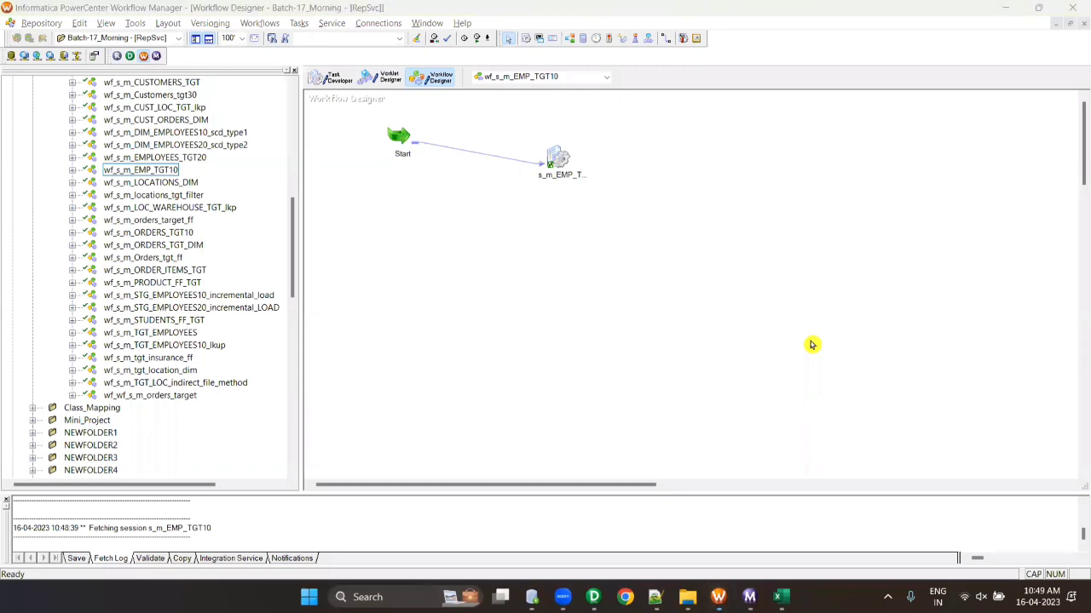
# - Bring the Notepad++ notes file new 194 in front of Workflow Manager
pyautogui.click(654, 596)
# - Below AGENTS_TGT, add a dashed separator and the heading 'VERSIONING.'
pyautogui.press('Return')
pyautogui.press('Return')
pyautogui.write('-')
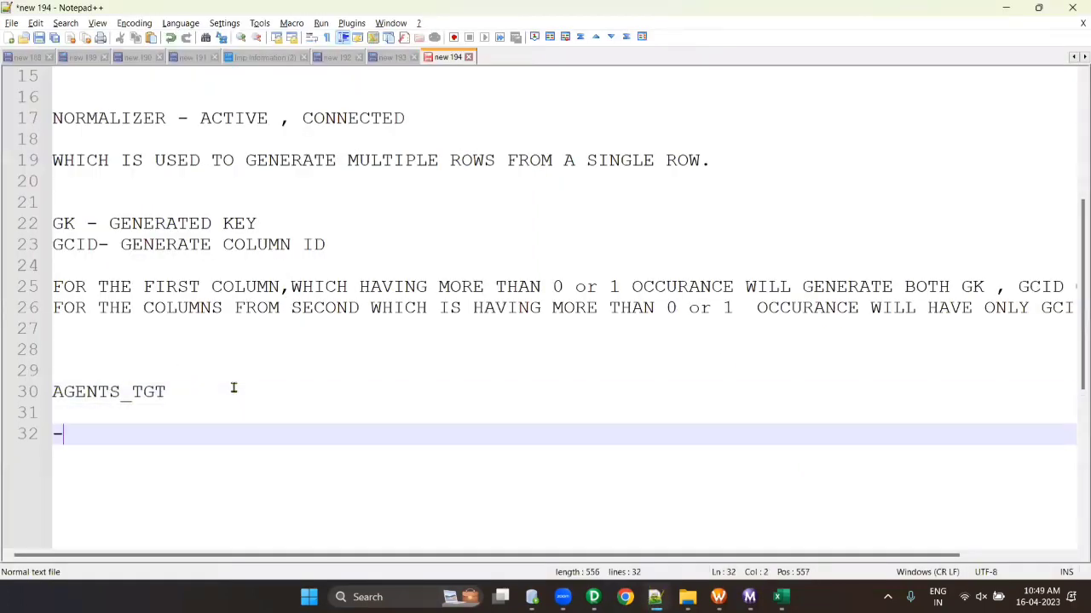
pyautogui.write('------------------------------------------------------')
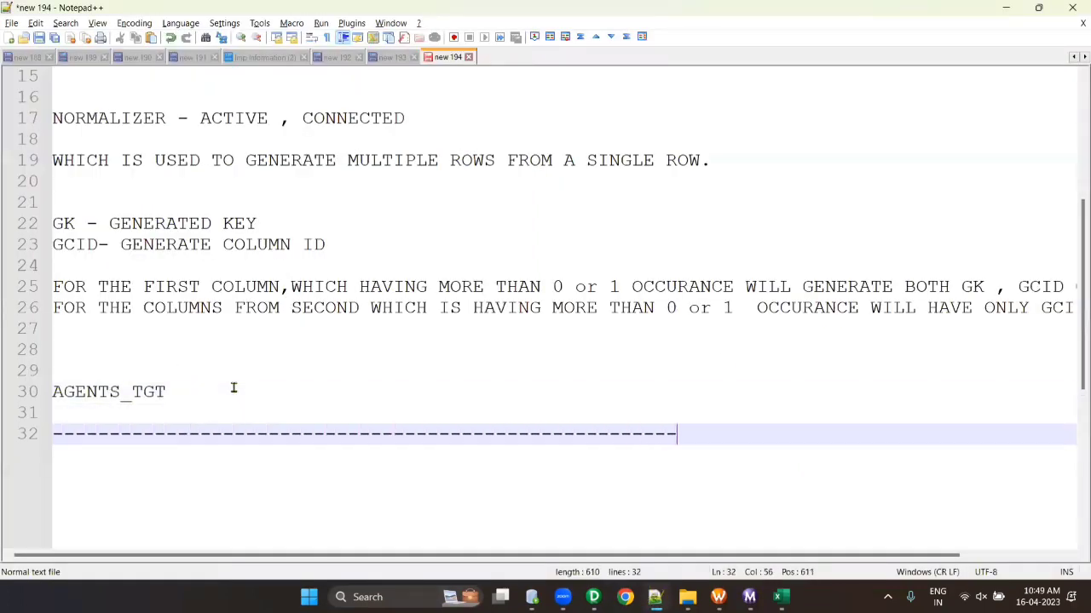
pyautogui.press('Return')
pyautogui.press('Return')
pyautogui.write('VERSIO')
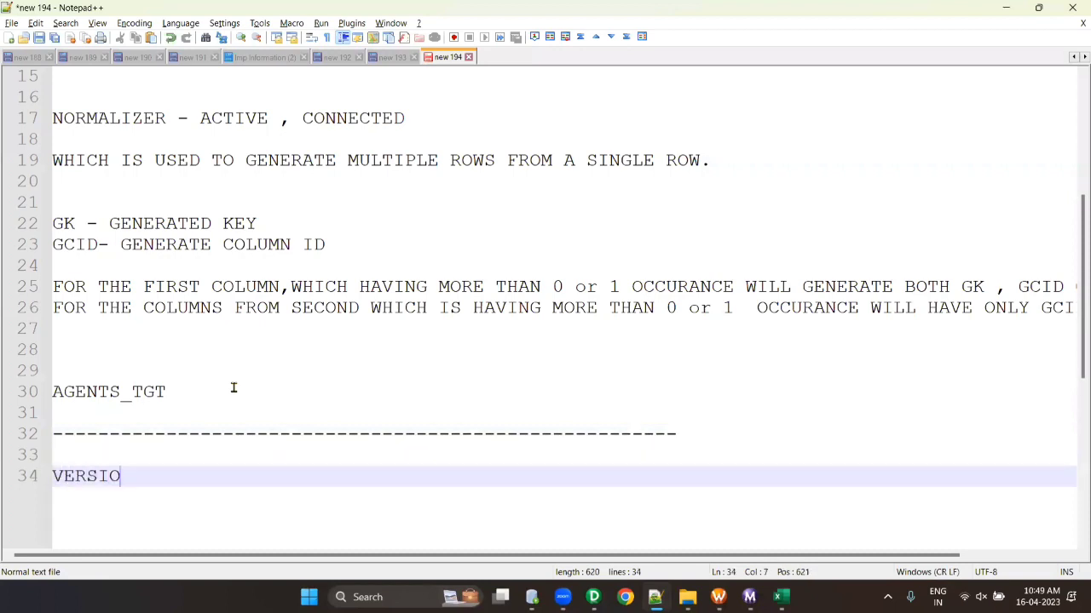
pyautogui.write('N ING')
pyautogui.press('BackSpace')
pyautogui.press('BackSpace')
pyautogui.press('BackSpace')
pyautogui.press('BackSpace')
pyautogui.write('ING.')
pyautogui.press('Return')
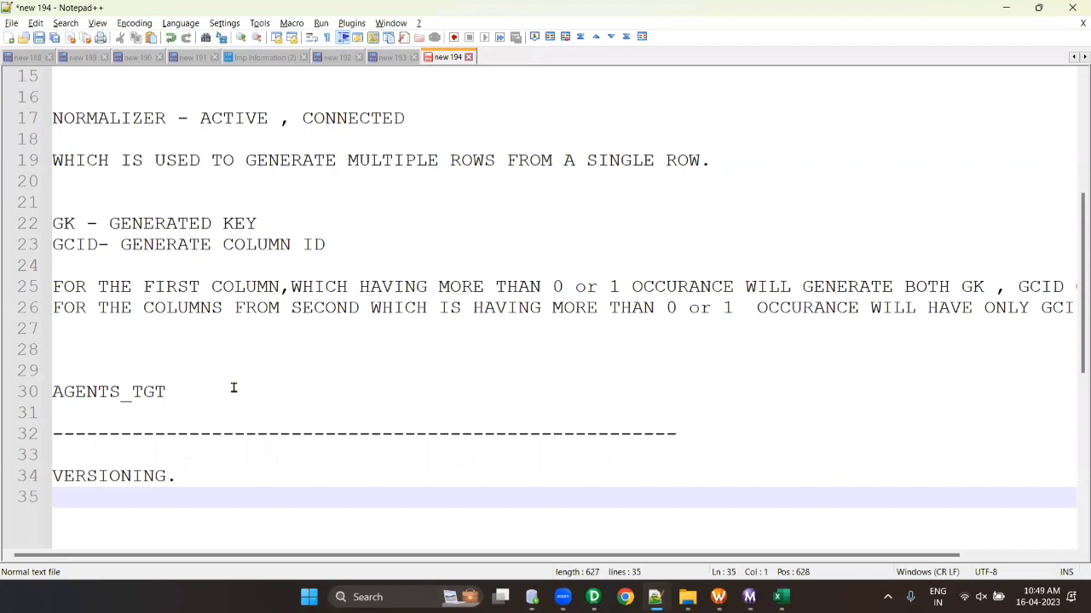
pyautogui.scroll(-2, 243, 429)
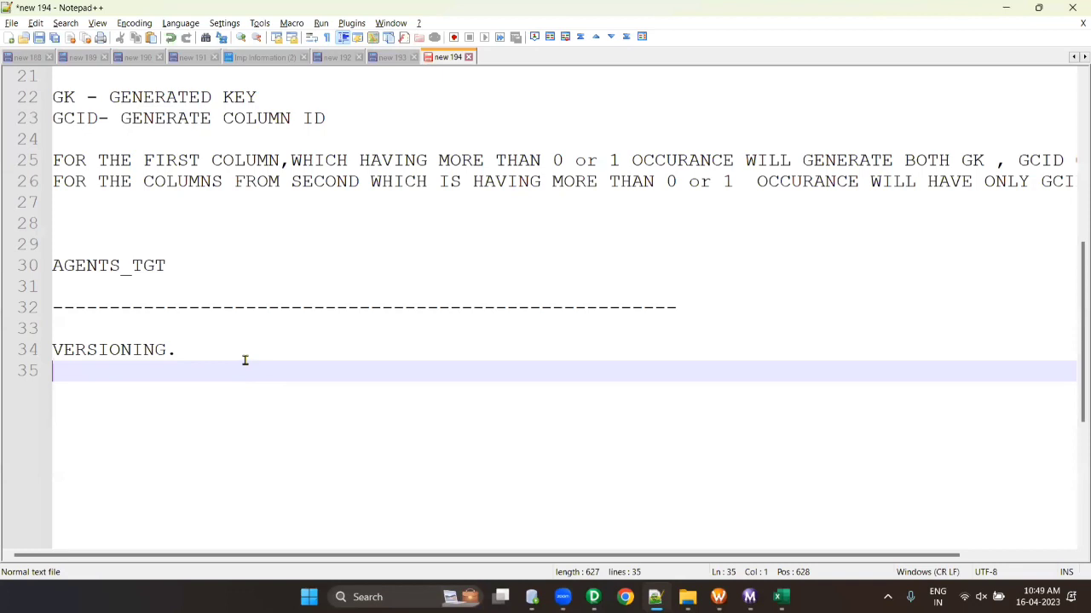
# - Add the topics 'LOOKUP CACHE' and 'STOP ON ERROR' on new lines
pyautogui.press('Return')
pyautogui.press('Return')
pyautogui.write('LOOKUP')
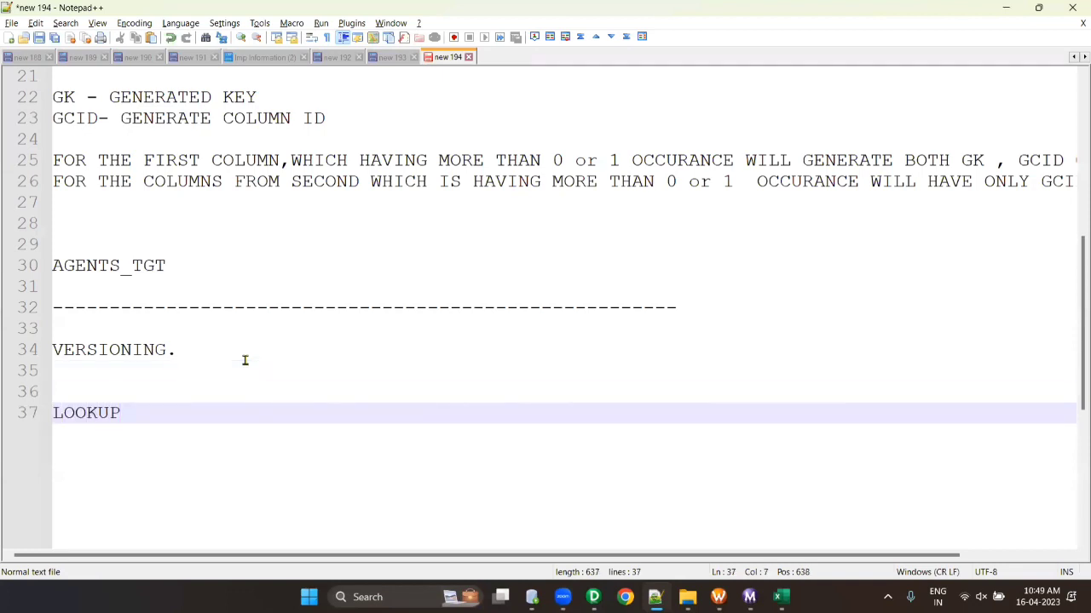
pyautogui.write(' PER')
pyautogui.press('BackSpace')
pyautogui.press('BackSpace')
pyautogui.press('BackSpace')
pyautogui.press('BackSpace')
pyautogui.press('BackSpace')
pyautogui.press('BackSpace')
pyautogui.press('BackSpace')
pyautogui.press('BackSpace')
pyautogui.press('BackSpace')
pyautogui.write('OOKUP CACHE')
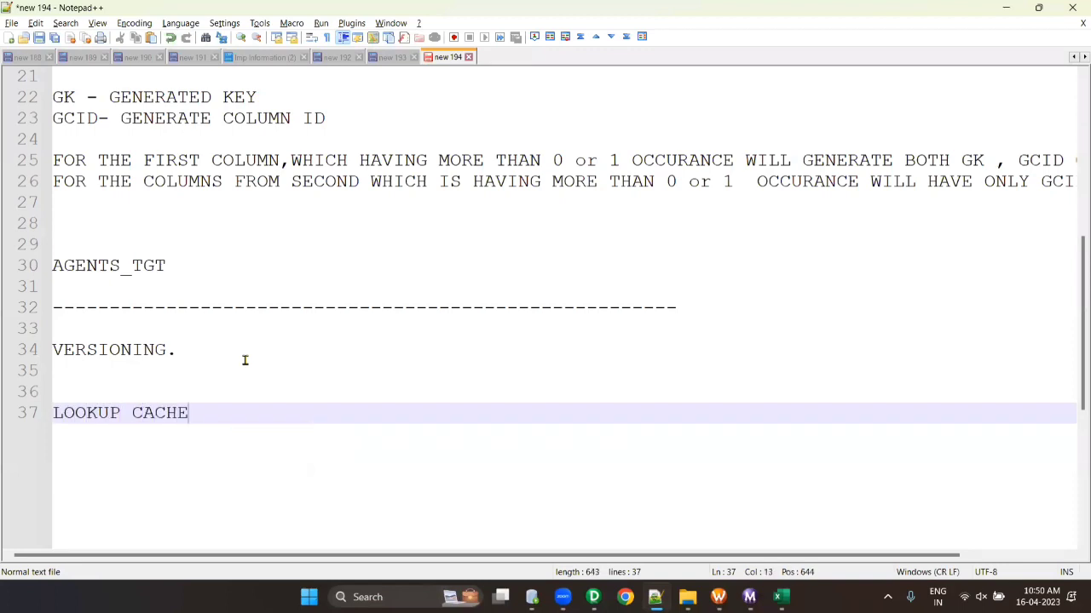
pyautogui.press('Return')
pyautogui.write('SO')
pyautogui.press('BackSpace')
pyautogui.write('TOP')
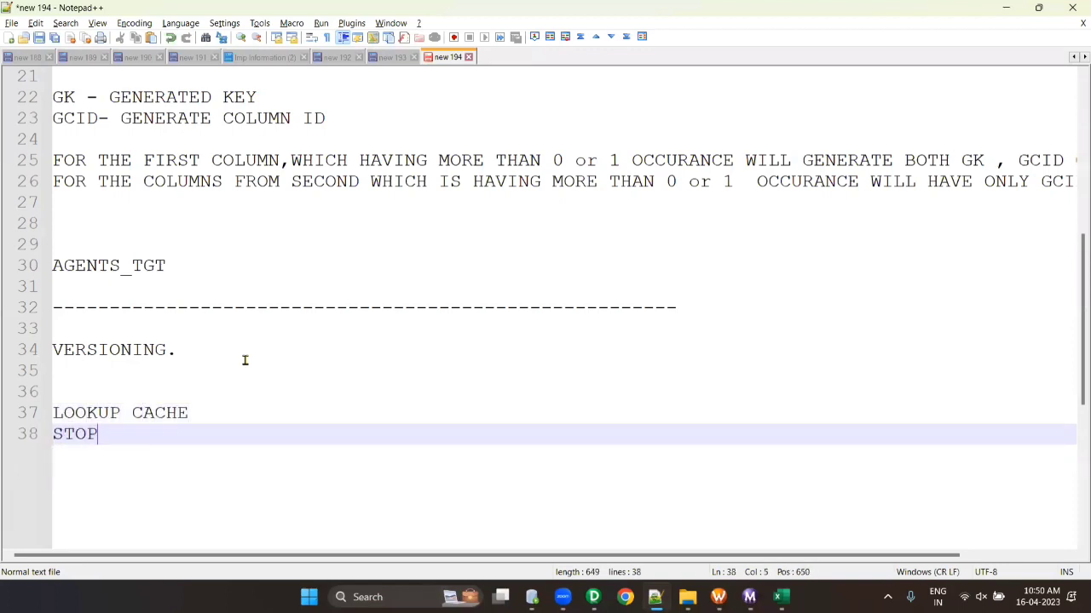
pyautogui.write(' ON ERROR')
# - Add the topics 'STOP AND ABORT' and 'INDEXES VIEWS.' on new lines
pyautogui.press('Return')
pyautogui.write('S')
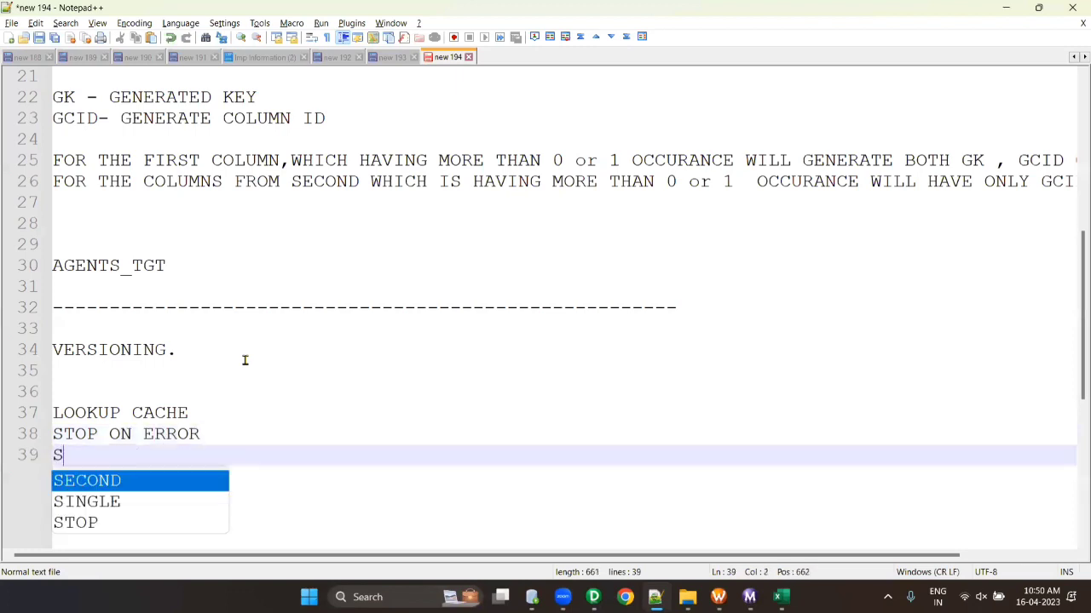
pyautogui.write('TOP AND AB')
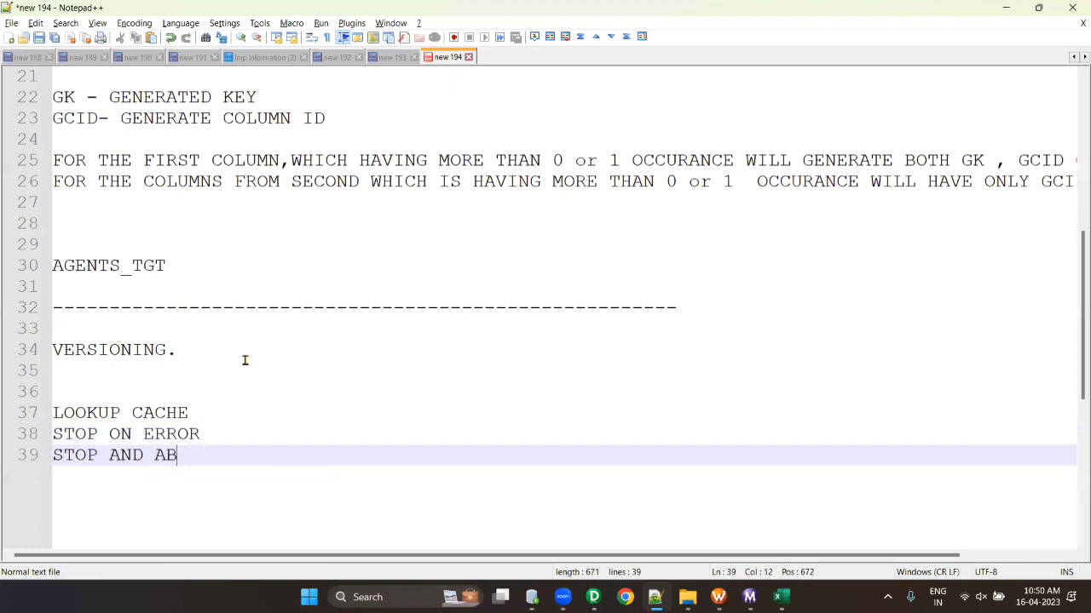
pyautogui.write('ORT')
pyautogui.press('Return')
pyautogui.write('IN')
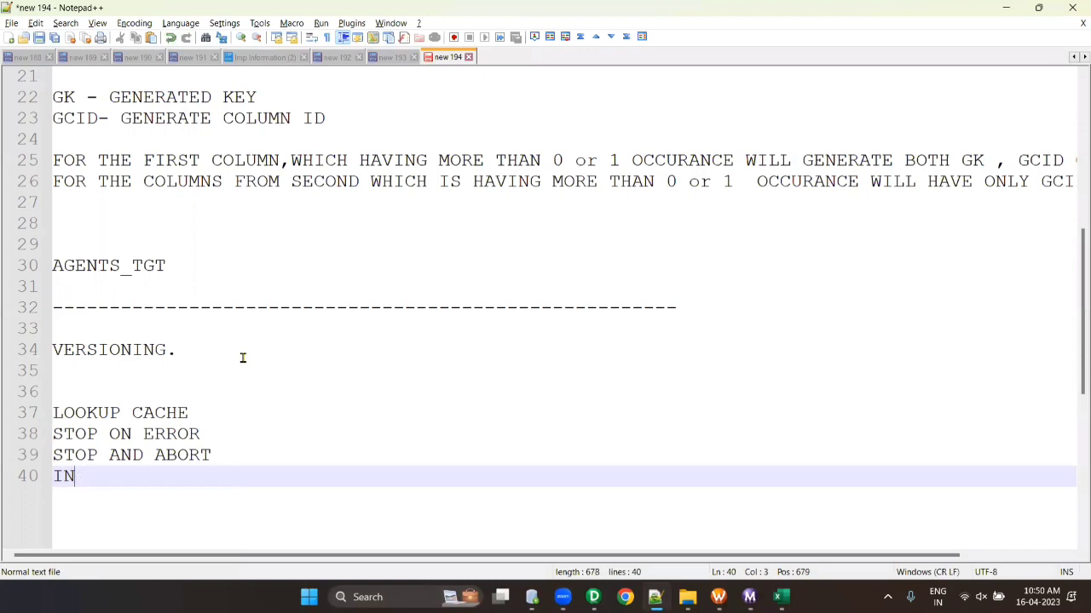
pyautogui.write('DEX')
pyautogui.write('EX')
pyautogui.press('BackSpace')
pyautogui.press('BackSpace')
pyautogui.write('S V')
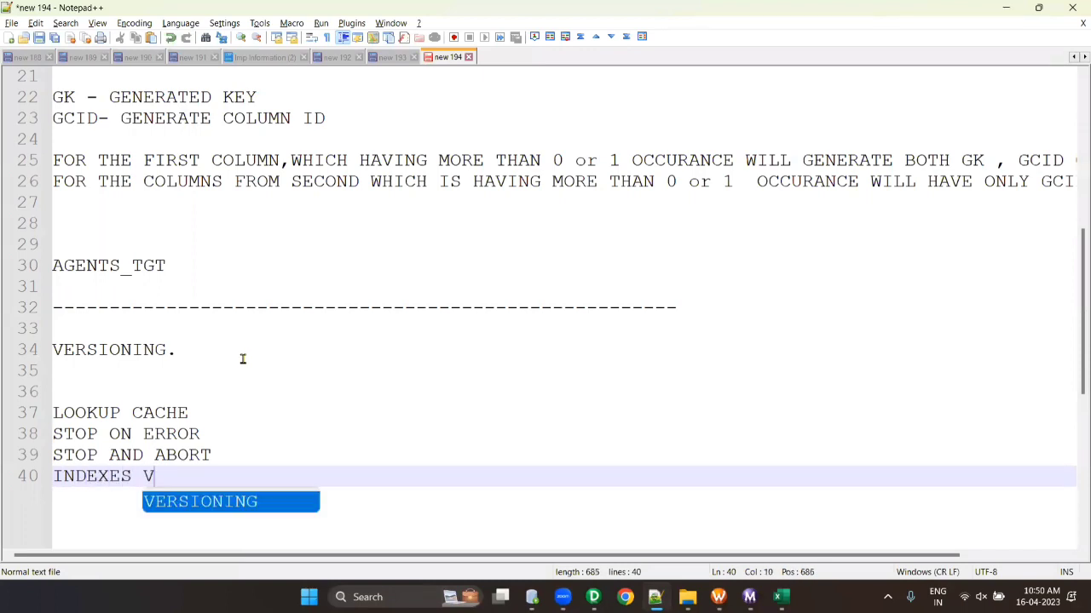
pyautogui.write('I')
pyautogui.write('EWS.')
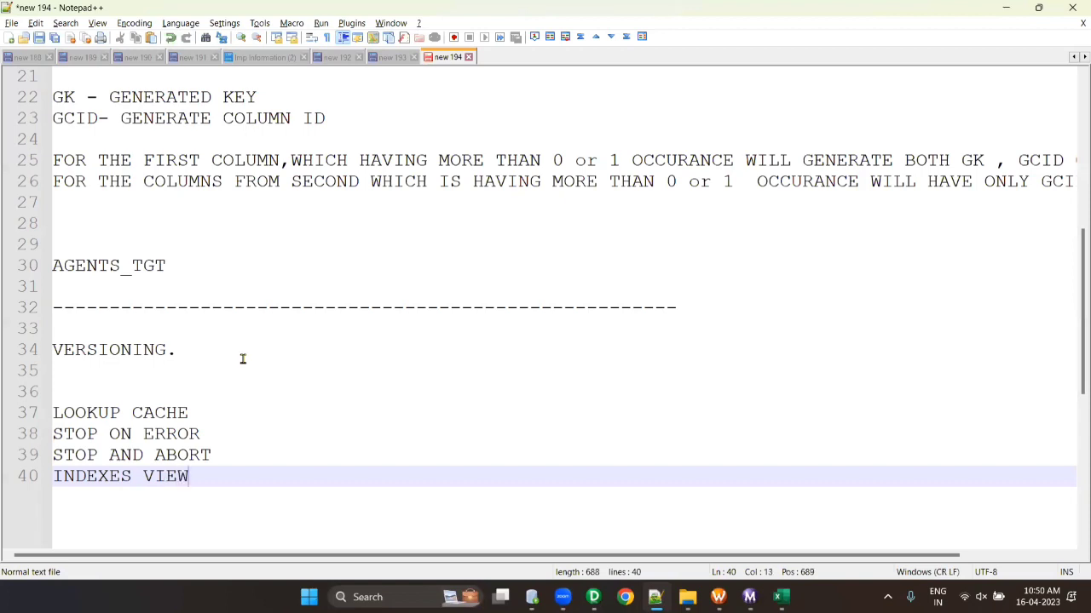
# - Add 'PERFORMANCE TUNING AND CONTROL M VIDEO : 2 AND HALF HOUR' and a closing dashed separator
pyautogui.press('Return')
pyautogui.press('Return')
pyautogui.press('Return')
pyautogui.press('Return')
pyautogui.write('[E')
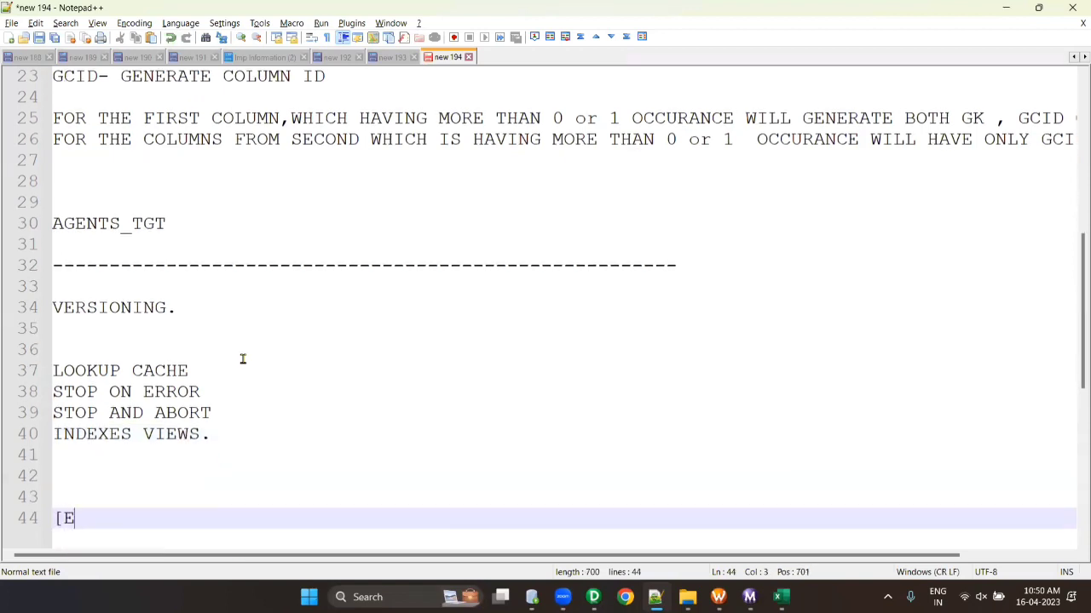
pyautogui.press('BackSpace')
pyautogui.write('PERFORMA')
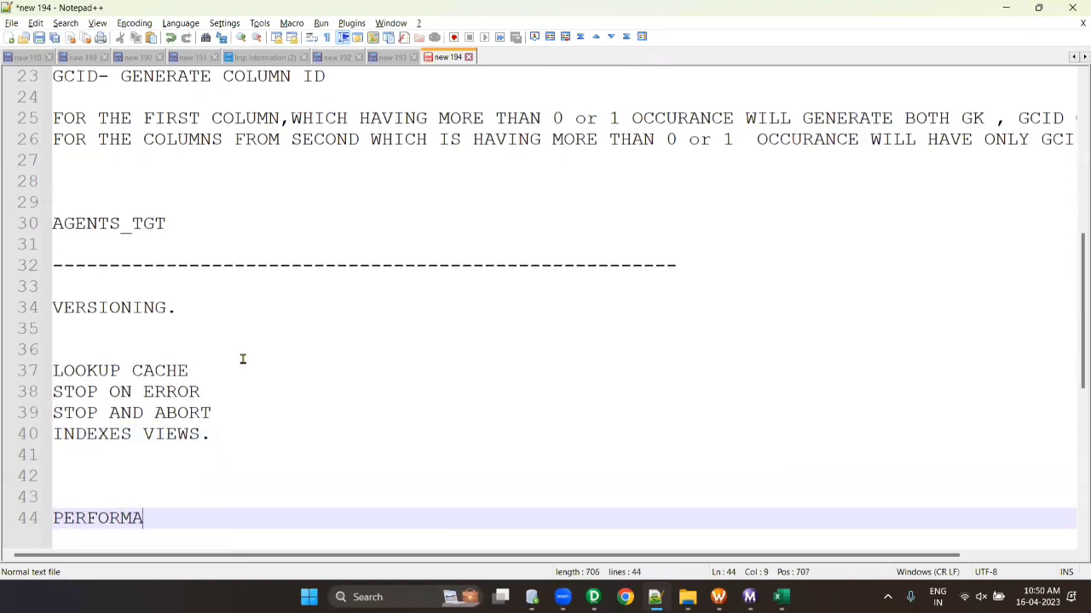
pyautogui.write('NCE TUNING A')
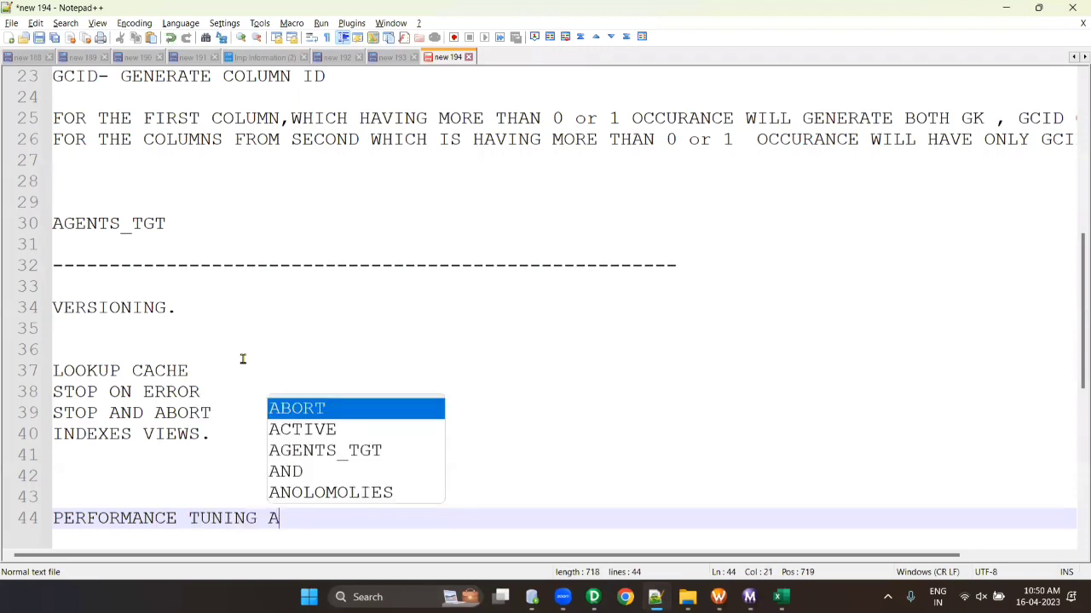
pyautogui.write('ND CON')
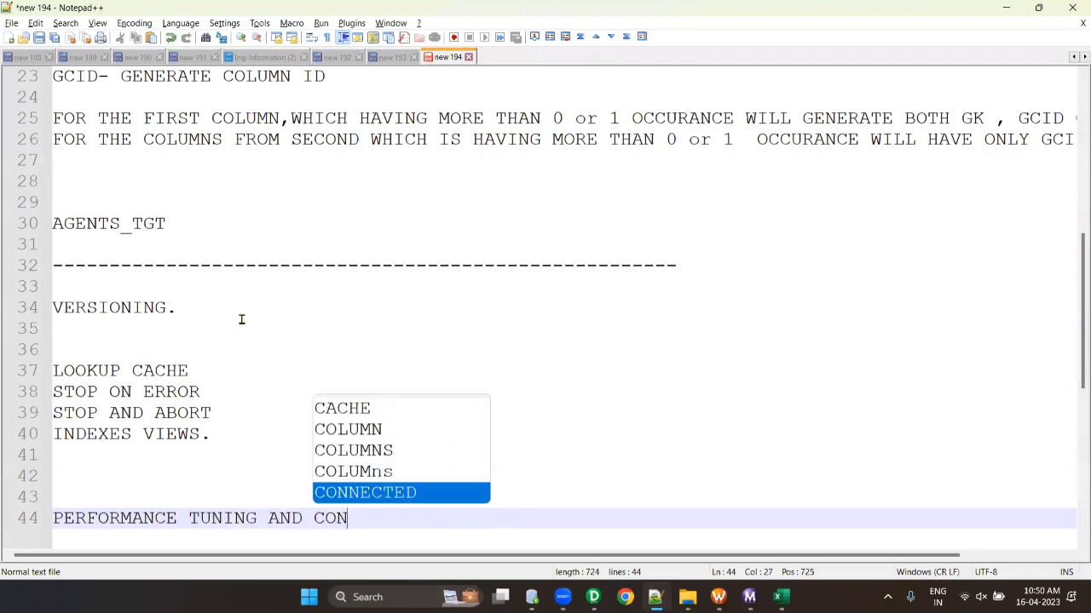
pyautogui.write('RIL')
pyautogui.press('BackSpace')
pyautogui.press('BackSpace')
pyautogui.press('BackSpace')
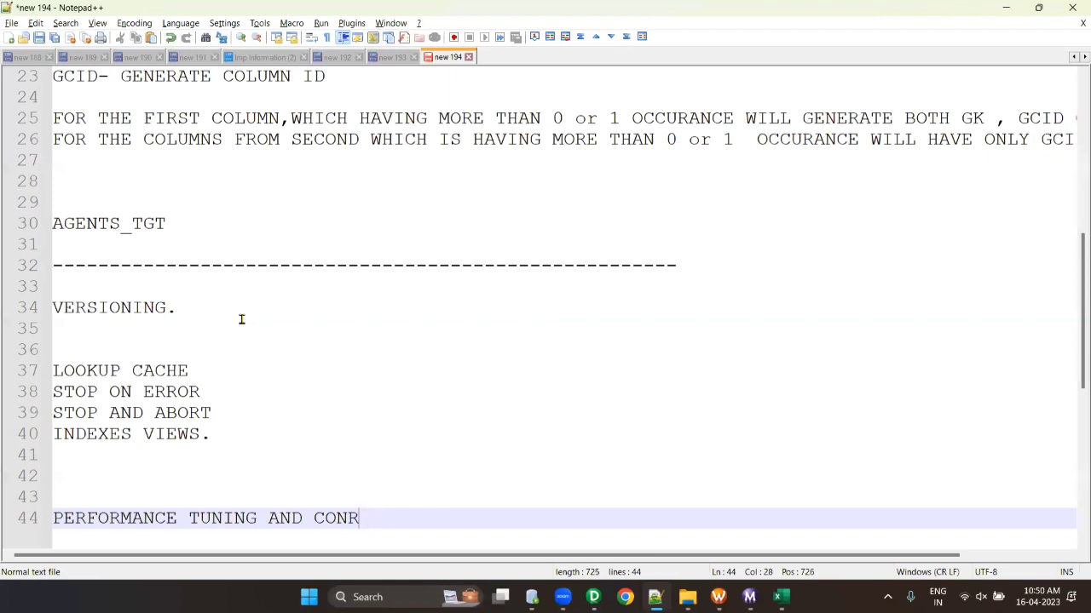
pyautogui.write('TROL m')
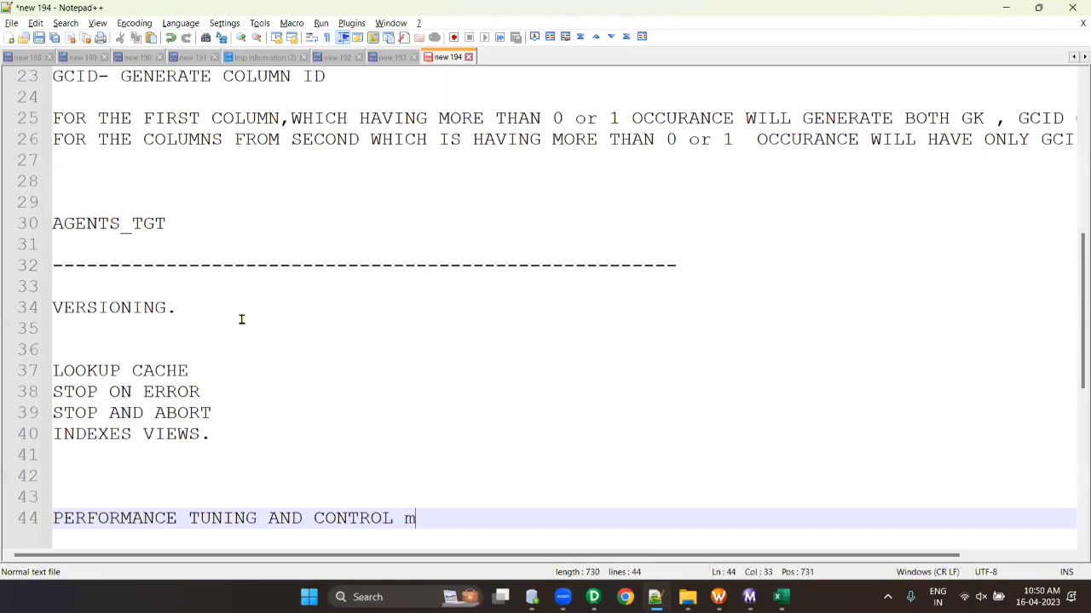
pyautogui.press('BackSpace')
pyautogui.press('BackSpace')
pyautogui.write('M VIDEO :')
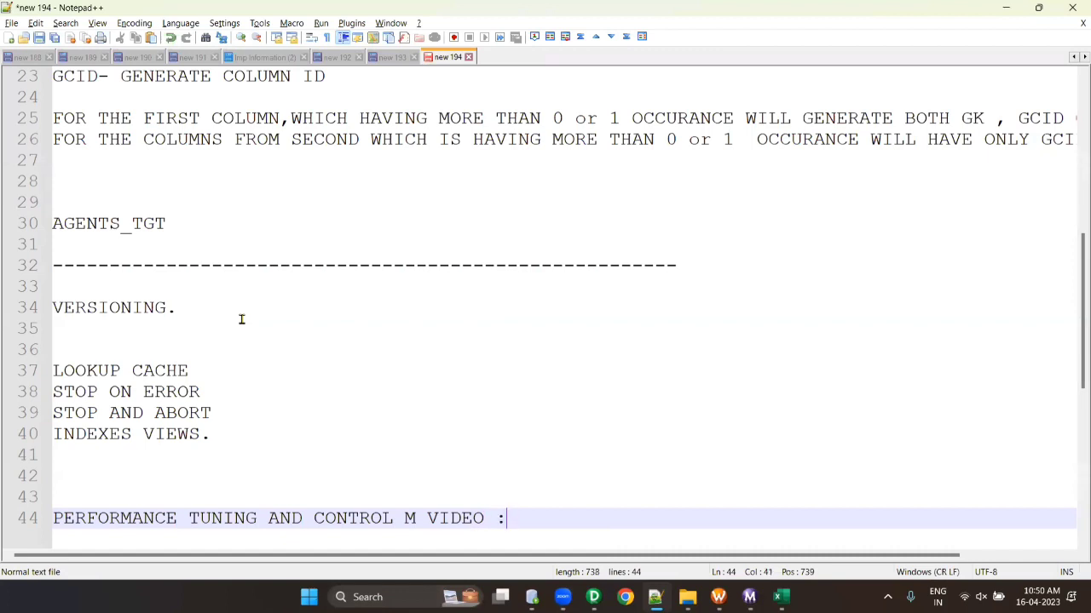
pyautogui.write(' 2 AND HA')
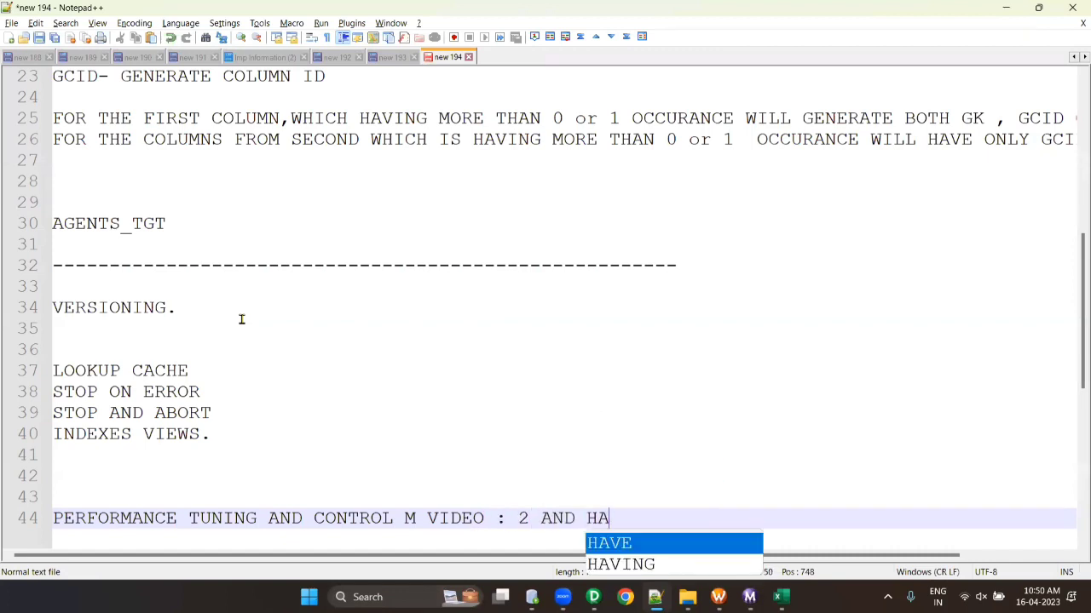
pyautogui.write('LF HOUR')
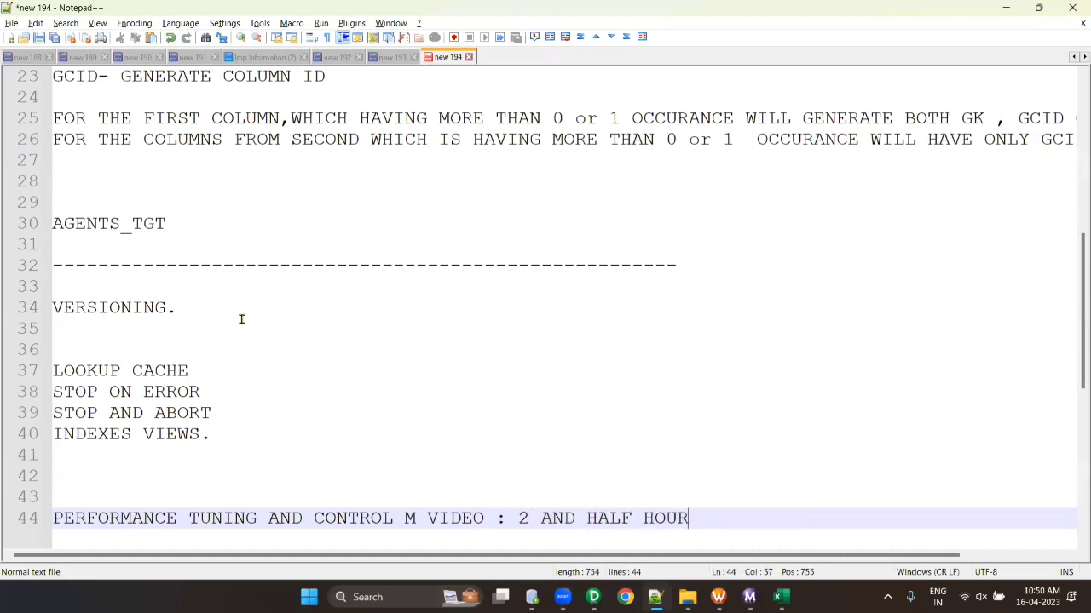
pyautogui.press('Return')
pyautogui.write('------------------')
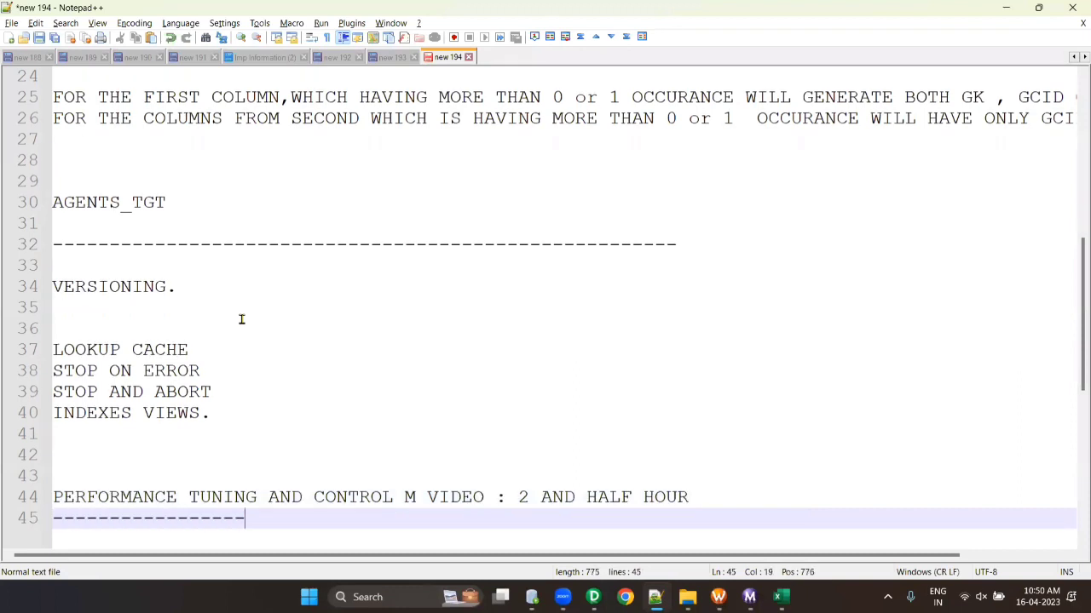
pyautogui.write('-------------------------------------------')
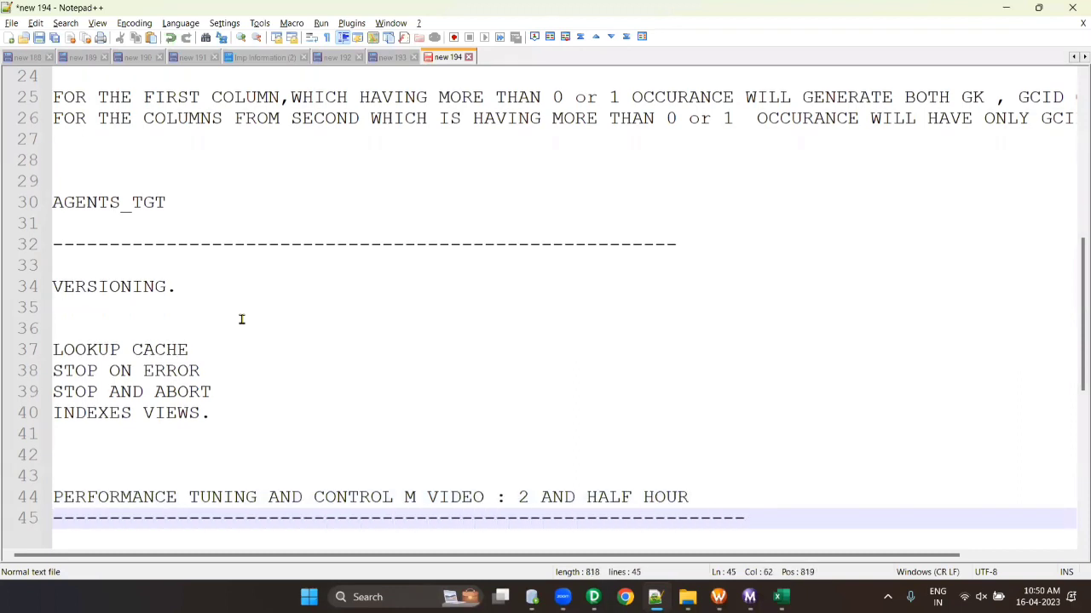
pyautogui.scroll(-7, 265, 319)
pyautogui.scroll(4, 267, 321)
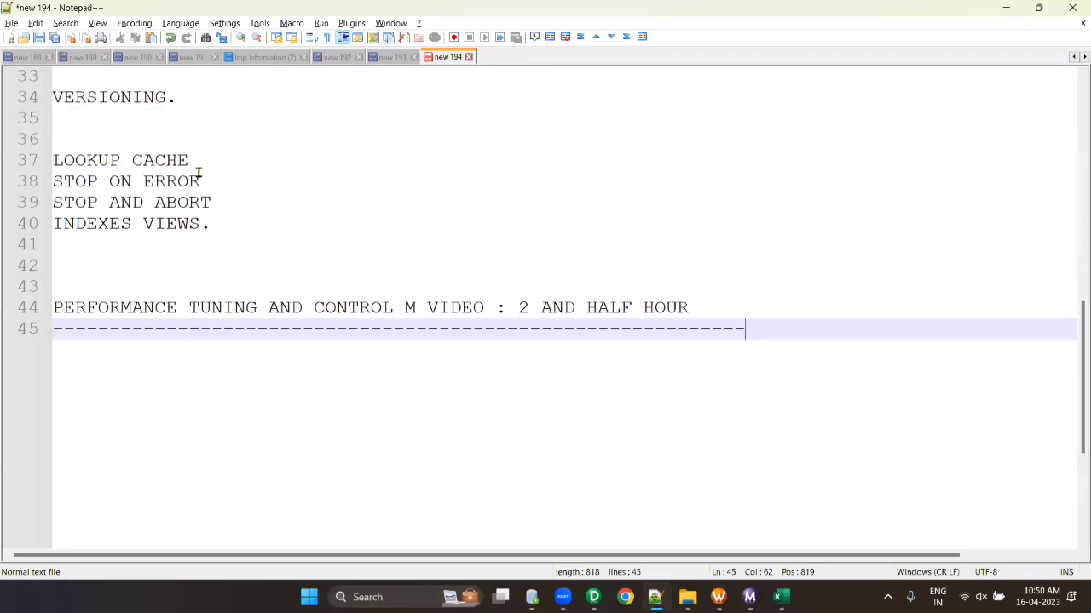
# - Copy VERSIONING to the end as a heading without its period, underlined with dashes
pyautogui.moveTo(195, 103); pyautogui.dragTo(46, 97)
pyautogui.hotkey('ctrl', 'c')
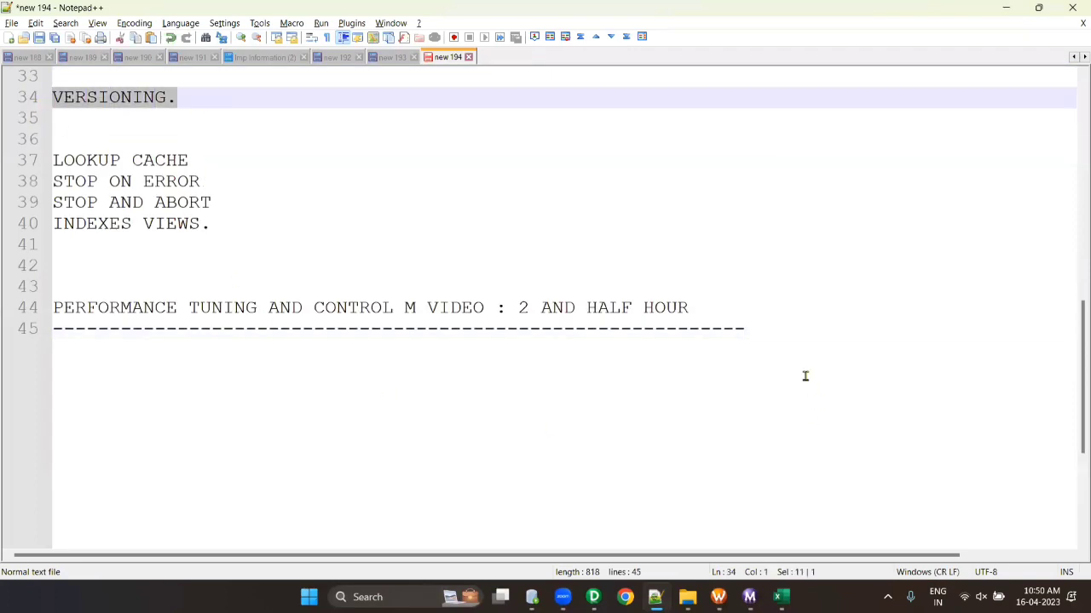
pyautogui.click(799, 344)
pyautogui.press('Return')
pyautogui.press('Return')
pyautogui.press('Return')
pyautogui.hotkey('ctrl', 'v')
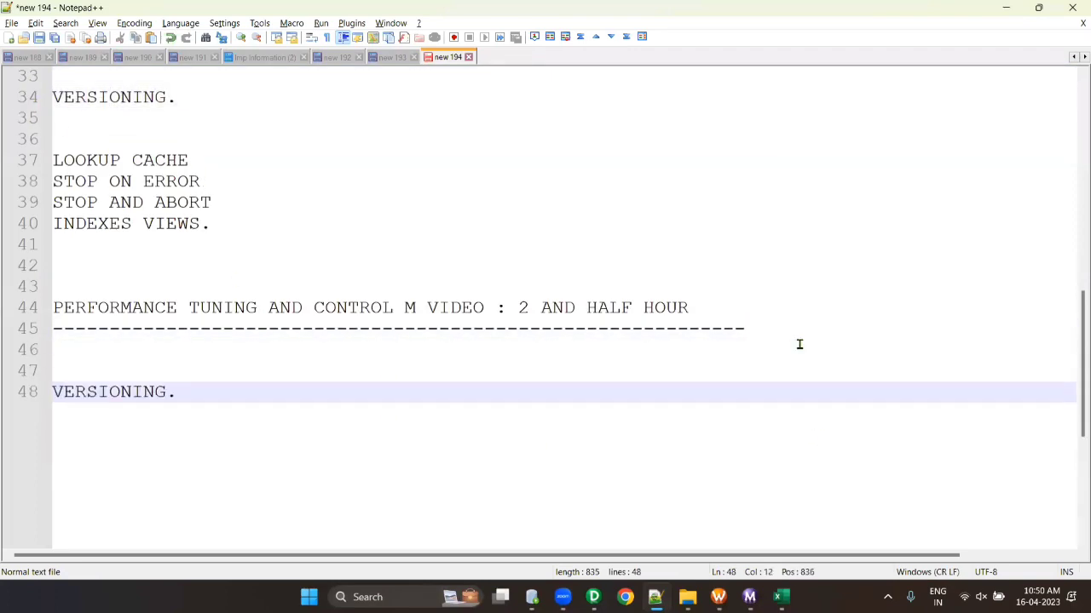
pyautogui.scroll(-4, 518, 331)
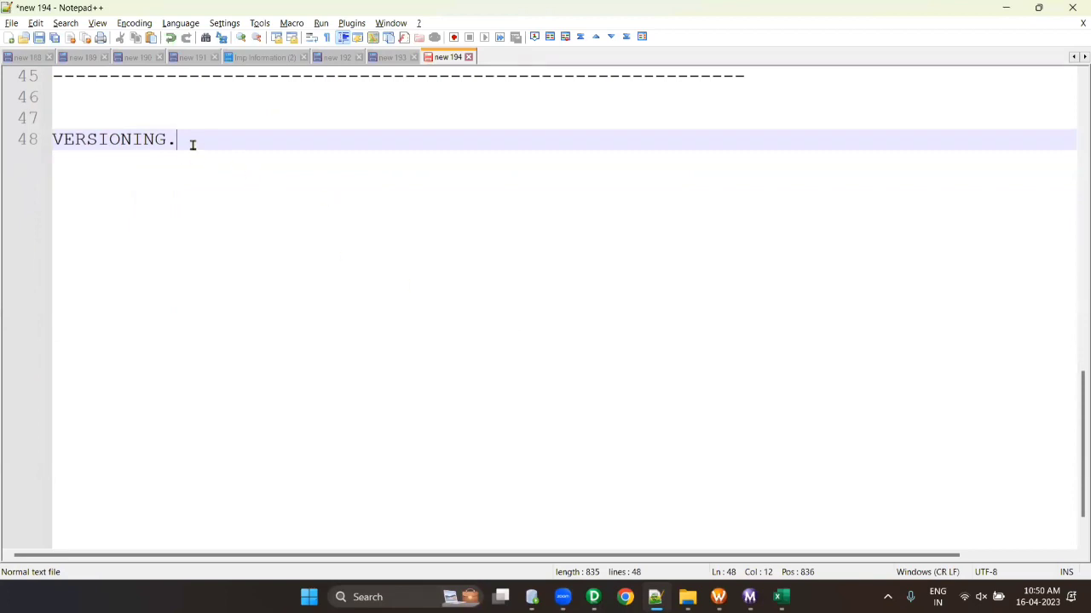
pyautogui.press('BackSpace')
pyautogui.press('Return')
pyautogui.write('----')
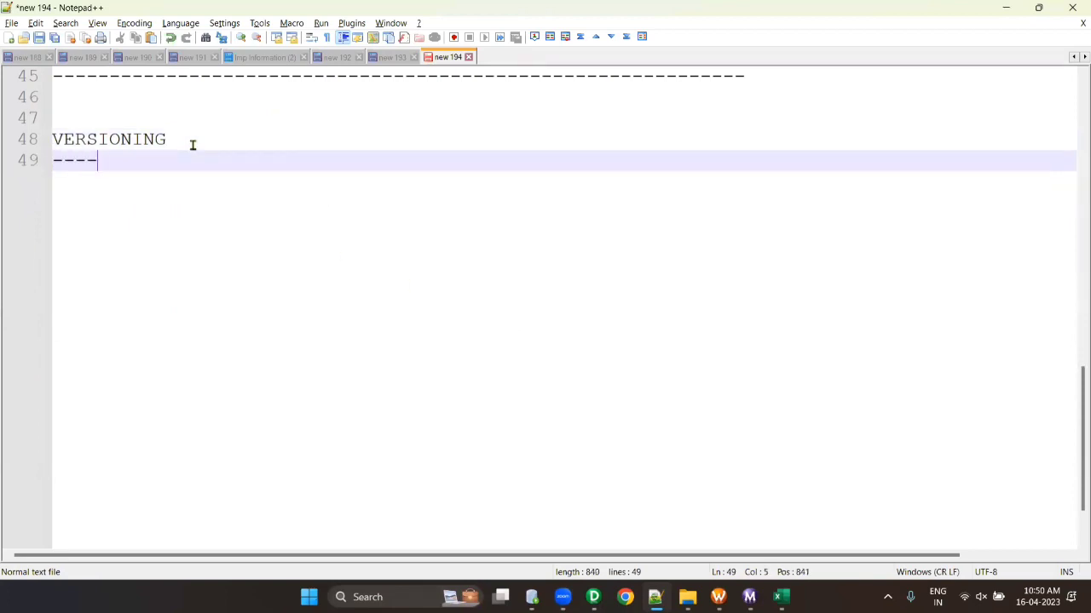
pyautogui.write('------')
pyautogui.press('Return')
pyautogui.press('Return')
pyautogui.write('EF')
pyautogui.press('BackSpace')
pyautogui.press('BackSpace')
pyautogui.press('BackSpace')
pyautogui.press('BackSpace')
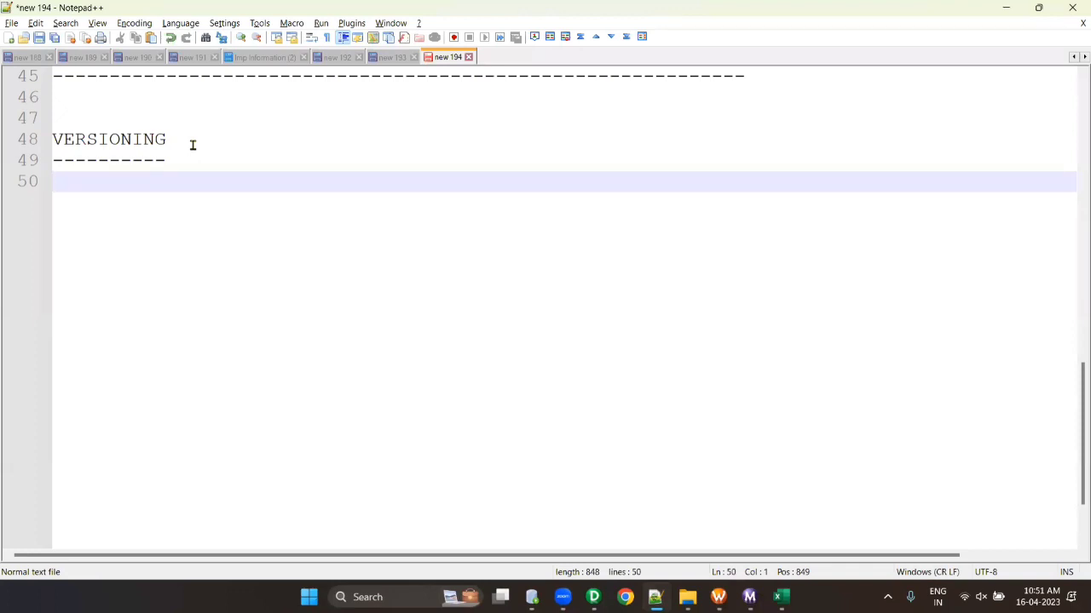
# - Bring PowerCenter Designer forward, close the Output panel, and expand the Transformations and Mapplets folders
pyautogui.click(593, 598)
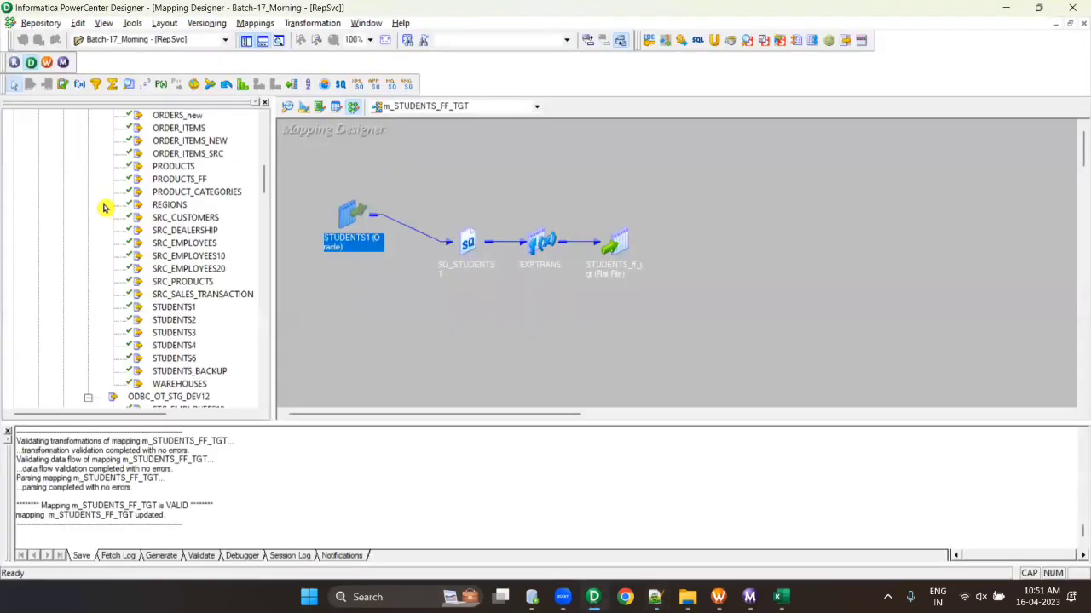
pyautogui.click(263, 41)
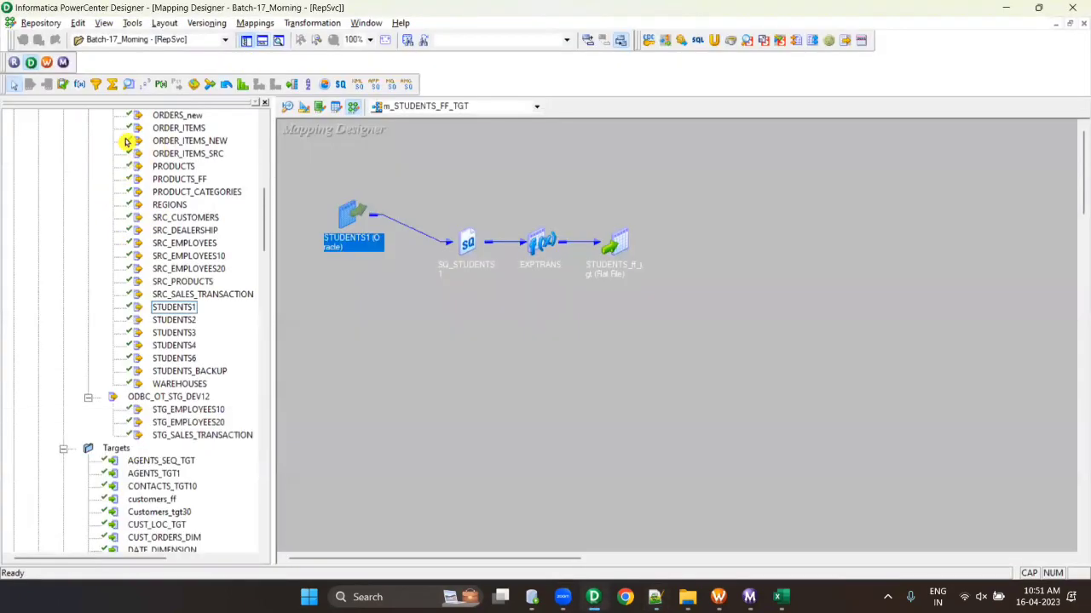
pyautogui.scroll(-15, 132, 375)
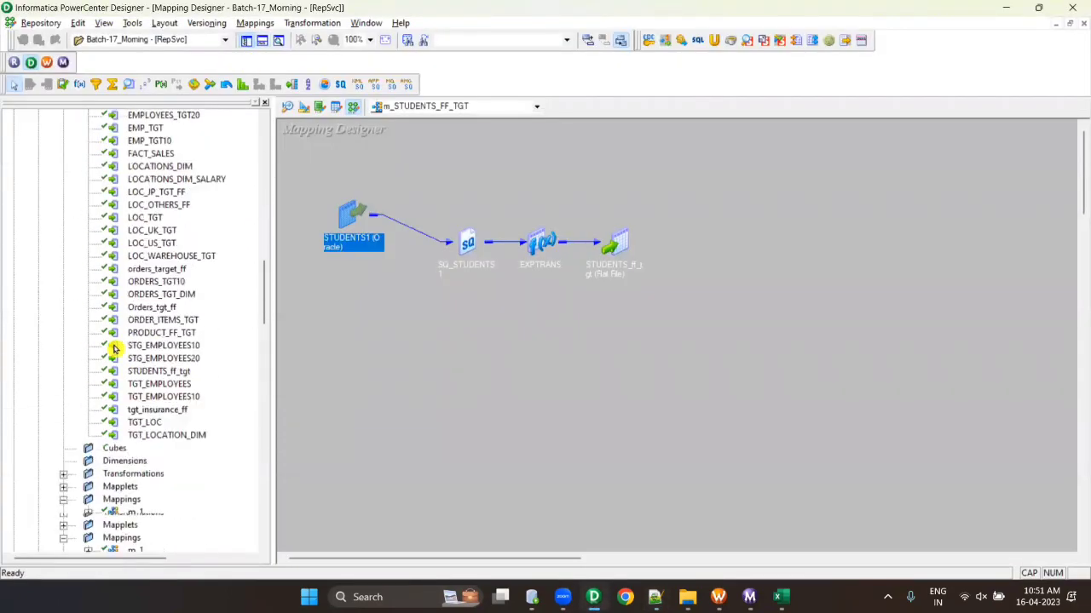
pyautogui.click(63, 397)
pyautogui.scroll(-5, 80, 353)
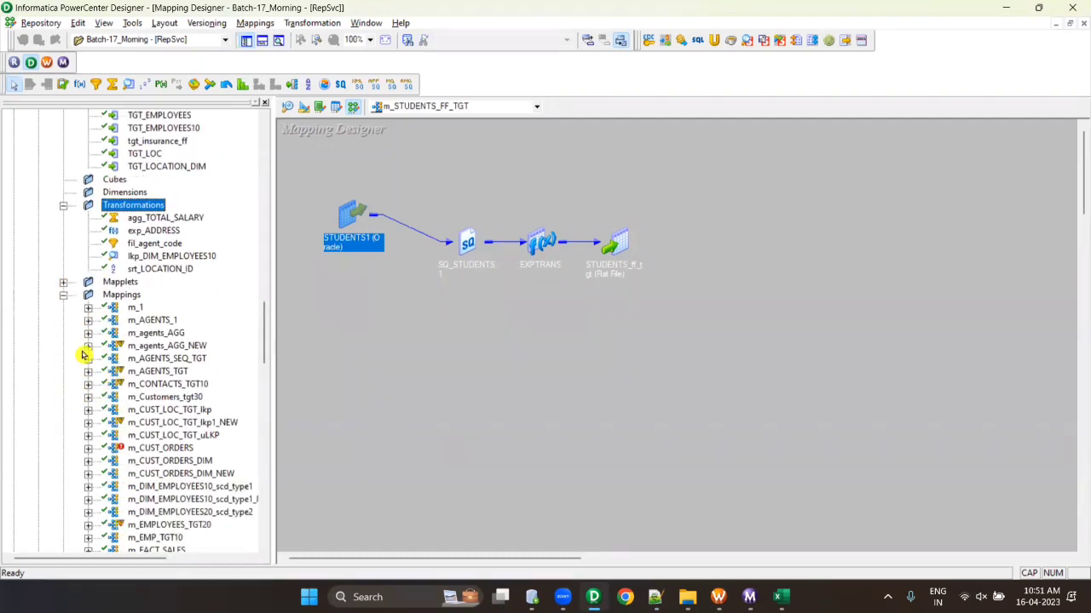
pyautogui.click(64, 285)
pyautogui.scroll(-2, 114, 300)
pyautogui.scroll(-20, 111, 300)
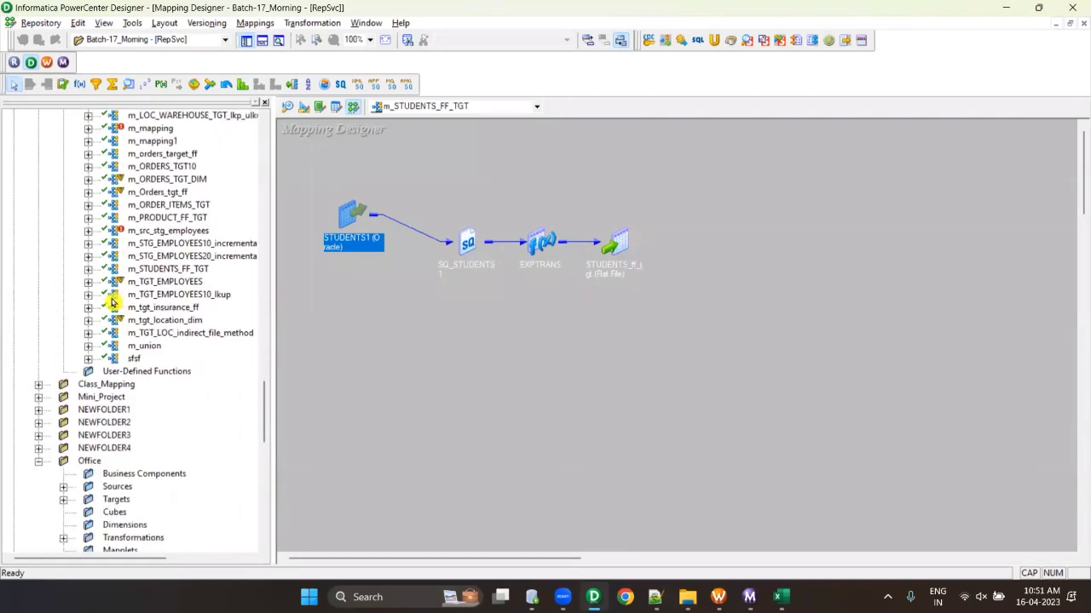
pyautogui.scroll(-18, 112, 300)
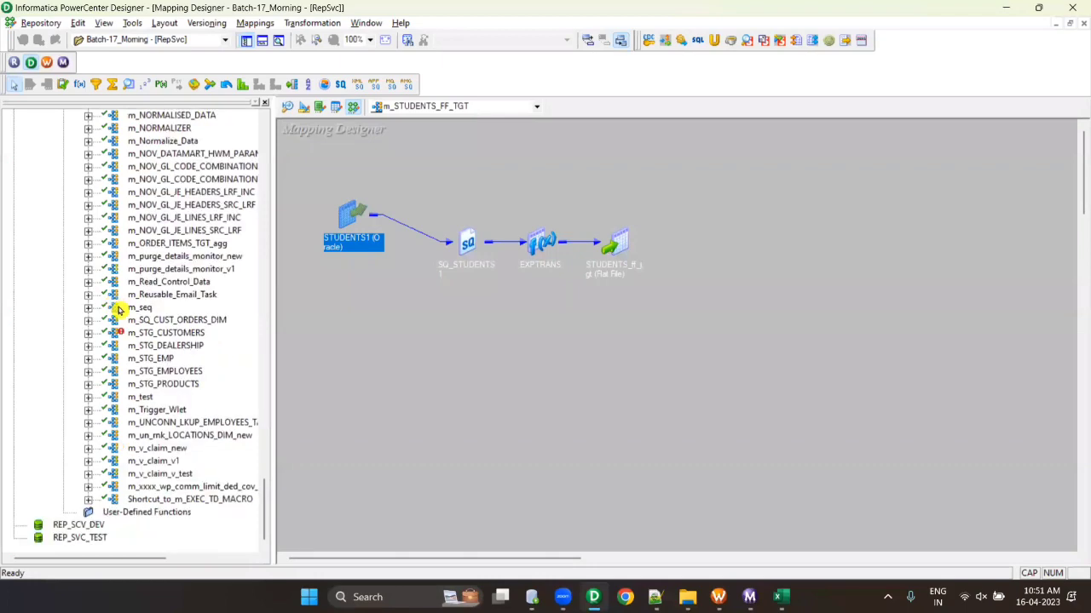
pyautogui.scroll(-1, 477, 426)
# - In Workflow Manager, expand the Tasks, Sessions and Worklets folders of Batch-17_Morning
pyautogui.click(718, 596)
pyautogui.scroll(15, 145, 267)
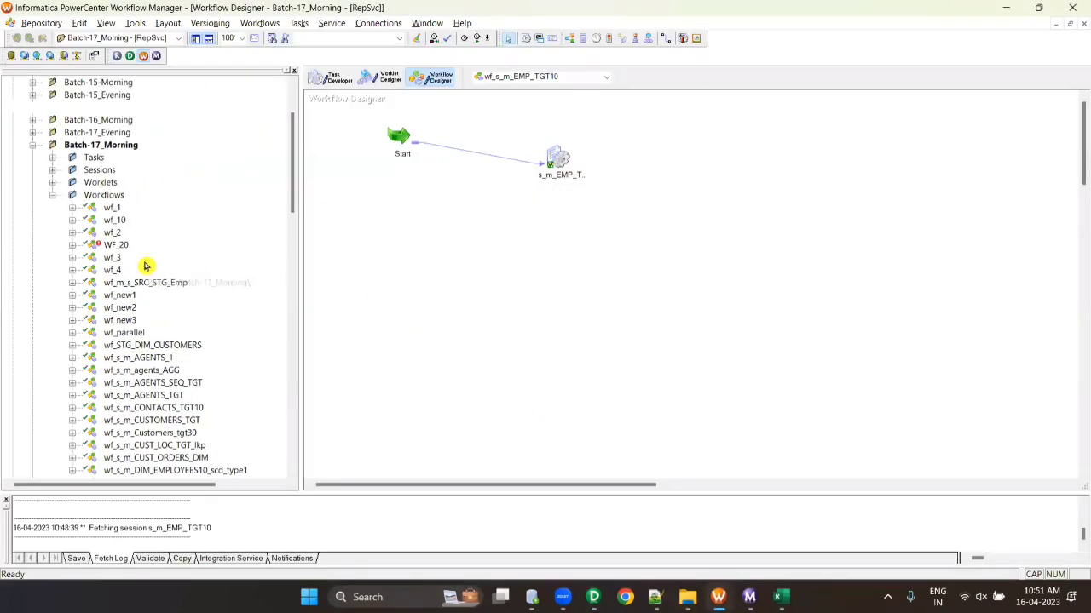
pyautogui.click(53, 258)
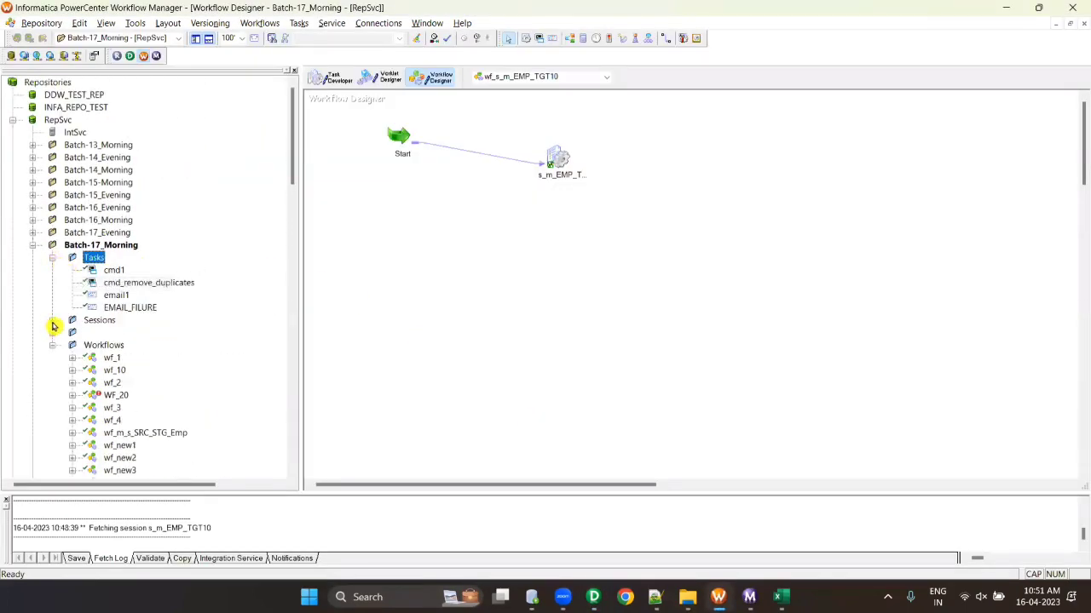
pyautogui.click(52, 323)
pyautogui.scroll(-8, 90, 346)
pyautogui.scroll(2, 85, 367)
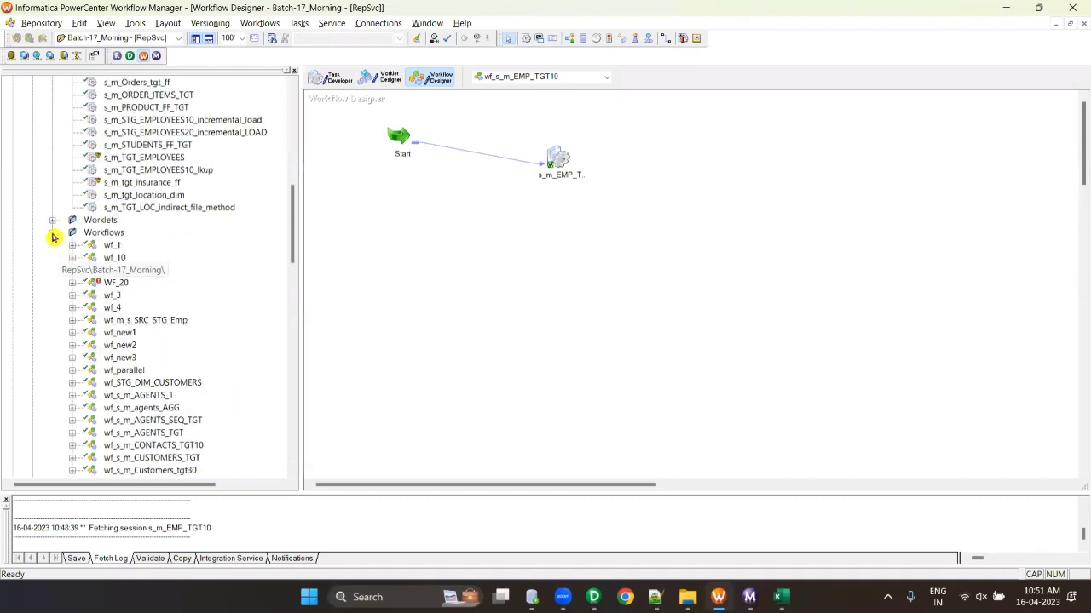
pyautogui.click(53, 220)
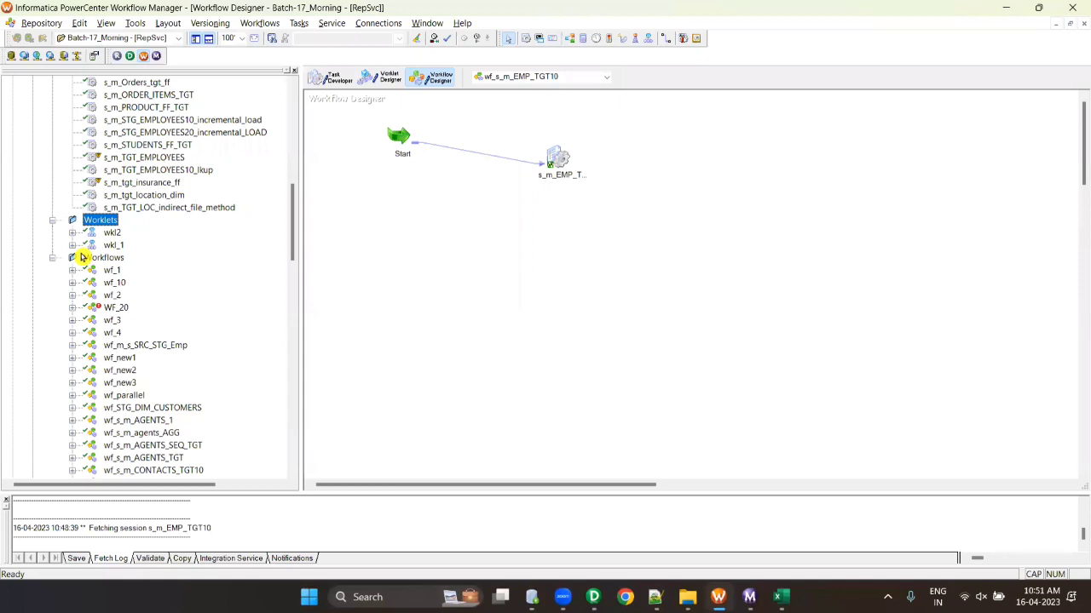
# - Select workflow wf_10 and view its Versioning options: Check In, Undo Checkout, View History
pyautogui.click(213, 23)
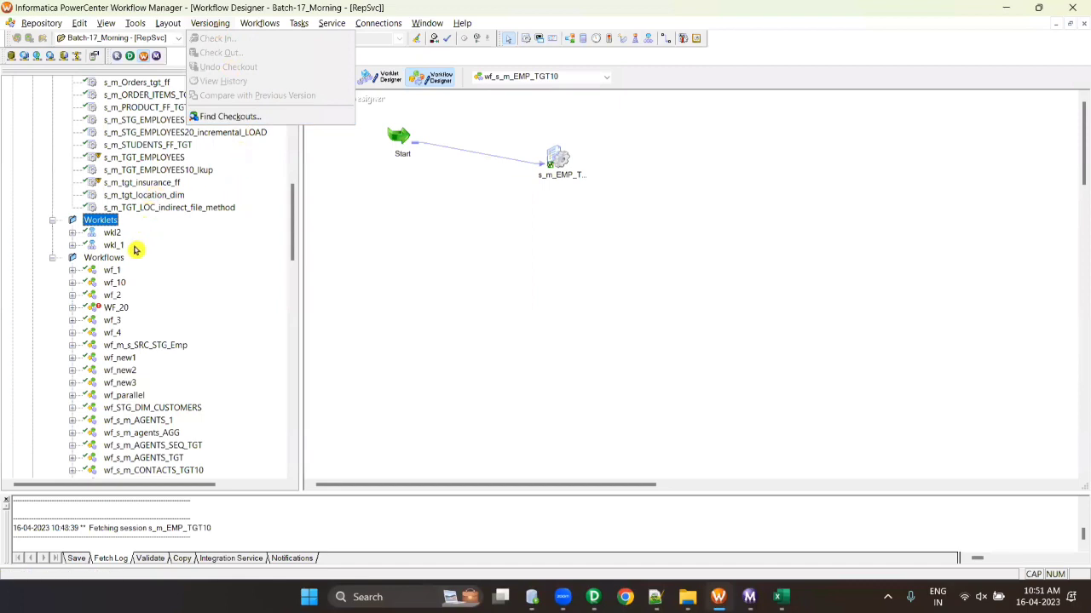
pyautogui.click(116, 283)
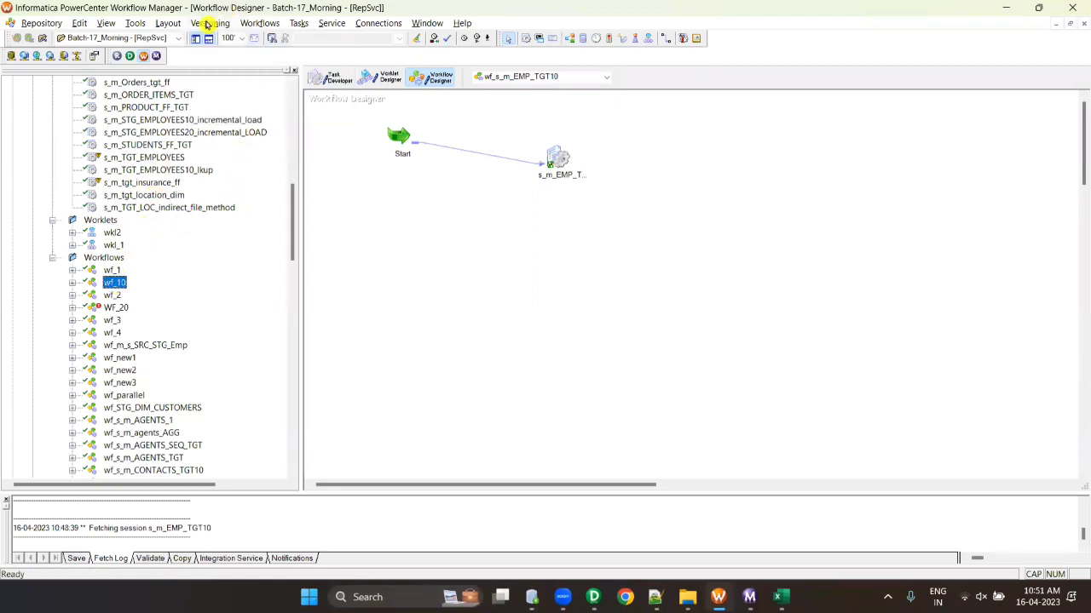
pyautogui.click(209, 23)
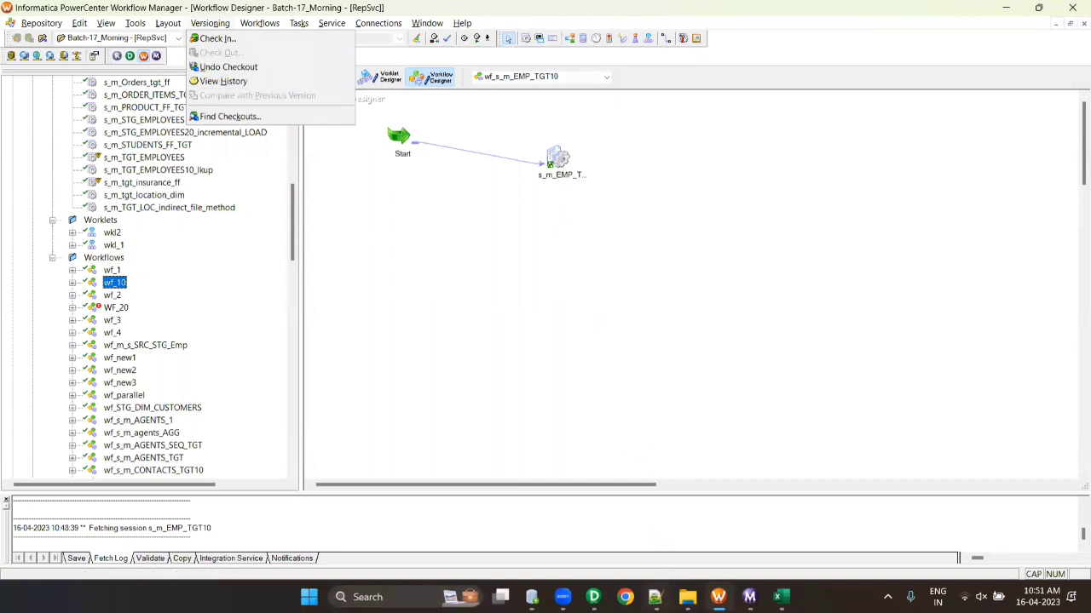
pyautogui.click(655, 596)
# - Write '1. IN YOUR PROJECT , THERE IS NO VERSIONING.' on line 50 under the VERSIONING heading
pyautogui.write('1. ')
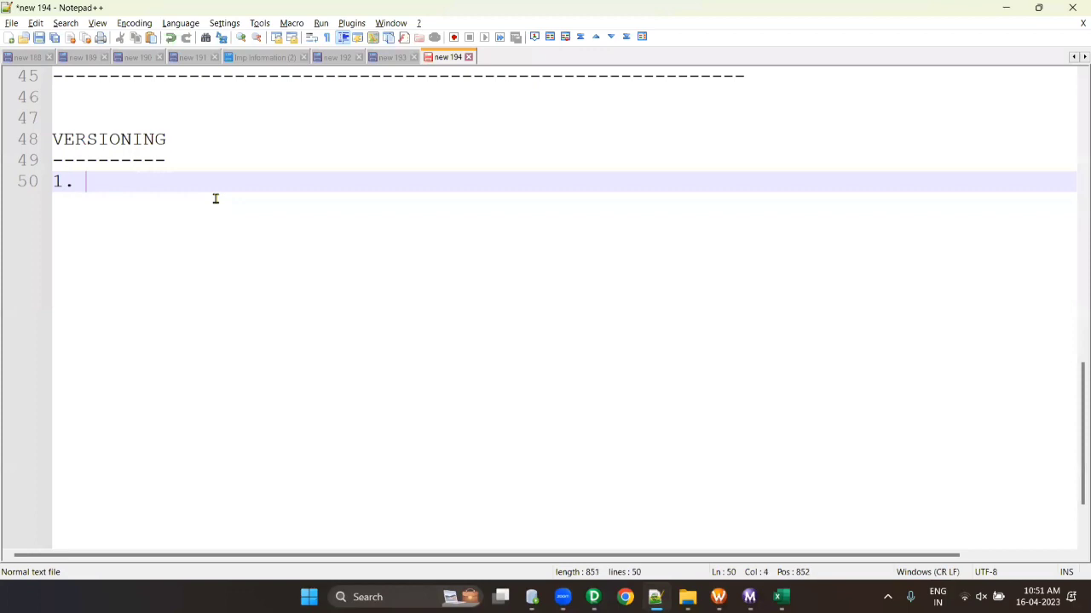
pyautogui.write('IN YOUR PRO')
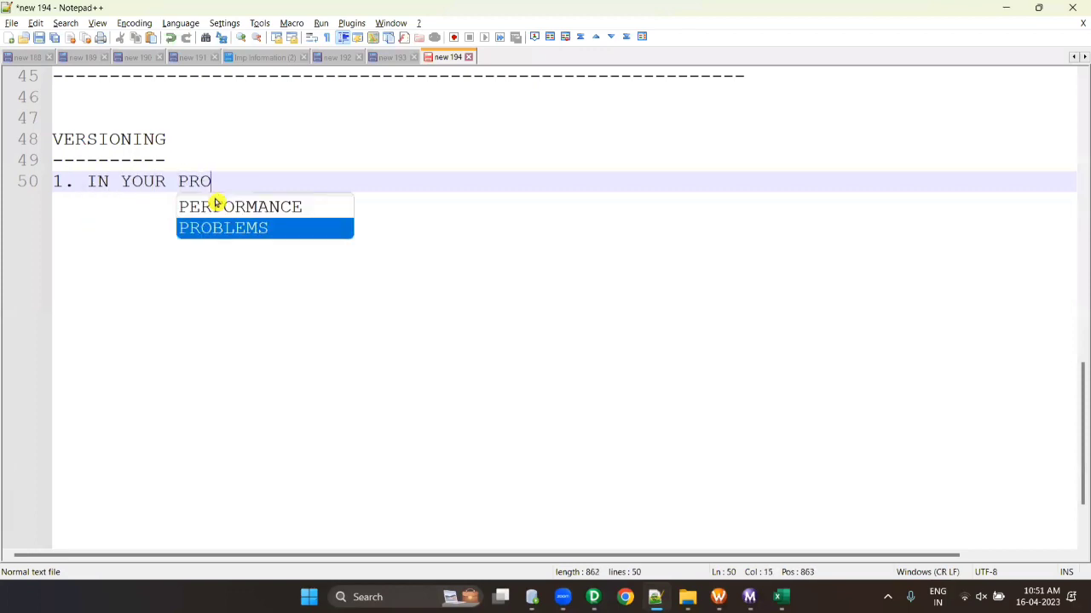
pyautogui.write('JECT , THERE IS ')
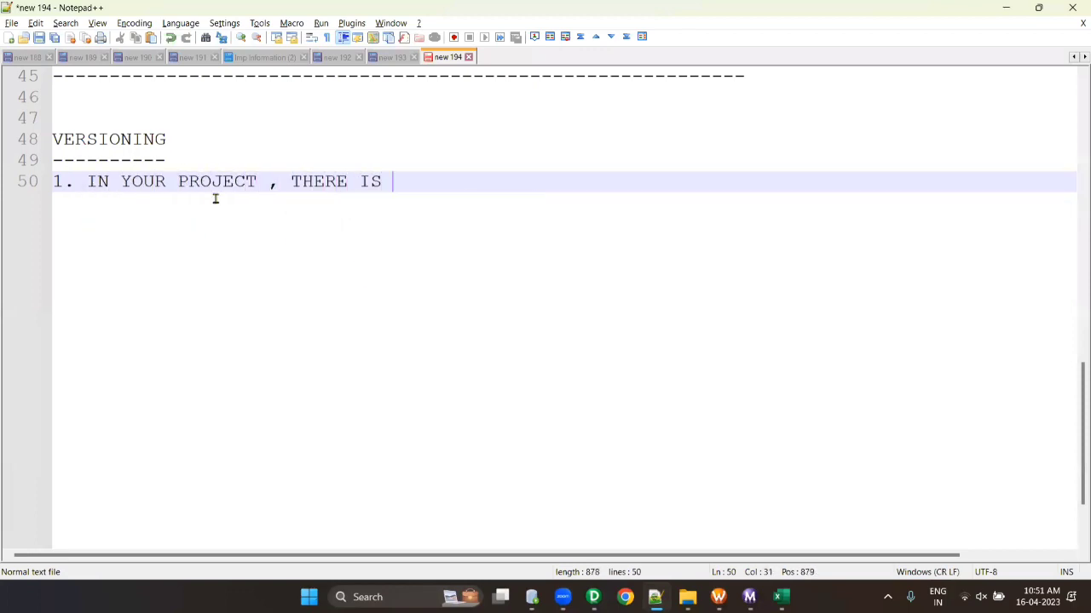
pyautogui.write('NO VERSION')
pyautogui.press('BackSpace')
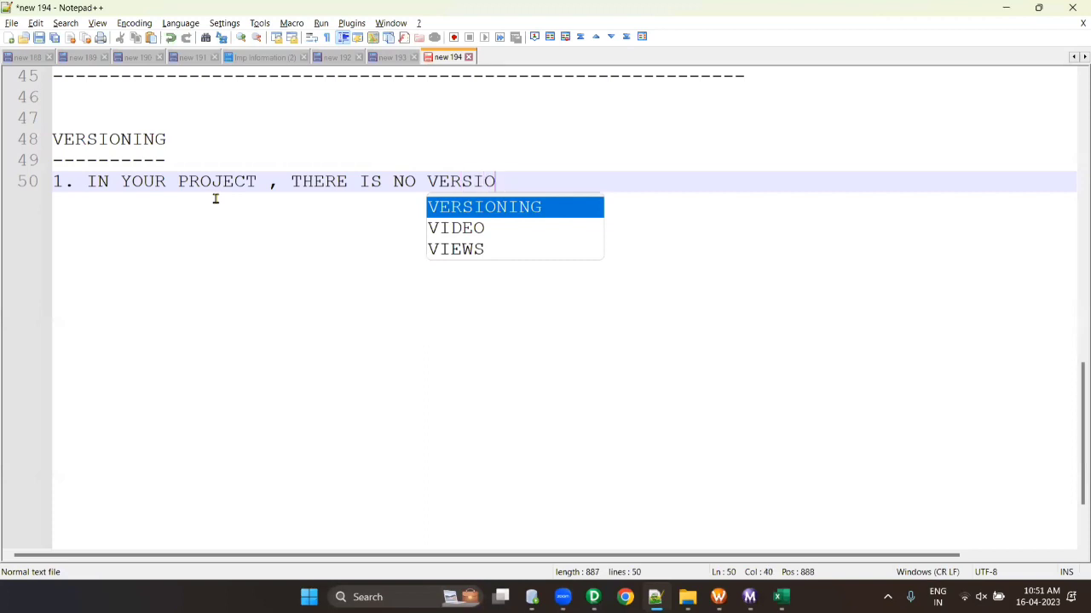
pyautogui.press('Return')
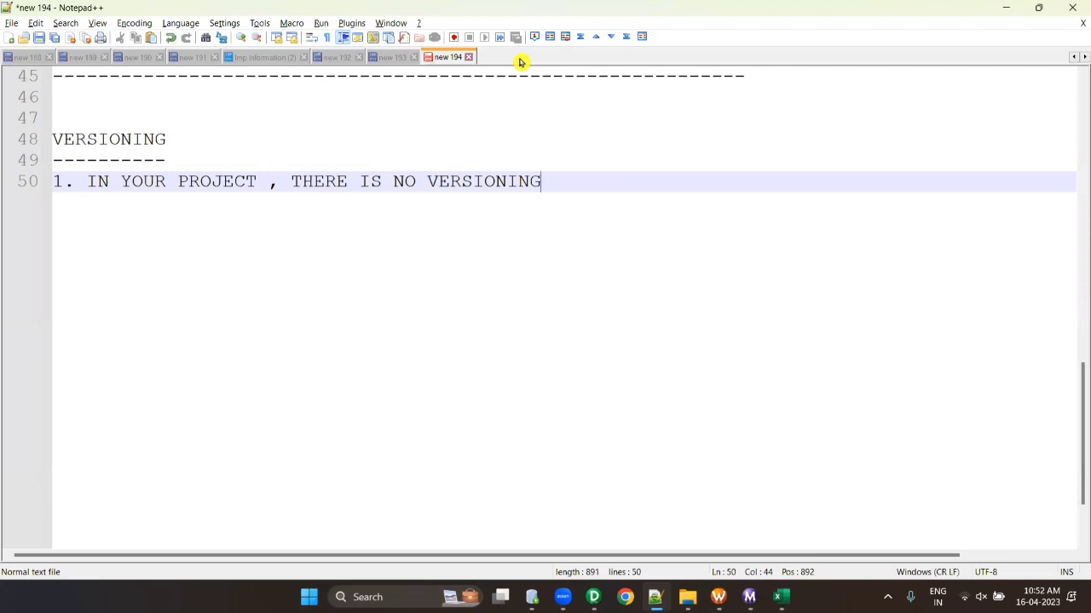
pyautogui.hotkey('alt', 'Tab')
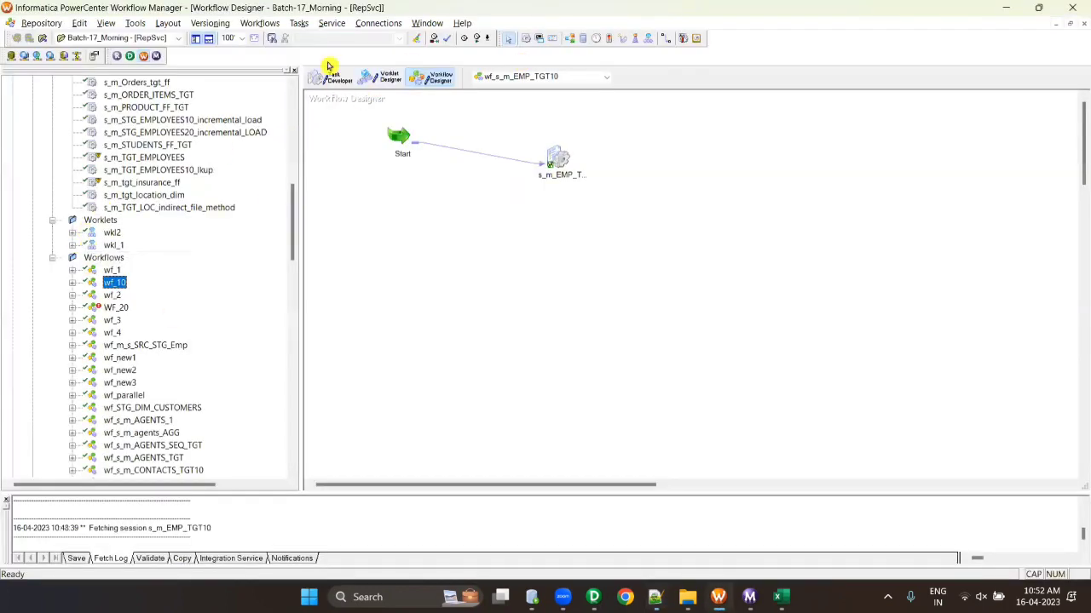
pyautogui.click(219, 22)
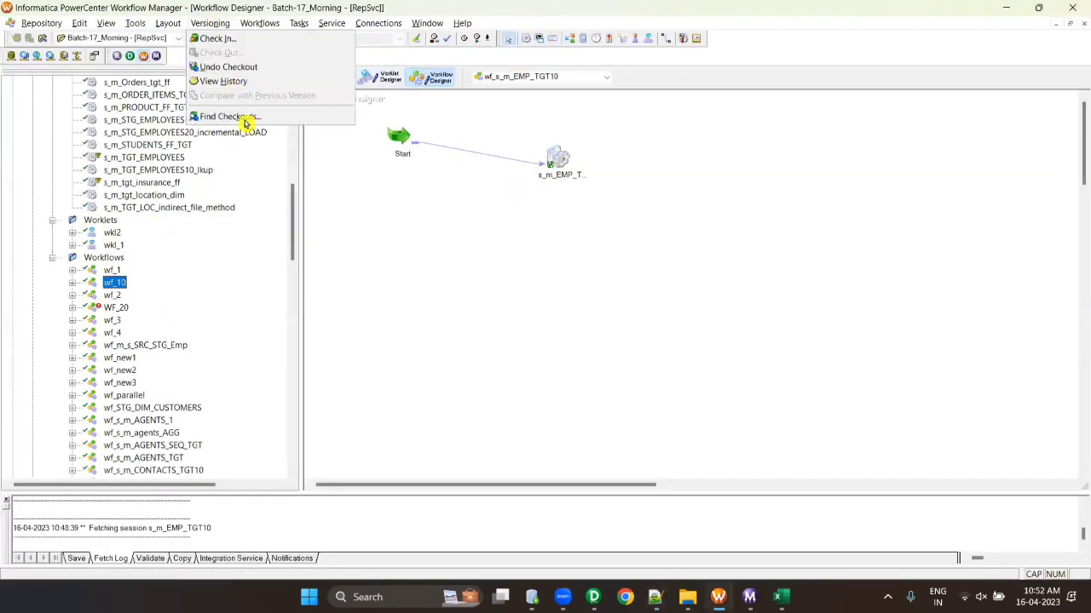
pyautogui.hotkey('alt', 'Tab')
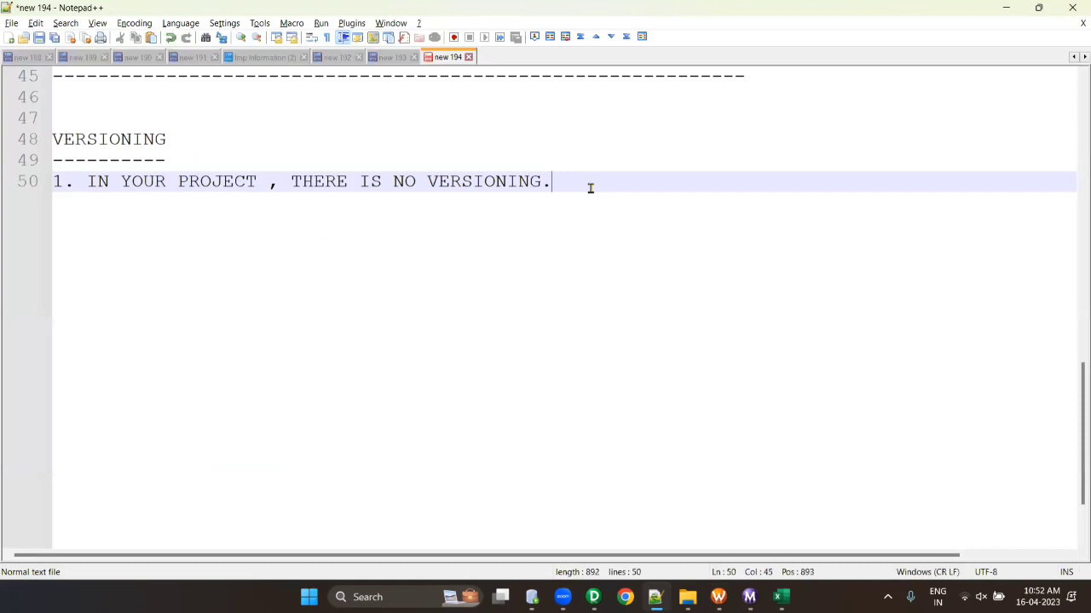
pyautogui.press('Return')
pyautogui.press('Return')
pyautogui.press('Return')
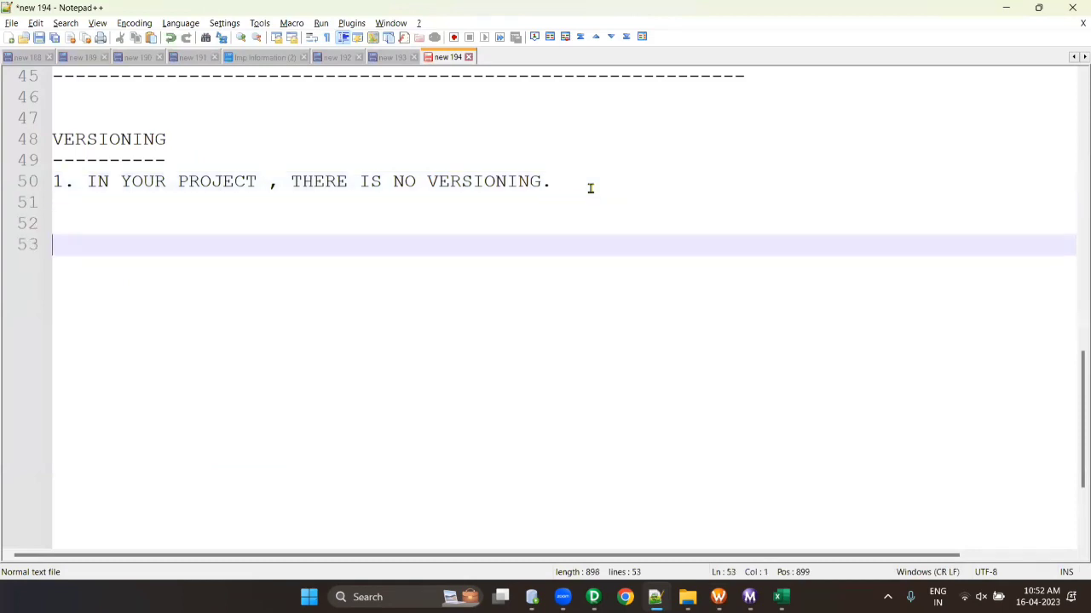
# - Add the sentence 'IM THE ONLY INFORMATICA DEVELOPER IN MY PROJECT .' followed by blank lines
pyautogui.scroll(-3, 590, 197)
pyautogui.scroll(1, 156, 155)
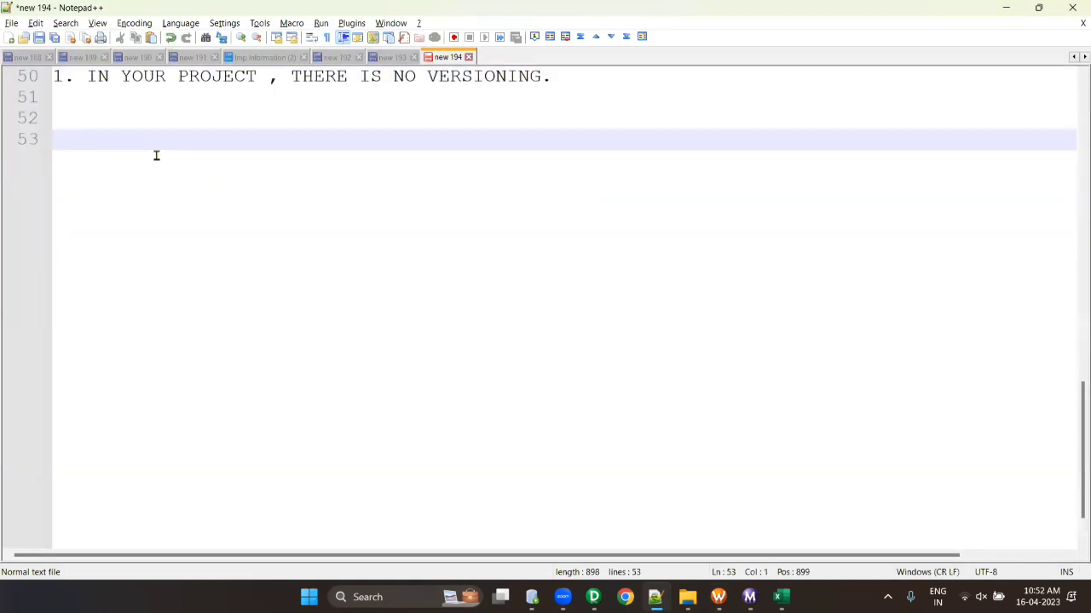
pyautogui.scroll(-1, 156, 155)
pyautogui.press('Return')
pyautogui.press('Return')
pyautogui.write('IM ')
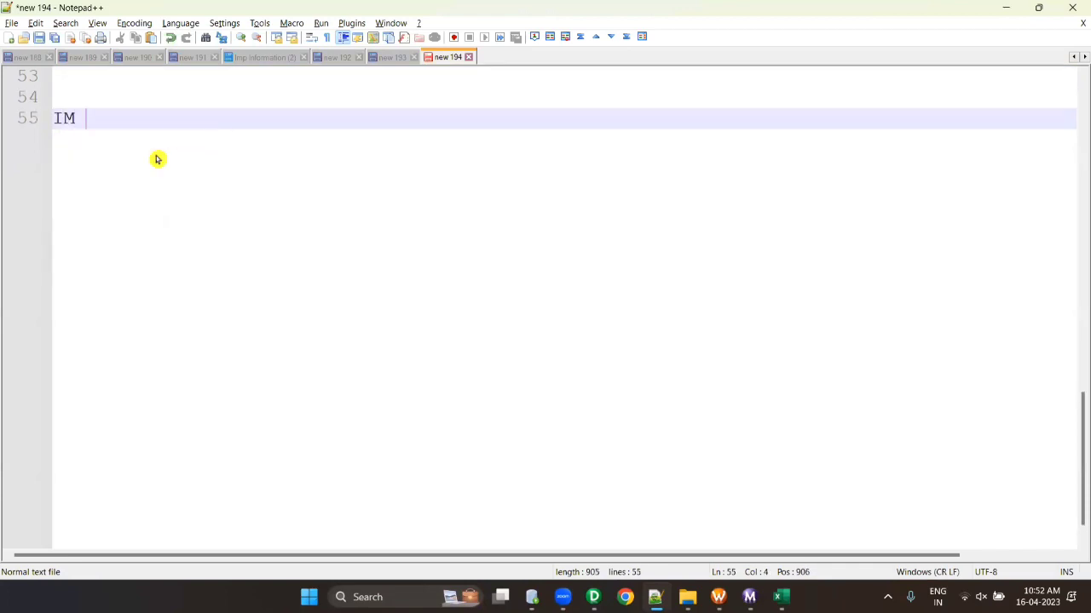
pyautogui.write('THE ONLT ')
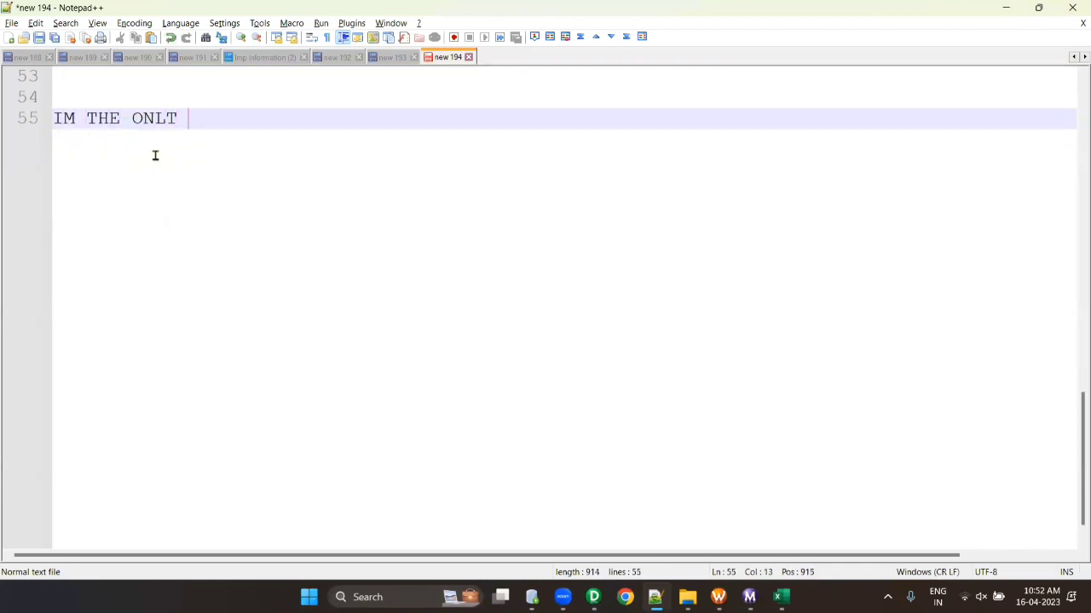
pyautogui.write('INF')
pyautogui.press('BackSpace')
pyautogui.press('BackSpace')
pyautogui.press('BackSpace')
pyautogui.press('BackSpace')
pyautogui.press('BackSpace')
pyautogui.write('Y INFORMAI')
pyautogui.press('BackSpace')
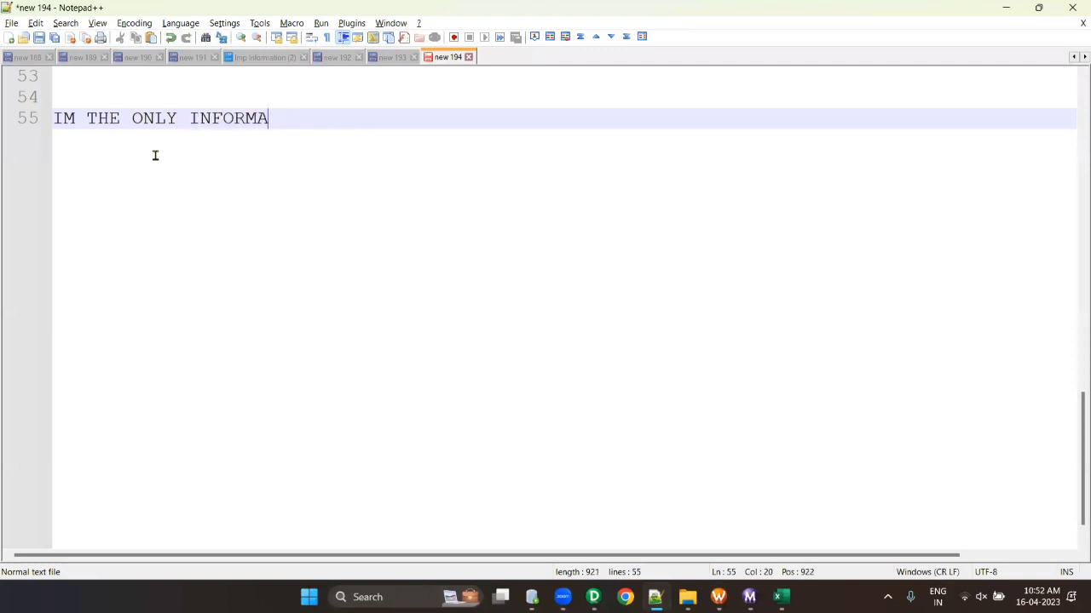
pyautogui.write('TICA DEVELOPER I')
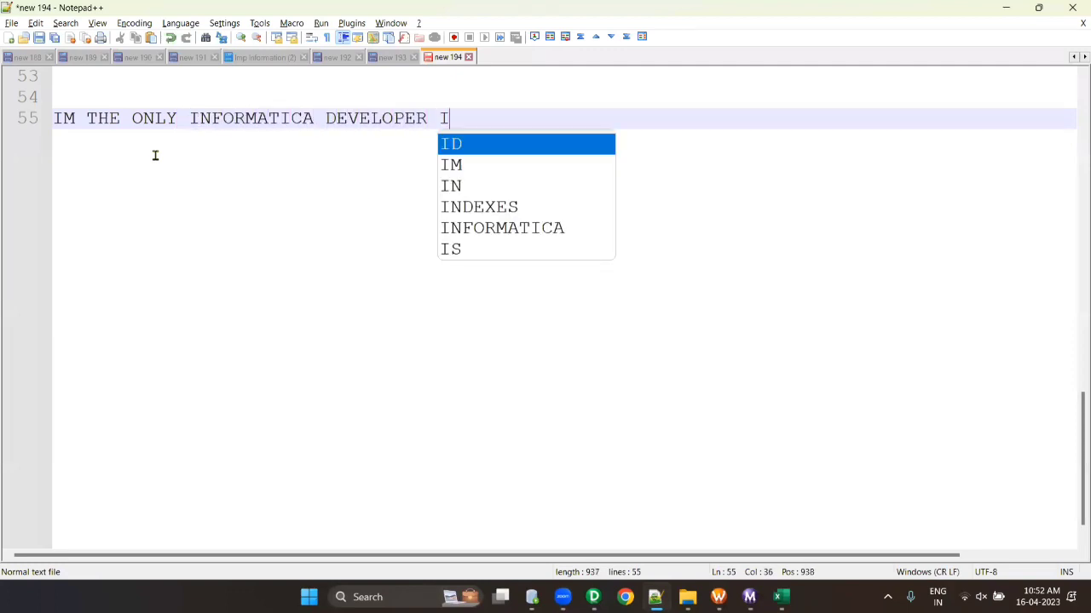
pyautogui.write('N MY PROJECT ')
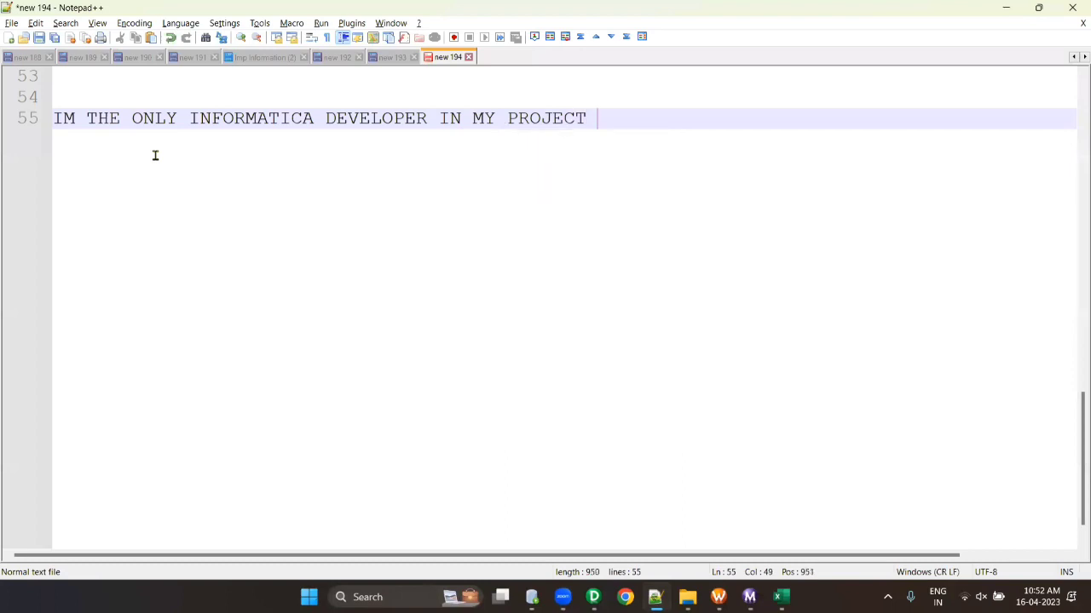
pyautogui.write('.')
pyautogui.press('Return')
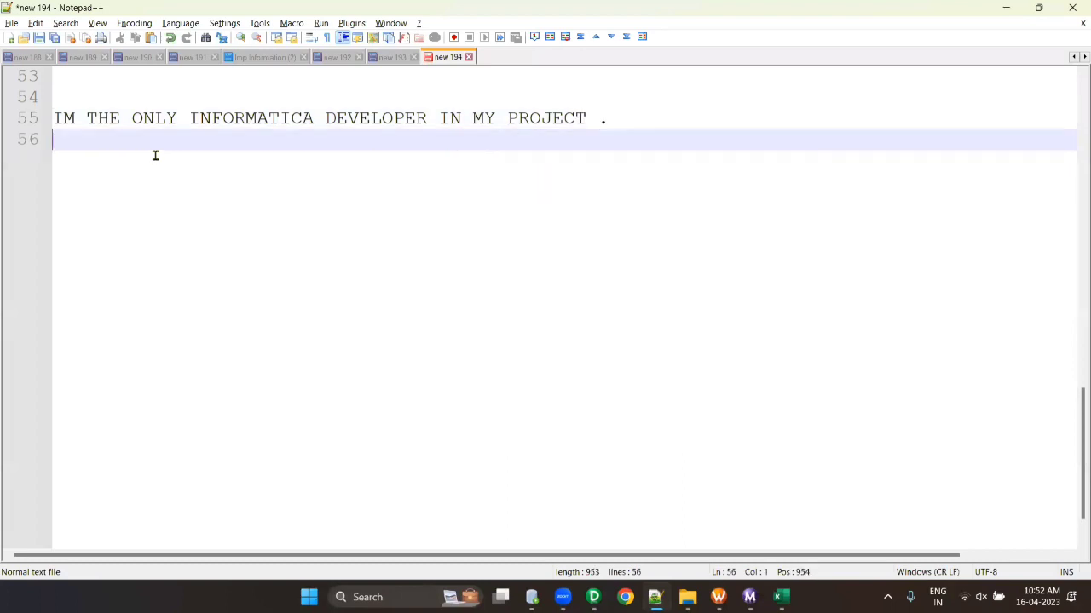
pyautogui.press('Return')
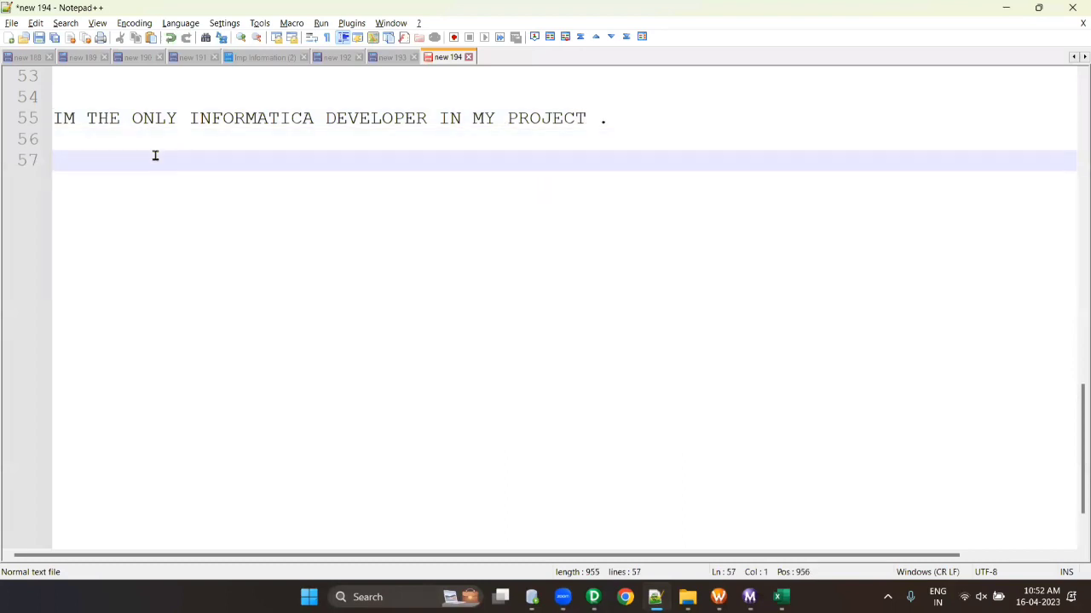
# - Write '4 MAPPING - 1 MONTH' on line 58
pyautogui.press('Return')
pyautogui.write('3')
pyautogui.press('BackSpace')
pyautogui.press('BackSpace')
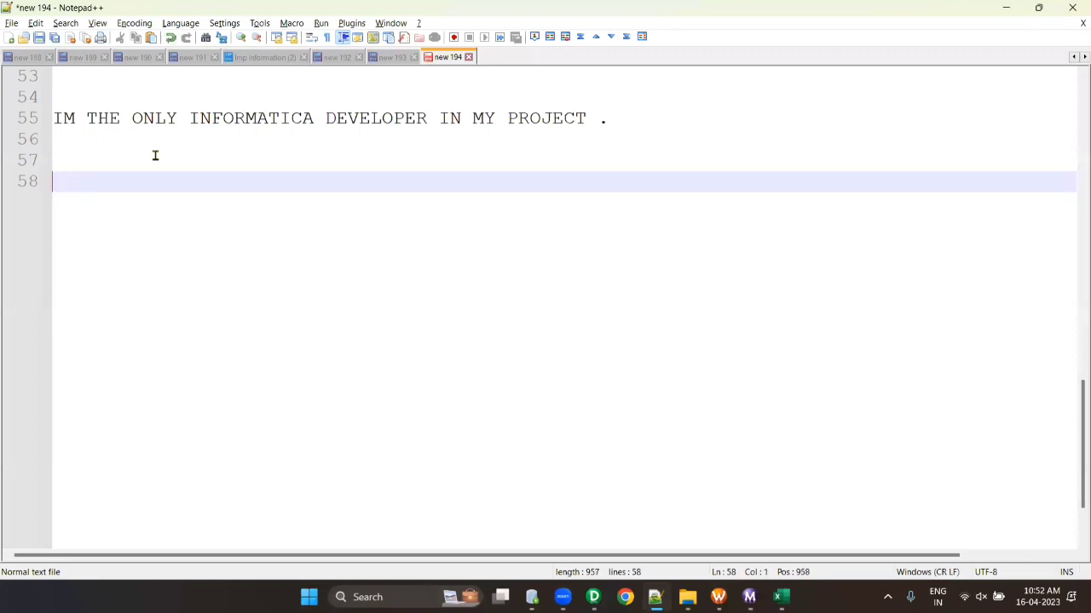
pyautogui.write('4')
pyautogui.write('PING - 1 ,')
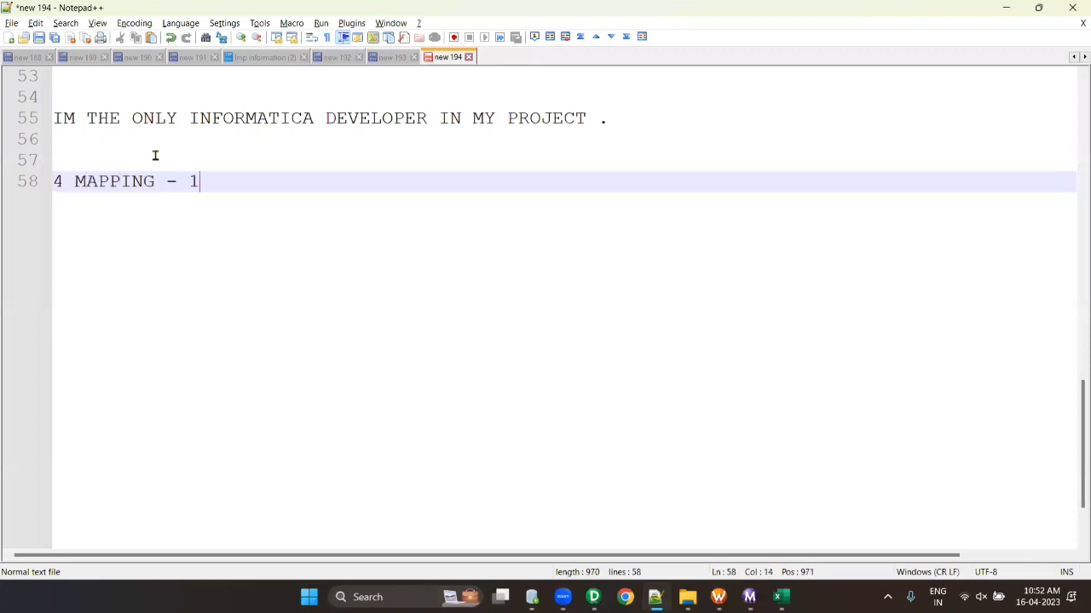
pyautogui.press('BackSpace')
pyautogui.write('MONTH')
pyautogui.press('Left')
pyautogui.press('Left')
pyautogui.press('Left')
pyautogui.press('Left')
pyautogui.press('Left')
pyautogui.press('BackSpace')
# - Add a '- 15 DAYS' line, extend line 58 with '- 8 HOURS' and line 59 with '- 16 HOURS ( 10 TO 12 HOURS'
pyautogui.click(331, 183)
pyautogui.press('Return')
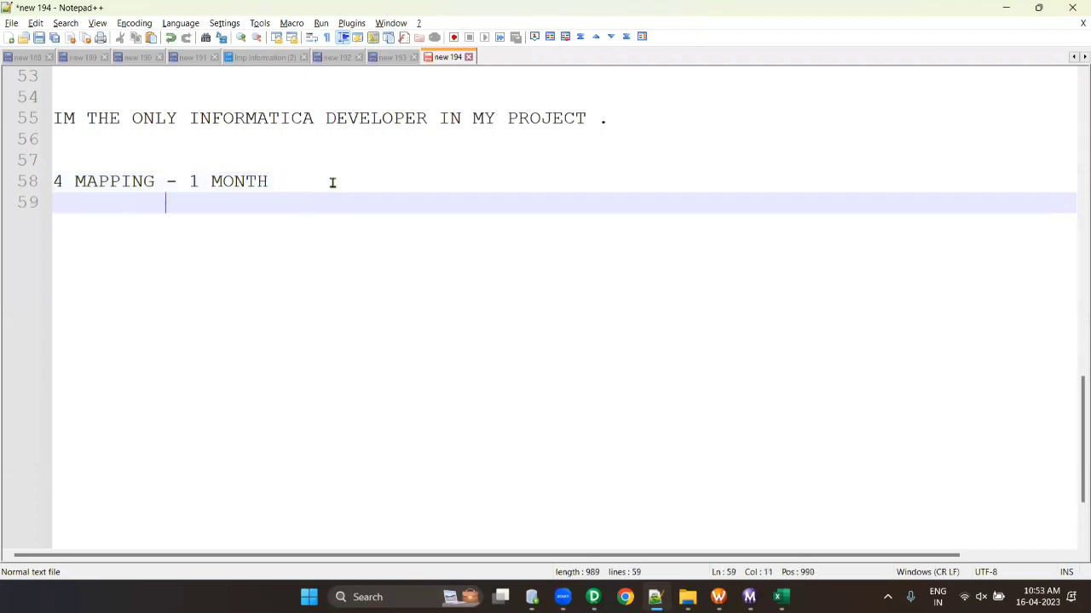
pyautogui.write('- 15 DAYS')
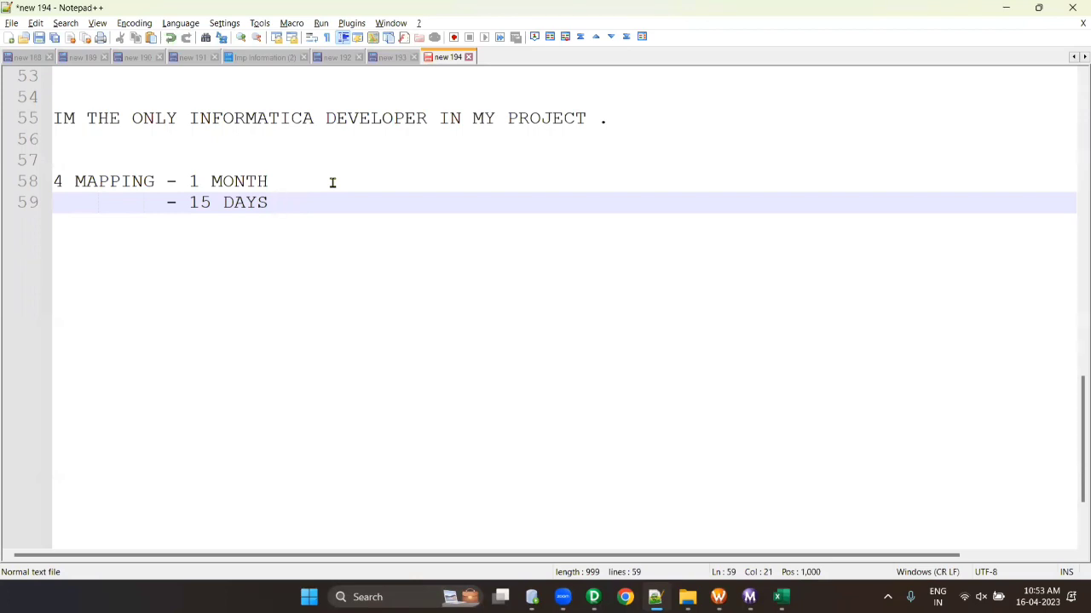
pyautogui.click(332, 183)
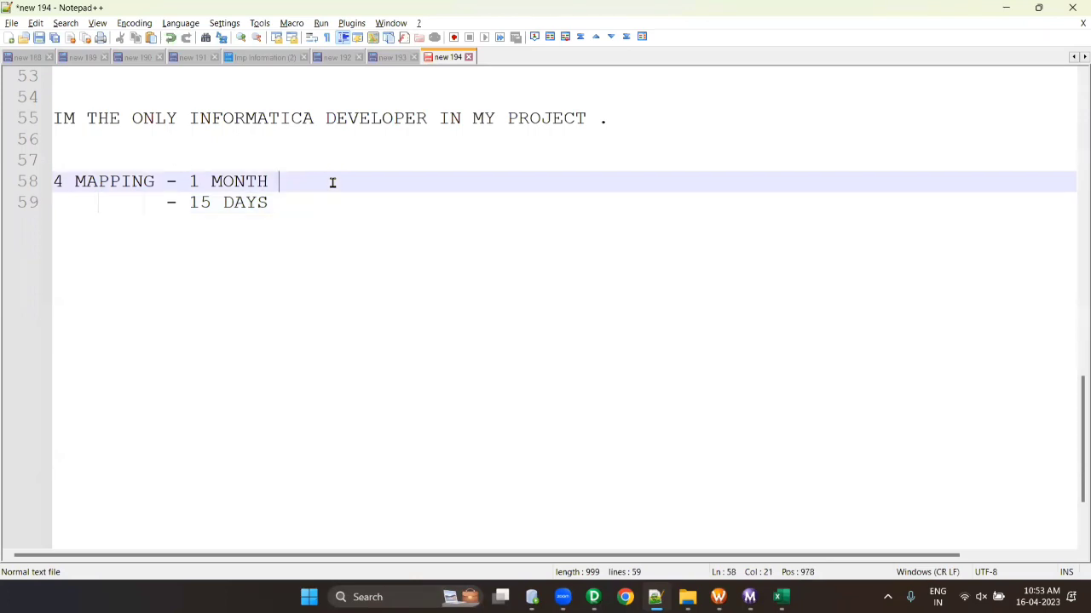
pyautogui.write('- 8 HOURS')
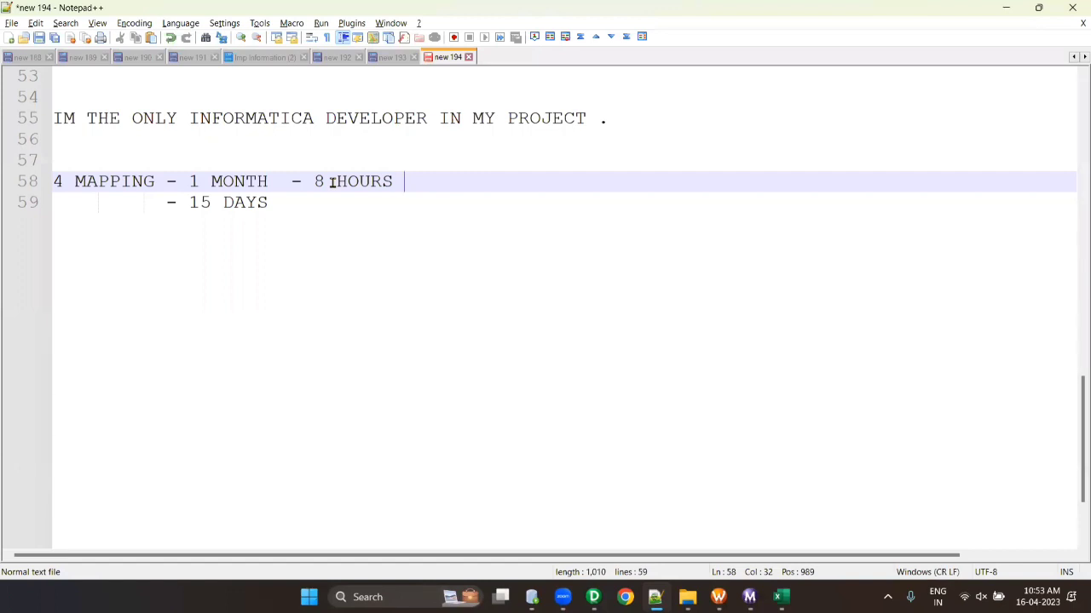
pyautogui.click(300, 202)
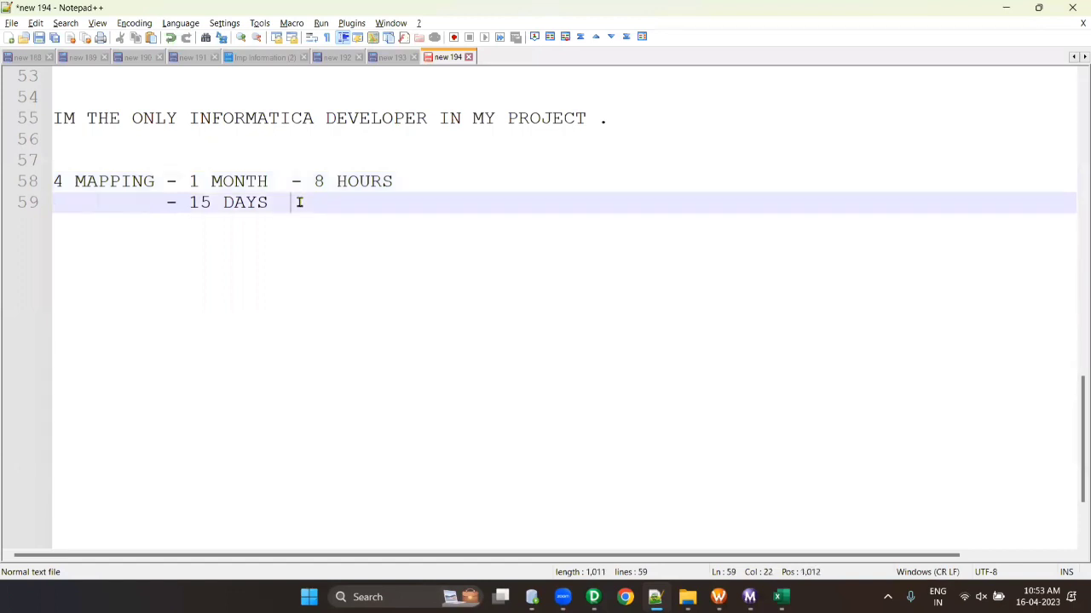
pyautogui.write('- 16 HOURS')
pyautogui.write('( 10 ')
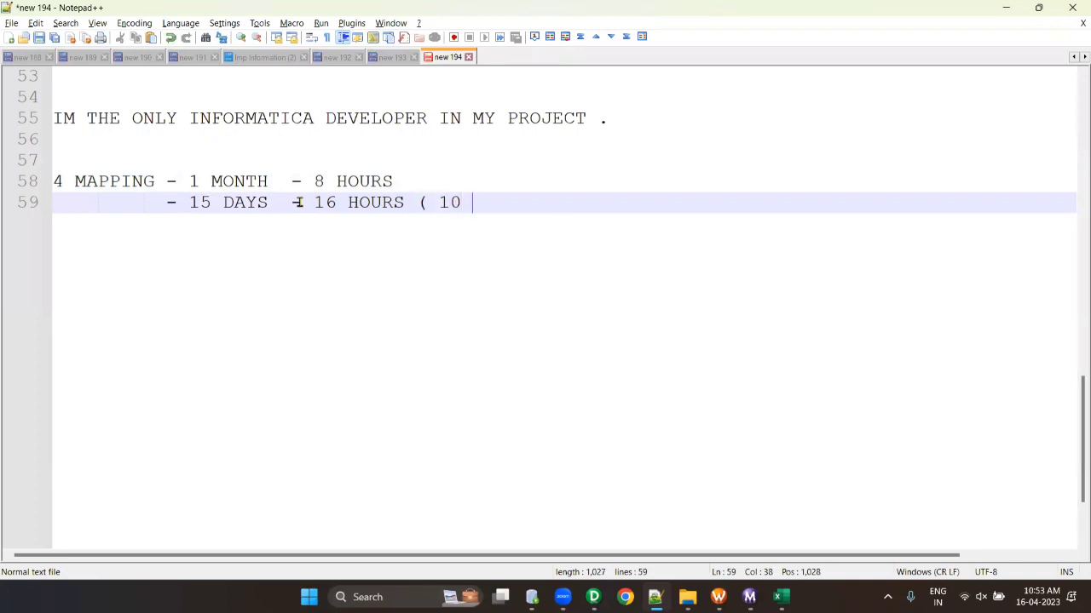
pyautogui.write('TO 12 HOURSE)')
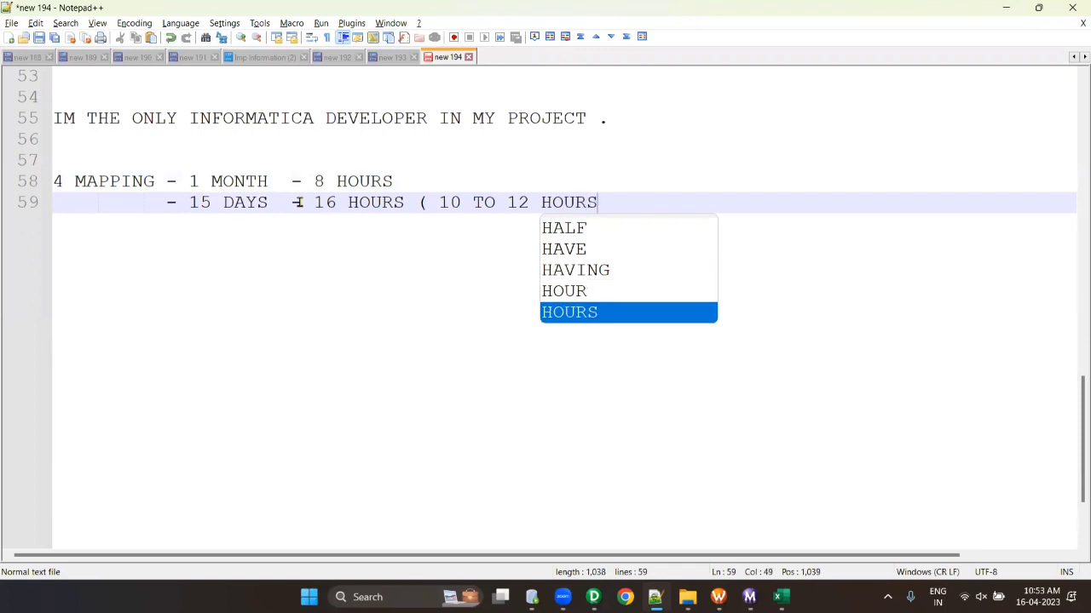
# - Correct the ending to '( 10 TO 12 HOURS)' and add blank lines 60–62 without indent
pyautogui.press('BackSpace')
pyautogui.press('BackSpace')
pyautogui.write(')')
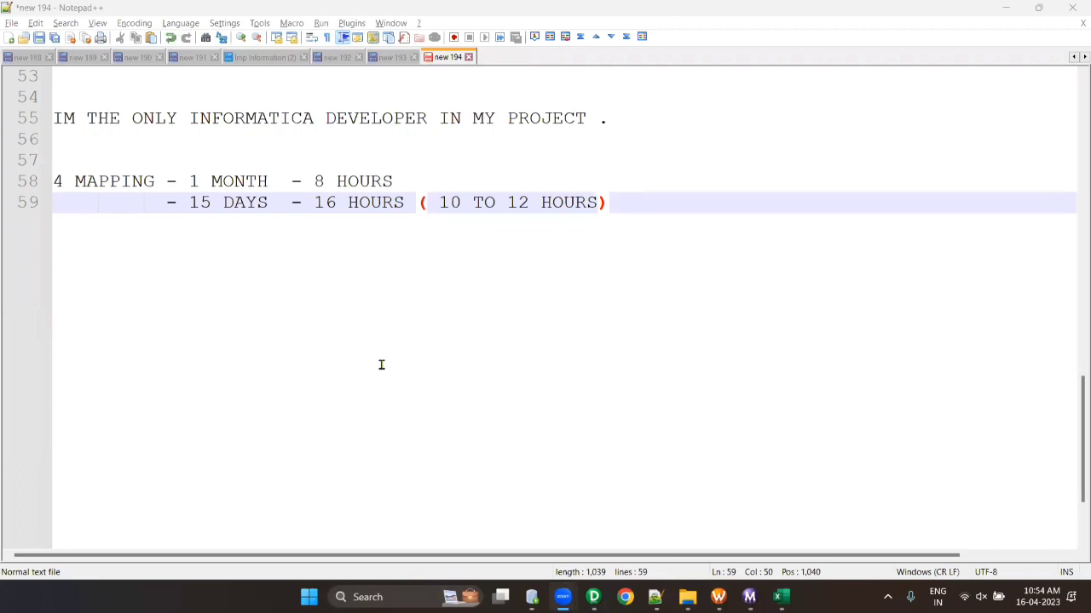
pyautogui.click(640, 202)
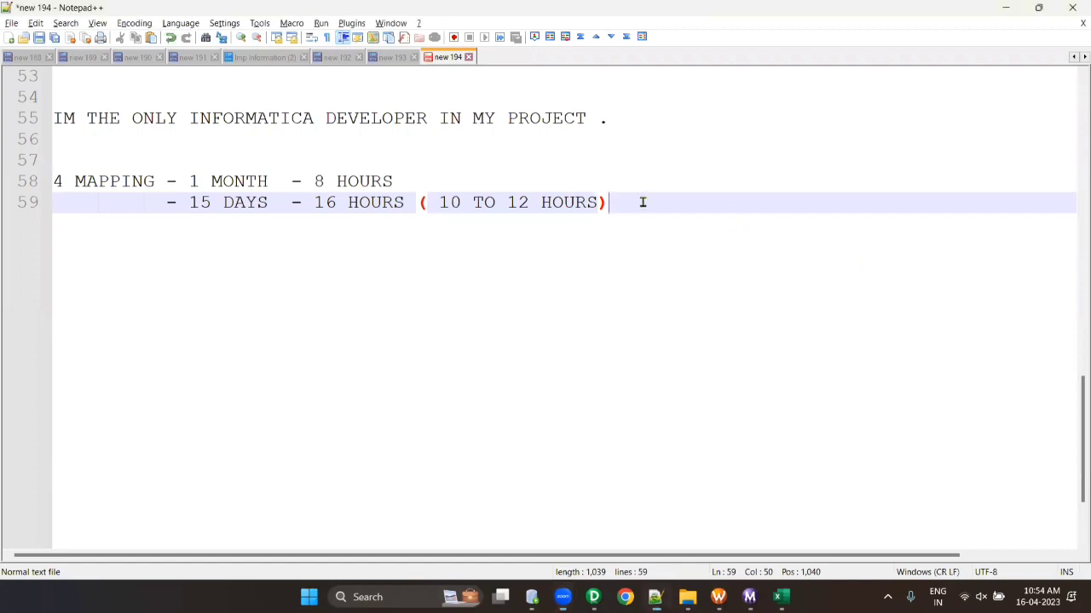
pyautogui.press('Return')
pyautogui.press('Return')
pyautogui.press('Return')
pyautogui.press('BackSpace')
pyautogui.press('BackSpace')
pyautogui.press('BackSpace')
pyautogui.press('BackSpace')
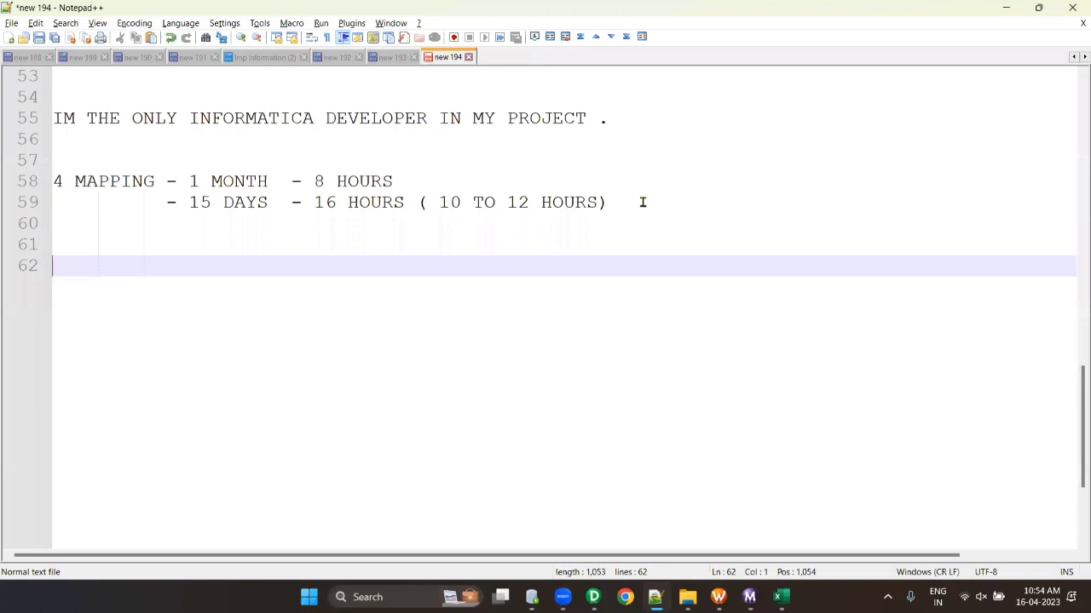
# - Type the OFFSHORE TEAM and ONSHORE TEAM headings on separate lines of the note
pyautogui.scroll(-3, 492, 205)
pyautogui.scroll(1, 354, 187)
pyautogui.scroll(-1, 354, 187)
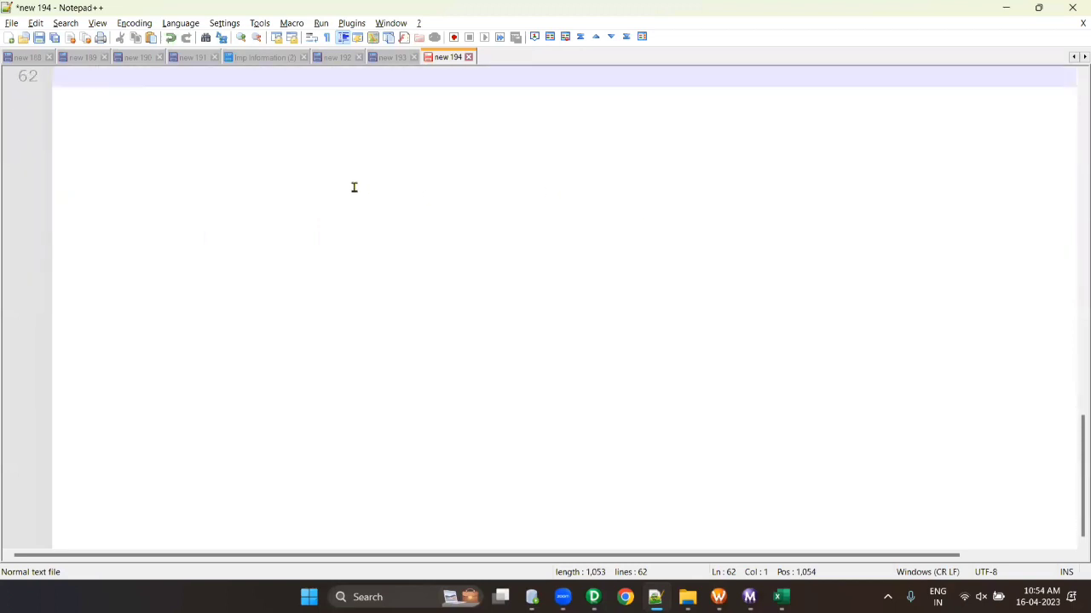
pyautogui.scroll(1, 349, 188)
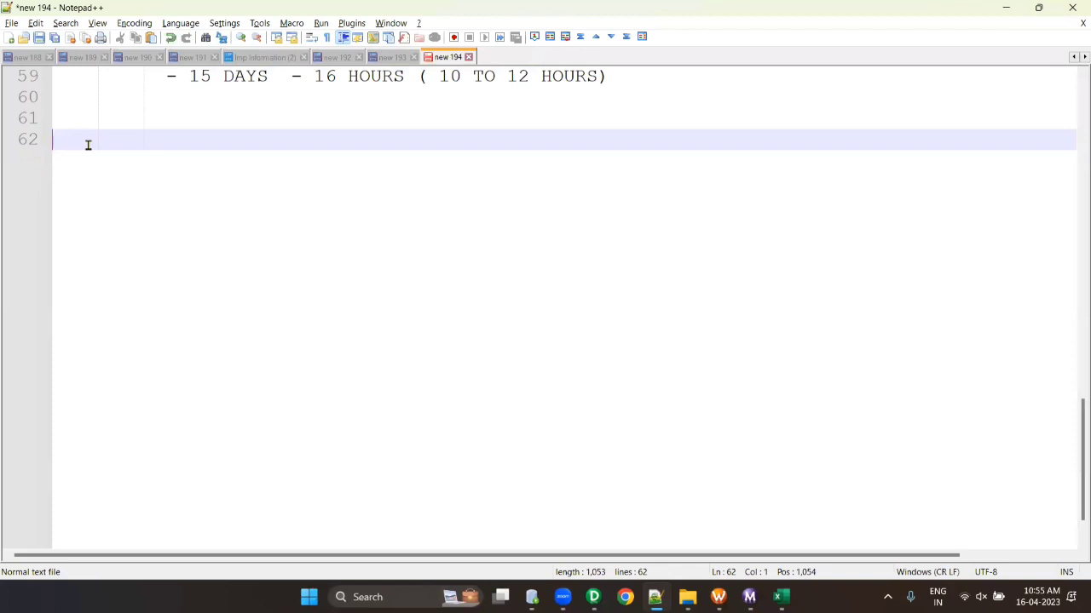
pyautogui.write('OFFSHORE TEAM')
pyautogui.press('Return')
pyautogui.press('Return')
pyautogui.write('ON')
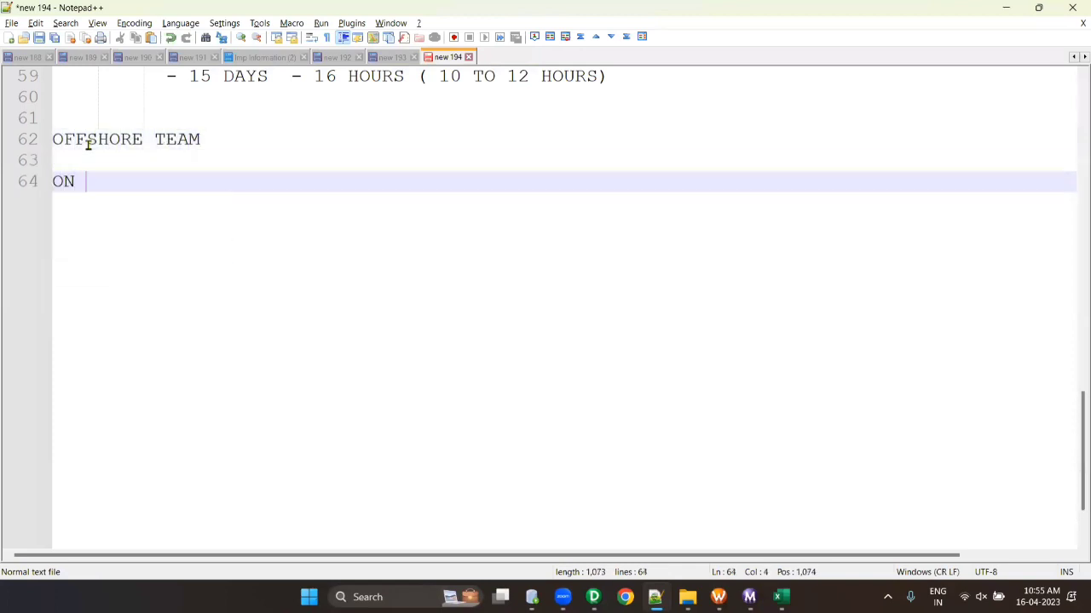
pyautogui.press('BackSpace')
pyautogui.write('SHORE TEAM')
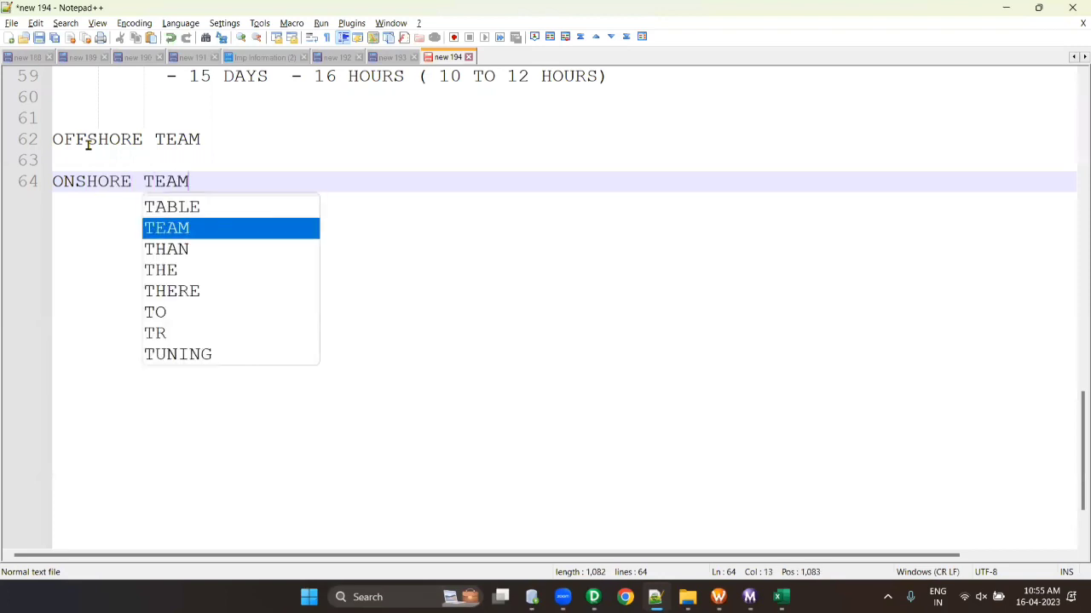
# - Add '( WHO ARE WORKING IN INDIA)' to offshore, and make onshore 'ONSHORE/ONSITE TEAM ( WHO ARE WORKING OUTSIDE OF INDIA)'
pyautogui.click(227, 140)
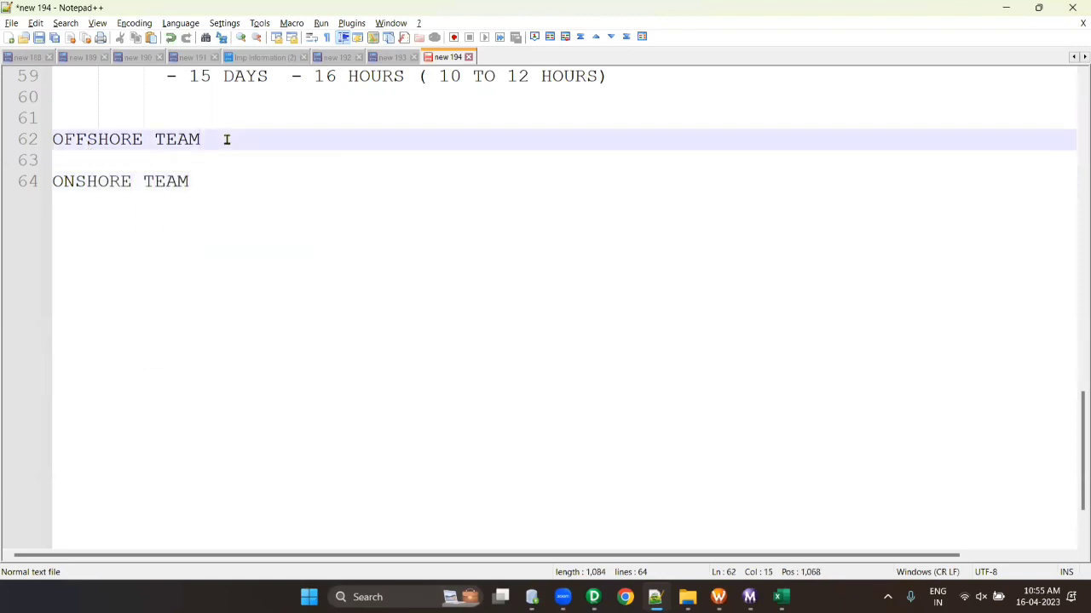
pyautogui.write('( WHO ARE WO')
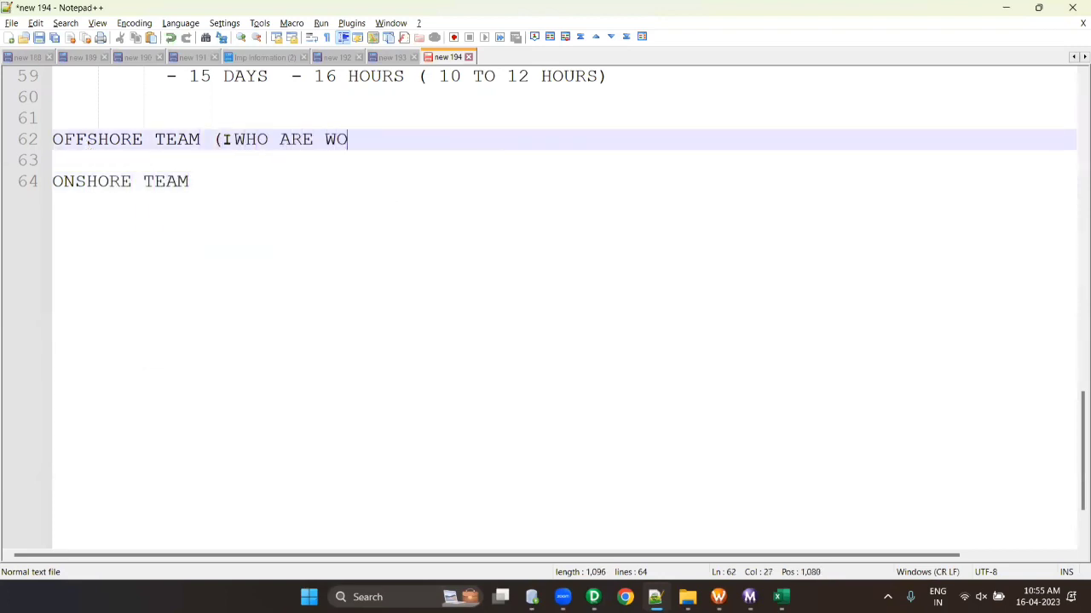
pyautogui.write('RKING IN UND')
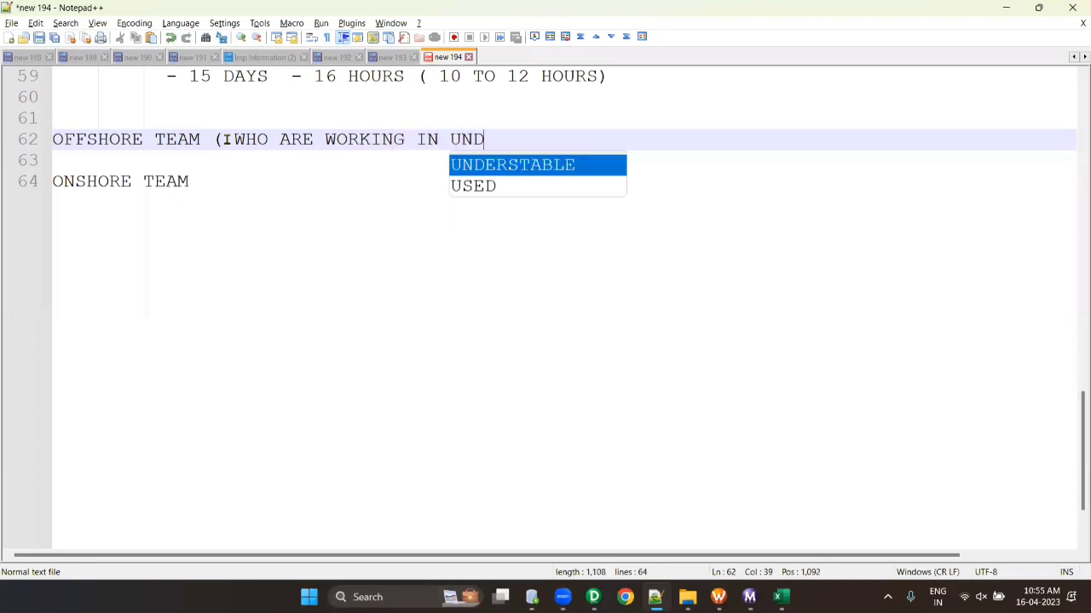
pyautogui.press('BackSpace')
pyautogui.press('BackSpace')
pyautogui.press('BackSpace')
pyautogui.write('INDIA)')
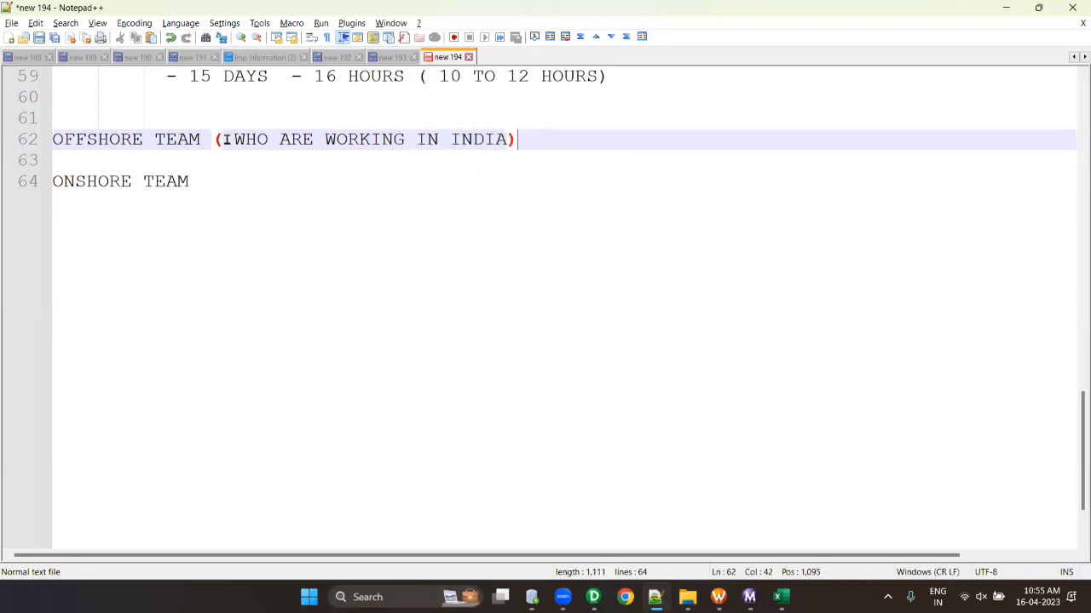
pyautogui.click(135, 181)
pyautogui.write('/ONSITE')
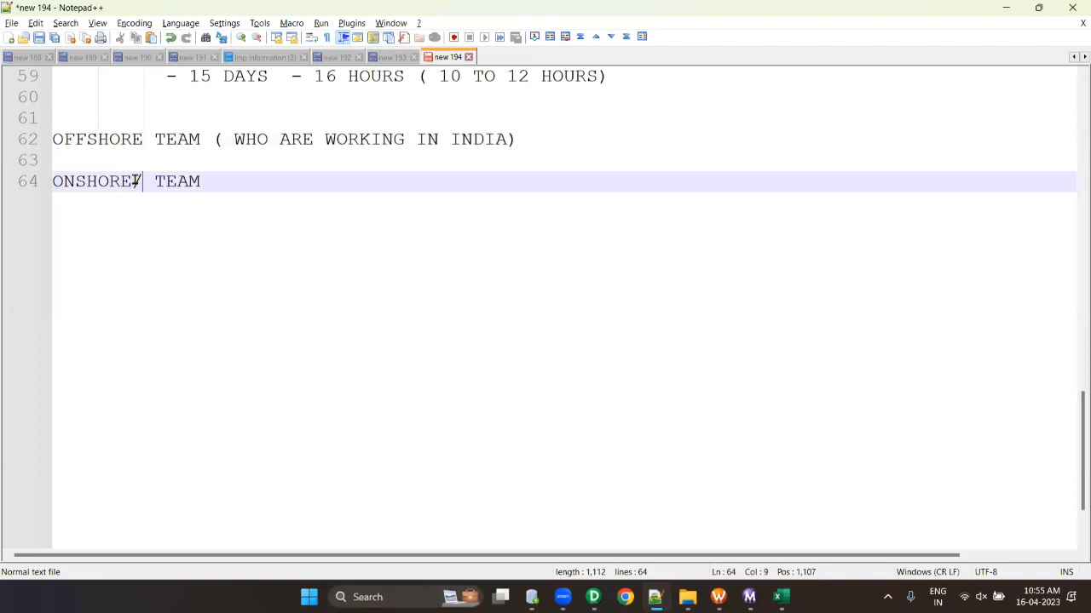
pyautogui.click(356, 182)
pyautogui.write('( WHO A')
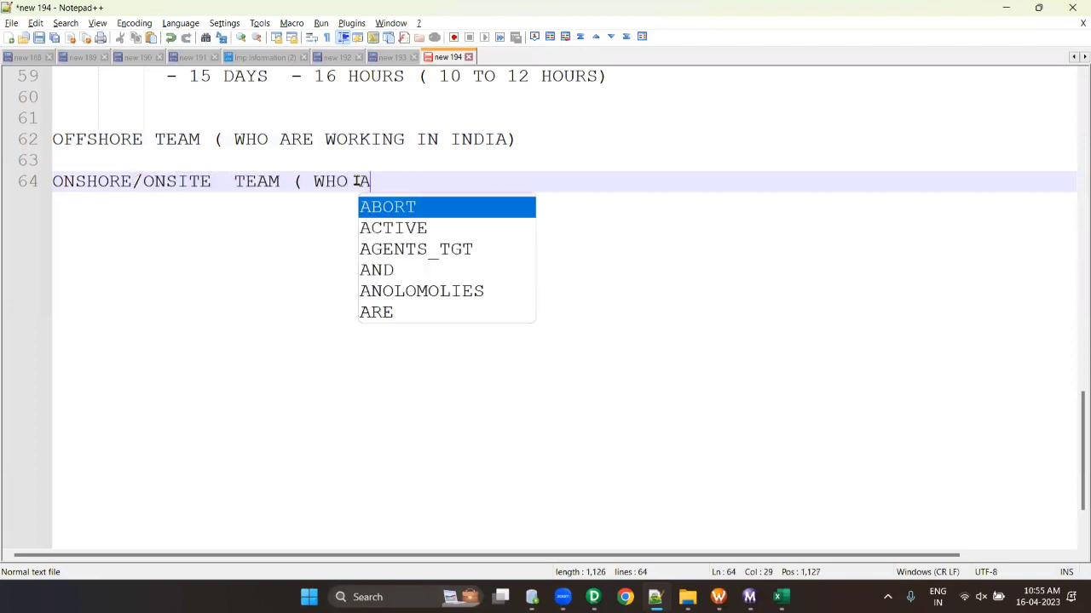
pyautogui.write('RE WORKING ')
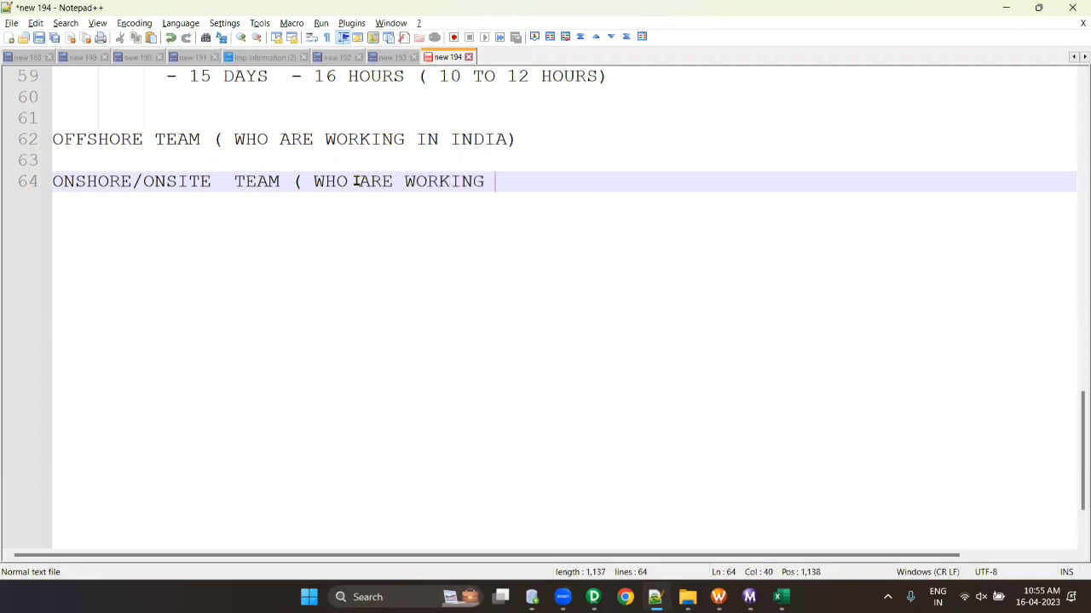
pyautogui.write('OUTSIDE ')
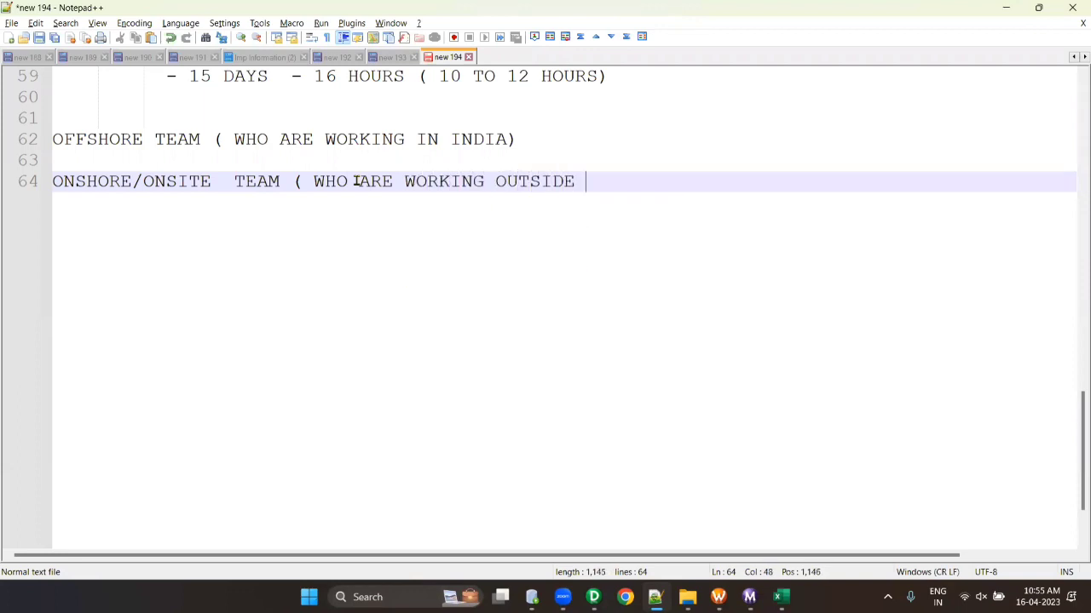
pyautogui.write('OF INDIA')
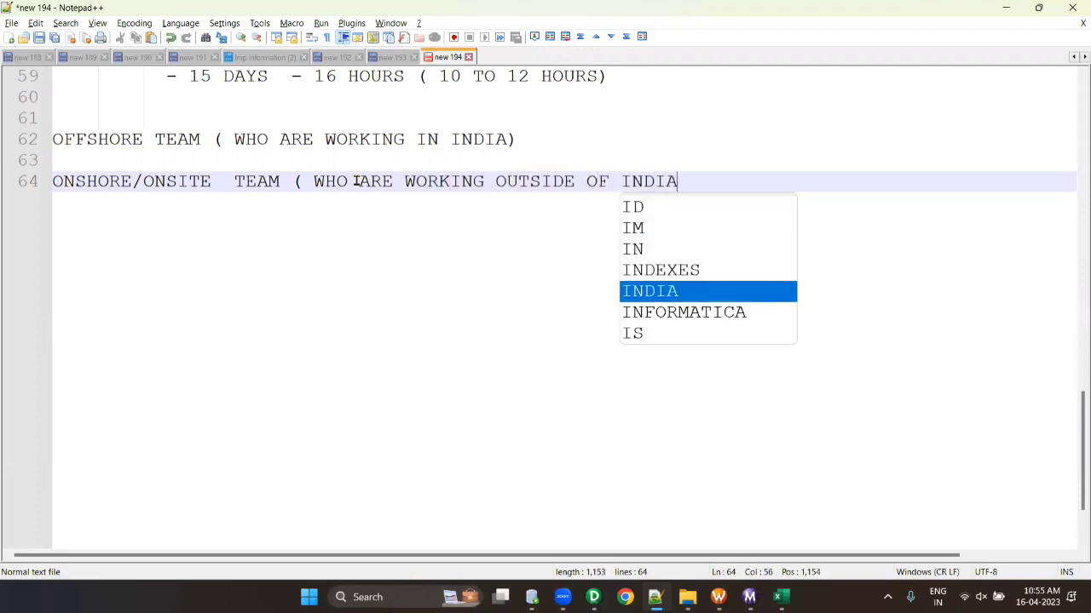
pyautogui.write(')')
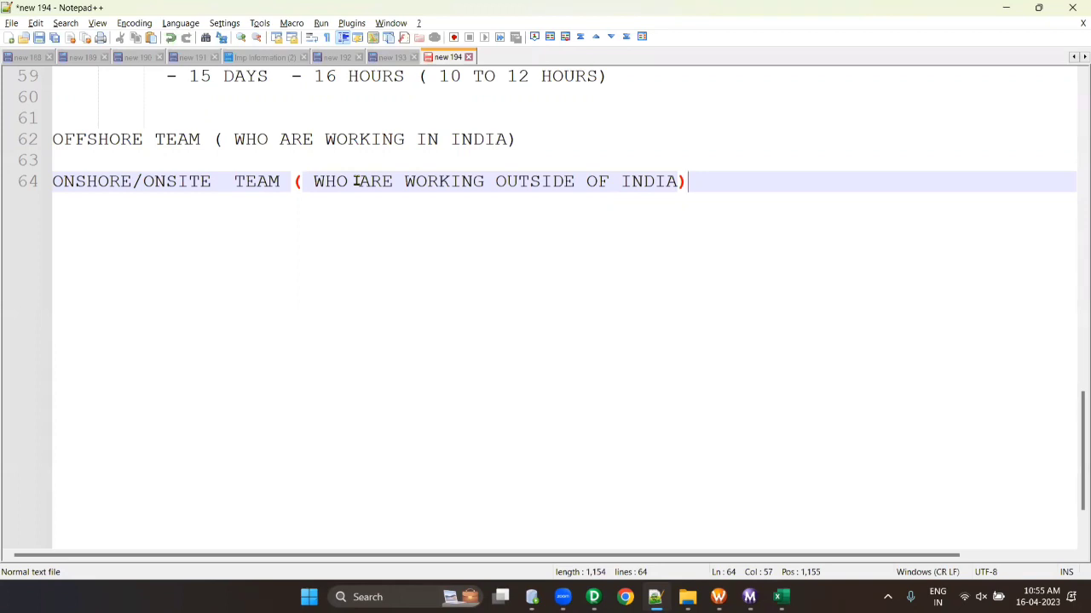
pyautogui.click(679, 181)
# - Change the onsite line to 'INDIA-US', add '- RAVI' to the offshore line and '- RAM' to the onshore line
pyautogui.write('-US')
pyautogui.click(588, 146)
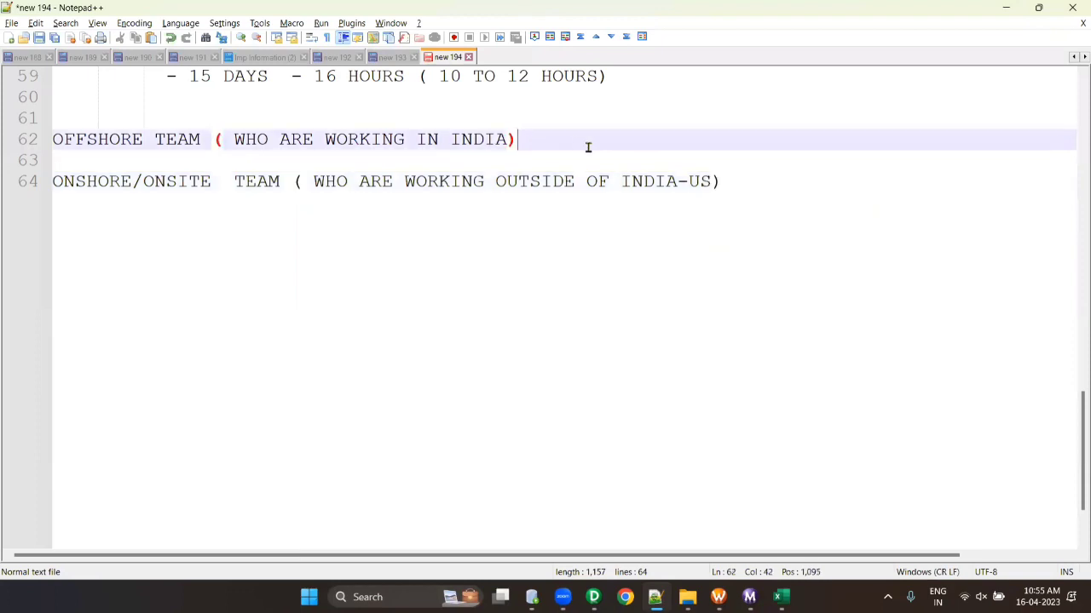
pyautogui.write('RAVI')
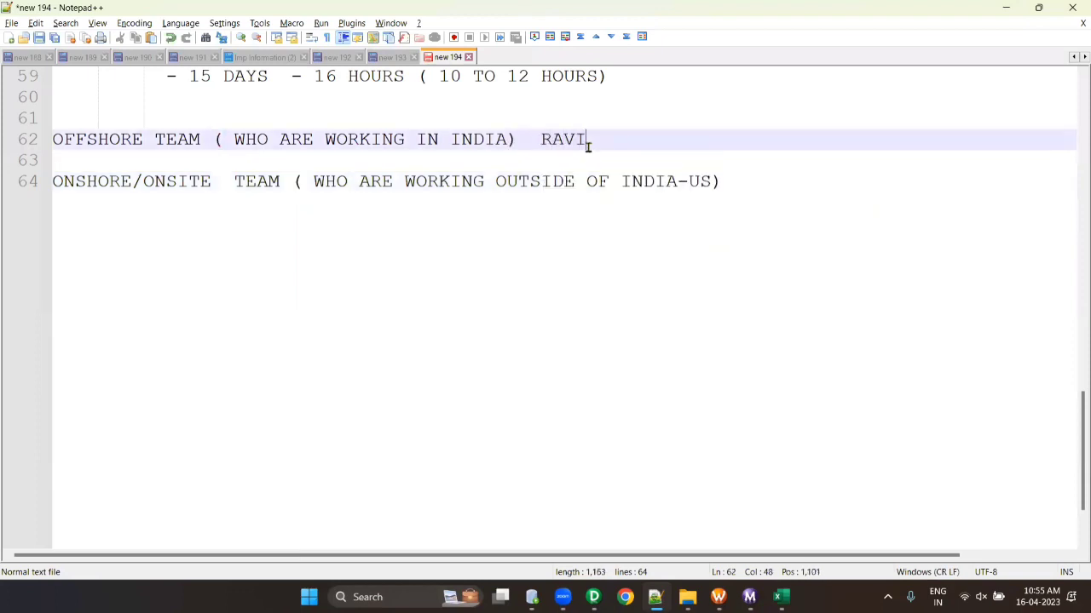
pyautogui.click(534, 140)
pyautogui.write('-')
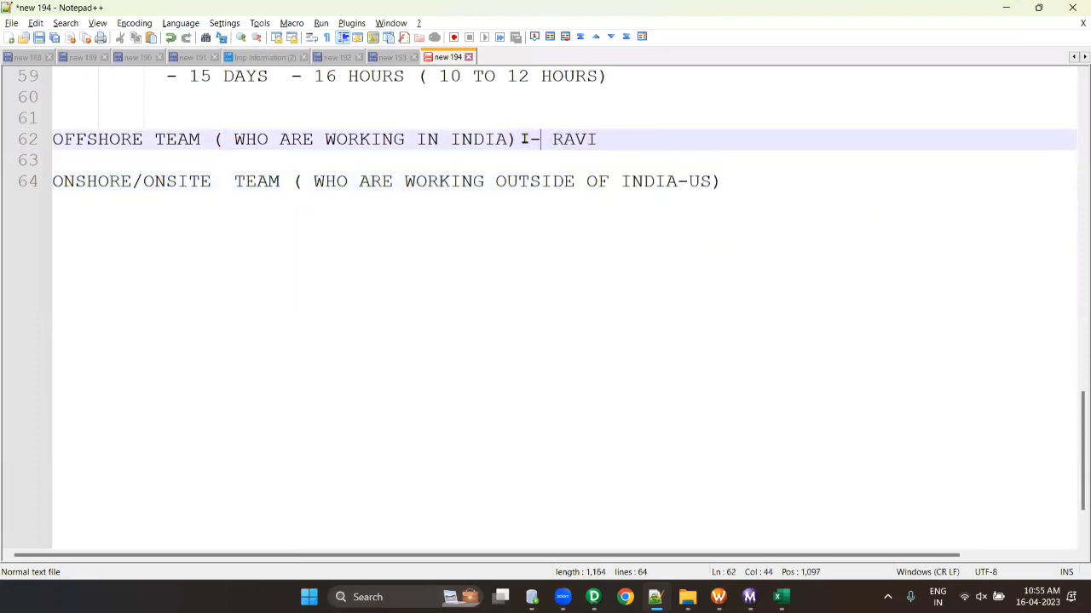
pyautogui.click(767, 184)
pyautogui.write('- RA')
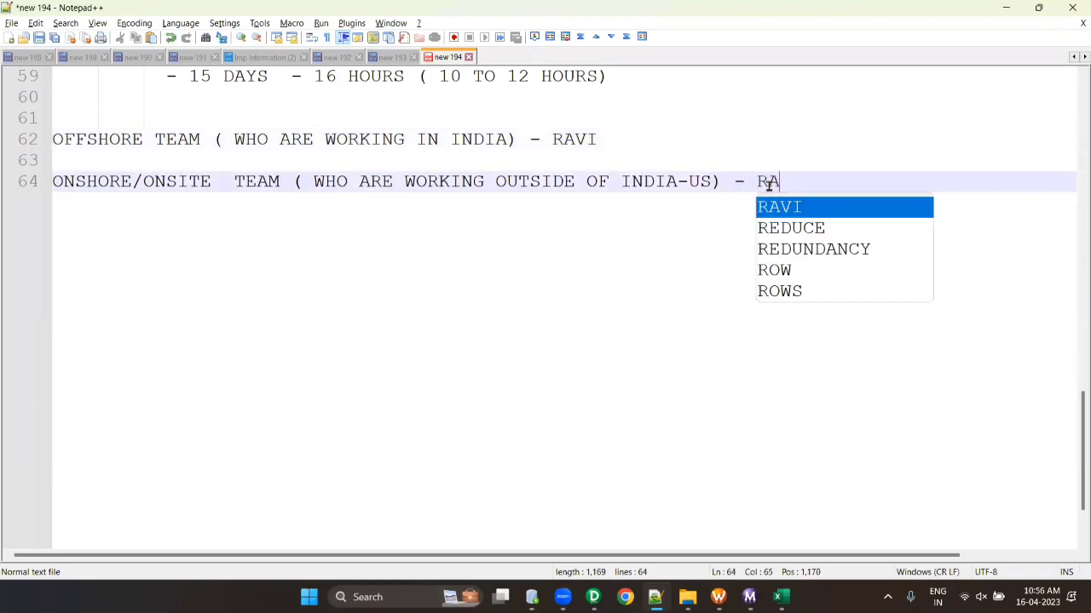
pyautogui.write('M')
# - Add '(10AM TO 8PM IST ) - MAPPING1' after RAVI on line 62
pyautogui.click(661, 145)
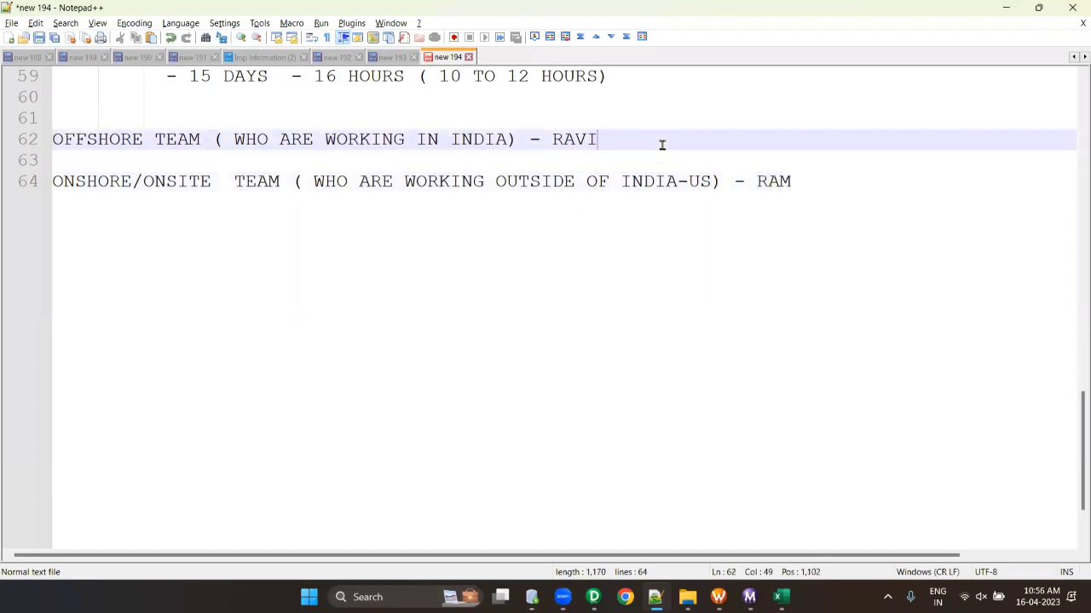
pyautogui.write('(')
pyautogui.write('10AM TO 8PM)')
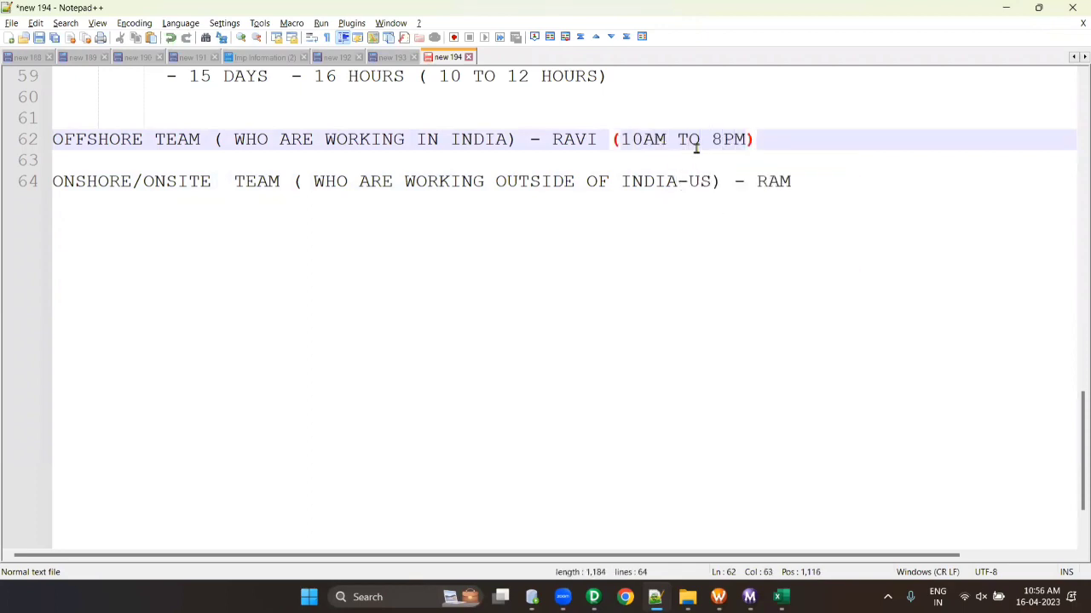
pyautogui.press('Left')
pyautogui.write('IST')
pyautogui.press('Left')
pyautogui.press('Left')
pyautogui.press('Left')
pyautogui.press('Left')
pyautogui.click(863, 140)
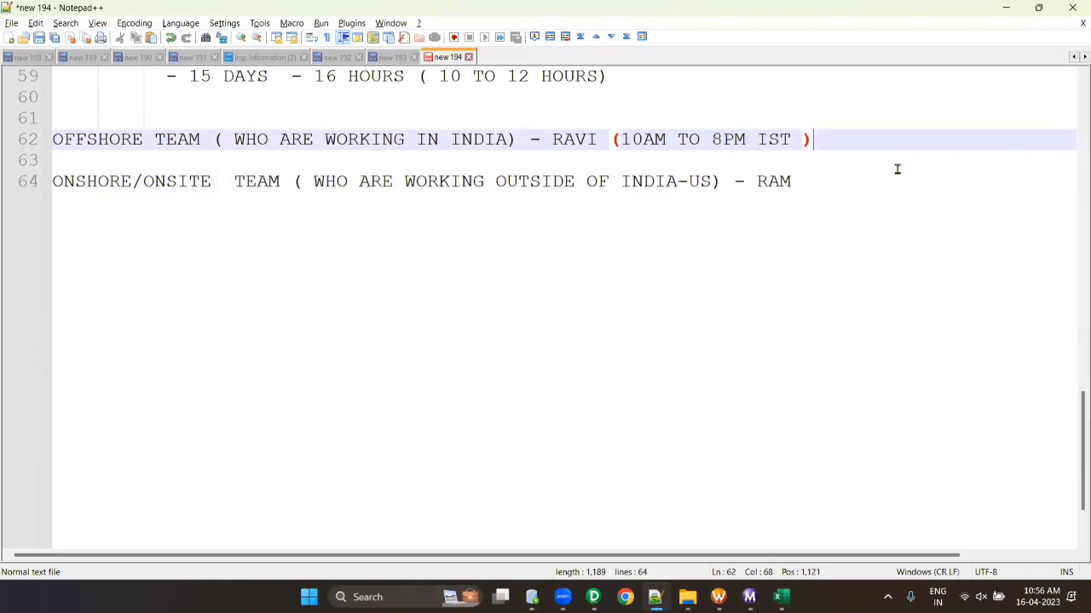
pyautogui.write('- M')
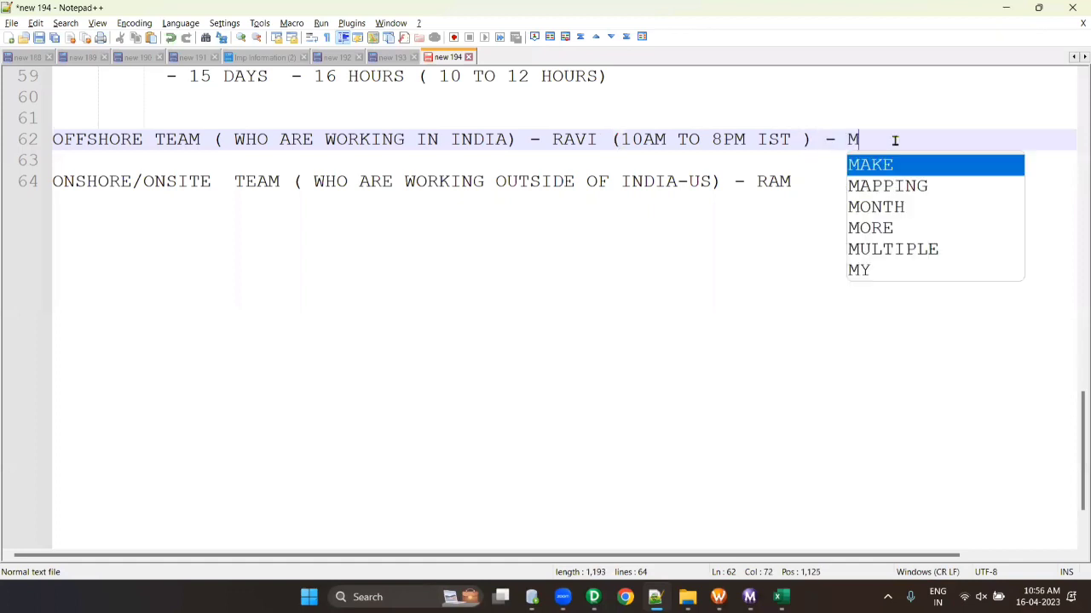
pyautogui.write('APING')
pyautogui.press('BackSpace')
pyautogui.press('BackSpace')
pyautogui.press('BackSpace')
pyautogui.write('P')
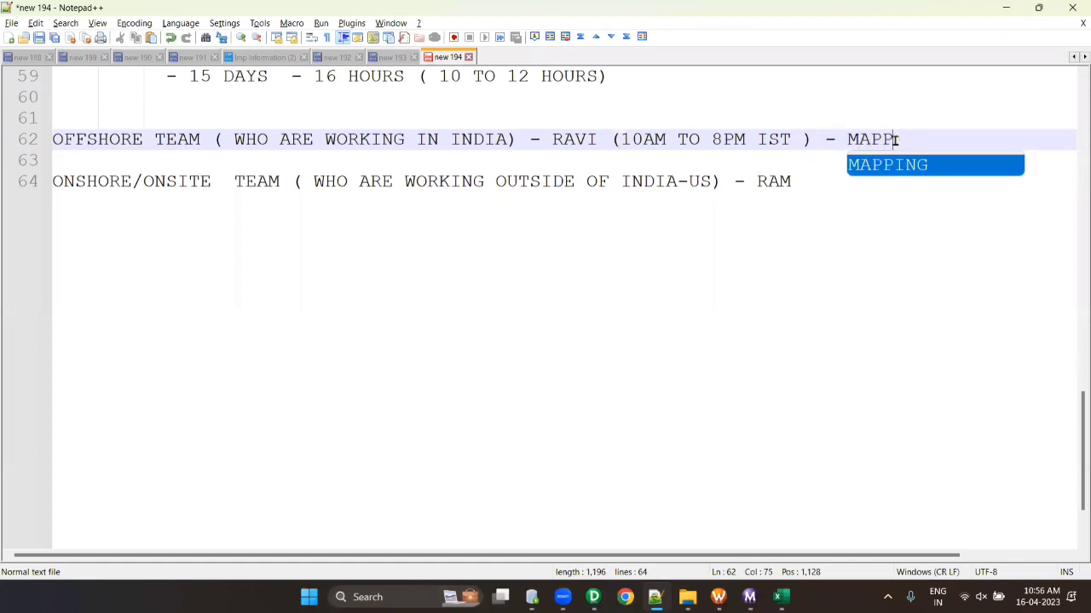
pyautogui.write('ING1')
pyautogui.click(871, 184)
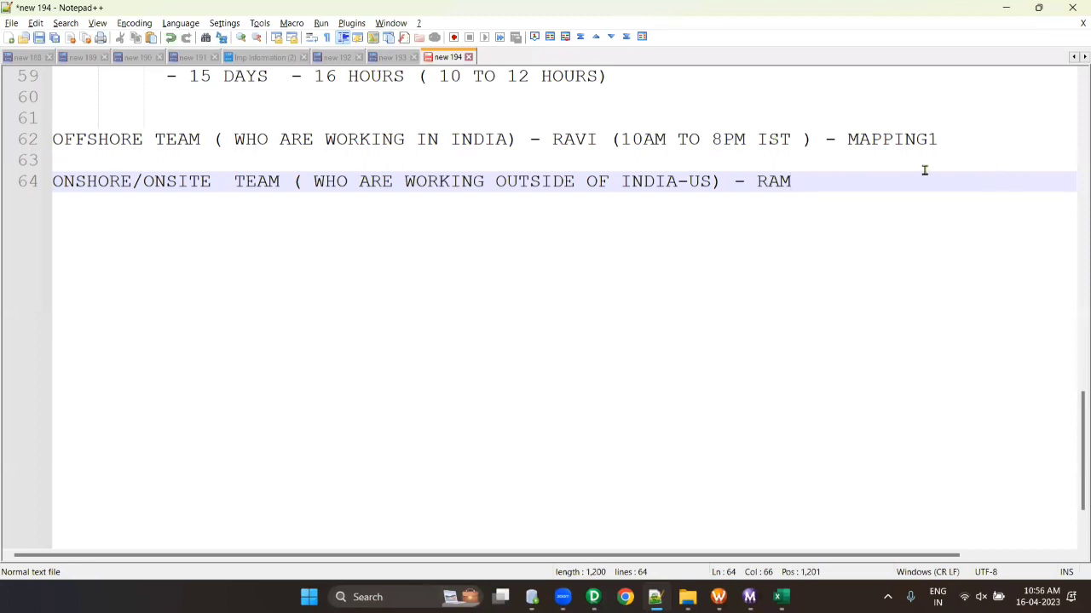
# - Append '( 7PM IST TO 5AMIST)' after RAM on line 64, then bring Workflow Monitor forward
pyautogui.write('( 7PM TO')
pyautogui.click(859, 180)
pyautogui.write('IST')
pyautogui.click(978, 183)
pyautogui.write('5AMI')
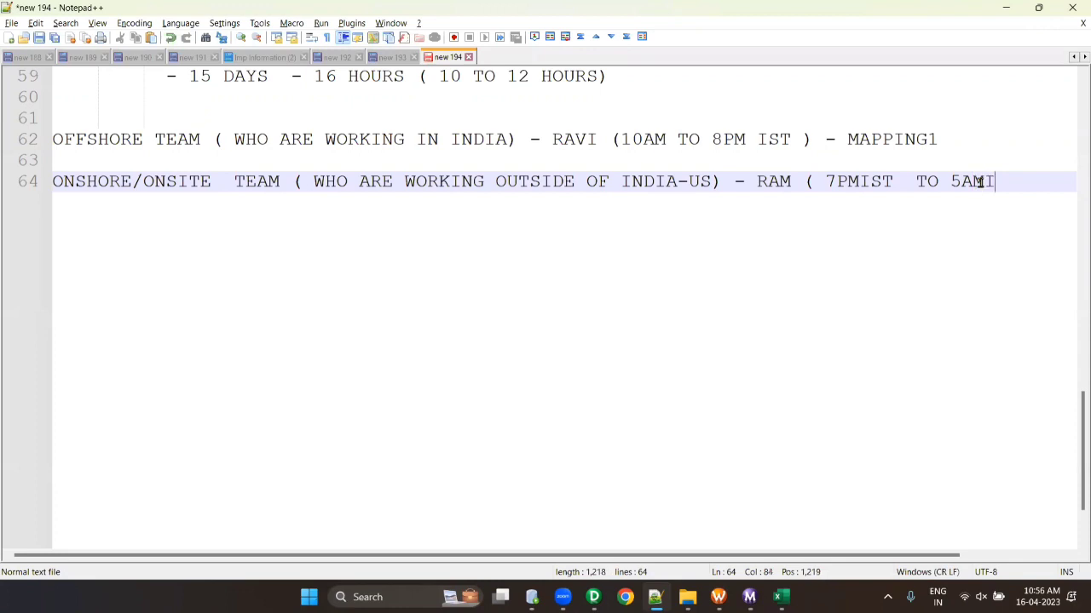
pyautogui.write('ST)')
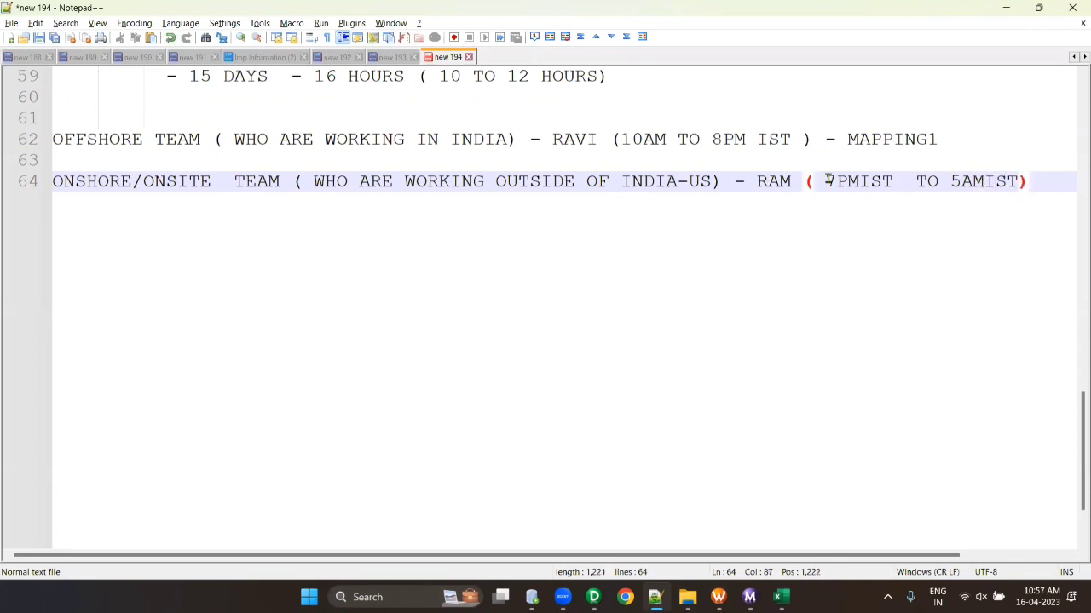
pyautogui.click(869, 181)
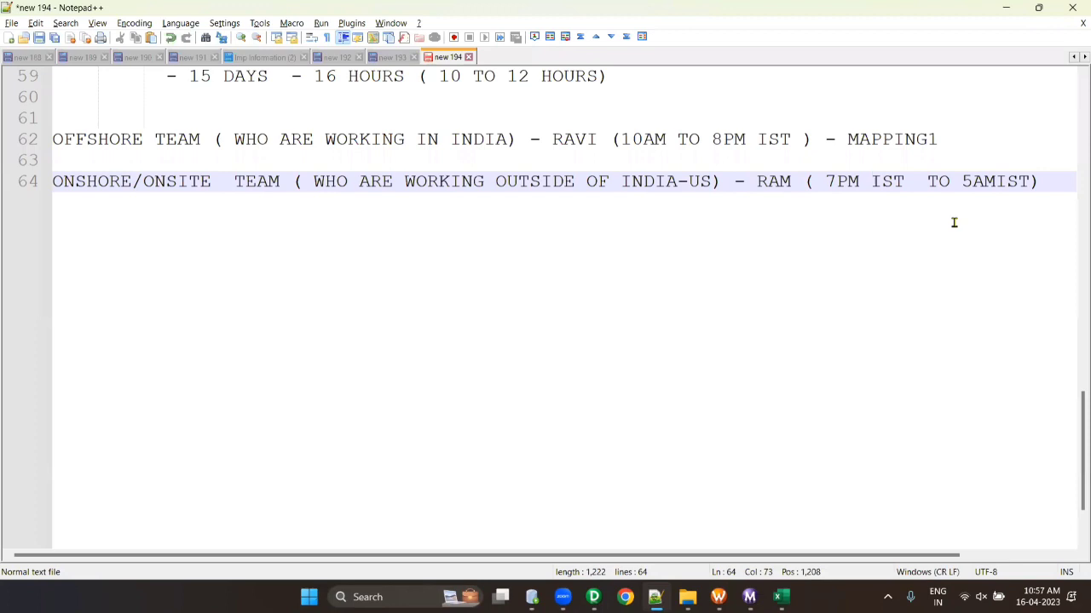
pyautogui.click(749, 597)
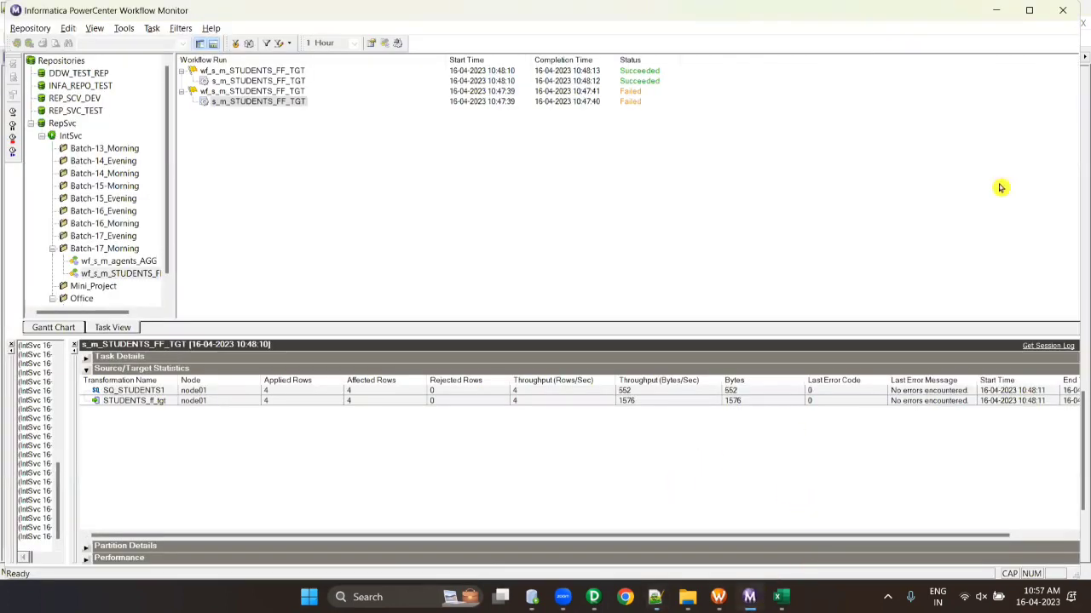
# - Close Workflow Monitor and Workflow Manager and return to PowerCenter Designer
pyautogui.click(1070, 9)
pyautogui.click(731, 598)
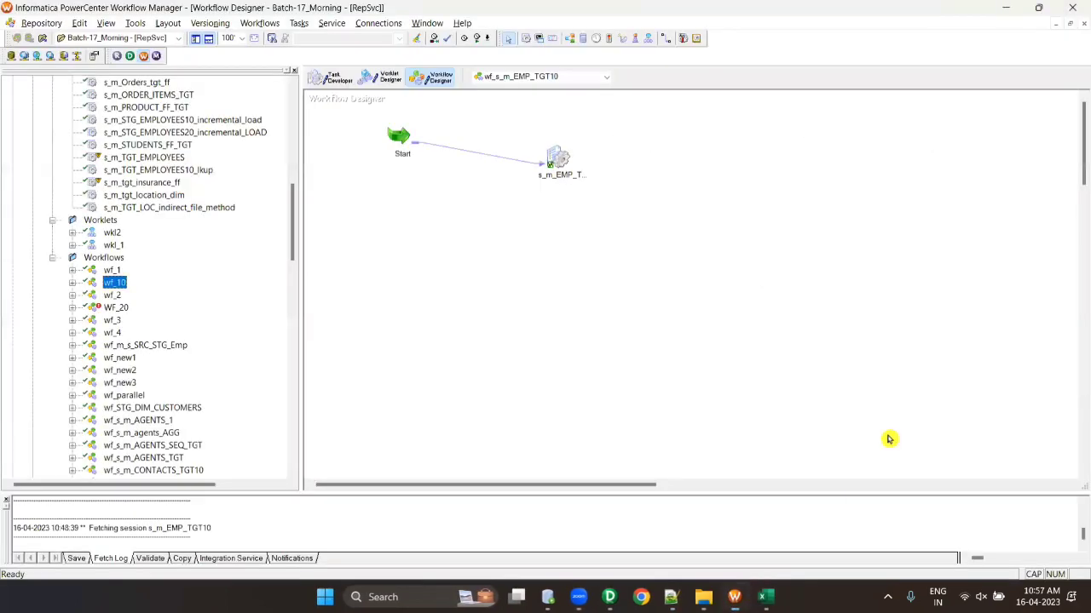
pyautogui.click(1073, 8)
pyautogui.click(604, 597)
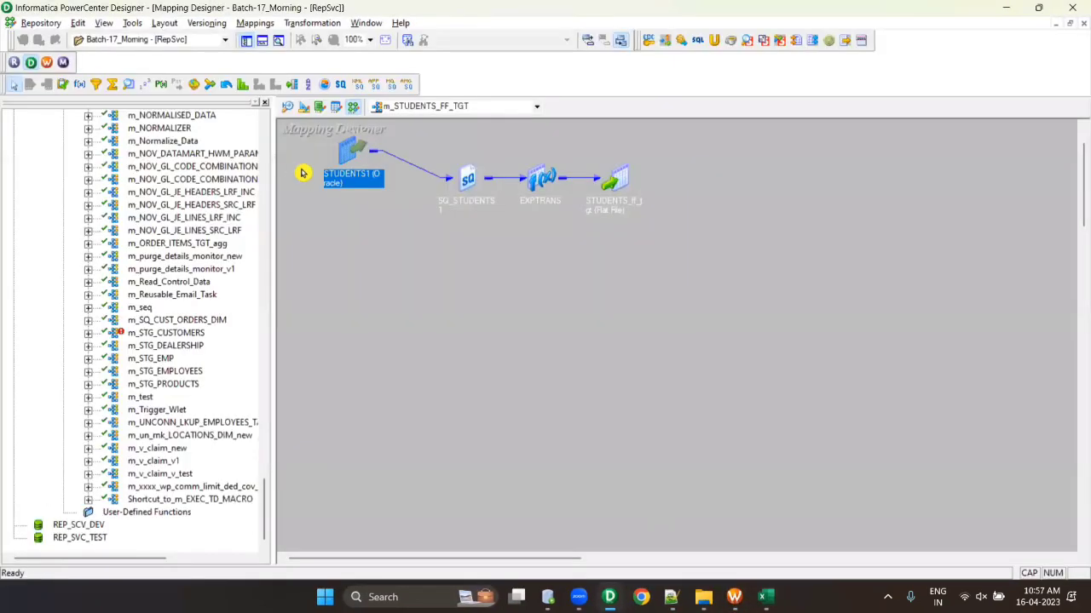
# - Review the team notes in Notepad++, then go back to Designer to start a new mapping
pyautogui.scroll(6, 219, 243)
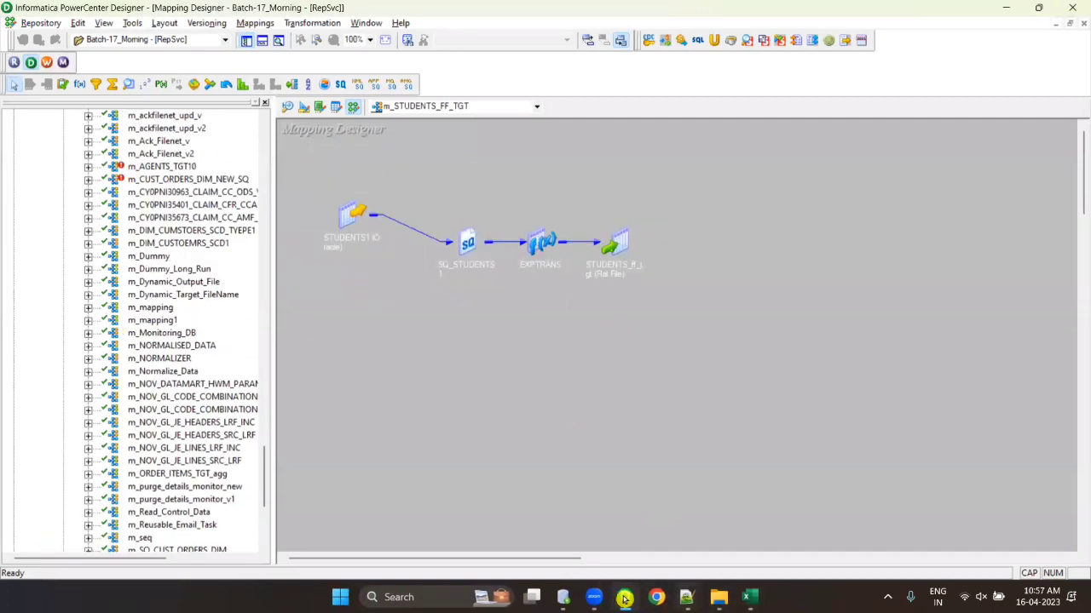
pyautogui.click(686, 597)
pyautogui.scroll(3, 290, 283)
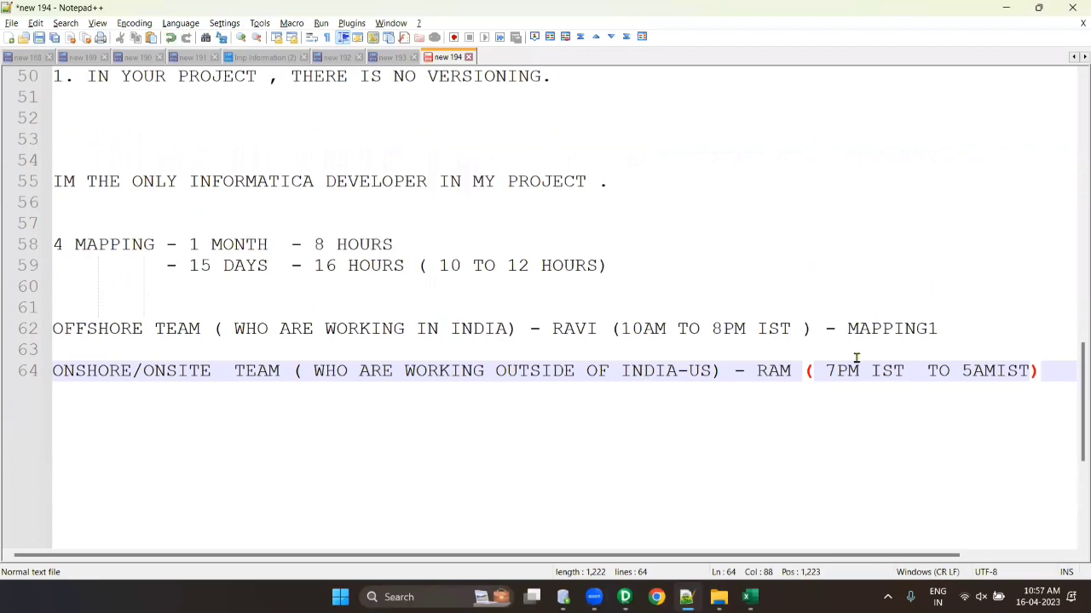
pyautogui.scroll(-3, 854, 361)
pyautogui.moveTo(553, 139); pyautogui.dragTo(903, 171)
pyautogui.hotkey('alt', 'Tab')
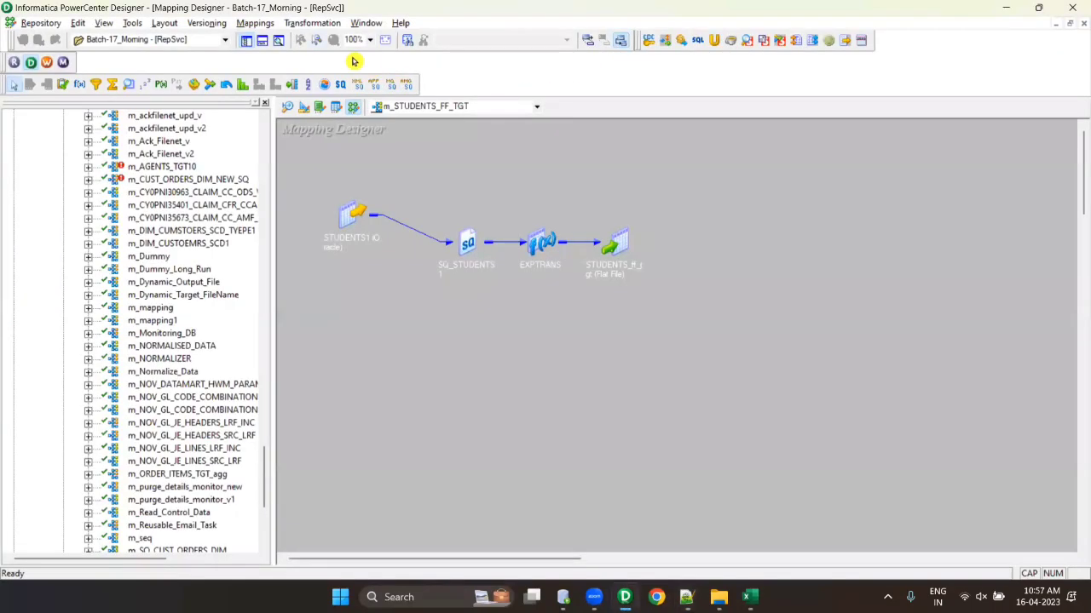
pyautogui.hotkey('alt', 'm')
# - Create a new mapping named m_agents
pyautogui.press('Return')
pyautogui.write('M_')
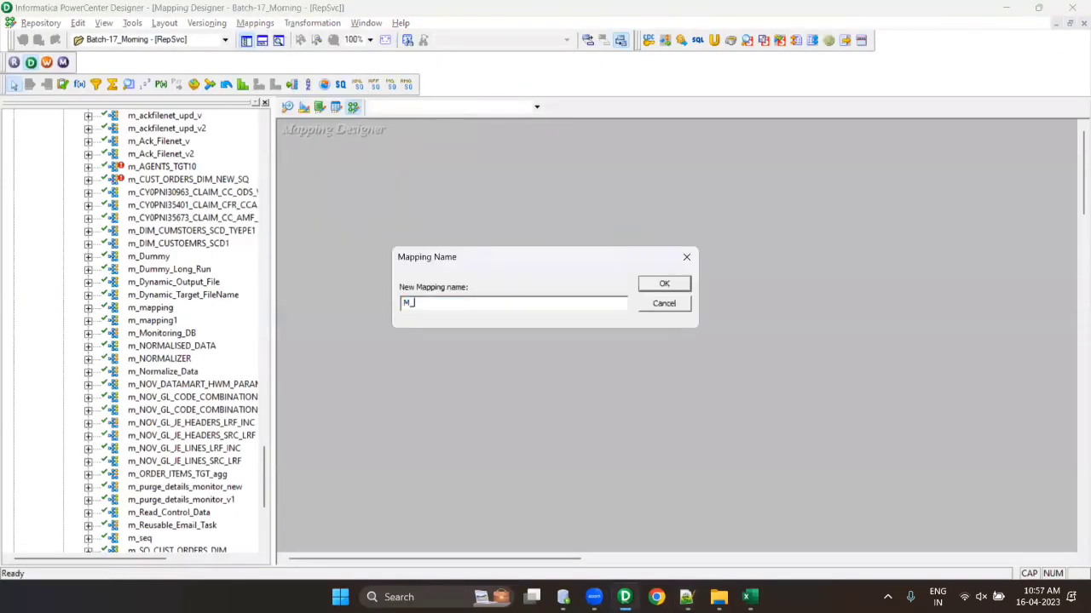
pyautogui.press('BackSpace')
pyautogui.press('BackSpace')
pyautogui.write('m_agents')
pyautogui.press('Return')
# - Drag the AGENTS source onto the m_agents canvas, bringing in its SQ_AGENTS qualifier
pyautogui.scroll(5, 134, 290)
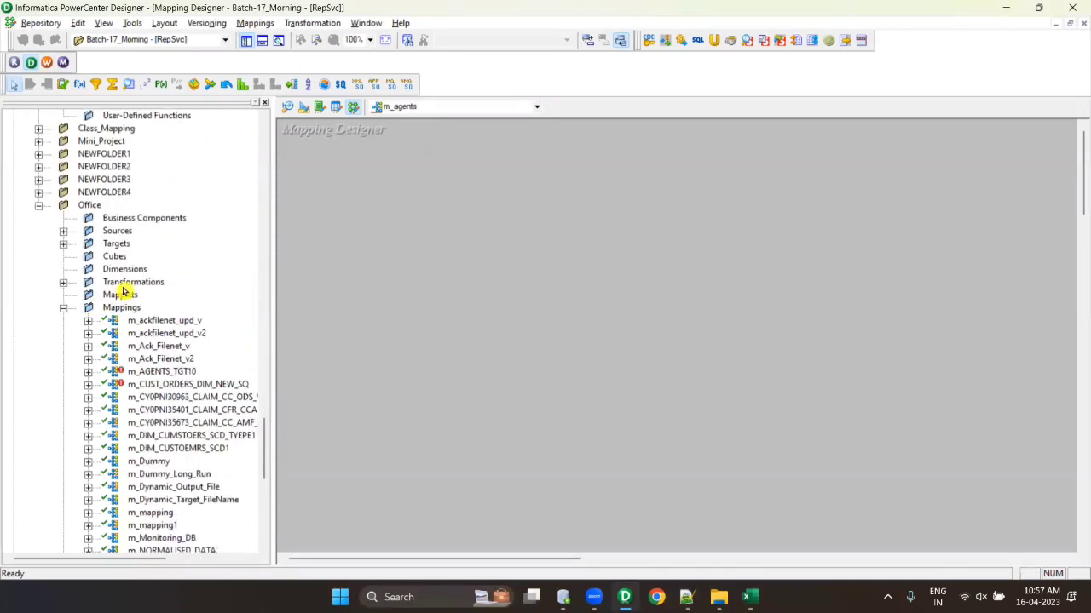
pyautogui.click(65, 232)
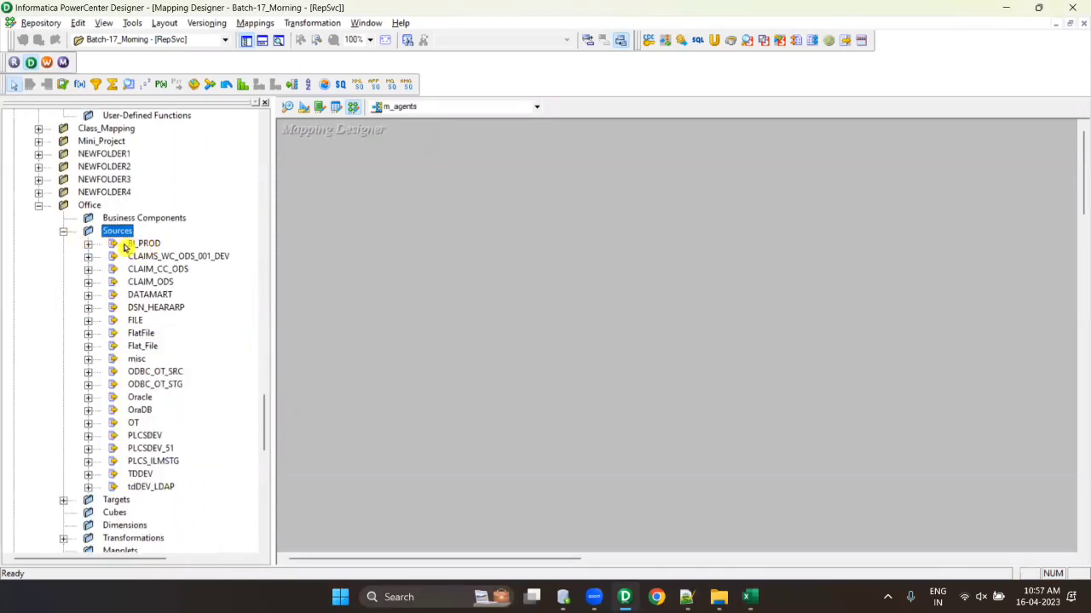
pyautogui.click(65, 231)
pyautogui.scroll(-1, 93, 223)
pyautogui.scroll(-3, 94, 225)
pyautogui.scroll(10, 94, 227)
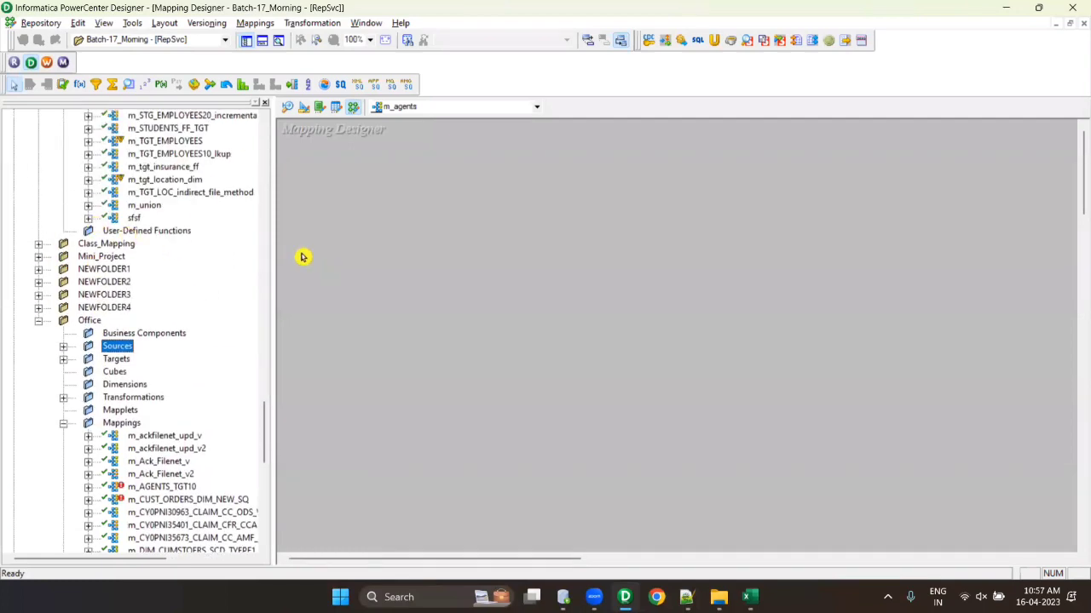
pyautogui.scroll(2, 145, 209)
pyautogui.scroll(-20, 145, 209)
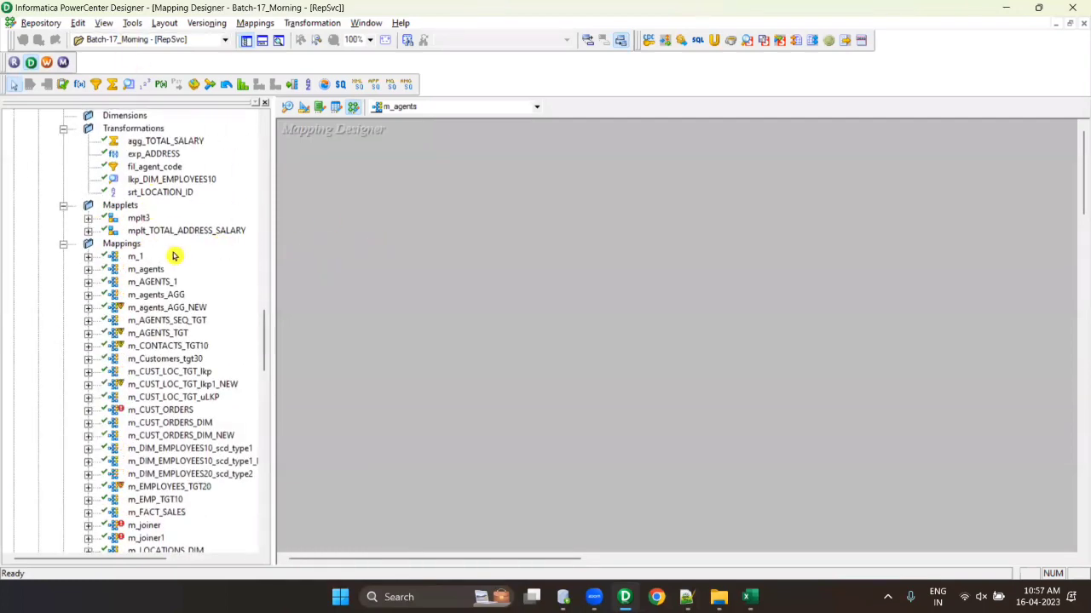
pyautogui.scroll(4, 176, 251)
pyautogui.scroll(20, 178, 251)
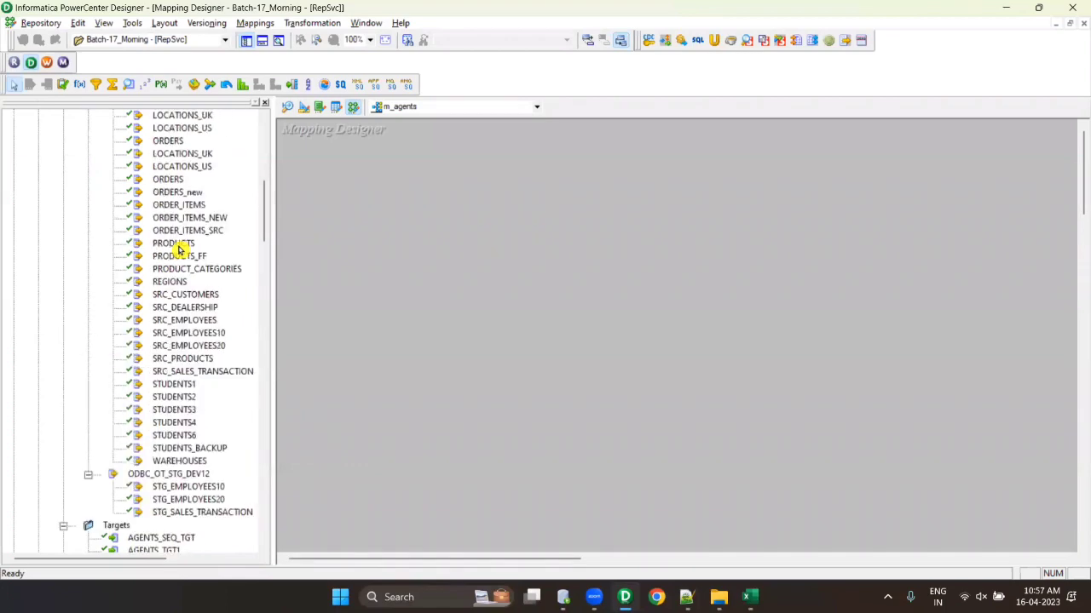
pyautogui.scroll(3, 179, 250)
pyautogui.moveTo(161, 294); pyautogui.dragTo(475, 267)
pyautogui.scroll(-6, 190, 309)
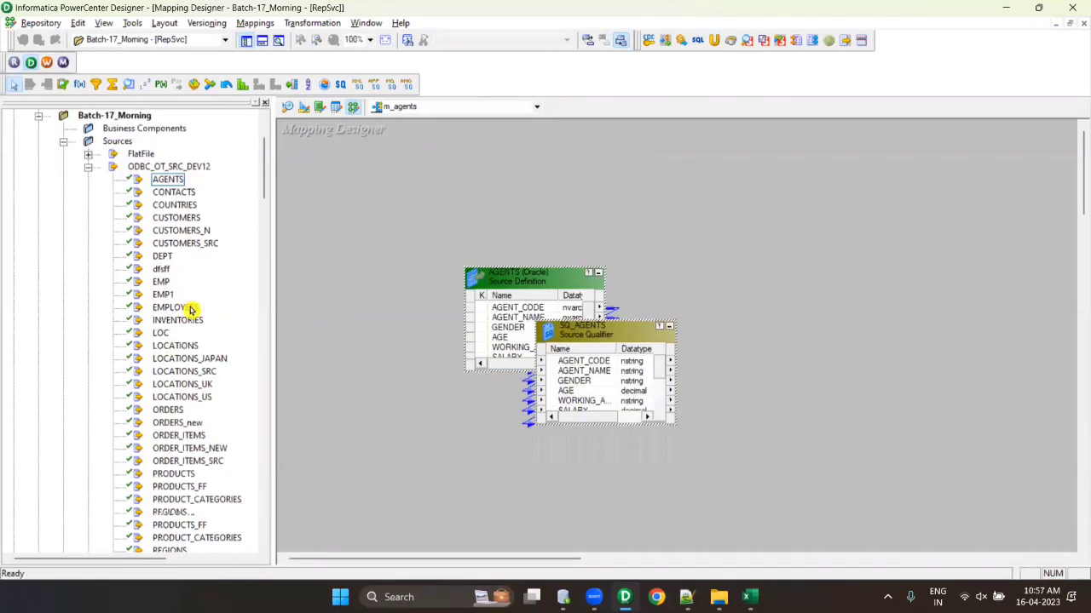
# - Add an empty Filter transformation, FILTRANS, to the right of SQ_AGENTS
pyautogui.moveTo(721, 246); pyautogui.dragTo(785, 324)
pyautogui.click(96, 84)
pyautogui.click(686, 264)
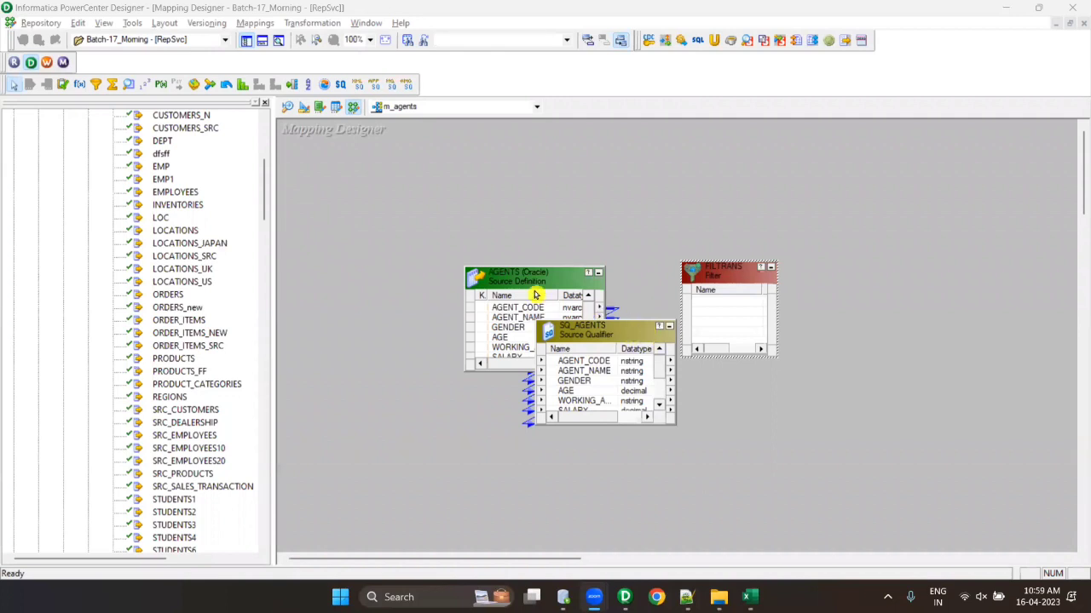
# - Spread out the boxes and link all SQ_AGENTS ports into FILTRANS
pyautogui.moveTo(536, 290); pyautogui.dragTo(365, 307)
pyautogui.moveTo(722, 270); pyautogui.dragTo(832, 356)
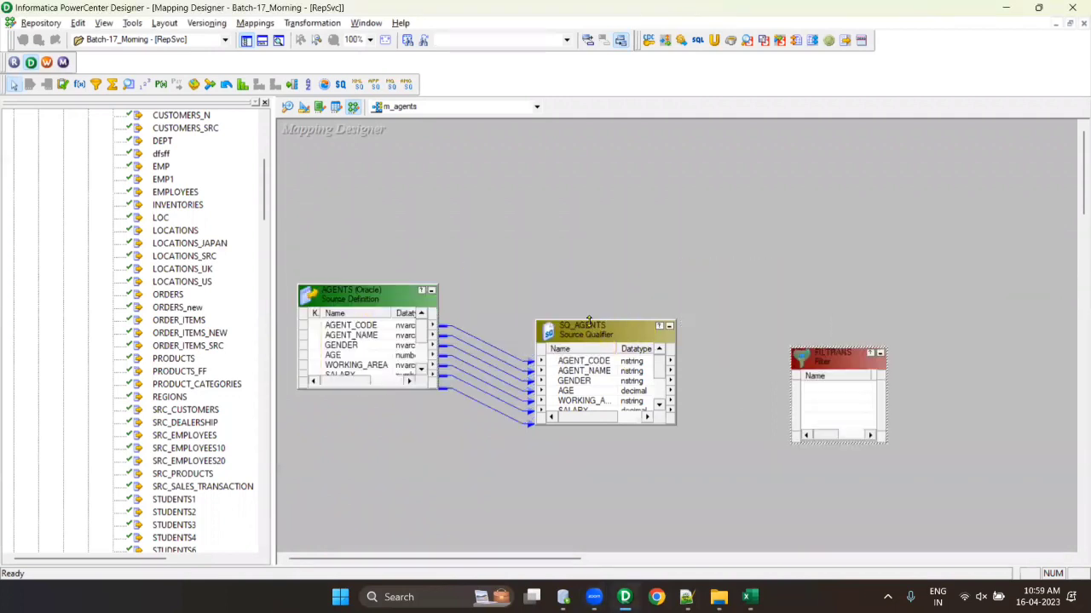
pyautogui.moveTo(590, 321); pyautogui.dragTo(589, 235)
pyautogui.click(594, 308)
pyautogui.rightClick(594, 311)
pyautogui.click(627, 316)
pyautogui.moveTo(604, 282); pyautogui.dragTo(840, 386)
# - Tidy the layout and save the m_agents mapping
pyautogui.moveTo(769, 281); pyautogui.dragTo(729, 269)
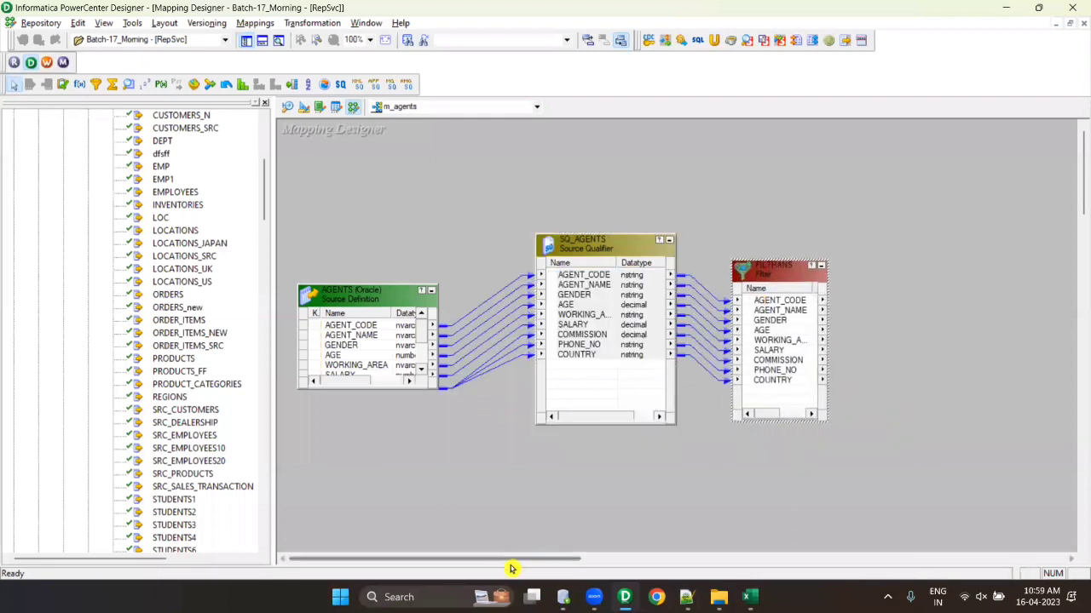
pyautogui.moveTo(510, 559); pyautogui.dragTo(573, 559)
pyautogui.moveTo(599, 269); pyautogui.dragTo(606, 251)
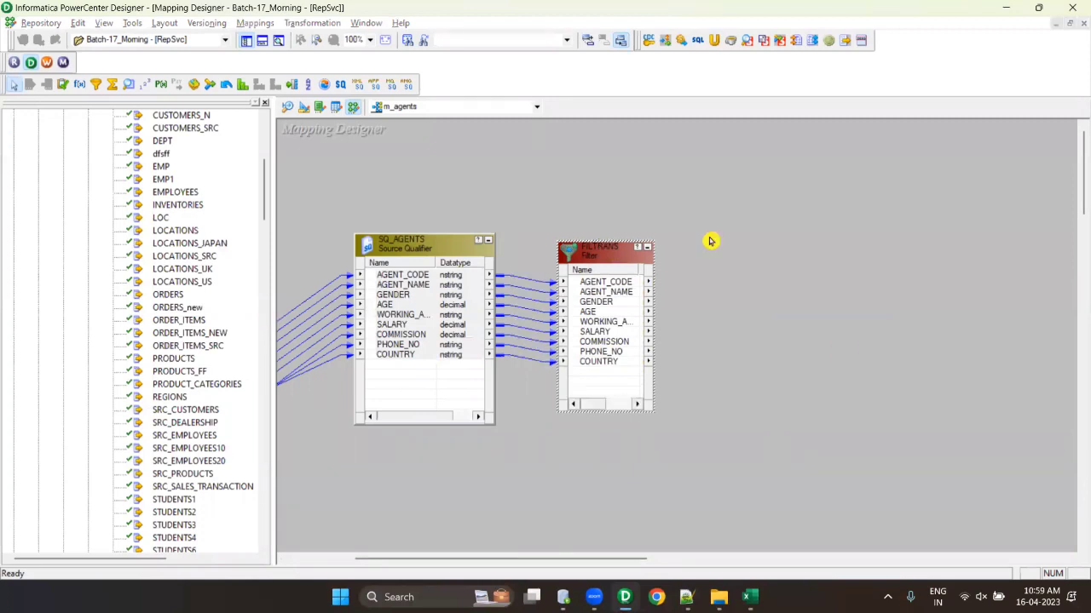
pyautogui.hotkey('ctrl', 's')
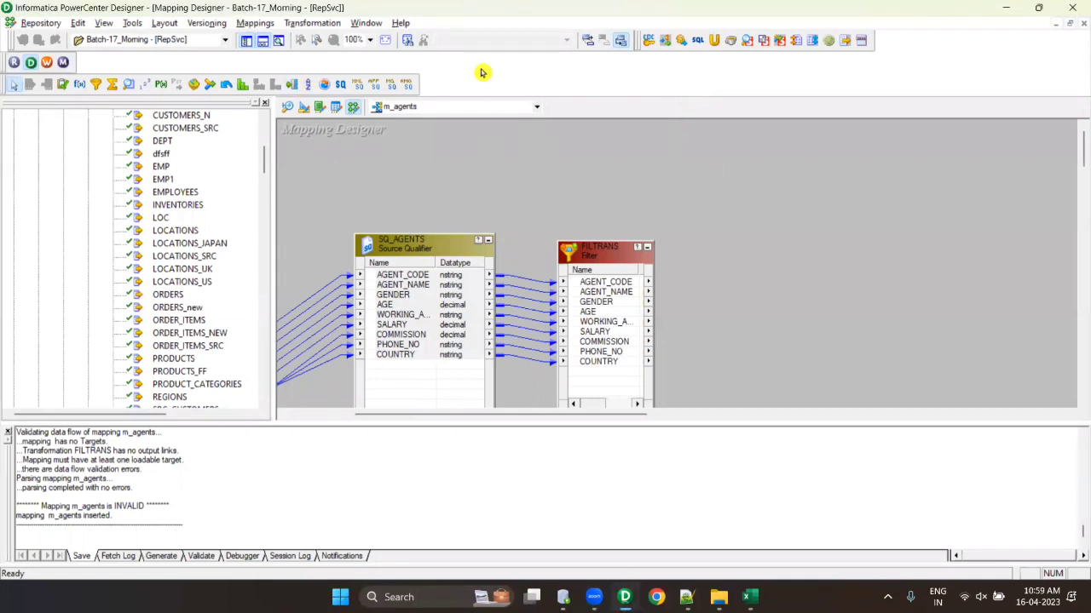
pyautogui.click(262, 42)
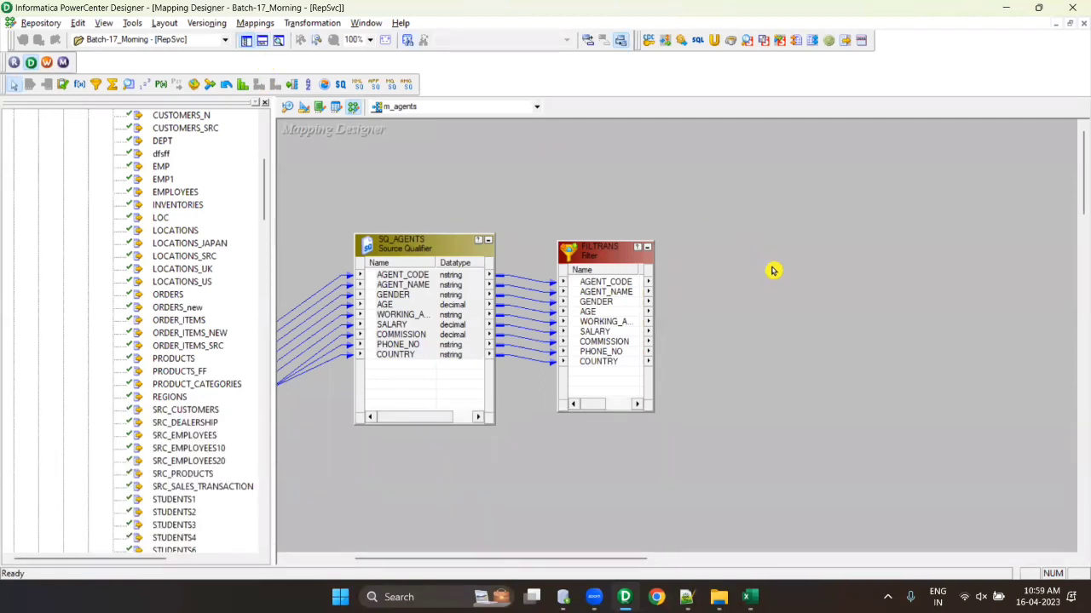
# - Look over the Target Designer and its target menu before returning to m_agents
pyautogui.click(304, 107)
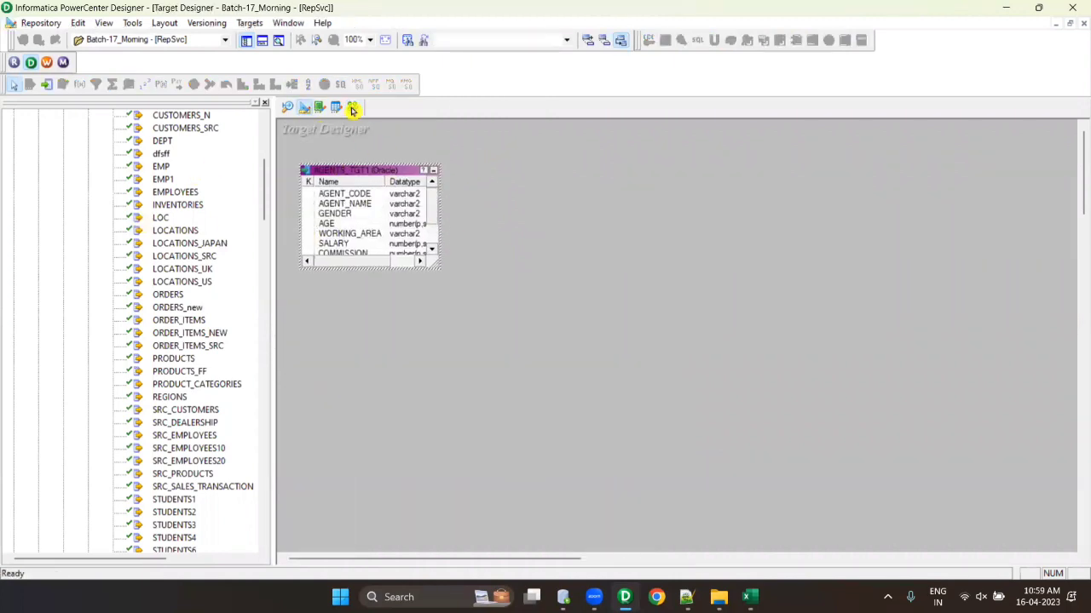
pyautogui.click(353, 109)
pyautogui.click(304, 107)
pyautogui.click(248, 23)
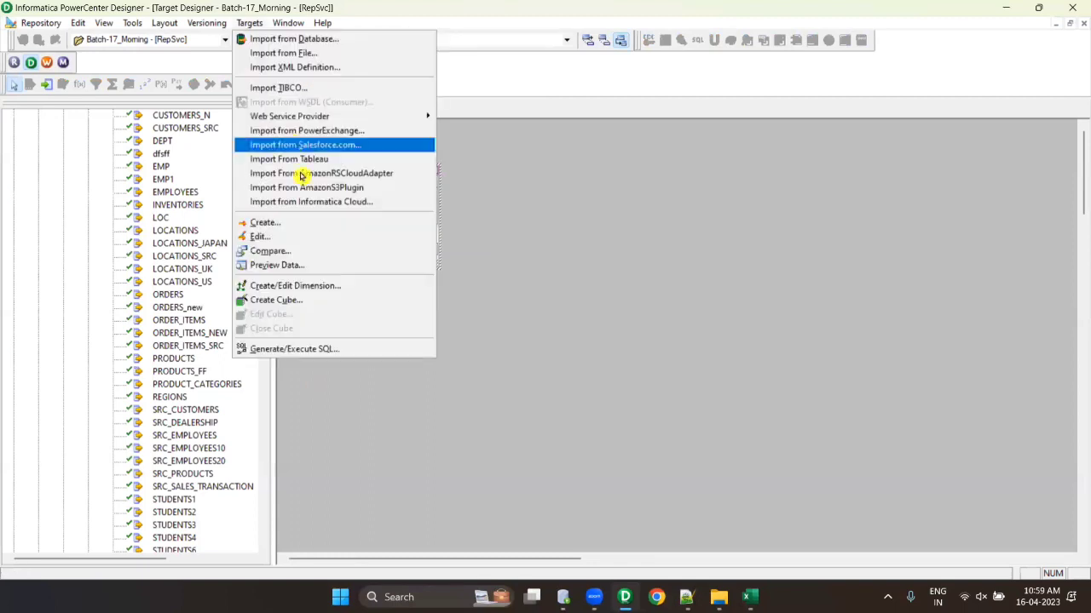
pyautogui.click(353, 109)
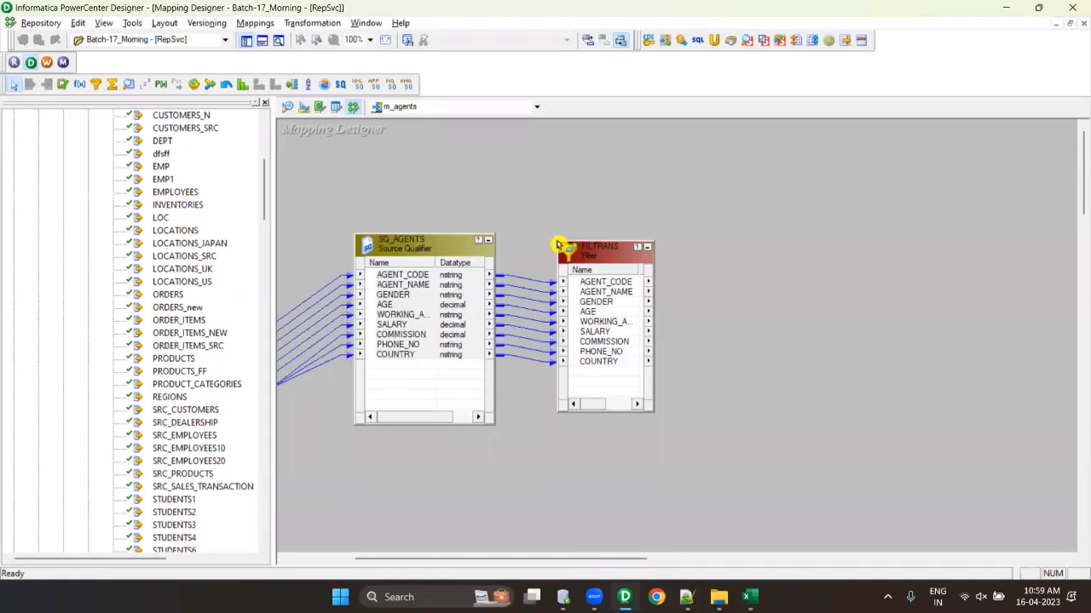
# - Create and add the FILTRANS1 target from the FILTRANS filter, placed to its right
pyautogui.moveTo(558, 242); pyautogui.dragTo(545, 228)
pyautogui.rightClick(594, 284)
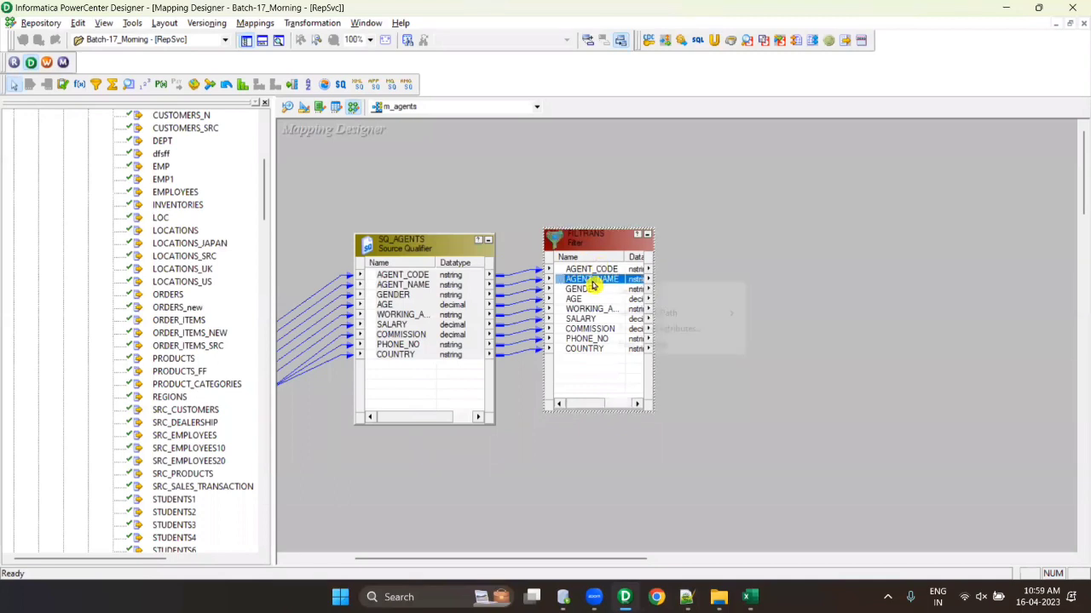
pyautogui.rightClick(592, 242)
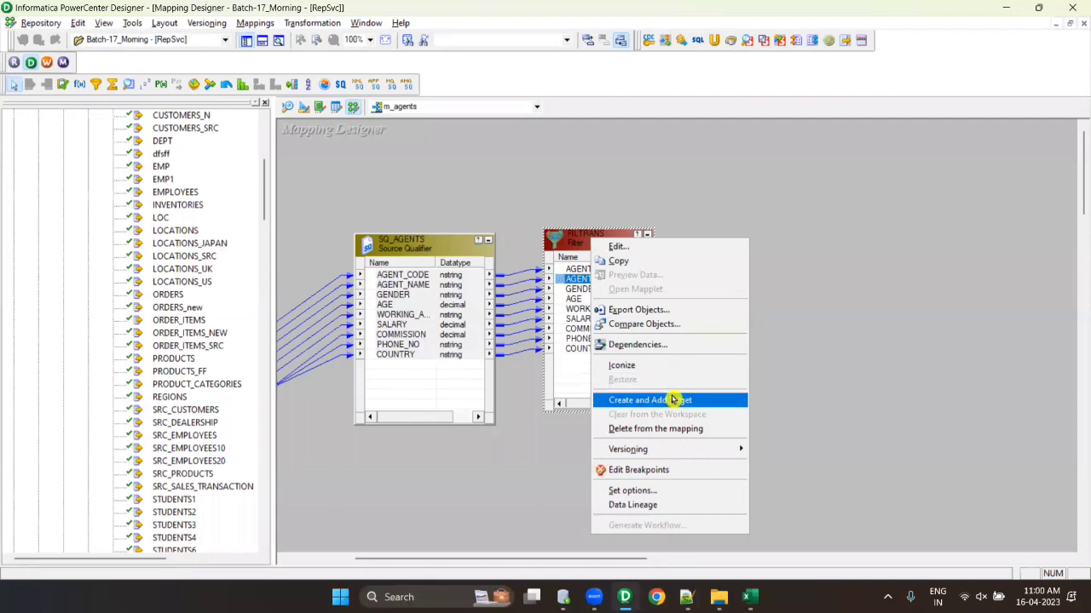
pyautogui.click(585, 246)
pyautogui.rightClick(588, 244)
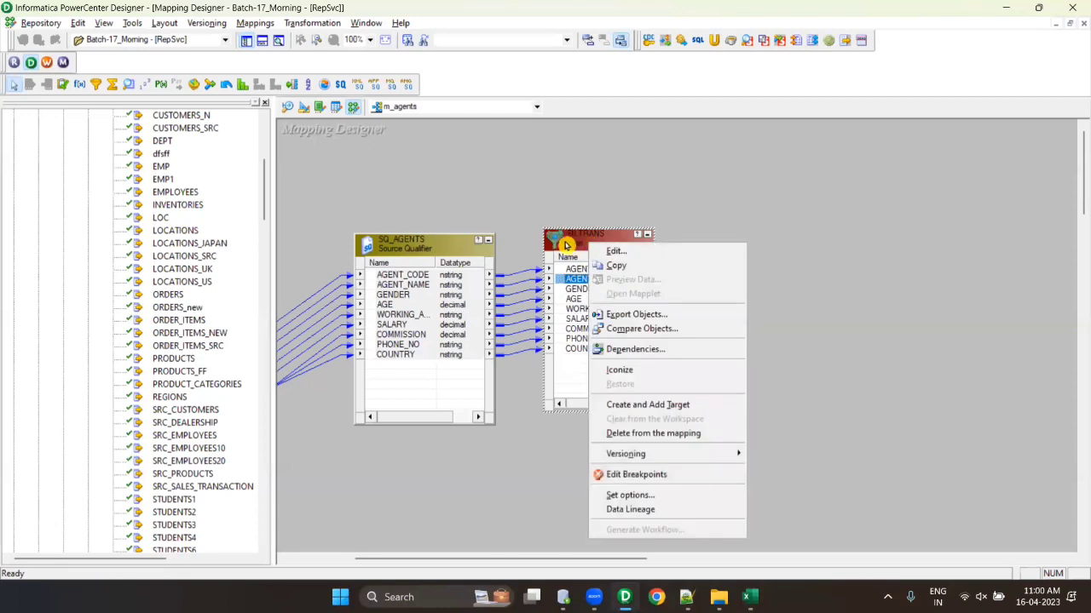
pyautogui.click(588, 245)
pyautogui.rightClick(587, 240)
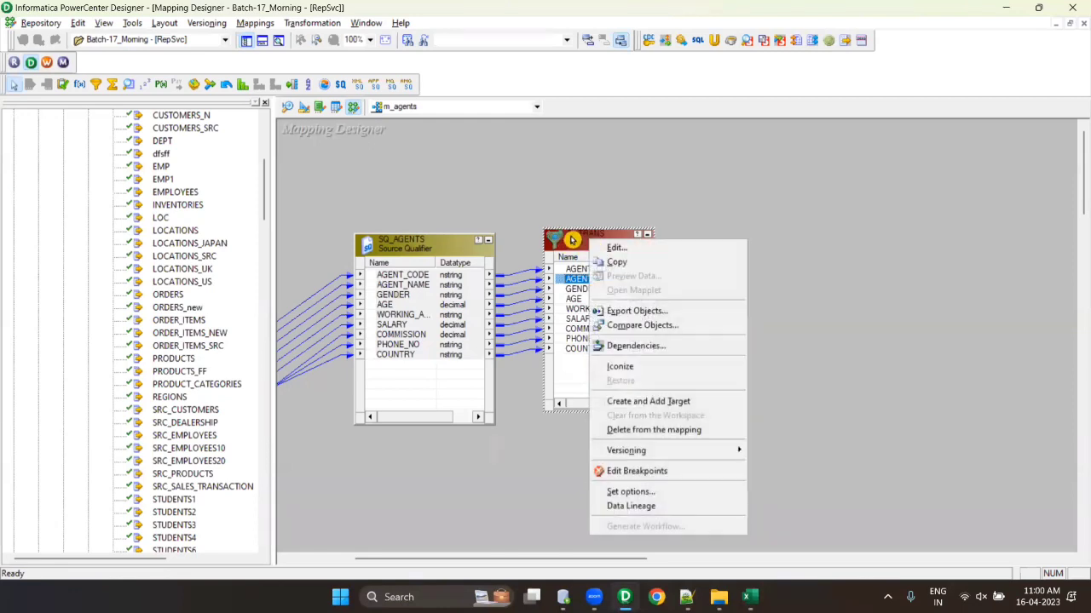
pyautogui.rightClick(573, 239)
pyautogui.click(647, 398)
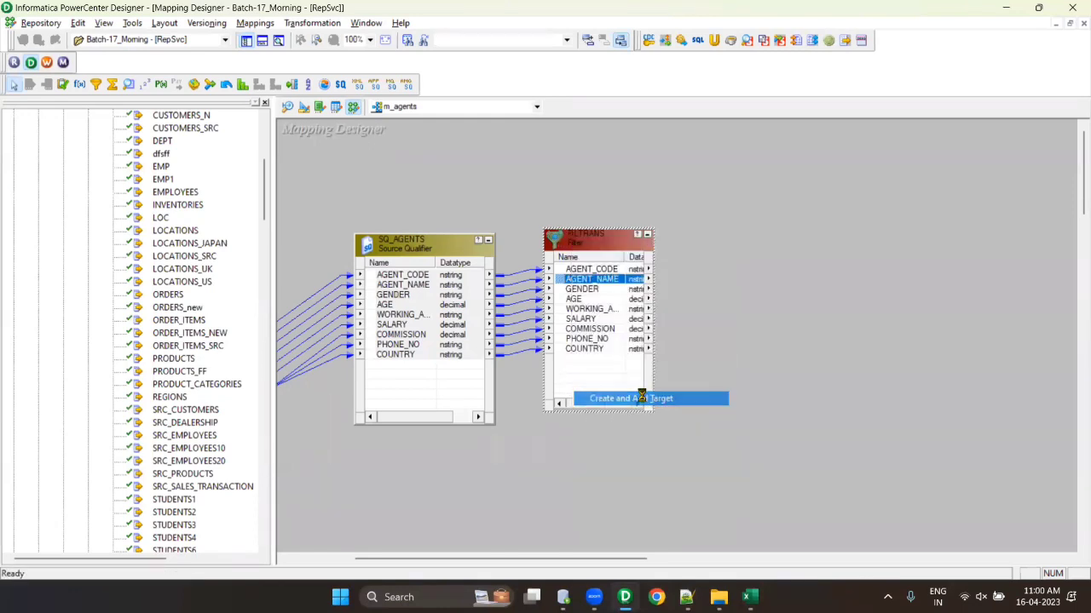
pyautogui.moveTo(662, 272); pyautogui.dragTo(815, 229)
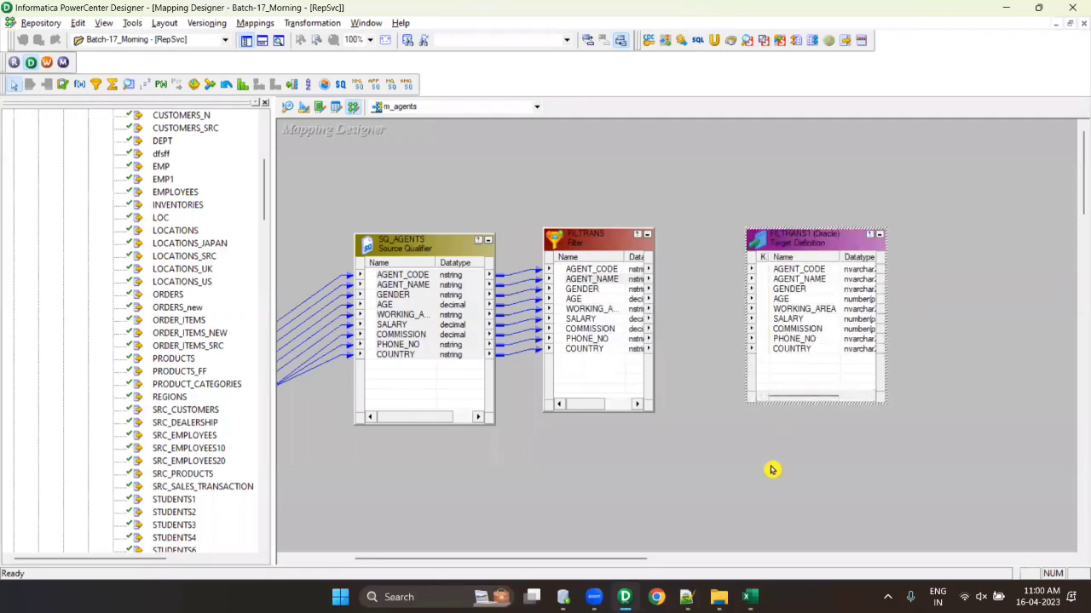
# - Clear all tables from the Target Designer workspace and save the repository
pyautogui.scroll(4, 263, 200)
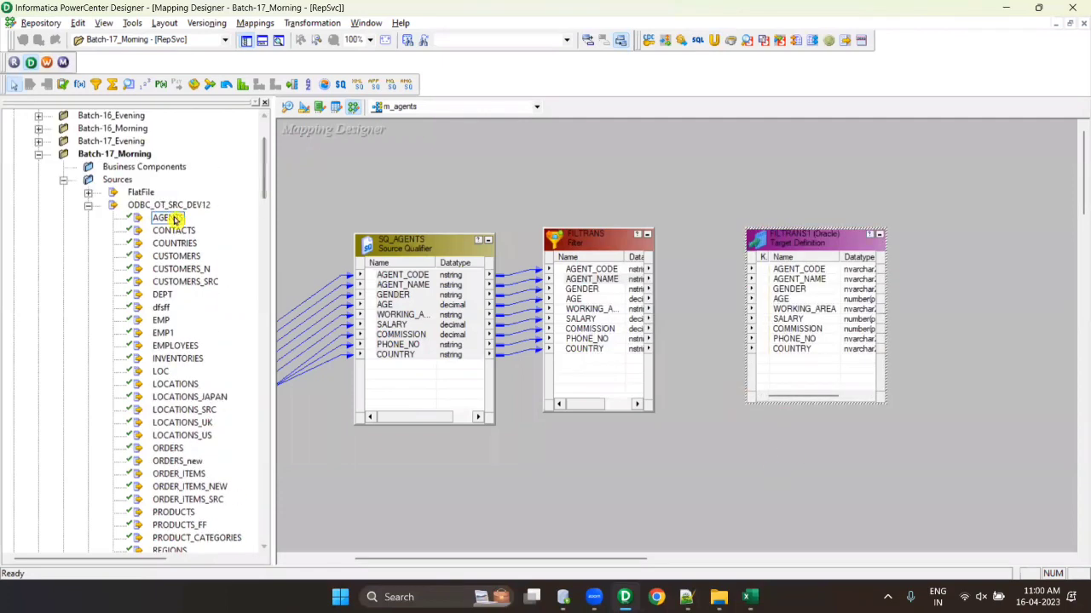
pyautogui.click(318, 107)
pyautogui.click(88, 206)
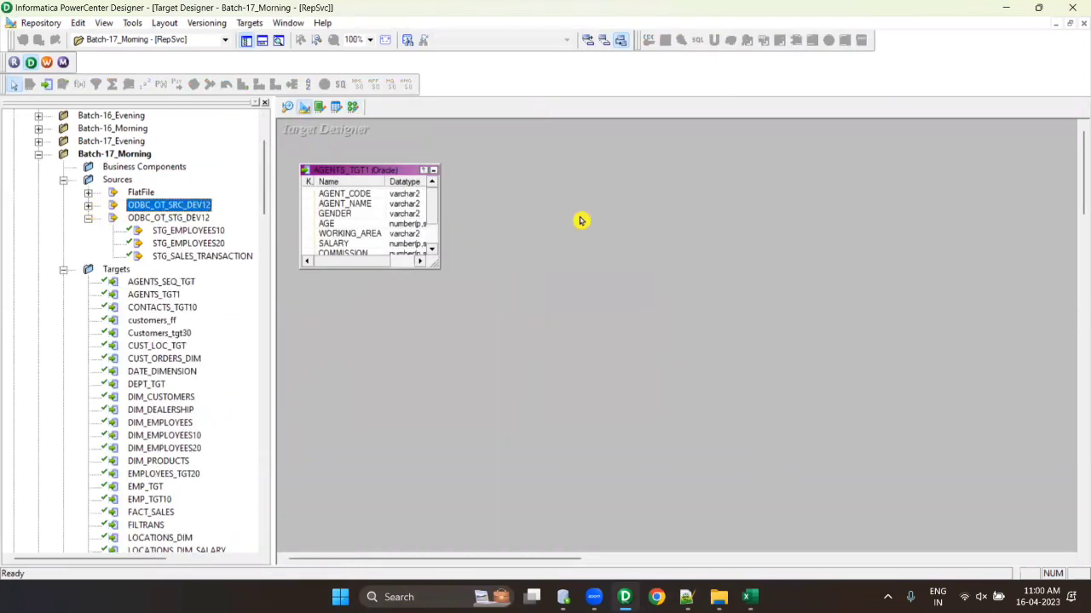
pyautogui.rightClick(582, 215)
pyautogui.click(613, 235)
pyautogui.click(88, 218)
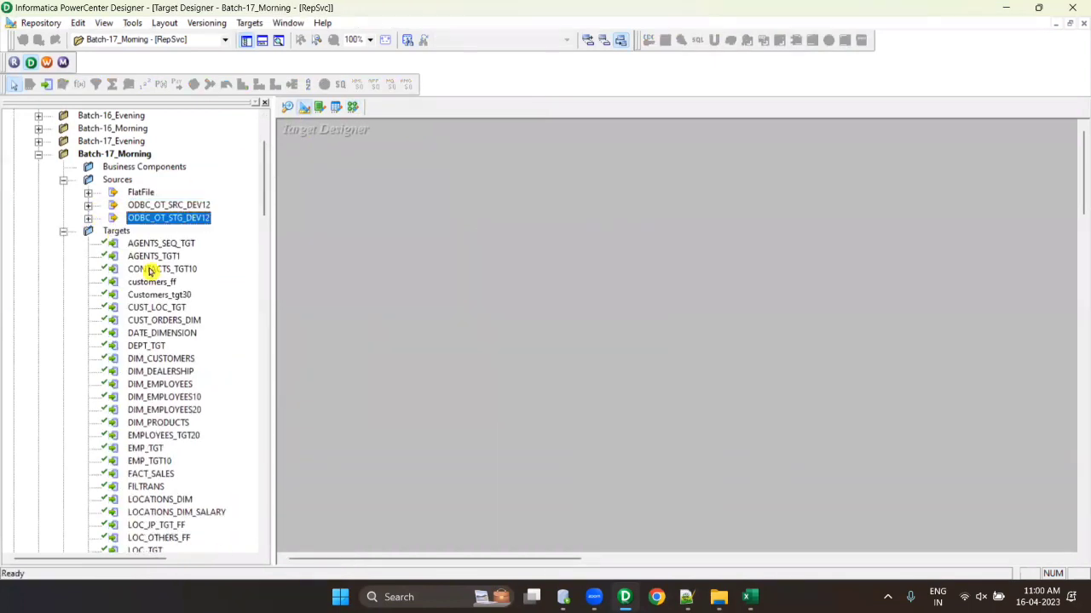
pyautogui.hotkey('ctrl', 's')
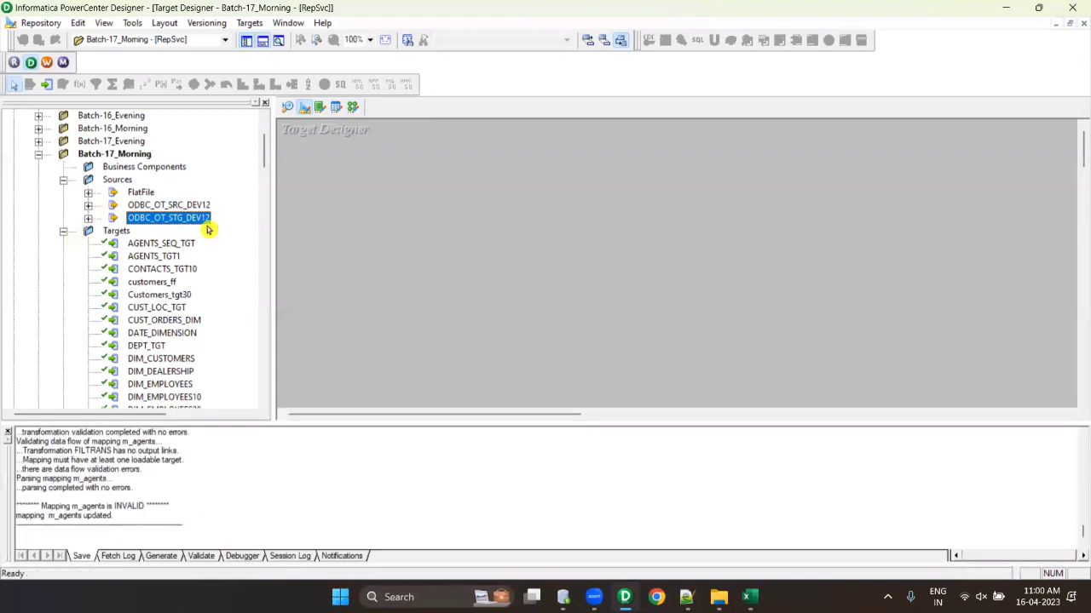
# - Inspect the FILTRANS1 target's table name in its properties, then return to Target Designer
pyautogui.click(353, 110)
pyautogui.doubleClick(809, 239)
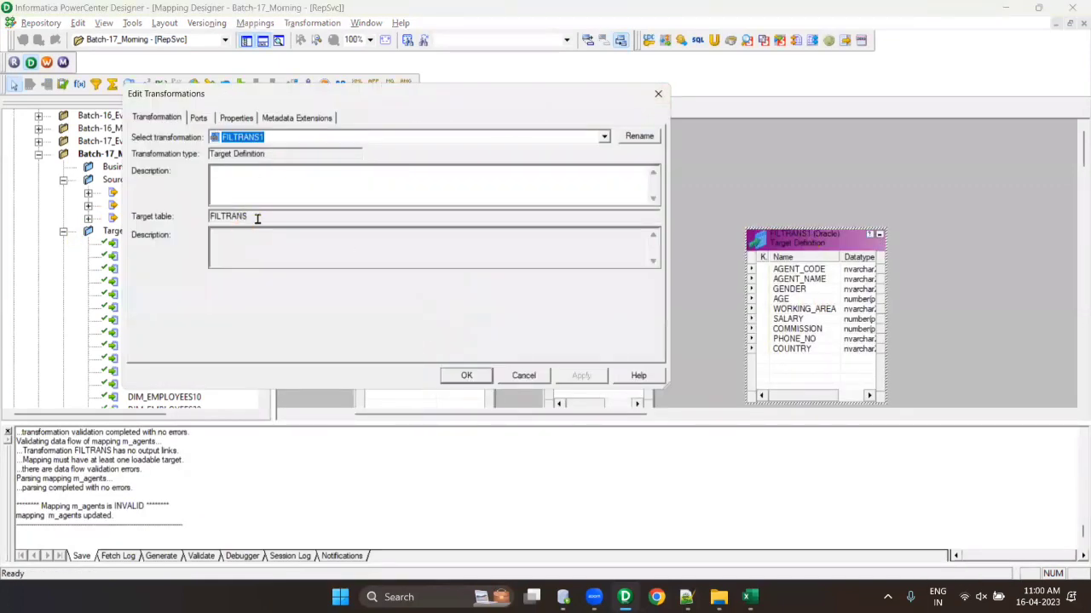
pyautogui.moveTo(257, 218); pyautogui.dragTo(195, 219)
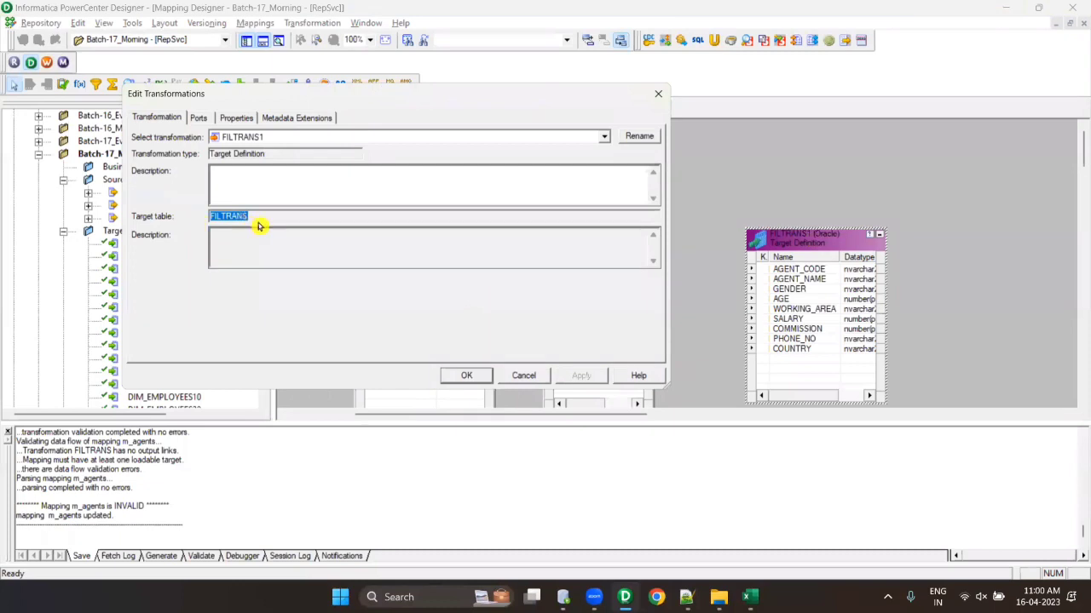
pyautogui.moveTo(270, 221); pyautogui.dragTo(204, 217)
pyautogui.click(658, 94)
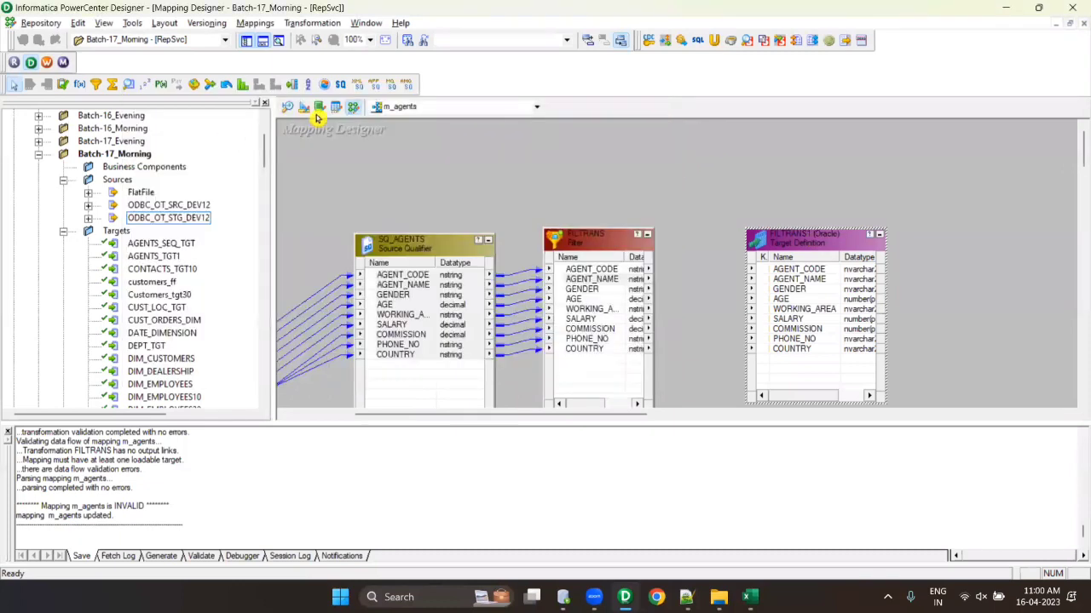
pyautogui.click(304, 108)
pyautogui.click(263, 41)
# - Place the FILTRANS target table on the Target Designer canvas
pyautogui.click(151, 323)
pyautogui.press('f')
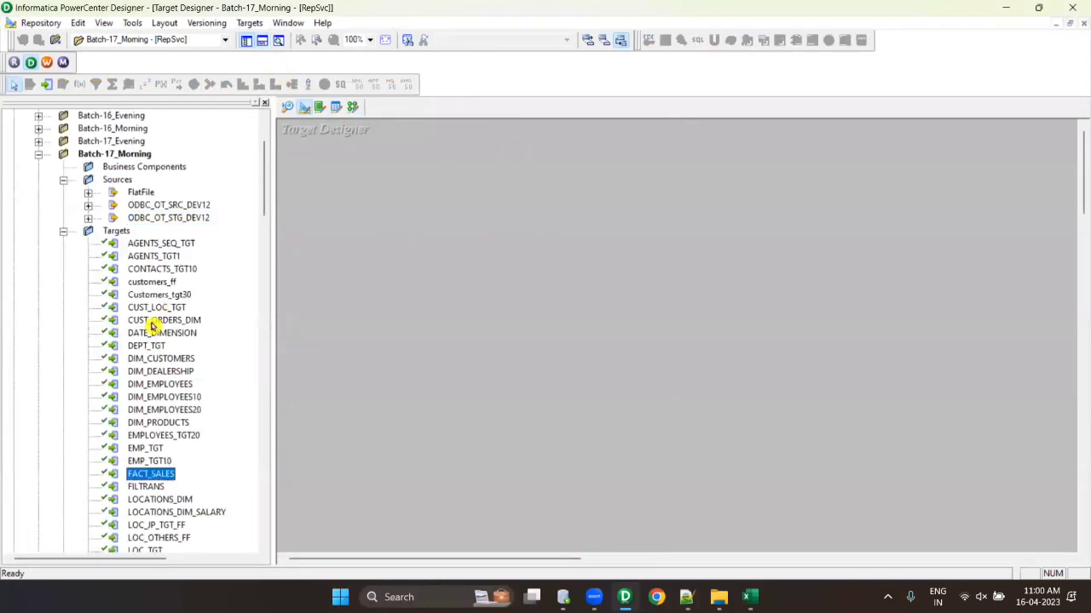
pyautogui.moveTo(146, 486); pyautogui.dragTo(550, 322)
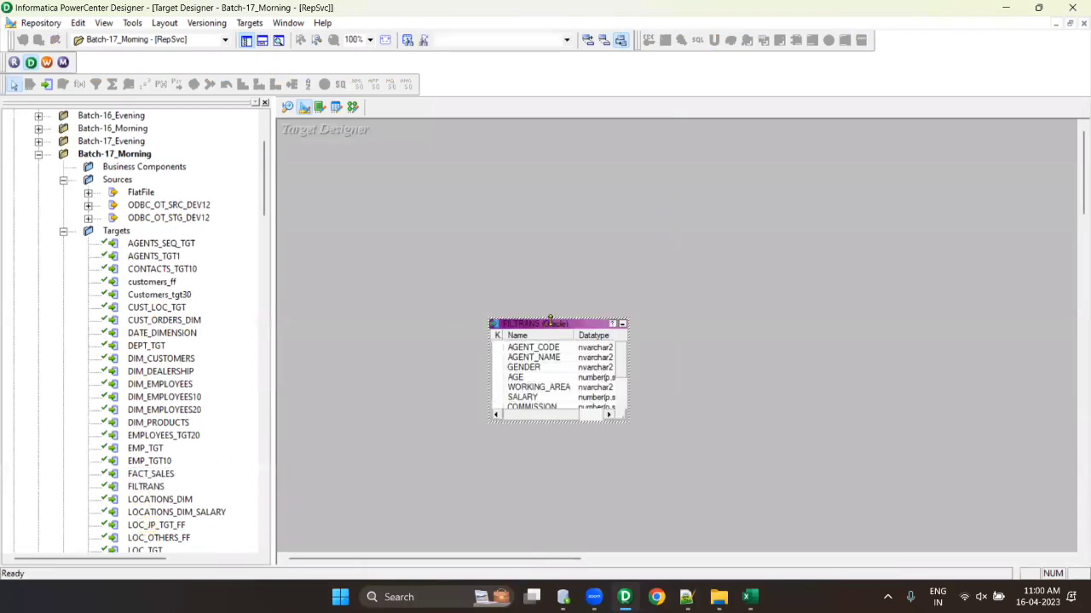
# - Rename the FILTRANS table to AGENTS_T and save
pyautogui.doubleClick(532, 248)
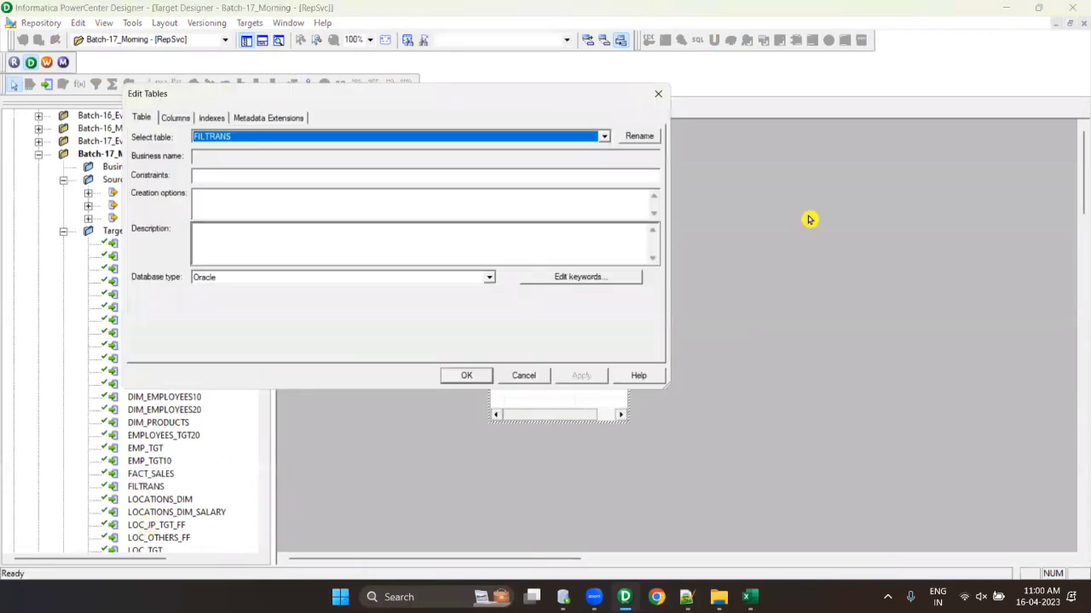
pyautogui.click(640, 137)
pyautogui.write('a')
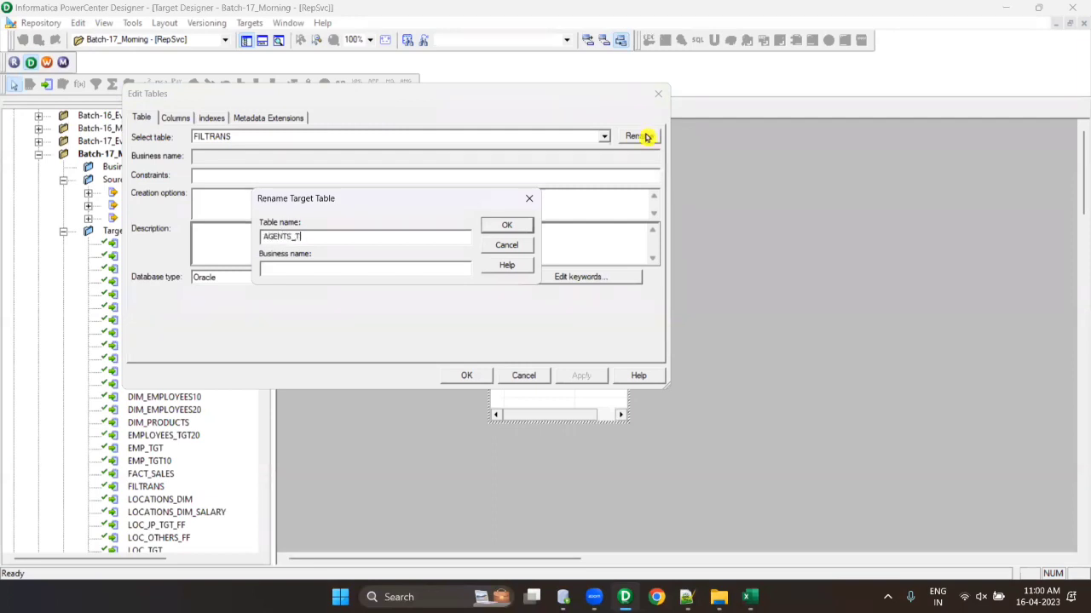
pyautogui.write('GENTS_T')
pyautogui.click(506, 224)
pyautogui.click(466, 375)
pyautogui.hotkey('ctrl', 's')
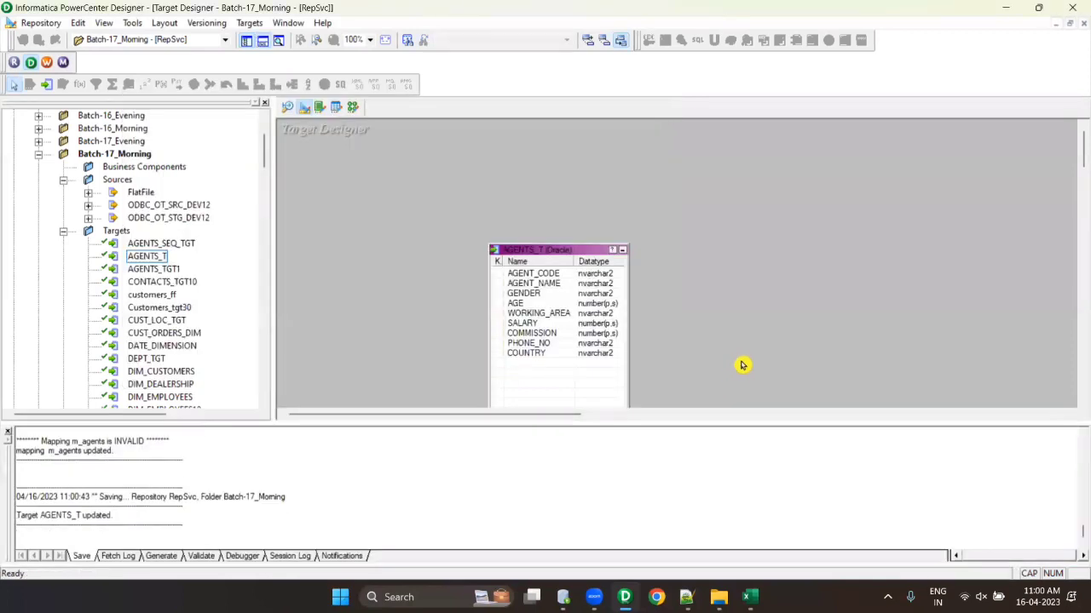
pyautogui.click(263, 40)
# - Rename the AGENTS_T table to DSSF and save
pyautogui.doubleClick(569, 342)
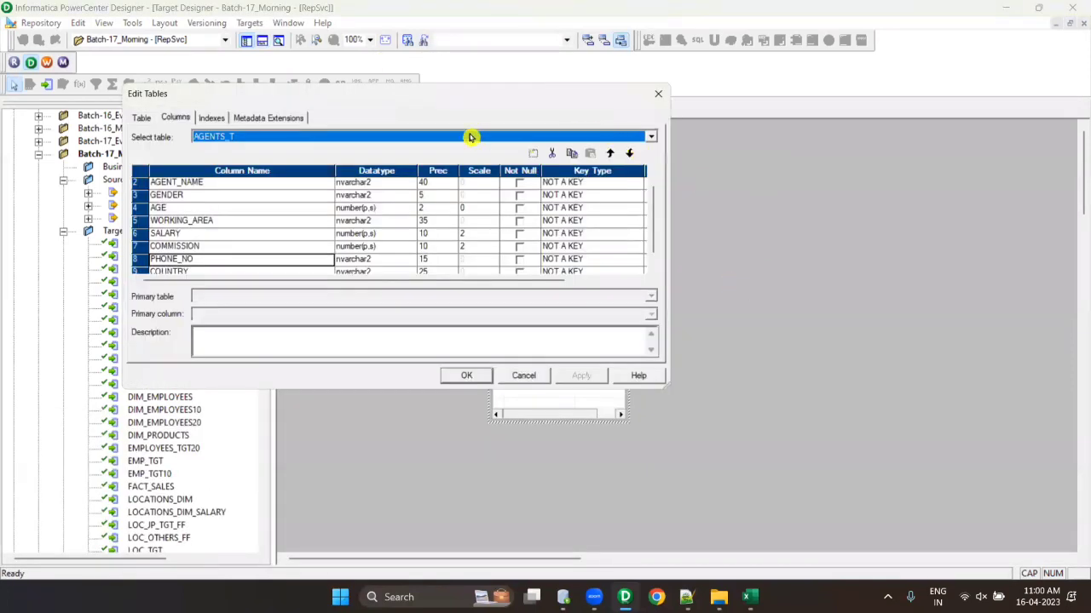
pyautogui.click(142, 117)
pyautogui.click(627, 139)
pyautogui.write('DSSF')
pyautogui.click(509, 226)
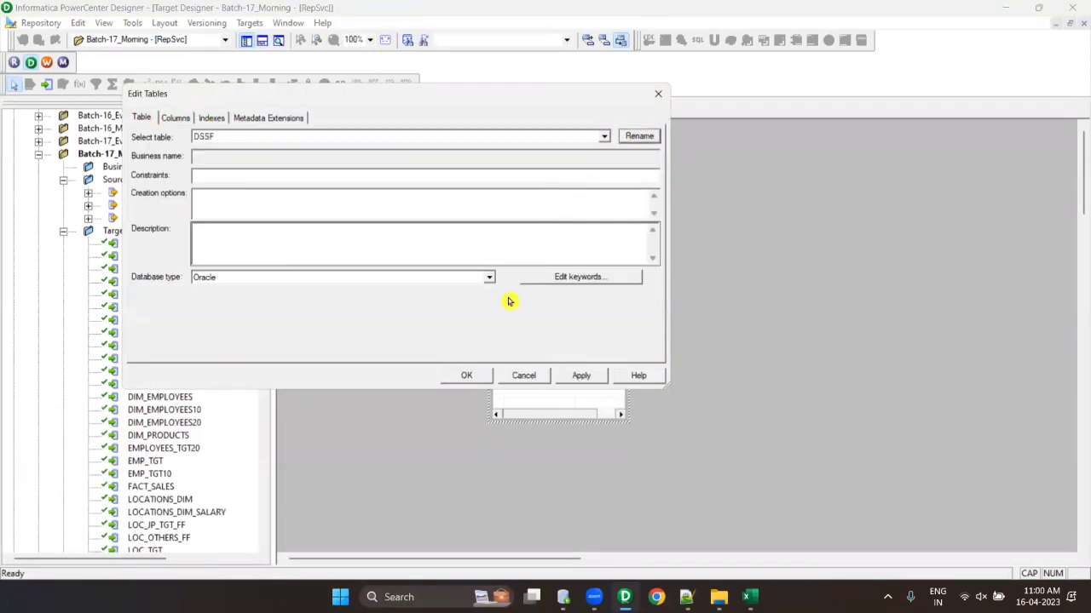
pyautogui.click(477, 377)
pyautogui.hotkey('ctrl', 's')
# - Delete the DSSF table and return to the m_agents mapping
pyautogui.click(567, 345)
pyautogui.press('Delete')
pyautogui.press('y')
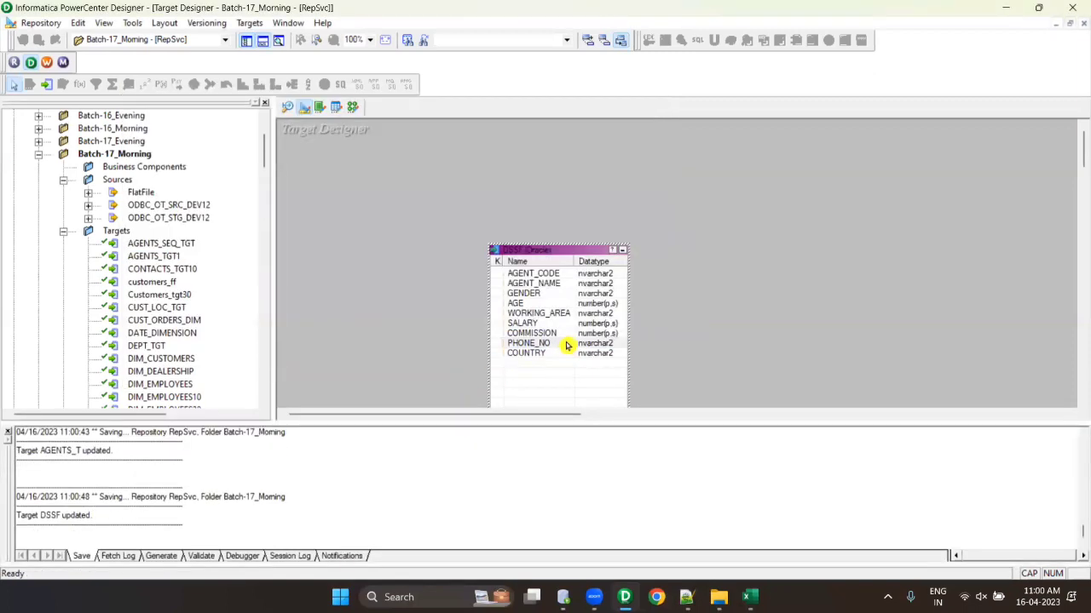
pyautogui.click(545, 312)
pyautogui.press('Delete')
pyautogui.click(431, 326)
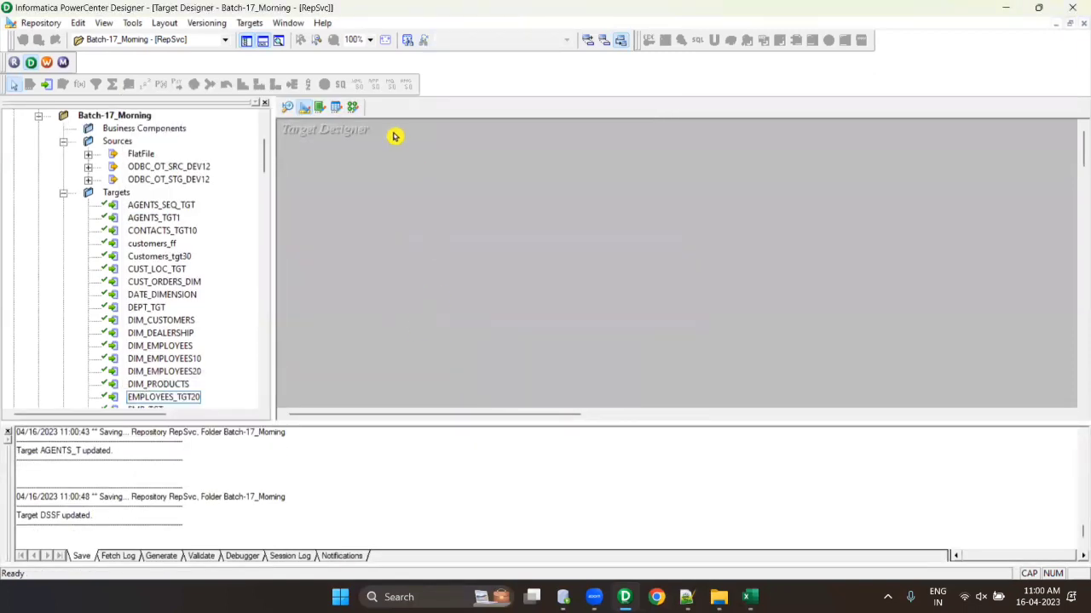
pyautogui.click(353, 108)
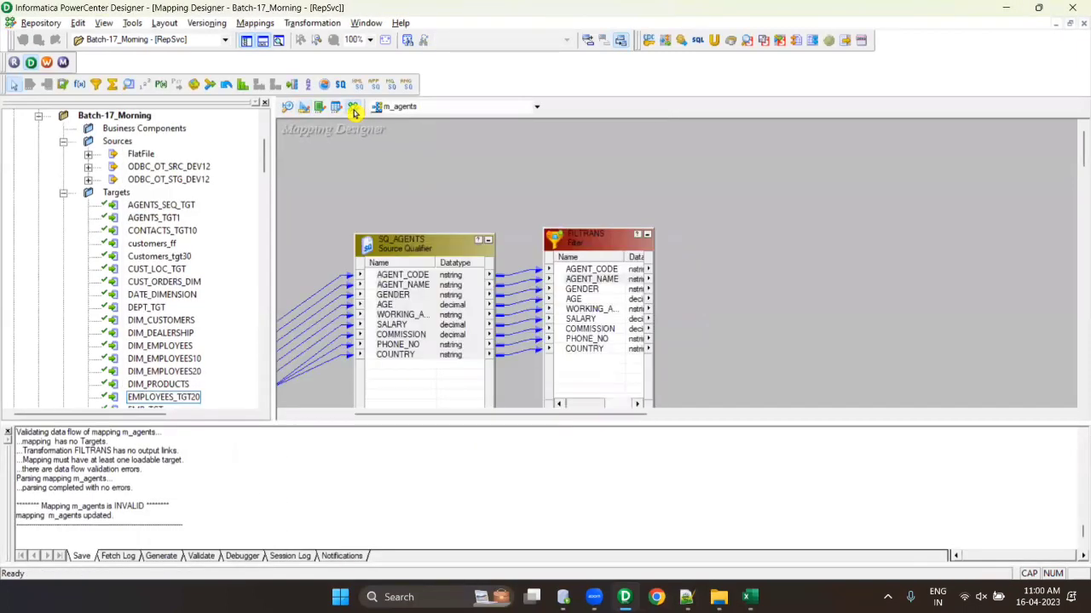
# - Create the FILTRANS1 Oracle target from the FILTRANS filter, place it to the right, and show the Target Designer
pyautogui.click(262, 41)
pyautogui.moveTo(545, 229); pyautogui.dragTo(535, 224)
pyautogui.moveTo(598, 242); pyautogui.dragTo(626, 230)
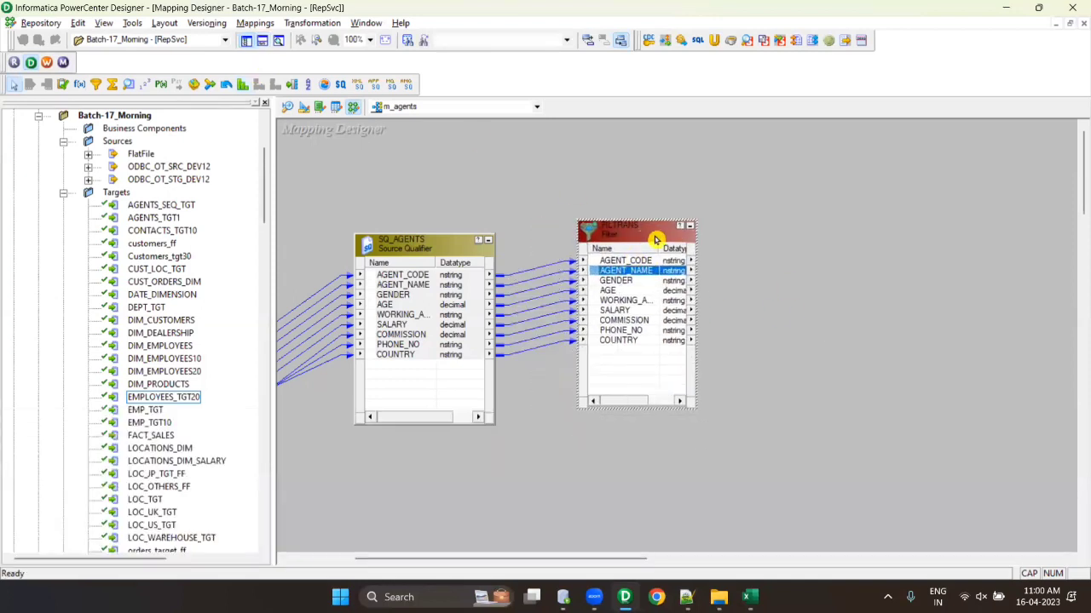
pyautogui.rightClick(615, 236)
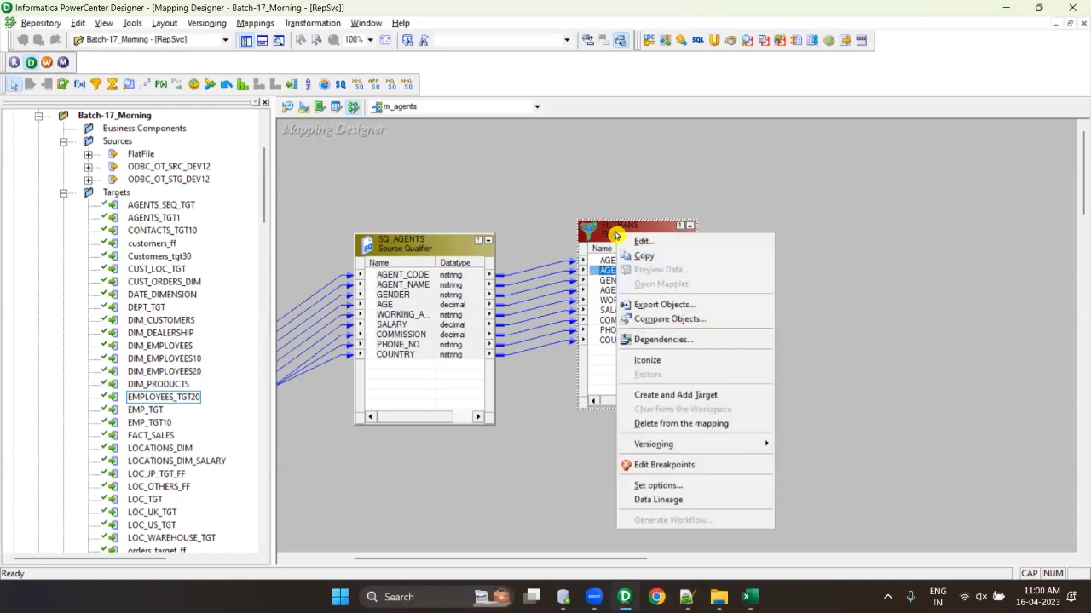
pyautogui.click(682, 398)
pyautogui.moveTo(677, 271); pyautogui.dragTo(823, 216)
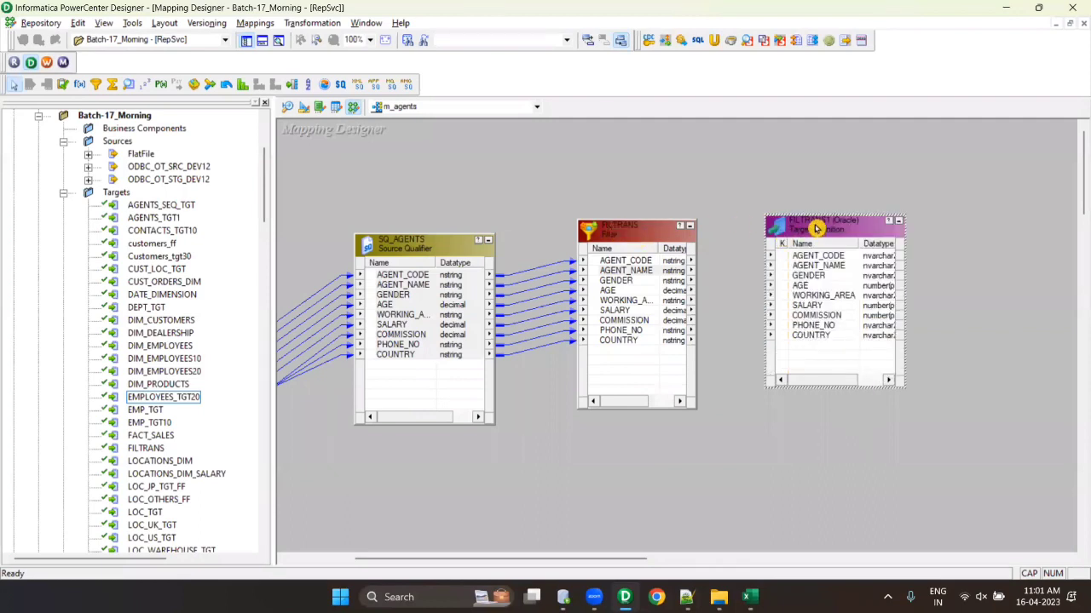
pyautogui.click(303, 108)
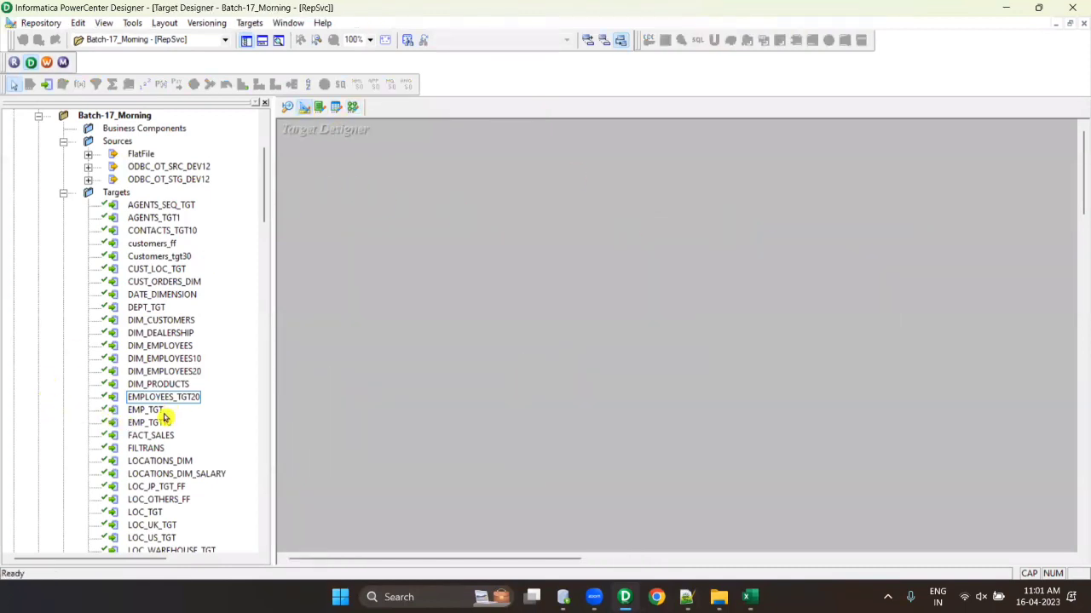
# - Place the FILTRANS target table in the Target Designer and rename it to AGENT_T
pyautogui.moveTo(156, 448); pyautogui.dragTo(502, 385)
pyautogui.doubleClick(501, 384)
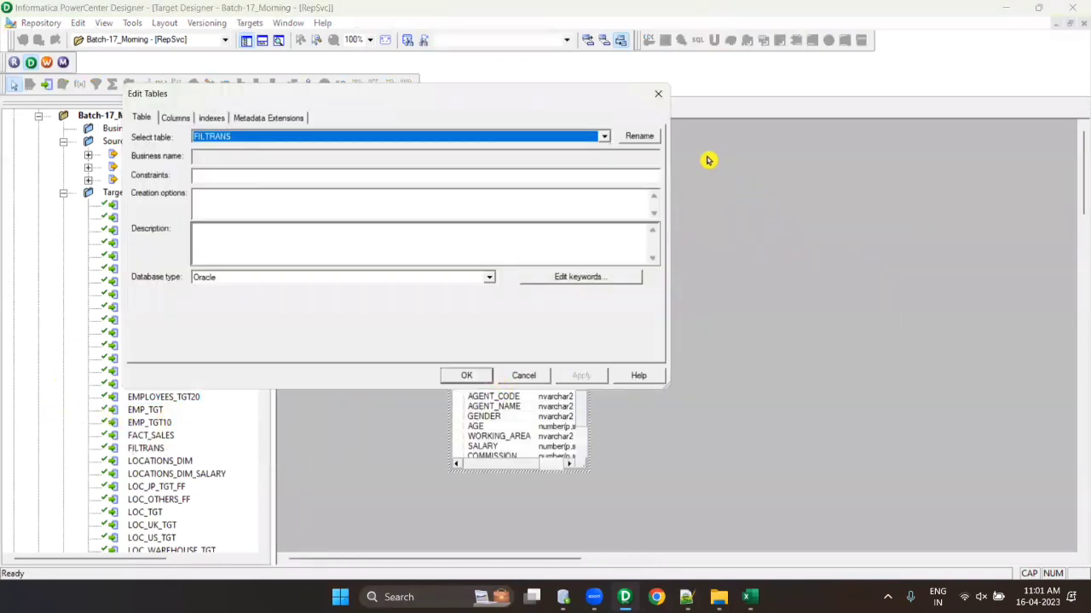
pyautogui.click(639, 136)
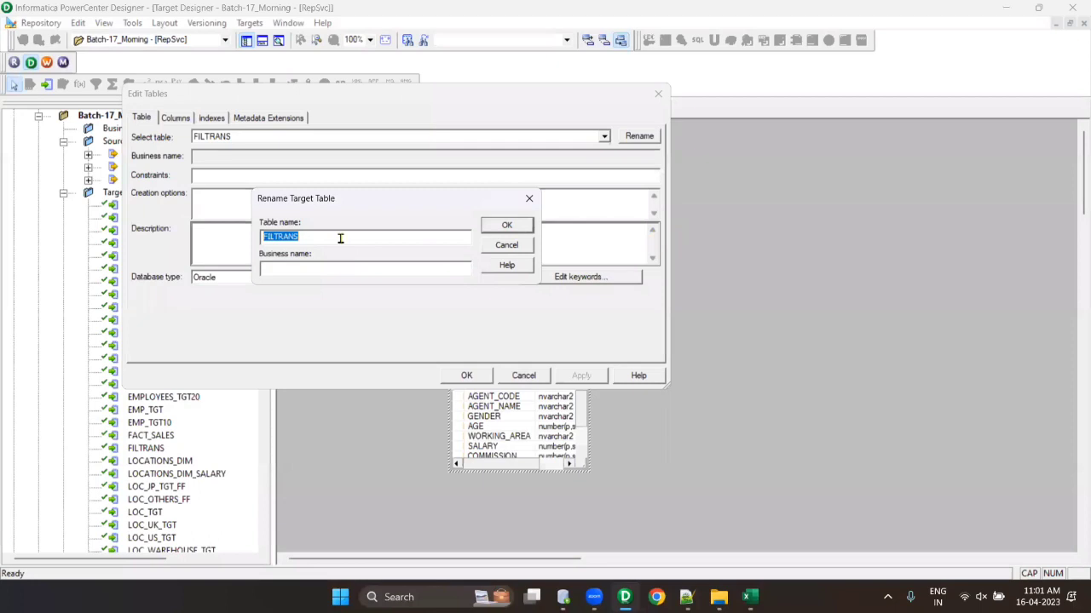
pyautogui.write('AGENT_T')
pyautogui.click(506, 225)
pyautogui.click(466, 375)
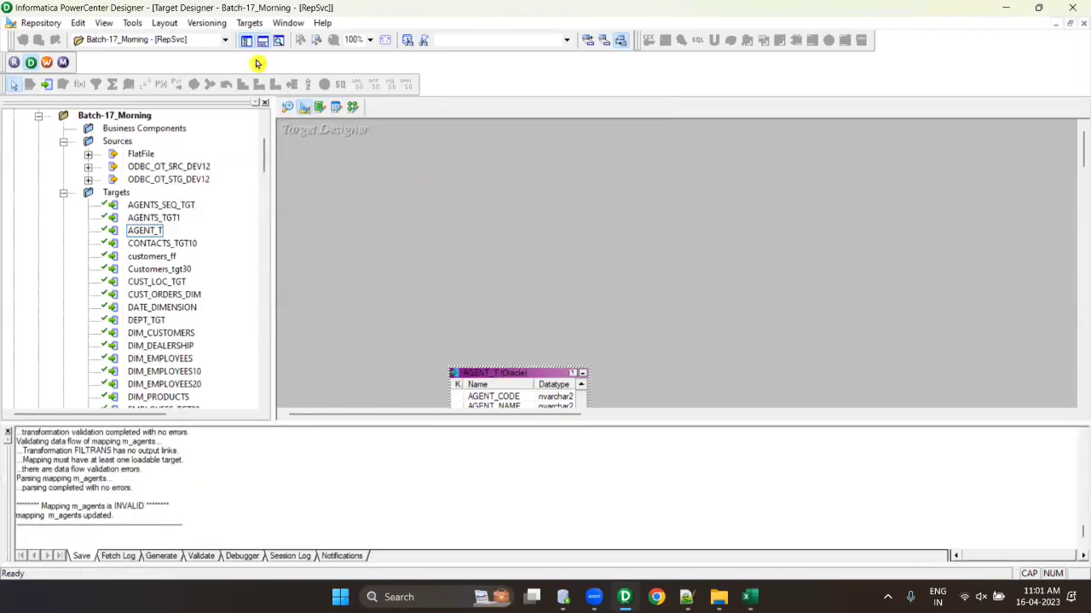
pyautogui.click(262, 40)
pyautogui.click(248, 23)
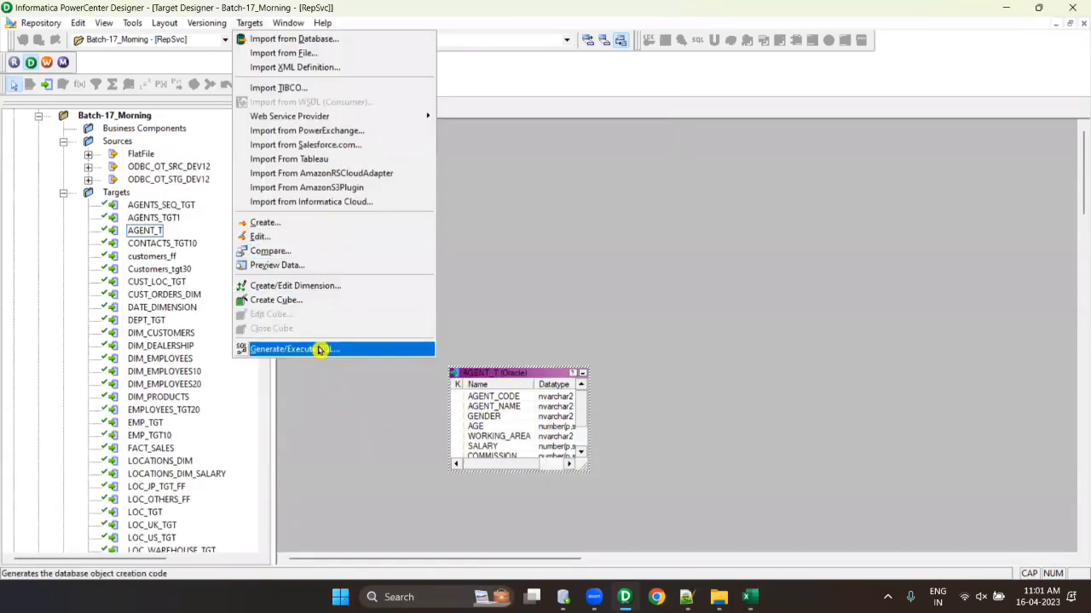
# - Generate and execute the AGENT_T table SQL on the ODBC_OT_TGT_DEV12 data source, then return to the mapping
pyautogui.click(320, 349)
pyautogui.click(806, 403)
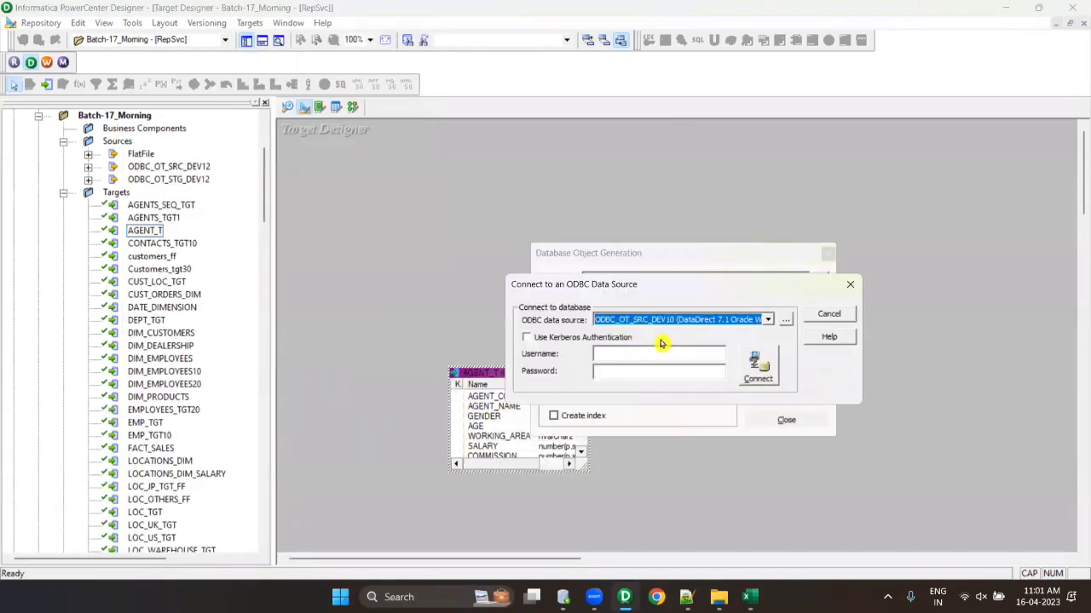
pyautogui.click(682, 320)
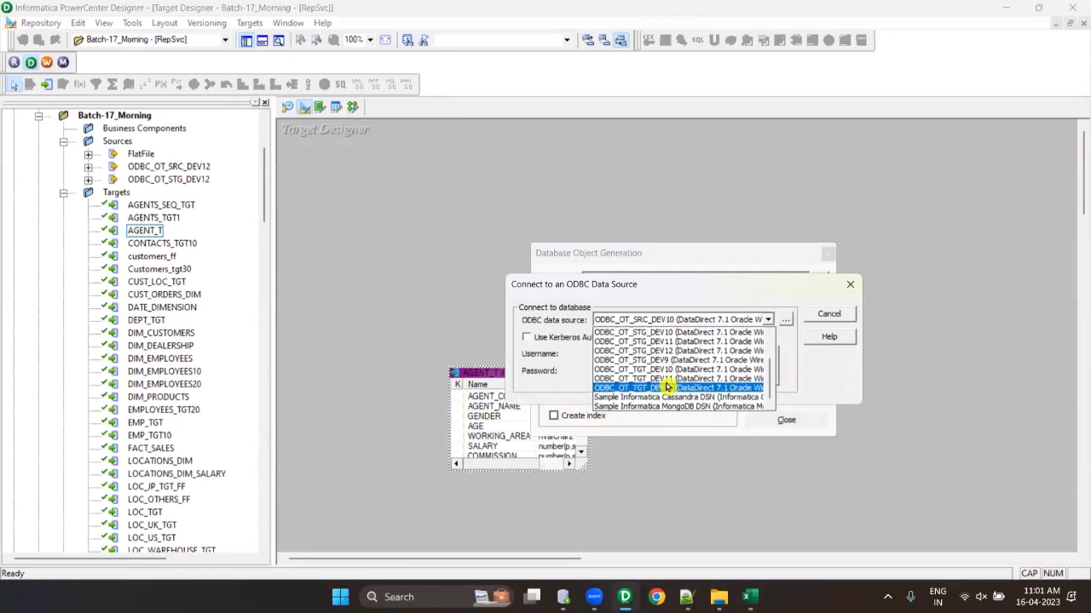
pyautogui.click(673, 388)
pyautogui.click(630, 356)
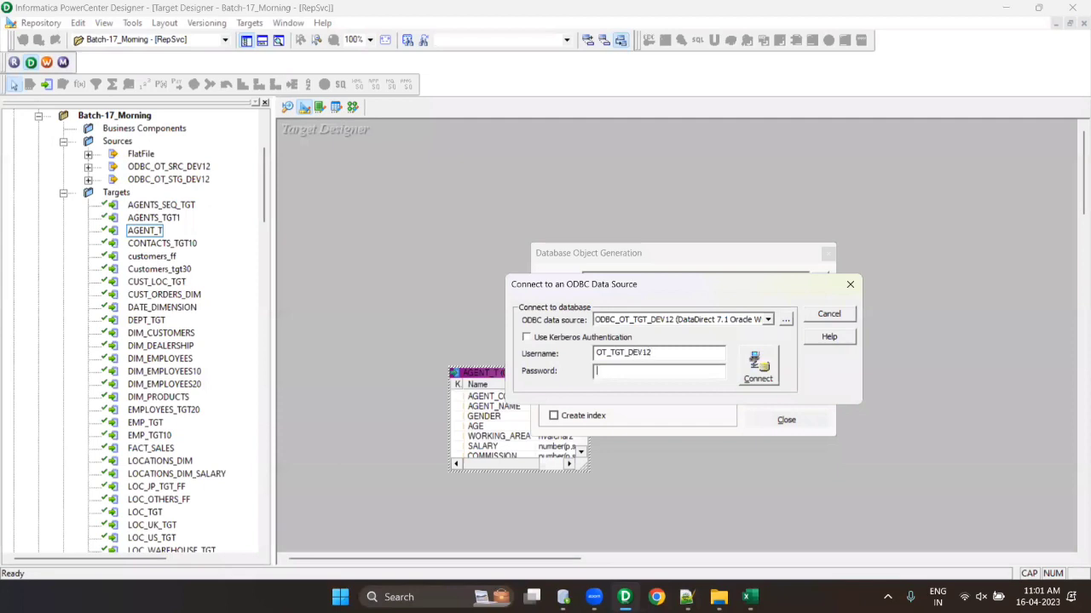
pyautogui.press('Return')
pyautogui.press('Return')
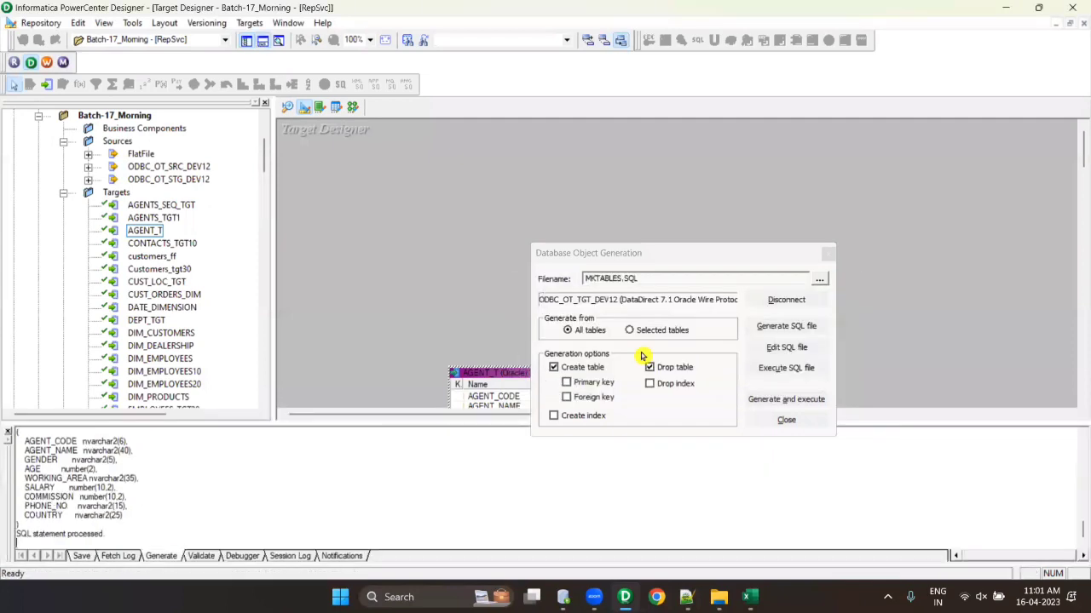
pyautogui.click(828, 256)
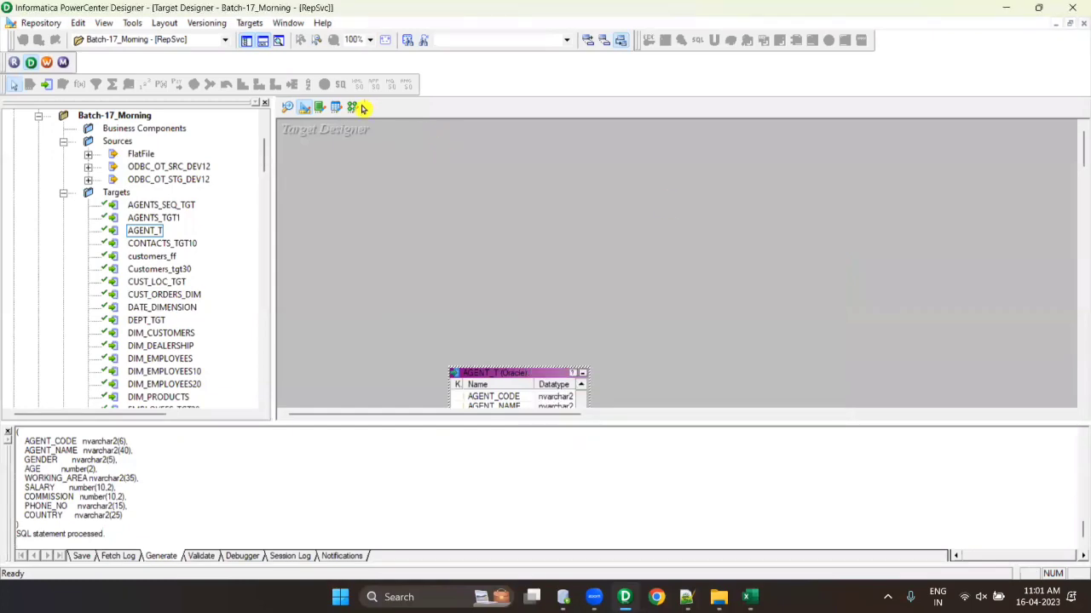
pyautogui.click(356, 107)
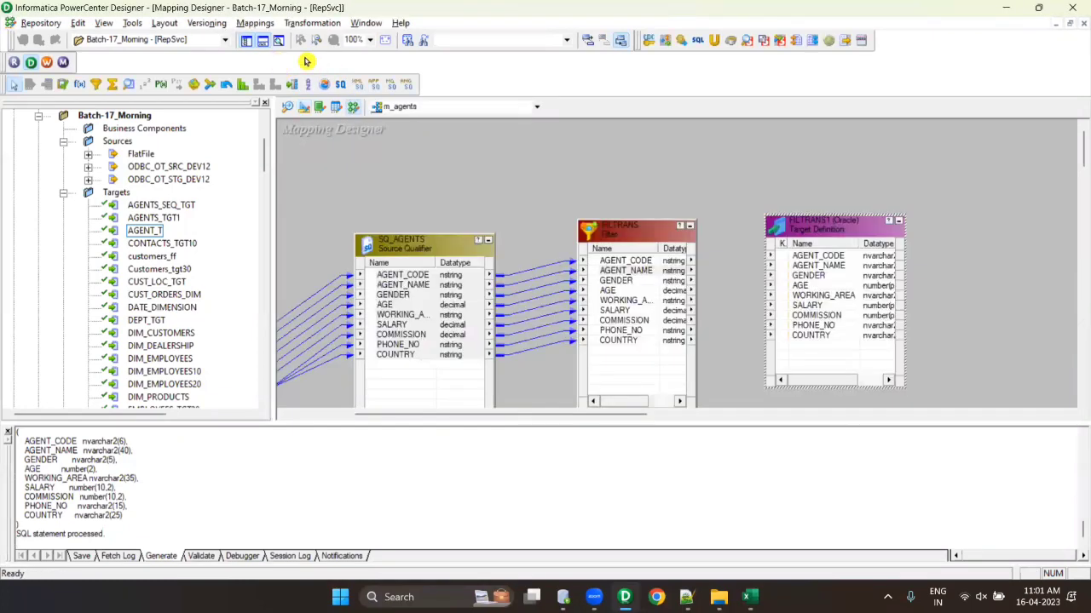
# - Link all nine FILTRANS ports to the FILTRANS1 target's matching ports and save m_agents
pyautogui.click(246, 40)
pyautogui.click(363, 261)
pyautogui.rightClick(364, 260)
pyautogui.click(398, 267)
pyautogui.moveTo(358, 262); pyautogui.dragTo(558, 257)
pyautogui.hotkey('ctrl', 's')
# - Arrange the mapping objects as icons, expand and collapse them again, then show the desktop
pyautogui.rightClick(483, 168)
pyautogui.click(531, 261)
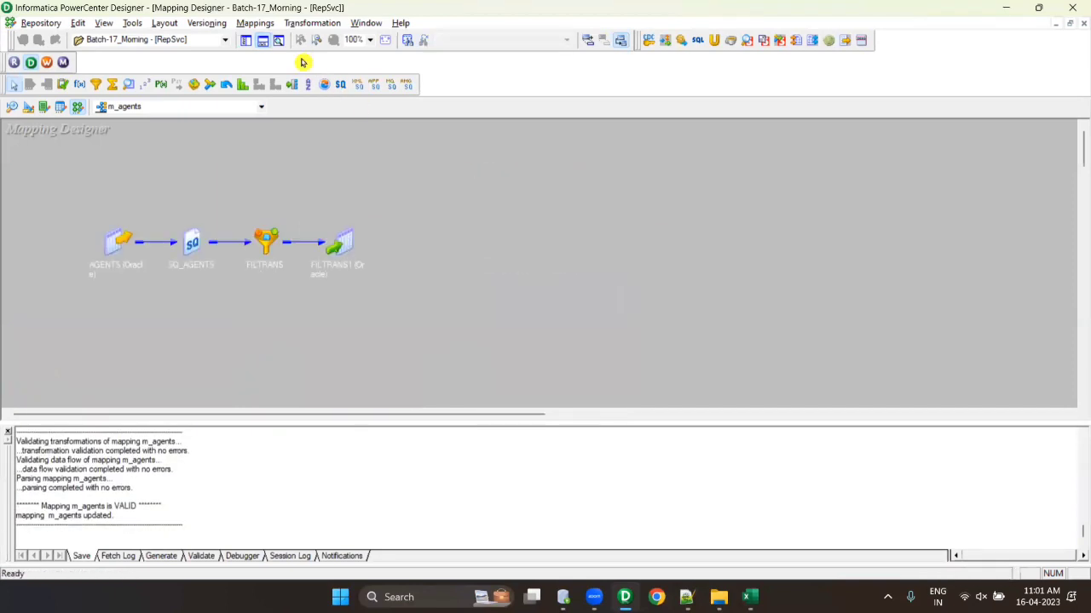
pyautogui.click(263, 40)
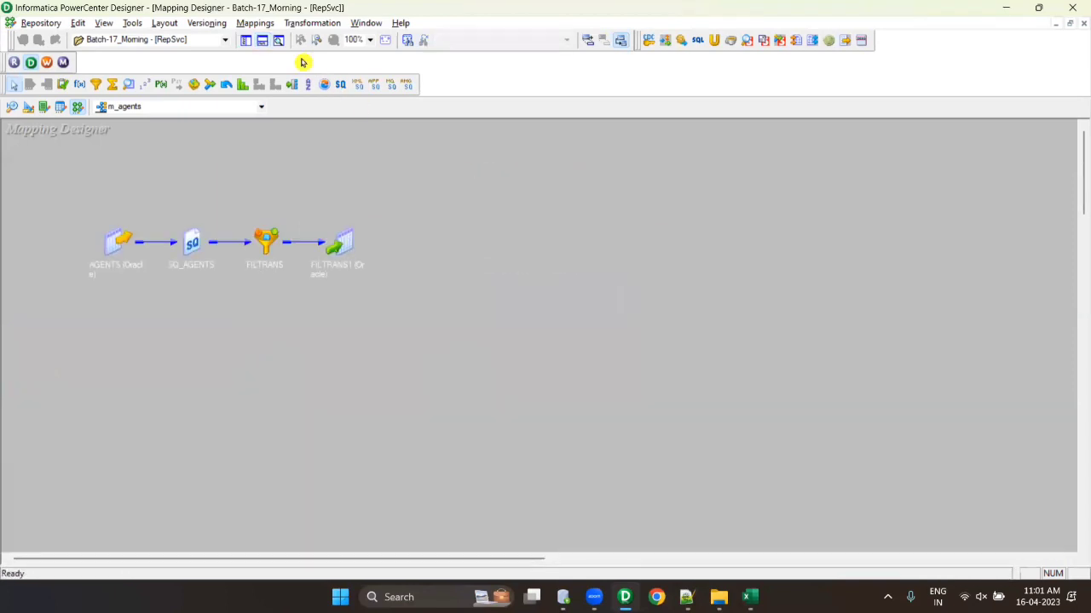
pyautogui.click(246, 40)
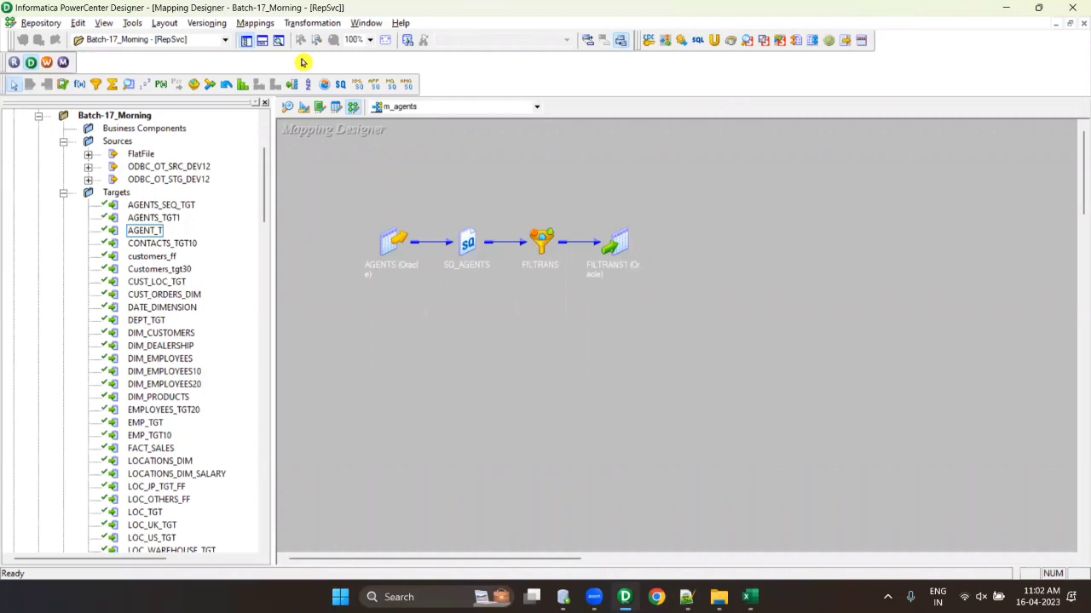
pyautogui.scroll(3, 32, 260)
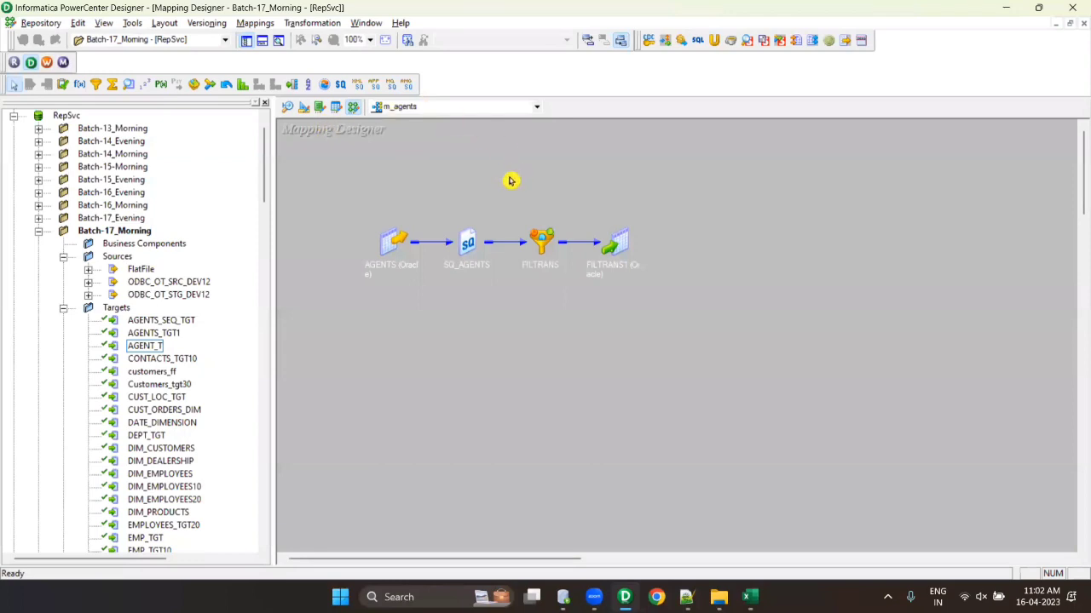
pyautogui.rightClick(550, 195)
pyautogui.click(581, 264)
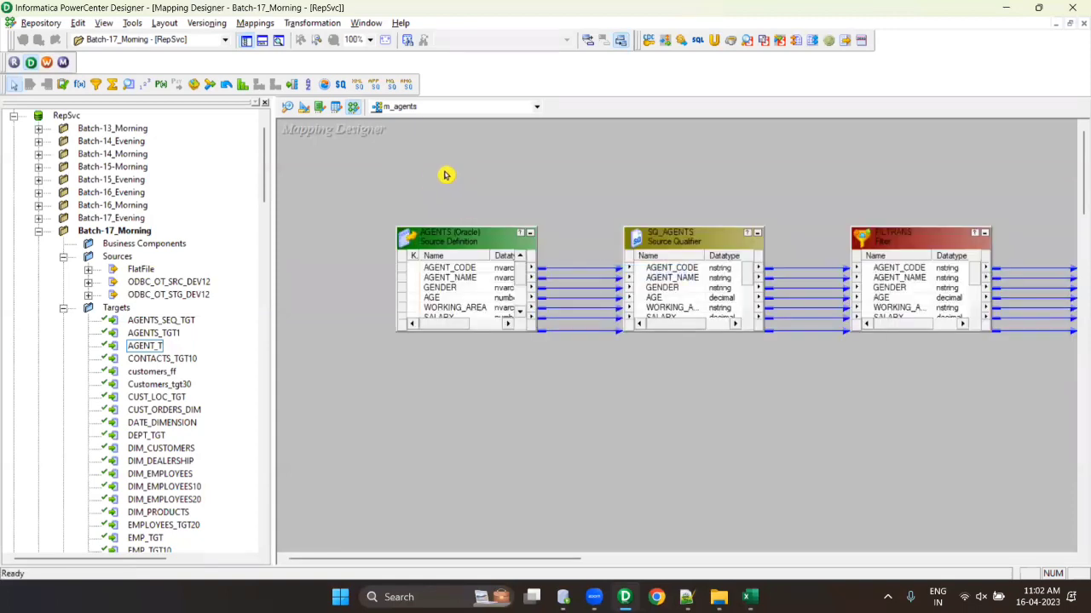
pyautogui.rightClick(445, 172)
pyautogui.click(503, 263)
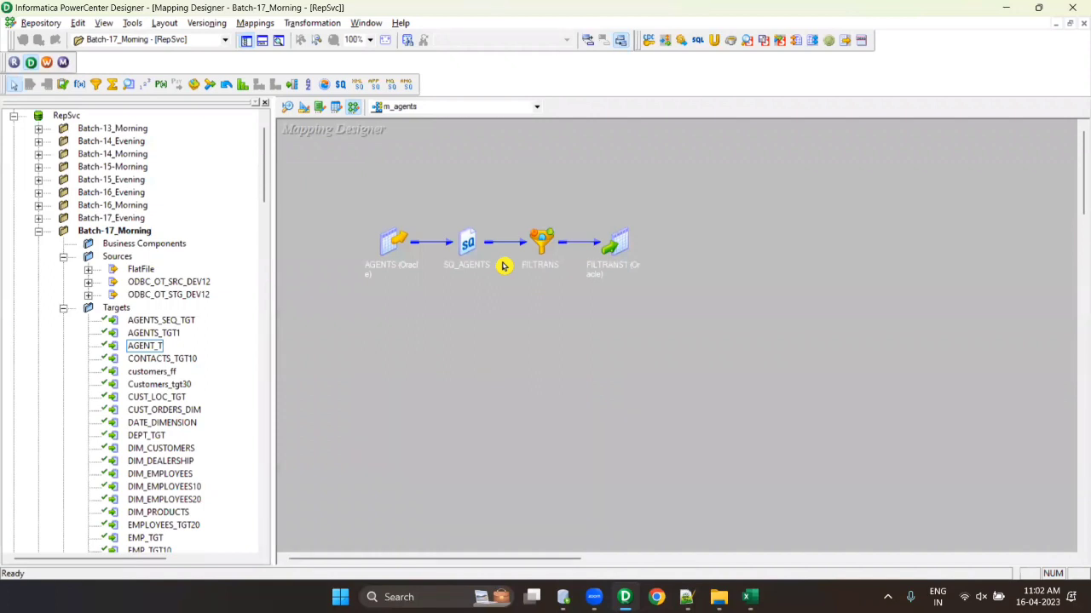
pyautogui.press('super+d')
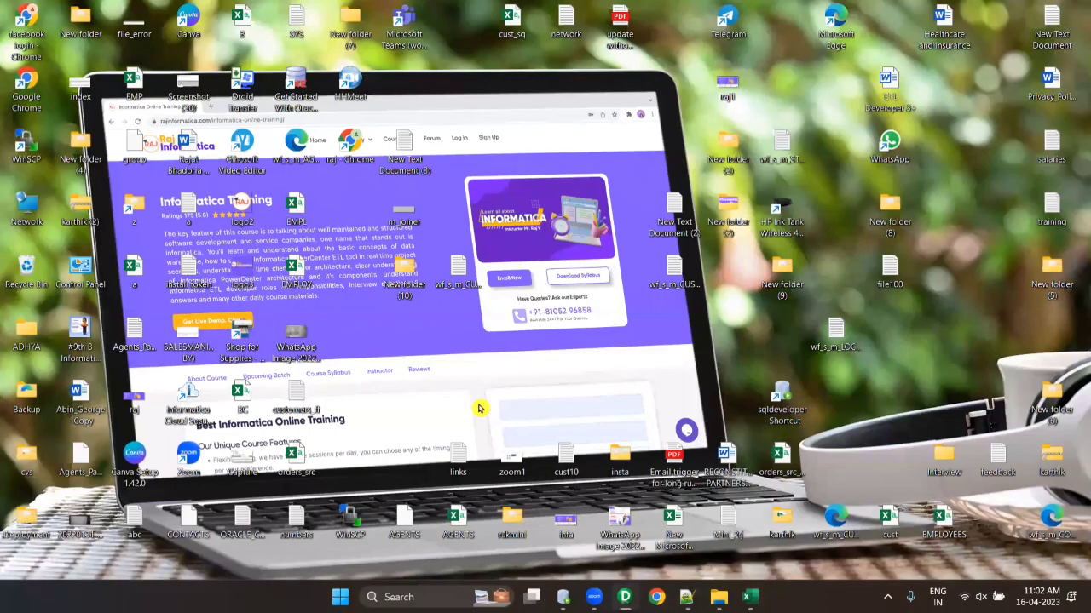
pyautogui.click(340, 597)
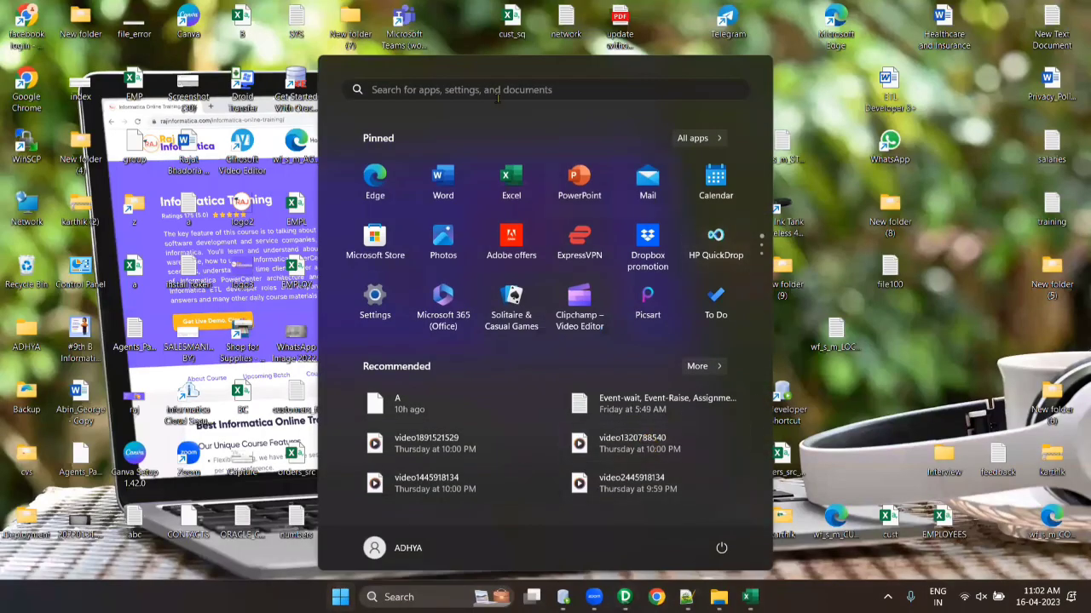
pyautogui.click(490, 89)
pyautogui.write('mor')
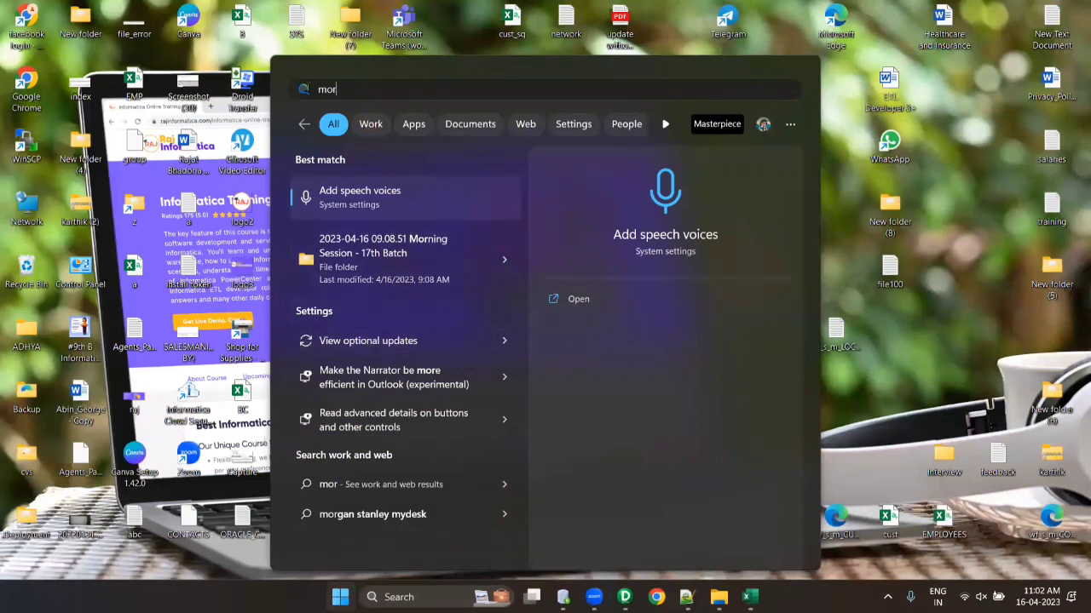
pyautogui.hotkey('ctrl', 'a')
pyautogui.write('infor')
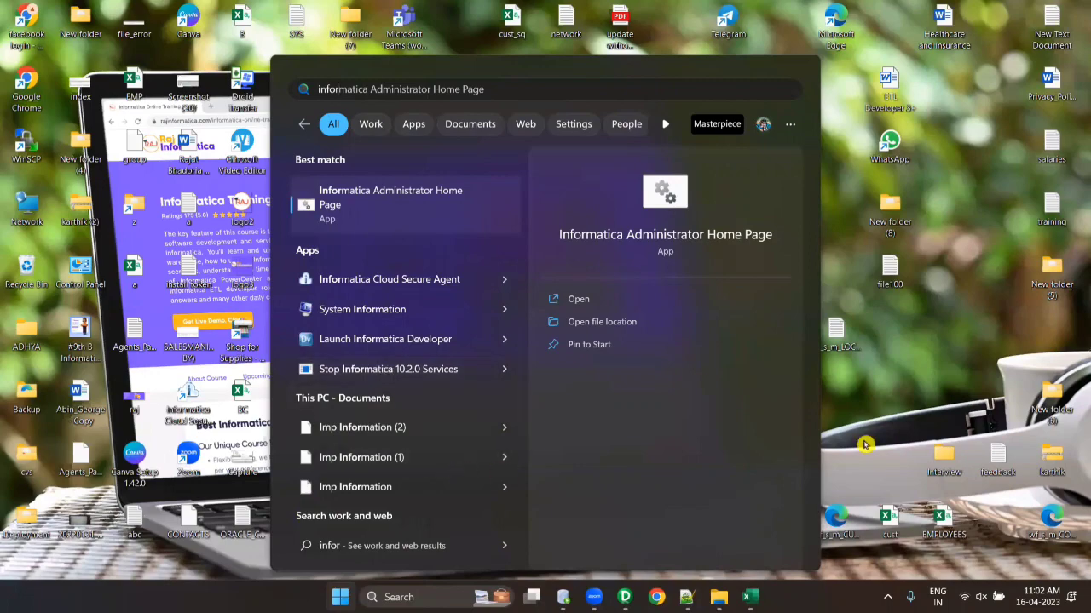
pyautogui.click(342, 598)
pyautogui.click(342, 597)
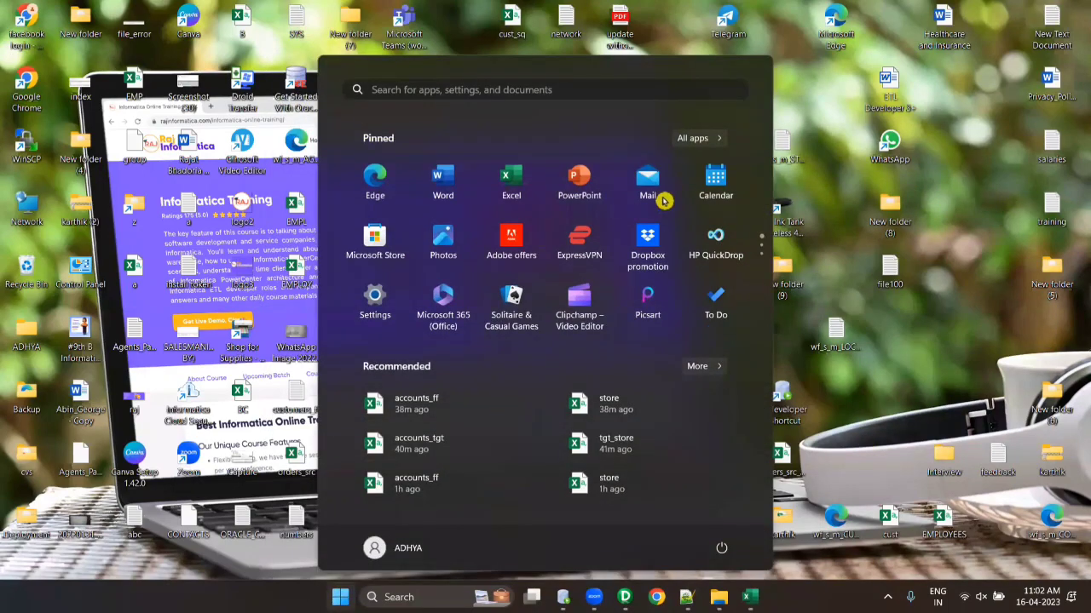
pyautogui.click(691, 143)
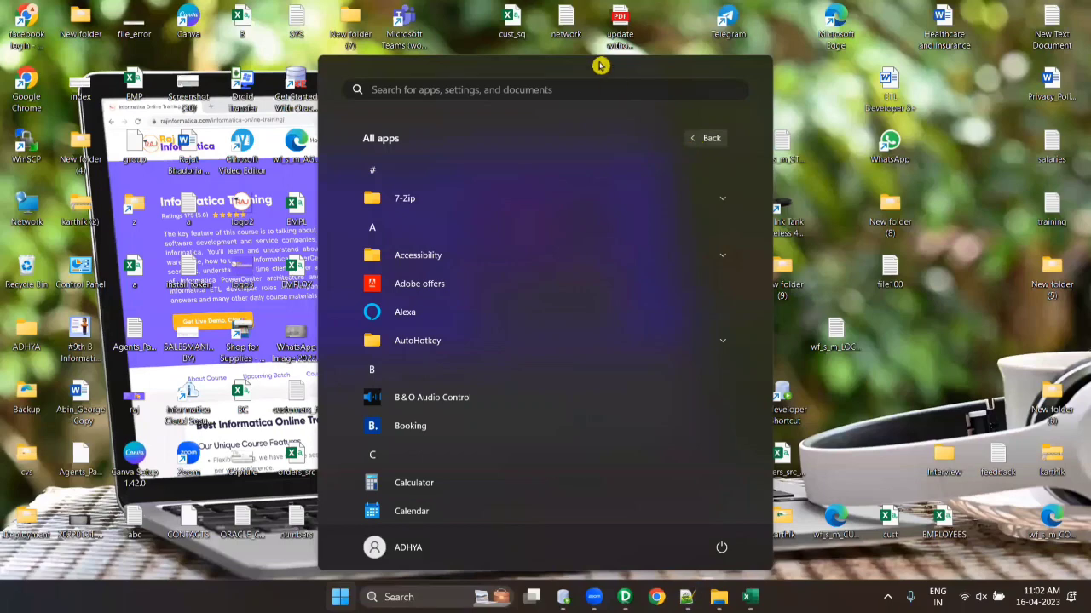
pyautogui.press('Escape')
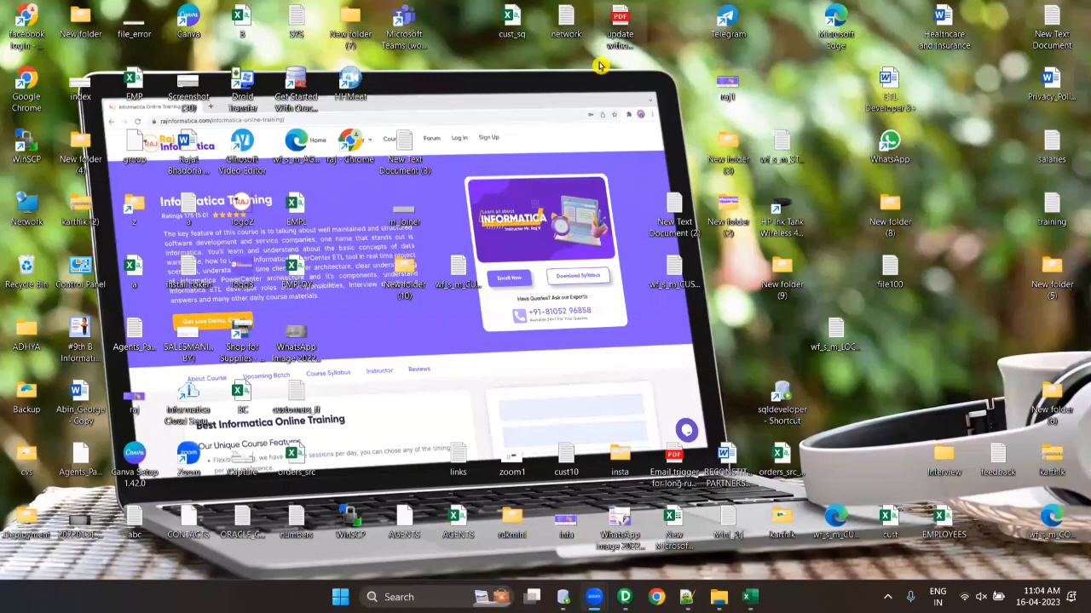
# - Launch PowerCenter Designer again from the Informatica 10.2.0 Start menu folder and dismiss the tip
pyautogui.click(625, 597)
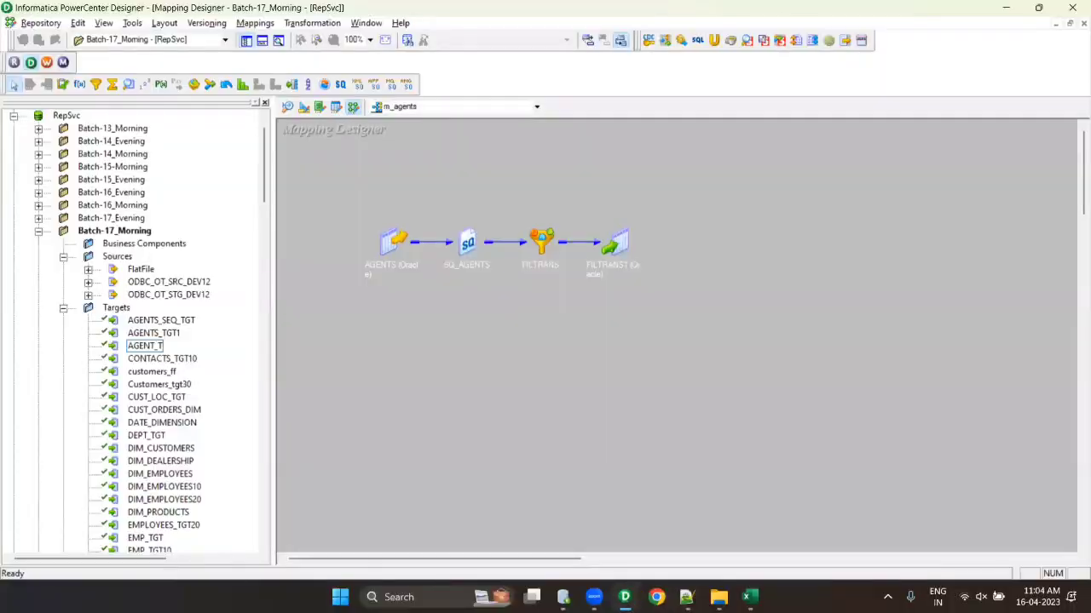
pyautogui.click(624, 597)
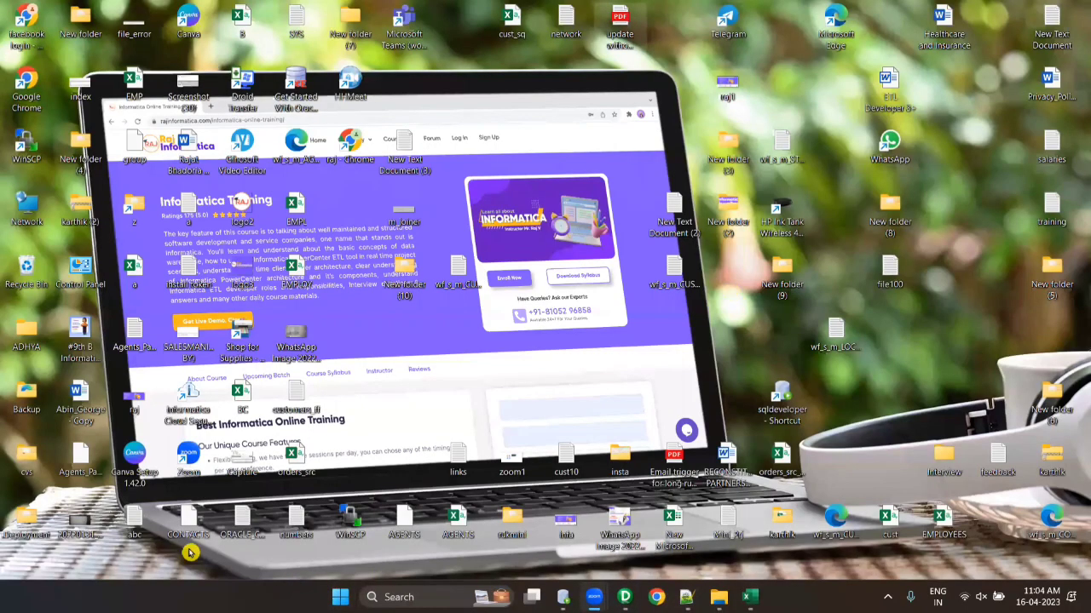
pyautogui.click(340, 596)
pyautogui.click(706, 139)
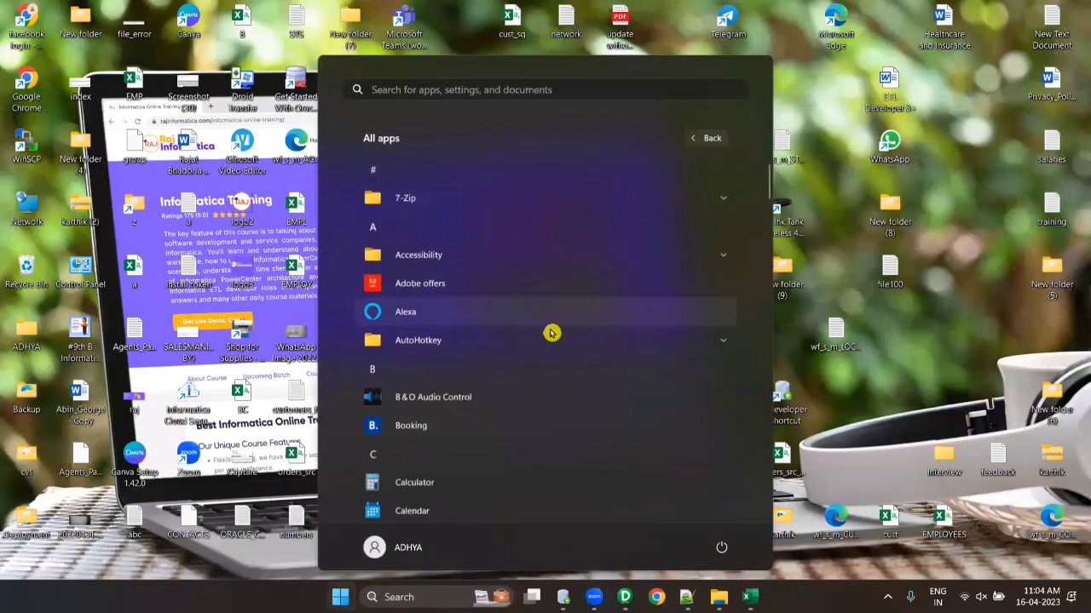
pyautogui.scroll(-15, 551, 333)
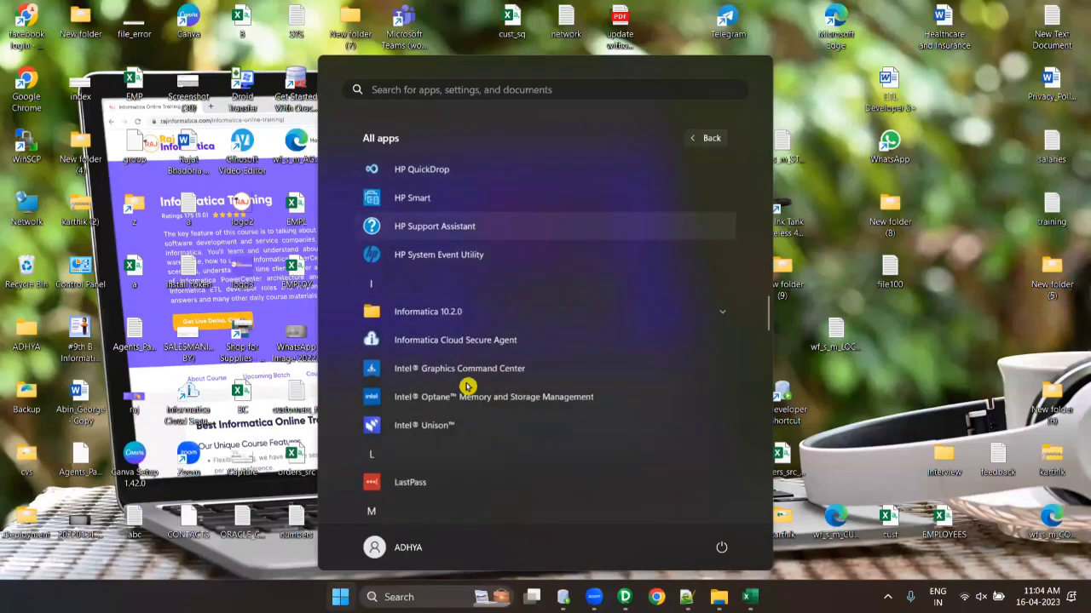
pyautogui.scroll(-2, 467, 387)
pyautogui.click(465, 234)
pyautogui.click(468, 368)
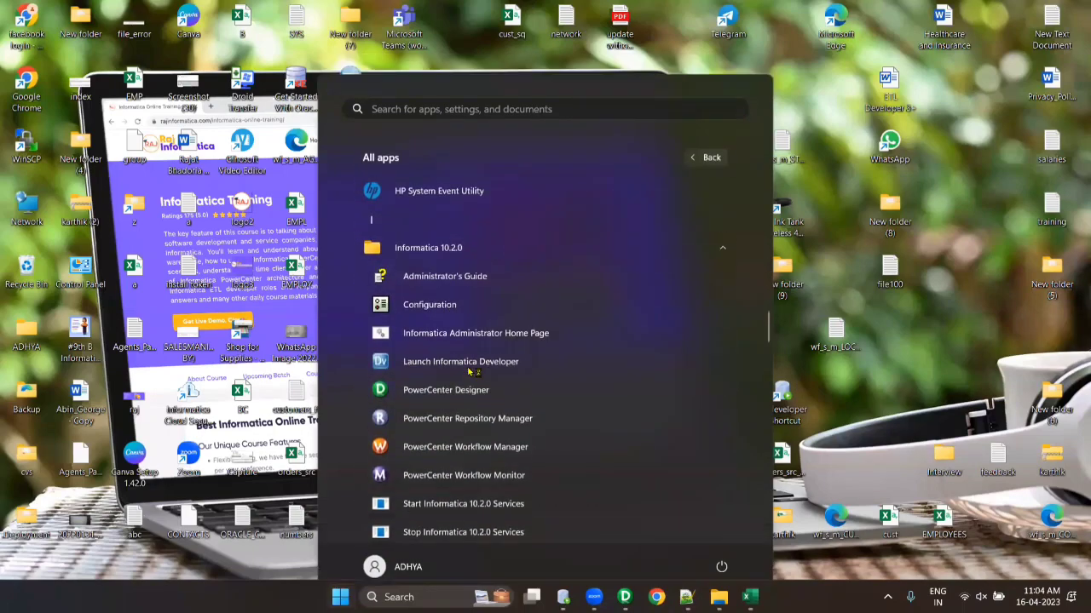
pyautogui.click(641, 254)
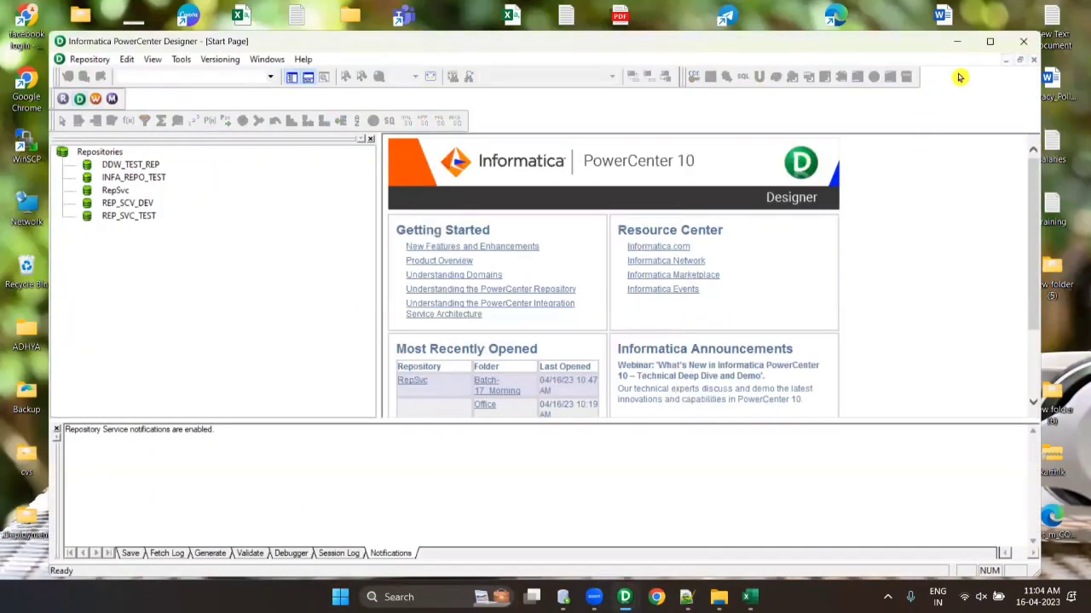
# - Connect to the RepSvc repository with its password and open the Batch-17_Morning folder
pyautogui.click(989, 41)
pyautogui.click(68, 154)
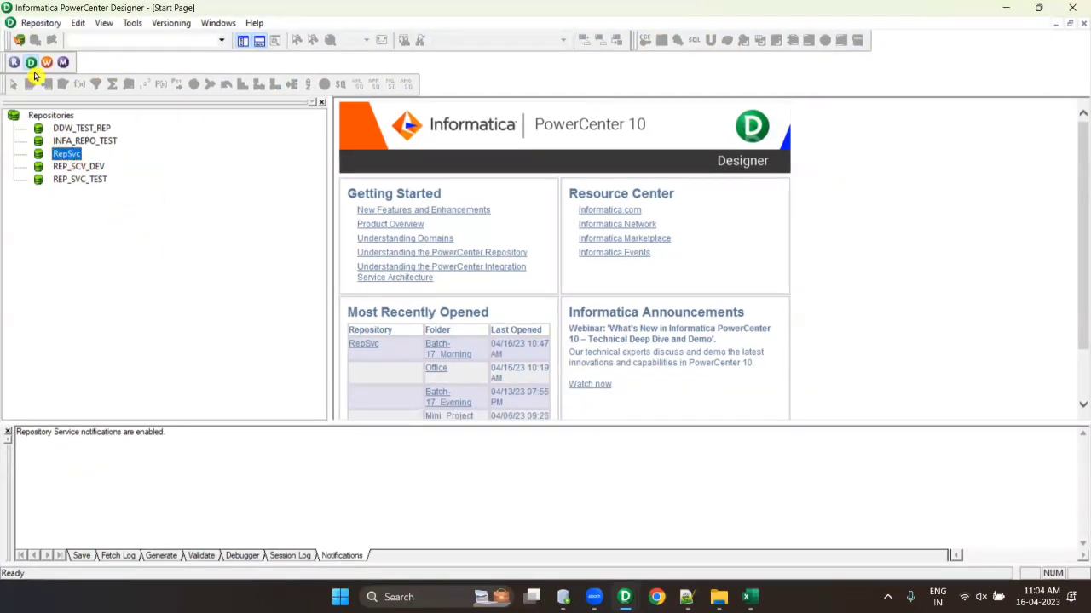
pyautogui.click(18, 40)
pyautogui.click(499, 311)
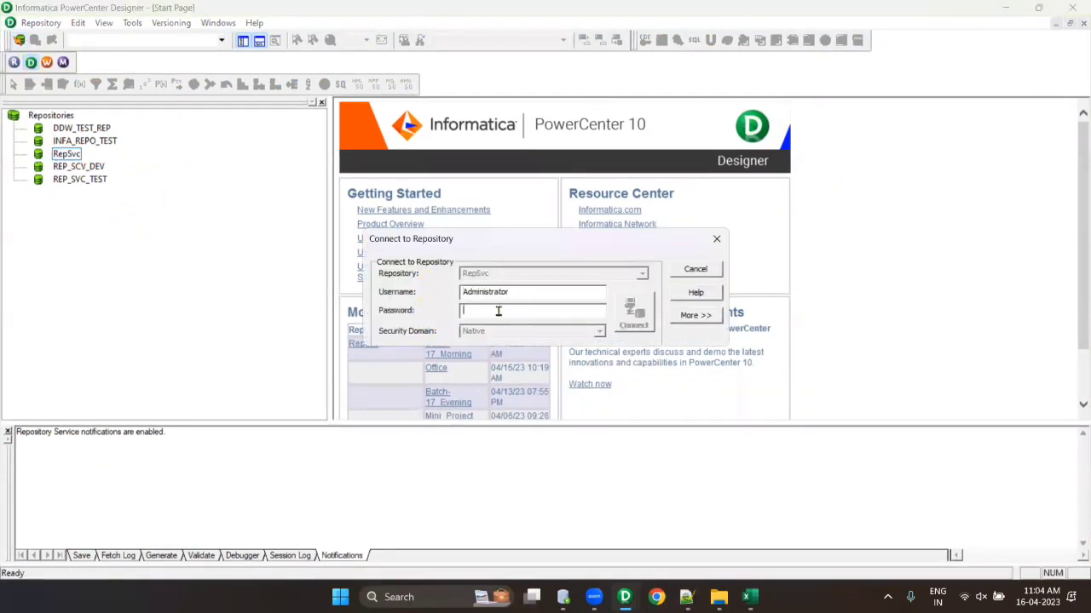
pyautogui.write('admin')
pyautogui.press('Return')
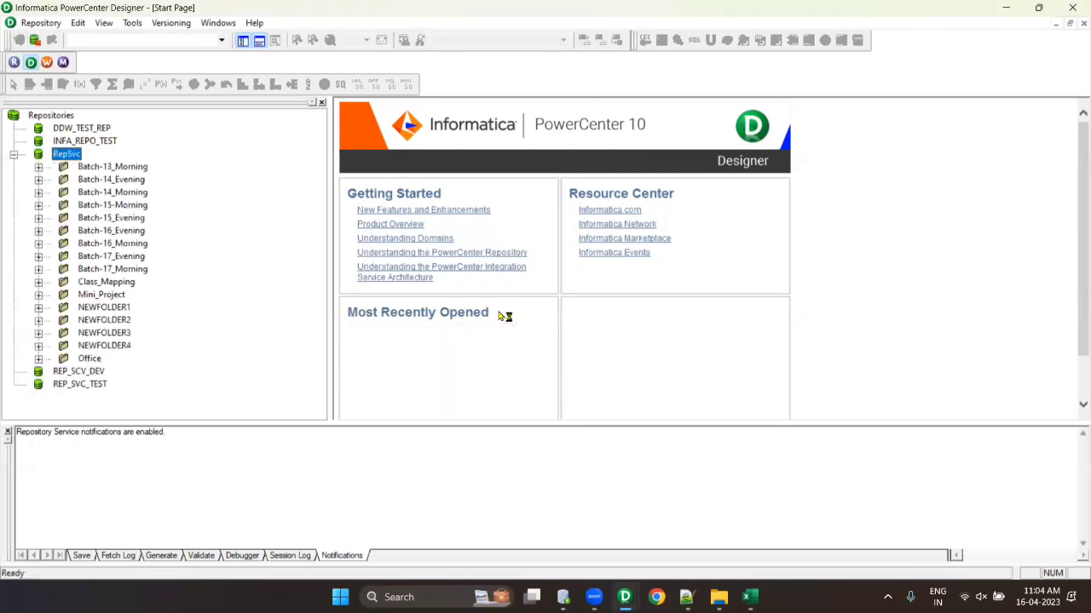
pyautogui.rightClick(117, 271)
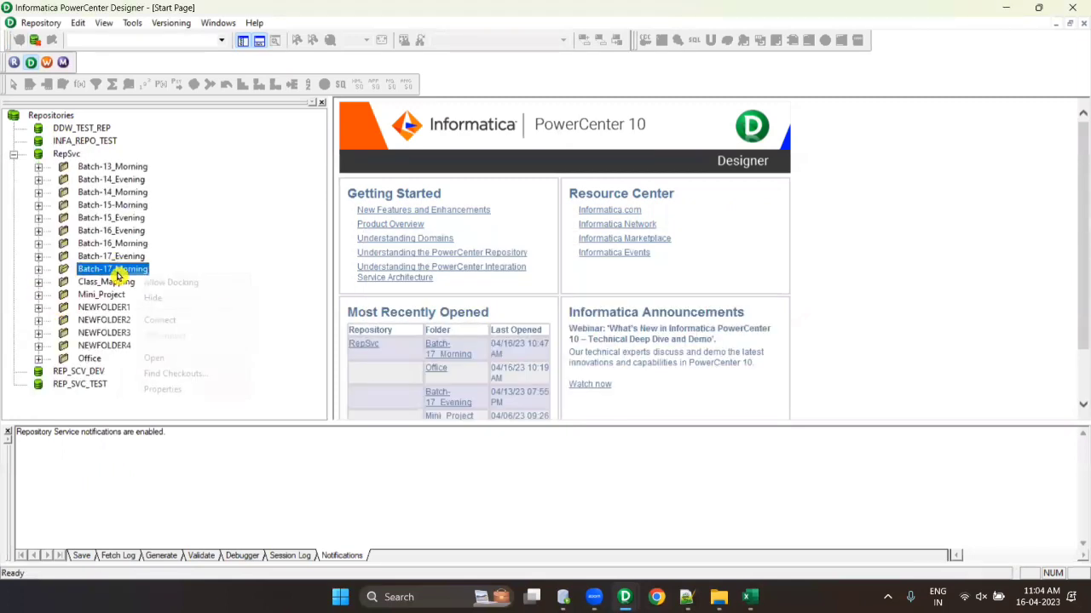
pyautogui.click(177, 358)
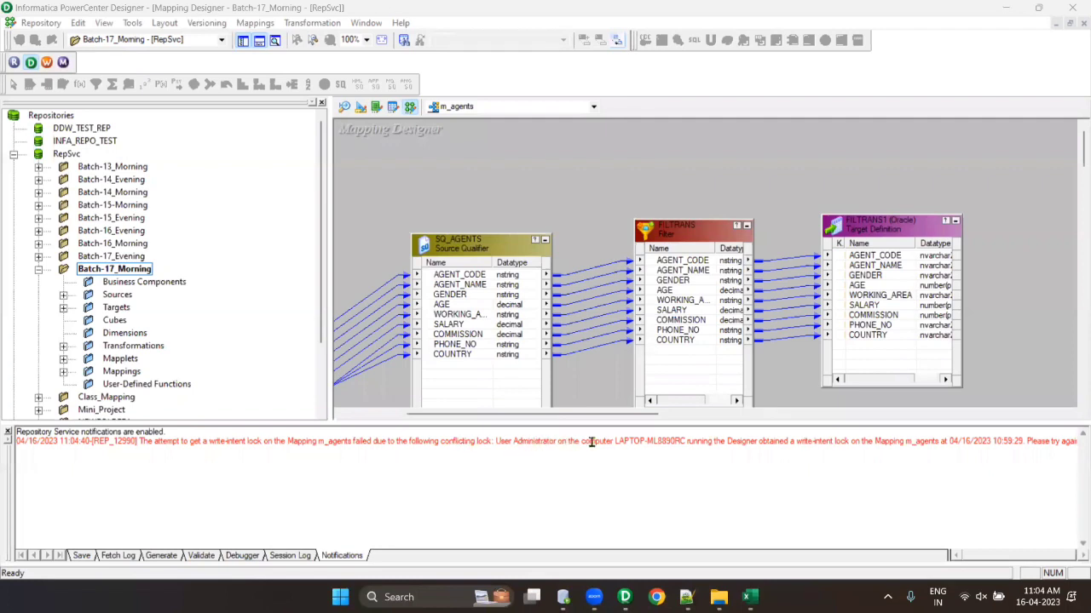
# - Hide the output pane, arrange the m_agents objects in a row, and review the FILTRANS properties
pyautogui.click(694, 448)
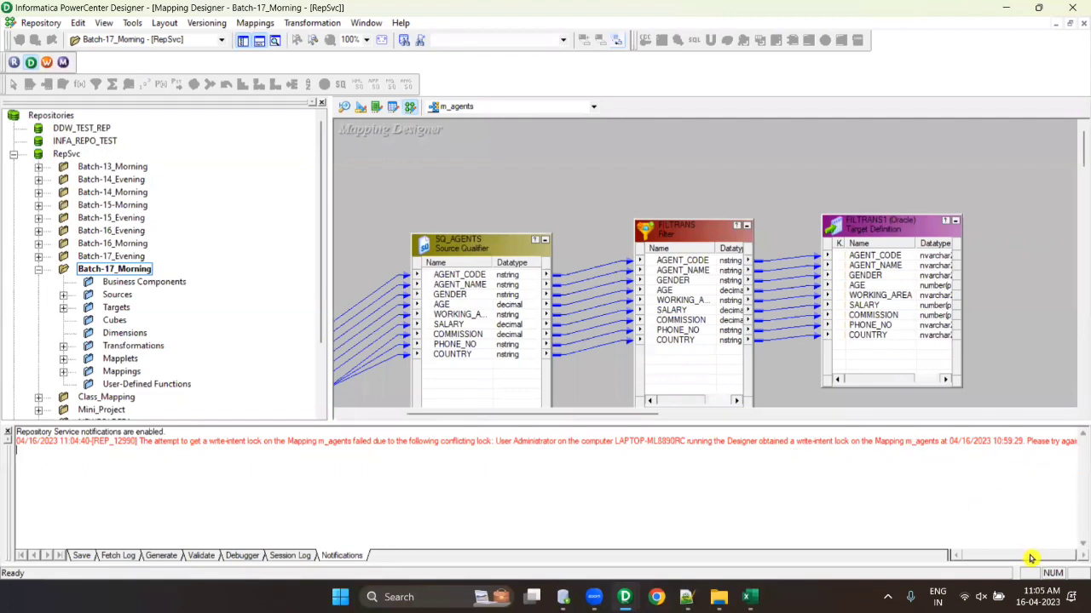
pyautogui.click(259, 41)
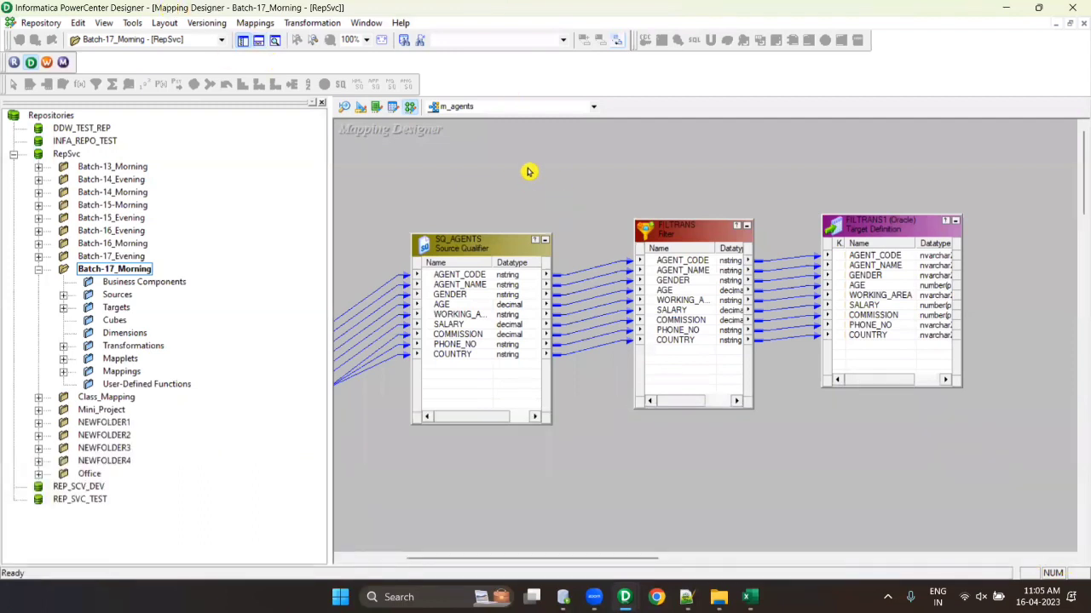
pyautogui.rightClick(528, 172)
pyautogui.click(576, 247)
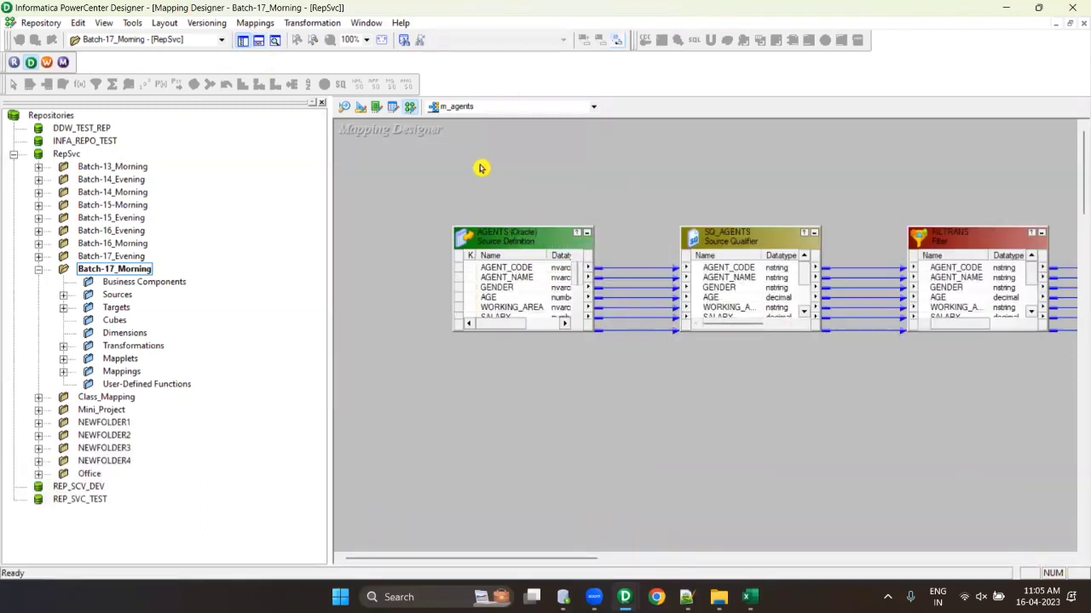
pyautogui.rightClick(489, 173)
pyautogui.click(544, 267)
pyautogui.doubleClick(595, 245)
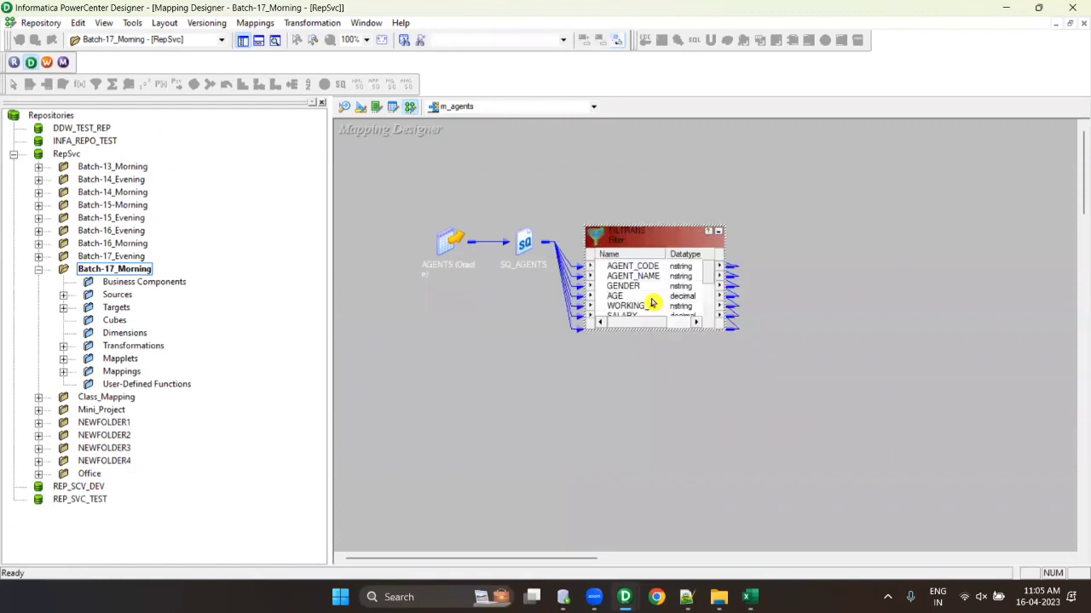
pyautogui.doubleClick(651, 303)
pyautogui.click(858, 501)
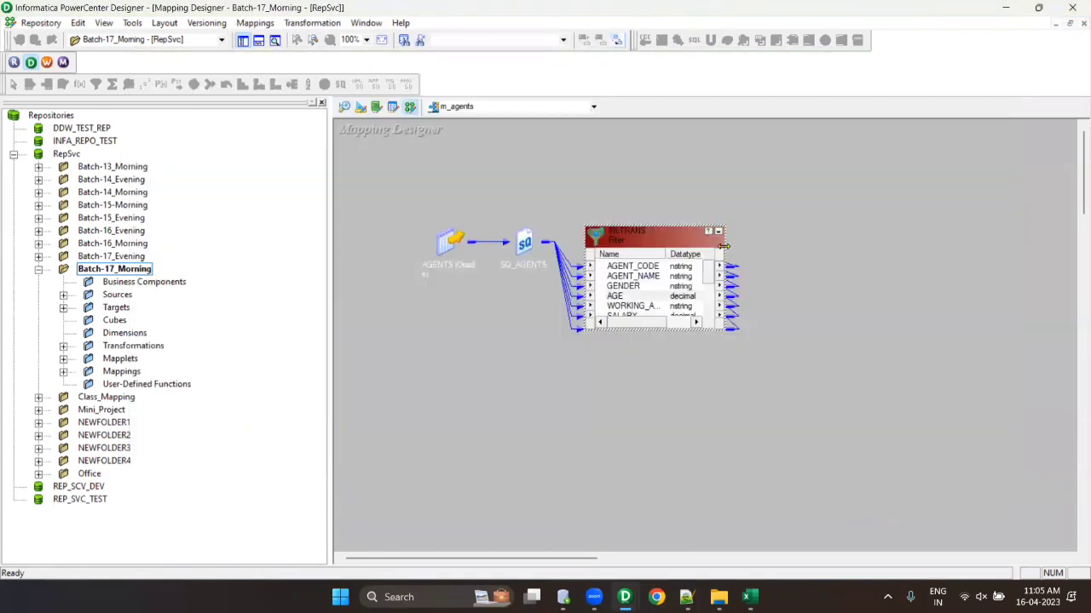
# - Arrange all objects as icons, then expand FILTRANS1, FILTRANS, SQ_AGENTS and AGENTS
pyautogui.rightClick(628, 189)
pyautogui.click(683, 282)
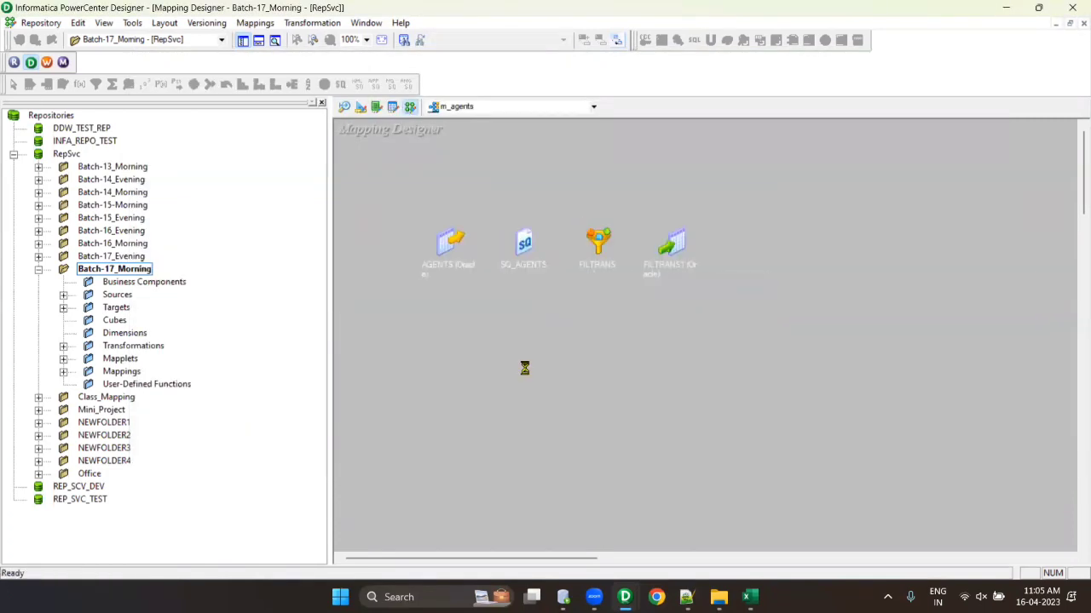
pyautogui.doubleClick(665, 242)
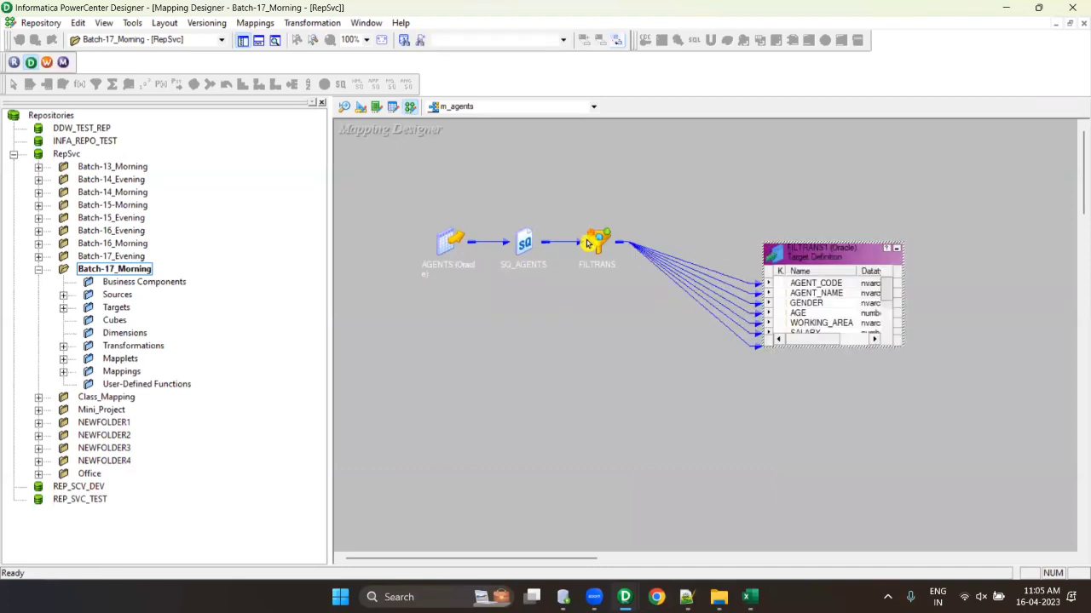
pyautogui.doubleClick(587, 243)
pyautogui.doubleClick(523, 245)
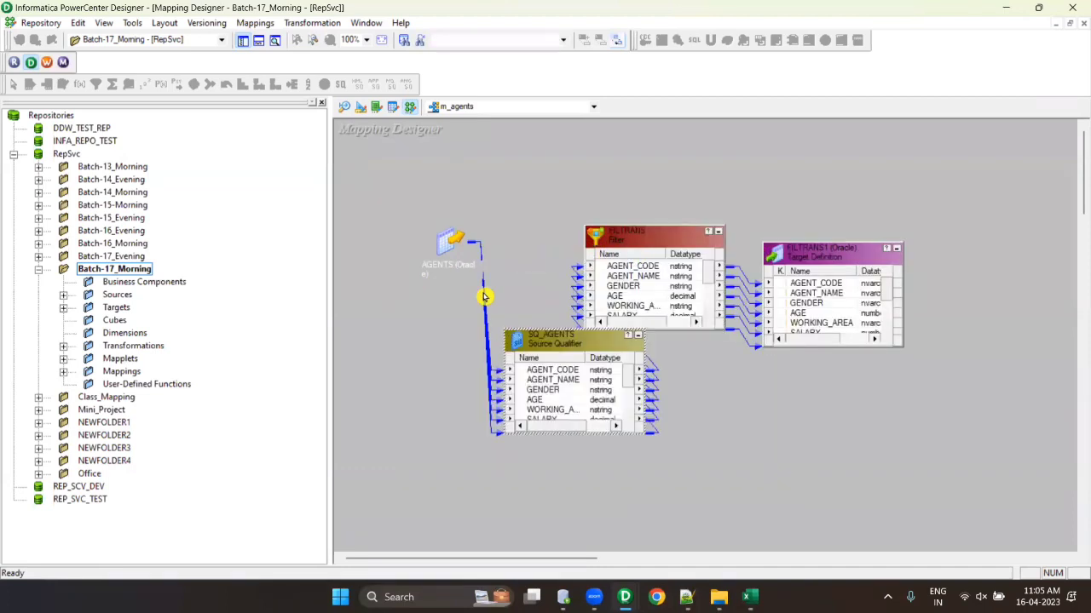
pyautogui.doubleClick(450, 243)
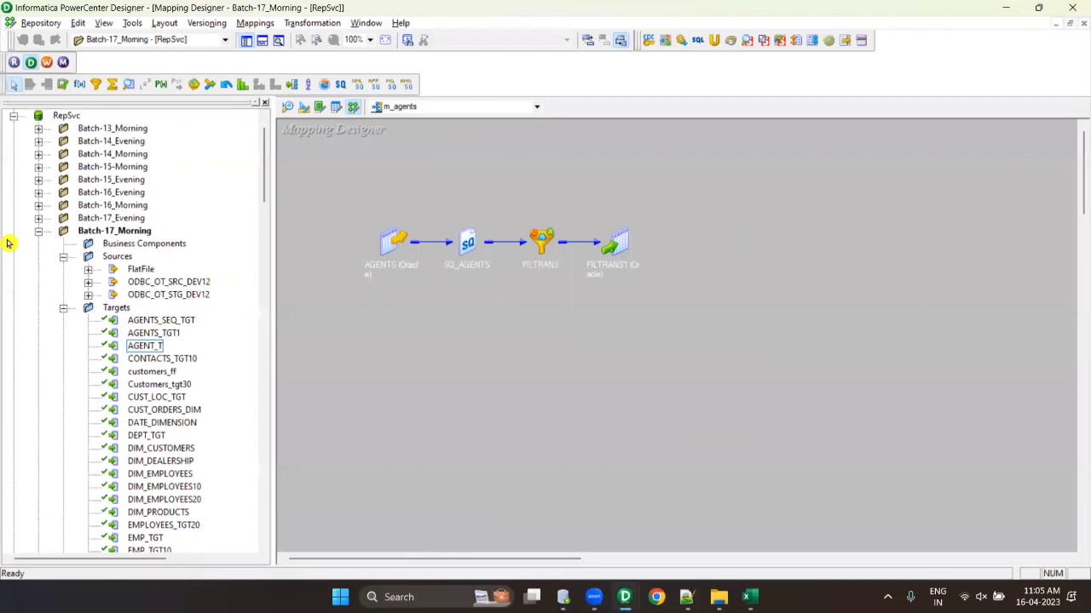
# - Disconnect from the RepSvc repository, saving the folder changes
pyautogui.scroll(1, 93, 217)
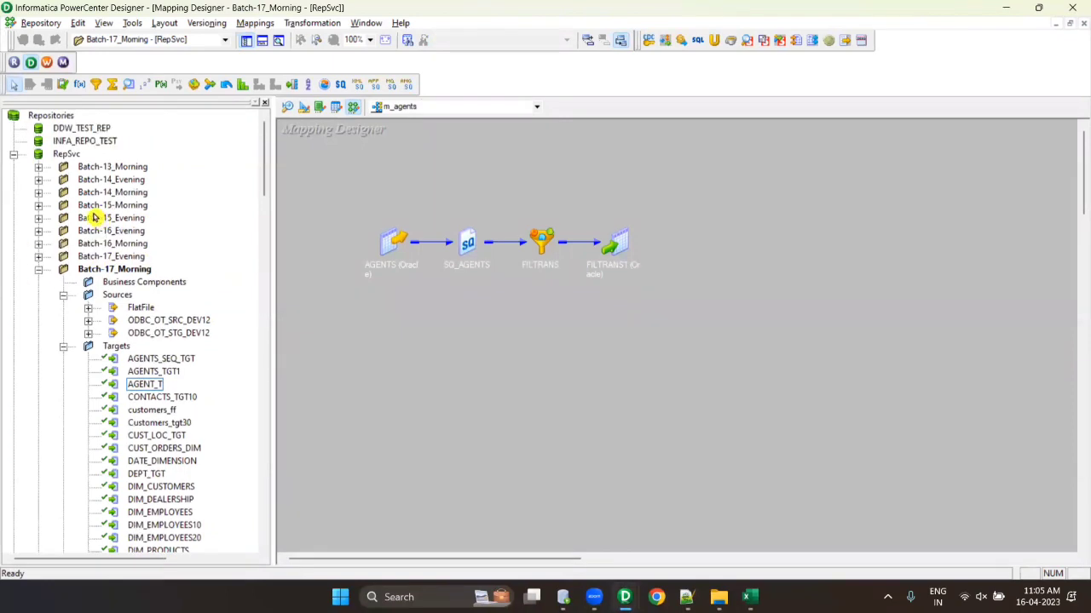
pyautogui.rightClick(66, 156)
pyautogui.click(99, 217)
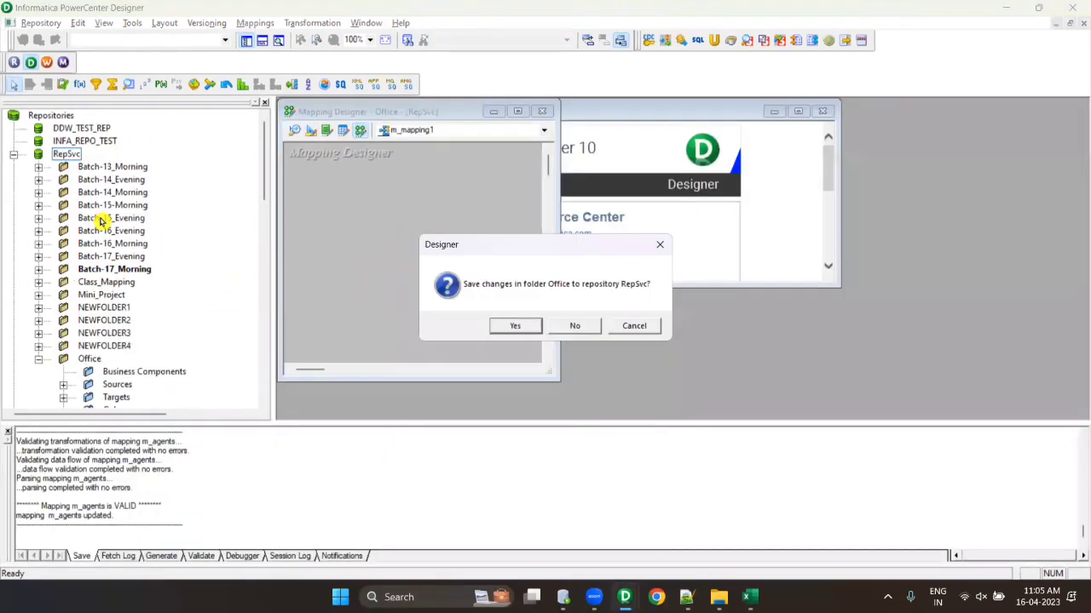
pyautogui.click(514, 326)
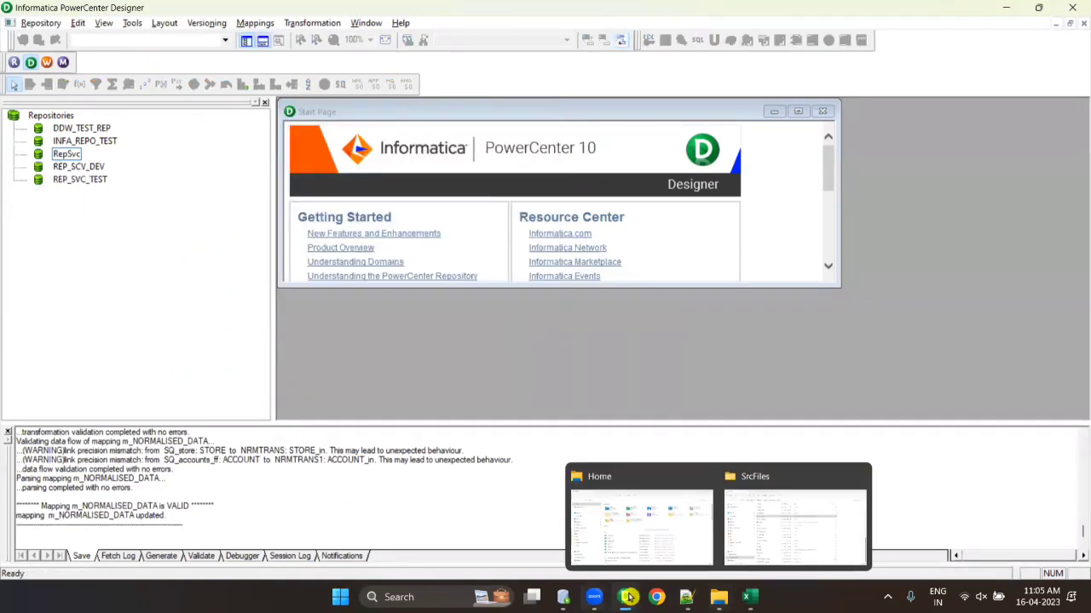
# - In the other Designer window, close and reopen the Batch-17_Morning folder
pyautogui.moveTo(627, 598)
pyautogui.click(658, 500)
pyautogui.rightClick(119, 264)
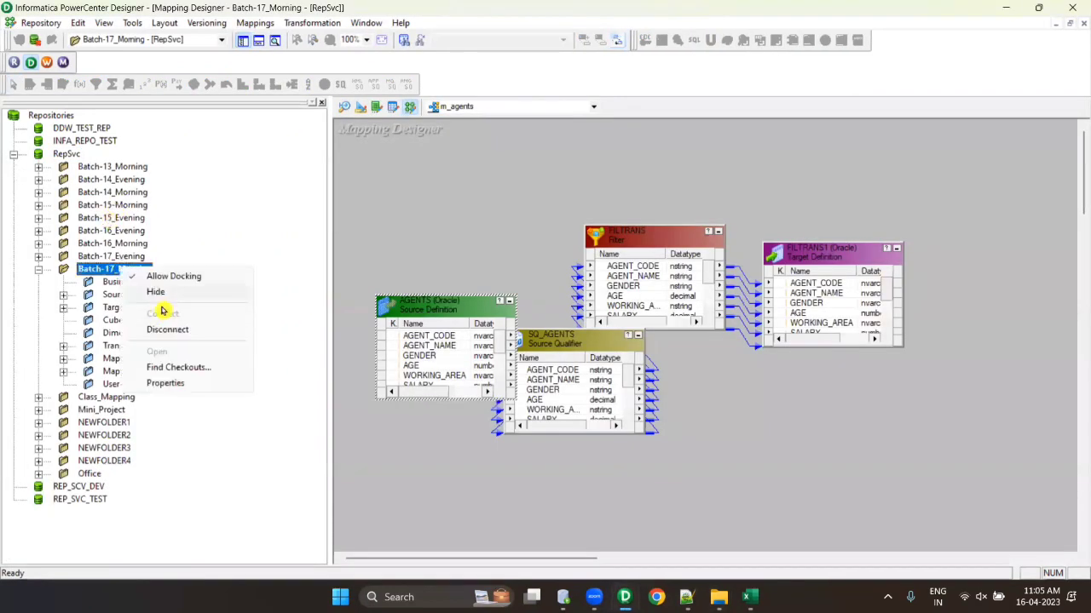
pyautogui.click(170, 329)
pyautogui.rightClick(111, 270)
pyautogui.click(174, 351)
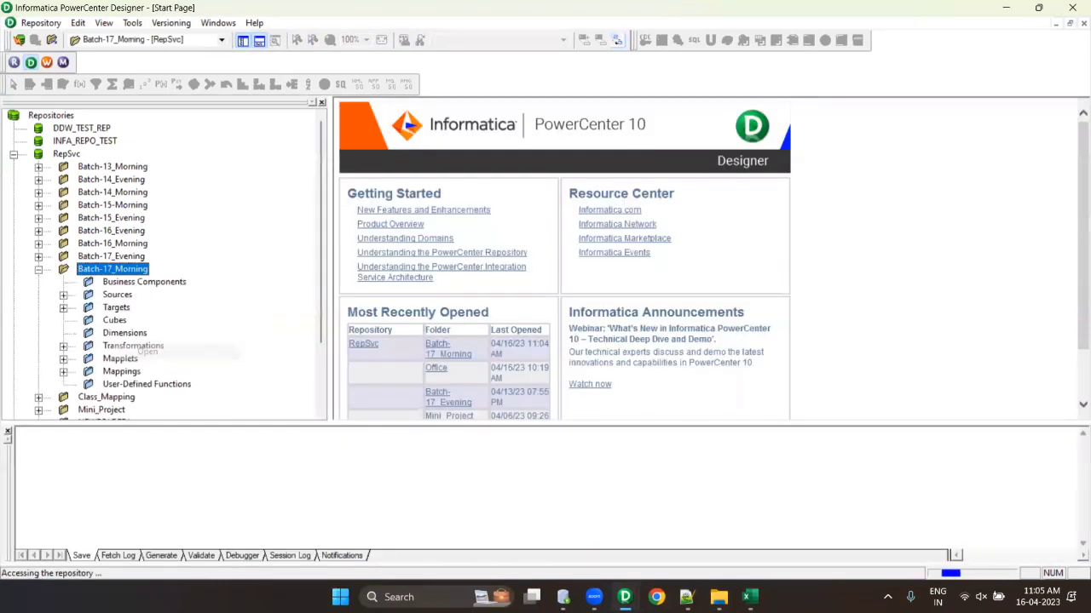
# - Arrange m_agents in one row and review FILTRANS's ports without changing them
pyautogui.rightClick(443, 167)
pyautogui.click(499, 253)
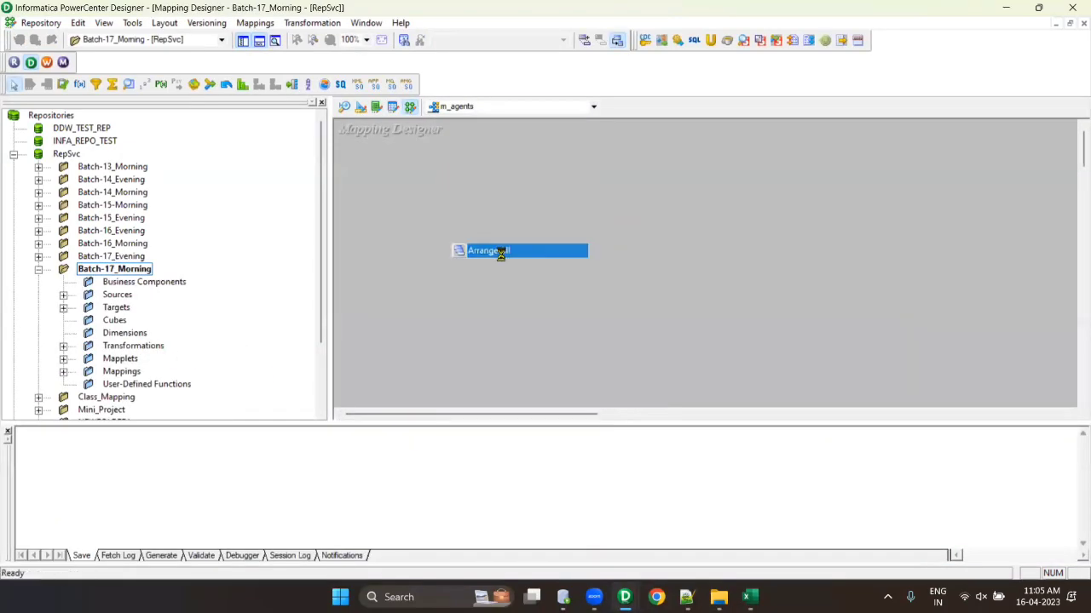
pyautogui.moveTo(535, 416); pyautogui.dragTo(672, 423)
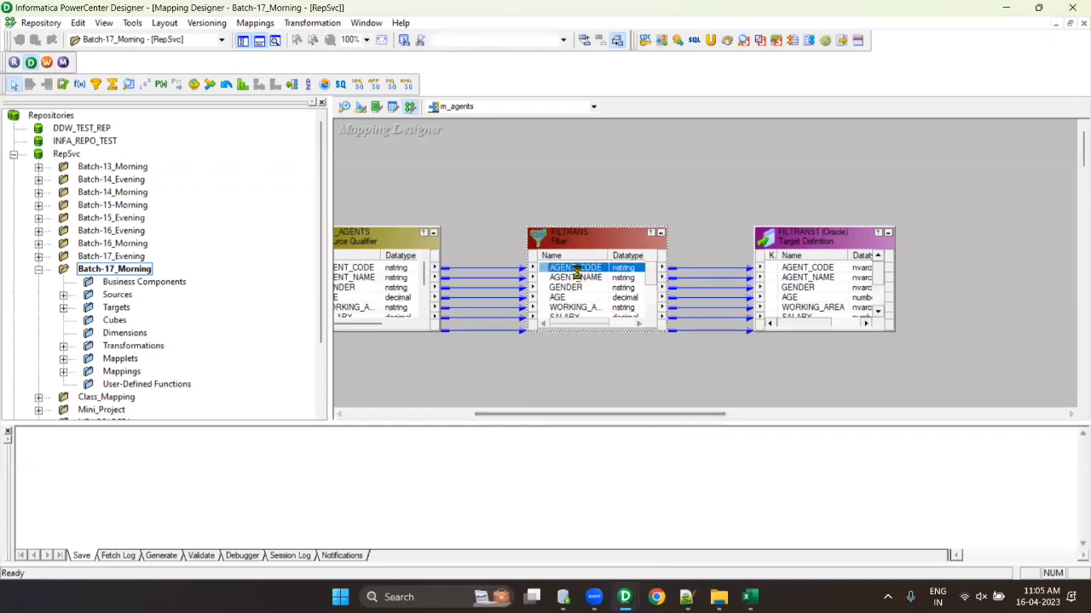
pyautogui.doubleClick(611, 238)
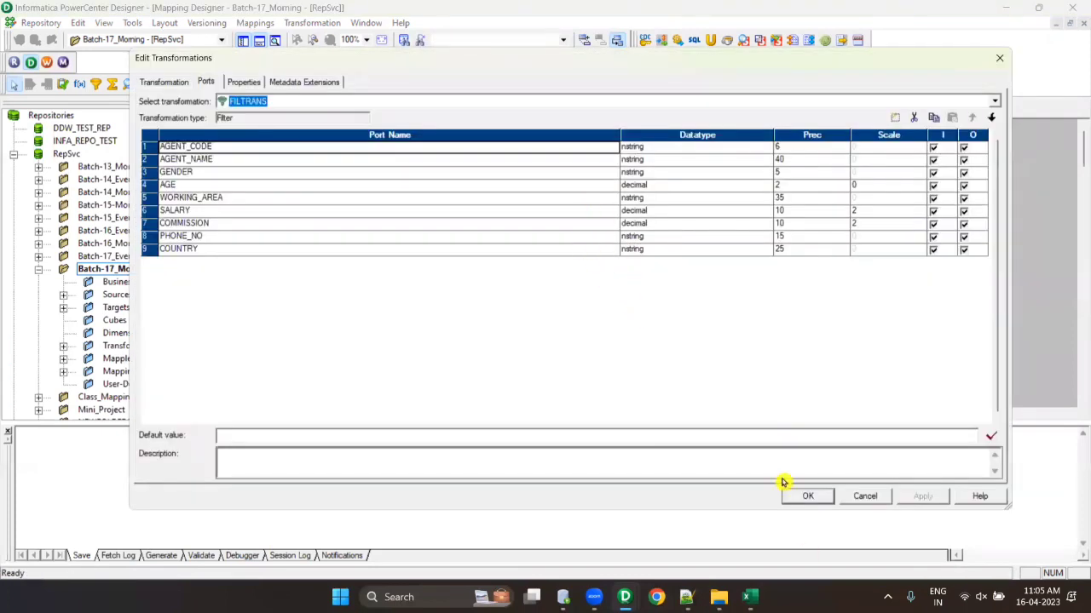
pyautogui.click(804, 497)
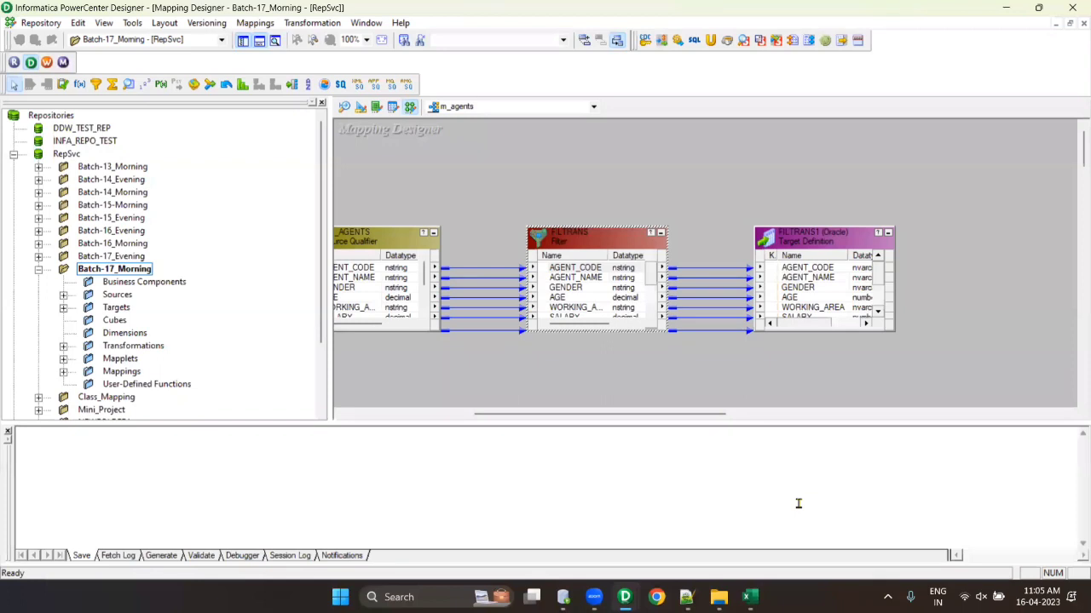
# - Check in the m_agents mapping from the Mappings folder
pyautogui.click(135, 281)
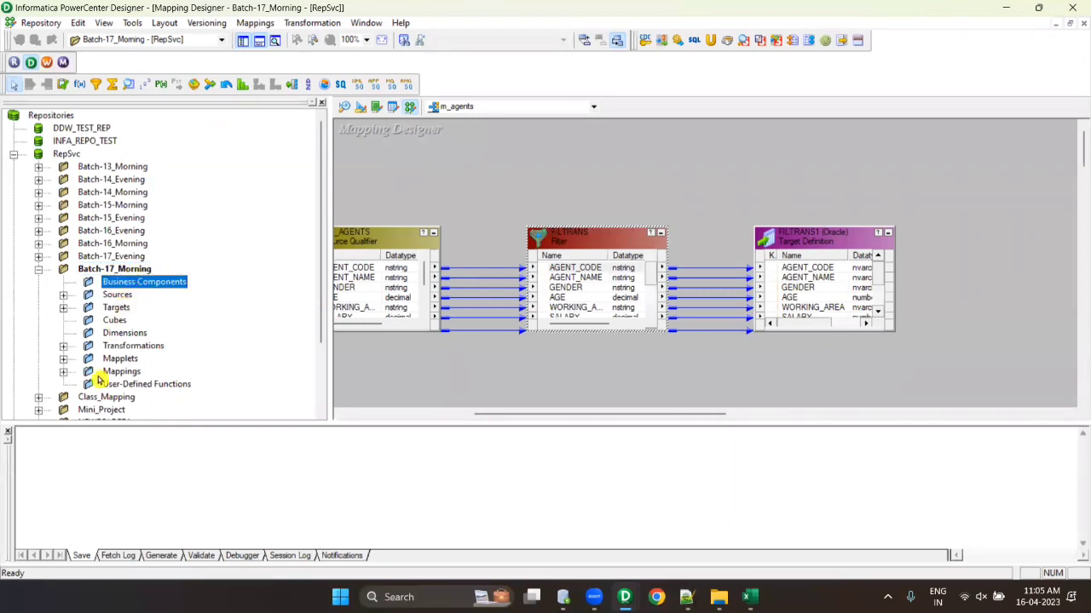
pyautogui.click(63, 372)
pyautogui.click(158, 372)
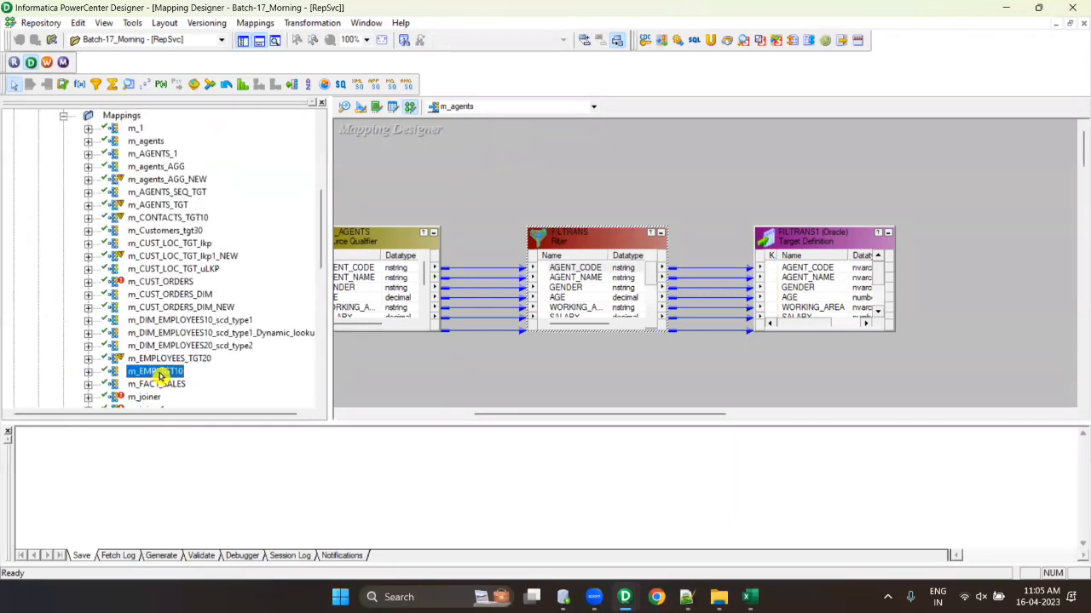
pyautogui.click(206, 23)
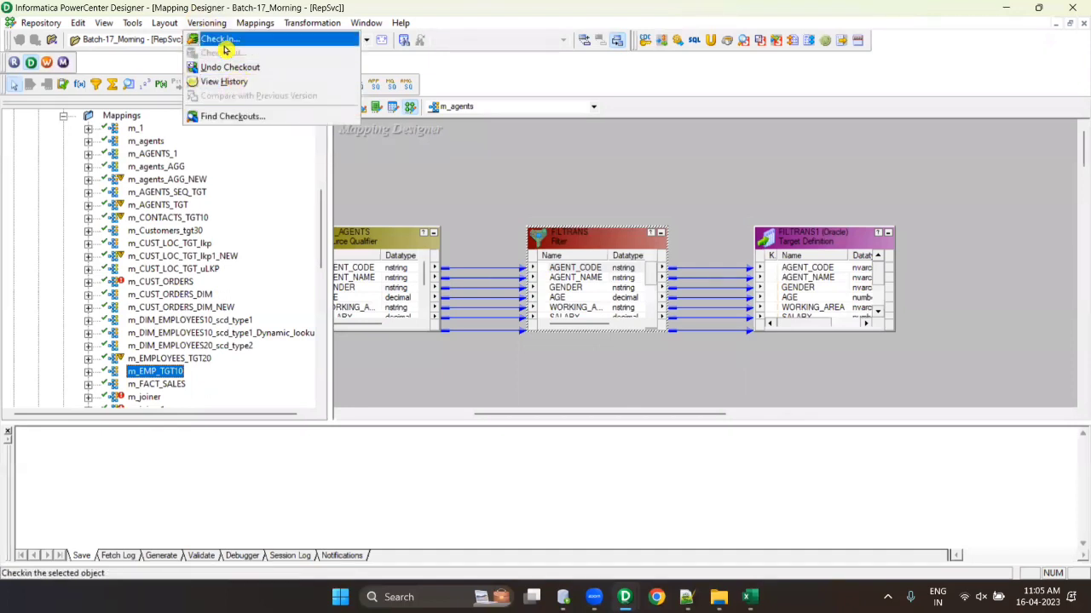
pyautogui.click(426, 177)
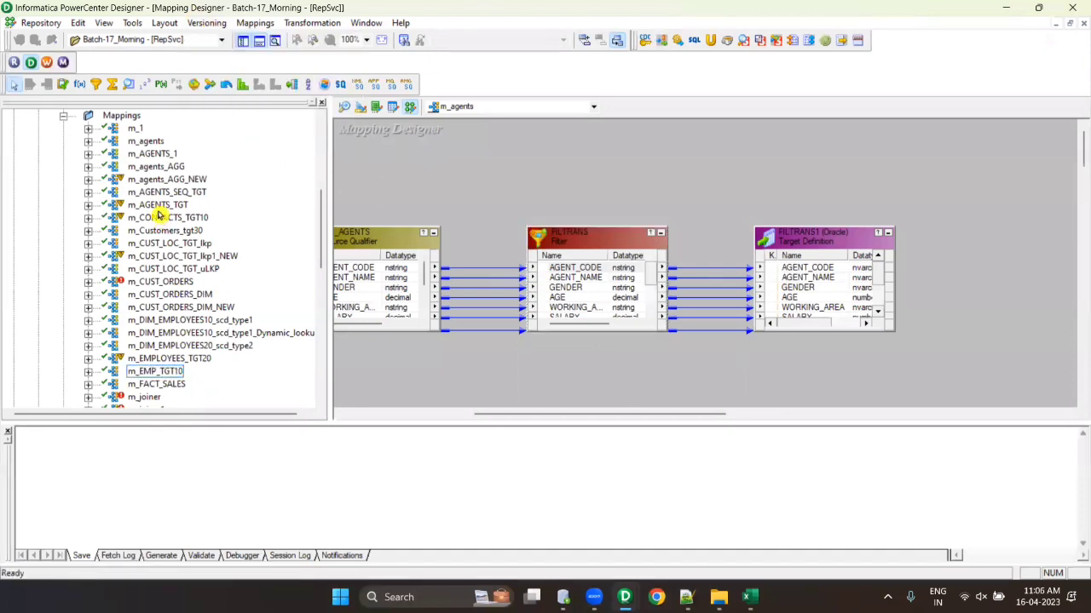
# - Close the output window, collapse Batch-17_Morning and bring up the RepSvc repository options
pyautogui.click(259, 40)
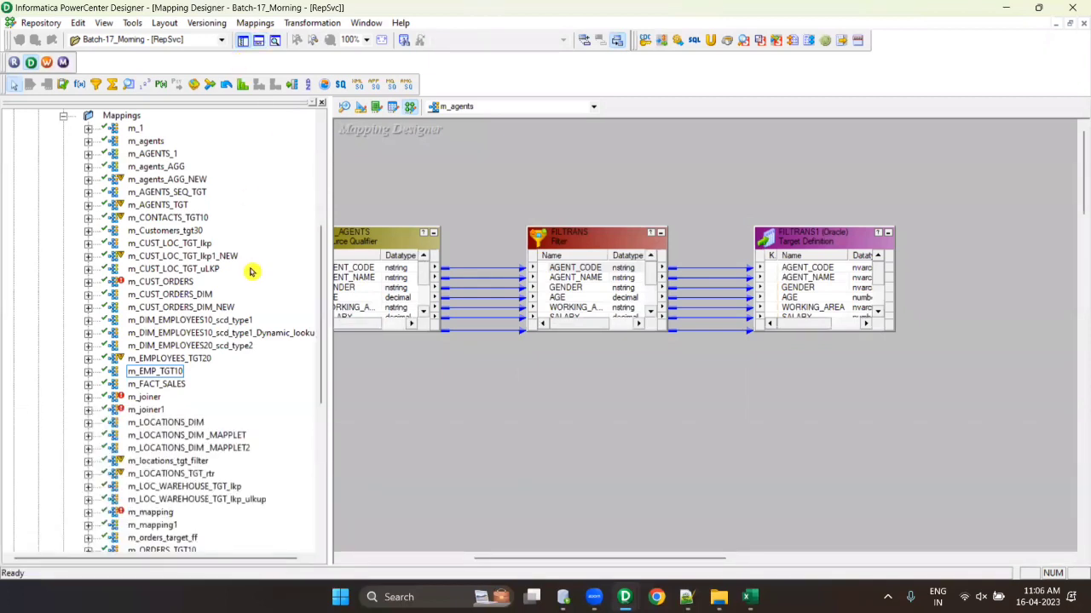
pyautogui.scroll(7, 250, 271)
pyautogui.click(39, 269)
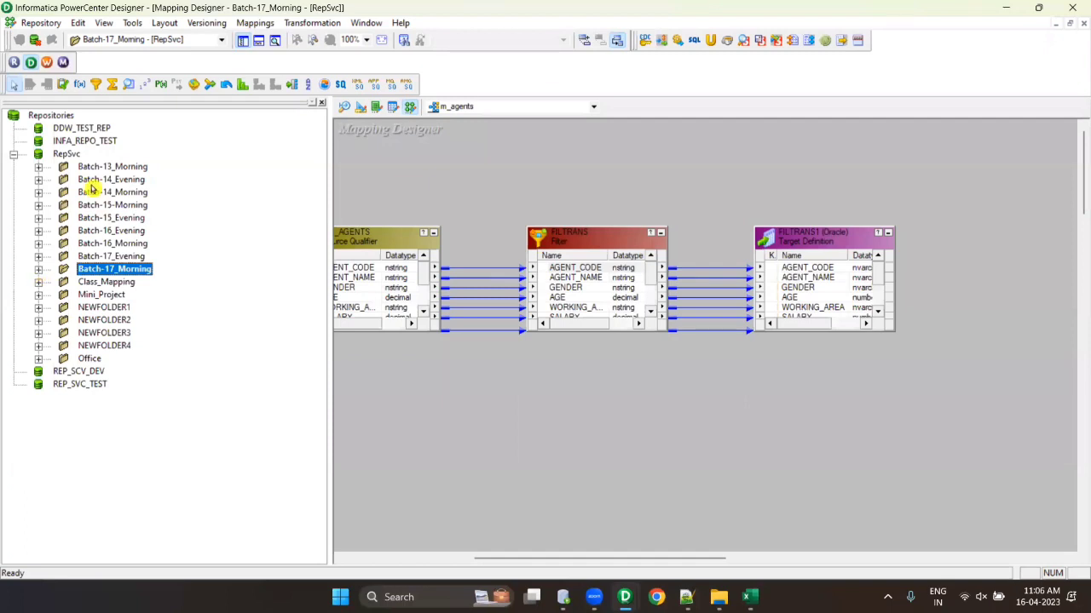
pyautogui.rightClick(65, 154)
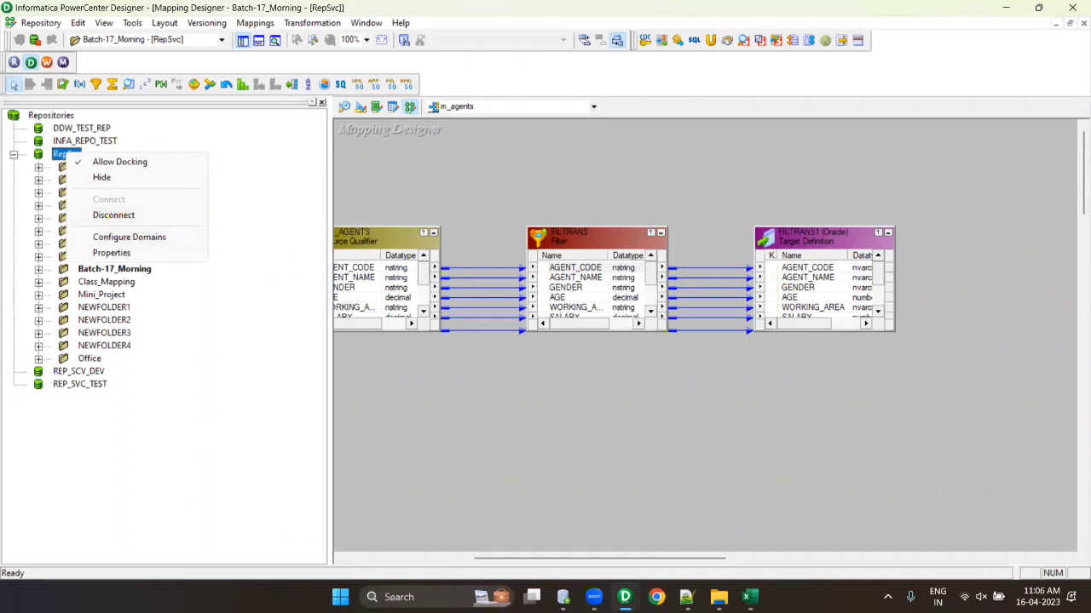
# - Re-enable Allow Docking and dock the repository navigator back at the left
pyautogui.press('super+r')
pyautogui.click(119, 161)
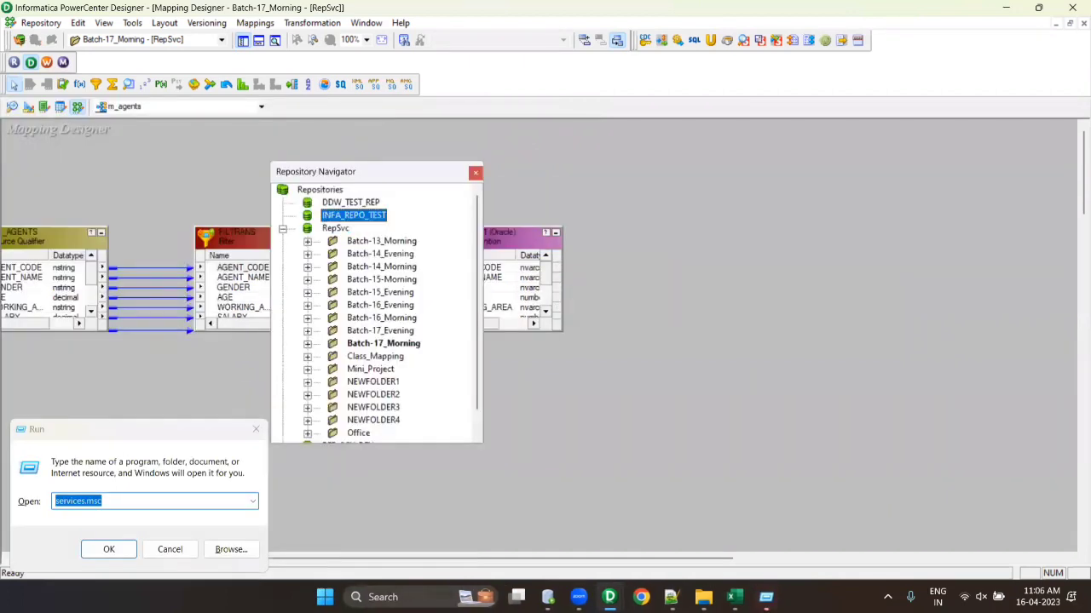
pyautogui.rightClick(418, 202)
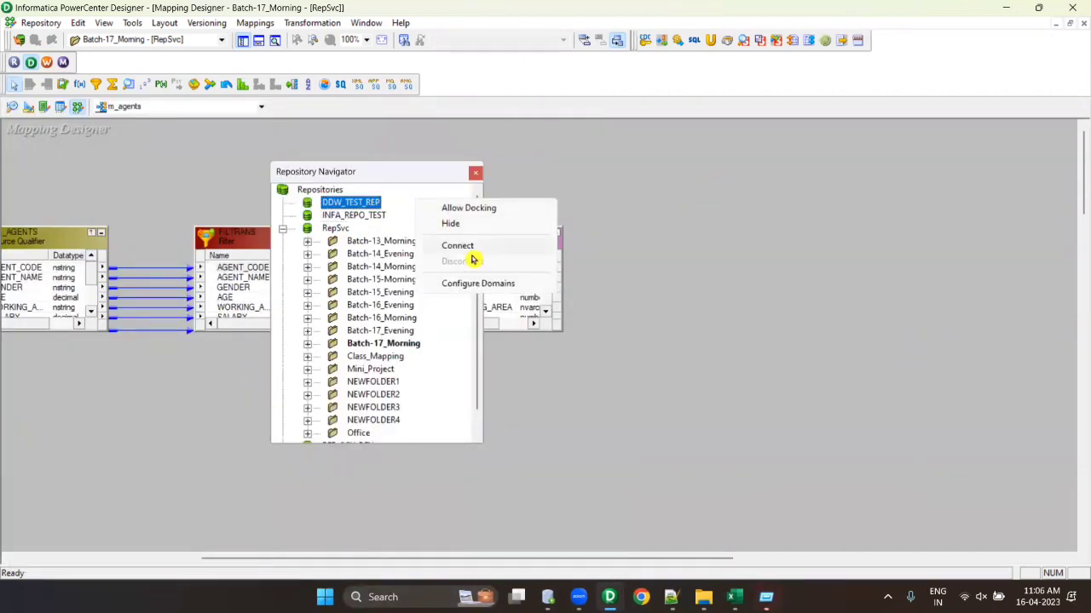
pyautogui.click(463, 209)
pyautogui.doubleClick(376, 177)
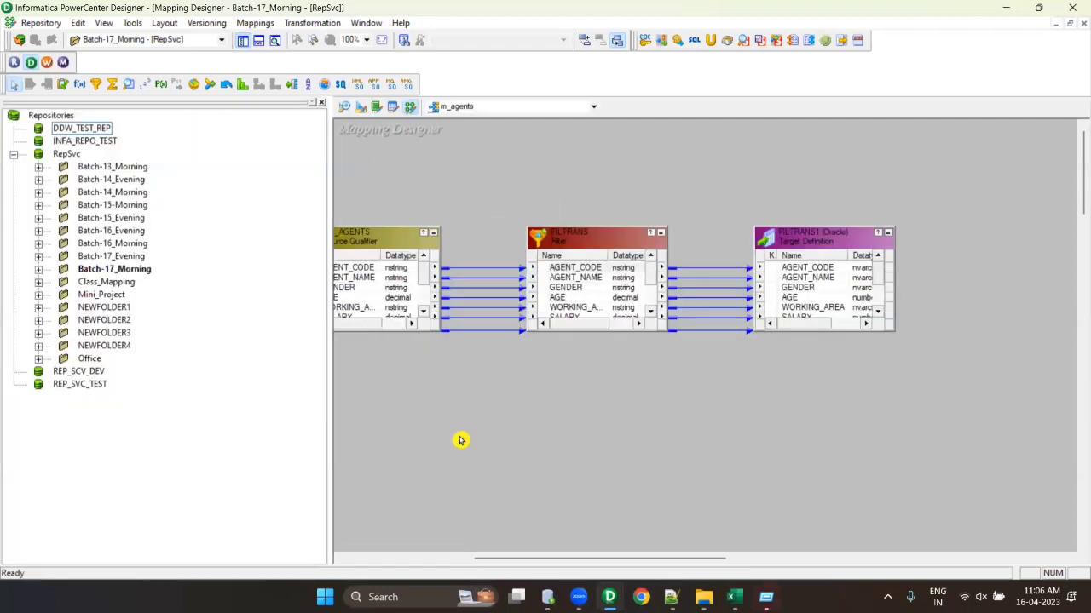
# - Launch Paint from the Run box with mspaint
pyautogui.press('super+r')
pyautogui.write('mspaint')
pyautogui.press('Return')
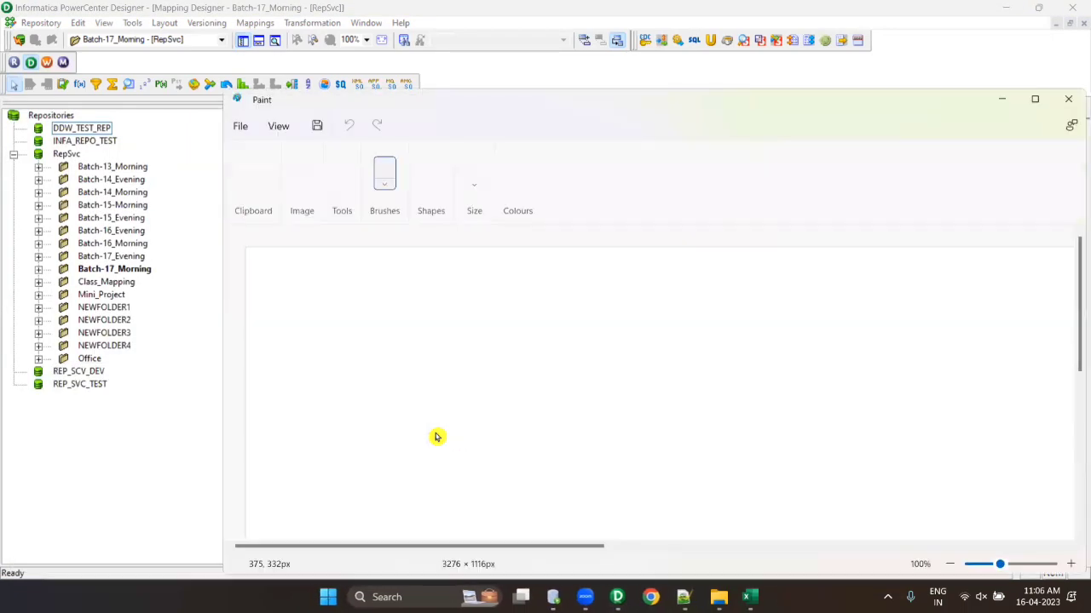
# - Maximize Paint and draw a tall rectangle on the left of the canvas
pyautogui.doubleClick(491, 101)
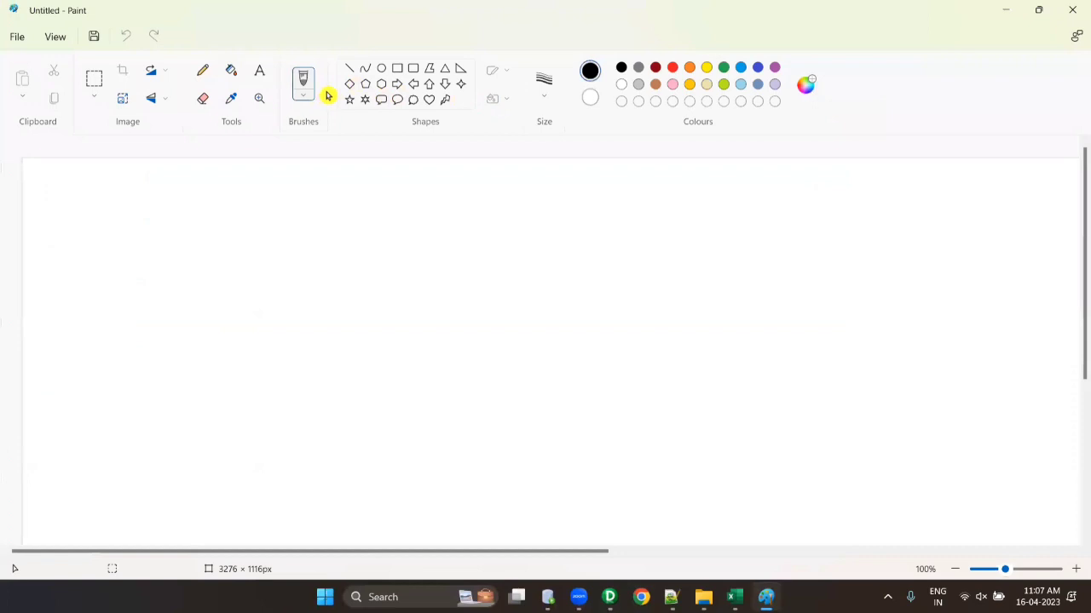
pyautogui.click(397, 68)
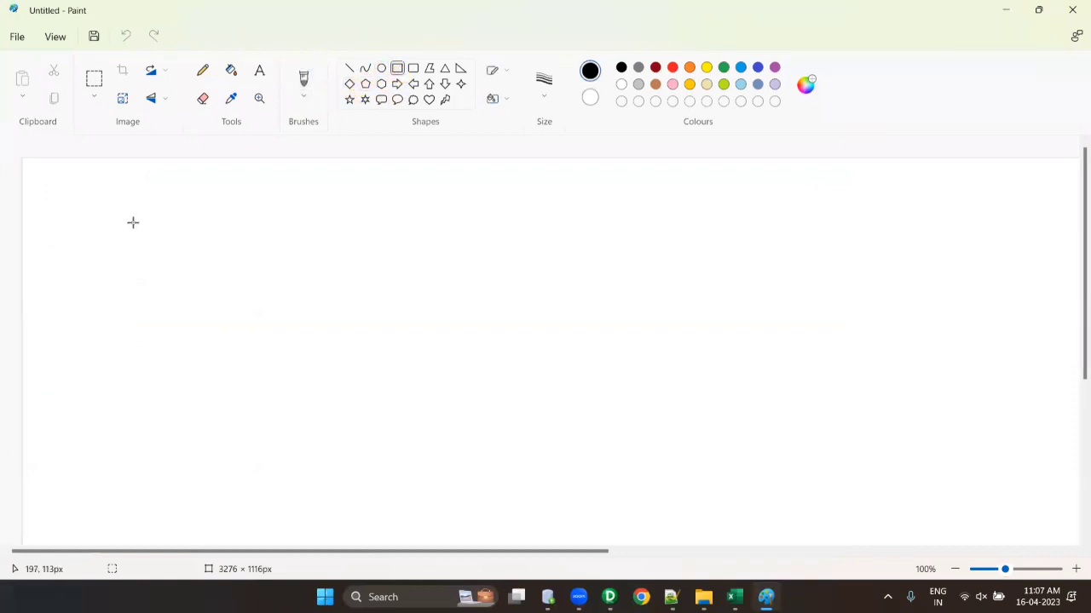
pyautogui.moveTo(127, 223); pyautogui.dragTo(331, 462)
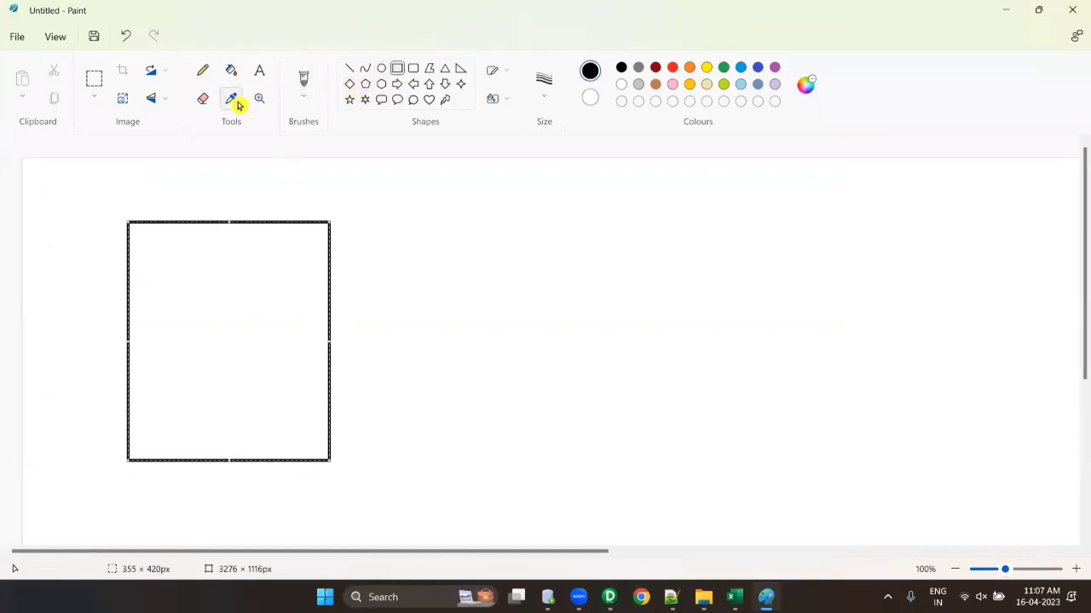
# - Label the rectangle 'informatica server' and 'some remote sytem'
pyautogui.click(259, 70)
pyautogui.moveTo(151, 239); pyautogui.dragTo(255, 294)
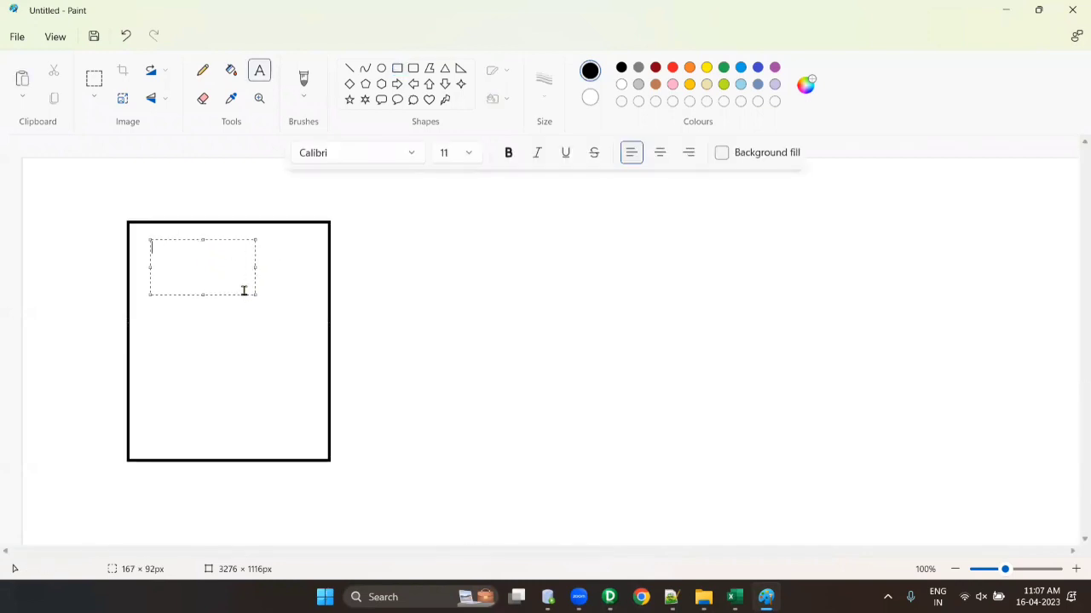
pyautogui.write('informatica server')
pyautogui.moveTo(255, 268); pyautogui.dragTo(285, 267)
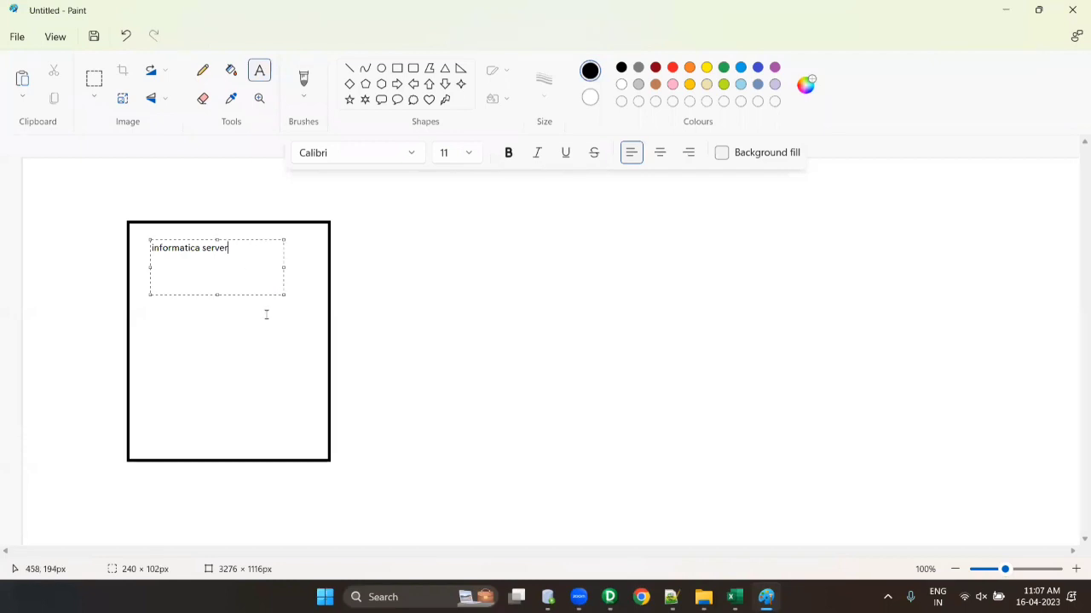
pyautogui.click(266, 315)
pyautogui.moveTo(149, 270); pyautogui.dragTo(313, 355)
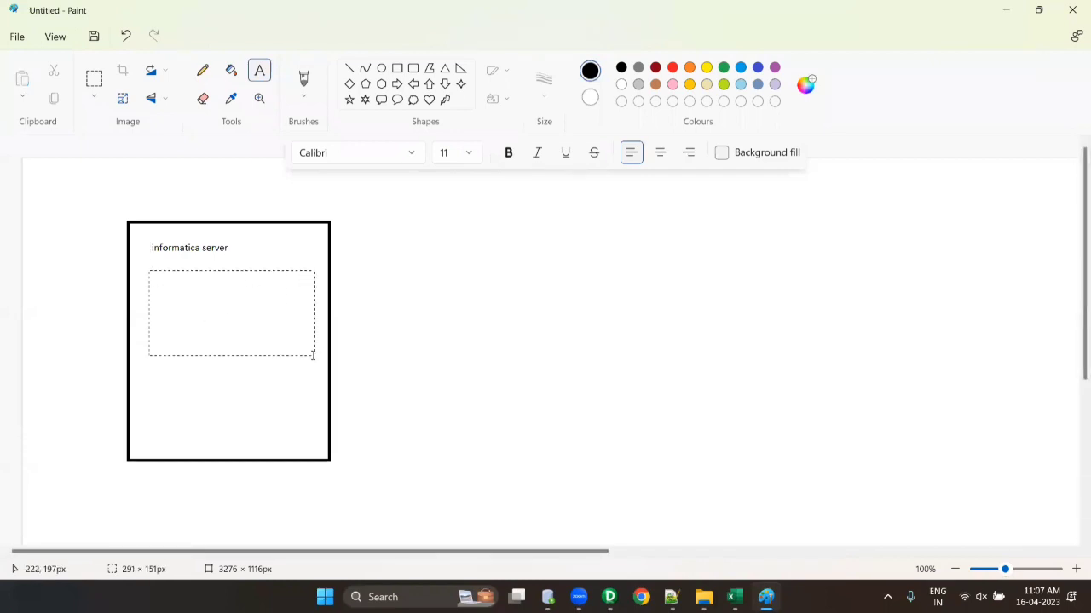
pyautogui.write('som')
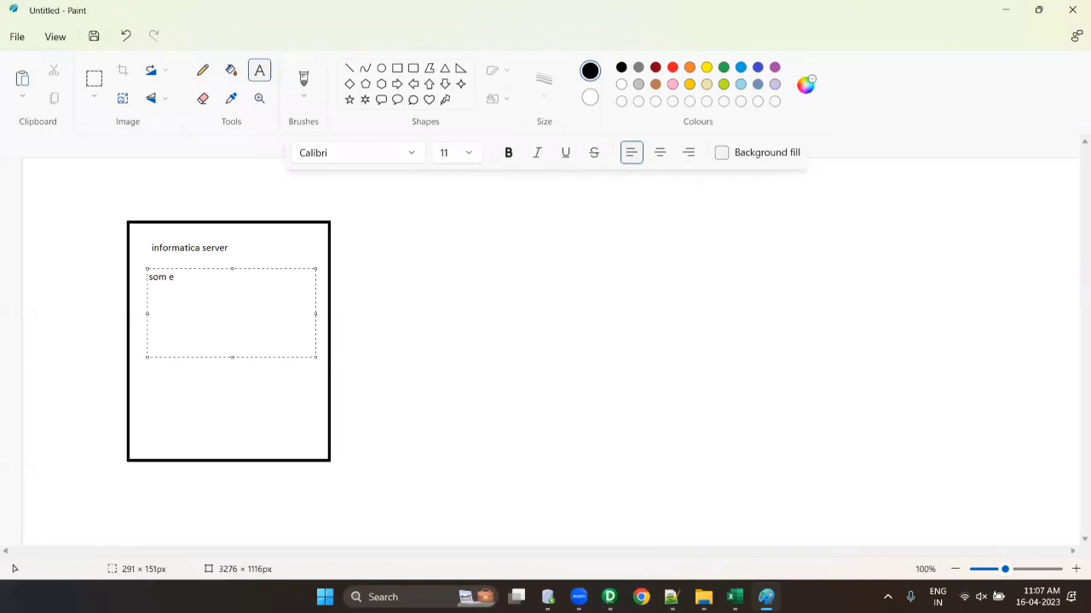
pyautogui.write('e remote sytem')
pyautogui.press('BackSpace')
pyautogui.click(682, 460)
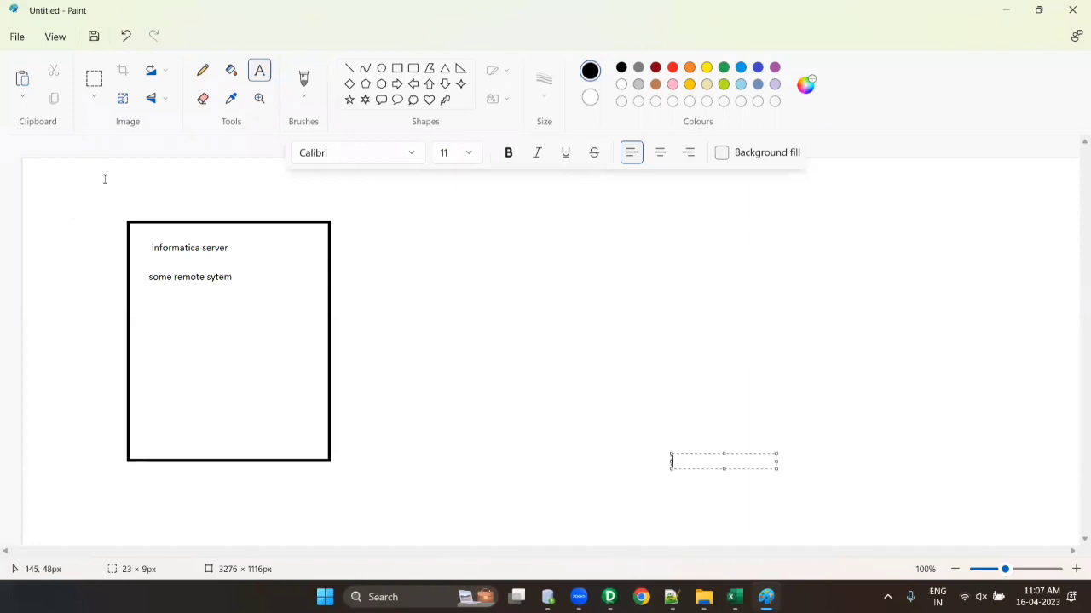
# - Write 'realtime' above the rectangle
pyautogui.moveTo(130, 171); pyautogui.dragTo(267, 214)
pyautogui.write('realtime')
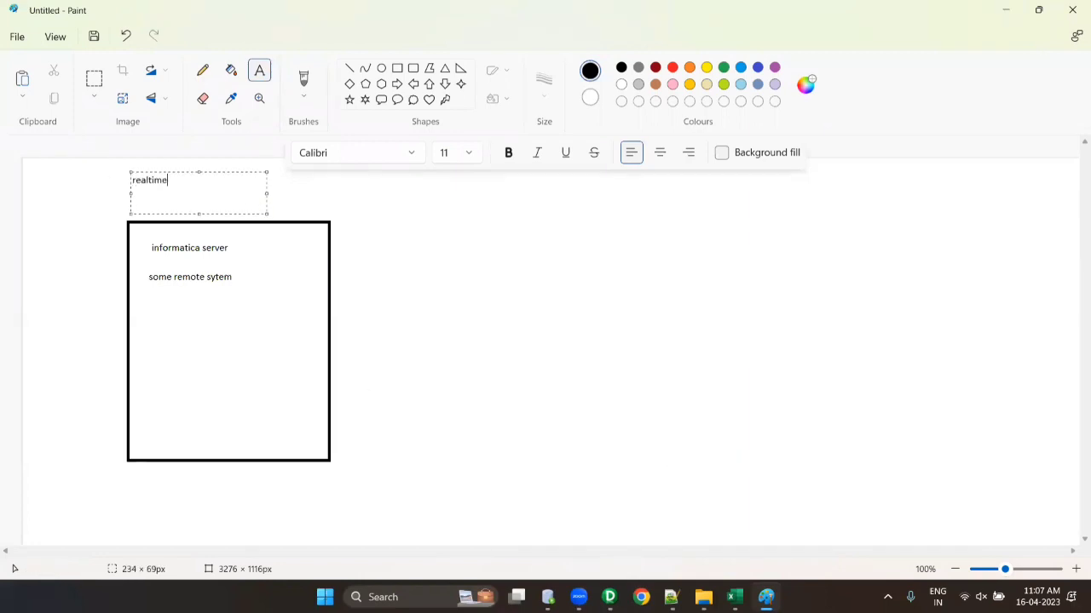
pyautogui.click(581, 324)
pyautogui.click(507, 263)
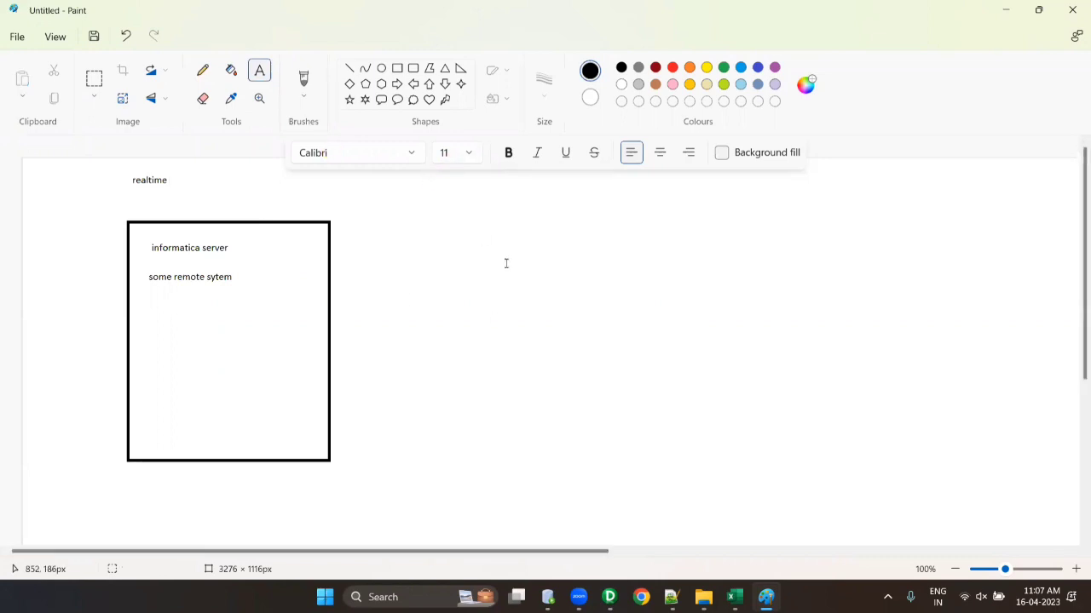
pyautogui.click(398, 68)
# - Draw six small boxes right of and below the server rectangle, undoing one misplaced box
pyautogui.moveTo(571, 188)
pyautogui.mouseDown()
pyautogui.moveTo(689, 253)
pyautogui.moveTo(656, 244)
pyautogui.mouseUp()
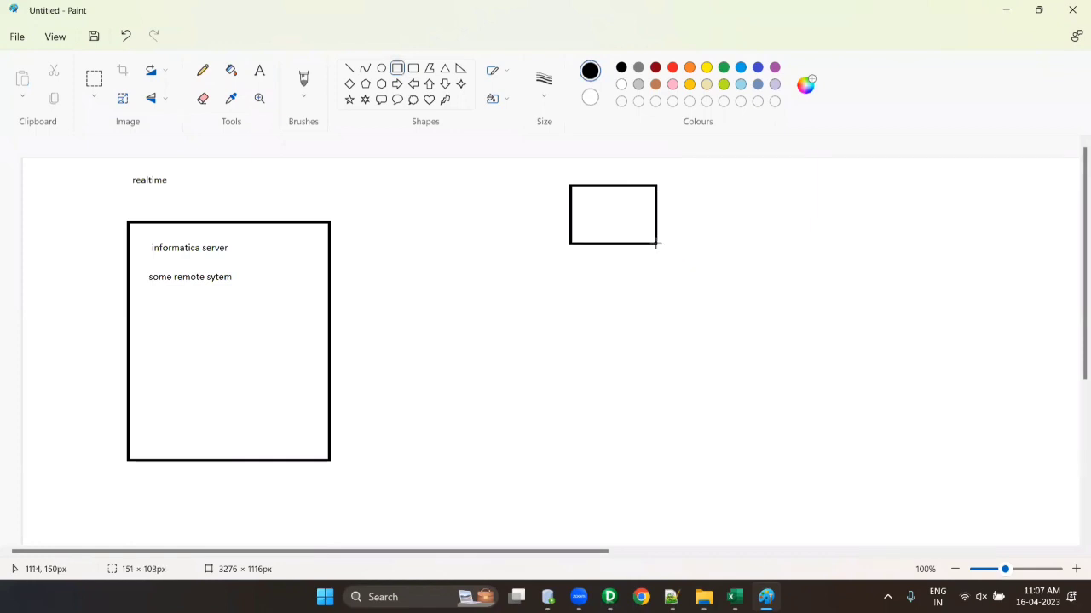
pyautogui.moveTo(578, 260); pyautogui.dragTo(666, 319)
pyautogui.moveTo(588, 336); pyautogui.dragTo(679, 400)
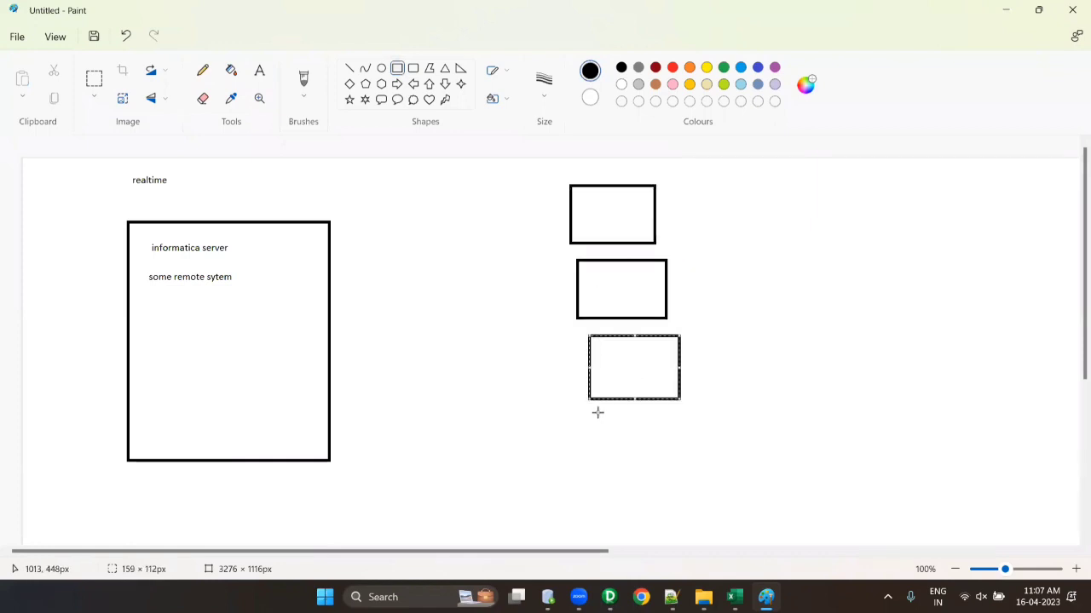
pyautogui.moveTo(597, 413); pyautogui.dragTo(684, 458)
pyautogui.moveTo(609, 466); pyautogui.dragTo(674, 517)
pyautogui.moveTo(742, 461); pyautogui.dragTo(819, 526)
pyautogui.hotkey('ctrl', 'z')
pyautogui.moveTo(466, 477); pyautogui.dragTo(550, 537)
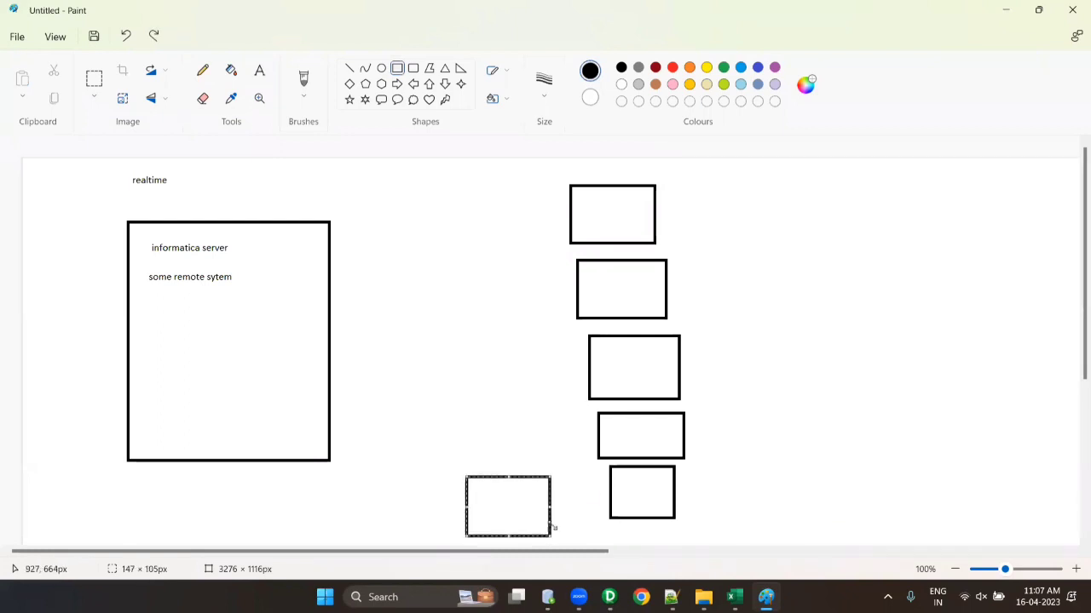
# - Connect each of the six small boxes to the server rectangle with a straight line
pyautogui.click(349, 68)
pyautogui.moveTo(569, 213); pyautogui.dragTo(332, 296)
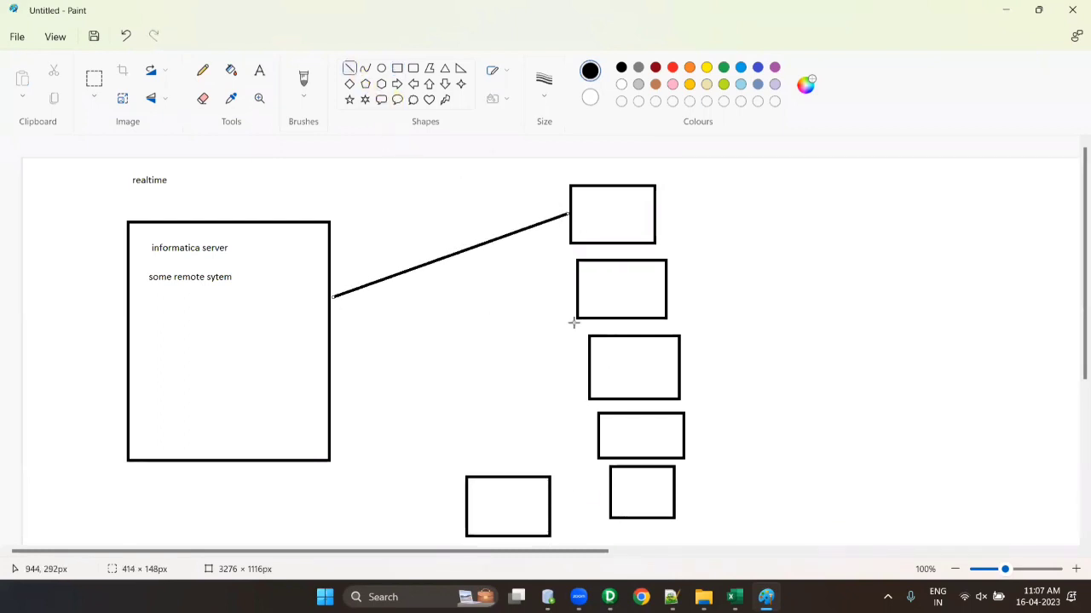
pyautogui.moveTo(577, 298); pyautogui.dragTo(328, 296)
pyautogui.moveTo(593, 373)
pyautogui.mouseDown()
pyautogui.moveTo(372, 329)
pyautogui.moveTo(330, 298)
pyautogui.moveTo(350, 311)
pyautogui.mouseUp()
pyautogui.moveTo(597, 438)
pyautogui.mouseDown()
pyautogui.moveTo(348, 324)
pyautogui.moveTo(332, 304)
pyautogui.mouseUp()
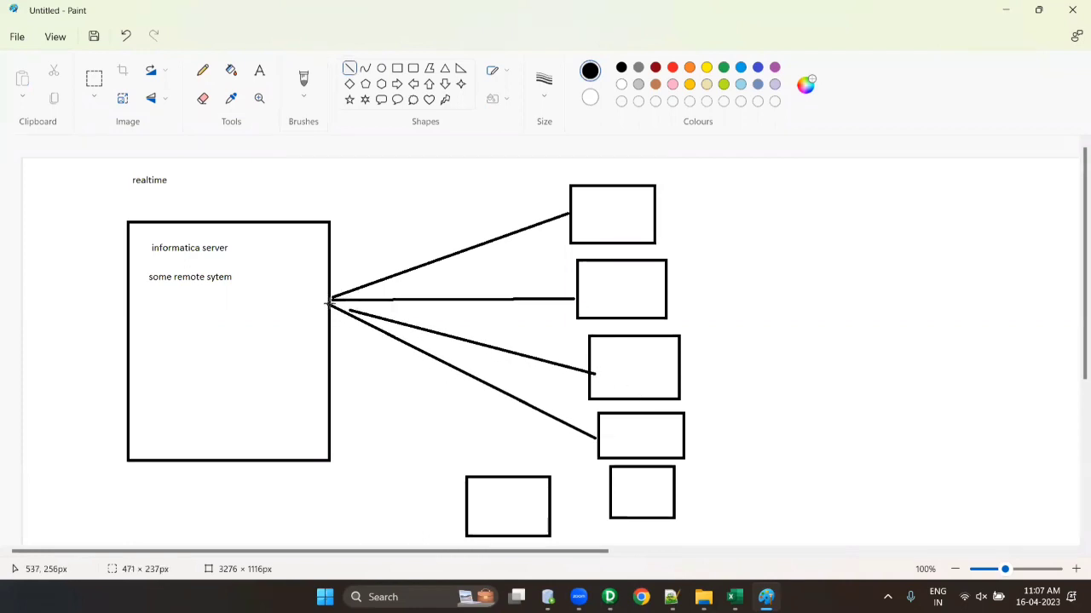
pyautogui.moveTo(615, 489)
pyautogui.mouseDown()
pyautogui.moveTo(336, 329)
pyautogui.moveTo(331, 300)
pyautogui.mouseUp()
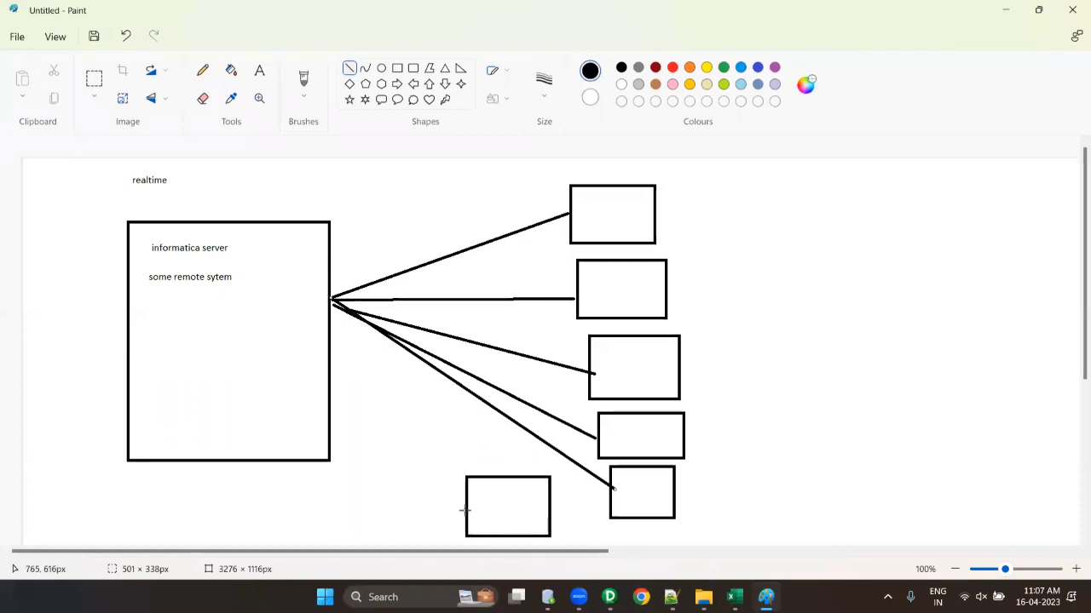
pyautogui.moveTo(467, 506); pyautogui.dragTo(334, 298)
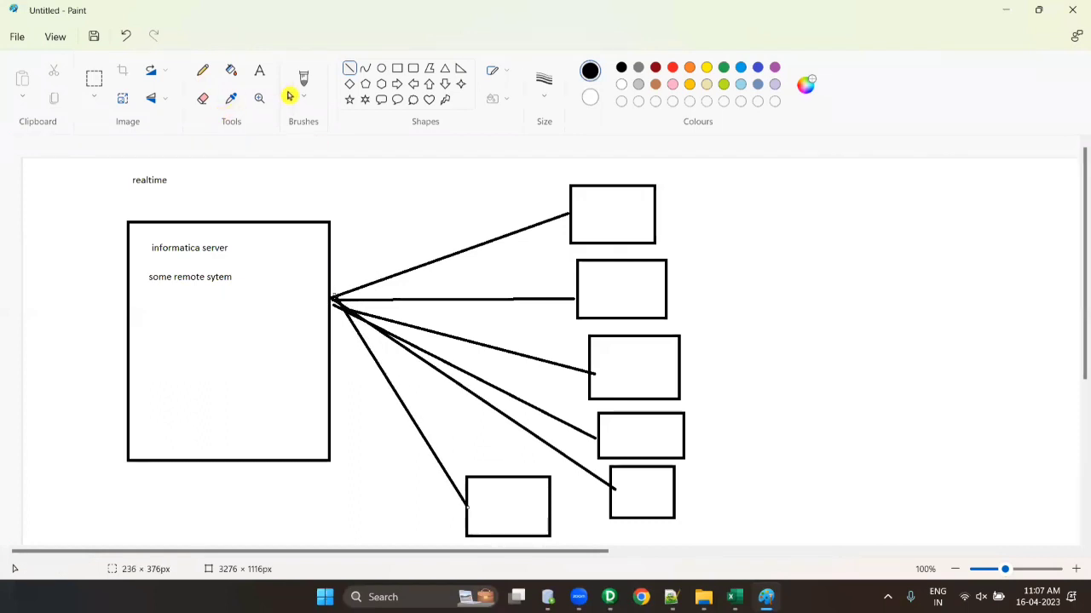
pyautogui.click(261, 71)
# - Write 'informatica client' on two lines in the top box and copy it
pyautogui.moveTo(586, 195); pyautogui.dragTo(688, 241)
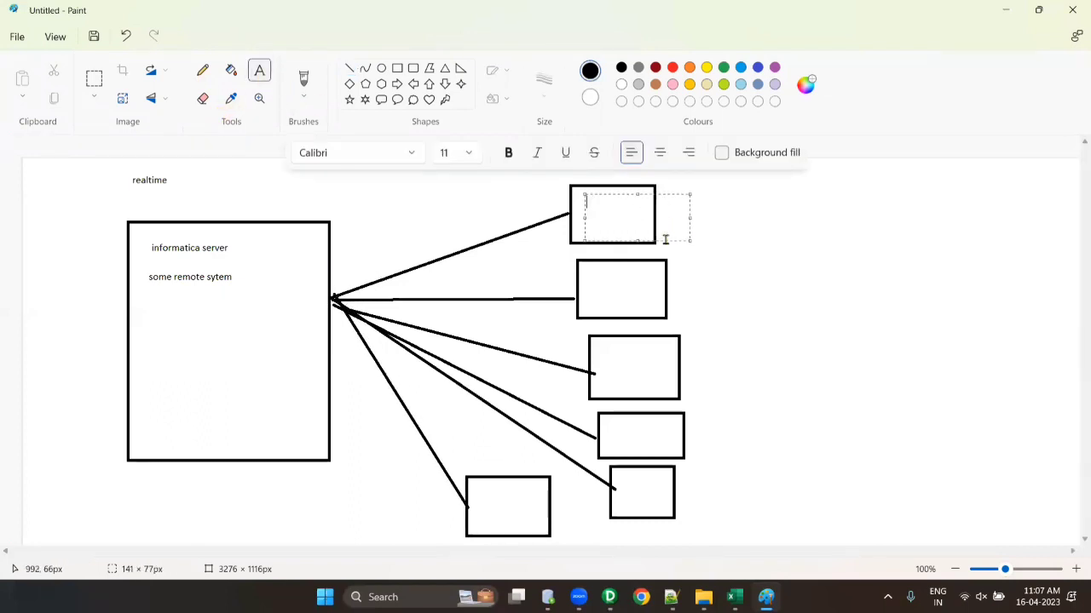
pyautogui.write('informatica')
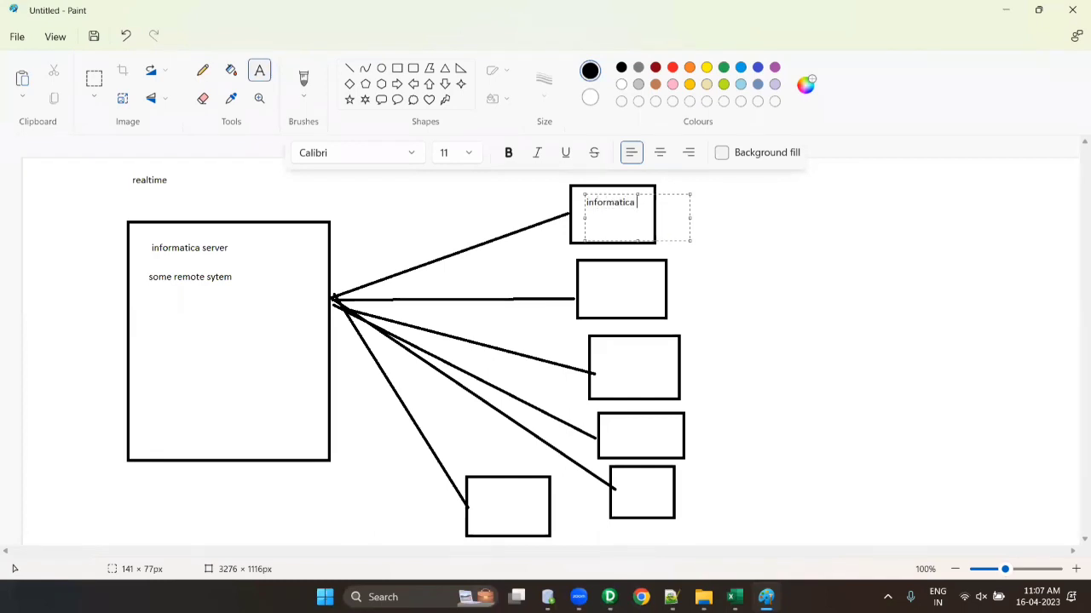
pyautogui.press('Return')
pyautogui.write('client')
pyautogui.hotkey('ctrl', 'a')
pyautogui.hotkey('ctrl', 'c')
# - Paste 'informatica client' into the remaining five small boxes
pyautogui.click(592, 272)
pyautogui.hotkey('ctrl', 'v')
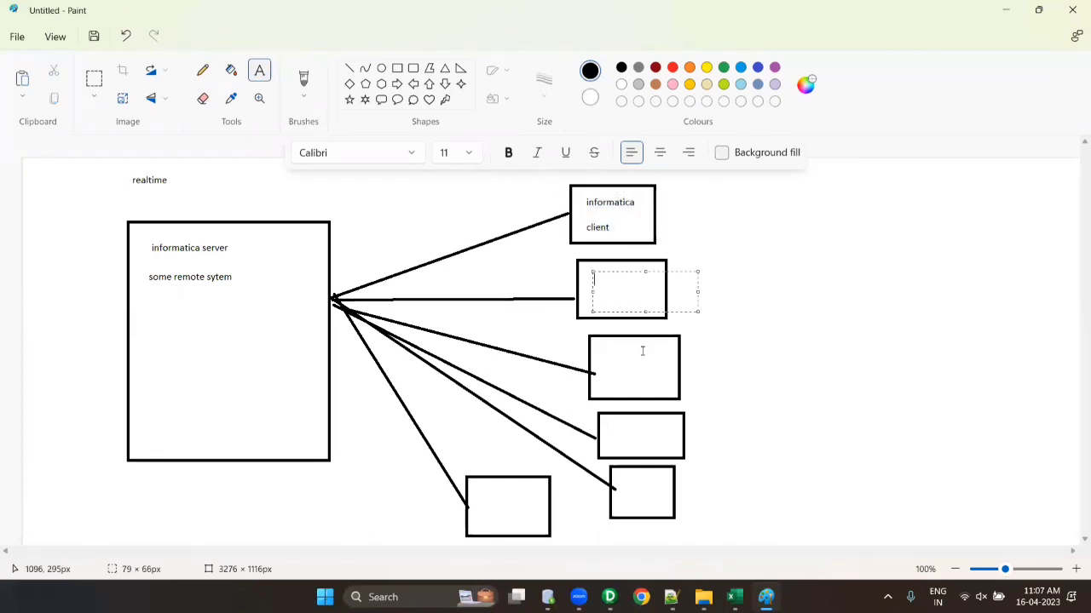
pyautogui.click(621, 354)
pyautogui.hotkey('ctrl', 'v')
pyautogui.click(614, 424)
pyautogui.hotkey('ctrl', 'v')
pyautogui.click(613, 478)
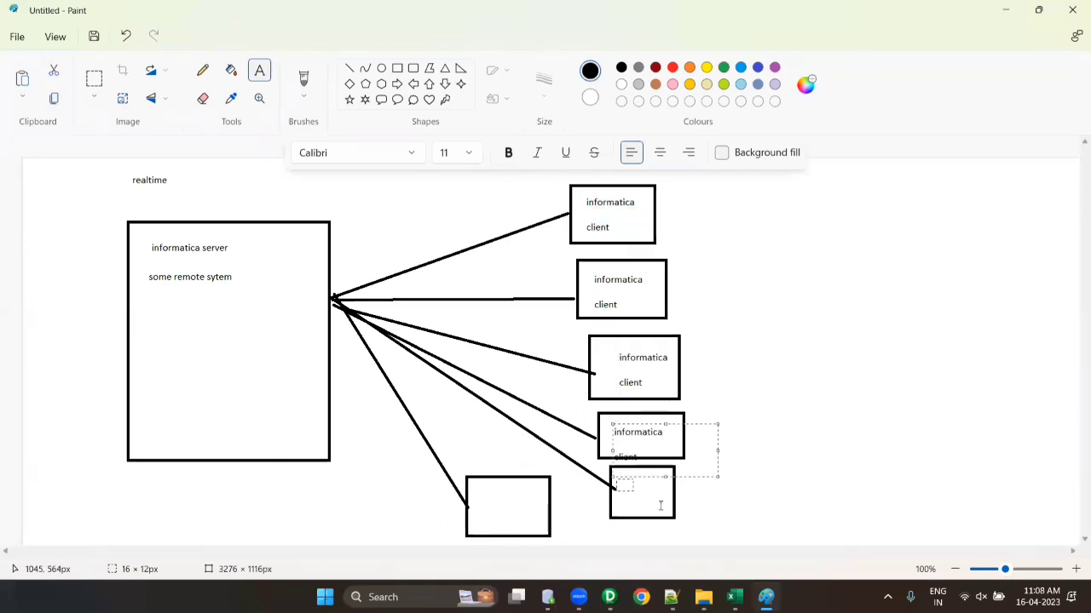
pyautogui.hotkey('ctrl', 'v')
pyautogui.click(479, 487)
pyautogui.hotkey('ctrl', 'v')
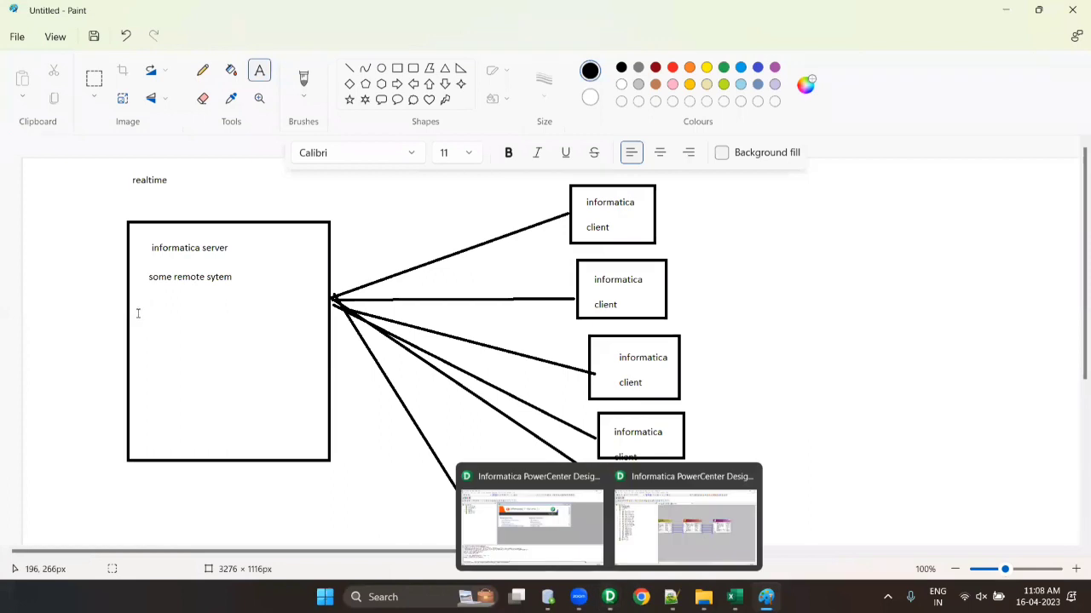
# - Write 'hostname' inside the server rectangle
pyautogui.moveTo(136, 311); pyautogui.dragTo(305, 362)
pyautogui.write('hostnm')
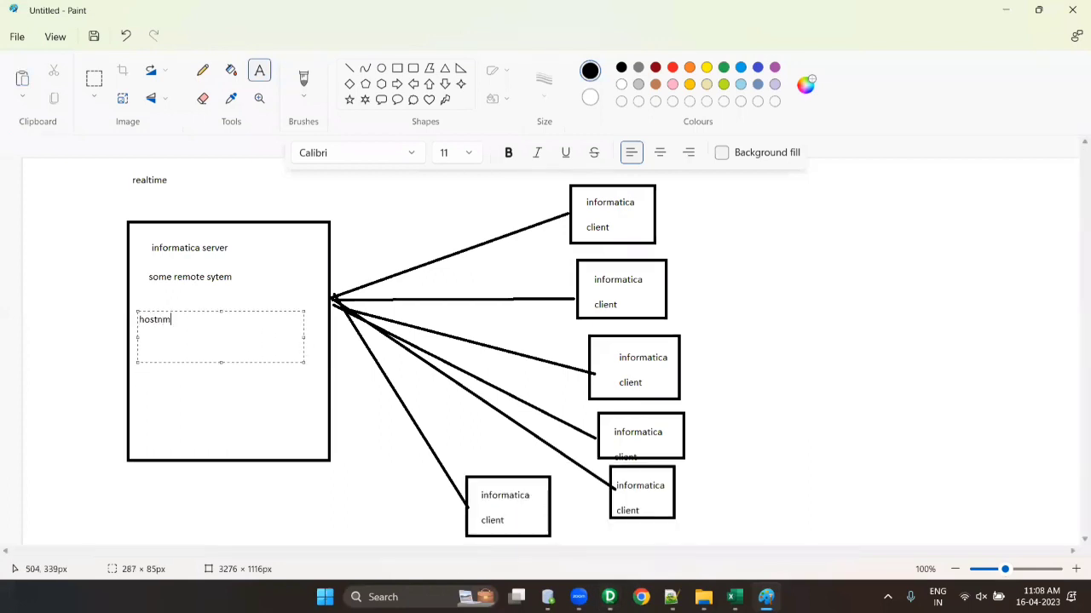
pyautogui.press('BackSpace')
pyautogui.press('BackSpace')
pyautogui.write('name')
pyautogui.click(712, 408)
# - Back in Designer, connect to the RepSvc repository with its password
pyautogui.moveTo(610, 596)
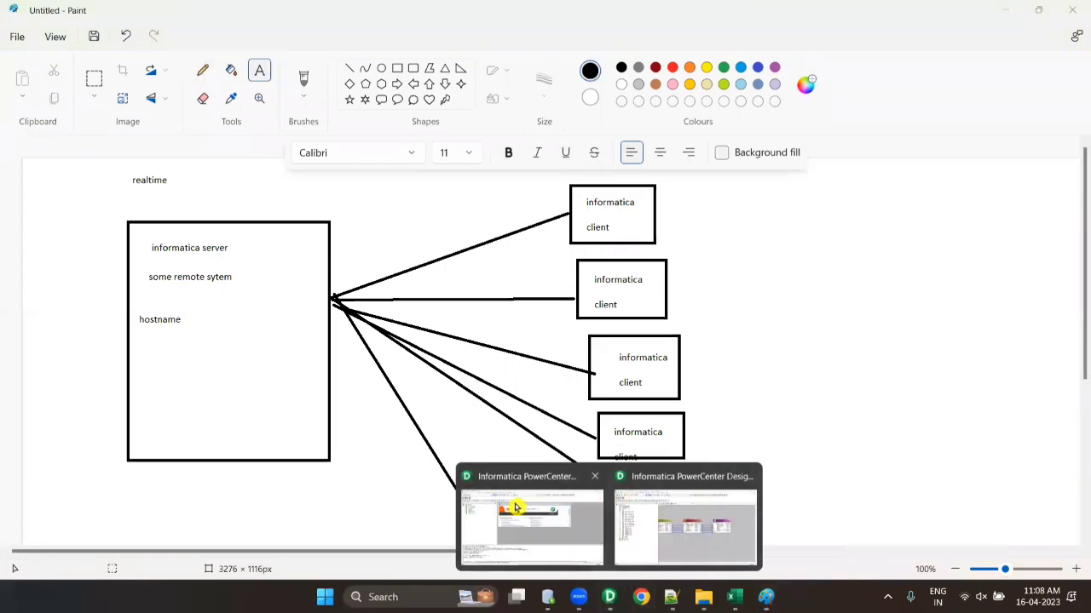
pyautogui.click(519, 504)
pyautogui.doubleClick(400, 111)
pyautogui.rightClick(66, 155)
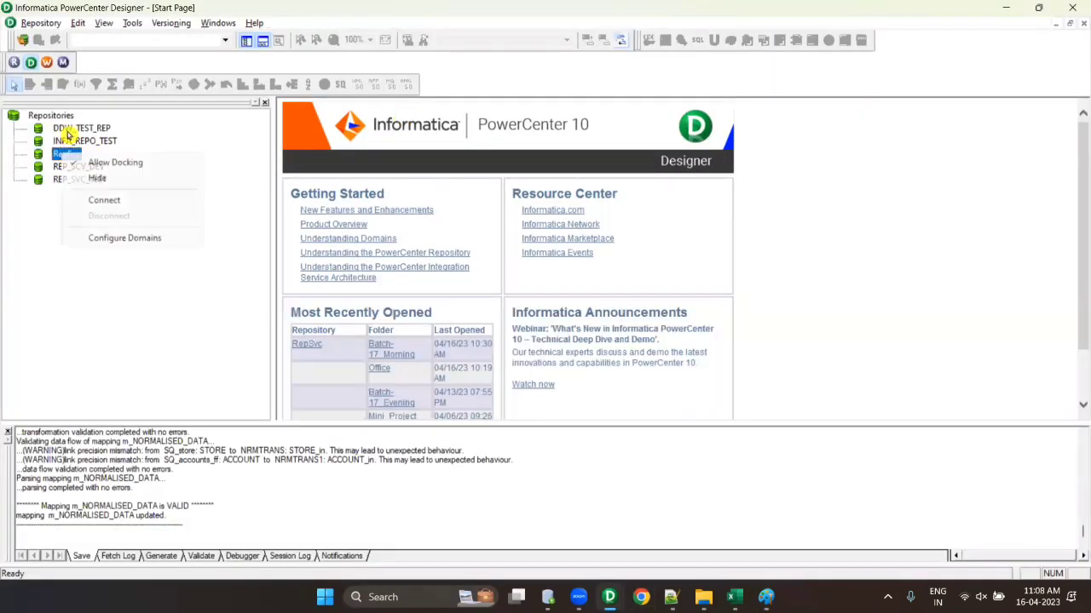
pyautogui.click(23, 43)
pyautogui.click(485, 314)
pyautogui.write('***')
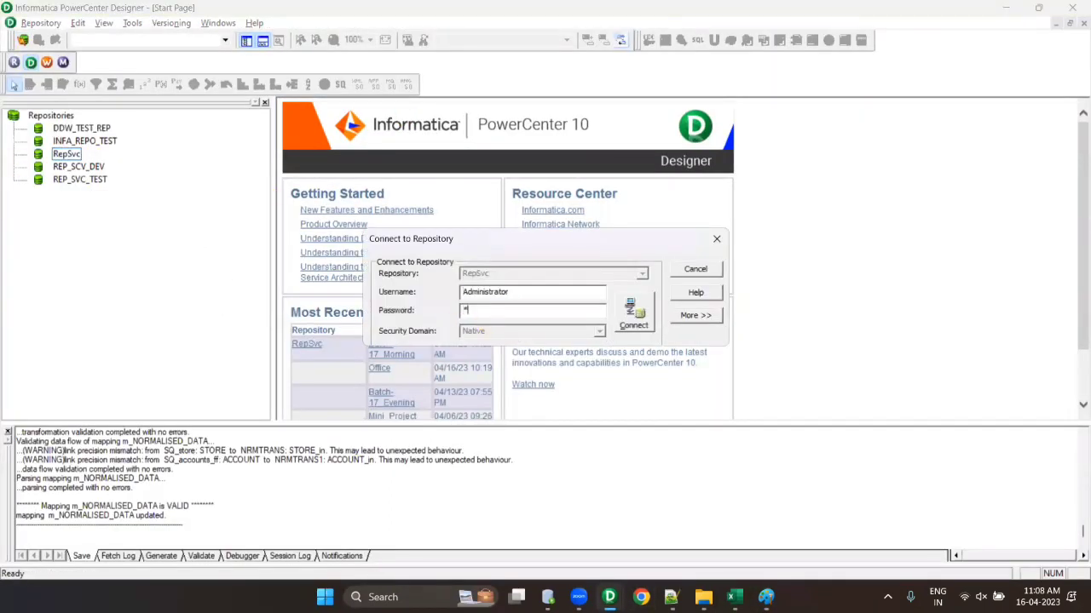
pyautogui.press('Return')
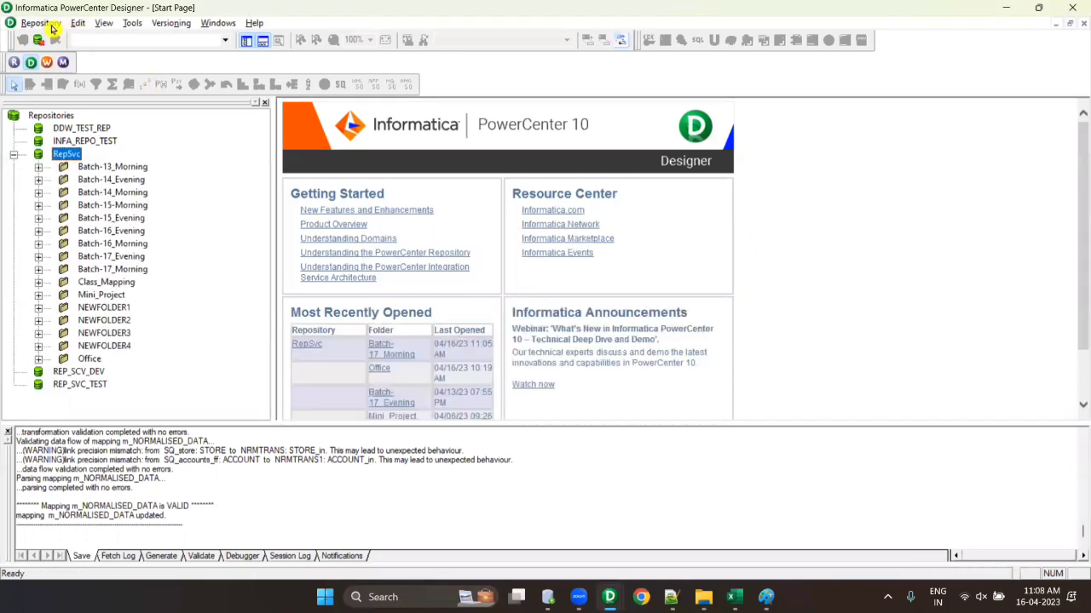
# - Open Configure Domains and edit the domain to view the gateway host on port 6005
pyautogui.click(40, 23)
pyautogui.click(74, 102)
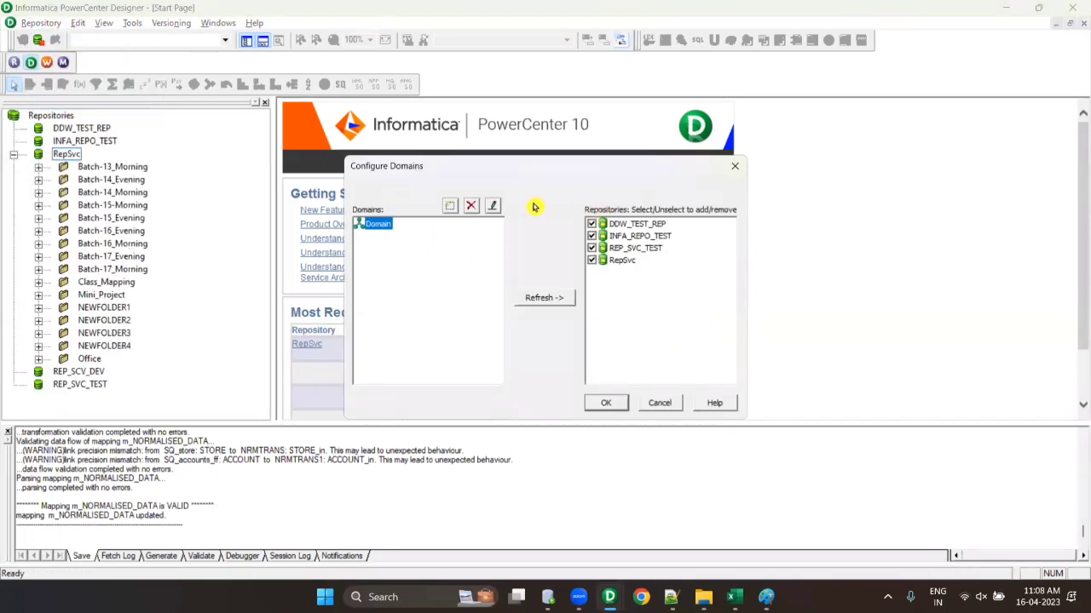
pyautogui.click(493, 207)
pyautogui.click(499, 281)
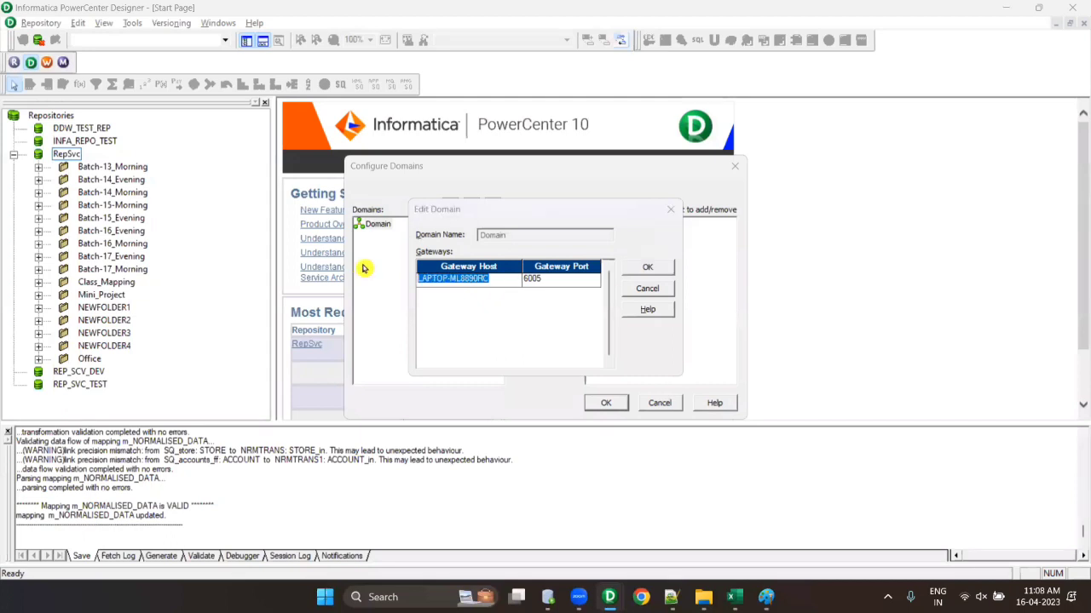
pyautogui.hotkey('alt', 'Tab')
# - Write '192.188.1.1' and 'port 6005' on separate lines under hostname, checking the port in the domain settings
pyautogui.moveTo(143, 339); pyautogui.dragTo(311, 401)
pyautogui.write('192.')
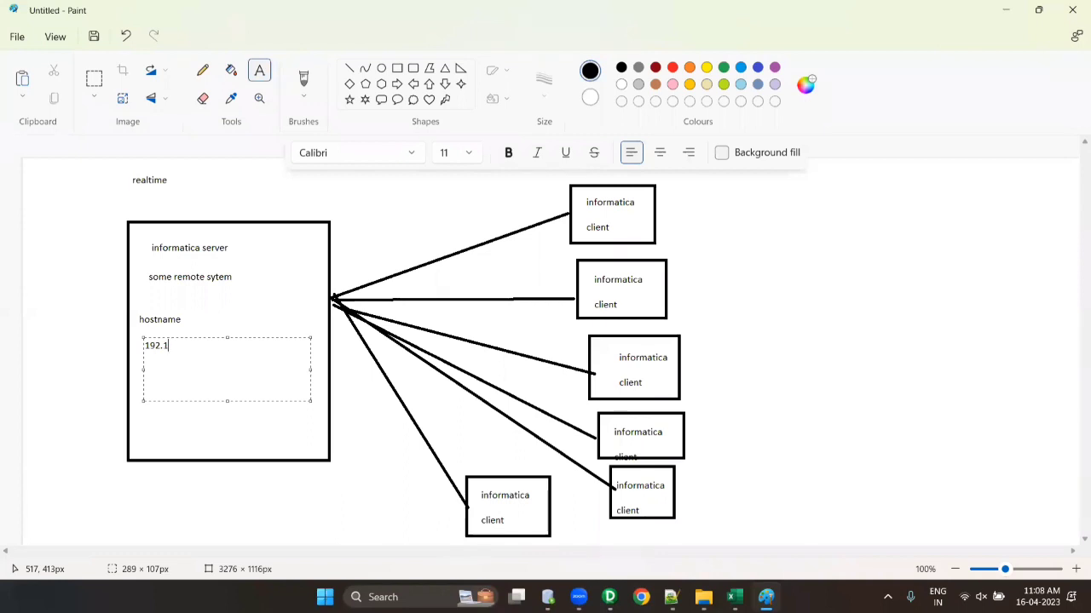
pyautogui.write('188.1.1')
pyautogui.hotkey('alt', 'Tab')
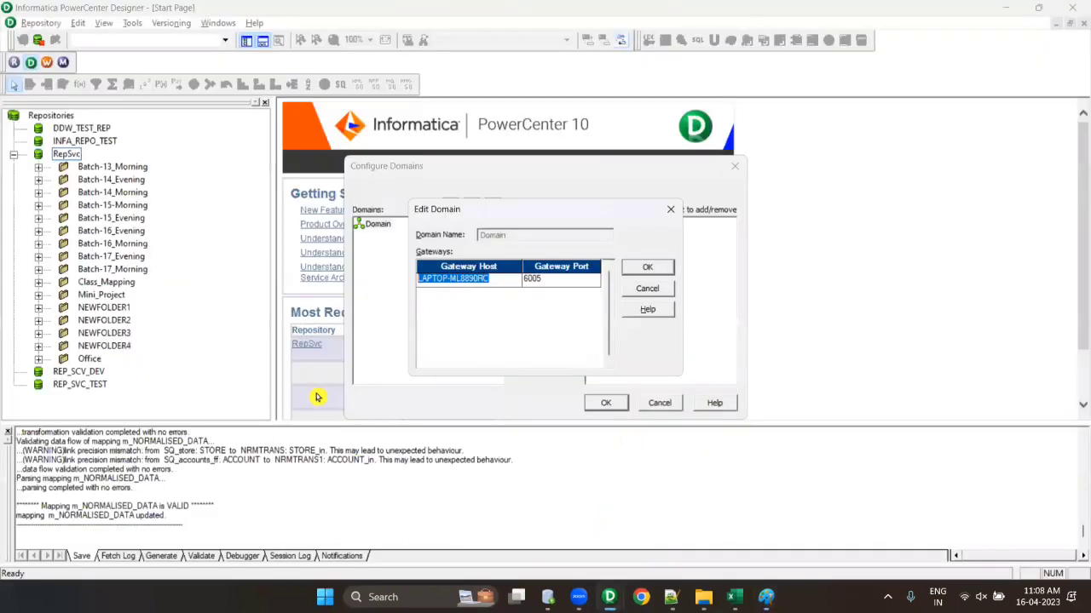
pyautogui.hotkey('alt', 'Tab')
pyautogui.write('por')
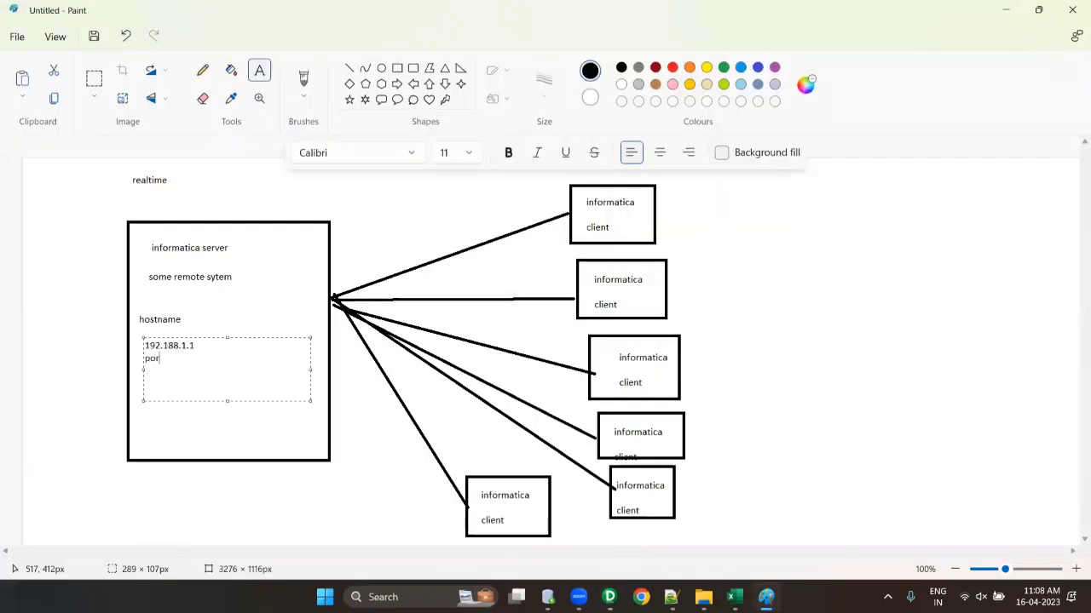
pyautogui.write('t 6005')
pyautogui.press('Return')
pyautogui.press('Return')
# - Add a 'username password' label beside each of the six client boxes
pyautogui.moveTo(664, 196); pyautogui.dragTo(772, 259)
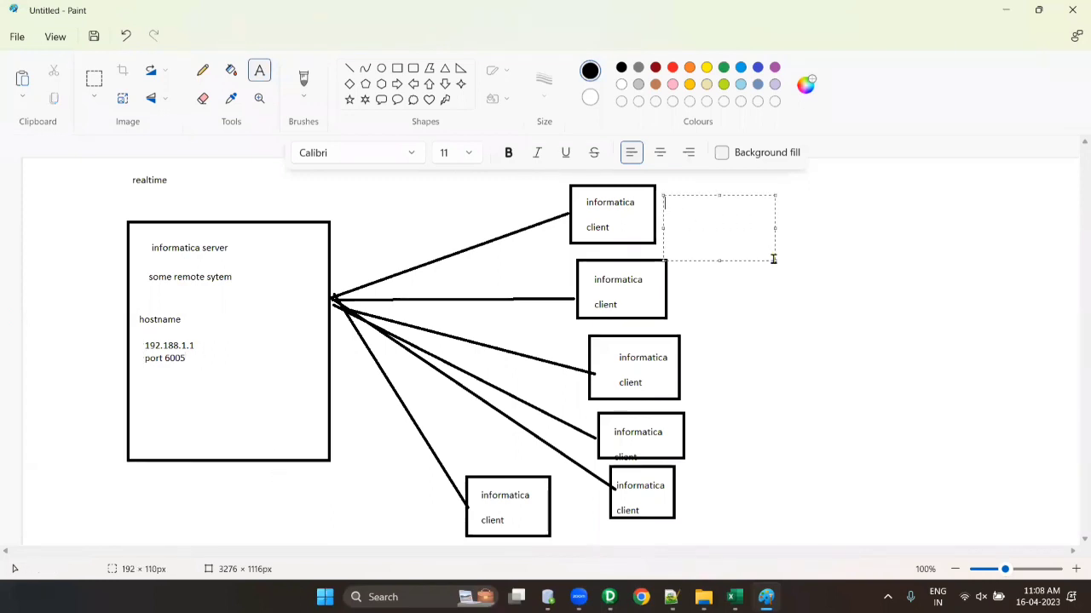
pyautogui.write('username password')
pyautogui.moveTo(751, 205); pyautogui.dragTo(644, 204)
pyautogui.moveTo(675, 282)
pyautogui.mouseDown()
pyautogui.moveTo(723, 316)
pyautogui.moveTo(834, 337)
pyautogui.mouseUp()
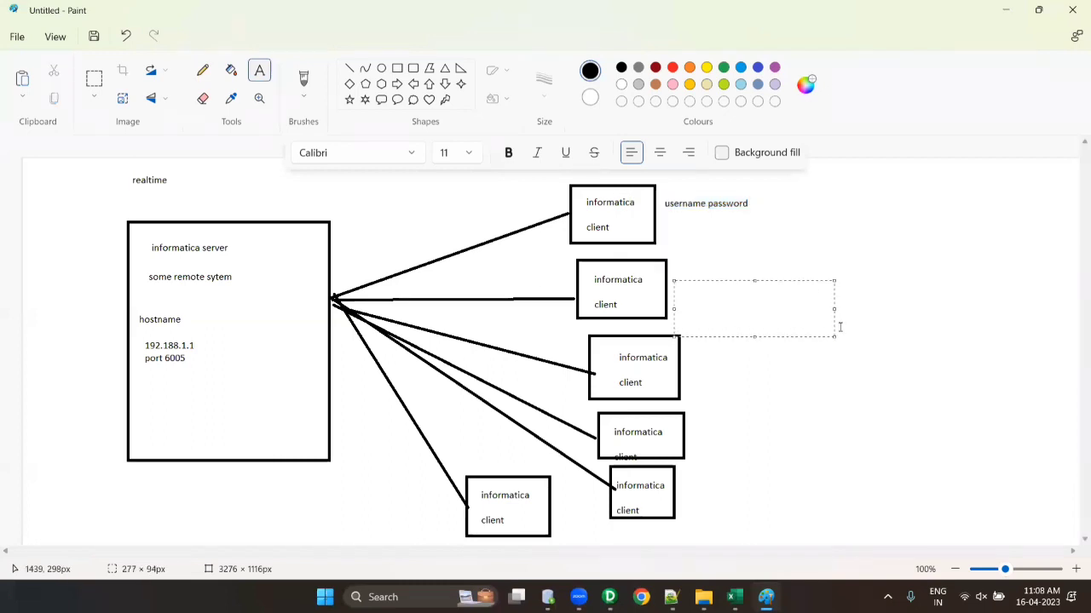
pyautogui.hotkey('ctrl', 'v')
pyautogui.moveTo(690, 349); pyautogui.dragTo(844, 425)
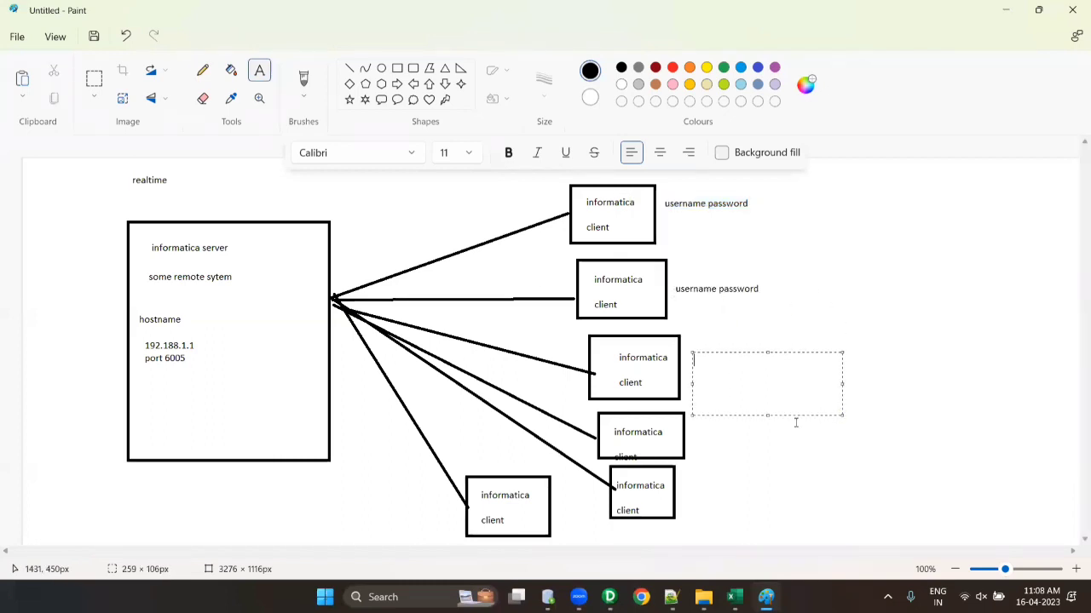
pyautogui.hotkey('ctrl', 'v')
pyautogui.moveTo(708, 436); pyautogui.dragTo(816, 457)
pyautogui.hotkey('ctrl', 'v')
pyautogui.moveTo(706, 472); pyautogui.dragTo(801, 492)
pyautogui.hotkey('ctrl', 'v')
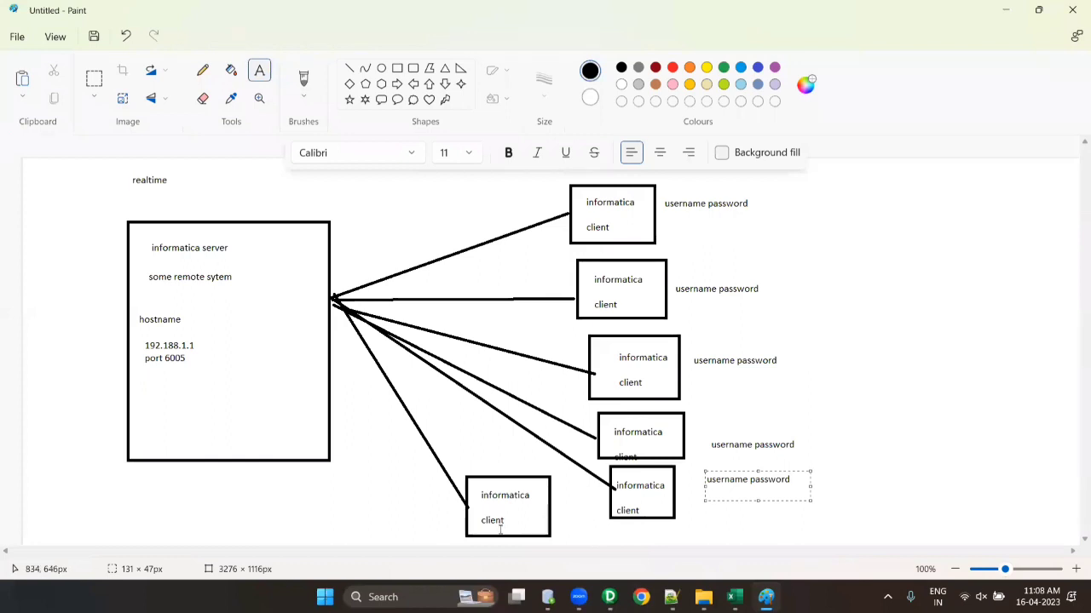
pyautogui.moveTo(548, 532); pyautogui.dragTo(652, 541)
pyautogui.hotkey('ctrl', 'v')
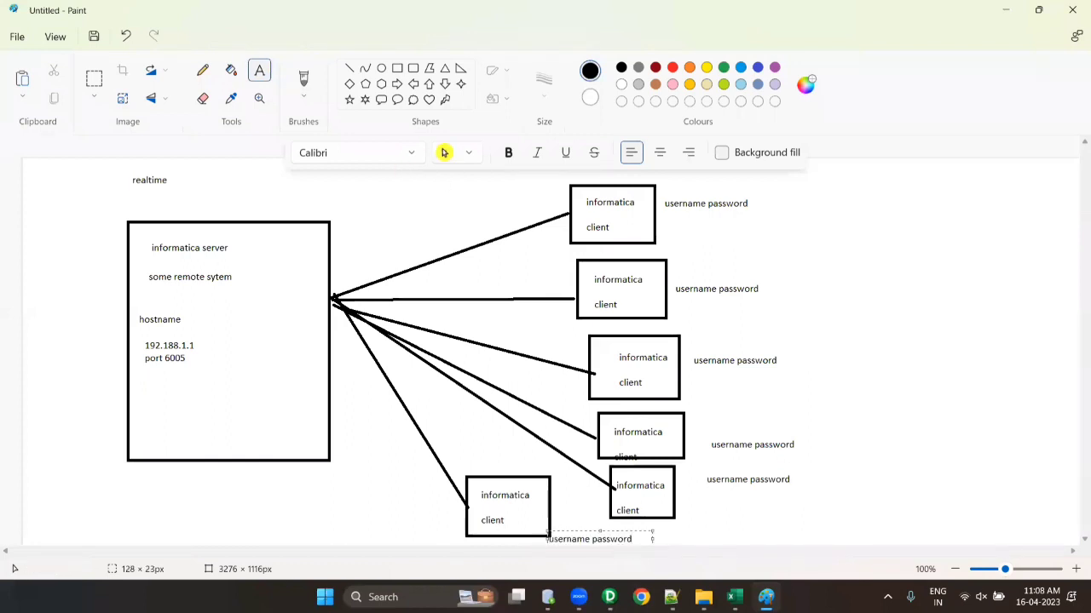
# - Add 'reposiotry' and 'folder' labels inside the server box
pyautogui.moveTo(202, 312); pyautogui.dragTo(322, 389)
pyautogui.write('repos')
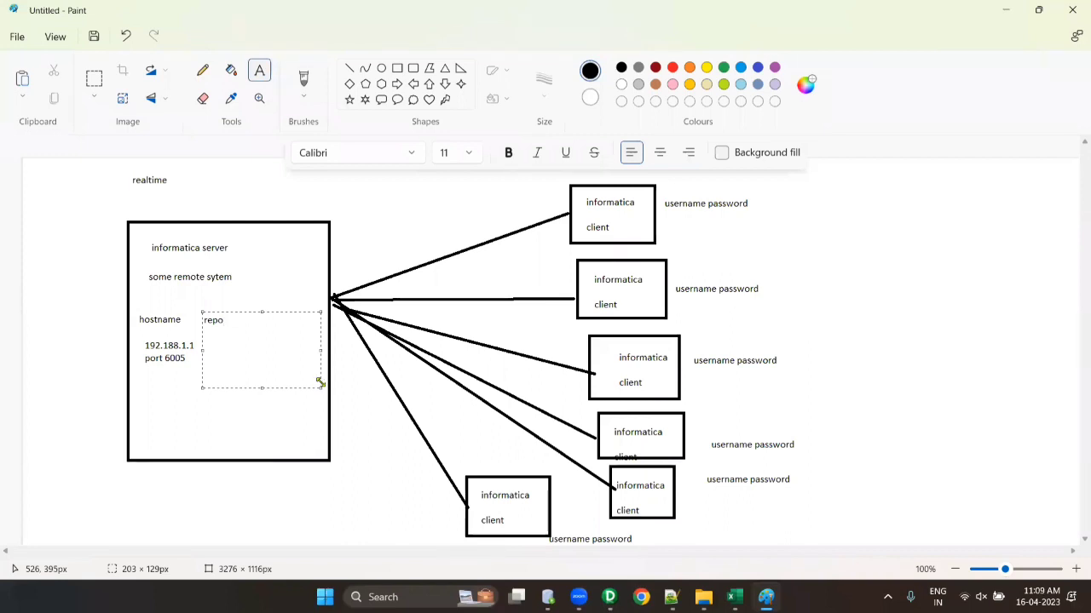
pyautogui.write('iotry')
pyautogui.click(211, 451)
pyautogui.moveTo(207, 341); pyautogui.dragTo(331, 408)
pyautogui.write('folder')
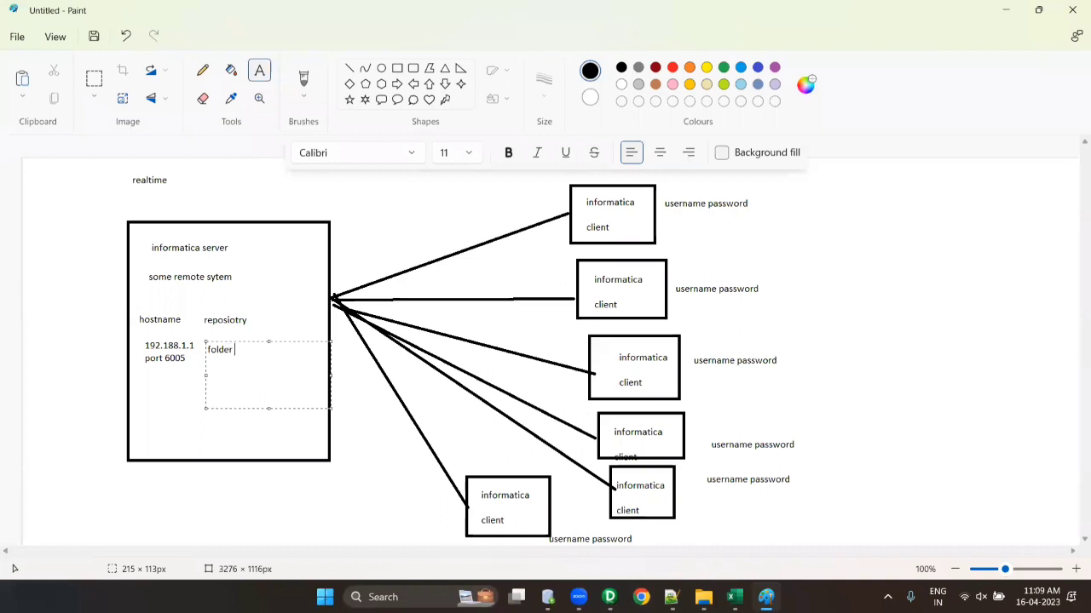
pyautogui.click(273, 443)
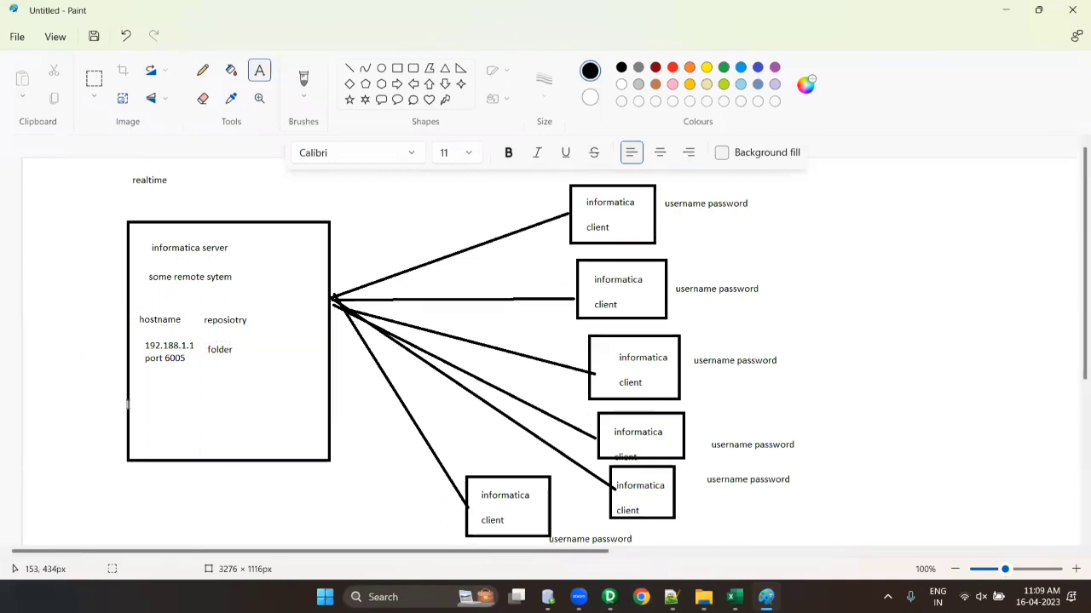
# - Write the note 'informatica admistrator will' lower in the server box
pyautogui.moveTo(144, 391); pyautogui.dragTo(312, 474)
pyautogui.write('informa')
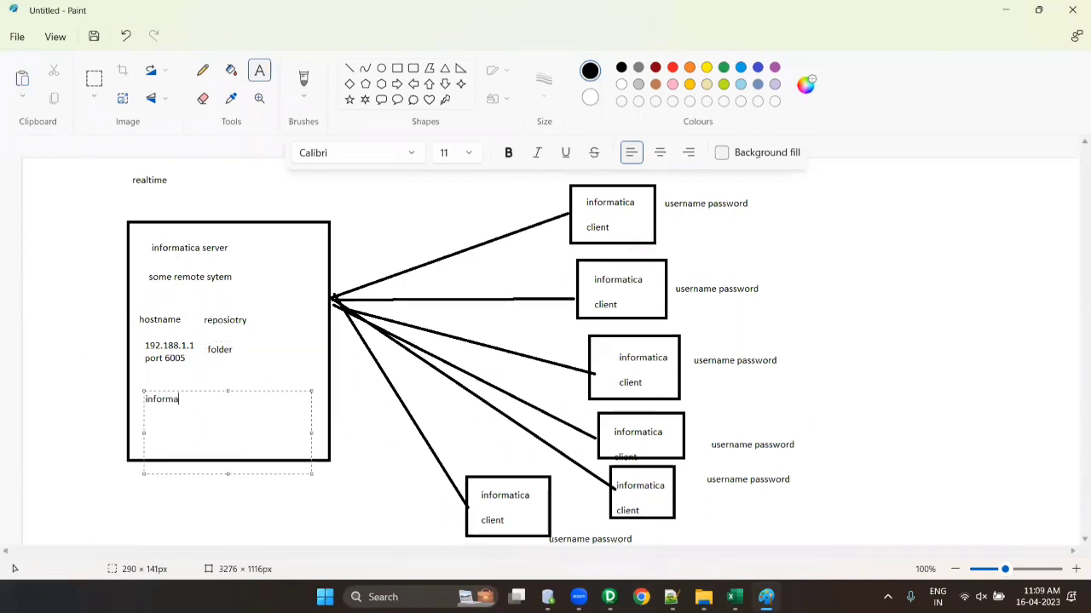
pyautogui.write('tica admistrator will')
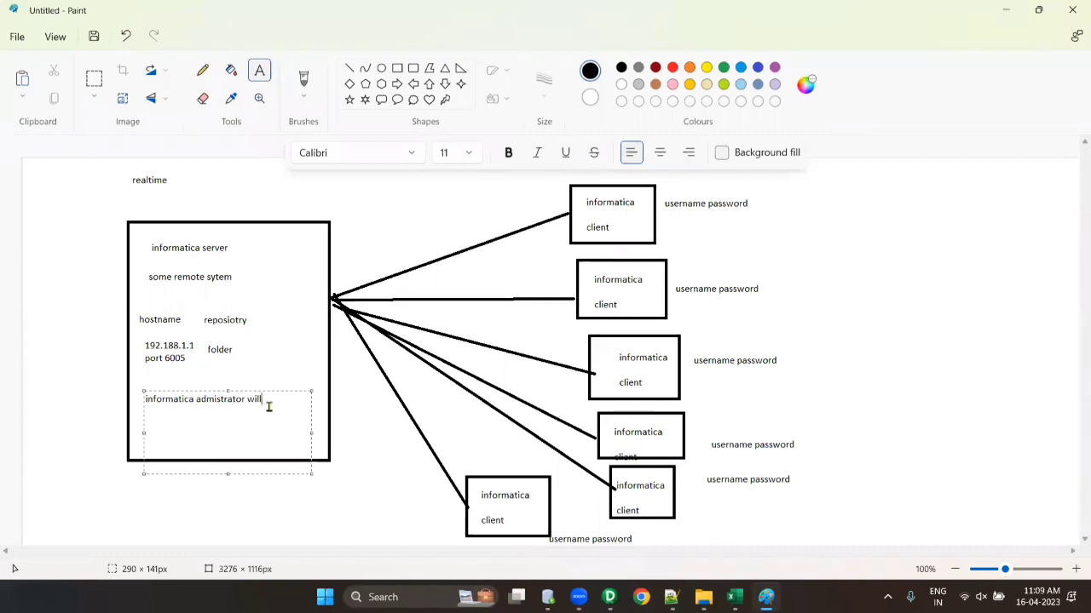
# - Add 'windows' and 'unix' on two lines beside informatica server
pyautogui.moveTo(250, 239); pyautogui.dragTo(354, 301)
pyautogui.write('windows')
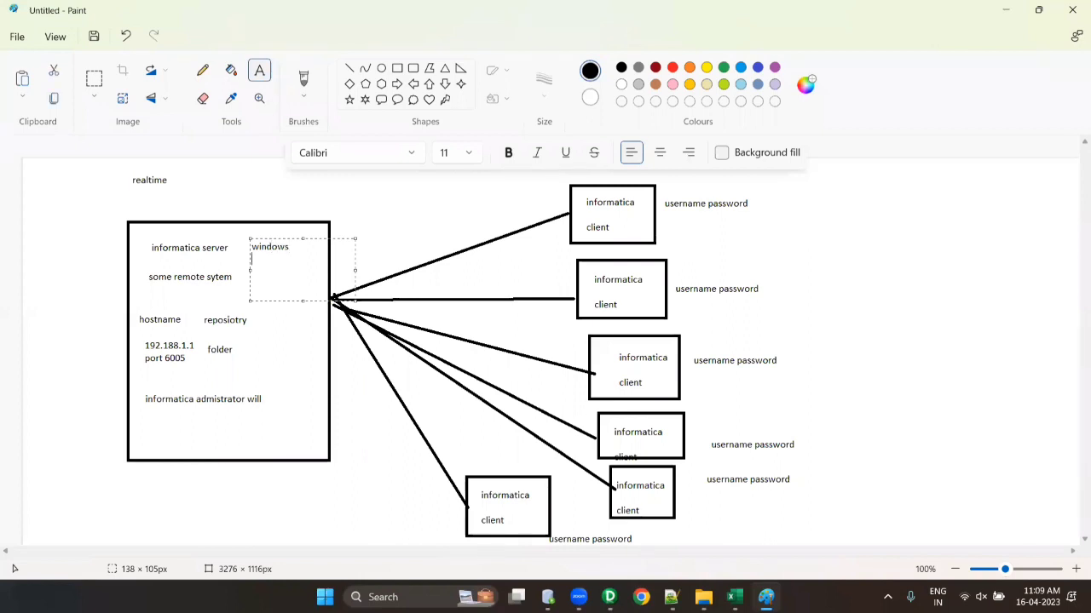
pyautogui.press('Return')
pyautogui.write('unix')
pyautogui.click(439, 197)
# - Draw a large red rectangle enclosing all the client boxes
pyautogui.moveTo(395, 186); pyautogui.dragTo(854, 567)
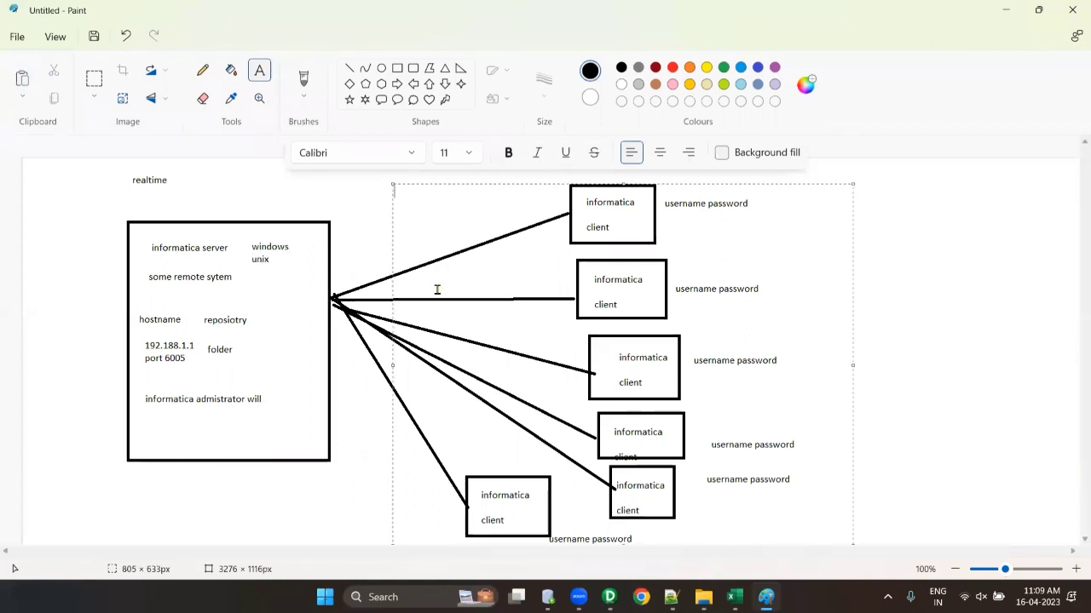
pyautogui.click(370, 214)
pyautogui.click(396, 68)
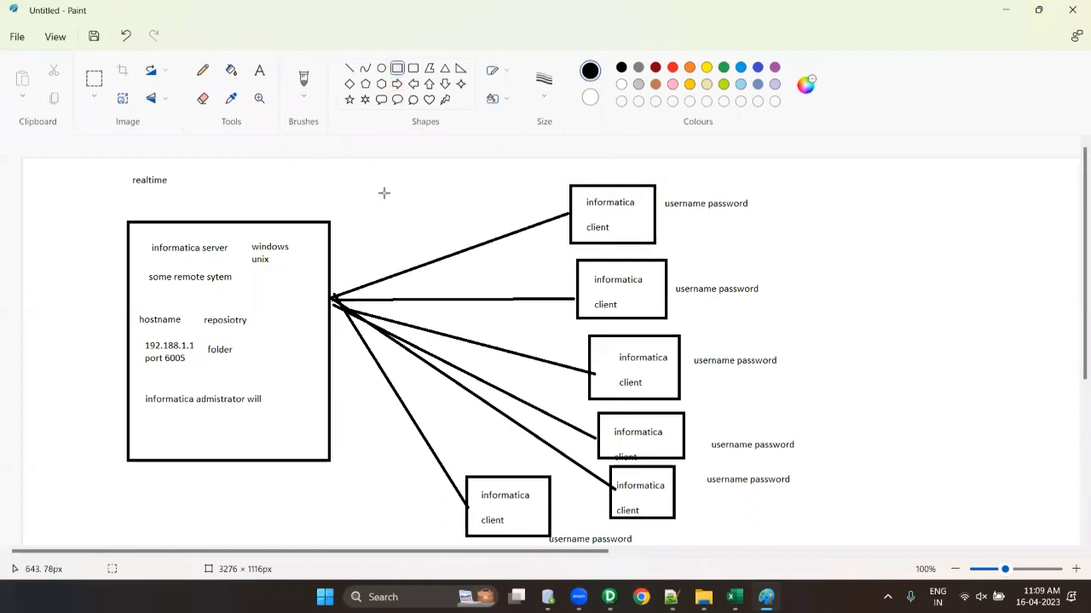
pyautogui.moveTo(381, 187); pyautogui.dragTo(1078, 543)
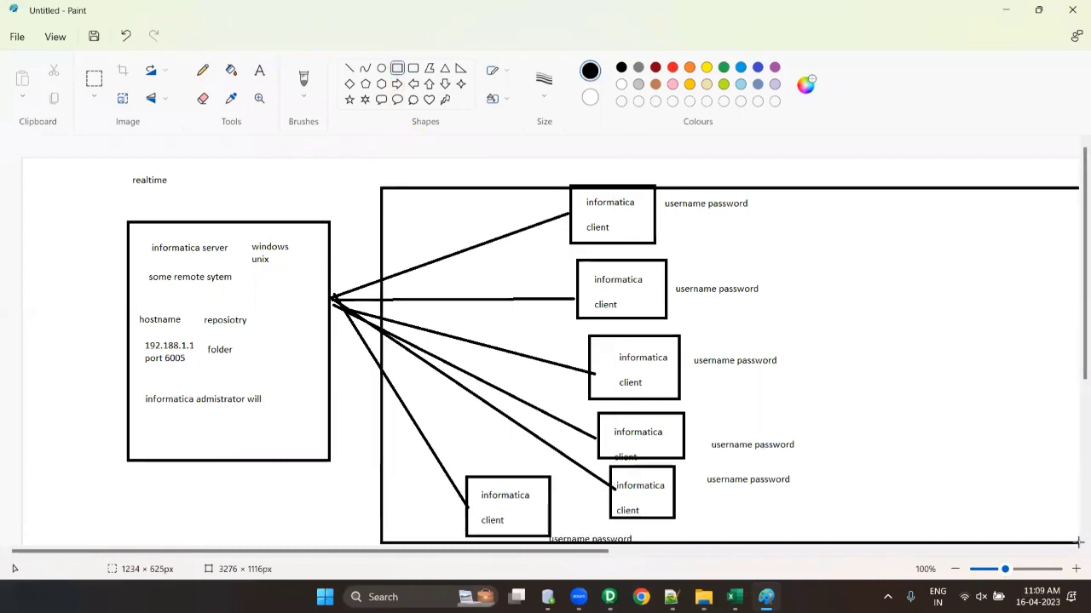
pyautogui.click(672, 66)
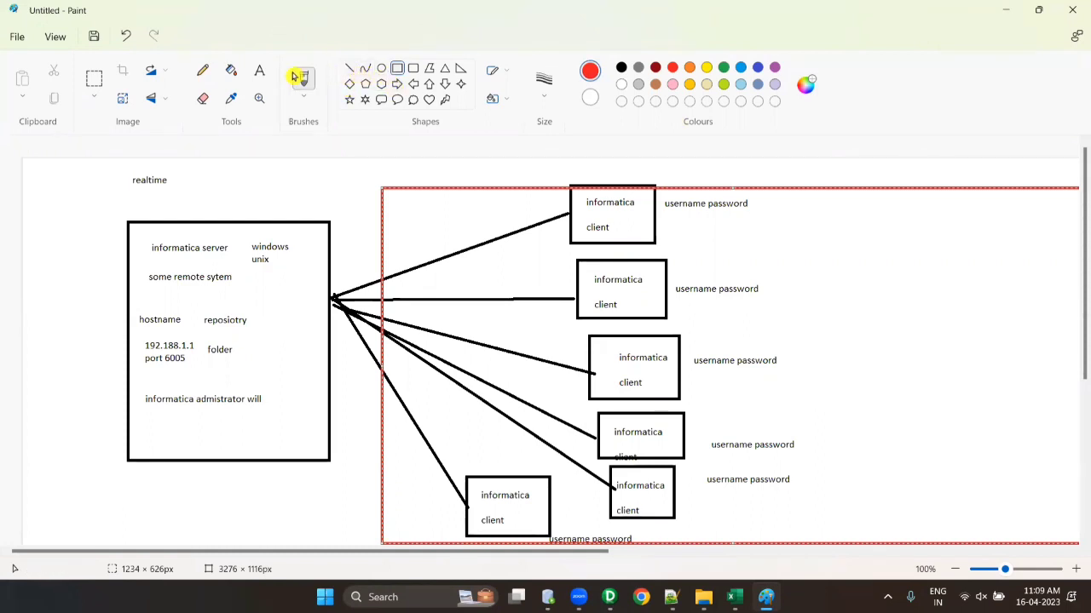
# - Write 'windows' in bold blue size-16 text on the right inside the red rectangle
pyautogui.click(259, 70)
pyautogui.moveTo(865, 348); pyautogui.dragTo(1012, 466)
pyautogui.write('win')
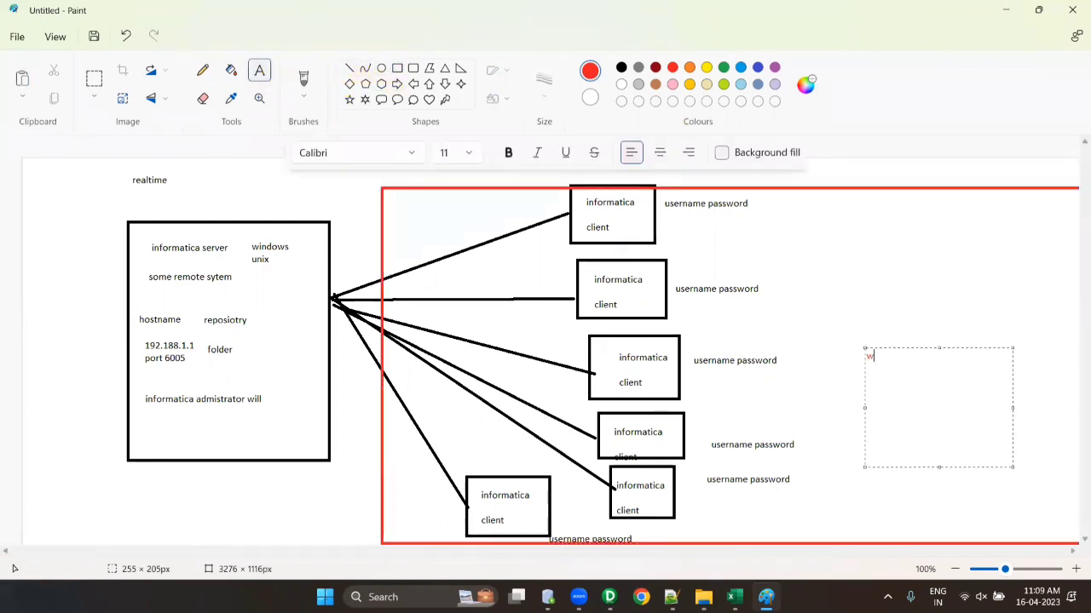
pyautogui.press('BackSpace')
pyautogui.press('BackSpace')
pyautogui.press('BackSpace')
pyautogui.click(742, 69)
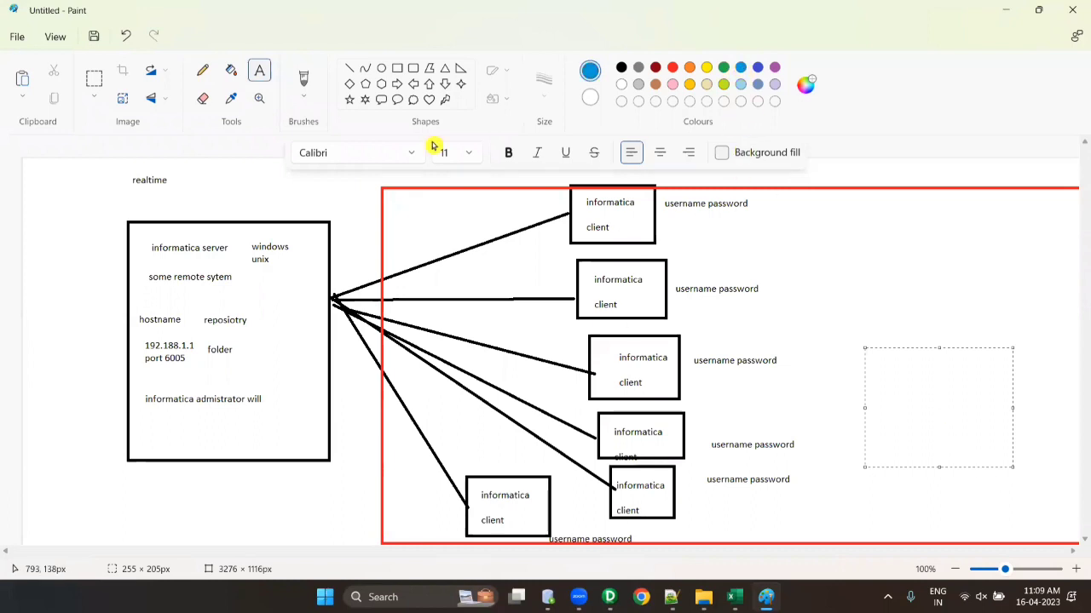
pyautogui.click(469, 153)
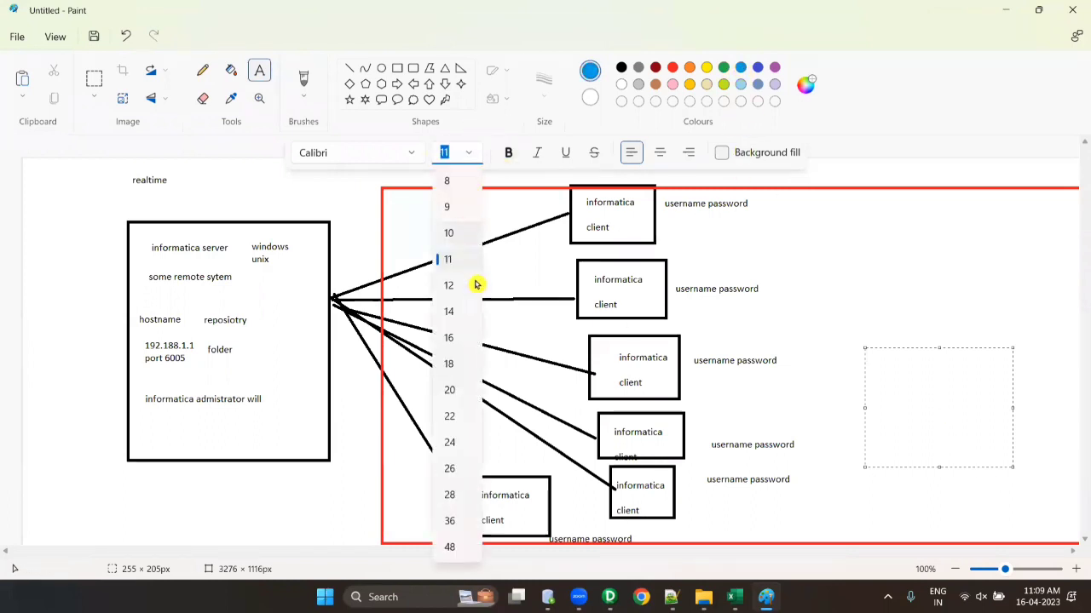
pyautogui.click(458, 343)
pyautogui.click(902, 421)
pyautogui.write('windo')
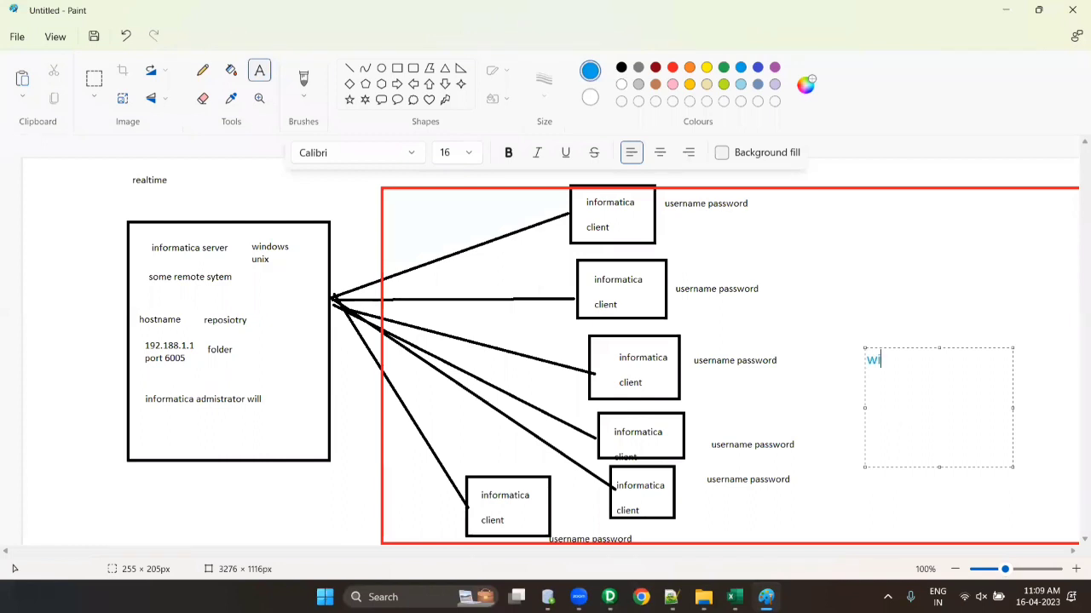
pyautogui.press('BackSpace')
pyautogui.press('BackSpace')
pyautogui.press('BackSpace')
pyautogui.press('BackSpace')
pyautogui.press('BackSpace')
pyautogui.hotkey('ctrl', 'b')
pyautogui.write('windows')
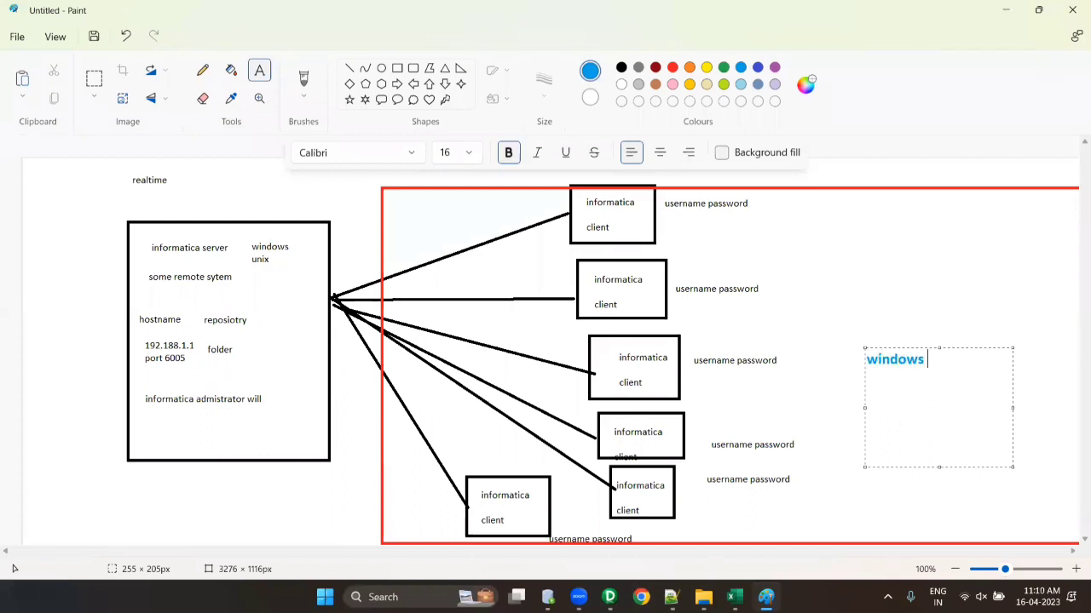
pyautogui.click(826, 326)
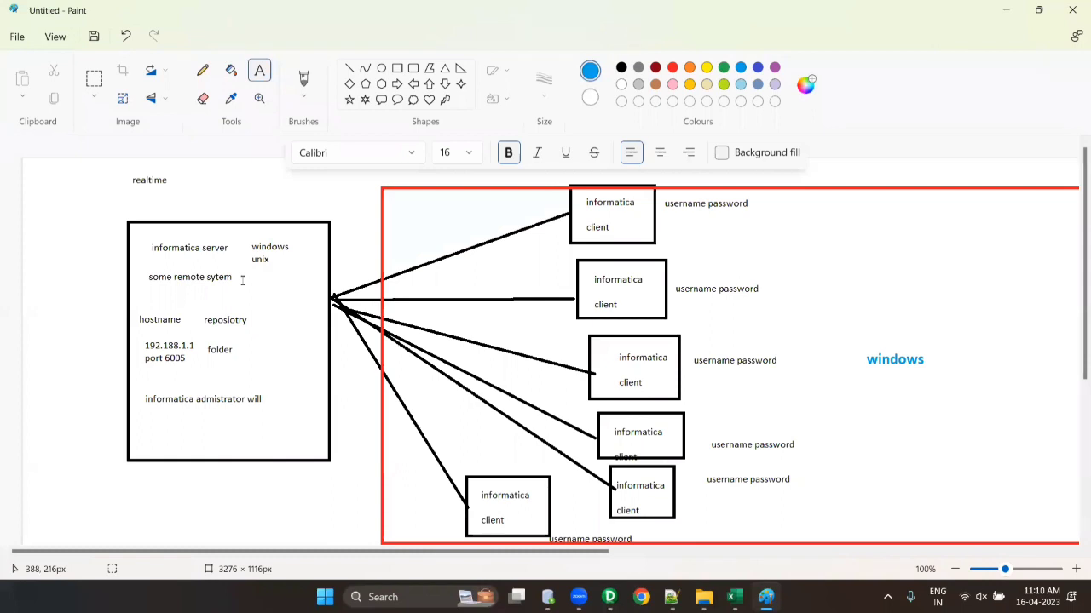
# - Back in Designer, close the Edit Domain and Configure Domains dialogs without changes
pyautogui.moveTo(610, 596)
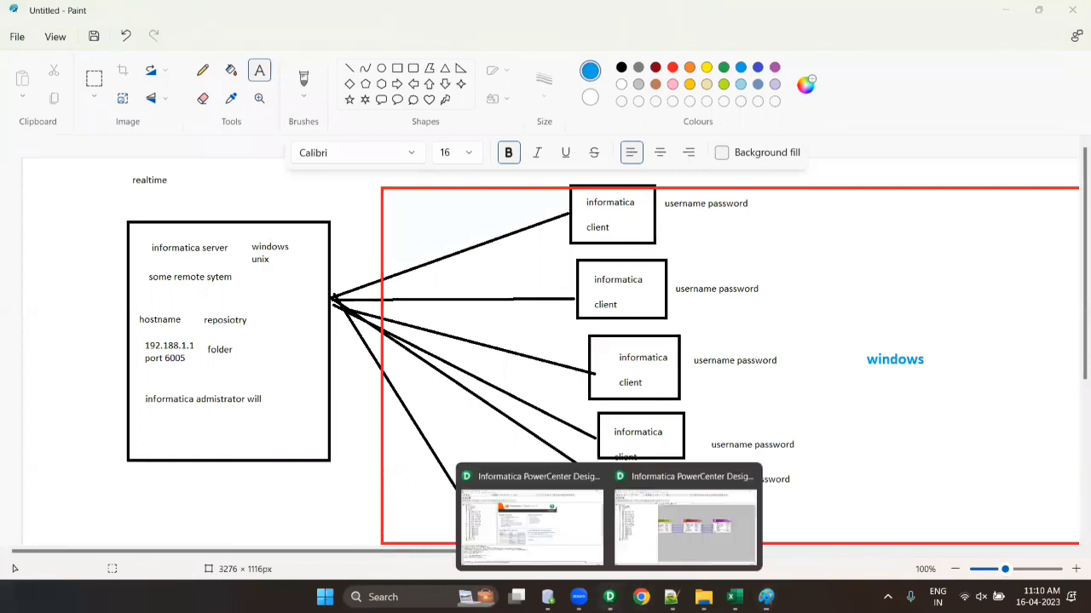
pyautogui.click(537, 523)
pyautogui.click(640, 286)
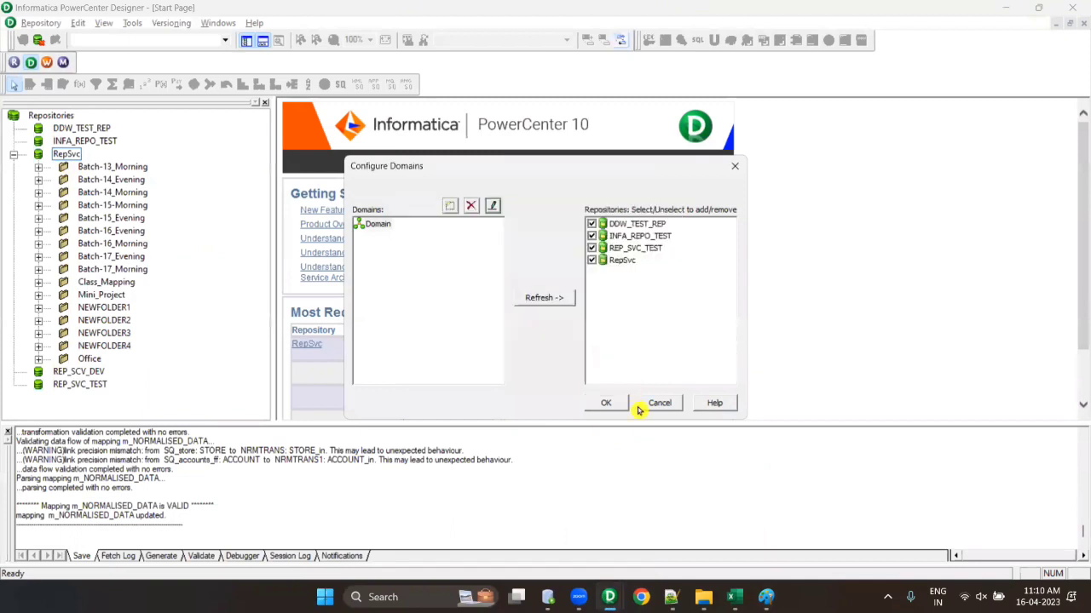
pyautogui.click(640, 405)
# - Disconnect from the RepSvc repository and bring the Notepad++ notes forward
pyautogui.rightClick(66, 154)
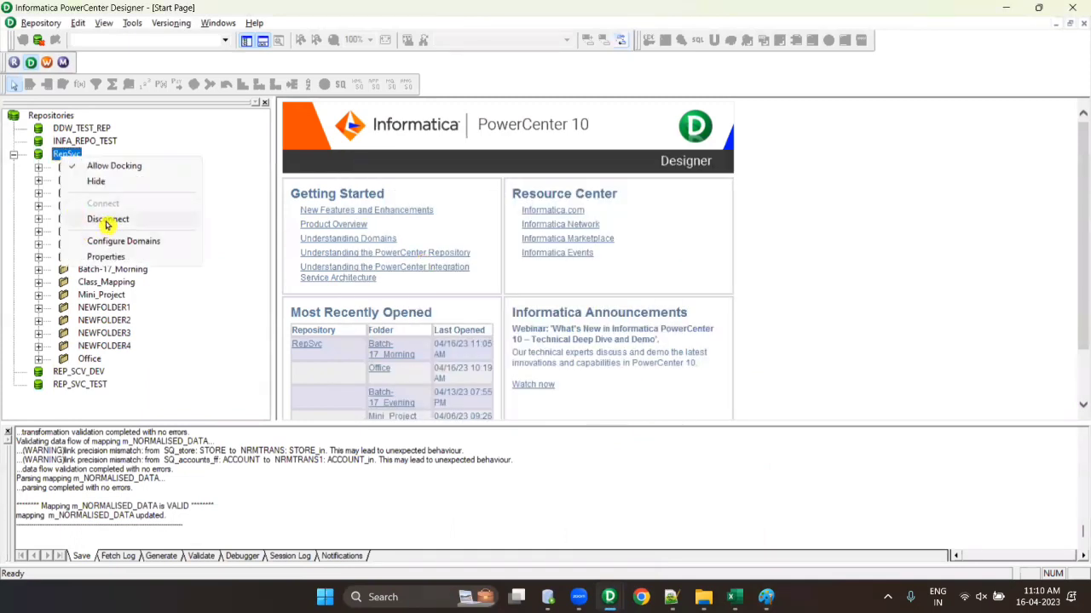
pyautogui.click(106, 220)
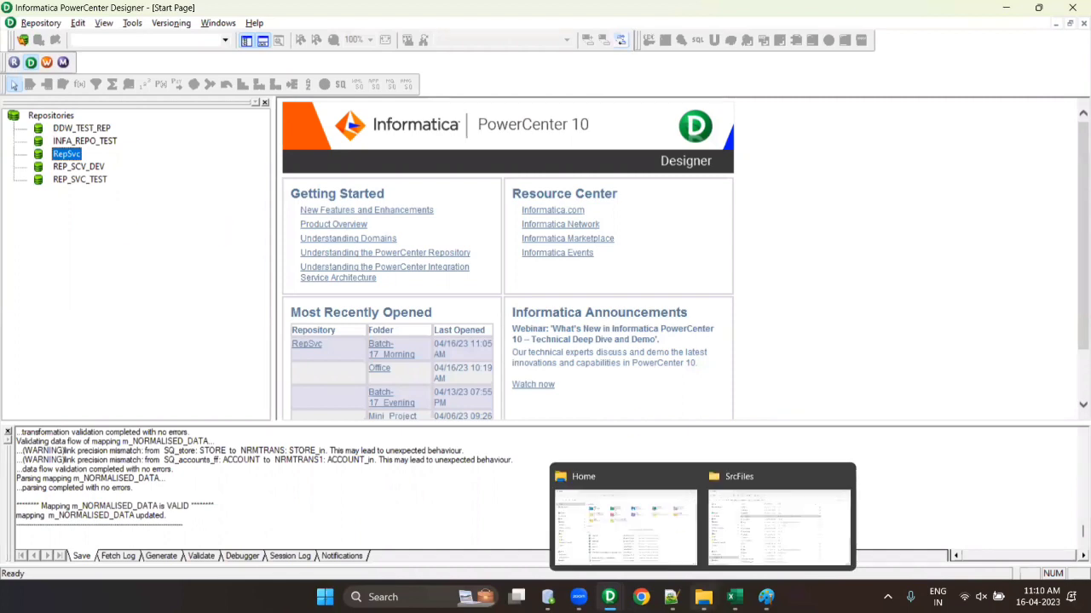
pyautogui.click(736, 598)
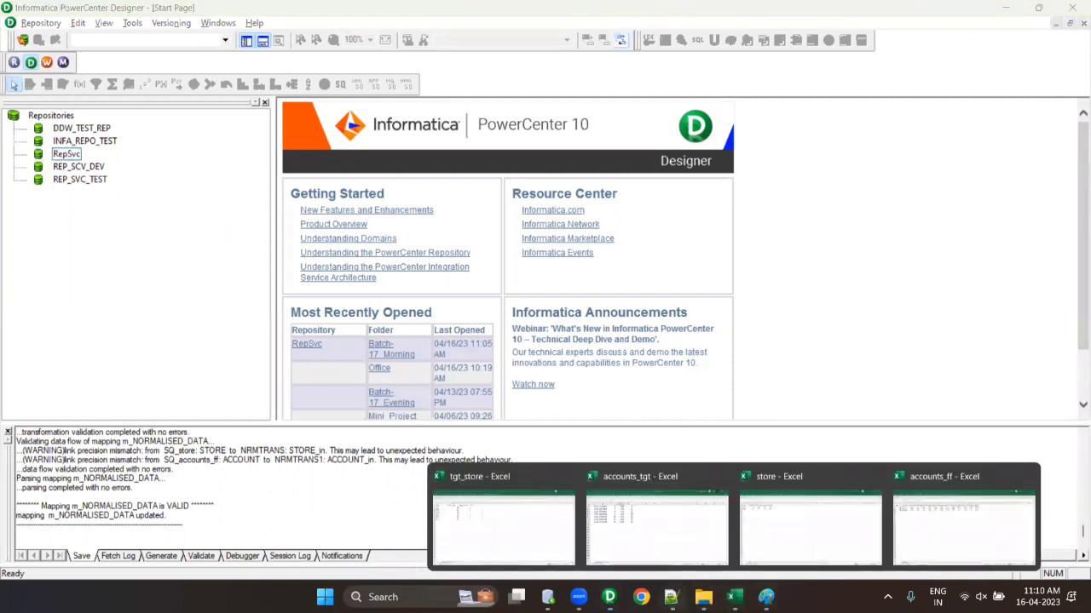
pyautogui.click(670, 597)
# - Add a line '8 members' below the onshore team line in the notes
pyautogui.hotkey('ctrl', 'End')
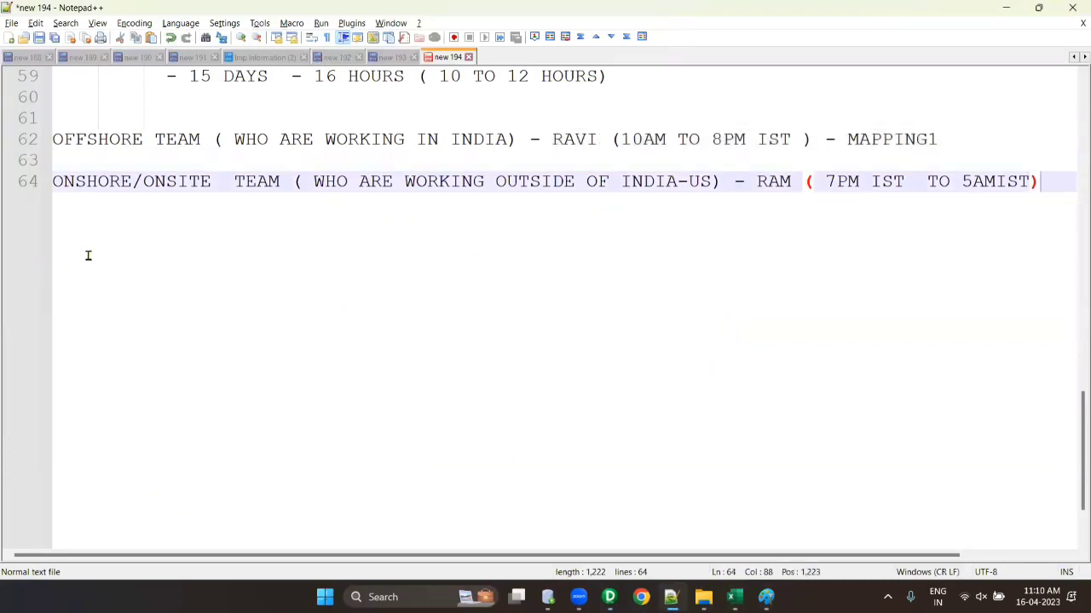
pyautogui.press('Return')
pyautogui.press('Return')
pyautogui.press('Return')
pyautogui.write('6 memebes')
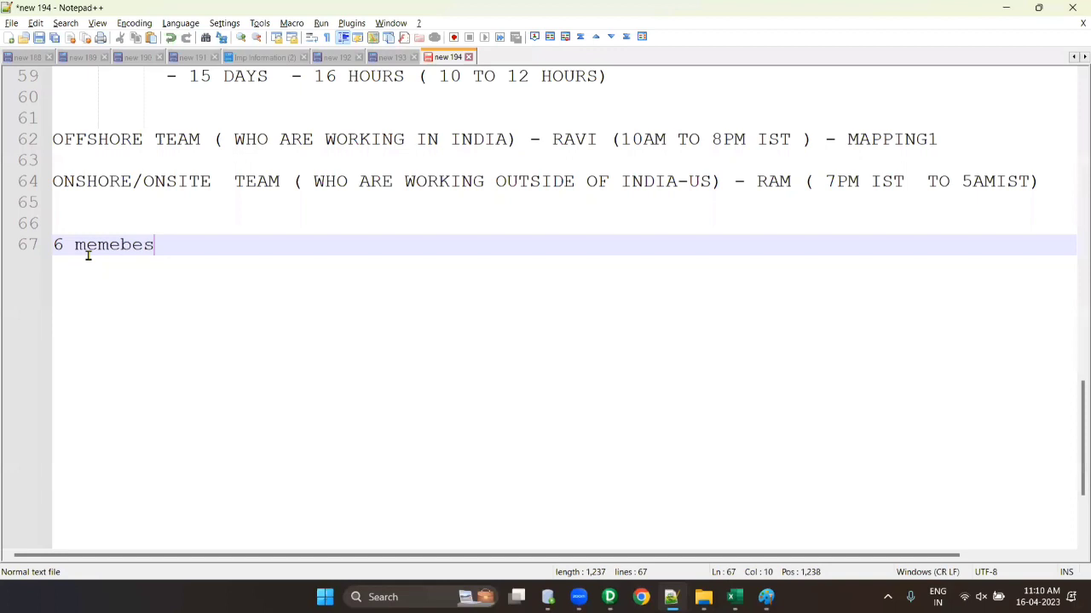
pyautogui.press('BackSpace')
pyautogui.write('rs.')
pyautogui.press('BackSpace')
pyautogui.press('BackSpace')
pyautogui.press('BackSpace')
pyautogui.press('BackSpace')
pyautogui.press('BackSpace')
pyautogui.press('BackSpace')
pyautogui.press('BackSpace')
pyautogui.press('BackSpace')
pyautogui.press('BackSpace')
pyautogui.press('BackSpace')
pyautogui.press('BackSpace')
pyautogui.write('8 members')
# - Add lines '4 members - offshore' and '4 members - osite.', correcting the 'offshote' typo
pyautogui.press('Return')
pyautogui.press('Return')
pyautogui.press('Return')
pyautogui.write('4 memb')
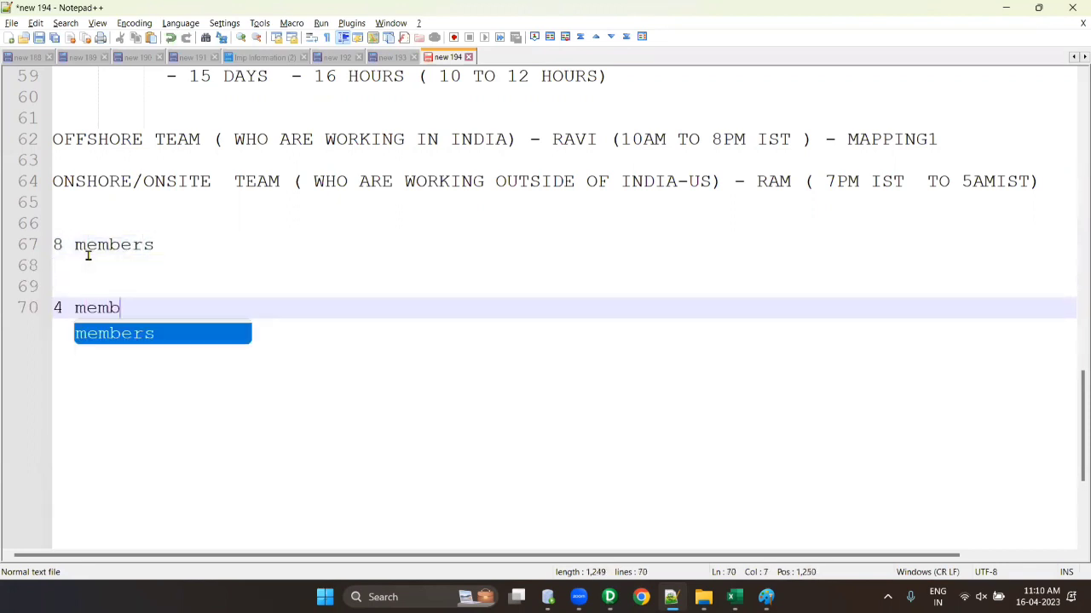
pyautogui.write('ers - offshote')
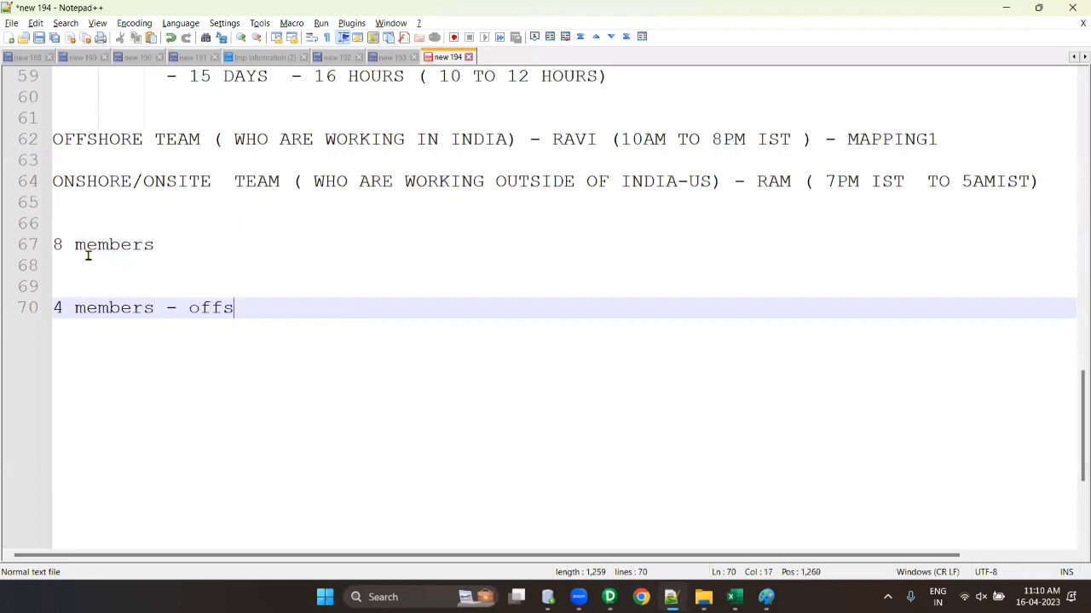
pyautogui.press('Return')
pyautogui.press('Return')
pyautogui.write('4 me')
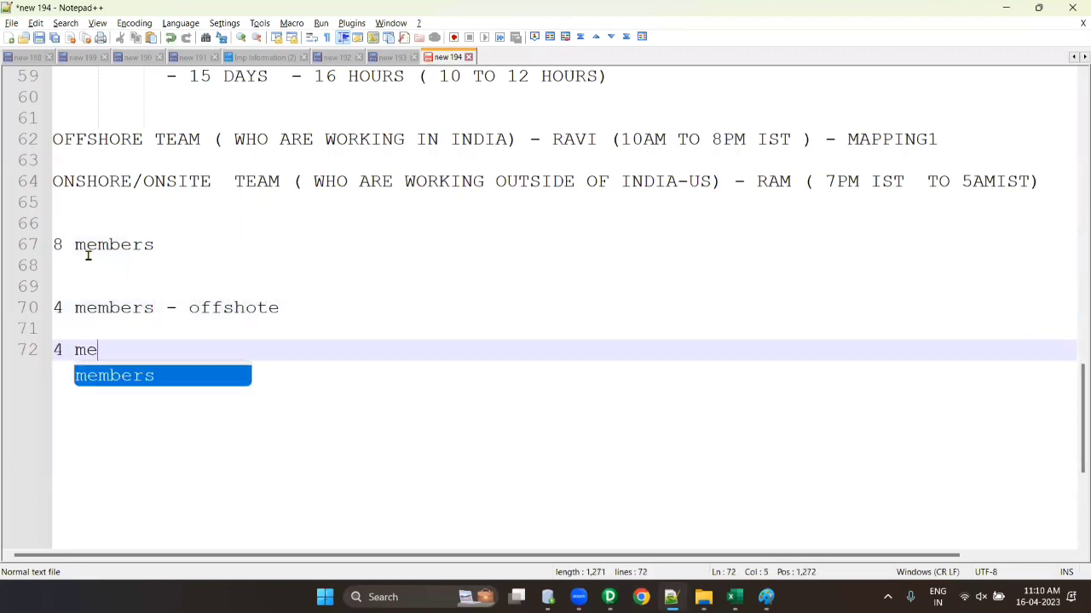
pyautogui.write('mbers - osite.')
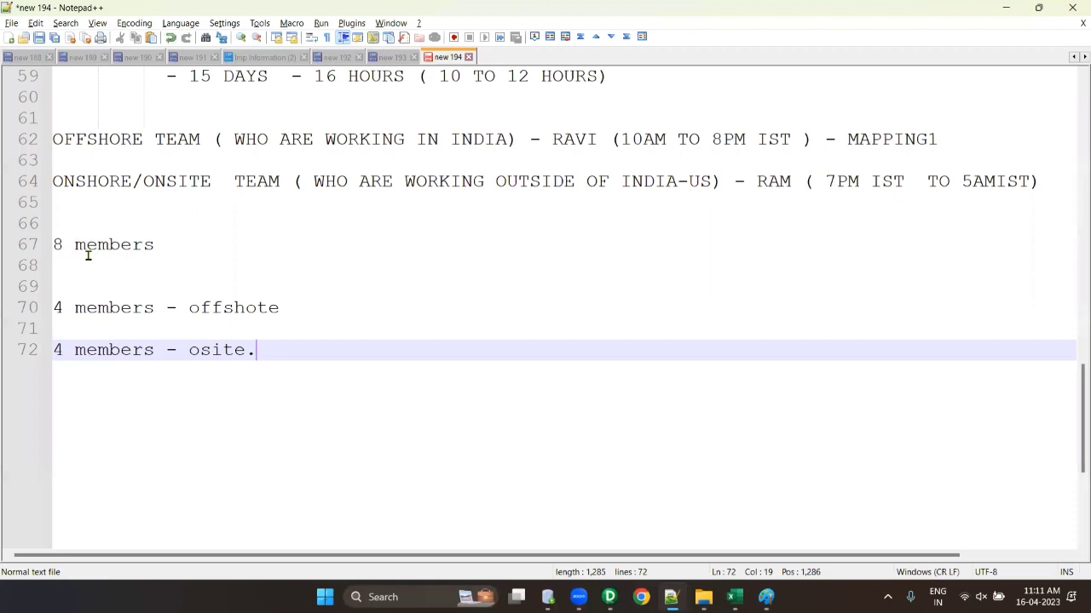
pyautogui.click(264, 308)
pyautogui.press('BackSpace')
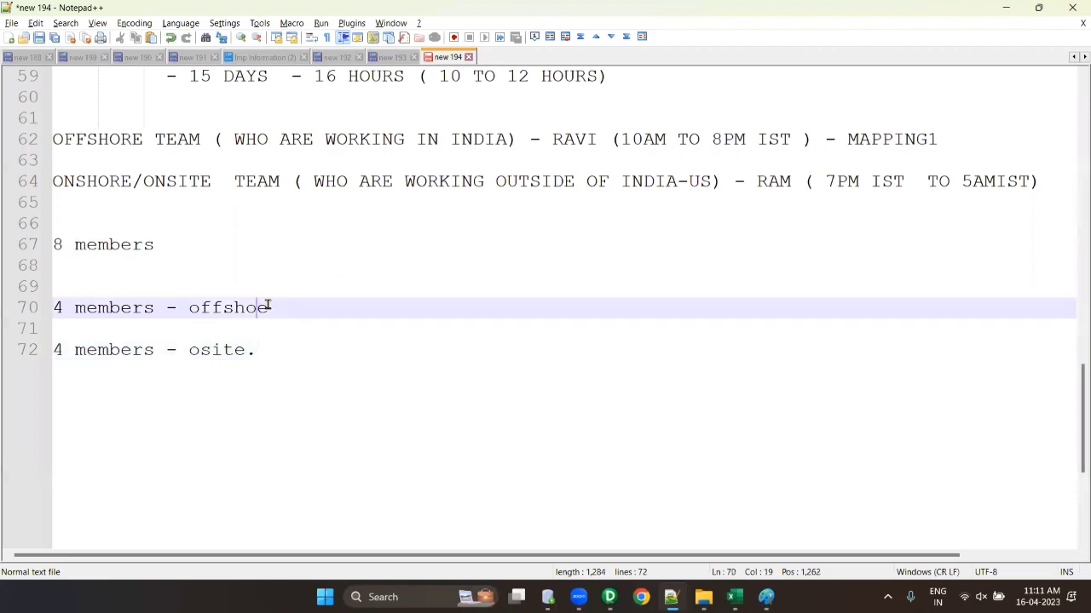
pyautogui.write('r')
# - Begin a new line '2 person' below the osite line
pyautogui.click(339, 361)
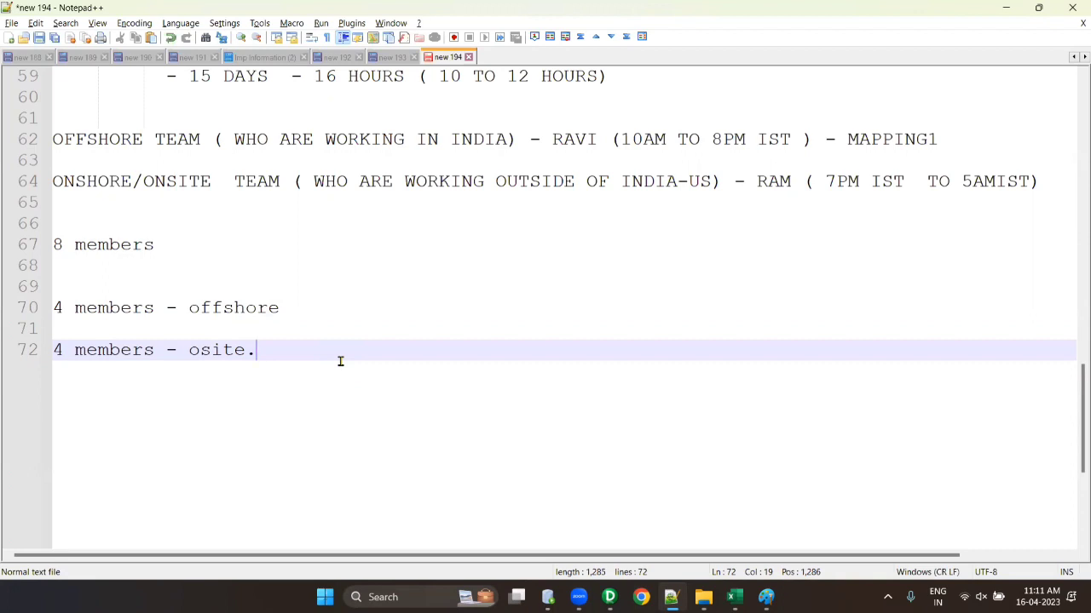
pyautogui.write('\\')
pyautogui.press('Return')
pyautogui.press('Return')
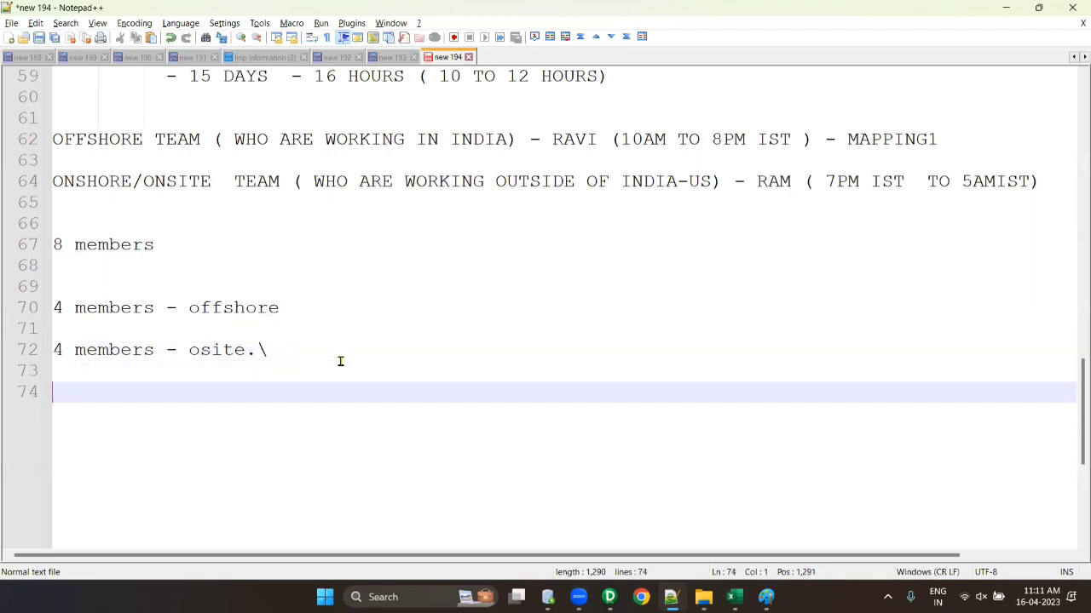
pyautogui.press('BackSpace')
pyautogui.press('BackSpace')
pyautogui.press('BackSpace')
pyautogui.press('Return')
pyautogui.press('Return')
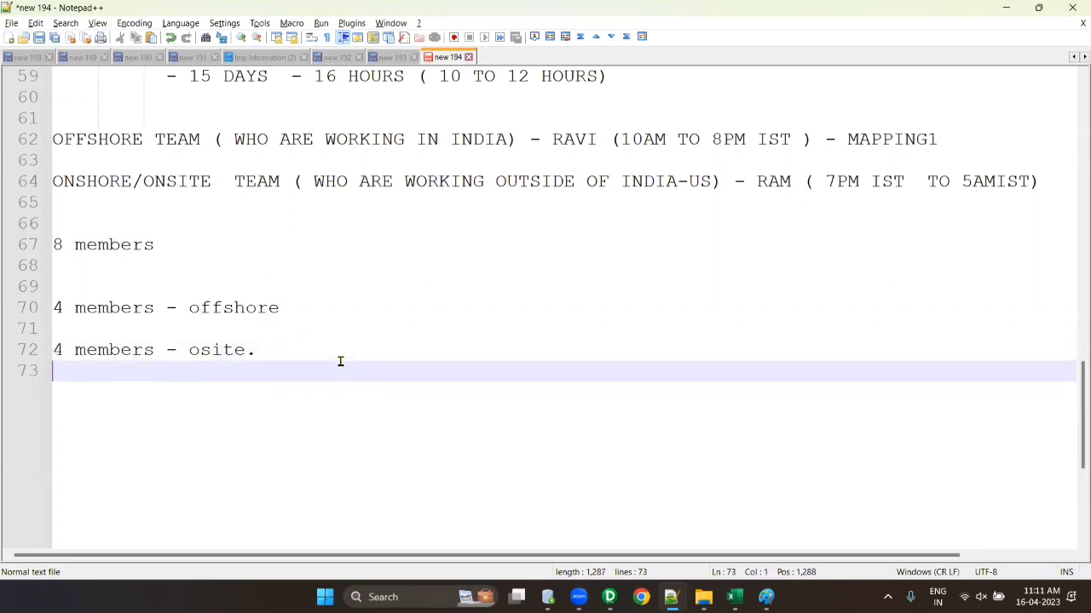
pyautogui.write('2 m')
pyautogui.press('Escape')
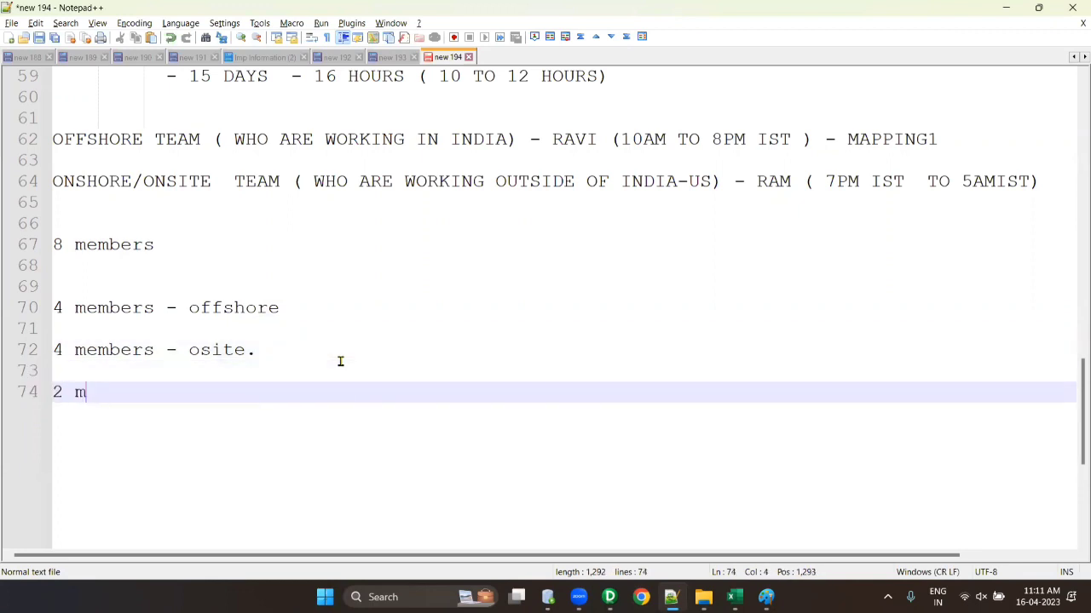
pyautogui.press('BackSpace')
pyautogui.write('perso')
pyautogui.press('BackSpace')
pyautogui.write('on')
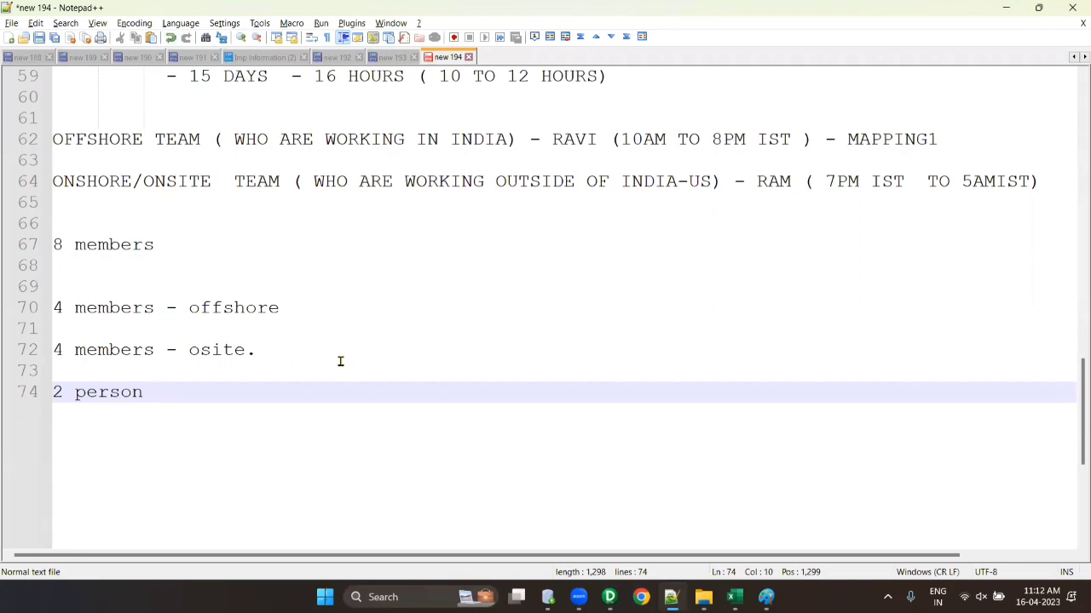
# - Add the line 'if you dnt have versioning' followed by a numbered item '1. mapping lock.'
pyautogui.press('Return')
pyautogui.press('Return')
pyautogui.press('Return')
pyautogui.press('BackSpace')
pyautogui.write('if ')
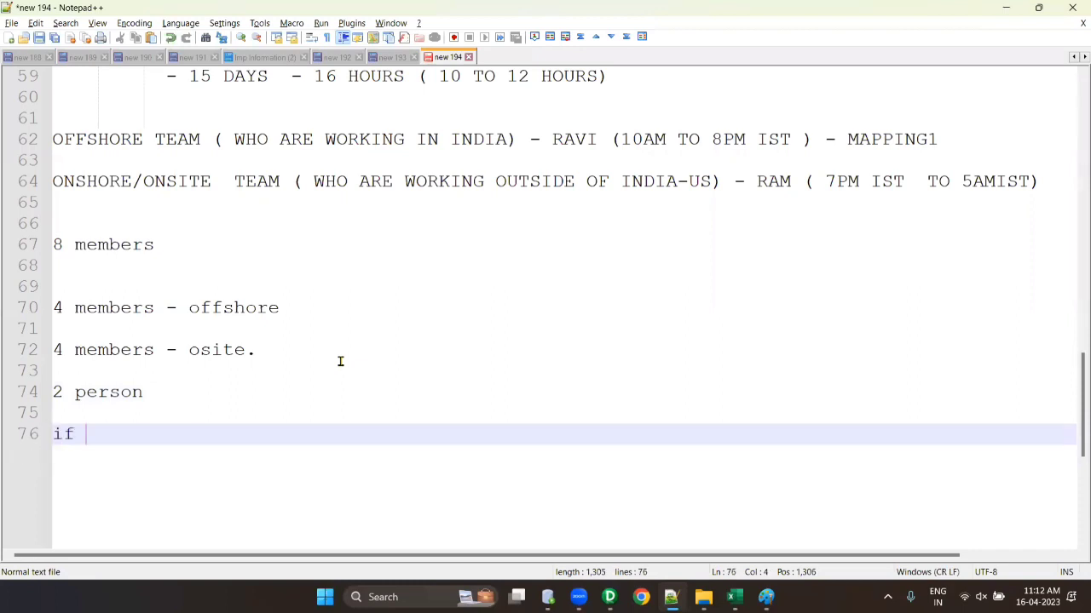
pyautogui.write('you dnt have ver')
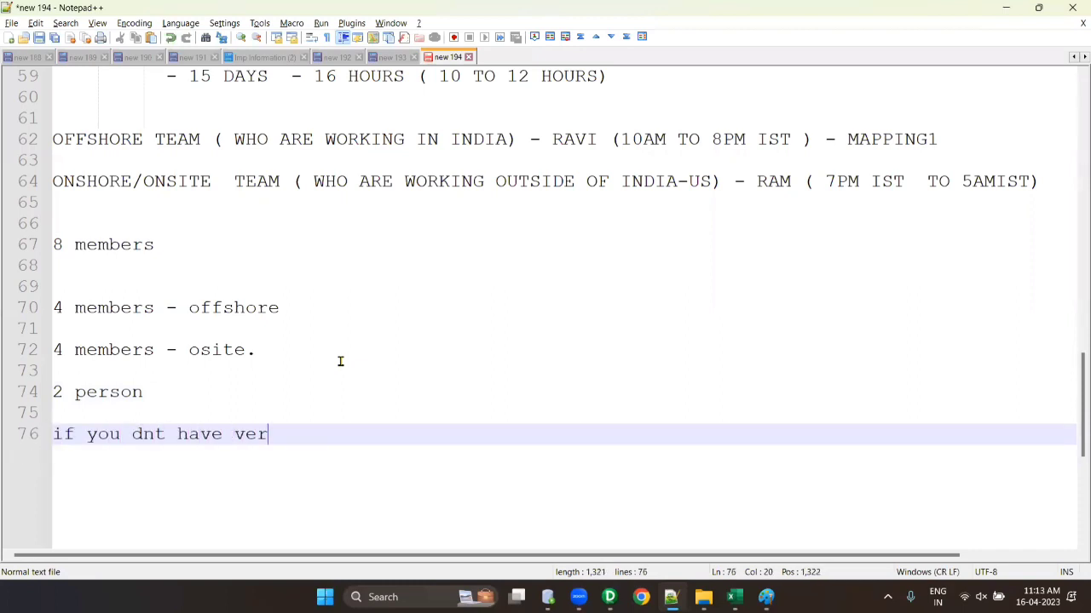
pyautogui.write('sioning')
pyautogui.press('Return')
pyautogui.press('Return')
pyautogui.write('1. ')
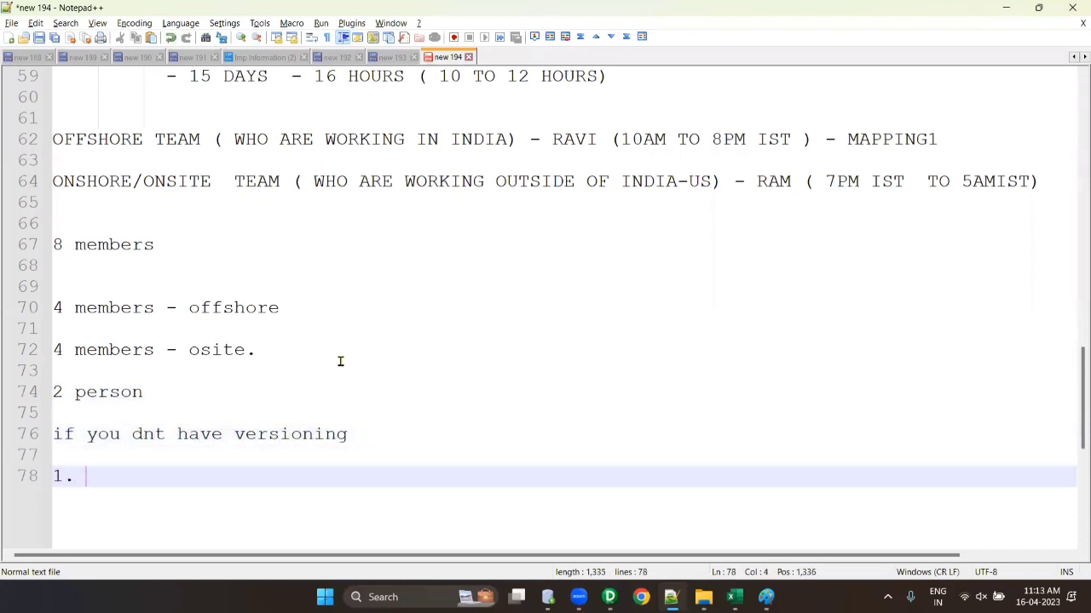
pyautogui.write('mapping lock')
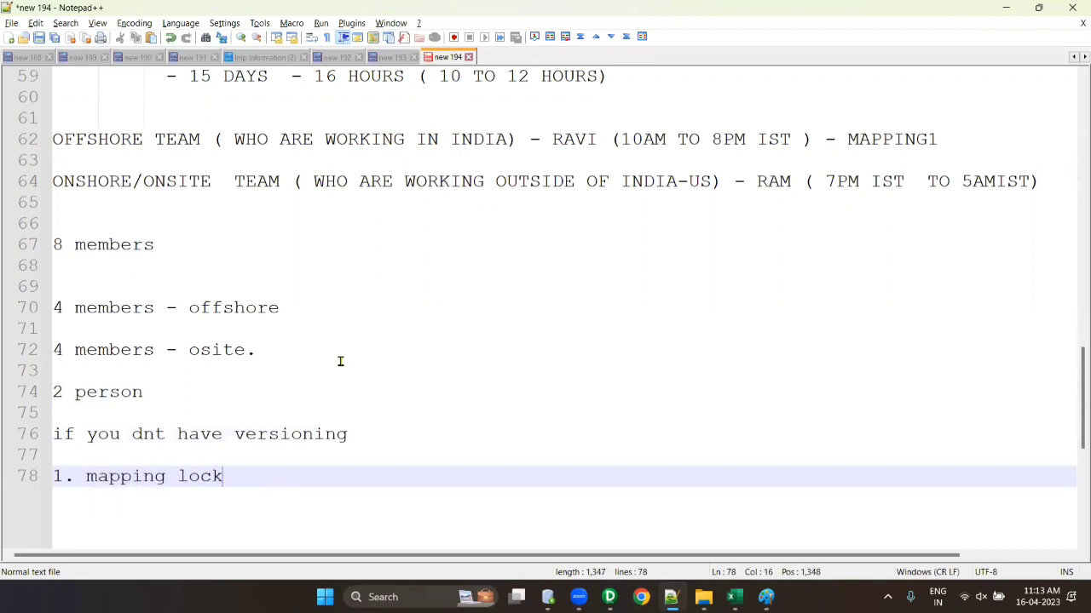
pyautogui.write('.')
pyautogui.press('Return')
# - Add item '2.' to the notes, then connect Designer to the RepSvc repository with the password
pyautogui.write('2.')
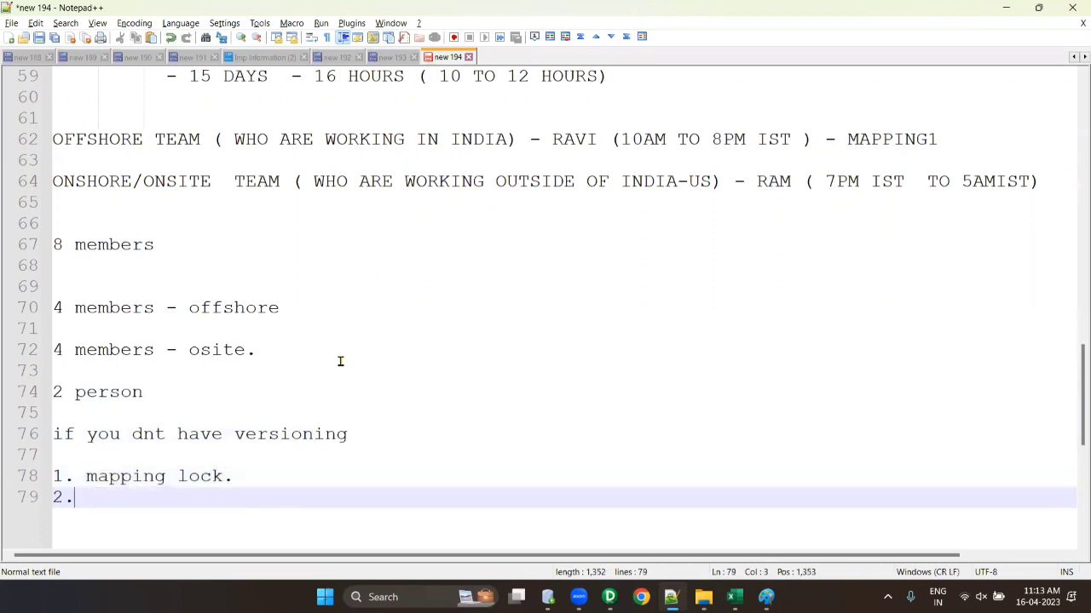
pyautogui.moveTo(611, 599)
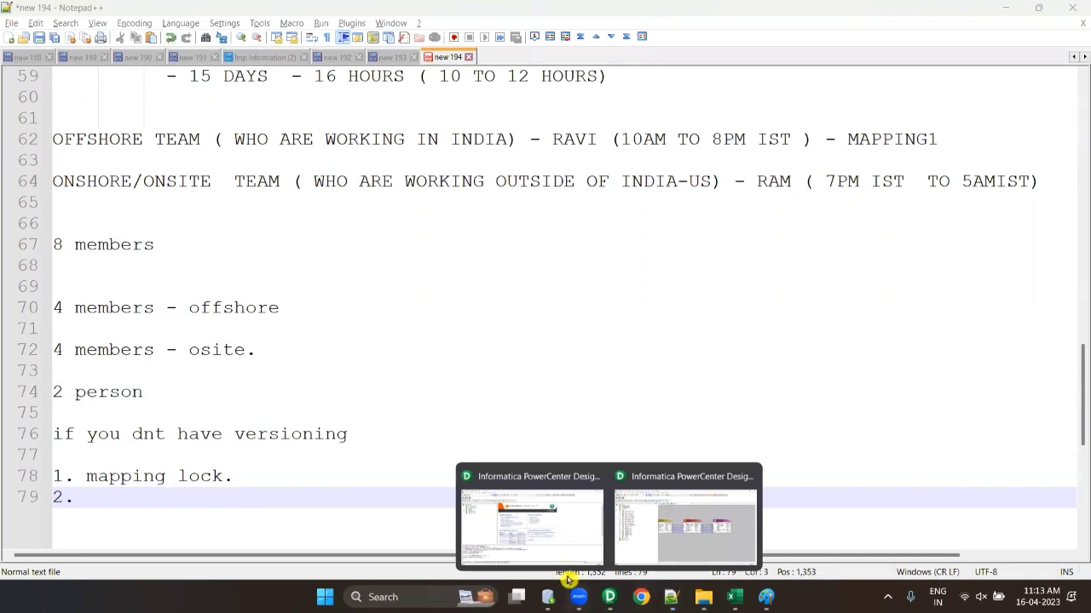
pyautogui.click(549, 552)
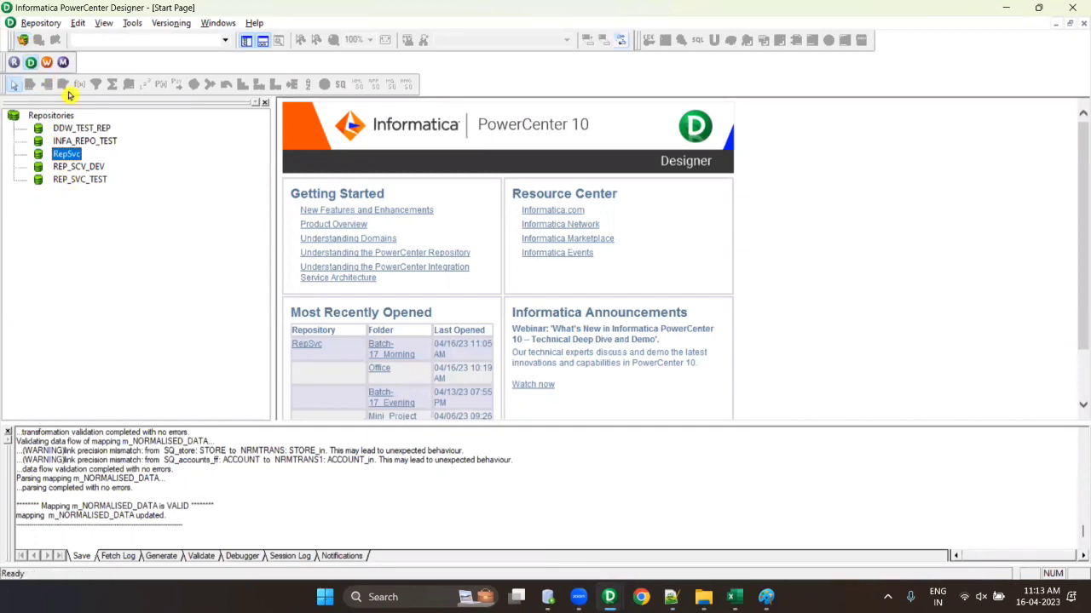
pyautogui.click(22, 39)
pyautogui.click(466, 310)
pyautogui.write('**')
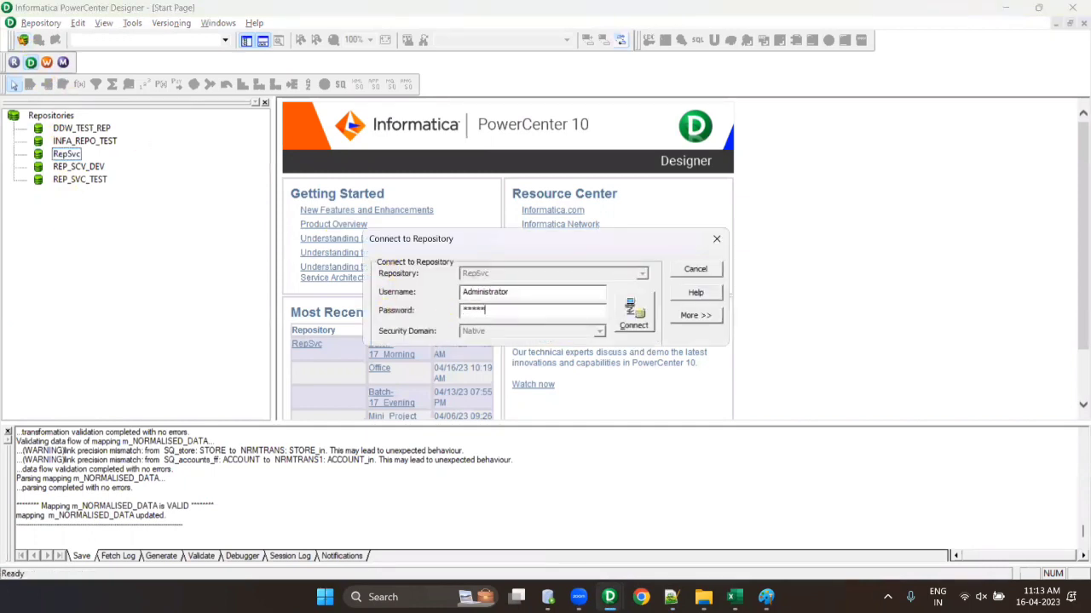
pyautogui.write('***')
pyautogui.click(631, 308)
# - Open the Batch-17_Morning folder and its m_CUST_ORDERS_DIM mapping
pyautogui.rightClick(133, 272)
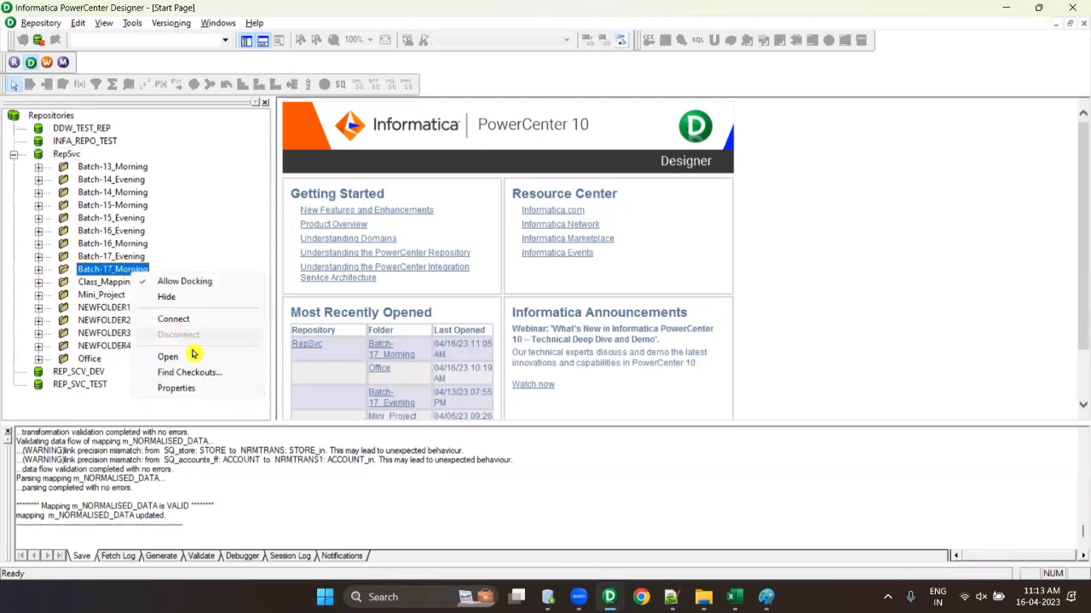
pyautogui.click(193, 357)
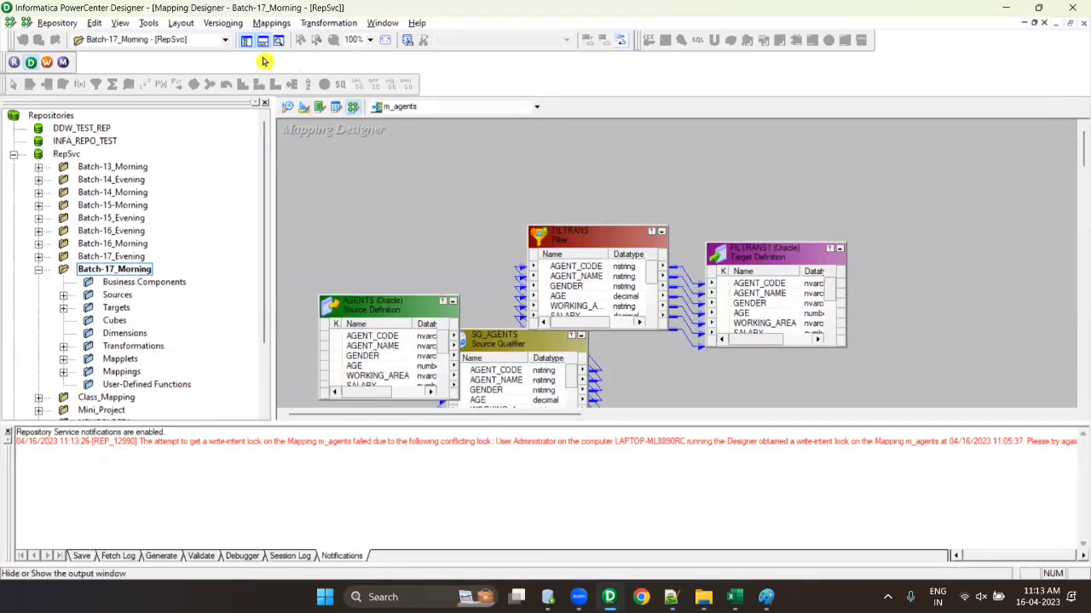
pyautogui.click(262, 40)
pyautogui.click(63, 372)
pyautogui.rightClick(175, 294)
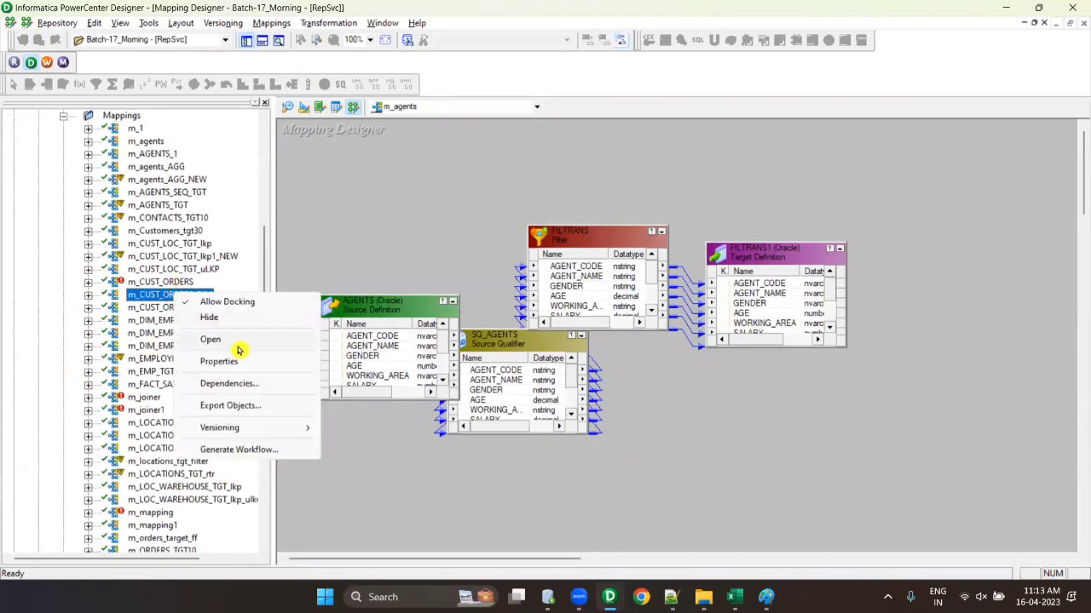
pyautogui.click(238, 341)
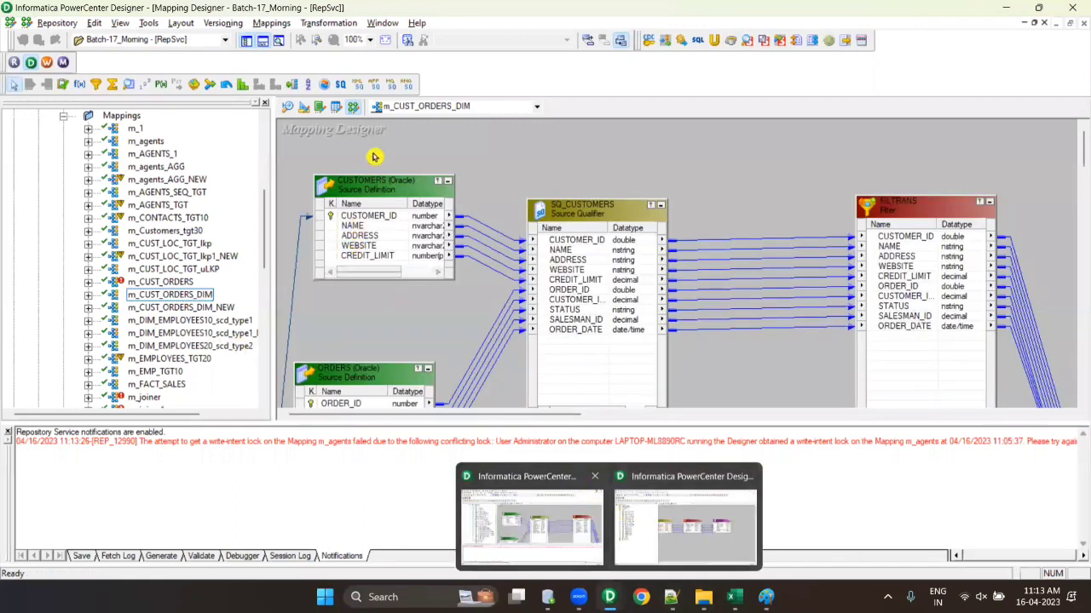
# - Disconnect from RepSvc and minimize the Designer window
pyautogui.scroll(7, 141, 200)
pyautogui.rightClick(75, 154)
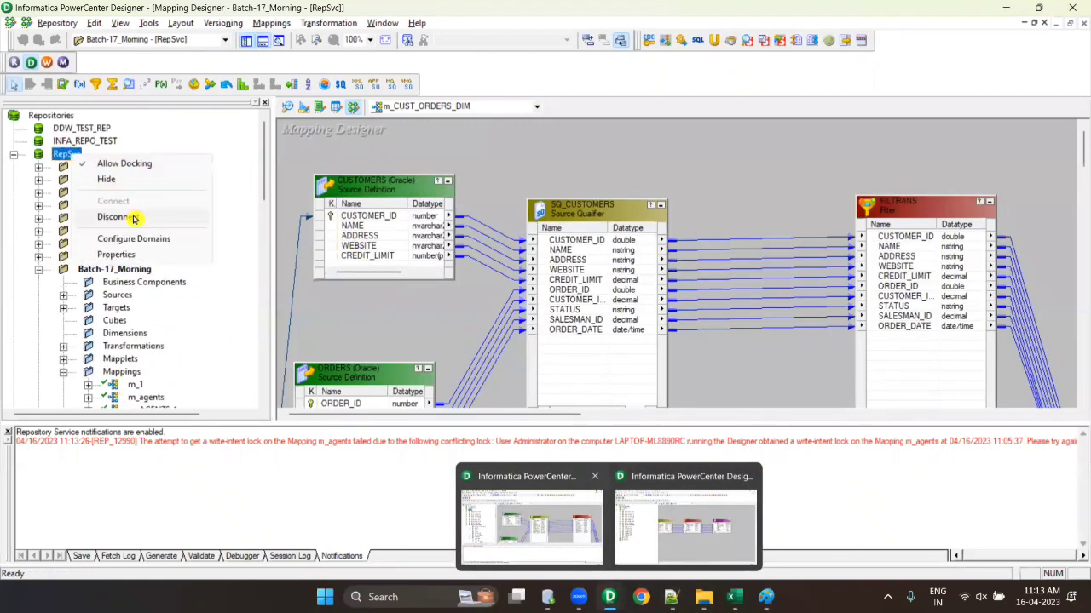
pyautogui.click(119, 217)
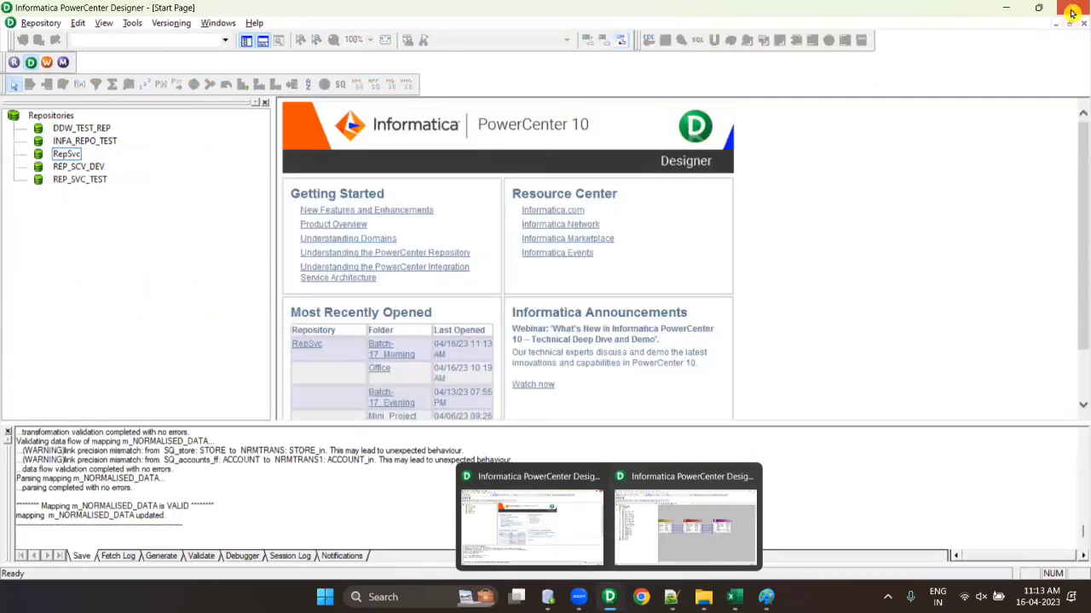
pyautogui.click(1072, 13)
# - Rewrite item 2 as 'security issue with the mapping.' and start a new line 'versioning.'
pyautogui.hotkey('alt', 'Tab')
pyautogui.hotkey('alt', 'Tab')
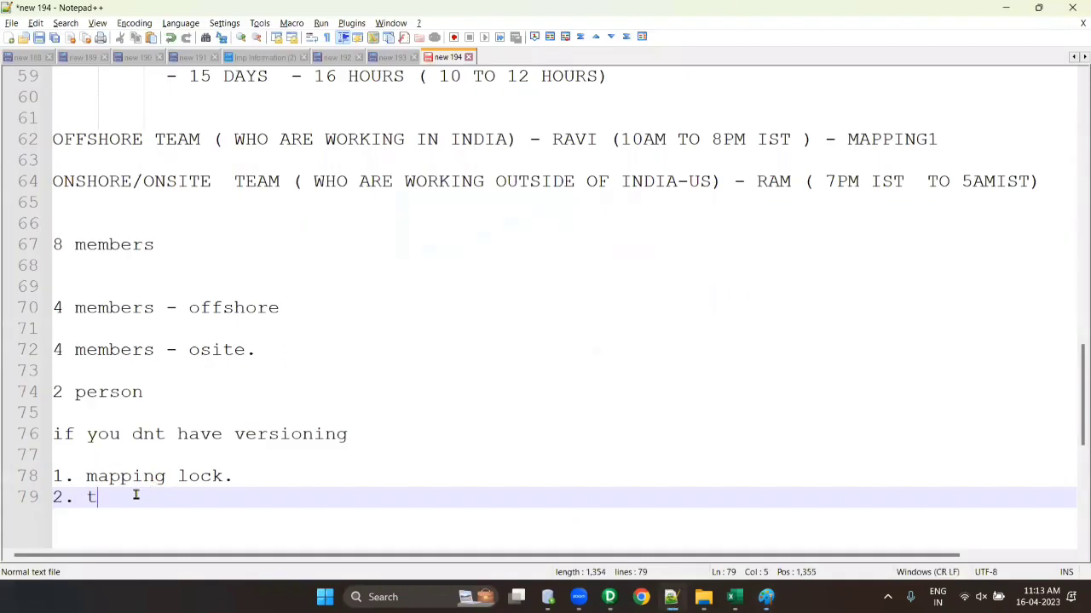
pyautogui.write('here')
pyautogui.press('BackSpace')
pyautogui.press('BackSpace')
pyautogui.press('BackSpace')
pyautogui.press('BackSpace')
pyautogui.press('BackSpace')
pyautogui.press('BackSpace')
pyautogui.write('security issue with the mapi')
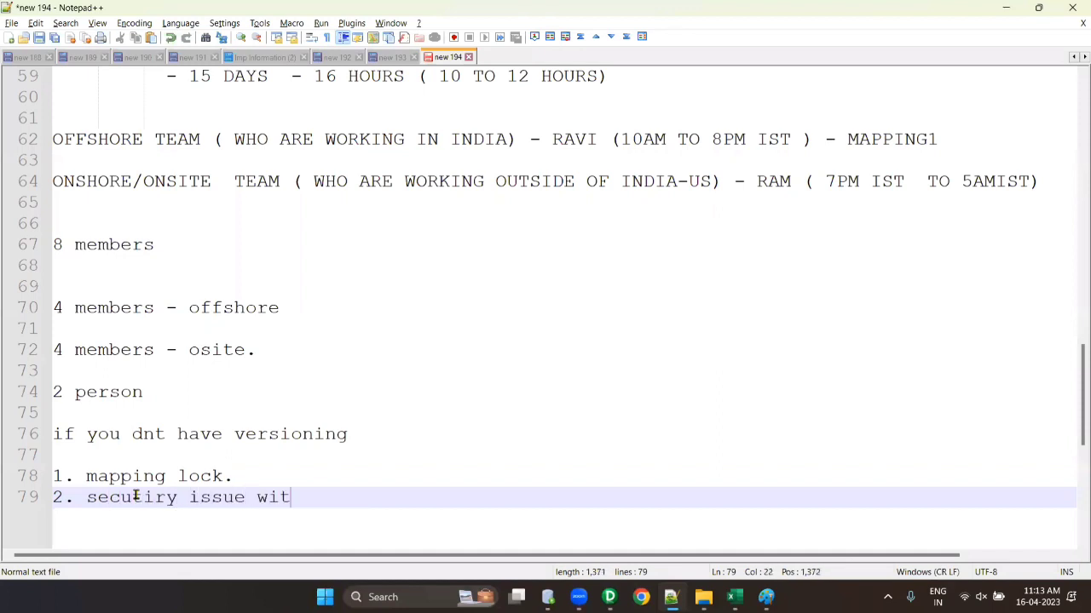
pyautogui.press('BackSpace')
pyautogui.write('ping.')
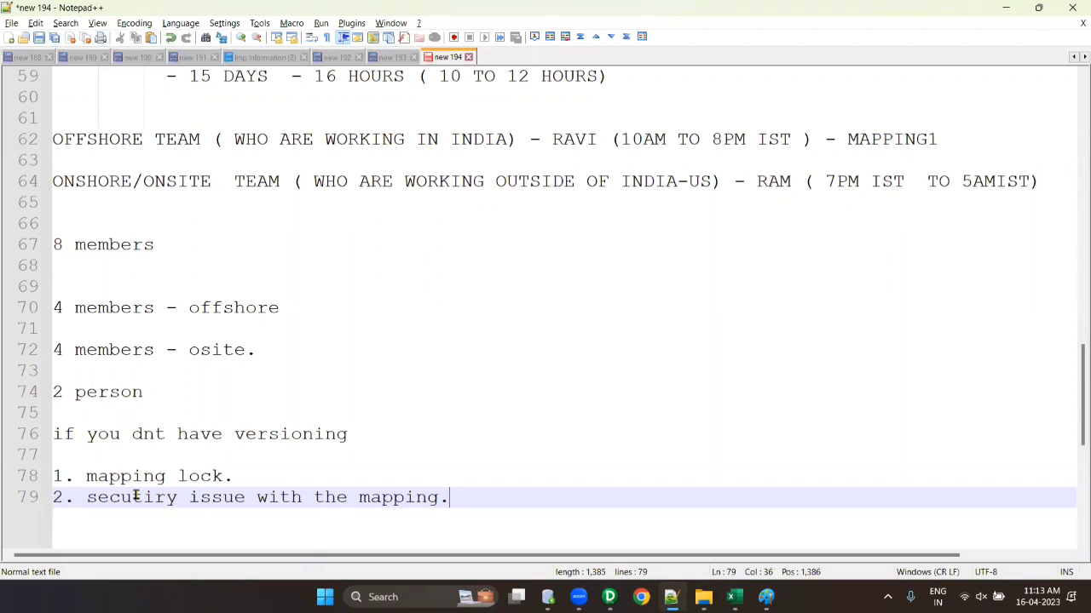
pyautogui.scroll(-3, 504, 329)
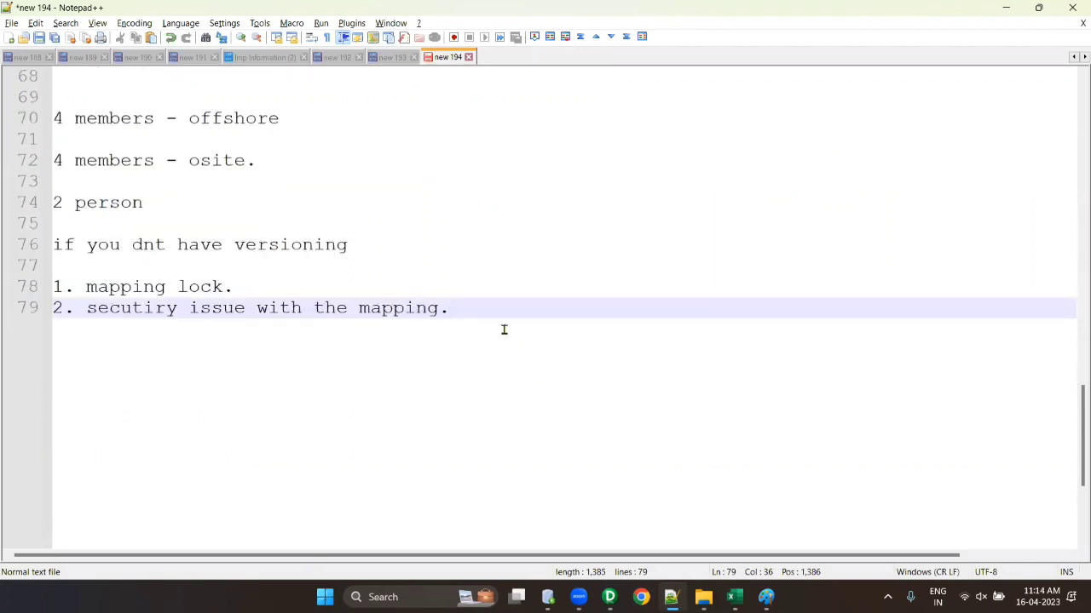
pyautogui.press('Return')
pyautogui.press('Return')
pyautogui.press('Return')
pyautogui.write('ver')
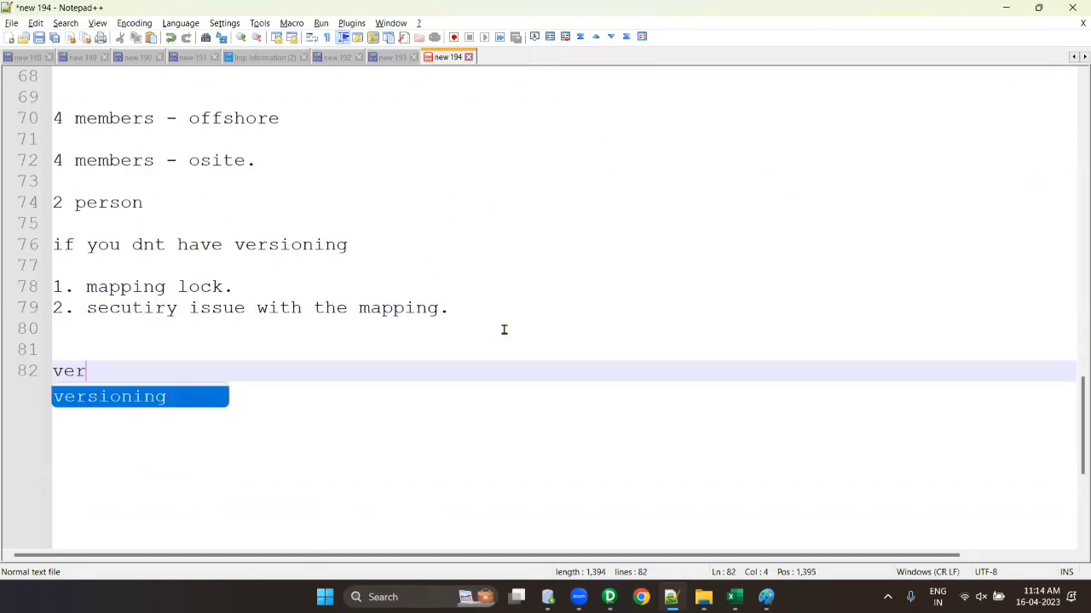
pyautogui.write('sioning.')
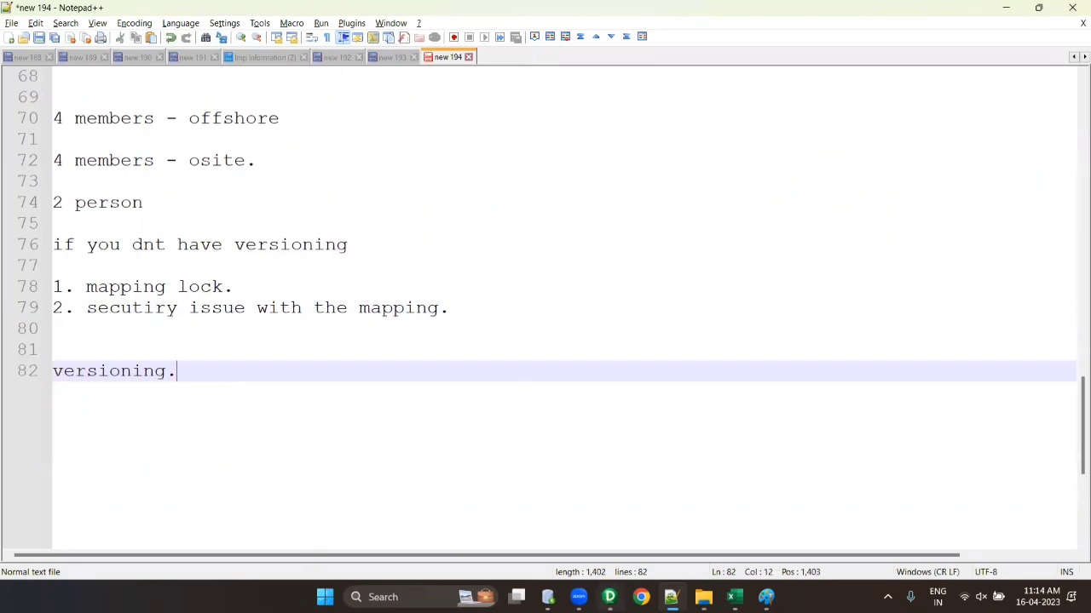
# - Arrange all mapping objects as icons, then dismiss the repository reconnect warning
pyautogui.click(610, 598)
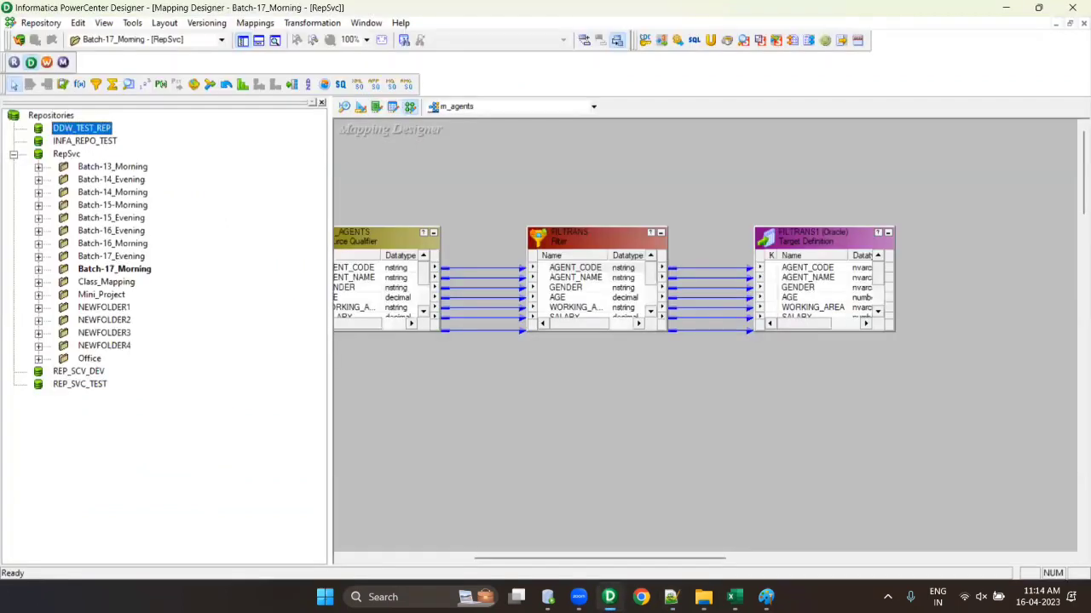
pyautogui.rightClick(465, 171)
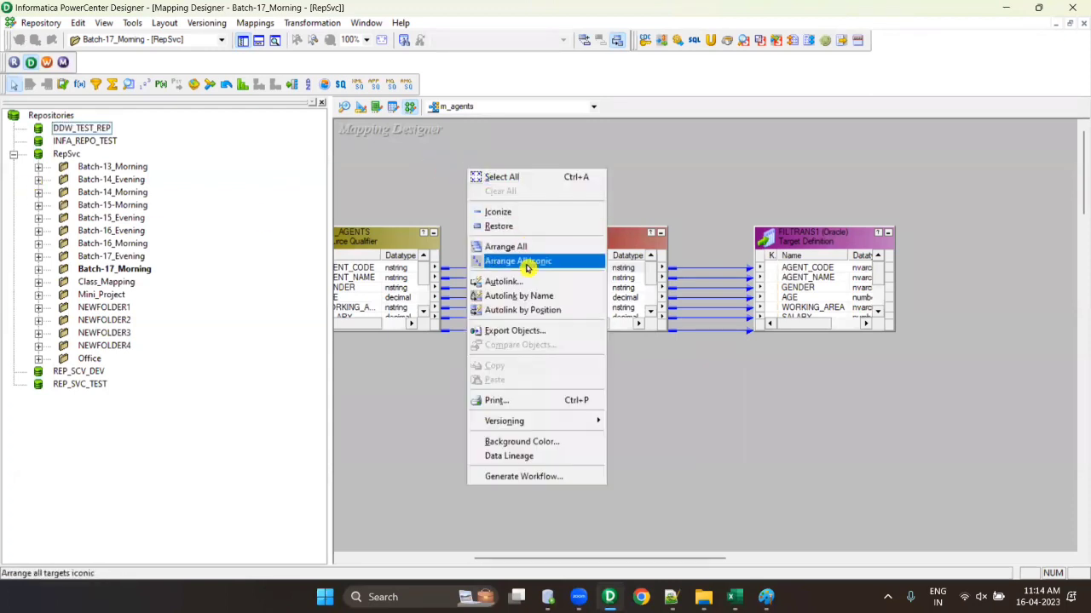
pyautogui.click(526, 261)
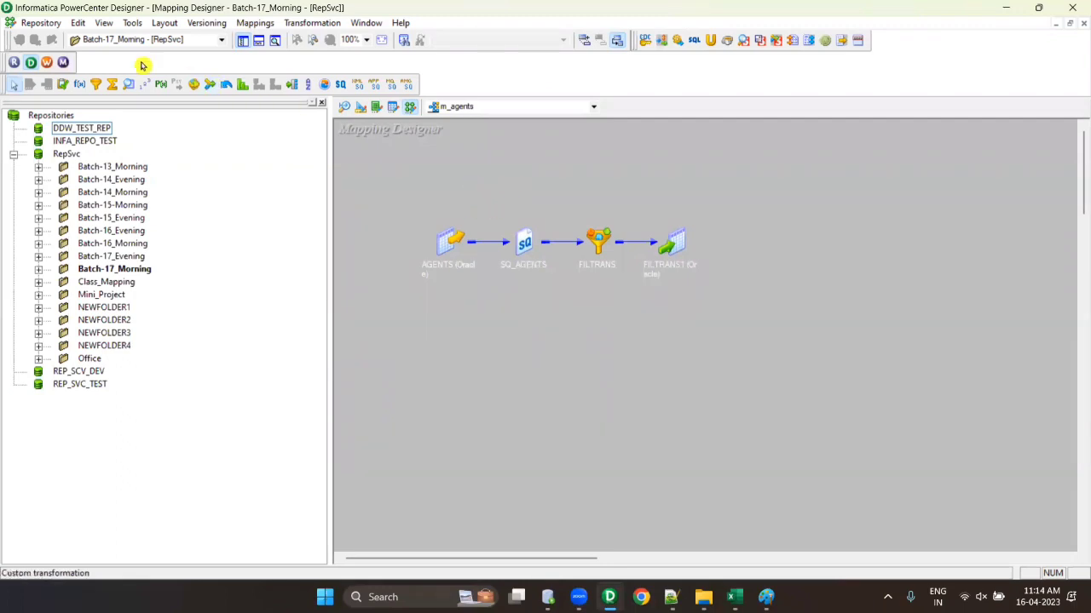
pyautogui.click(48, 23)
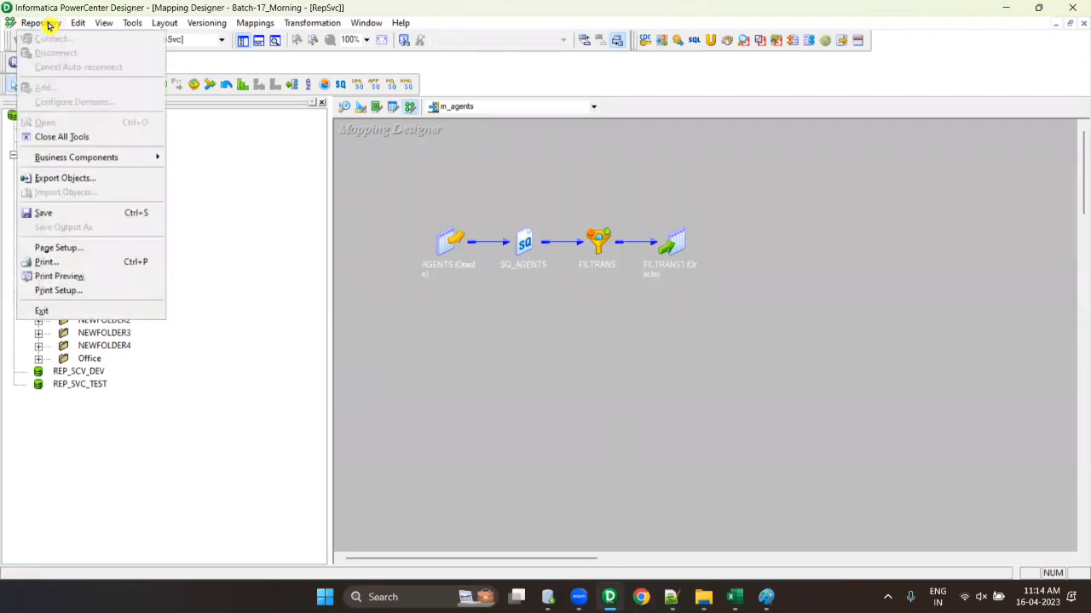
pyautogui.click(59, 177)
pyautogui.click(648, 328)
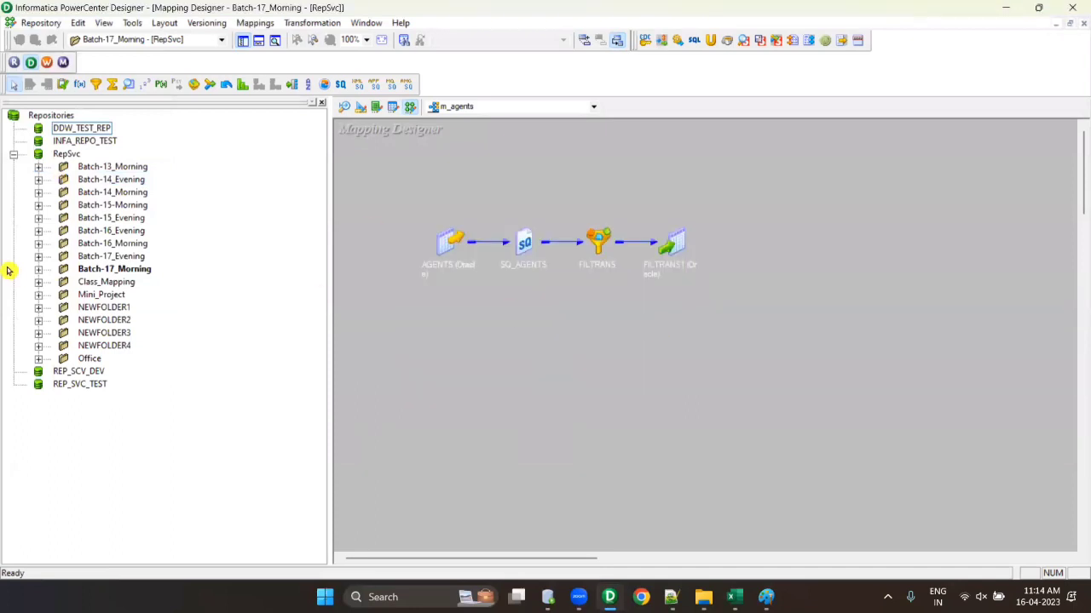
pyautogui.click(142, 270)
pyautogui.rightClick(141, 275)
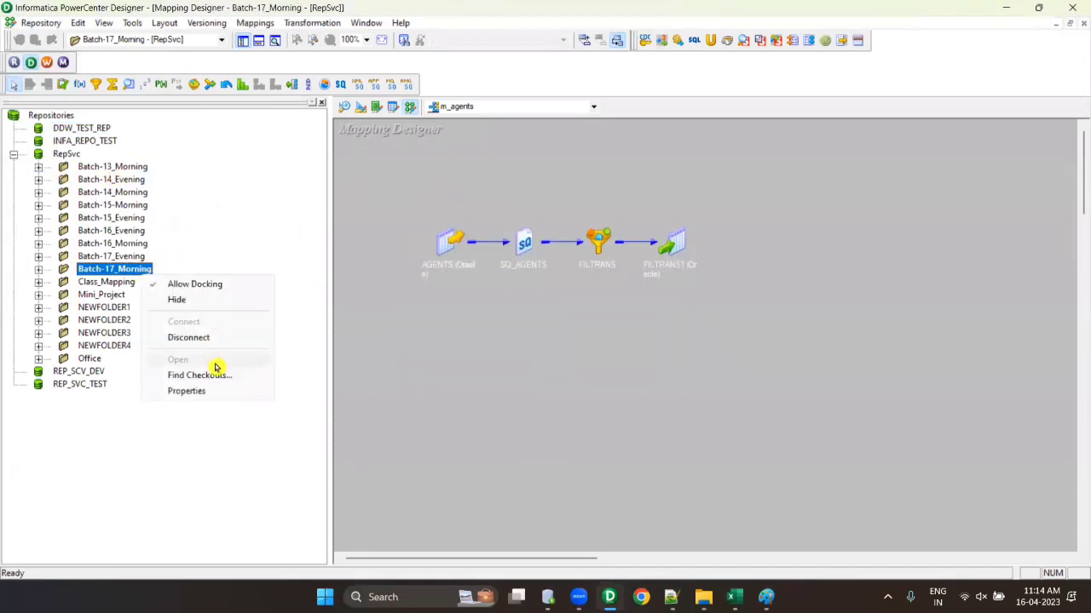
pyautogui.click(108, 272)
pyautogui.rightClick(138, 273)
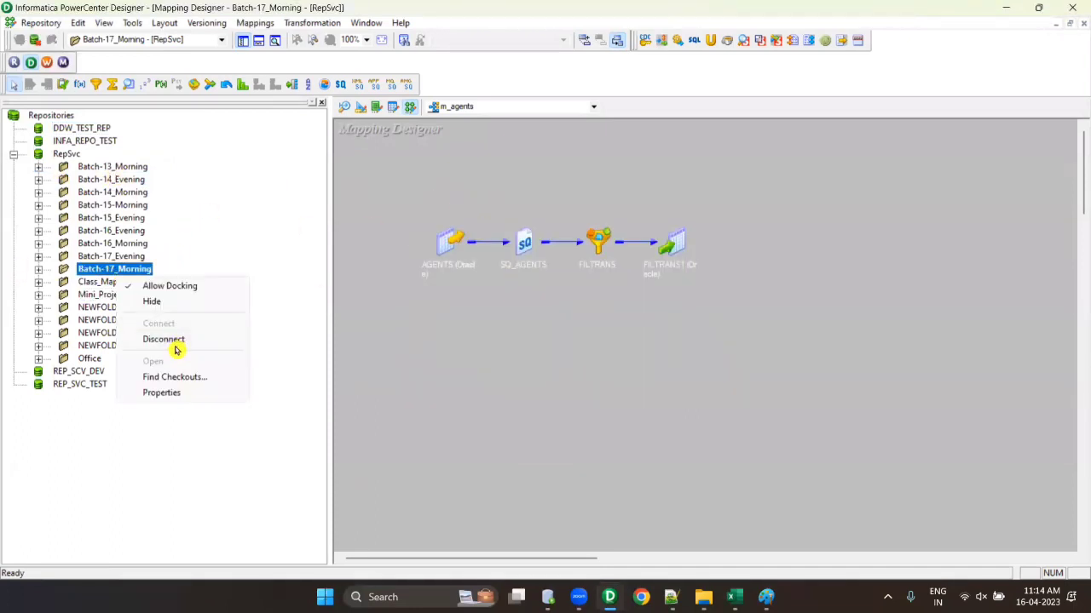
pyautogui.click(276, 231)
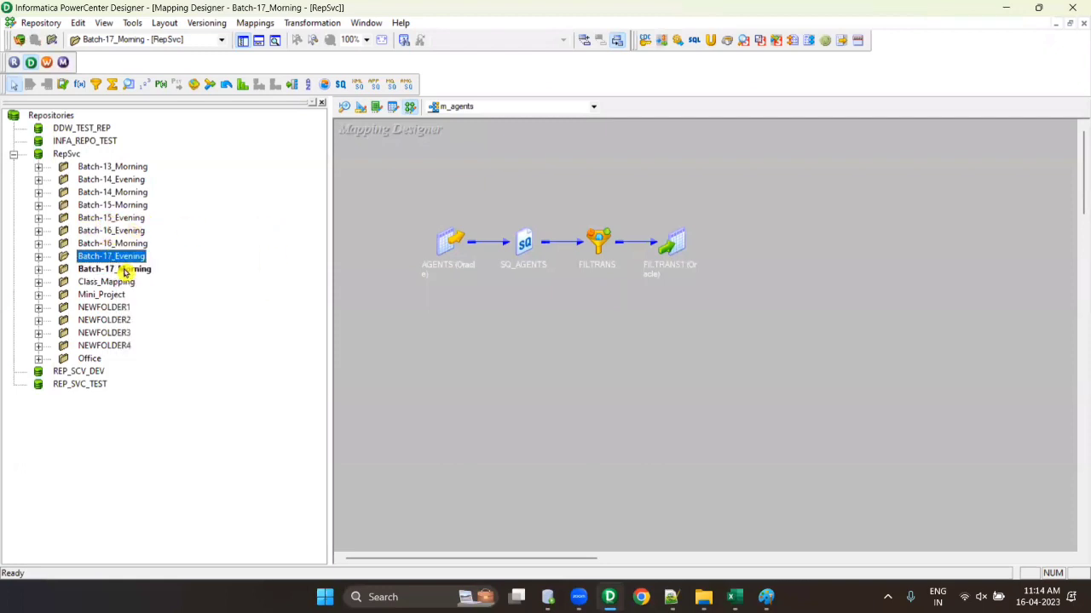
# - Disconnect from RepSvc and reconnect with the repository password
pyautogui.click(66, 154)
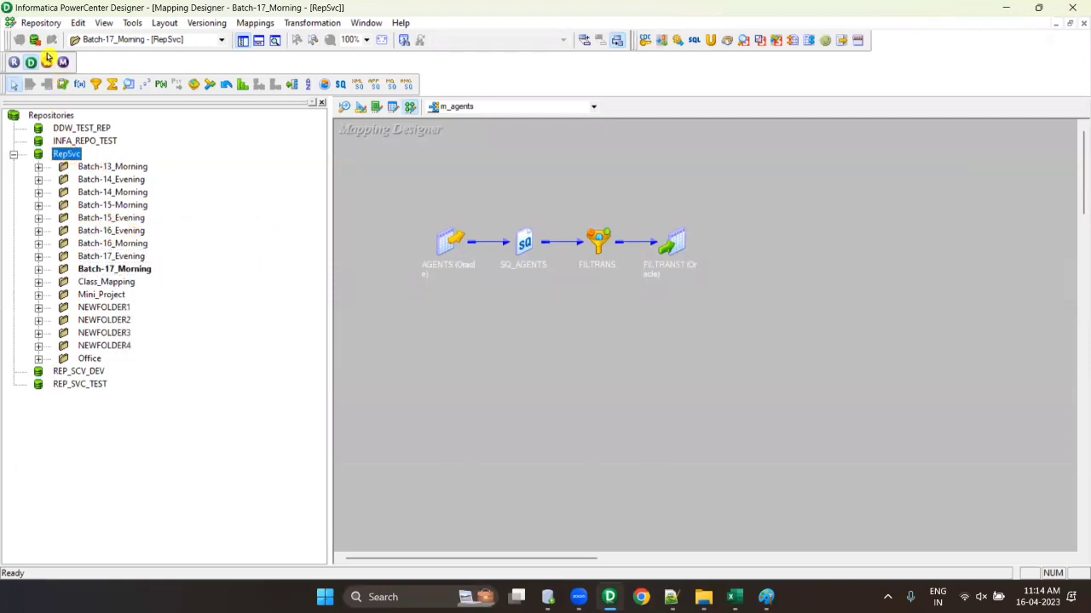
pyautogui.click(34, 40)
pyautogui.click(19, 40)
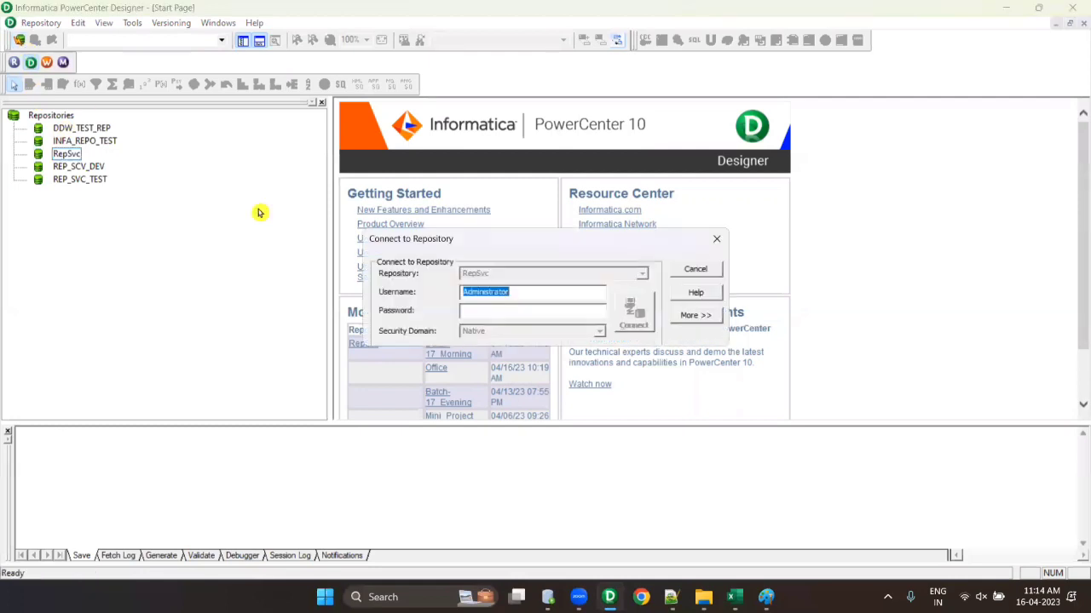
pyautogui.click(465, 312)
pyautogui.write('****')
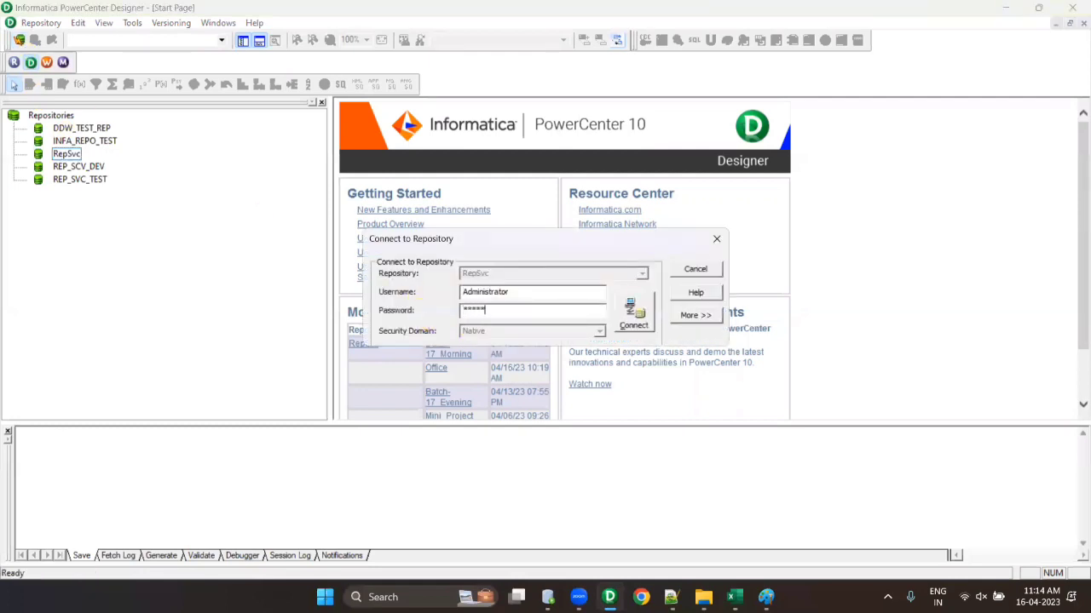
pyautogui.press('Return')
# - Open the Batch-17_Morning folder again
pyautogui.rightClick(121, 281)
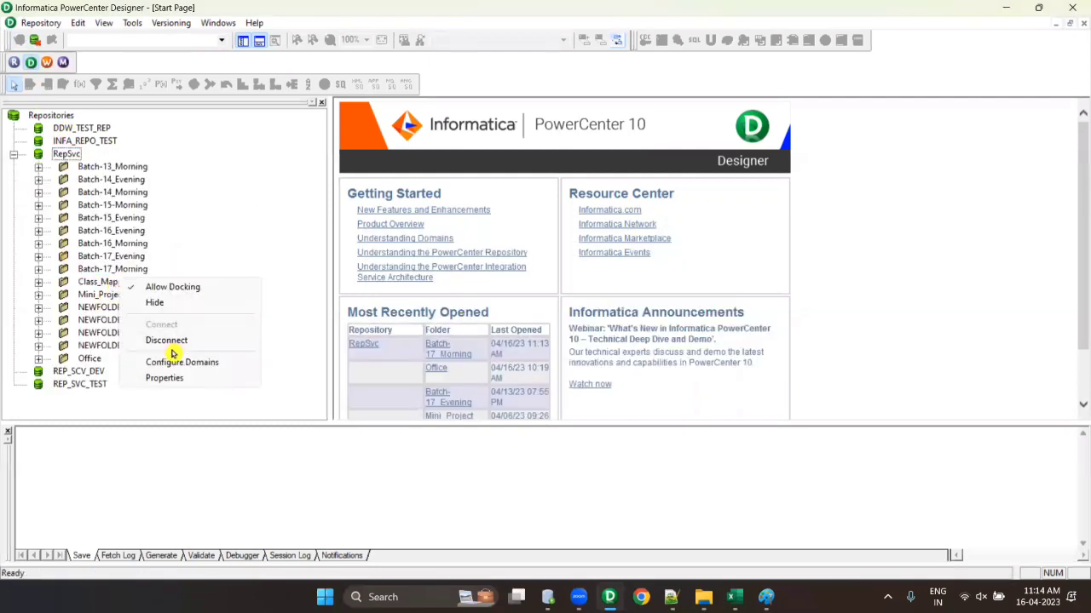
pyautogui.click(111, 283)
pyautogui.click(113, 271)
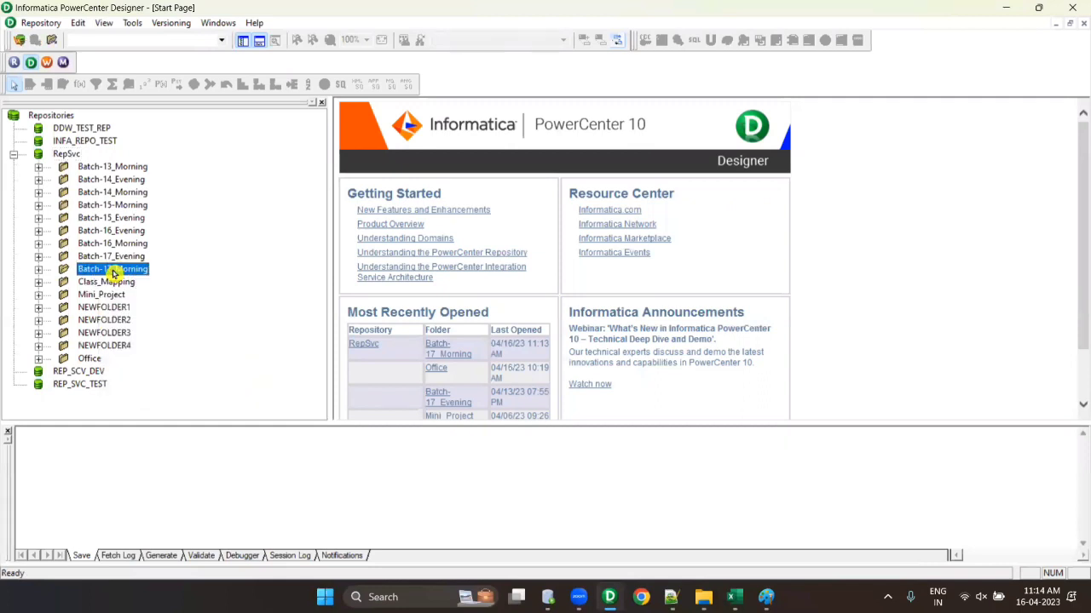
pyautogui.rightClick(113, 271)
pyautogui.click(177, 358)
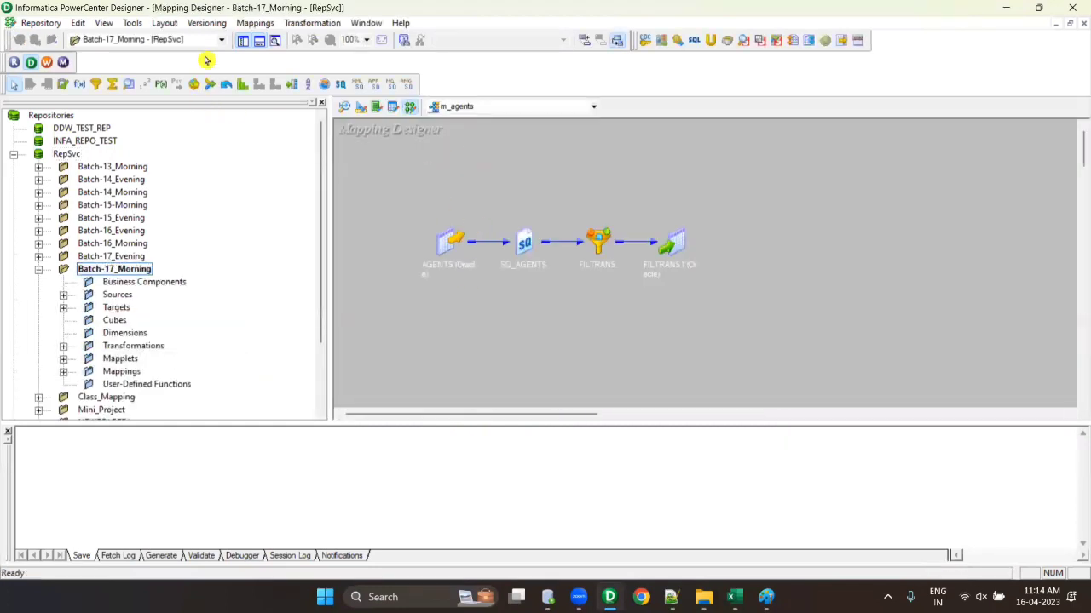
# - Open m_AGENTS_1 in the Mapping Designer and arrange its objects as icons
pyautogui.click(64, 371)
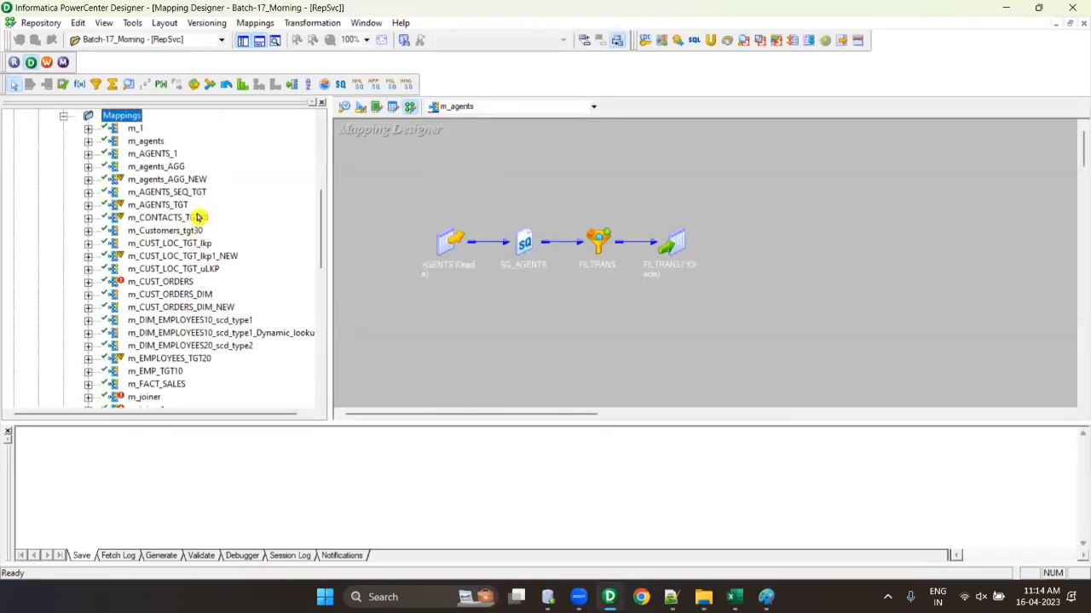
pyautogui.click(154, 154)
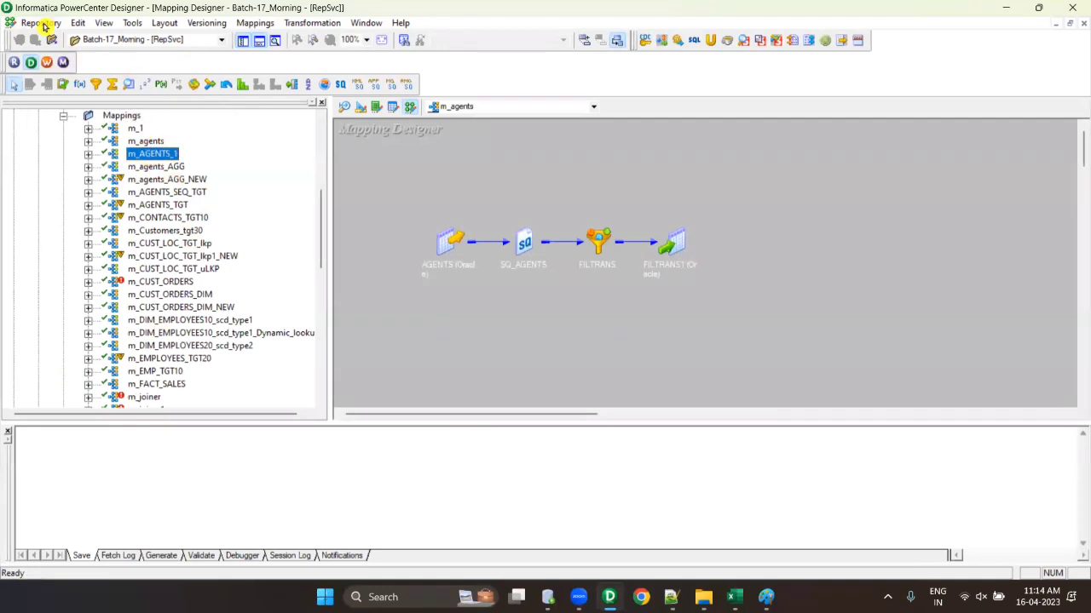
pyautogui.rightClick(153, 153)
pyautogui.click(198, 202)
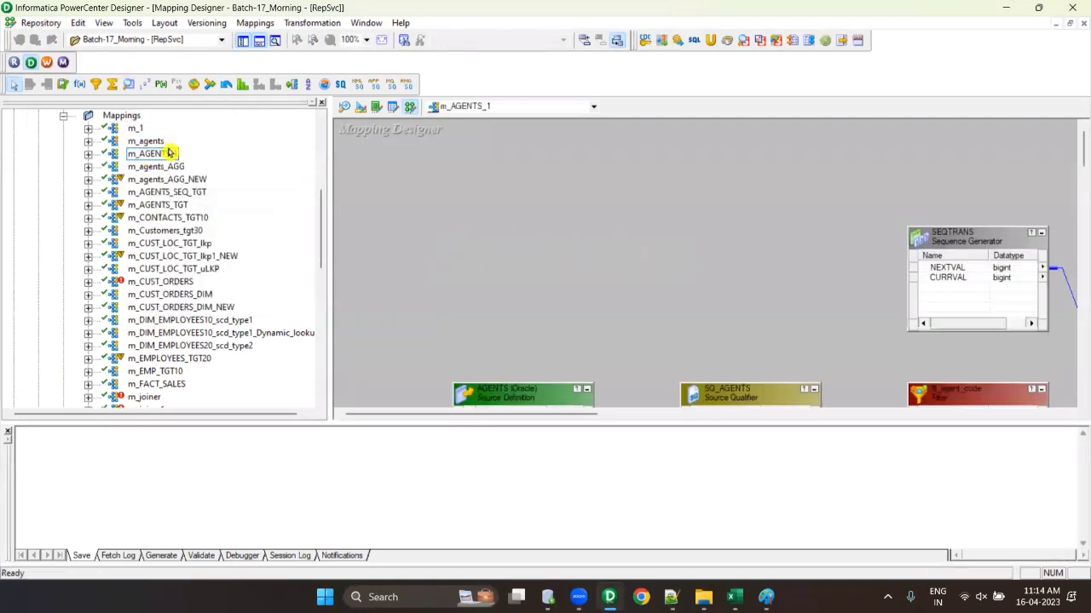
pyautogui.rightClick(615, 185)
pyautogui.click(648, 278)
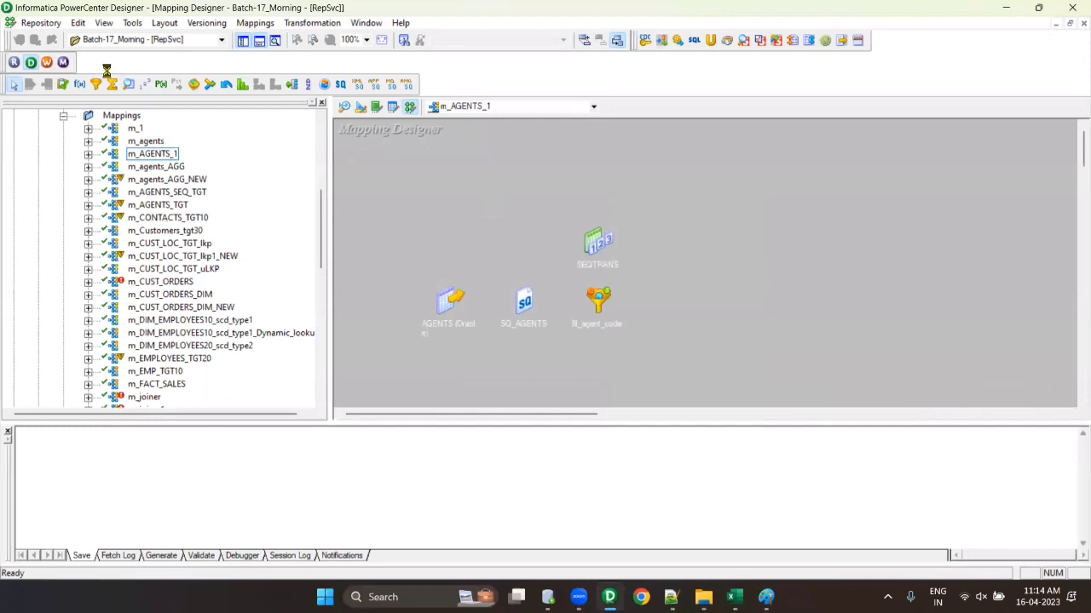
# - Start exporting m_AGENTS_1 through Repository > Export Objects
pyautogui.click(157, 157)
pyautogui.click(41, 23)
pyautogui.click(127, 179)
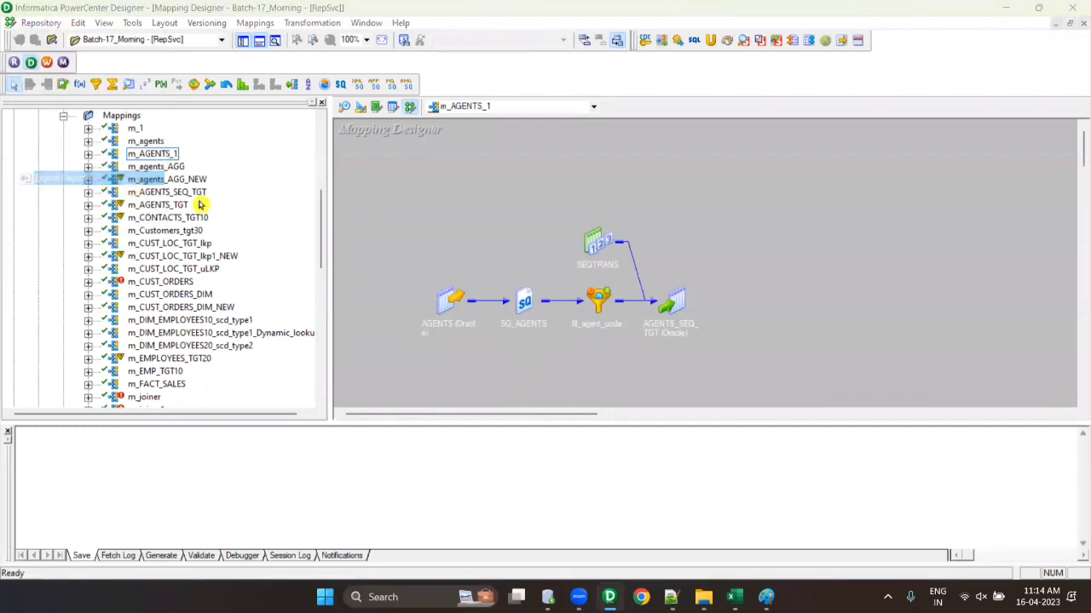
# - Browse to the Backup folder on the Desktop in the export dialog
pyautogui.click(394, 99)
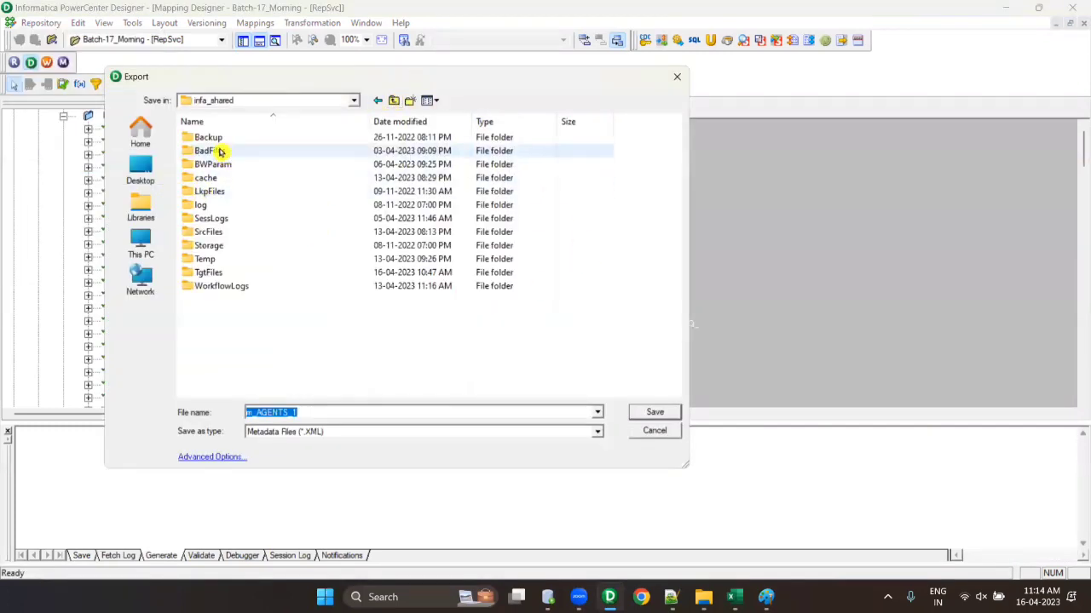
pyautogui.click(141, 170)
pyautogui.click(253, 212)
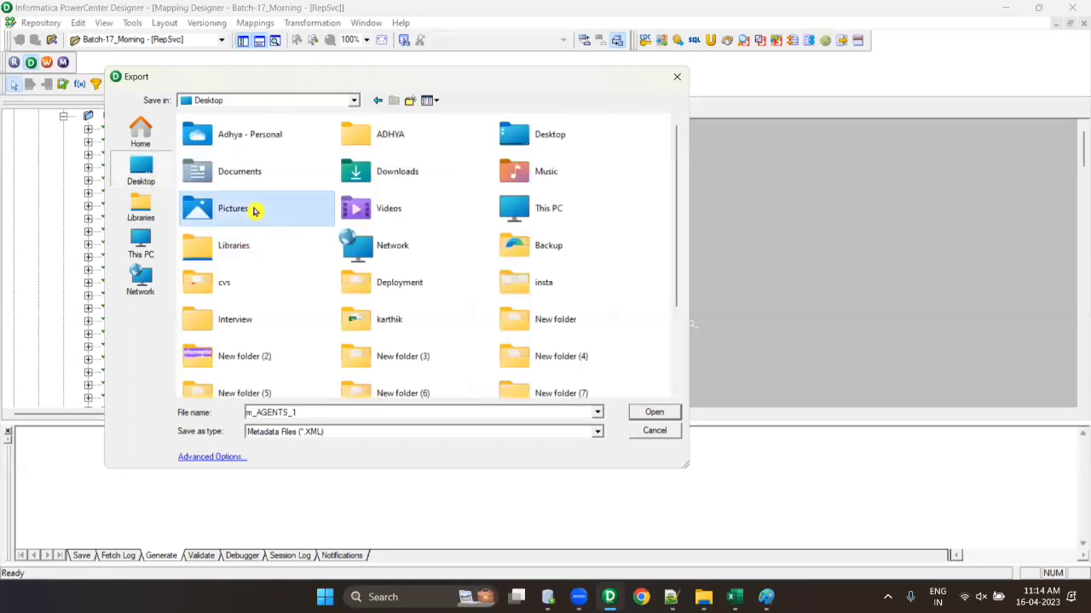
pyautogui.click(548, 245)
pyautogui.doubleClick(551, 247)
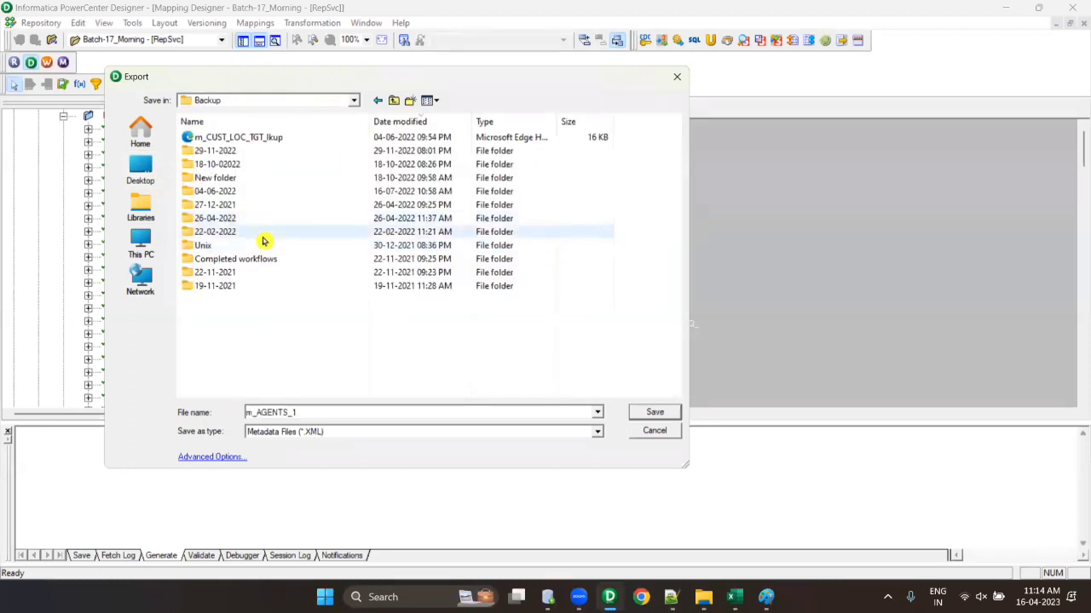
# - Create a new folder named 16-04-2023 inside Backup and open it
pyautogui.rightClick(272, 333)
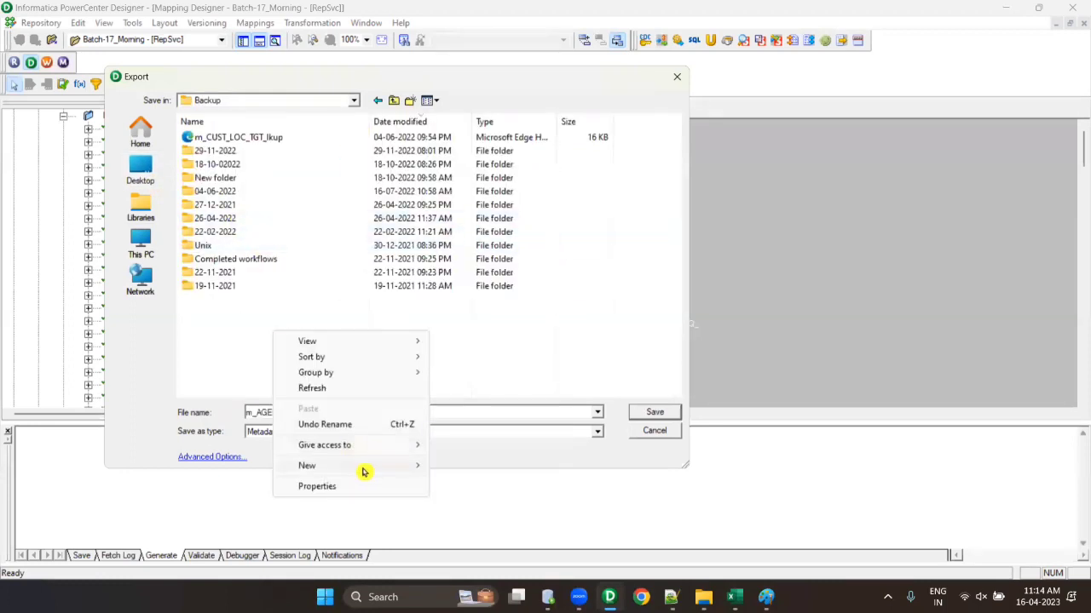
pyautogui.moveTo(364, 471)
pyautogui.click(499, 465)
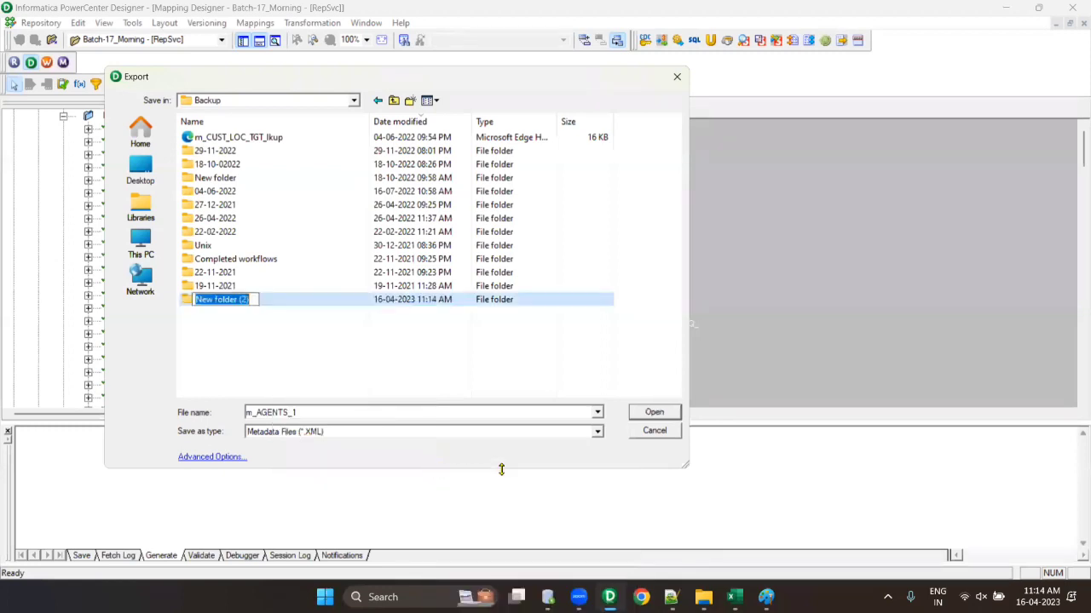
pyautogui.write('16-04-20263')
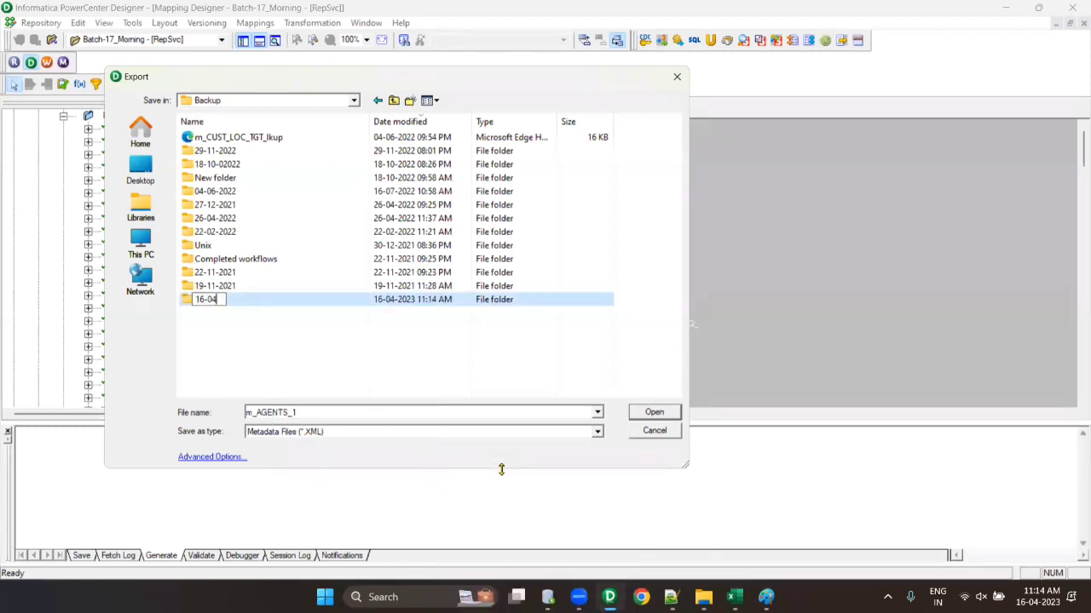
pyautogui.press('BackSpace')
pyautogui.press('BackSpace')
pyautogui.write('3')
pyautogui.click(195, 300)
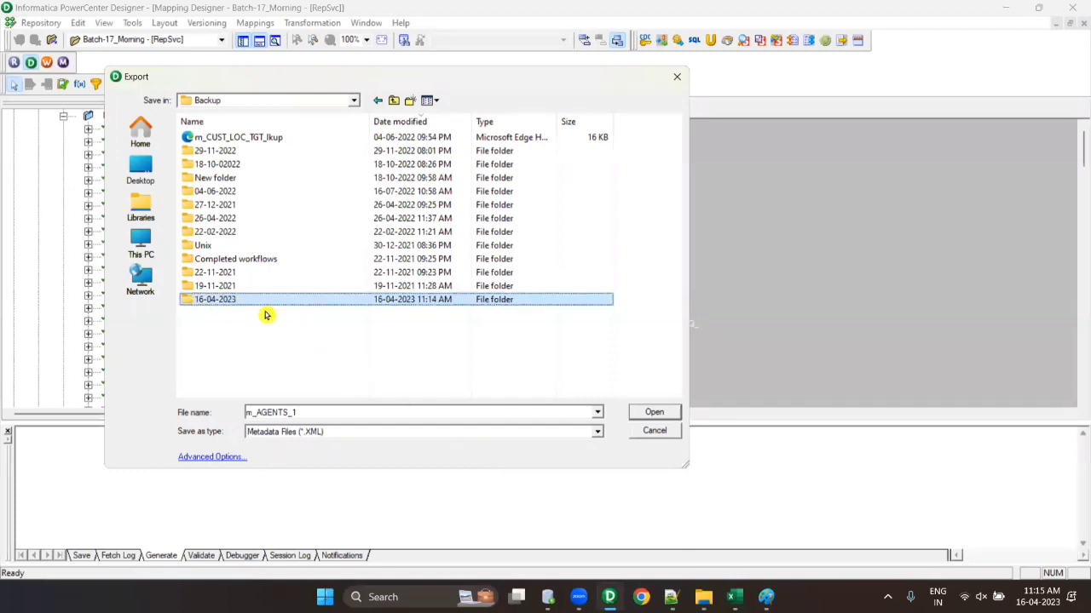
pyautogui.doubleClick(268, 303)
# - Save the m_AGENTS_1 XML export there and close the results (4 objects, 0 errors)
pyautogui.click(655, 413)
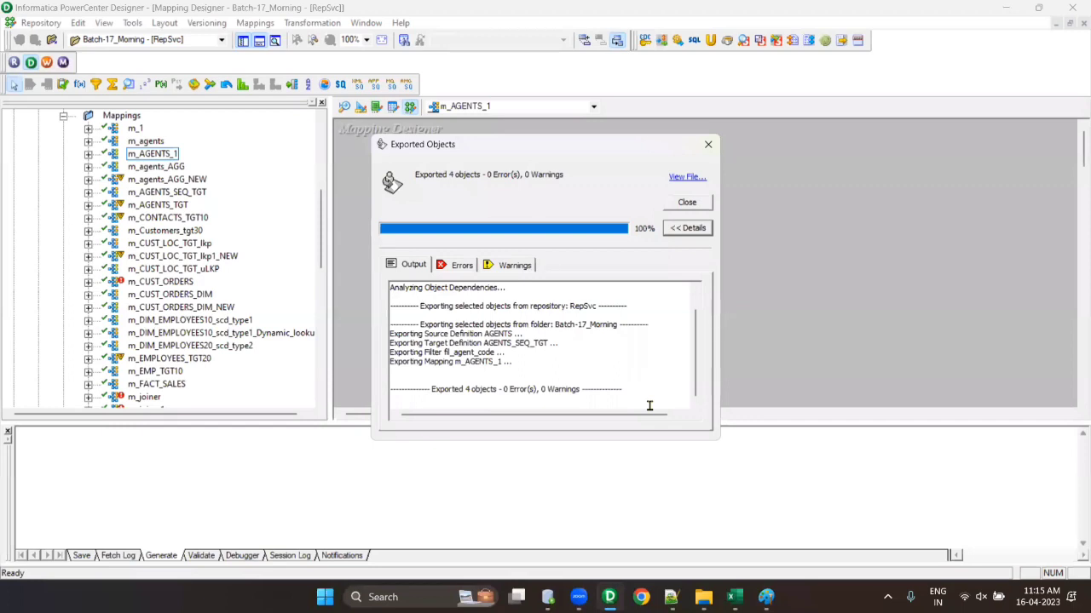
pyautogui.click(686, 202)
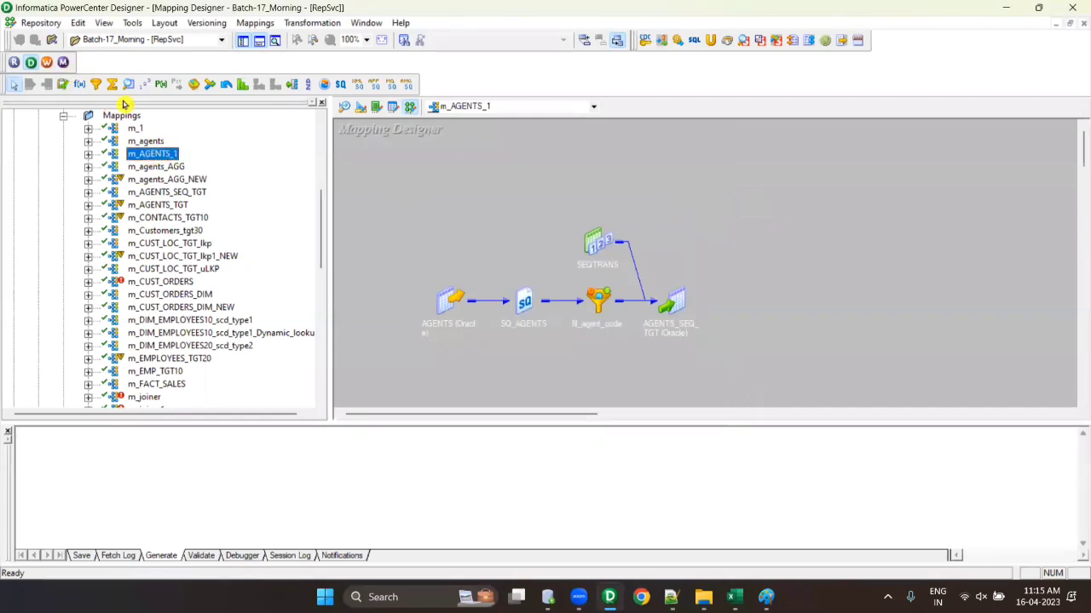
pyautogui.click(41, 23)
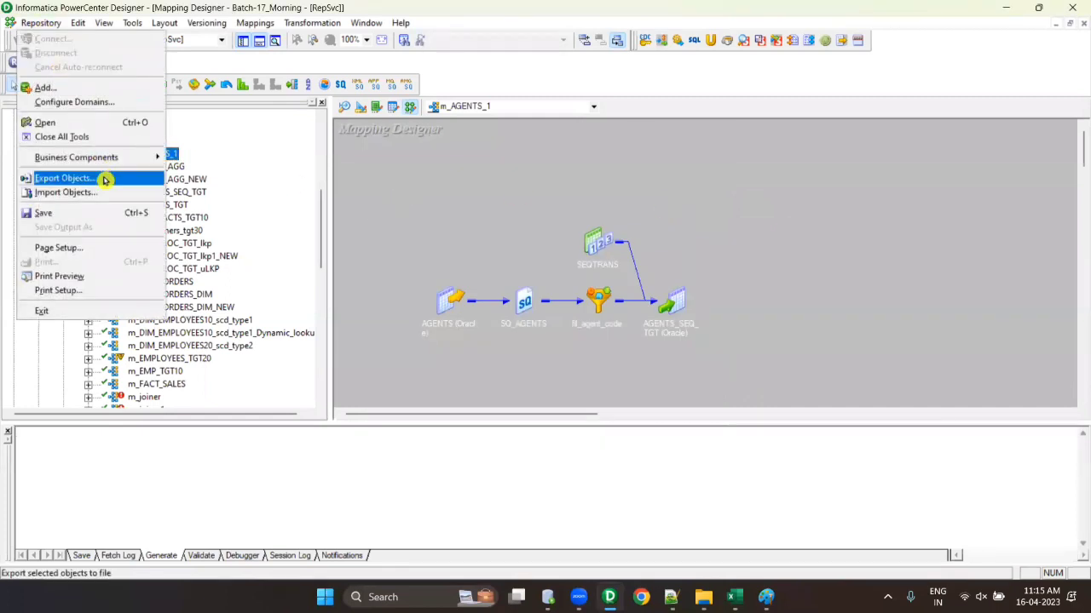
# - Re-export m_AGENTS_1, replacing the existing m_AGENTS_1.XML, then select m_agents_AGG
pyautogui.click(104, 179)
pyautogui.click(656, 412)
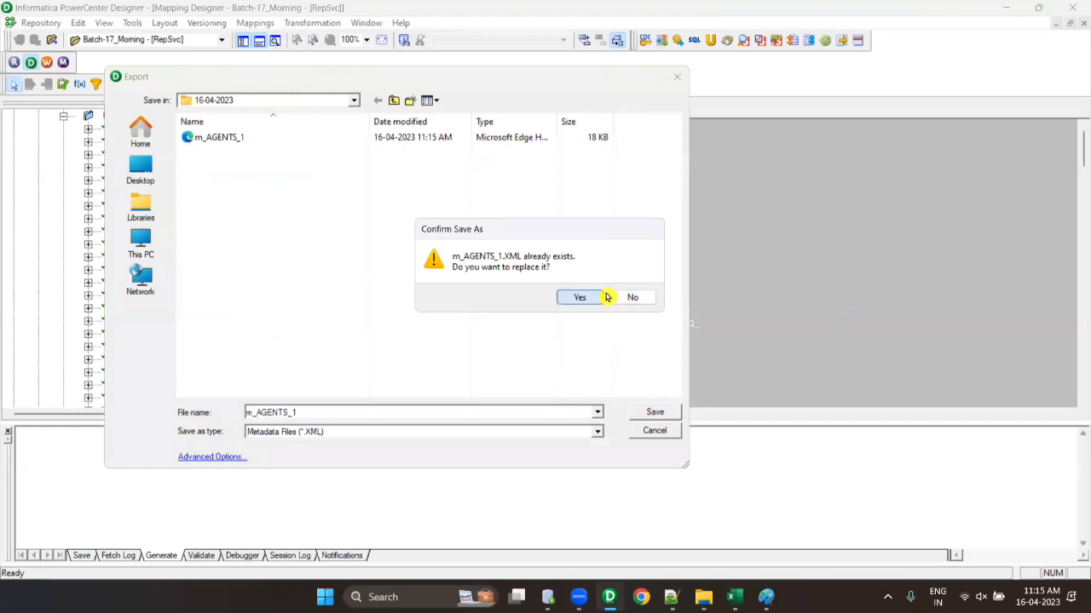
pyautogui.click(580, 296)
pyautogui.click(708, 144)
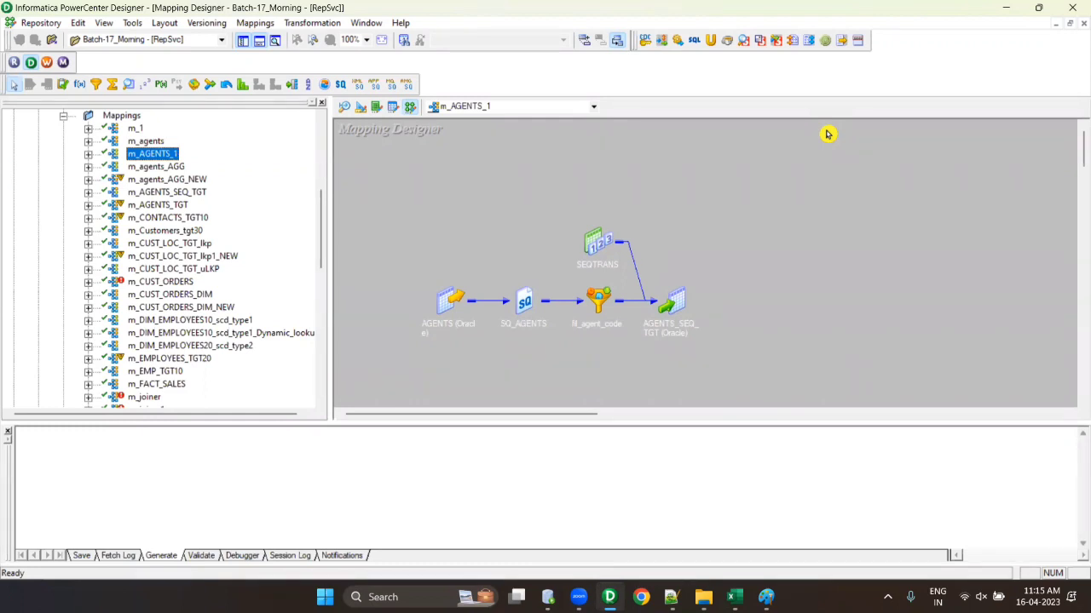
pyautogui.click(172, 166)
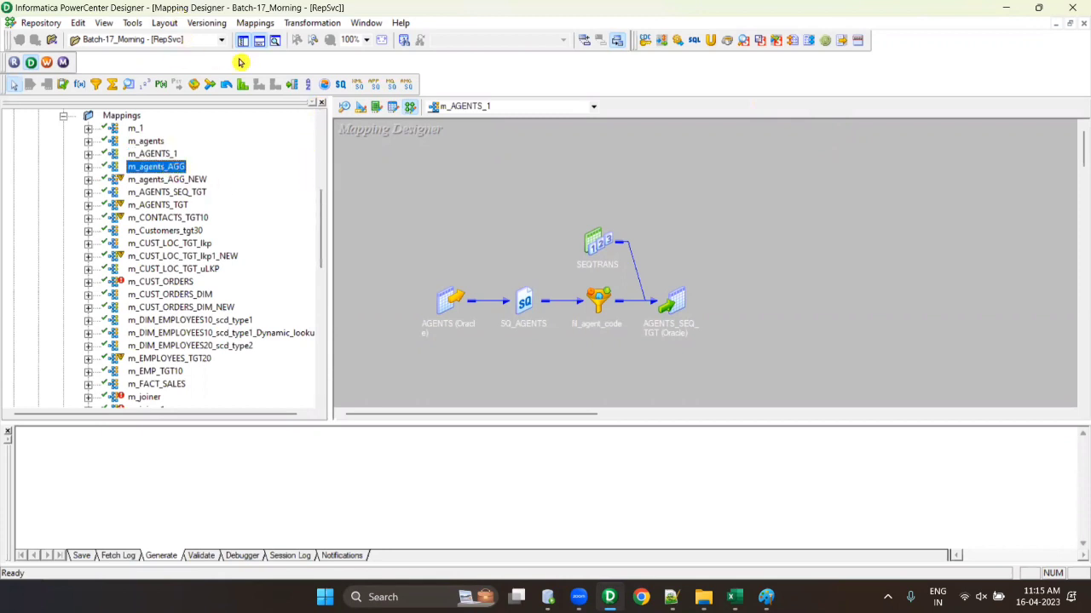
# - Export m_agents_AGG as XML into 16-04-2023 and review the 3-object, 0-error log
pyautogui.click(259, 41)
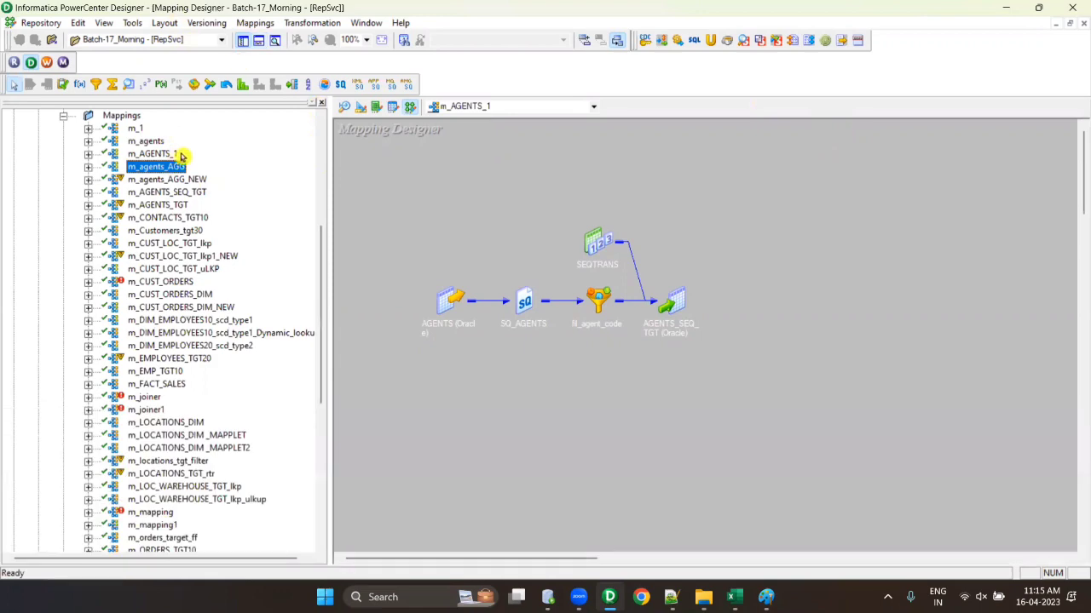
pyautogui.click(41, 23)
pyautogui.click(83, 178)
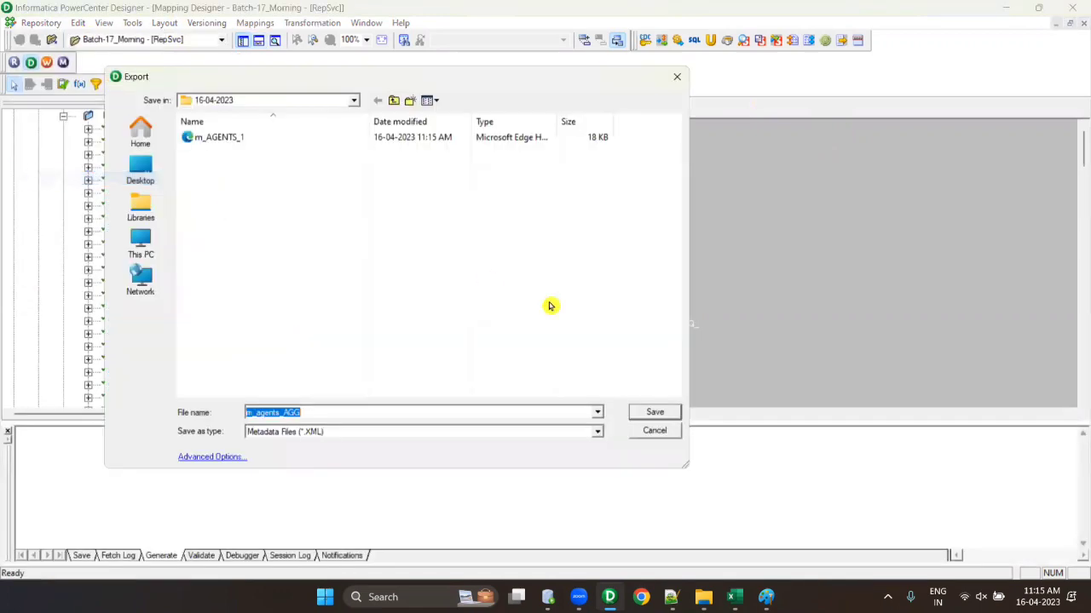
pyautogui.click(653, 412)
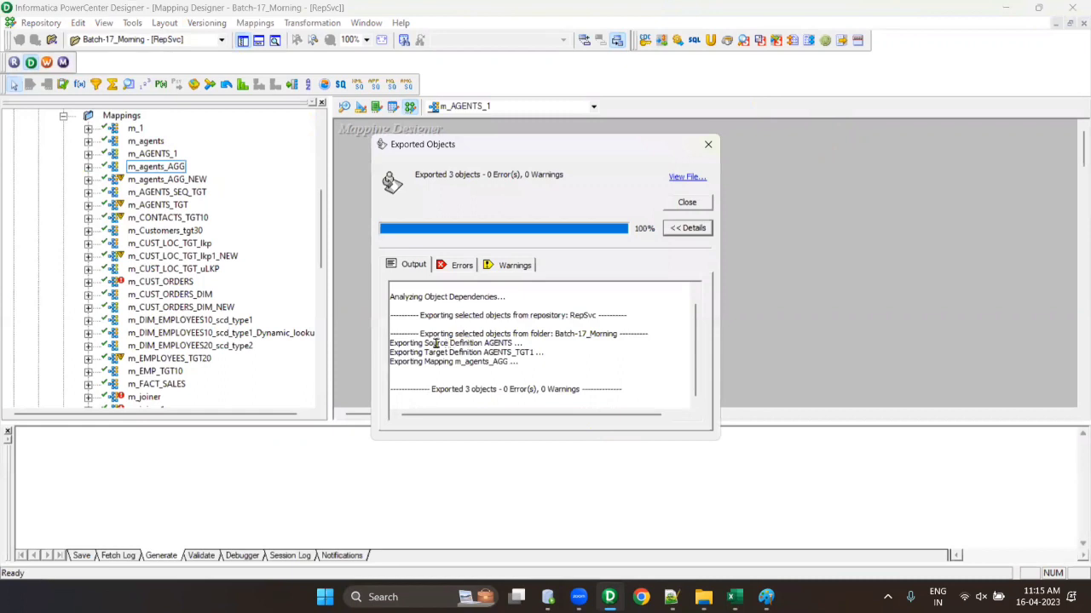
pyautogui.moveTo(421, 343); pyautogui.dragTo(554, 341)
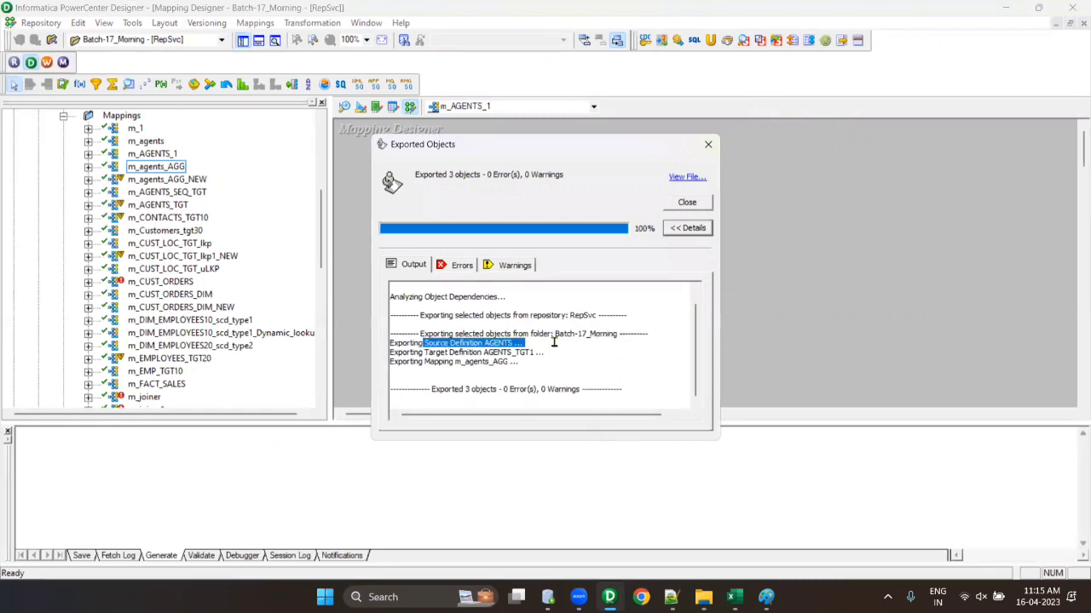
pyautogui.moveTo(459, 351); pyautogui.dragTo(605, 352)
pyautogui.click(443, 366)
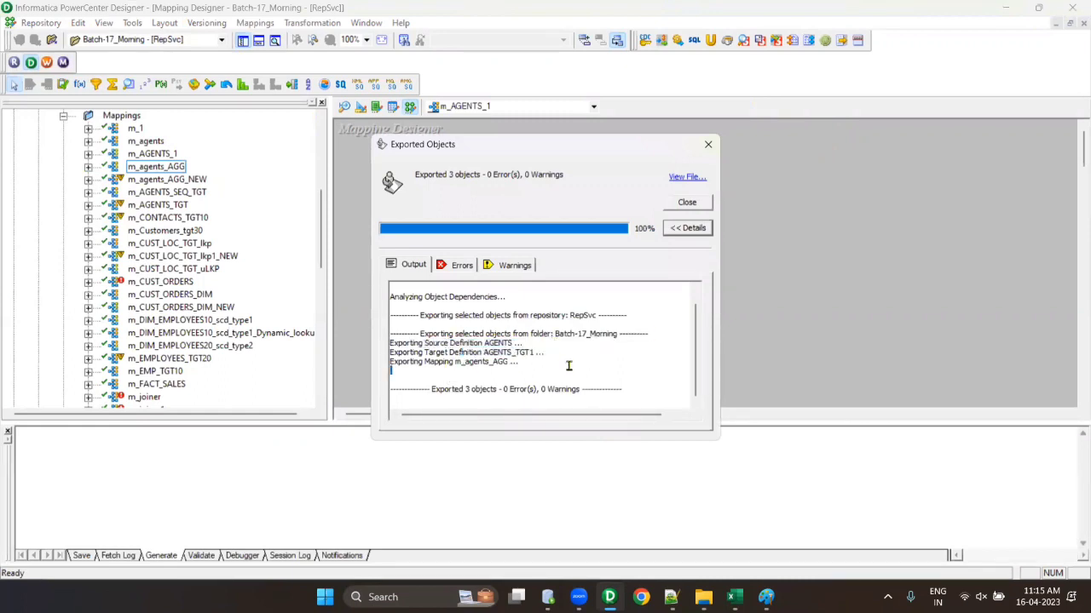
pyautogui.click(693, 206)
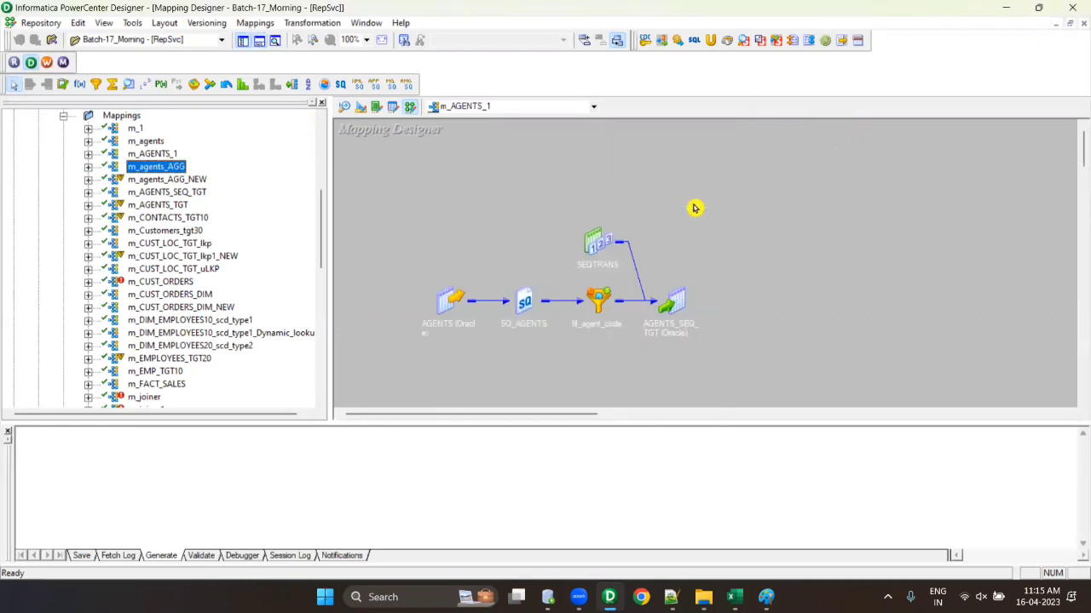
# - Hide the Output window and scroll the navigator back up to Batch-17_Morning
pyautogui.click(469, 182)
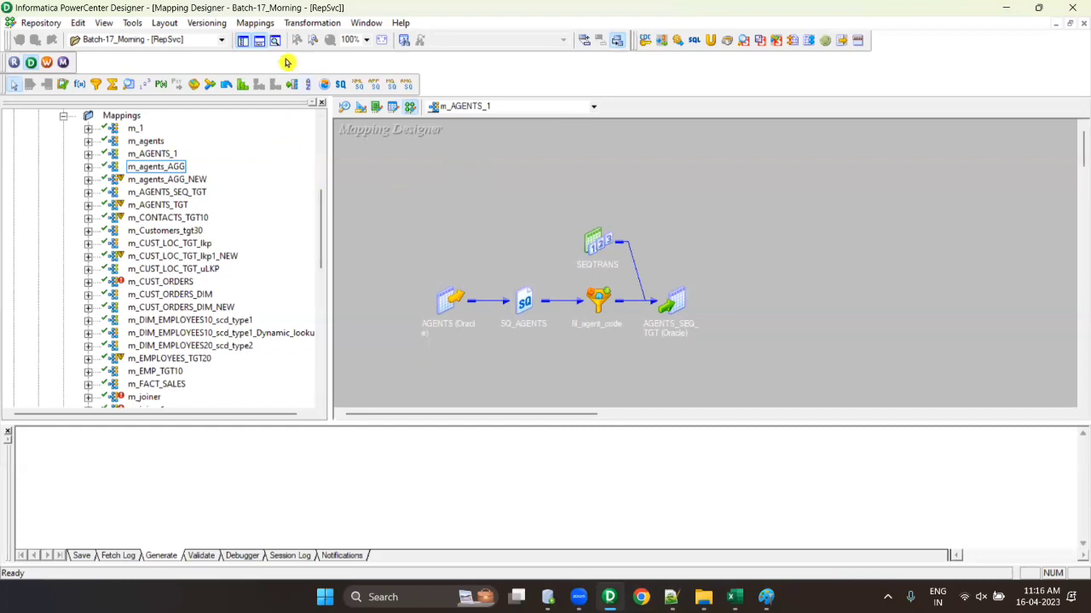
pyautogui.click(259, 41)
pyautogui.scroll(5, 242, 273)
pyautogui.scroll(2, 238, 293)
pyautogui.scroll(-15, 239, 294)
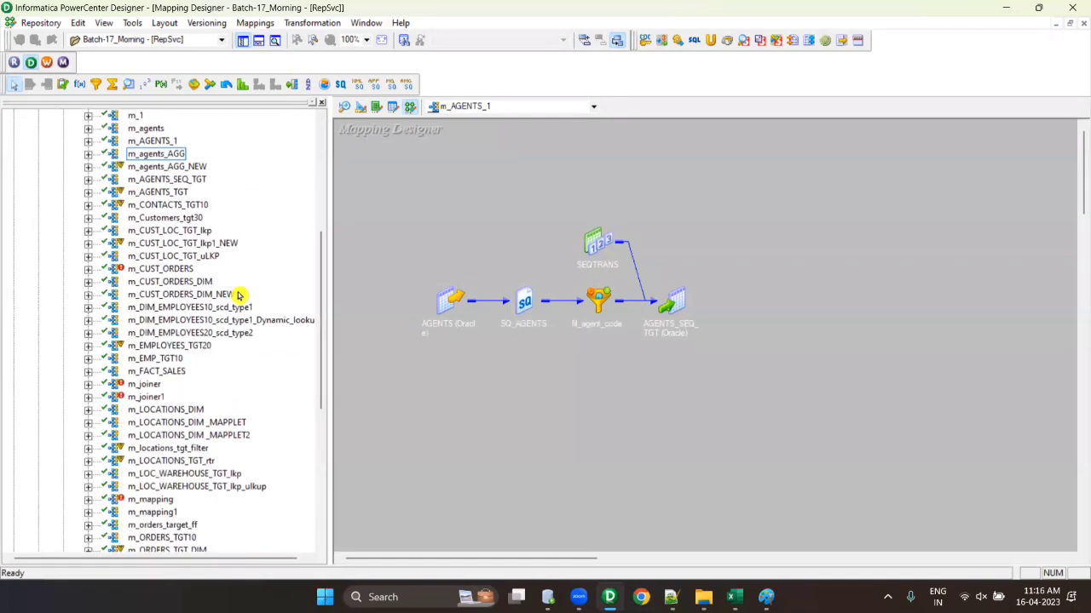
pyautogui.scroll(15, 239, 294)
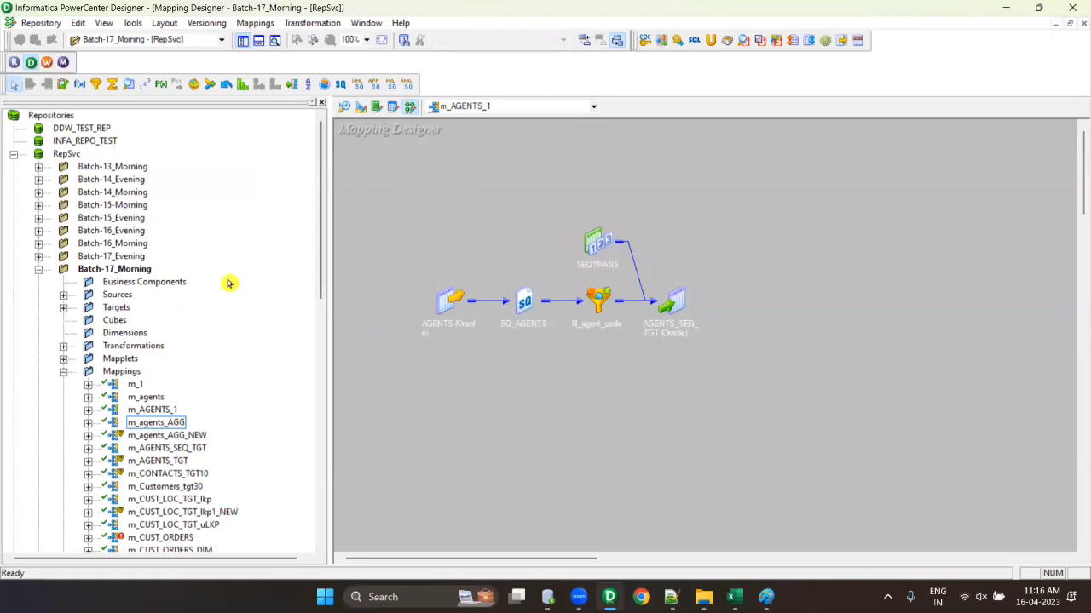
# - Create a new mapping named m_2
pyautogui.click(255, 22)
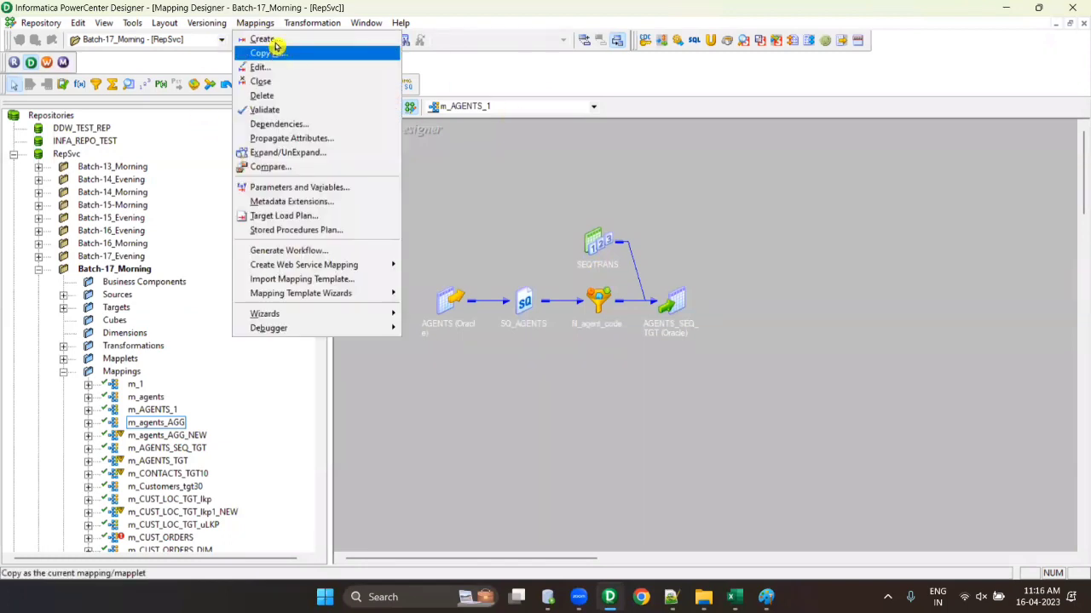
pyautogui.click(273, 39)
pyautogui.write('m_2')
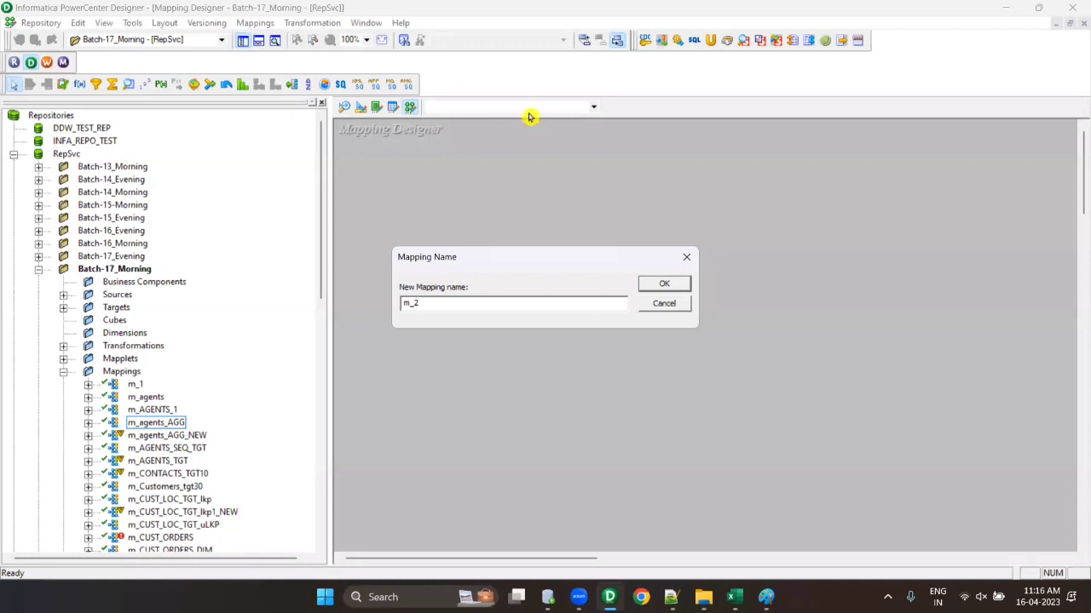
pyautogui.click(661, 284)
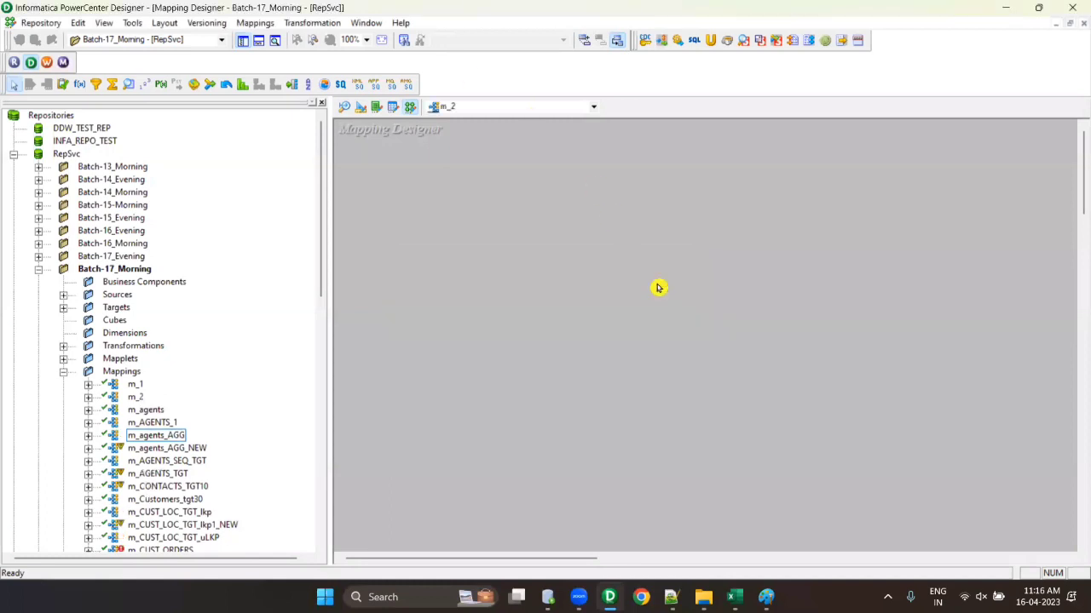
# - Add source customers_ff and target DIM_CUSTOMERS to the m_2 canvas
pyautogui.doubleClick(109, 398)
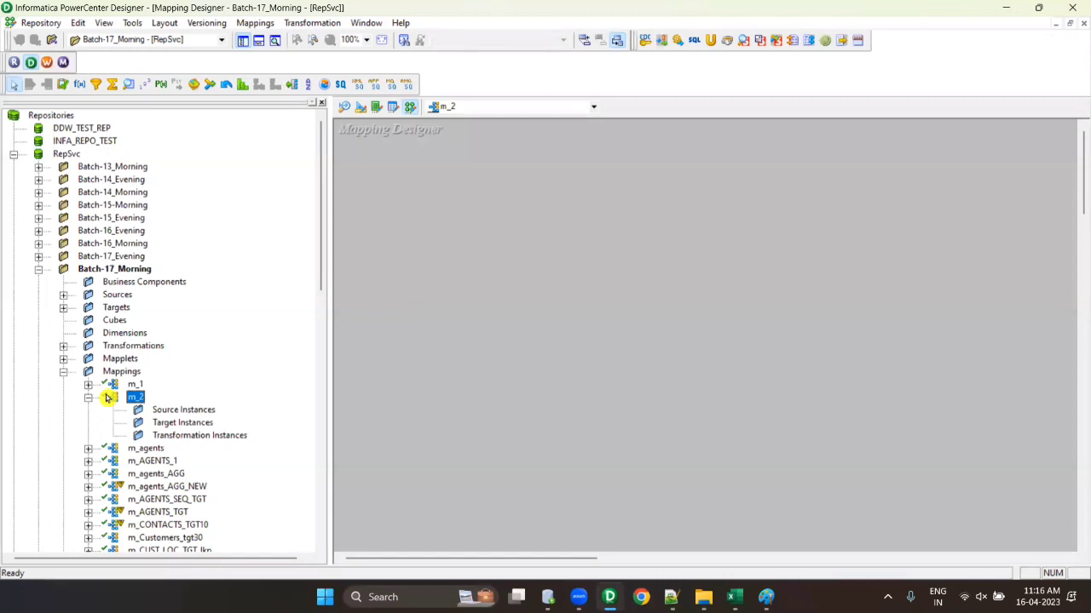
pyautogui.click(64, 294)
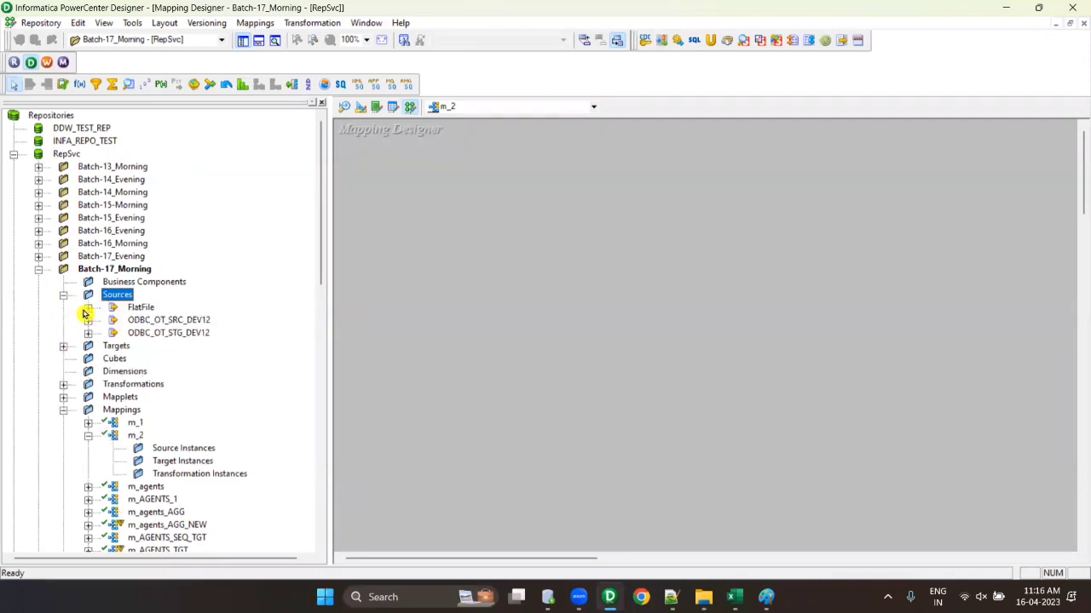
pyautogui.click(87, 306)
pyautogui.moveTo(166, 320); pyautogui.dragTo(528, 317)
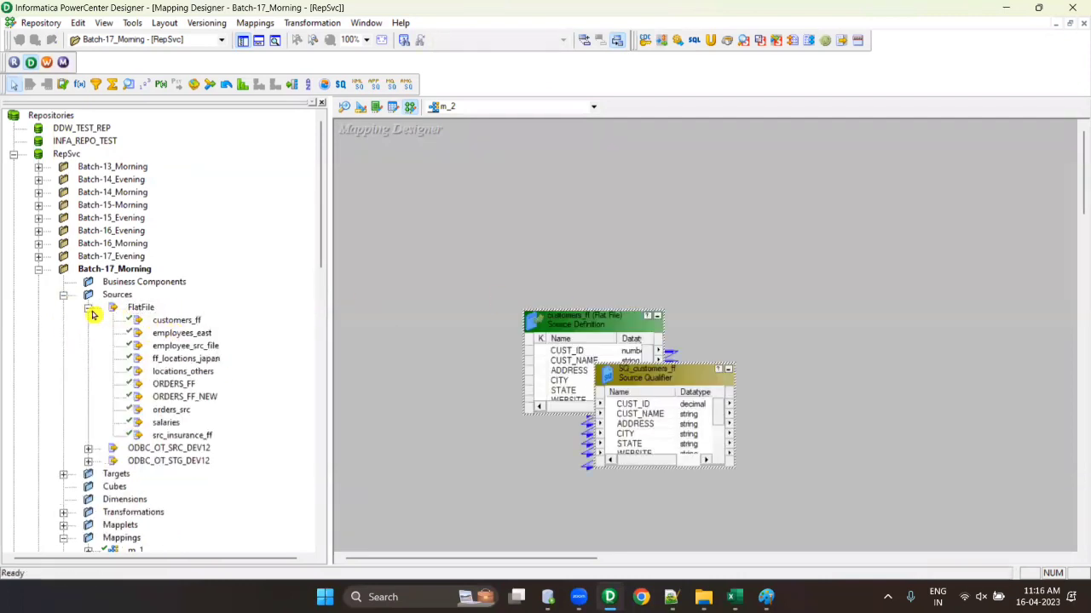
pyautogui.click(88, 306)
pyautogui.click(65, 347)
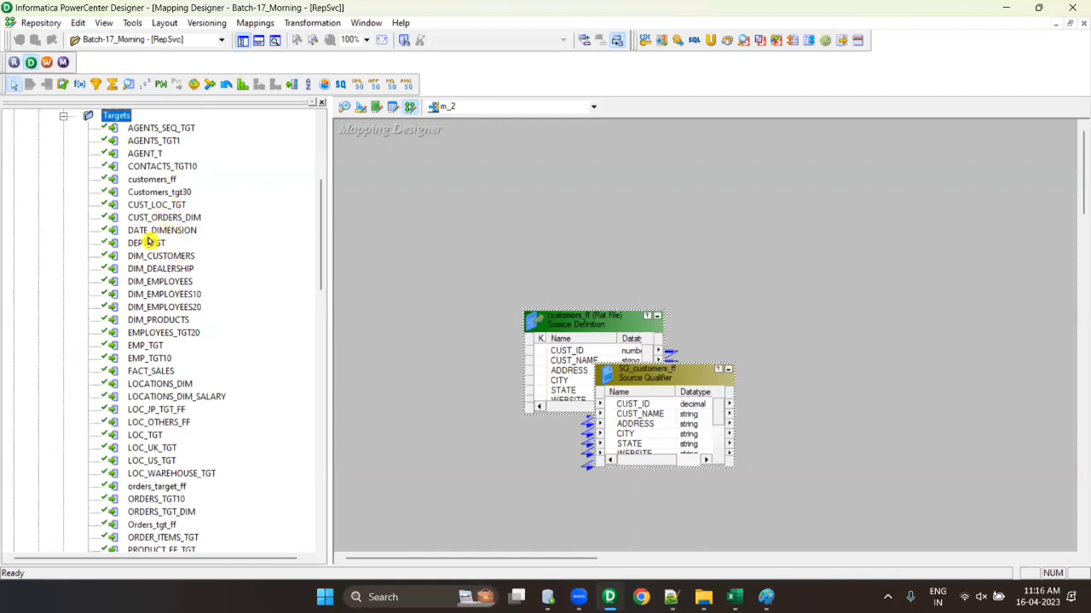
pyautogui.moveTo(155, 258); pyautogui.dragTo(878, 317)
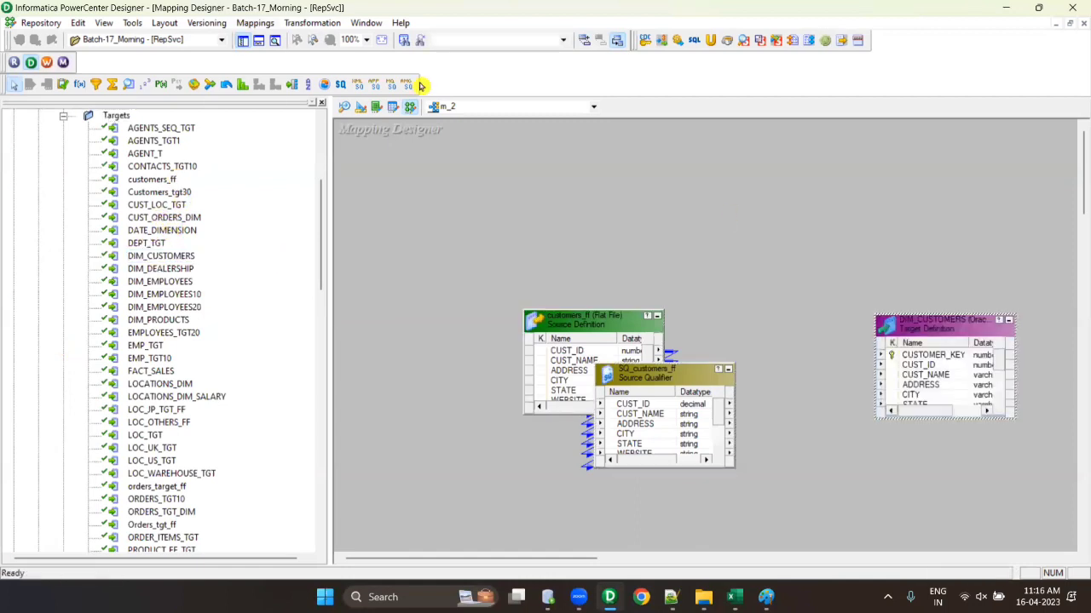
# - Rearrange the source, Source Qualifier and DIM_CUSTOMERS so all ports are visible
pyautogui.click(321, 102)
pyautogui.moveTo(228, 322); pyautogui.dragTo(92, 322)
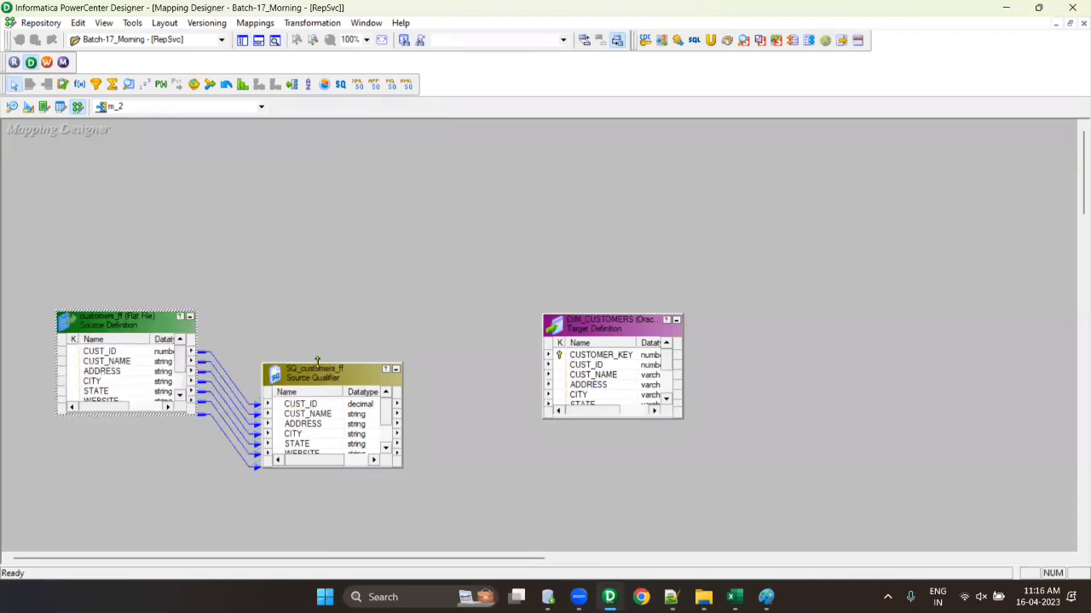
pyautogui.moveTo(316, 365); pyautogui.dragTo(316, 286)
pyautogui.moveTo(612, 328); pyautogui.dragTo(762, 229)
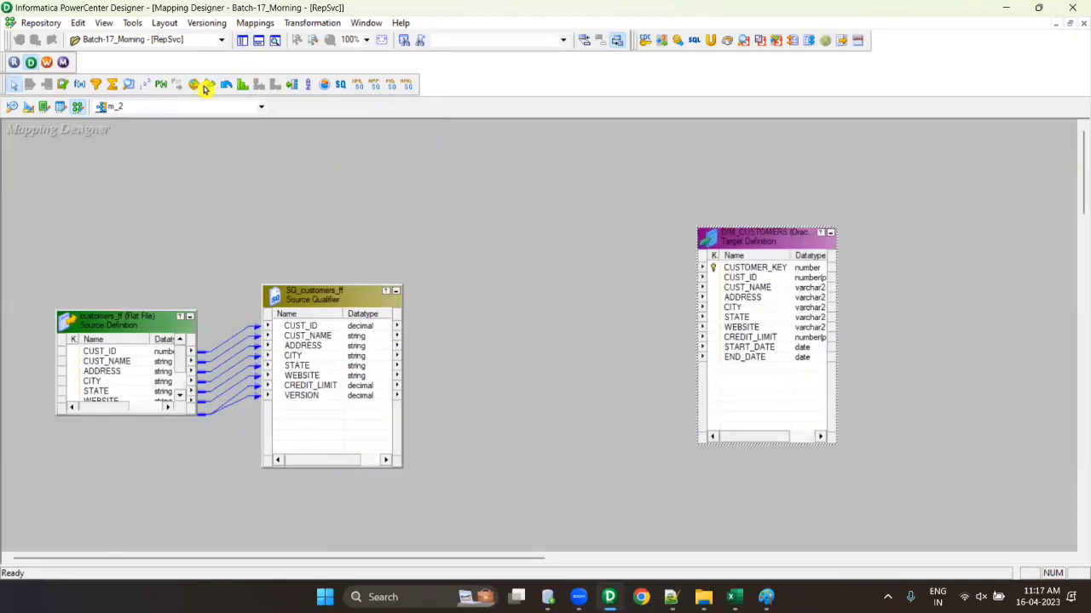
# - Add an Aggregator AGGTRANS and link all Source Qualifier ports into it
pyautogui.click(112, 85)
pyautogui.moveTo(421, 274); pyautogui.dragTo(648, 454)
pyautogui.click(328, 347)
pyautogui.click(329, 357)
pyautogui.click(306, 336)
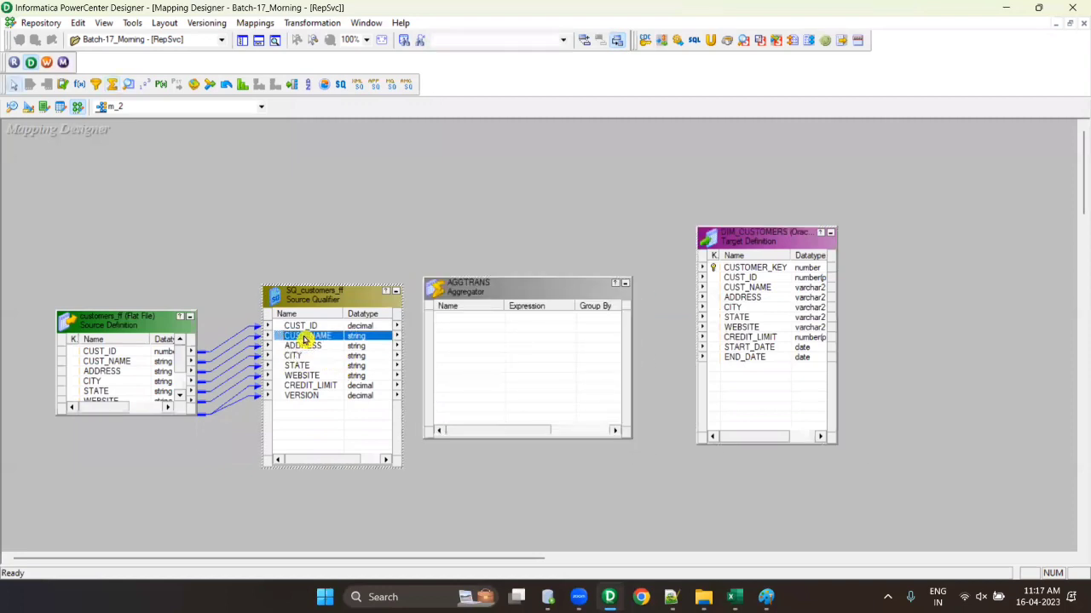
pyautogui.rightClick(305, 337)
pyautogui.click(345, 346)
pyautogui.moveTo(307, 367); pyautogui.dragTo(540, 375)
# - Link all AGGTRANS ports to DIM_CUSTOMERS, save, and arrange the mapping as icons
pyautogui.rightClick(480, 322)
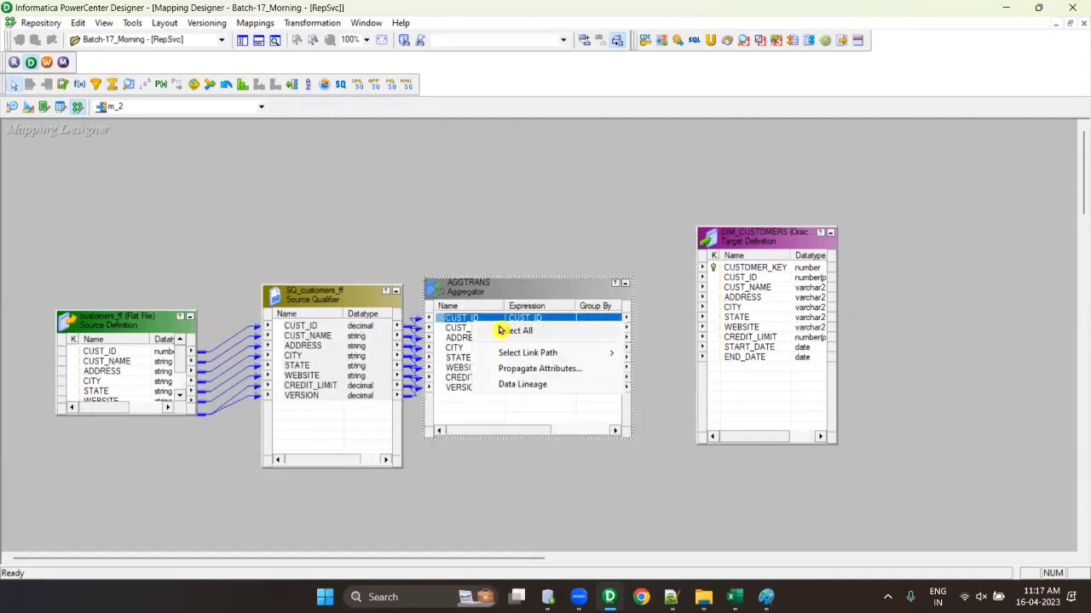
pyautogui.click(499, 329)
pyautogui.moveTo(478, 323); pyautogui.dragTo(706, 252)
pyautogui.hotkey('ctrl', 's')
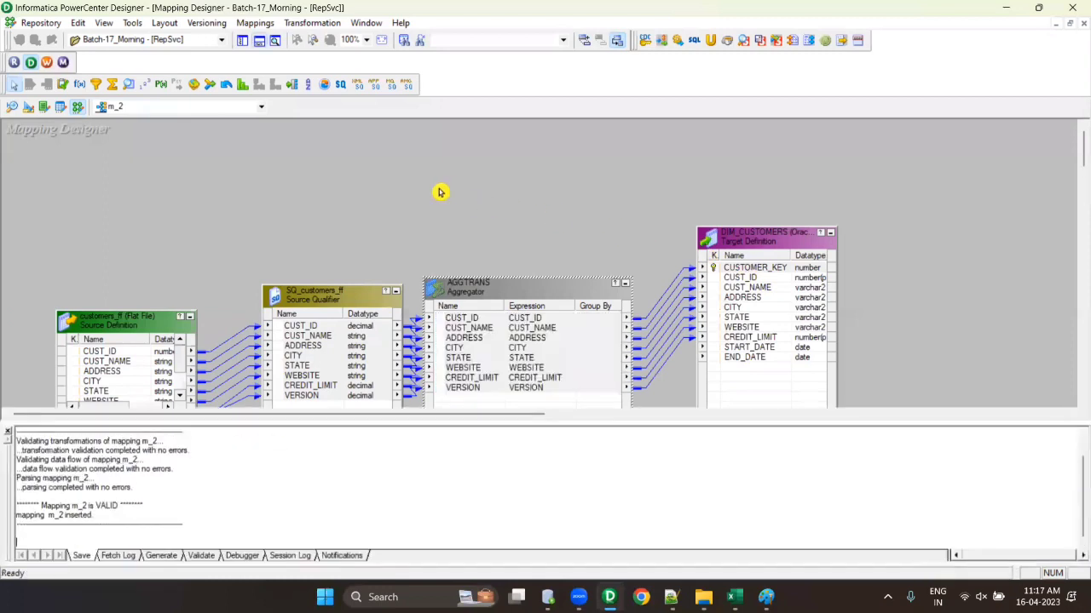
pyautogui.rightClick(442, 193)
pyautogui.click(518, 284)
pyautogui.click(259, 40)
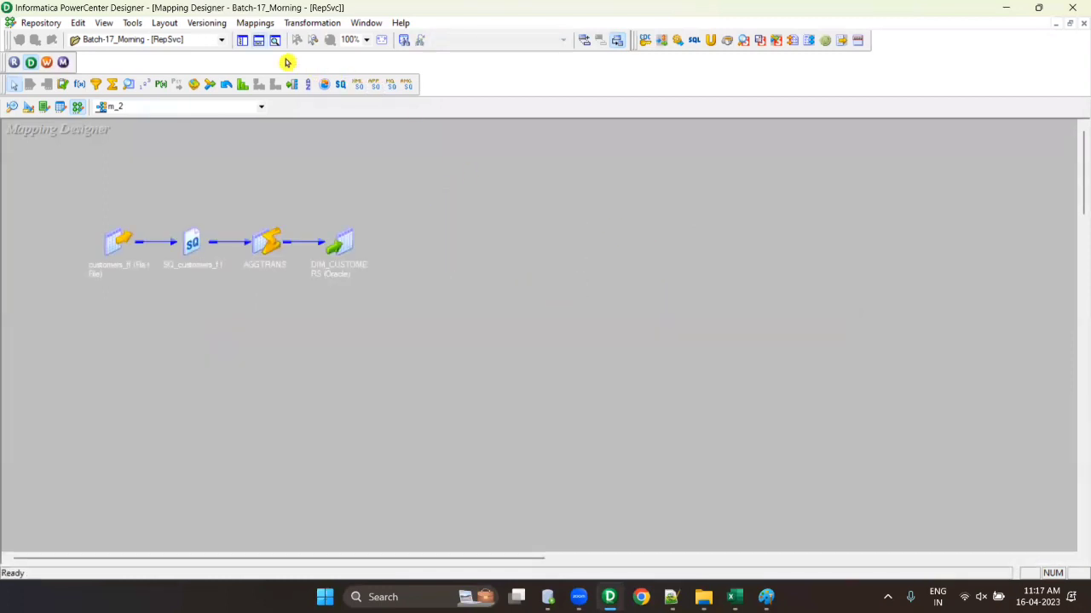
# - Show the repository navigator beside the mapping with the Targets folder collapsed
pyautogui.click(242, 40)
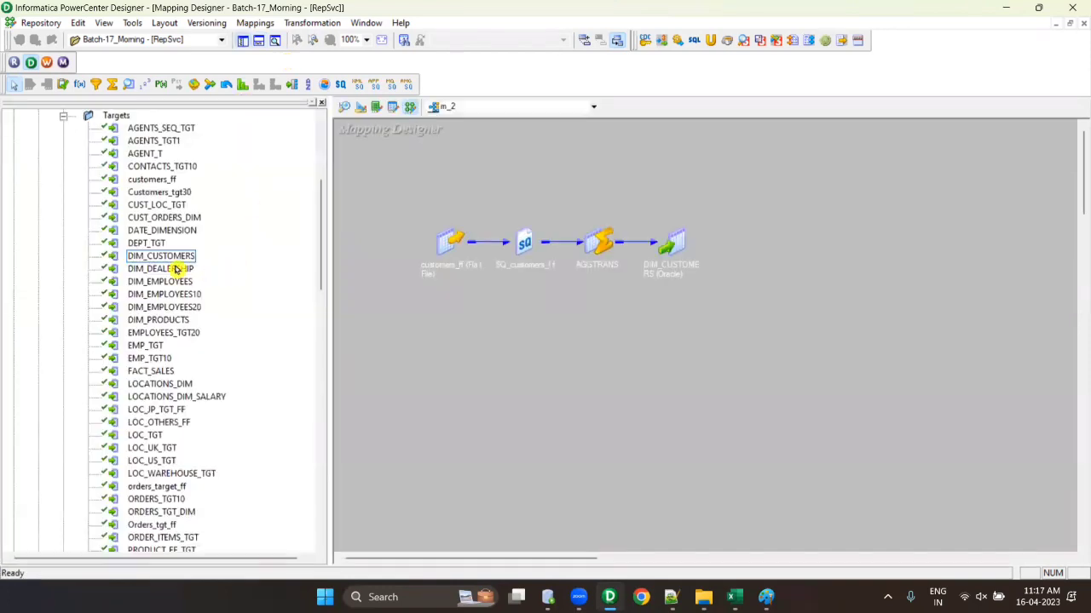
pyautogui.scroll(5, 176, 270)
pyautogui.scroll(-5, 136, 239)
pyautogui.click(63, 154)
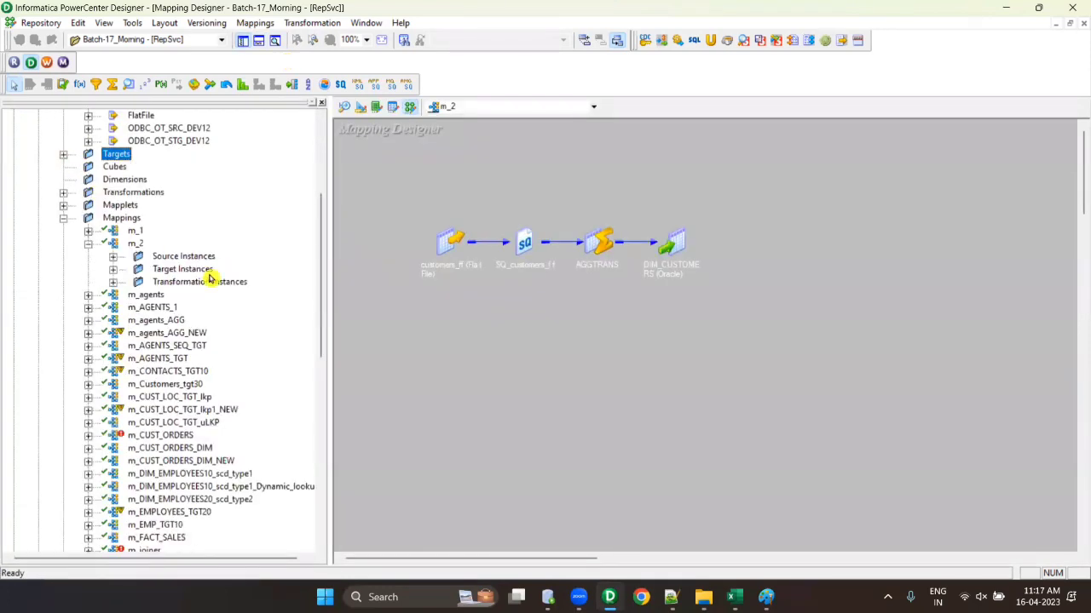
pyautogui.click(134, 231)
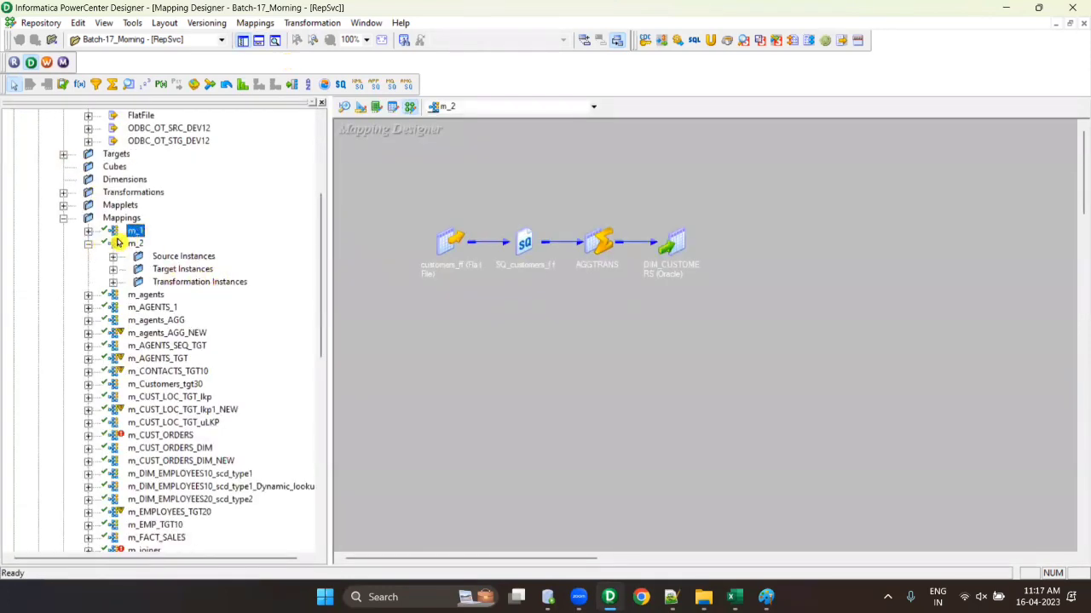
# - Type the '- check-in , check-out' note and '1. By Default Every mapping in checked-out status.'
pyautogui.click(671, 596)
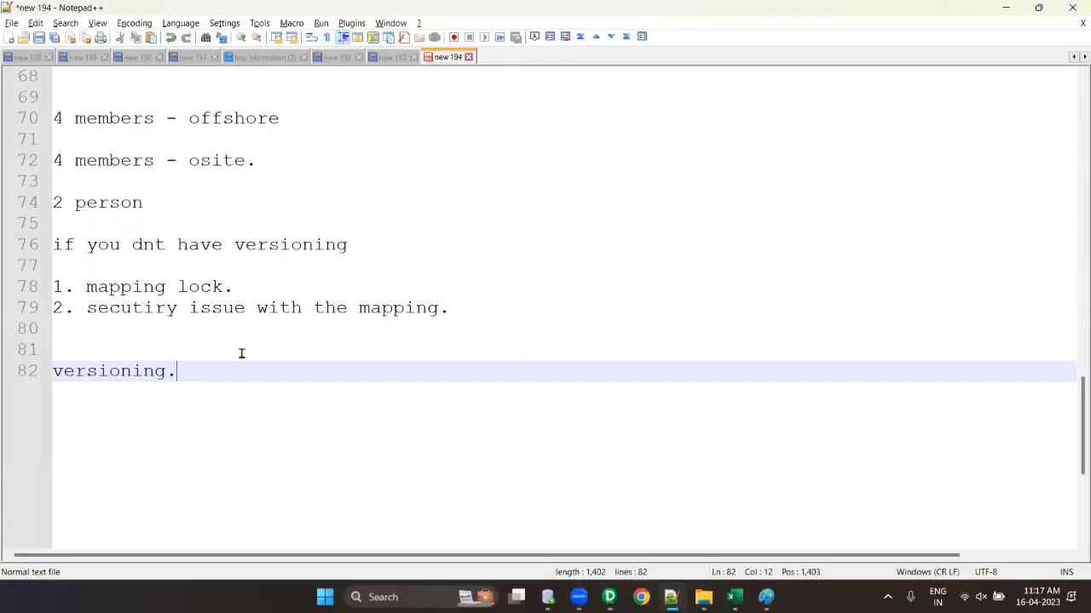
pyautogui.write('- check i')
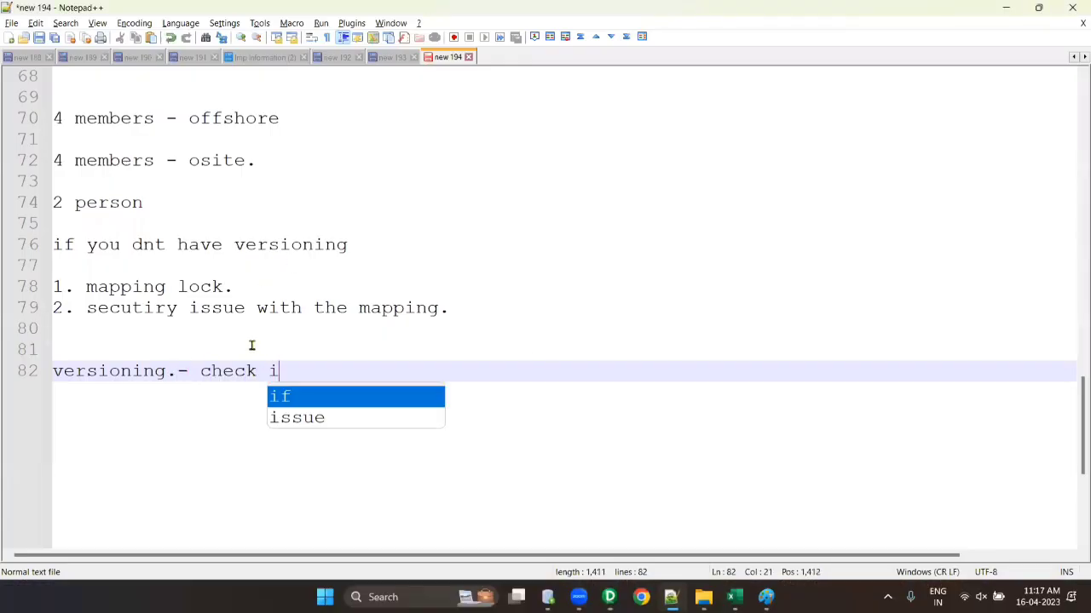
pyautogui.press('BackSpace')
pyautogui.press('BackSpace')
pyautogui.write('-')
pyautogui.write('in ,')
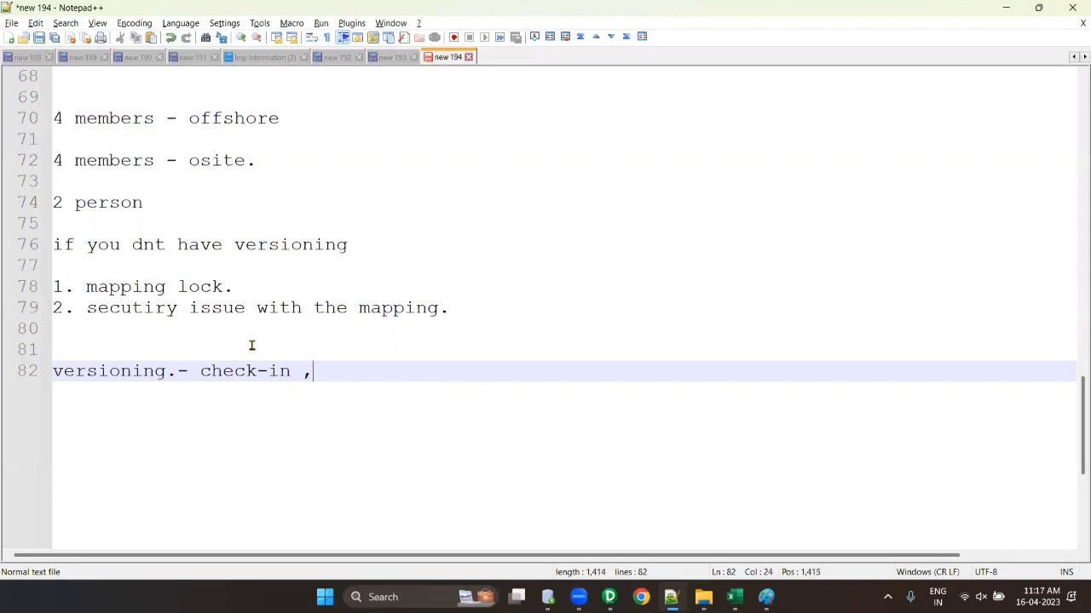
pyautogui.write(' check-out')
pyautogui.press('Return')
pyautogui.press('Return')
pyautogui.press('Return')
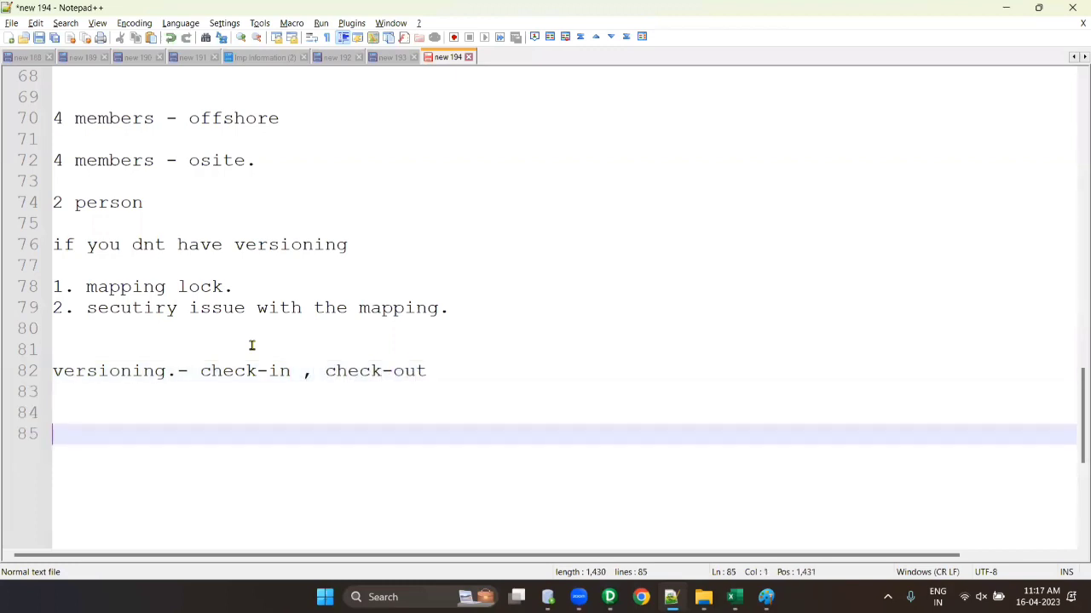
pyautogui.write('1. By Default Every ')
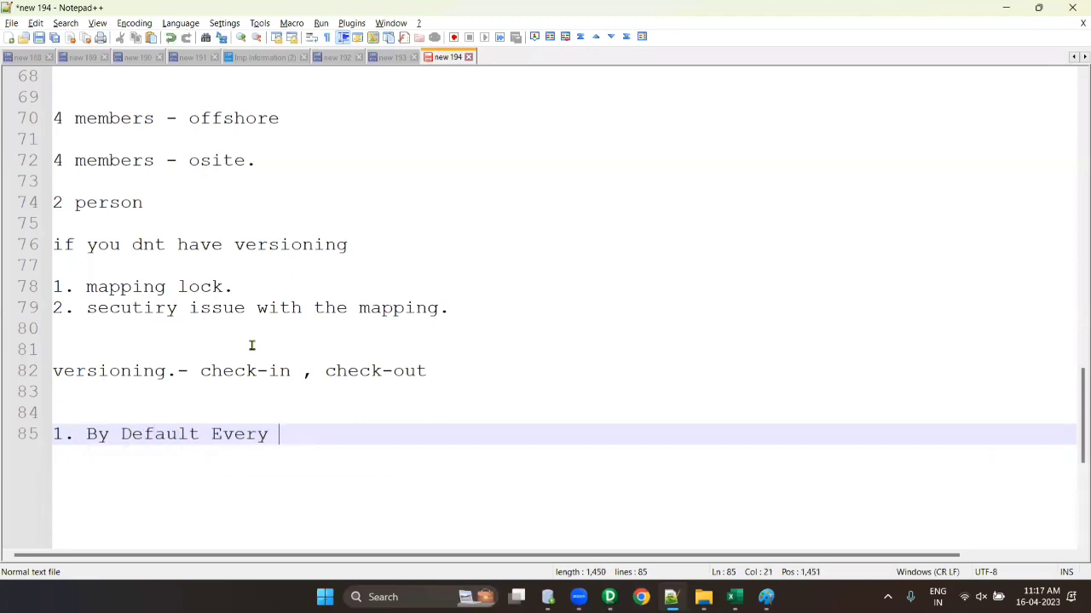
pyautogui.write('mapping in che')
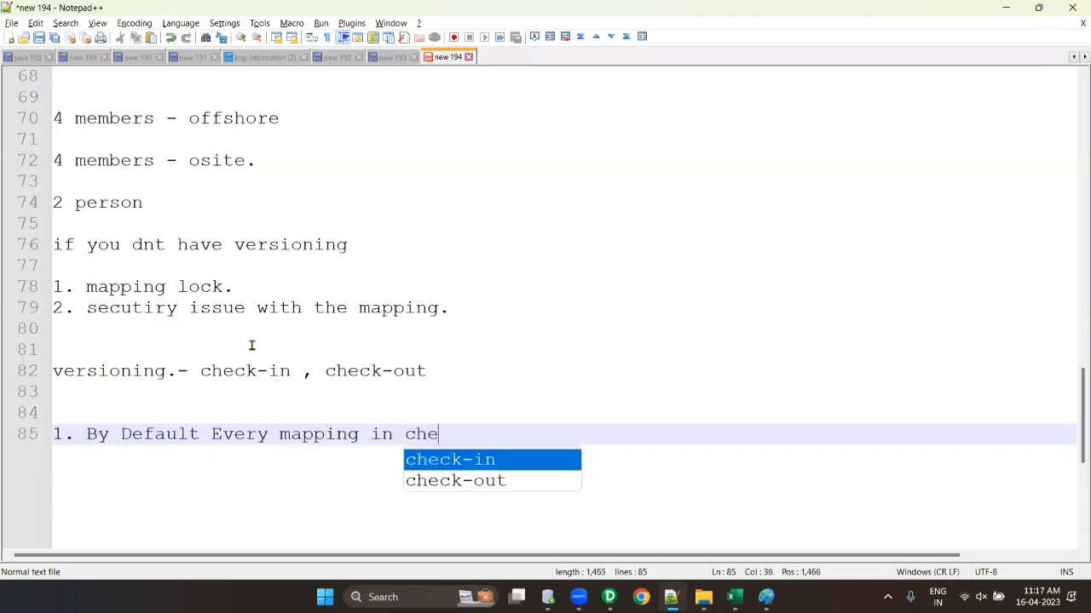
pyautogui.write('cked-out status.')
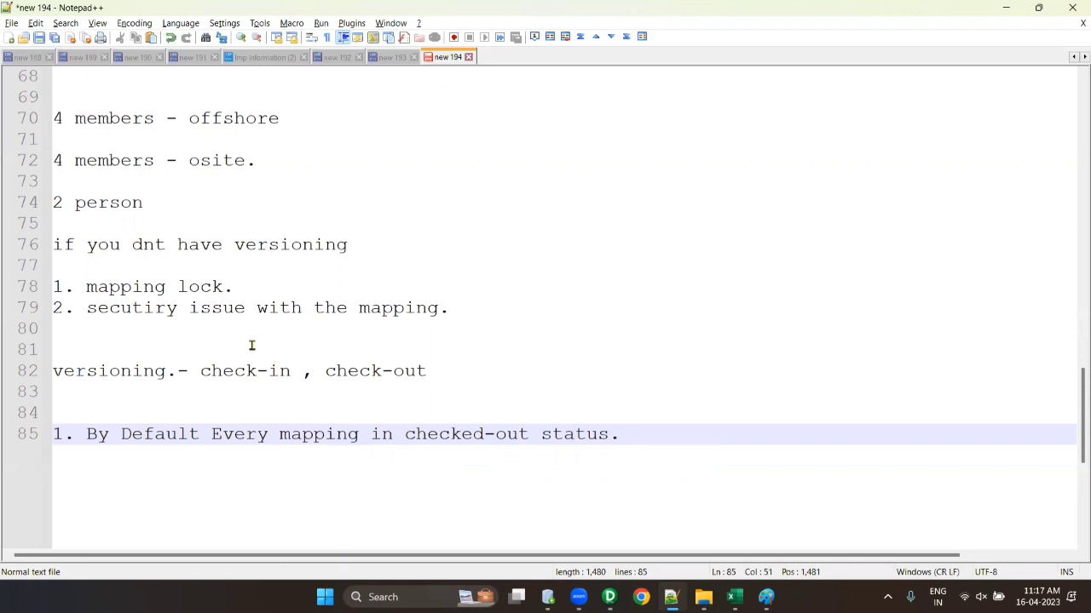
# - Add 'if anybody wanted to edit your mapping, you should check-in the mapping first.'
pyautogui.hotkey('alt', 'Tab')
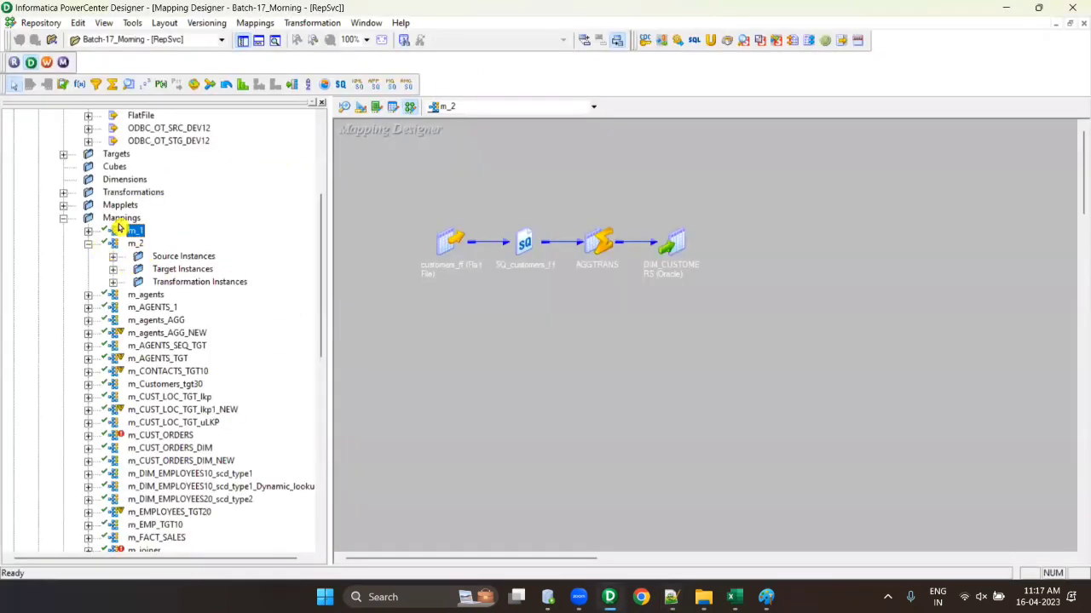
pyautogui.hotkey('alt', 'Tab')
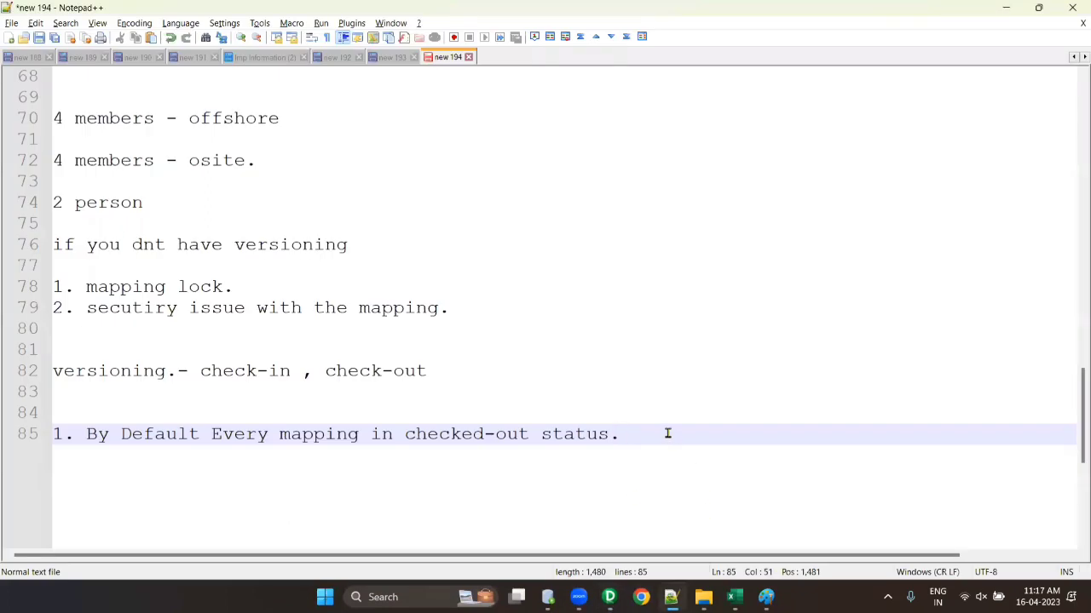
pyautogui.press('Return')
pyautogui.write('if ')
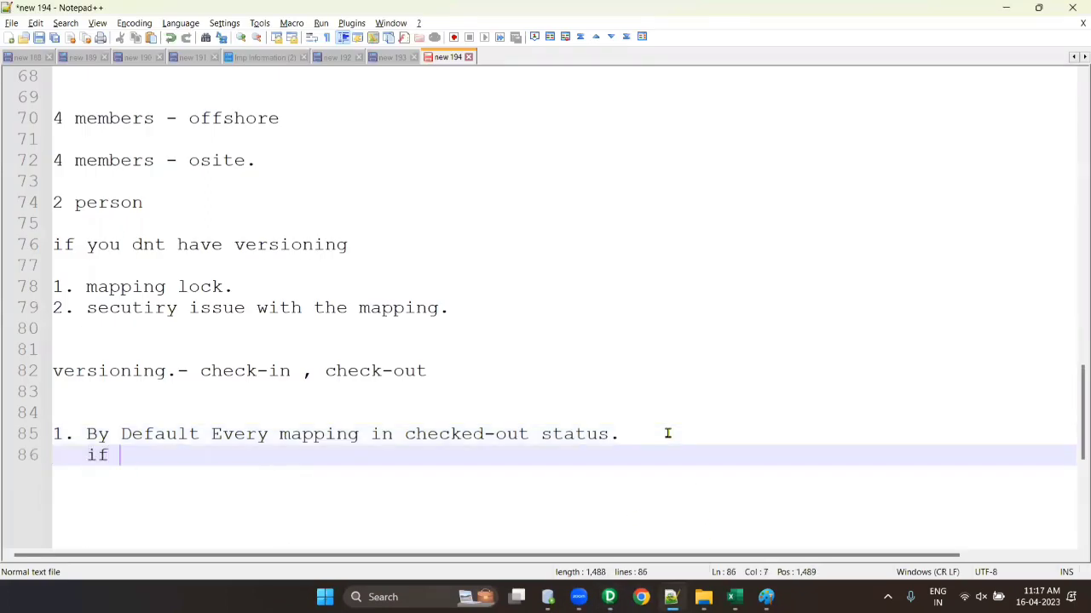
pyautogui.write('anybody wanted to ')
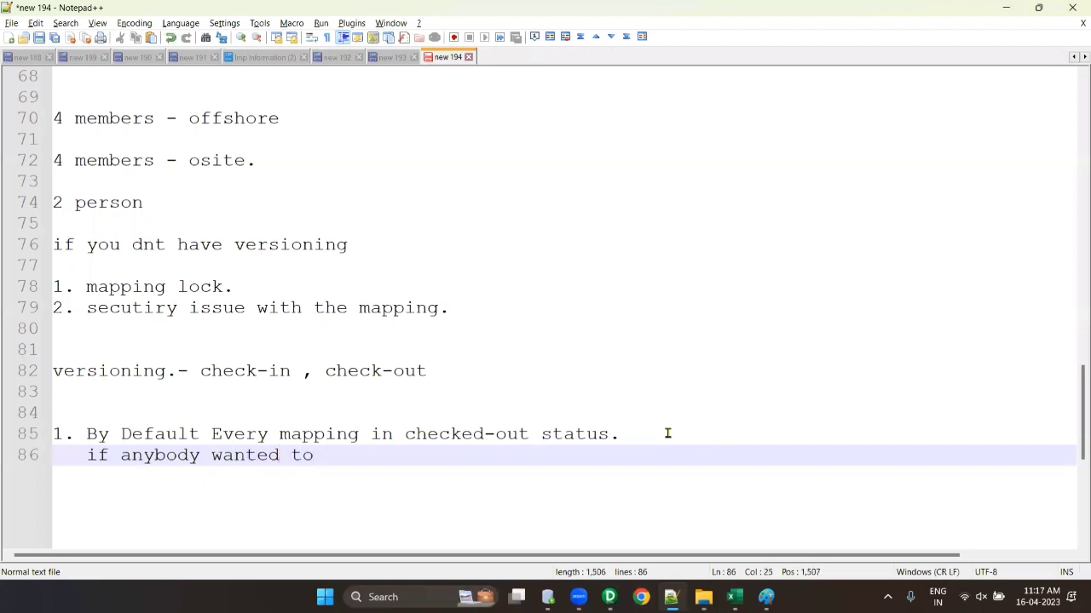
pyautogui.write('ch')
pyautogui.press('BackSpace')
pyautogui.press('BackSpace')
pyautogui.write('edit your')
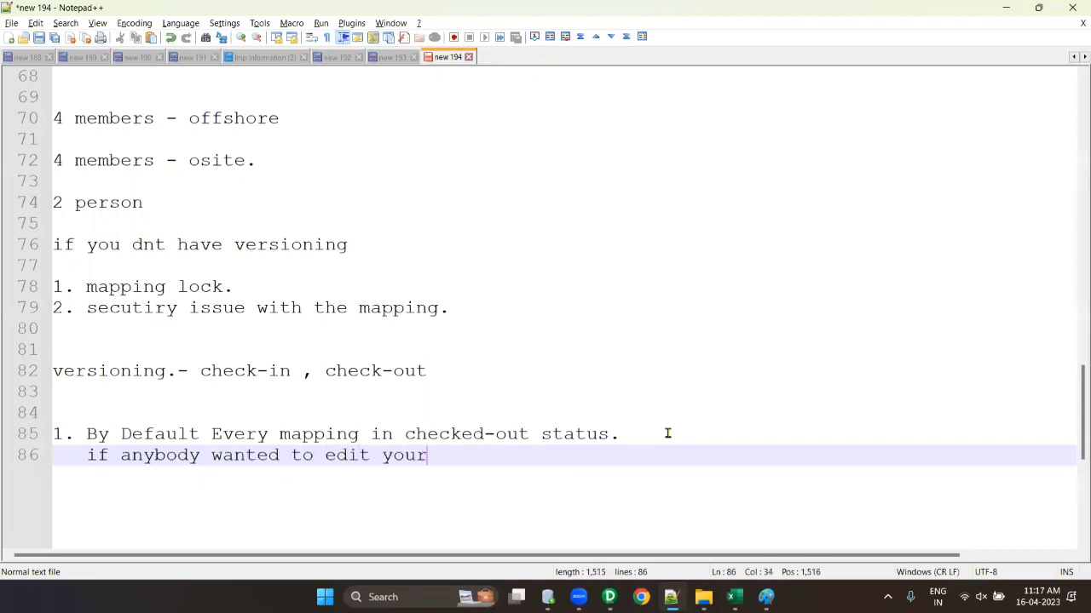
pyautogui.write(' mapping, ')
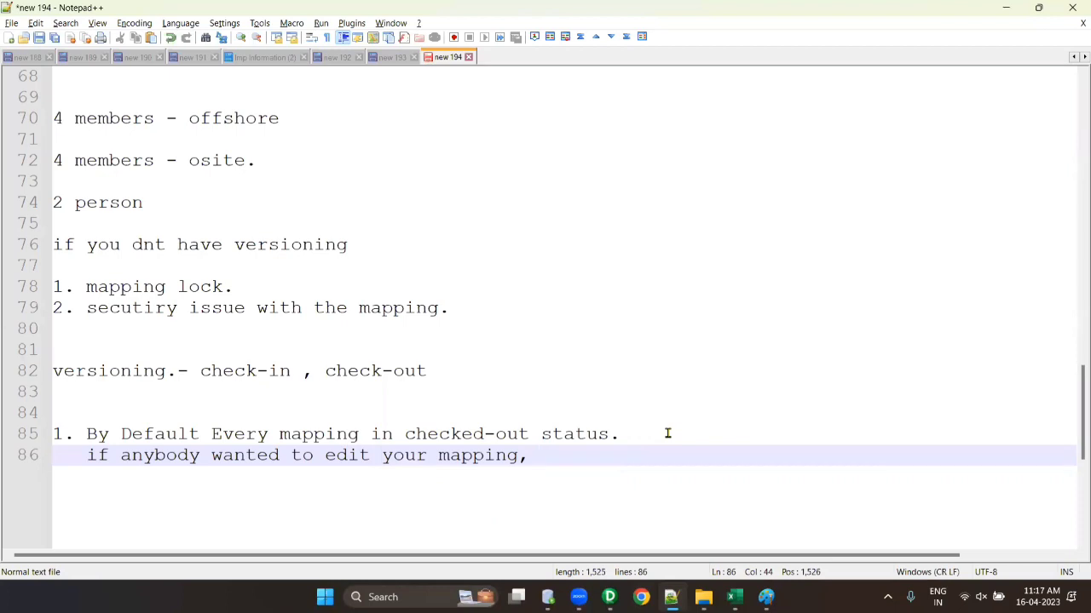
pyautogui.write('you should c')
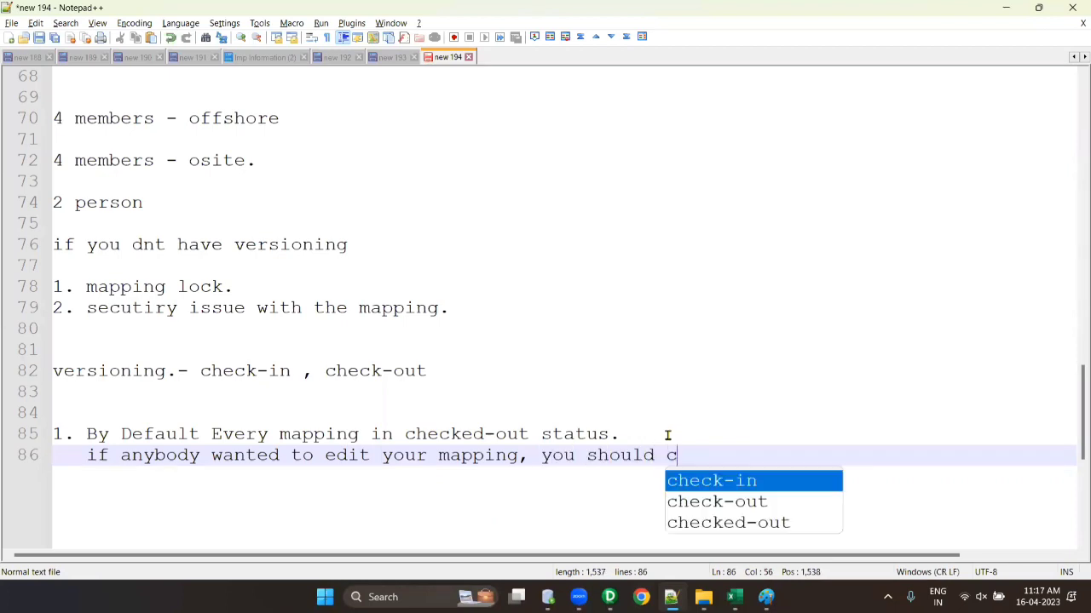
pyautogui.write('heck-in the')
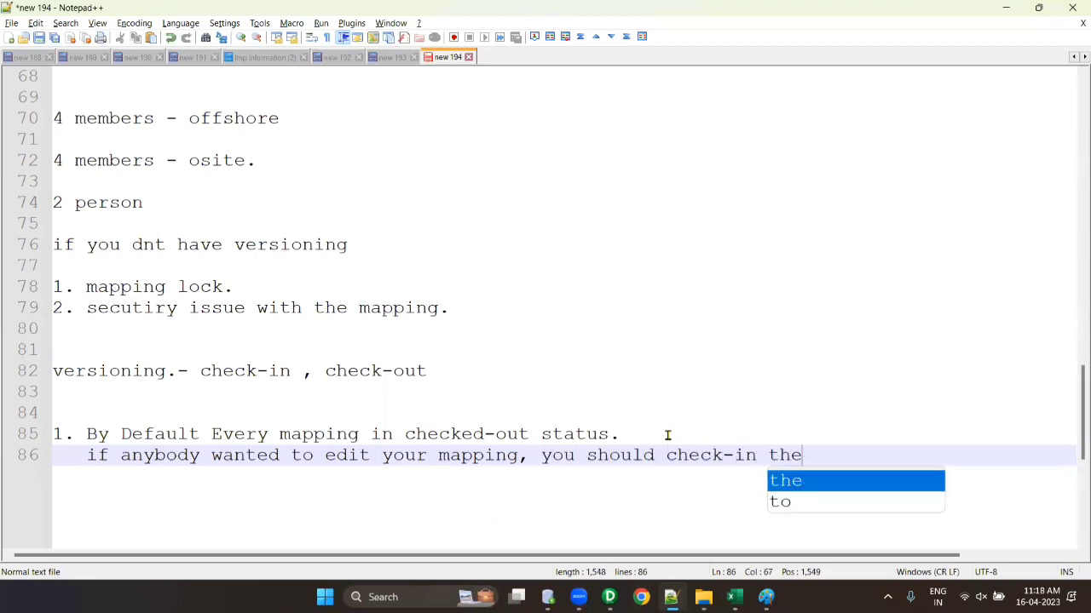
pyautogui.write(' mapping fir')
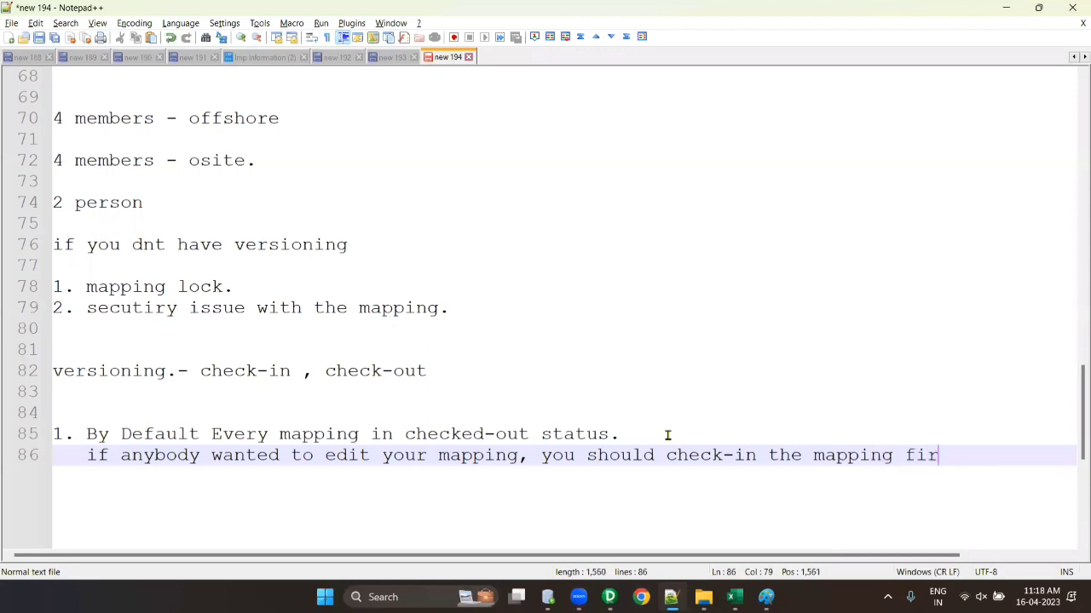
pyautogui.write('st.')
pyautogui.press('Return')
pyautogui.hotkey('alt', 'Tab')
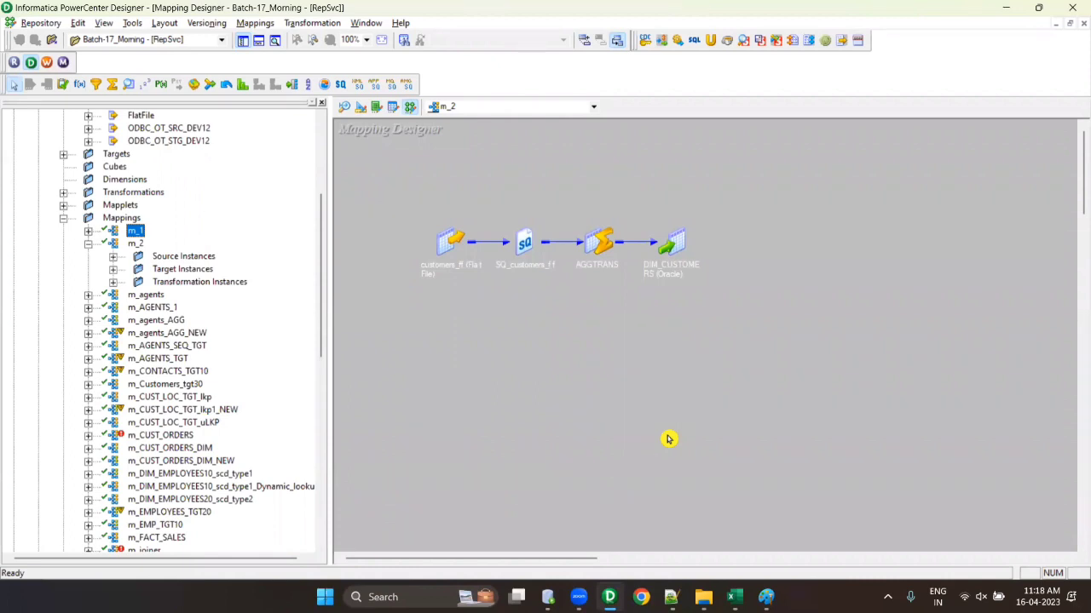
pyautogui.hotkey('alt', 'Tab')
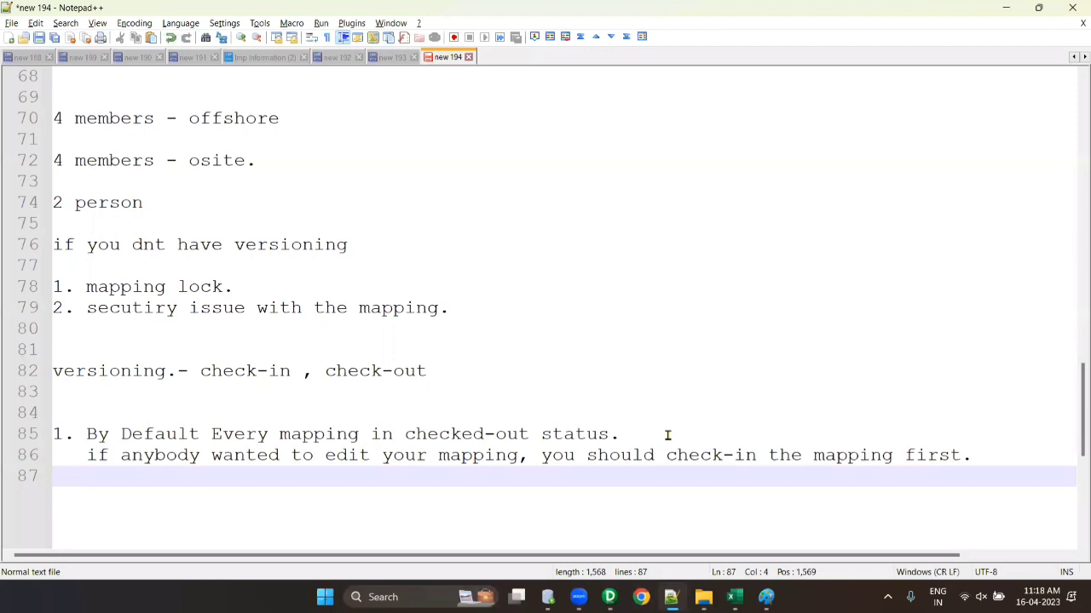
pyautogui.hotkey('alt', 'Tab')
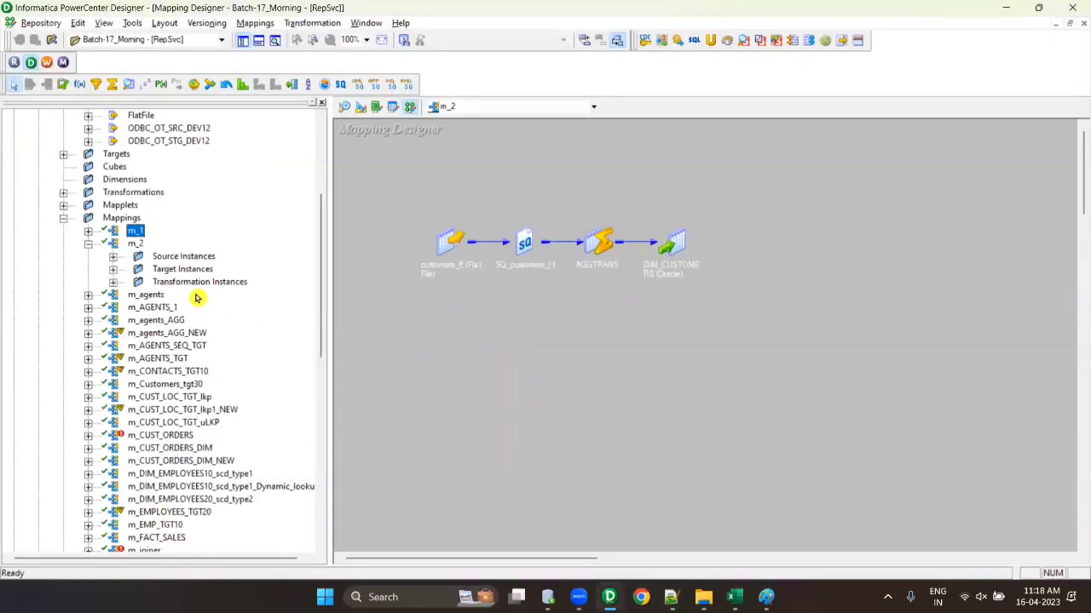
# - Try checking in m_2 without a comment, then cancel after the empty-comment error
pyautogui.click(87, 244)
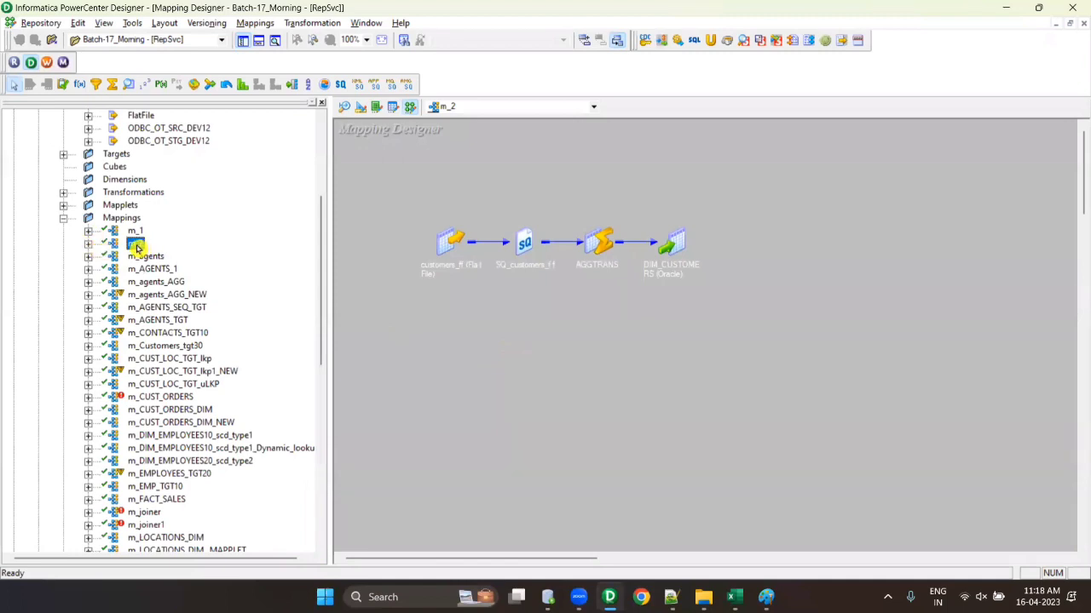
pyautogui.rightClick(135, 244)
pyautogui.rightClick(133, 244)
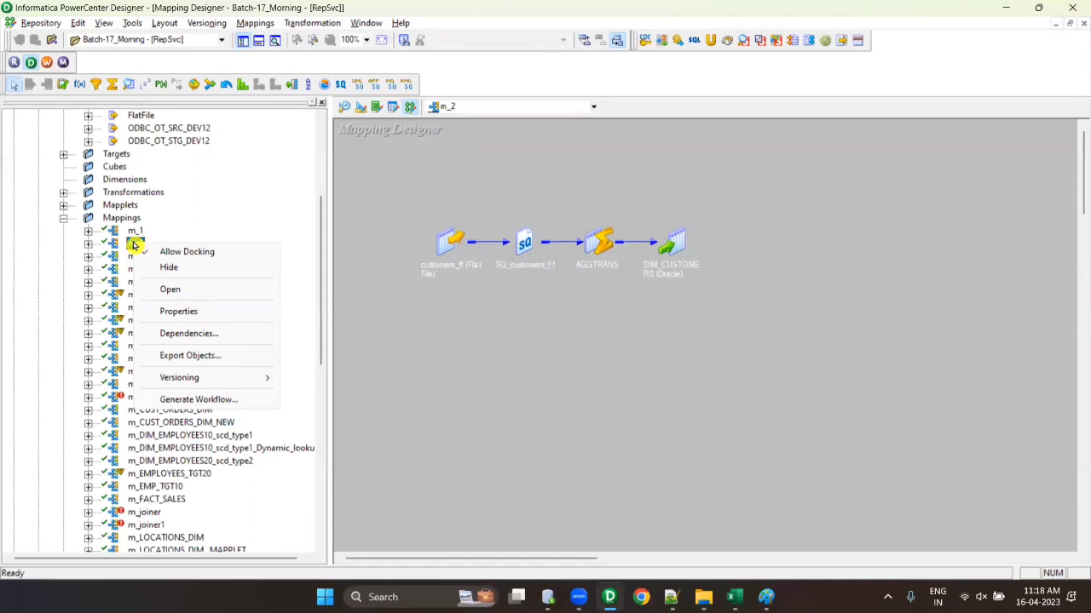
pyautogui.moveTo(176, 381)
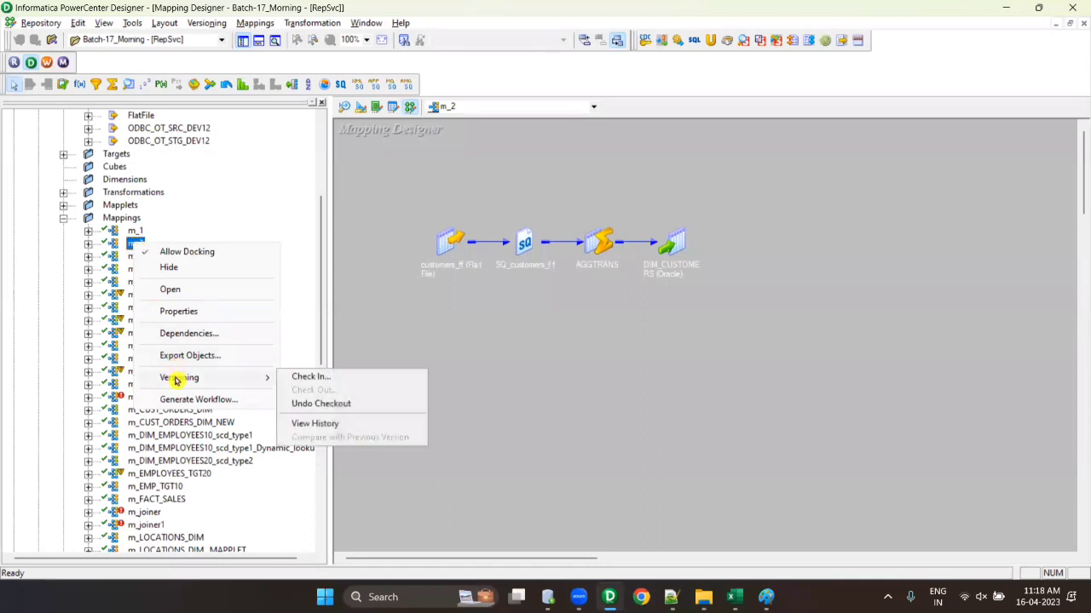
pyautogui.click(338, 377)
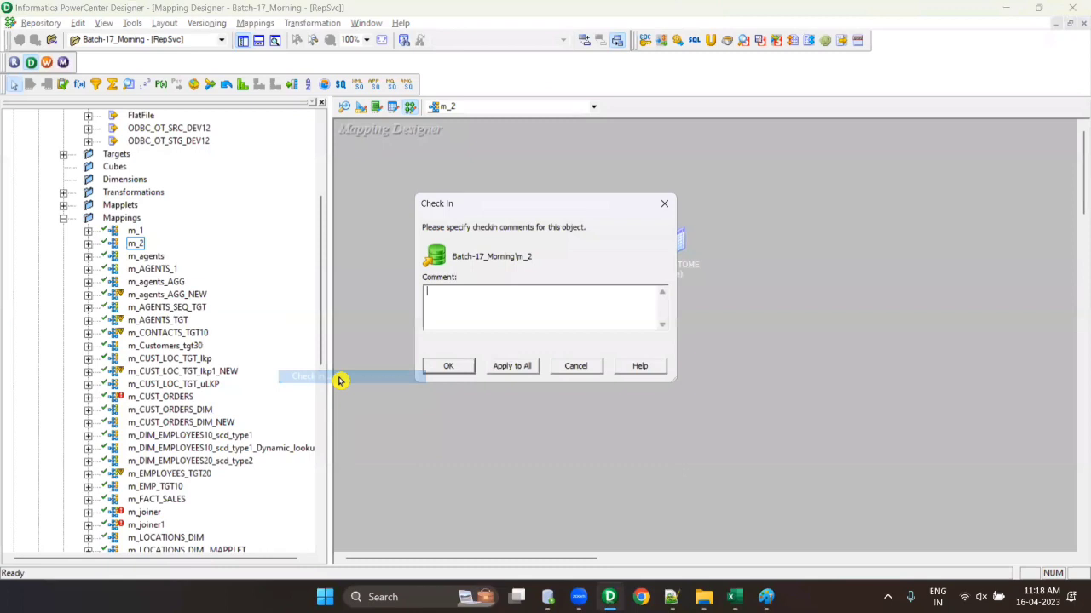
pyautogui.click(510, 366)
pyautogui.click(636, 327)
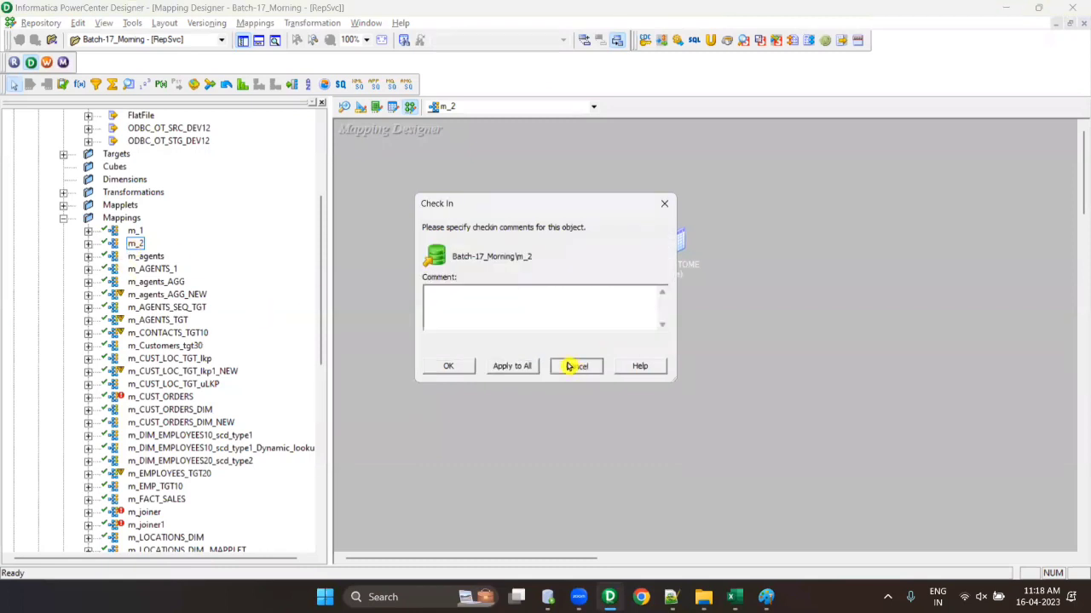
pyautogui.click(573, 365)
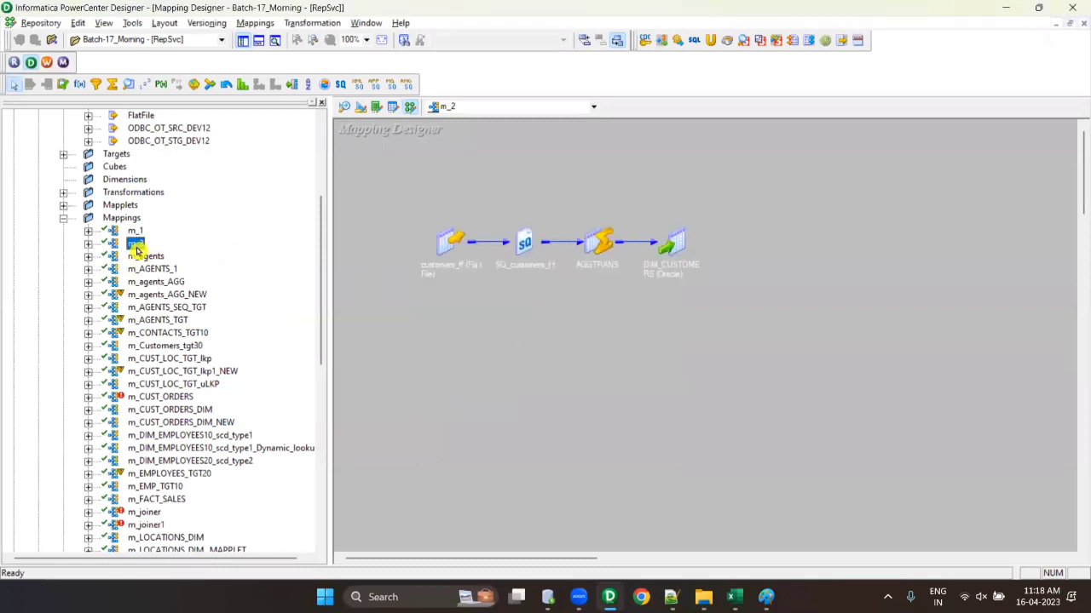
# - Check in m_2 via Versioning with the comment 'Added Aggregator TR'
pyautogui.click(207, 24)
pyautogui.click(213, 39)
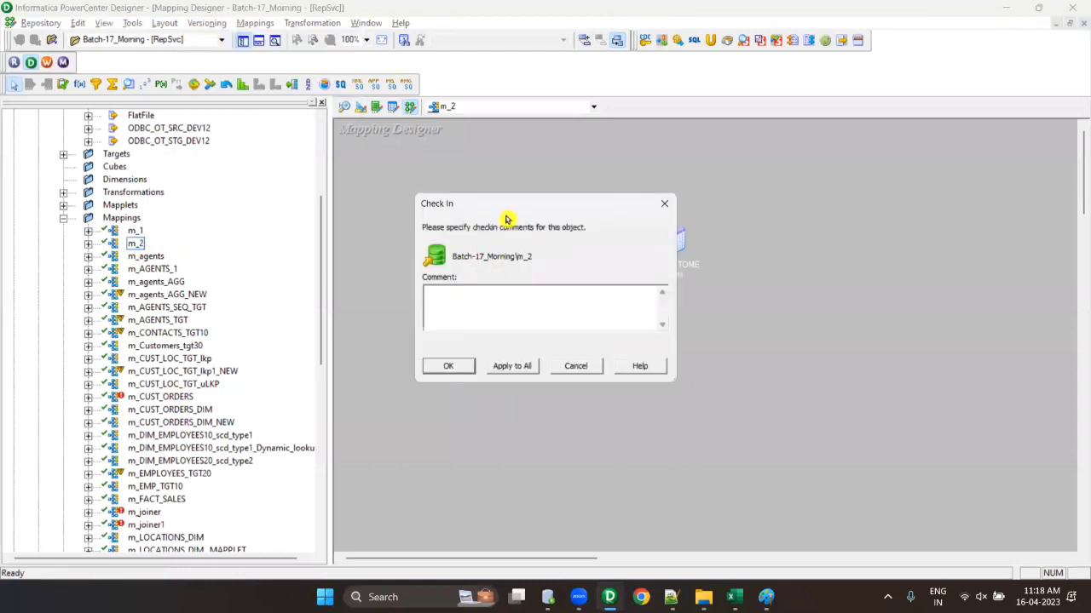
pyautogui.moveTo(515, 212); pyautogui.dragTo(556, 302)
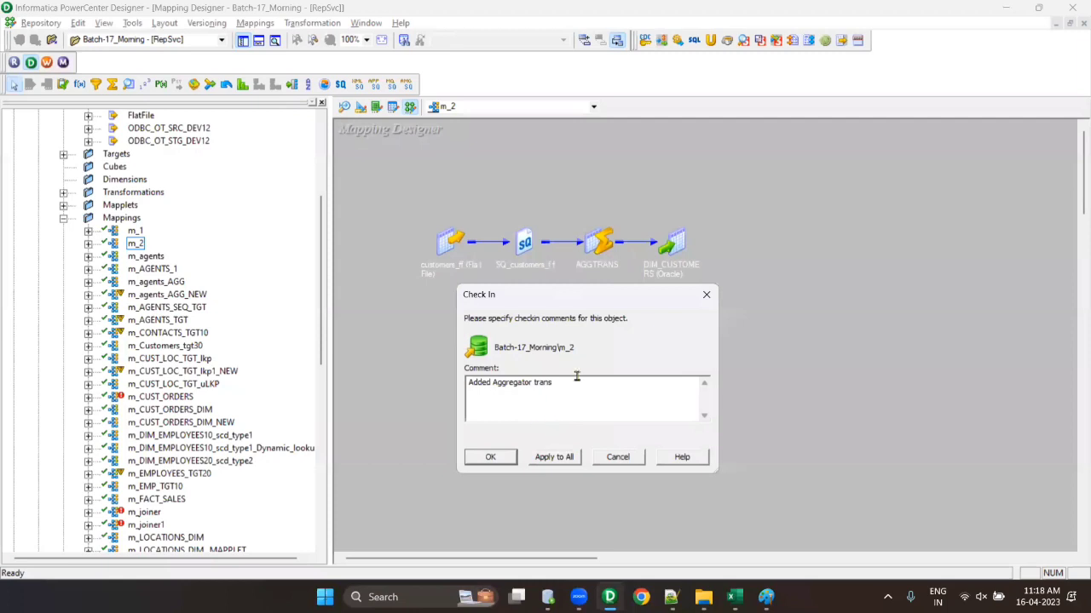
pyautogui.write('fa')
pyautogui.press('BackSpace')
pyautogui.press('BackSpace')
pyautogui.press('BackSpace')
pyautogui.press('BackSpace')
pyautogui.press('BackSpace')
pyautogui.write('TR')
pyautogui.click(504, 459)
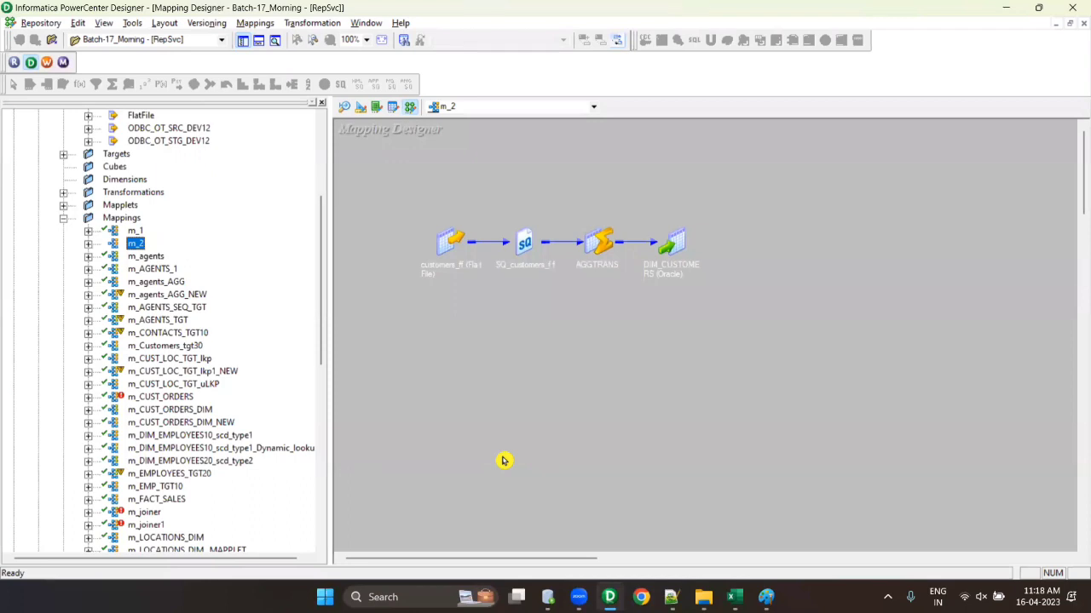
pyautogui.rightClick(133, 246)
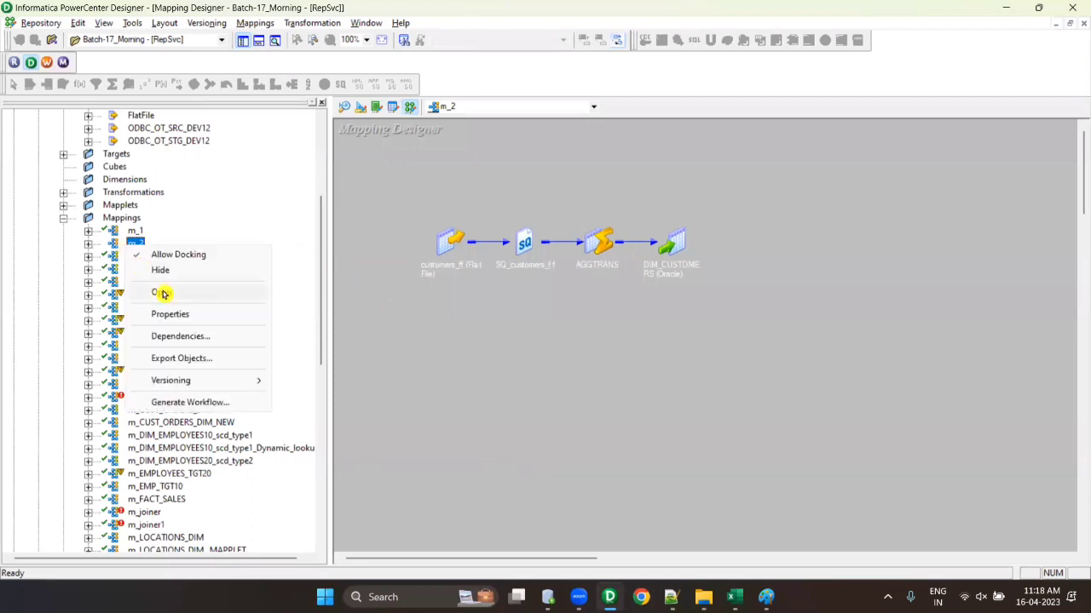
pyautogui.click(164, 294)
pyautogui.click(492, 175)
pyautogui.rightClick(491, 175)
pyautogui.click(545, 255)
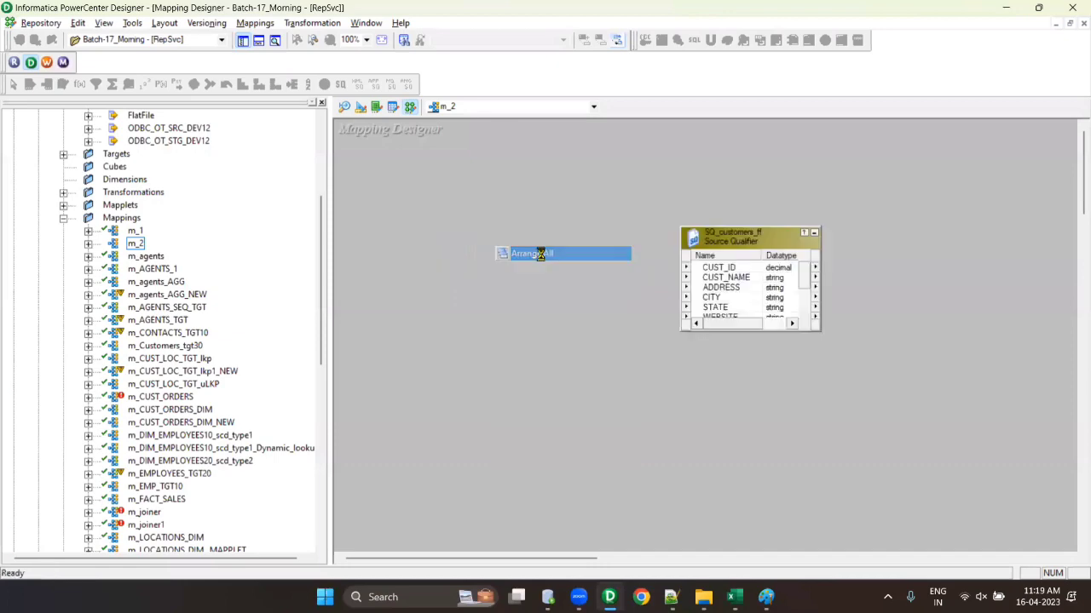
pyautogui.doubleClick(519, 285)
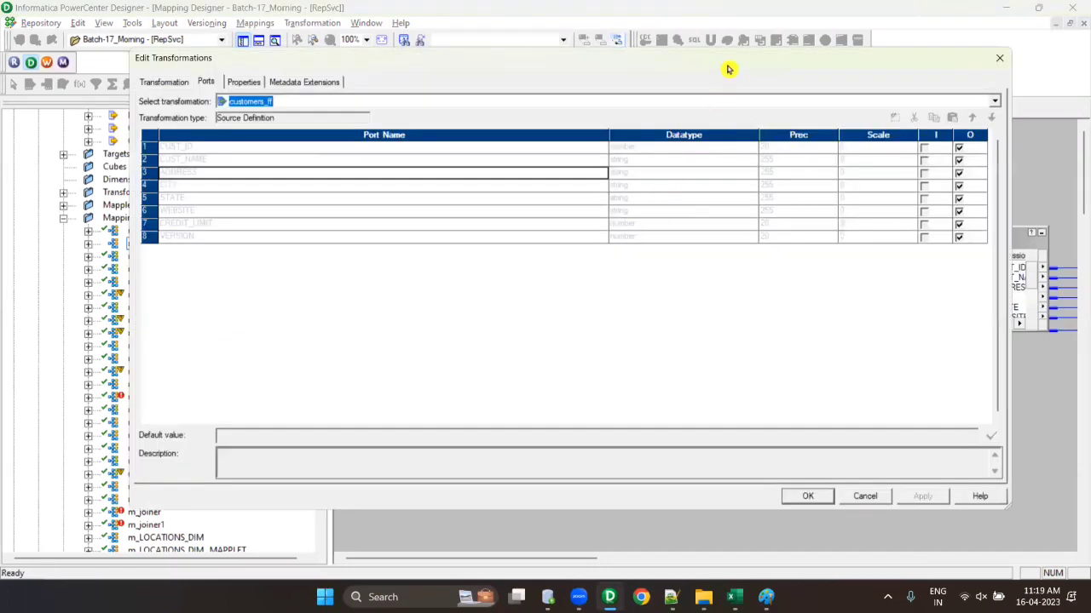
pyautogui.moveTo(728, 66); pyautogui.dragTo(294, 220)
pyautogui.click(565, 213)
pyautogui.doubleClick(719, 258)
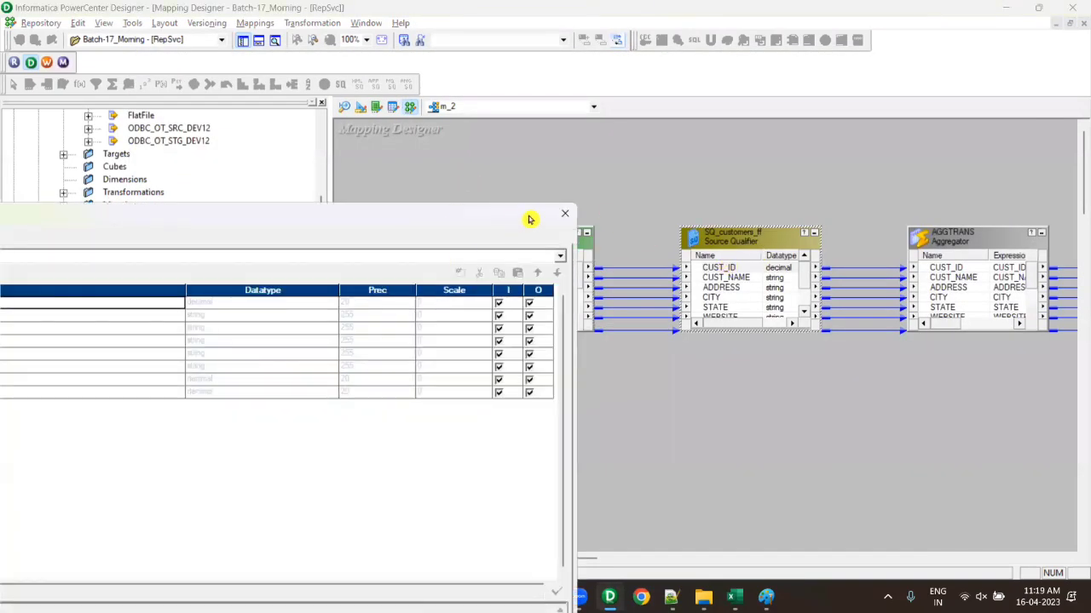
pyautogui.click(565, 213)
pyautogui.moveTo(554, 560); pyautogui.dragTo(711, 560)
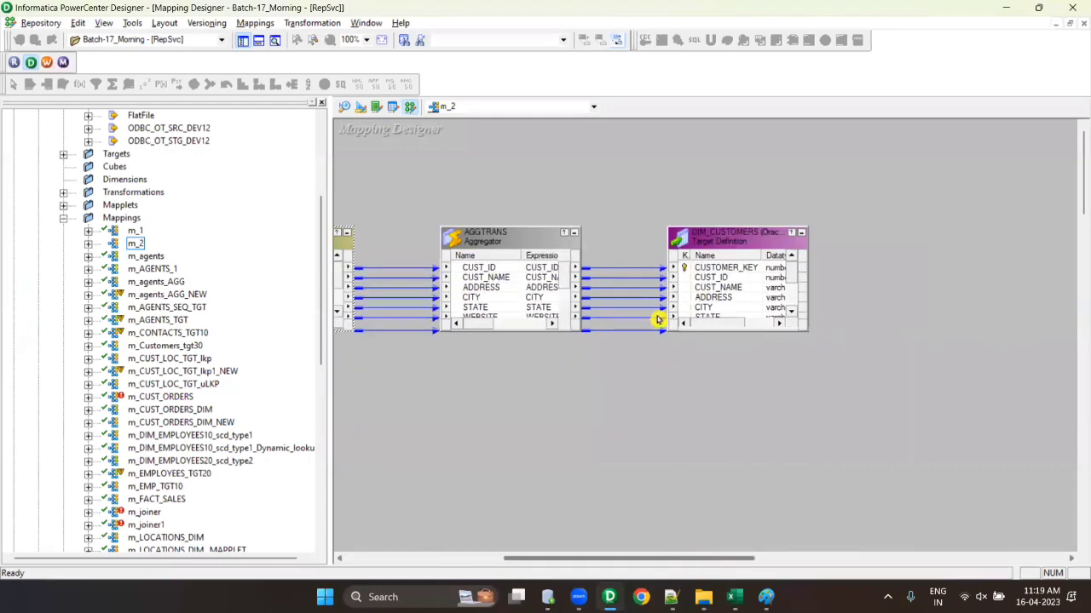
pyautogui.doubleClick(512, 277)
pyautogui.click(567, 210)
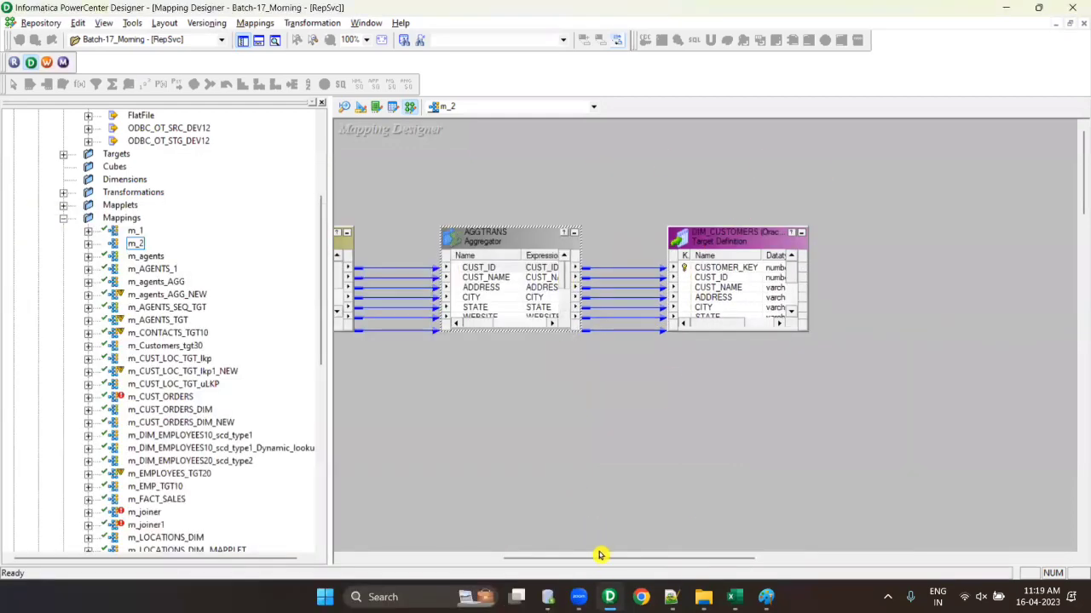
pyautogui.moveTo(599, 556); pyautogui.dragTo(461, 555)
pyautogui.rightClick(508, 466)
pyautogui.click(565, 242)
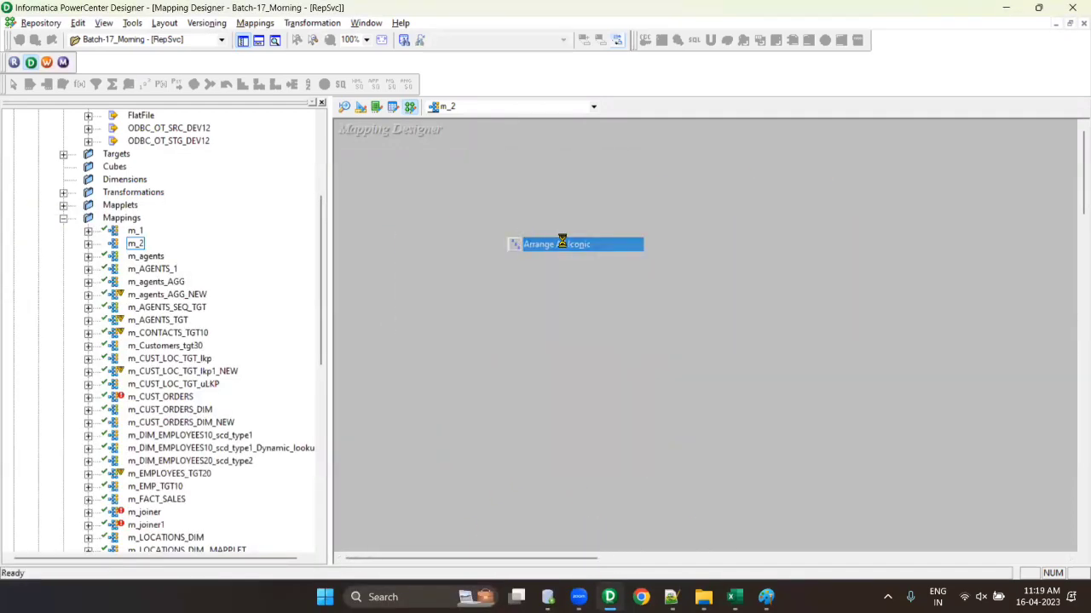
# - Add line 88: '2. if anybody wanted to work-on checked-in mapping , they should check-out first .'
pyautogui.hotkey('alt', 'Tab')
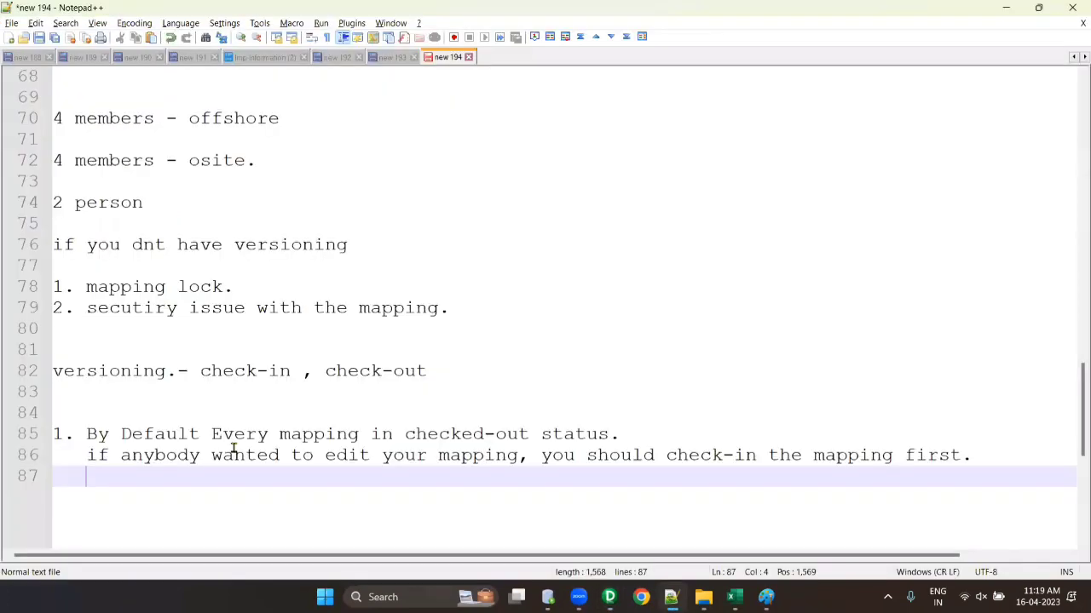
pyautogui.click(58, 484)
pyautogui.press('Return')
pyautogui.press('BackSpace')
pyautogui.press('Return')
pyautogui.write('2. if anybod')
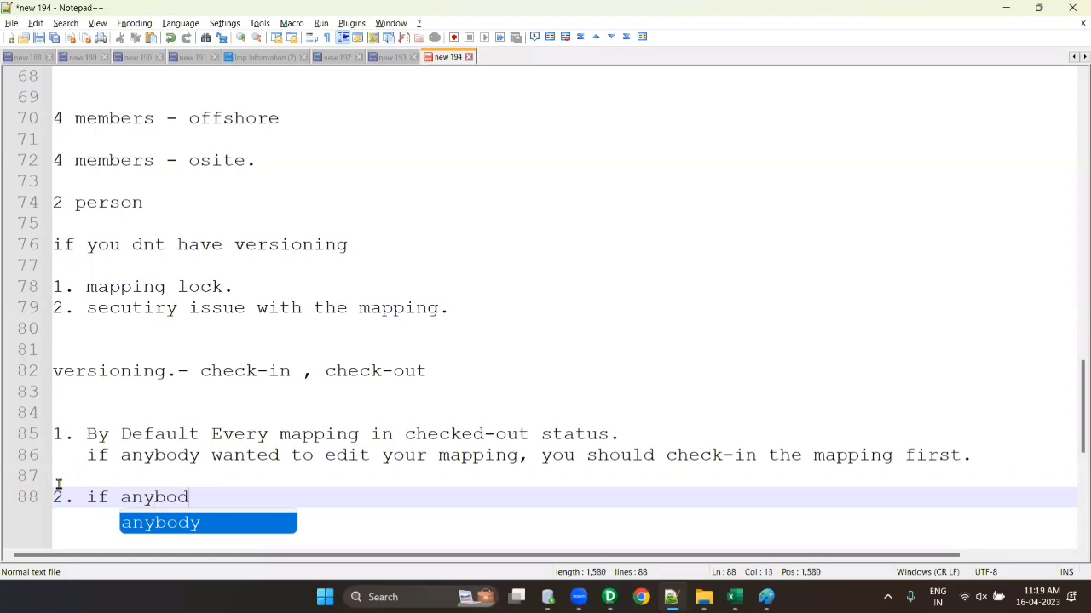
pyautogui.write('y wanted')
pyautogui.press('BackSpace')
pyautogui.write('e')
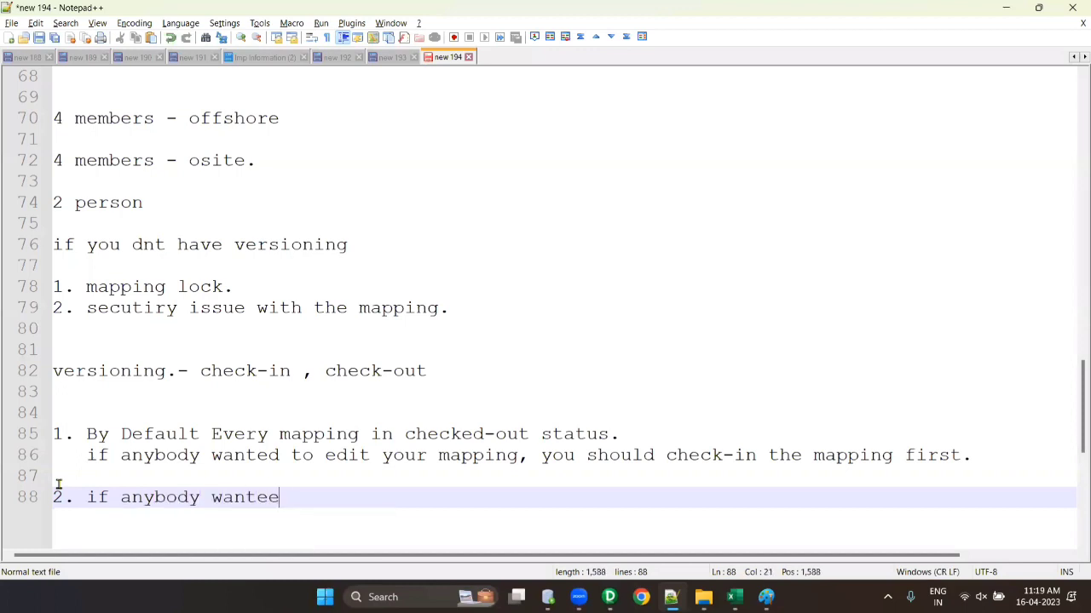
pyautogui.write('d to work-on checj')
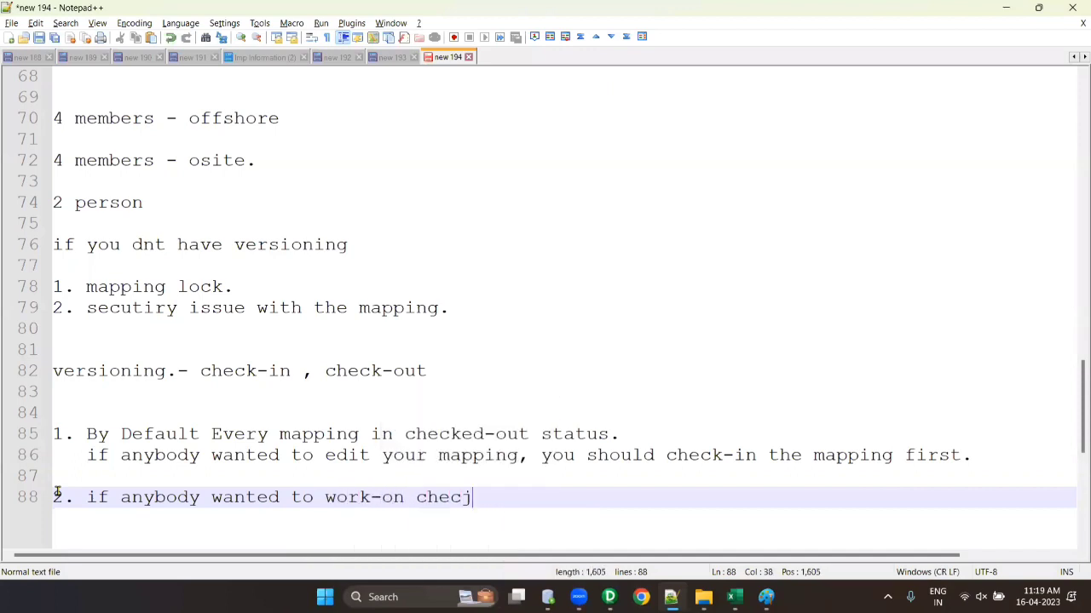
pyautogui.press('BackSpace')
pyautogui.write('ked-in ma')
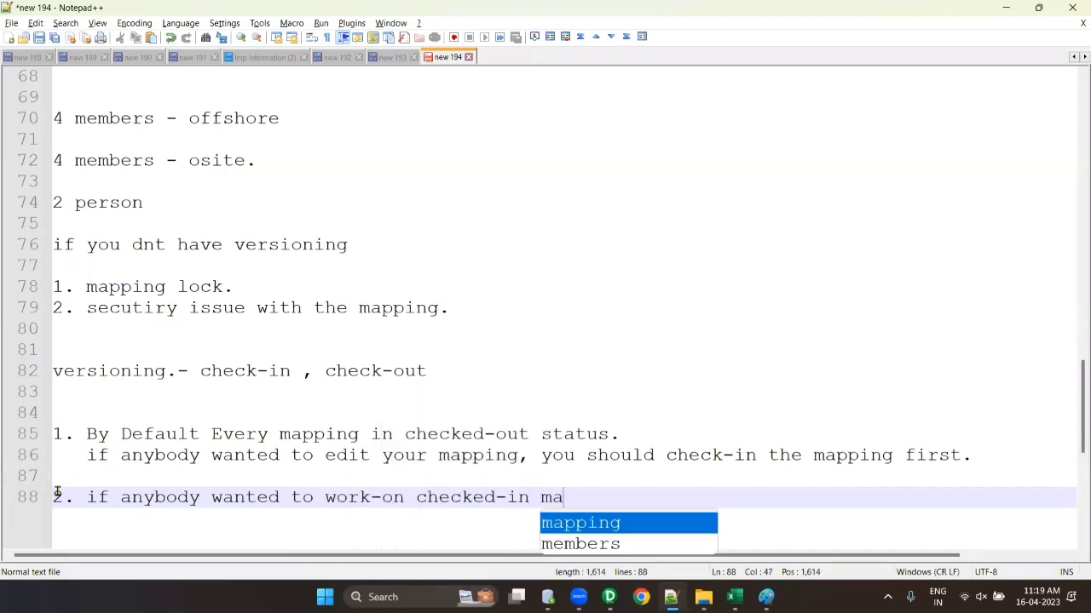
pyautogui.write('pping , they sh')
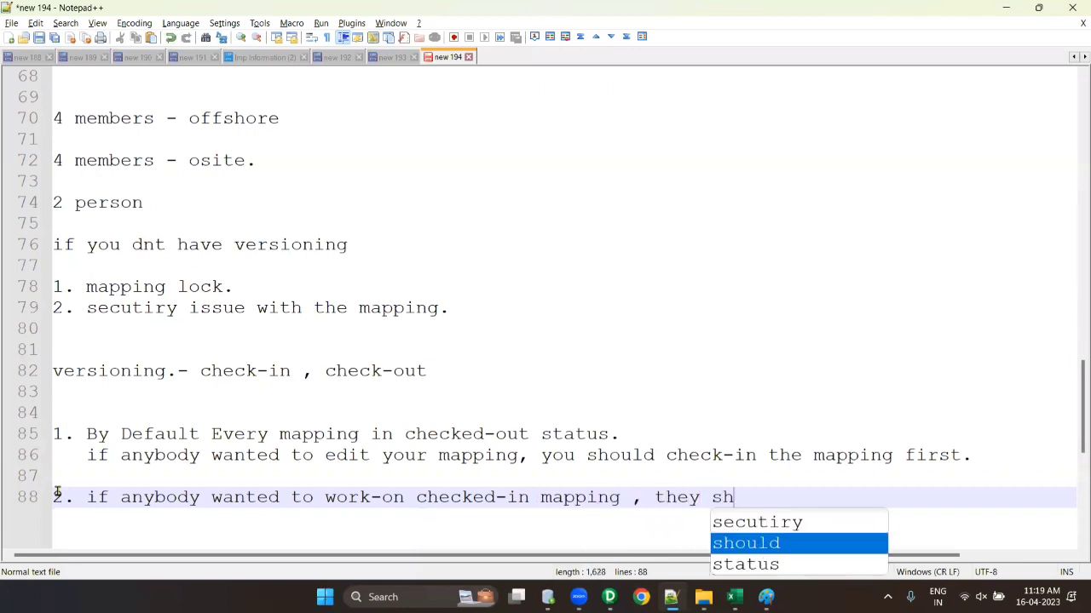
pyautogui.write('ould chec')
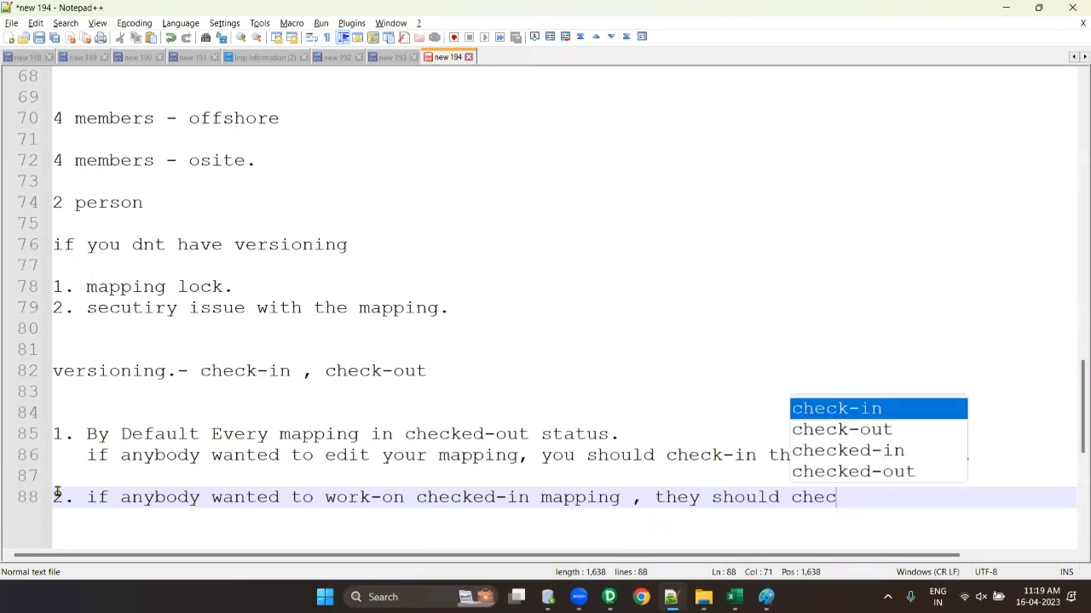
pyautogui.write('k-out first .')
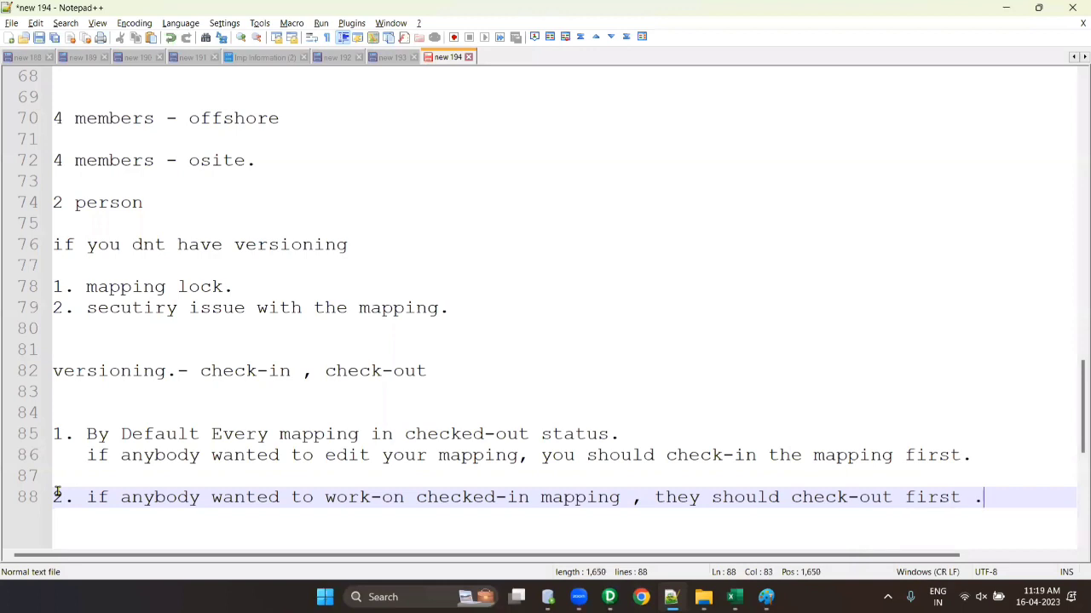
pyautogui.hotkey('alt', 'Tab')
pyautogui.click(143, 255)
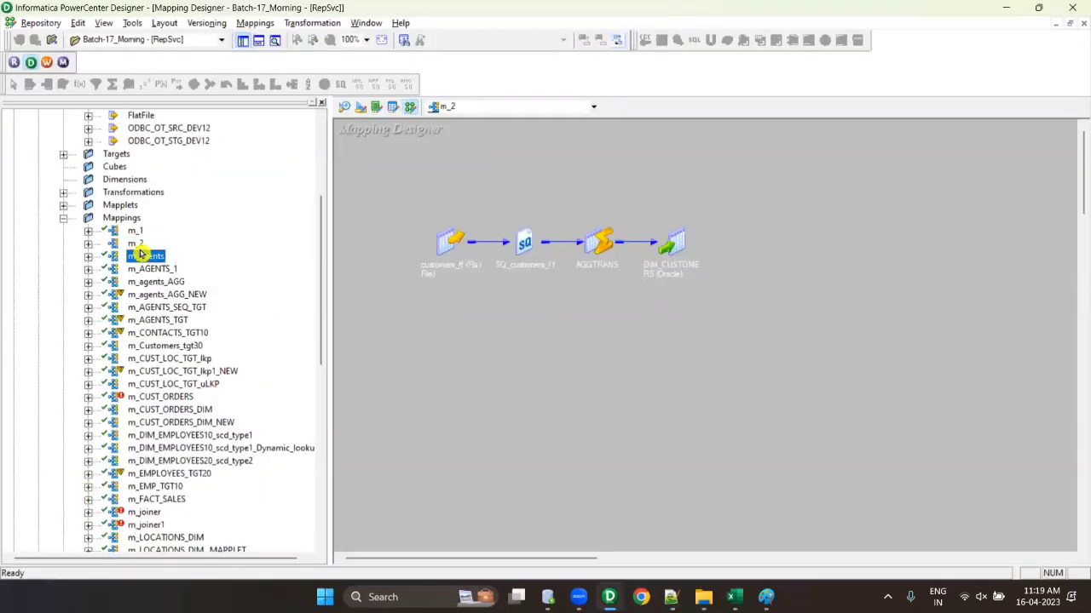
pyautogui.click(134, 245)
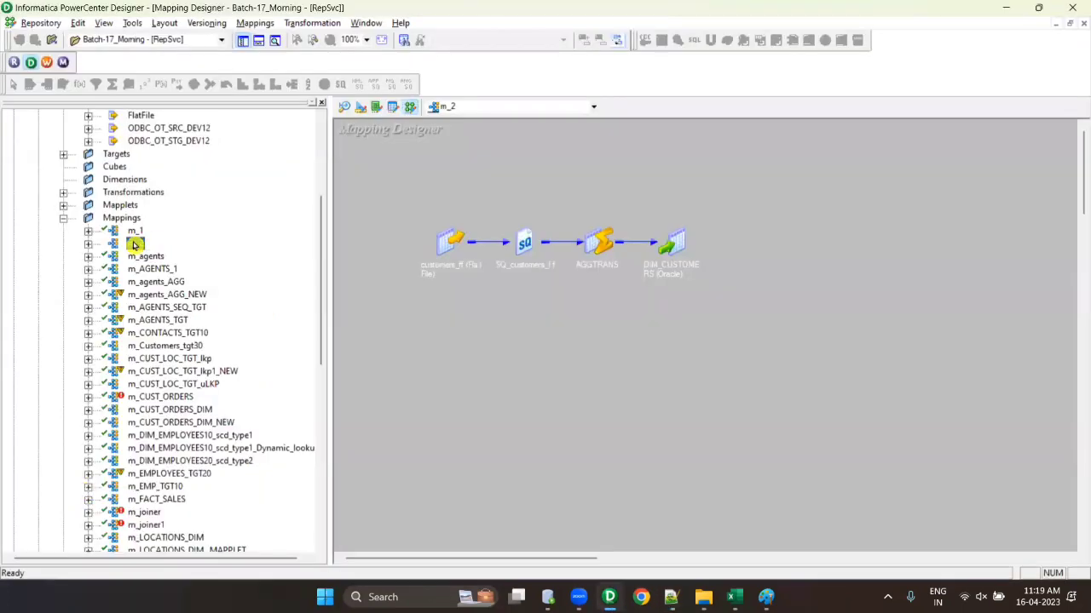
pyautogui.rightClick(134, 244)
pyautogui.click(141, 289)
pyautogui.rightClick(523, 184)
pyautogui.click(140, 244)
pyautogui.press('Delete')
pyautogui.click(432, 324)
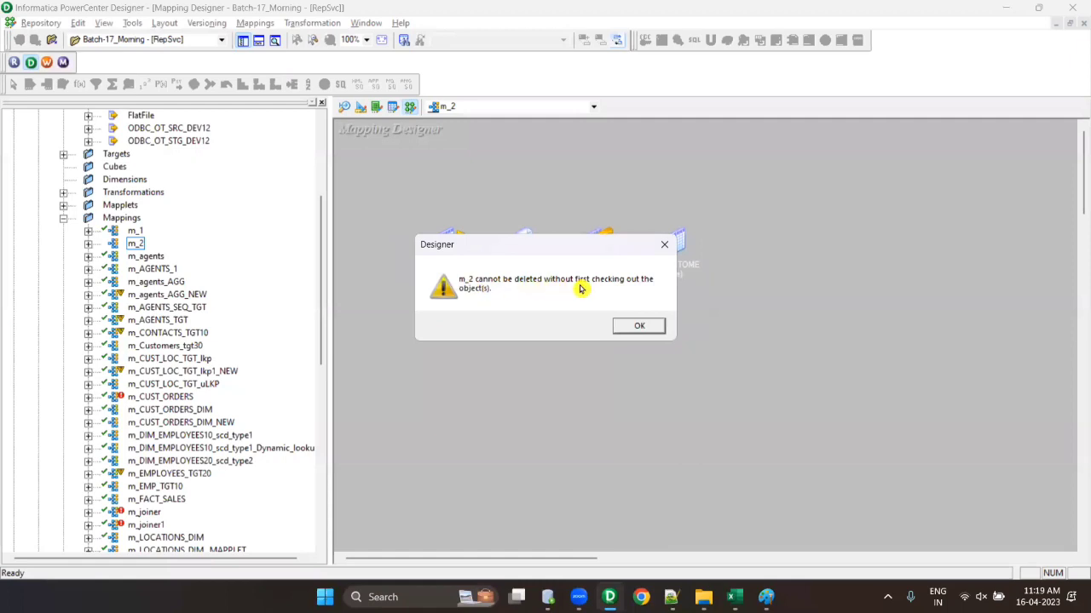
pyautogui.click(637, 328)
pyautogui.click(519, 389)
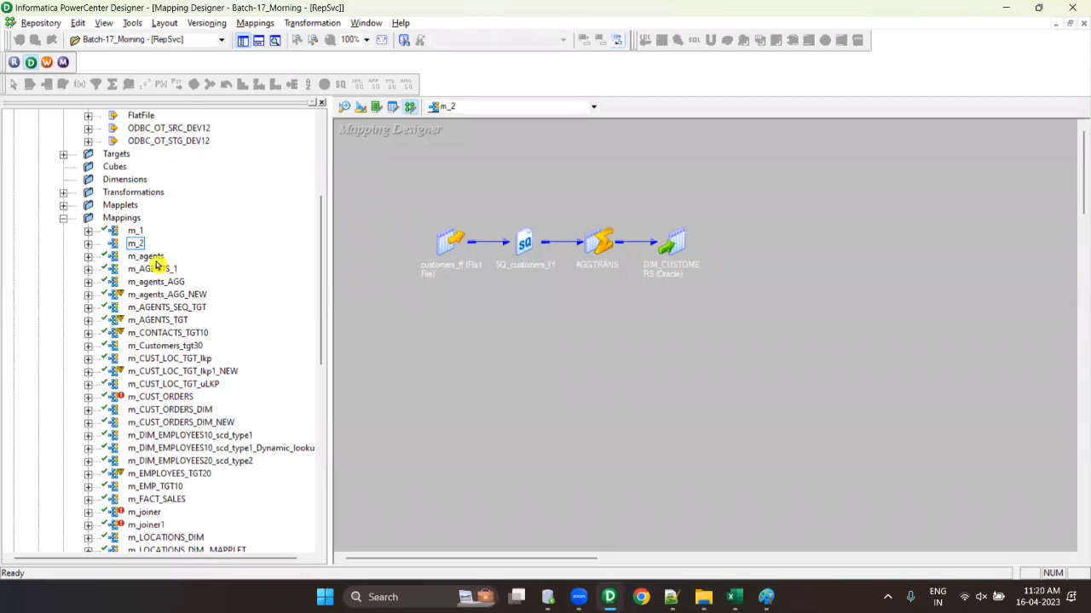
pyautogui.click(670, 597)
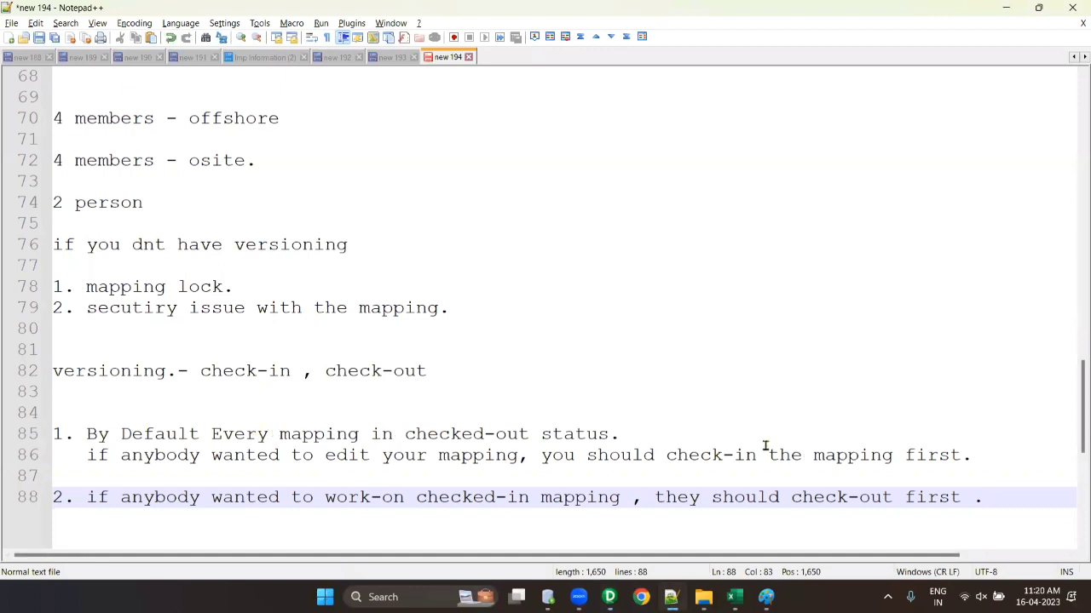
pyautogui.scroll(3, 989, 413)
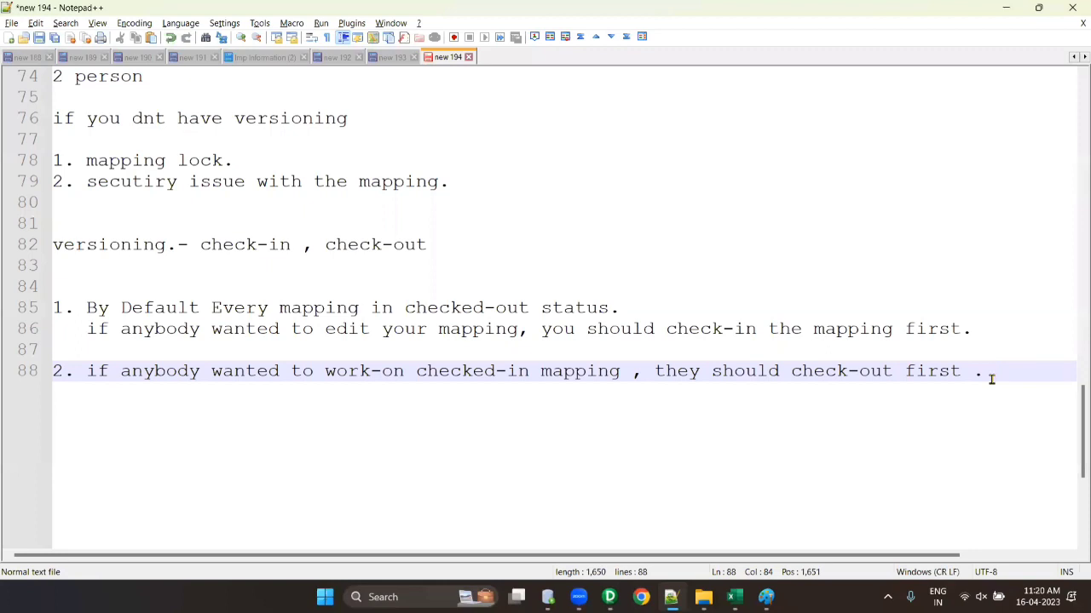
pyautogui.hotkey('alt', 'Tab')
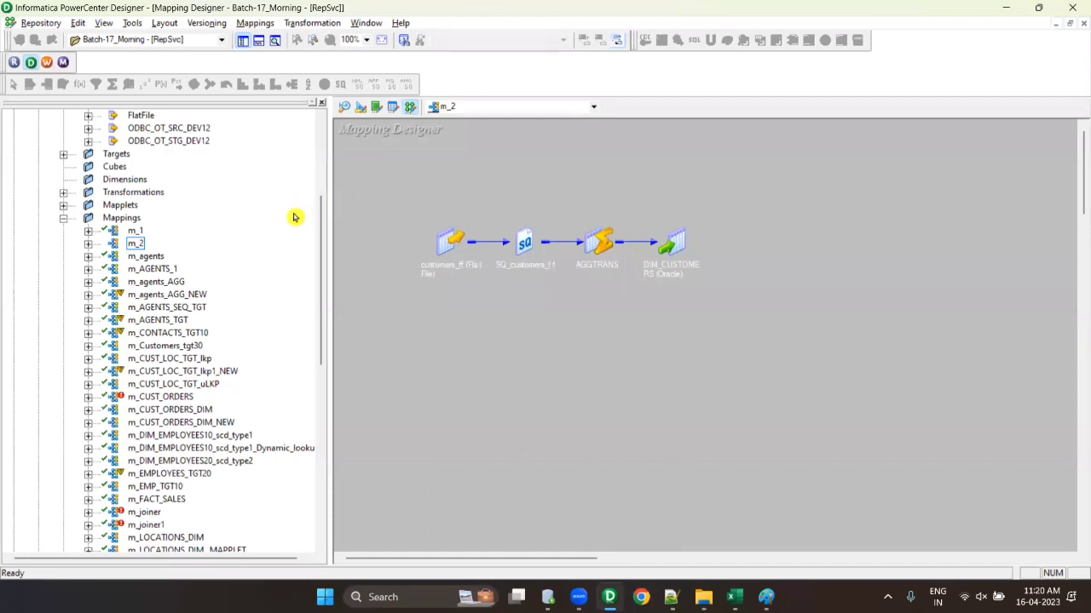
# - Check out mapping m_2 via Versioning > Check Out with the comment 'To Add filter TR'
pyautogui.click(135, 245)
pyautogui.rightClick(135, 247)
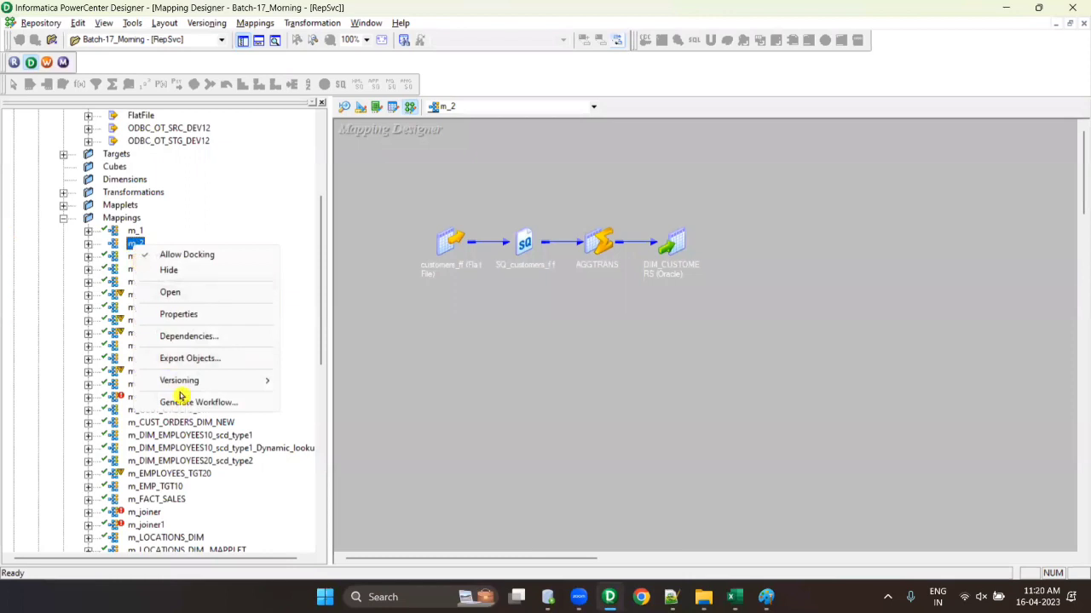
pyautogui.moveTo(246, 387)
pyautogui.click(314, 393)
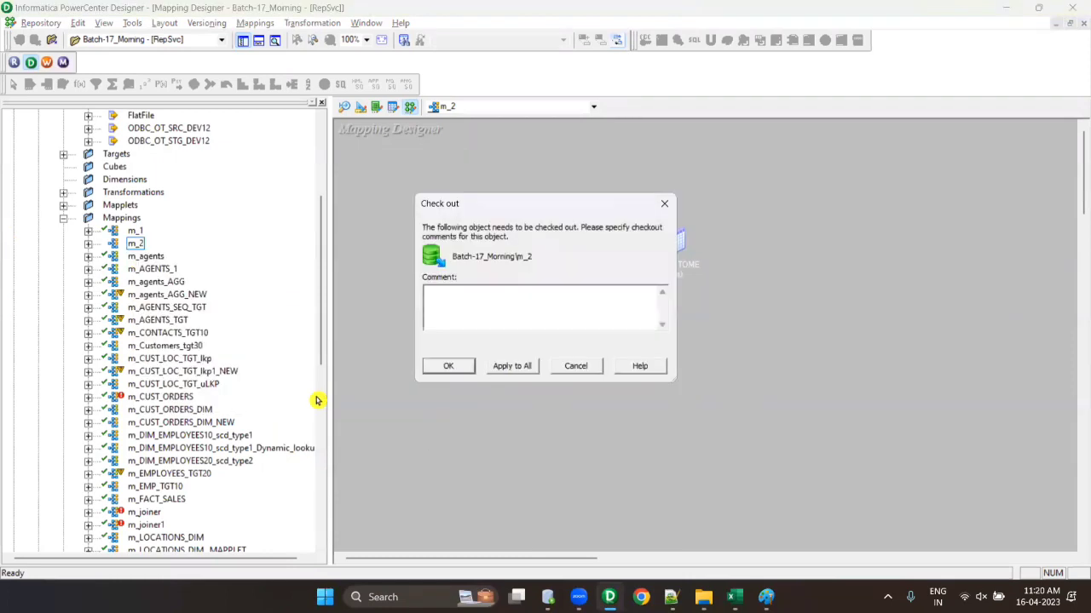
pyautogui.press('Return')
pyautogui.click(135, 248)
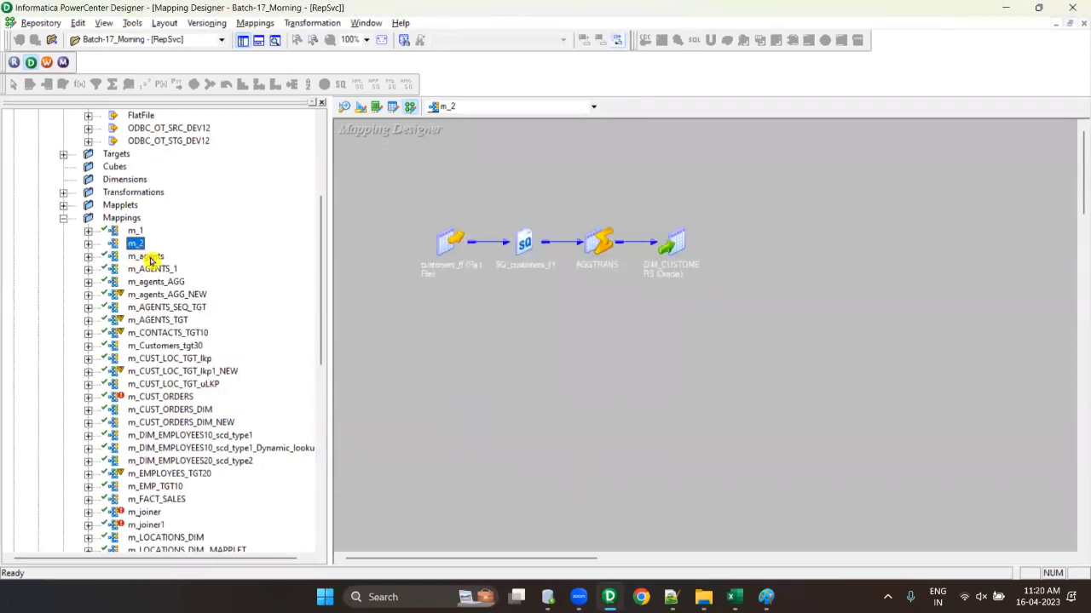
pyautogui.click(208, 24)
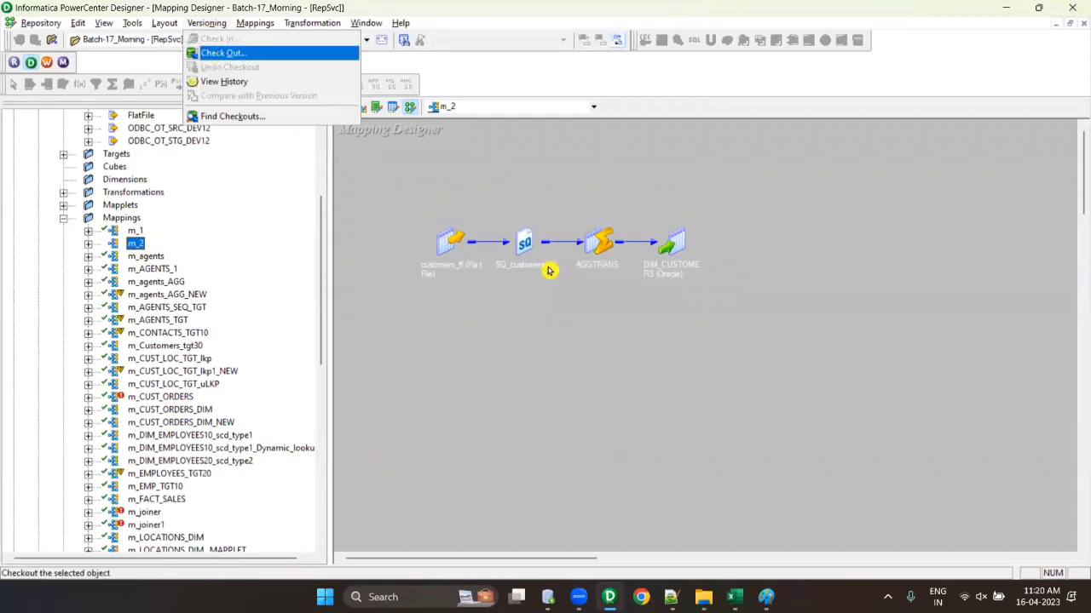
pyautogui.click(218, 51)
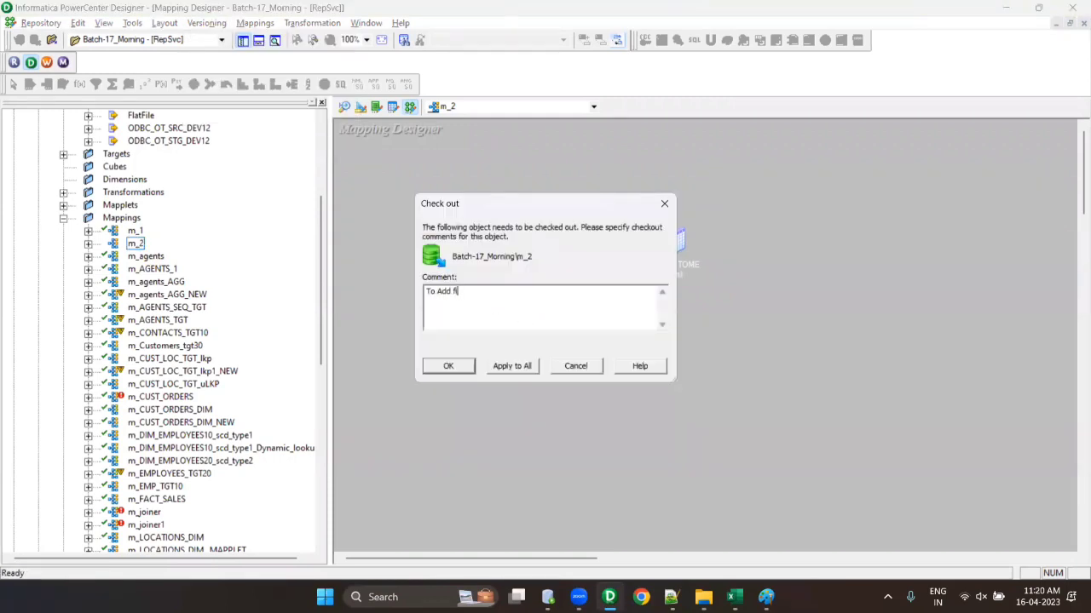
pyautogui.click(447, 366)
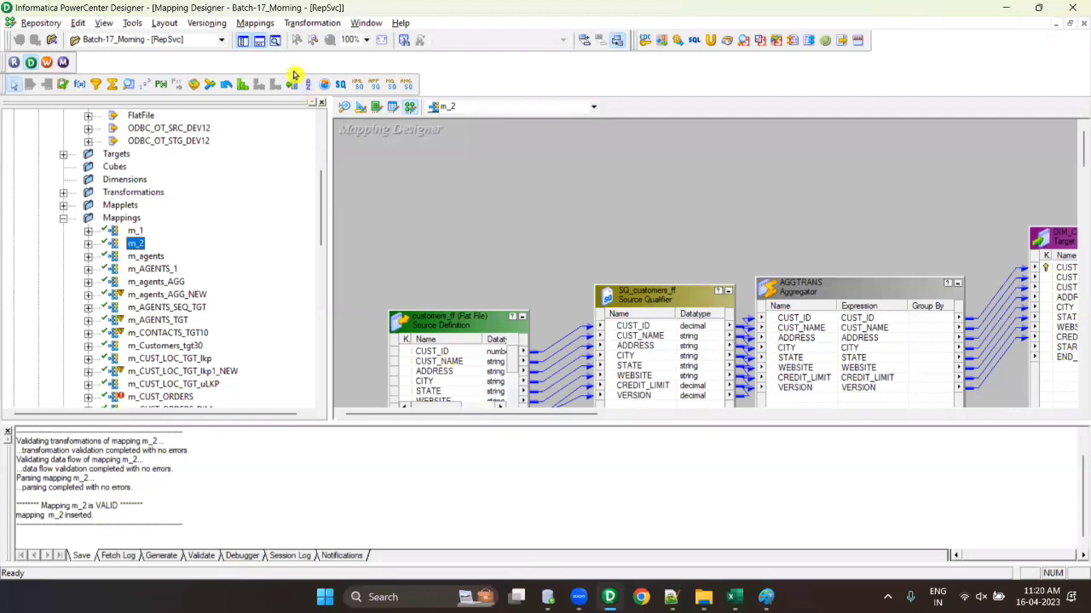
# - Widen the canvas and delete the AGGTRANS links into DIM_CUSTOMERS
pyautogui.click(259, 40)
pyautogui.click(243, 40)
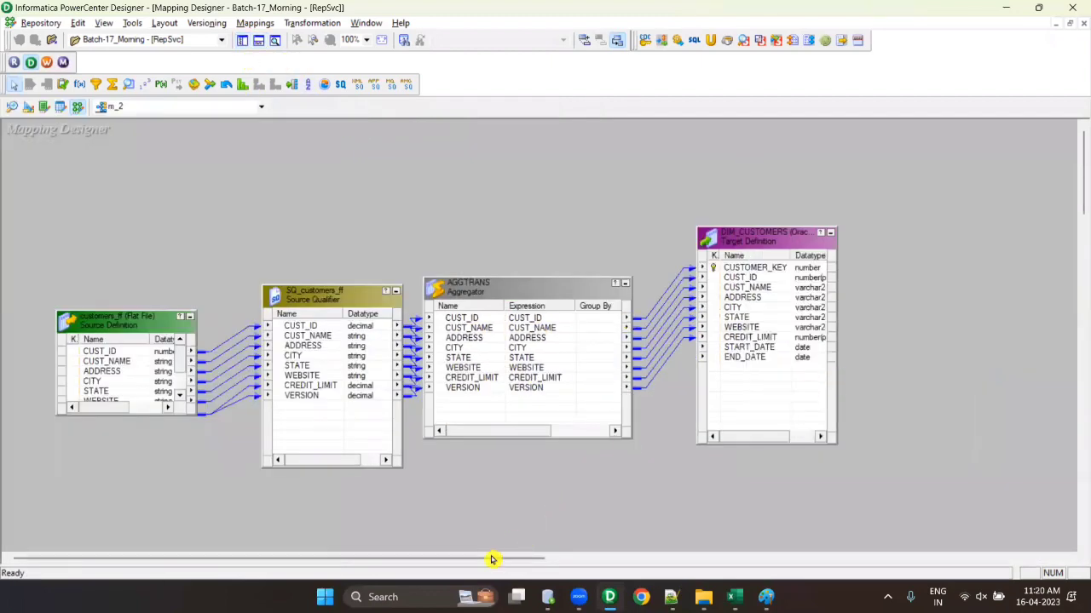
pyautogui.moveTo(491, 559); pyautogui.dragTo(668, 562)
pyautogui.moveTo(429, 238); pyautogui.dragTo(730, 322)
pyautogui.moveTo(478, 252); pyautogui.dragTo(470, 523)
pyautogui.press('Delete')
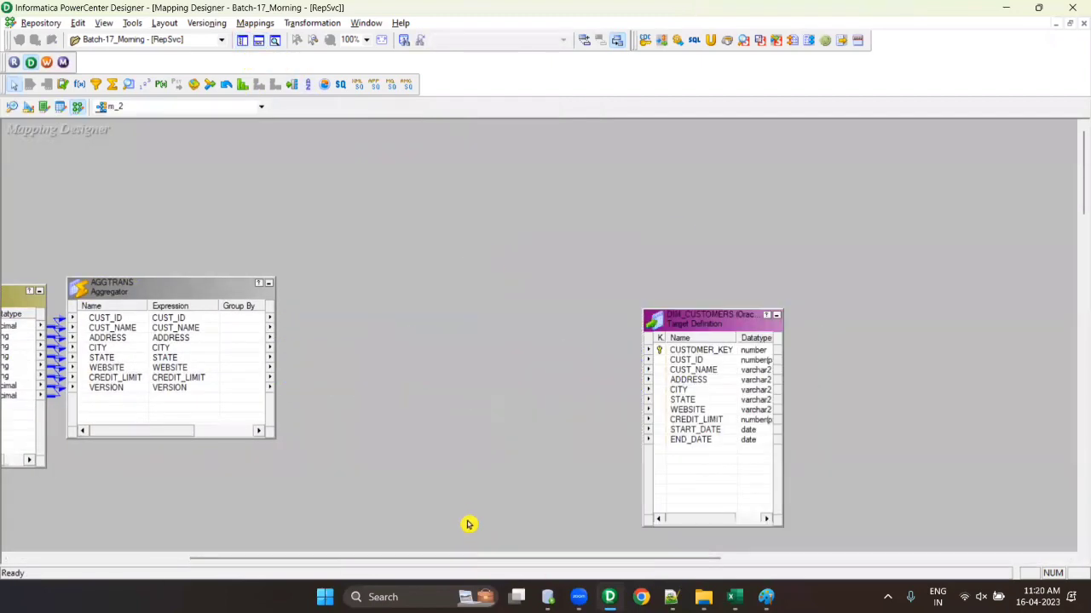
# - Add filter FILTRANS and route all AGGTRANS ports through it to DIM_CUSTOMERS
pyautogui.click(96, 84)
pyautogui.rightClick(137, 347)
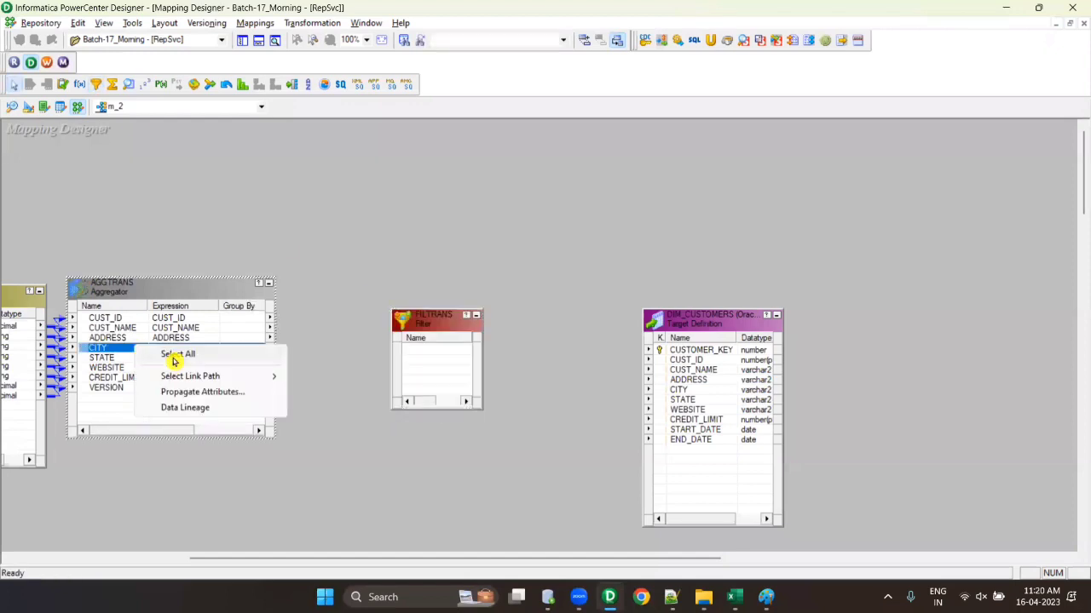
pyautogui.click(173, 359)
pyautogui.moveTo(95, 339); pyautogui.dragTo(724, 359)
pyautogui.rightClick(425, 363)
pyautogui.click(467, 373)
# - Save m_2, arrange all objects as icons, and show the repository navigator again
pyautogui.hotkey('ctrl', 's')
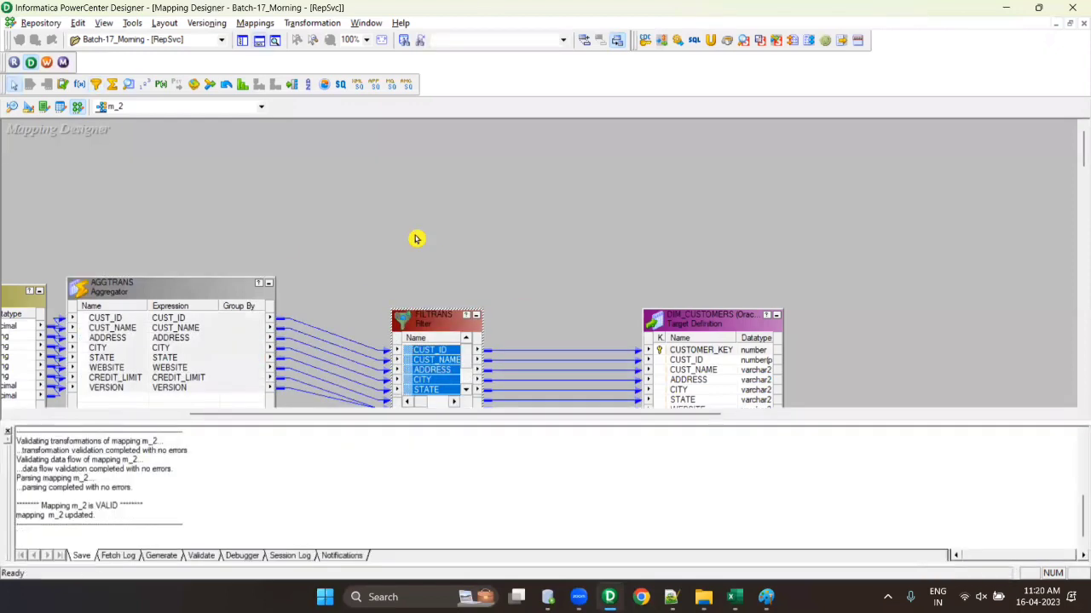
pyautogui.rightClick(404, 207)
pyautogui.click(452, 295)
pyautogui.click(259, 41)
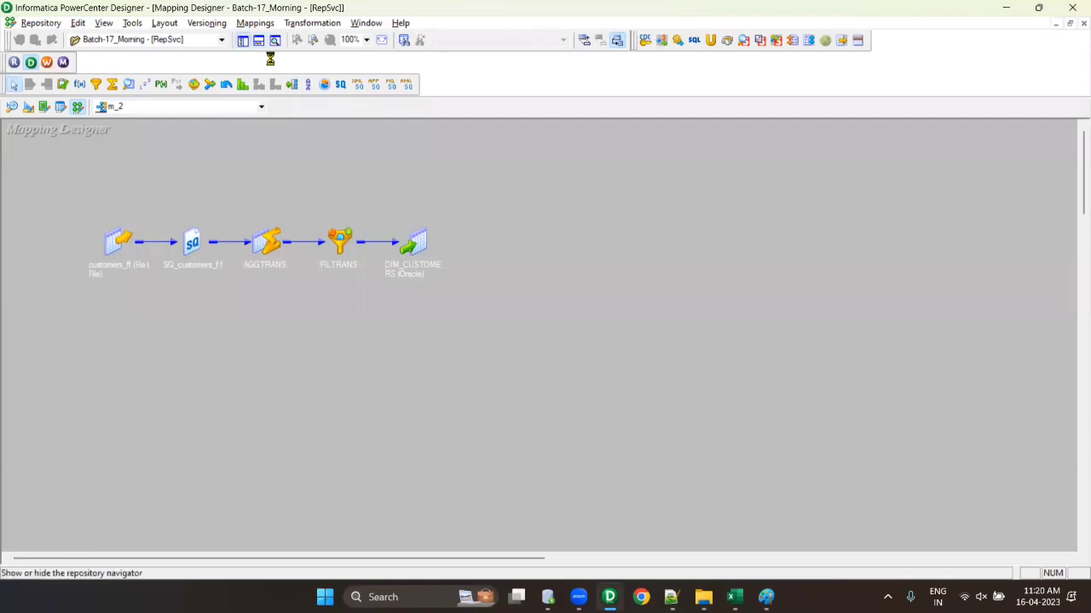
pyautogui.click(242, 41)
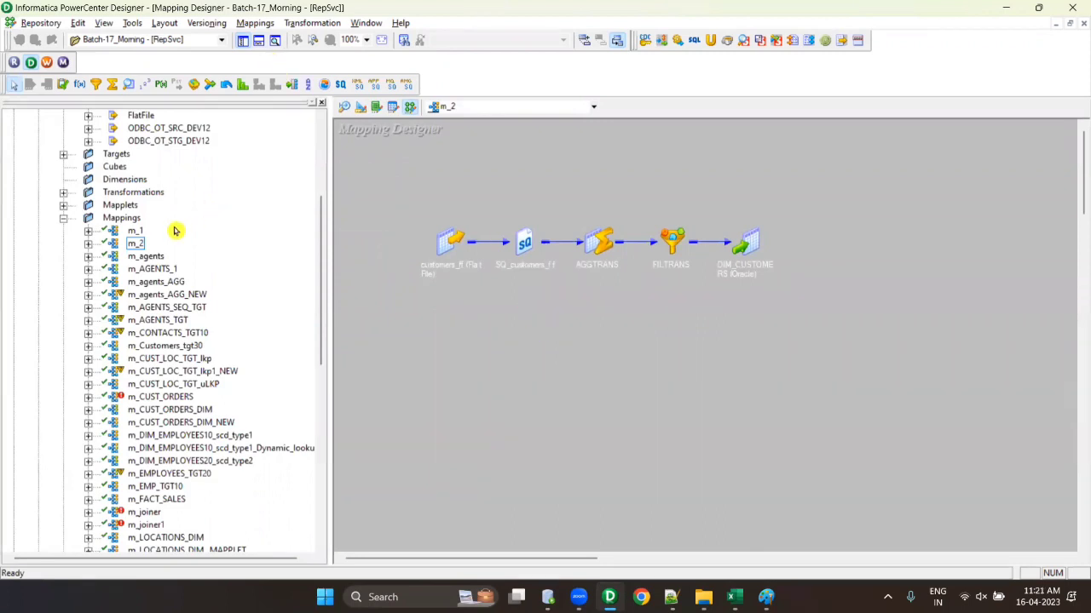
# - Check in m_2 with the comment 'Added filter TR'
pyautogui.rightClick(136, 247)
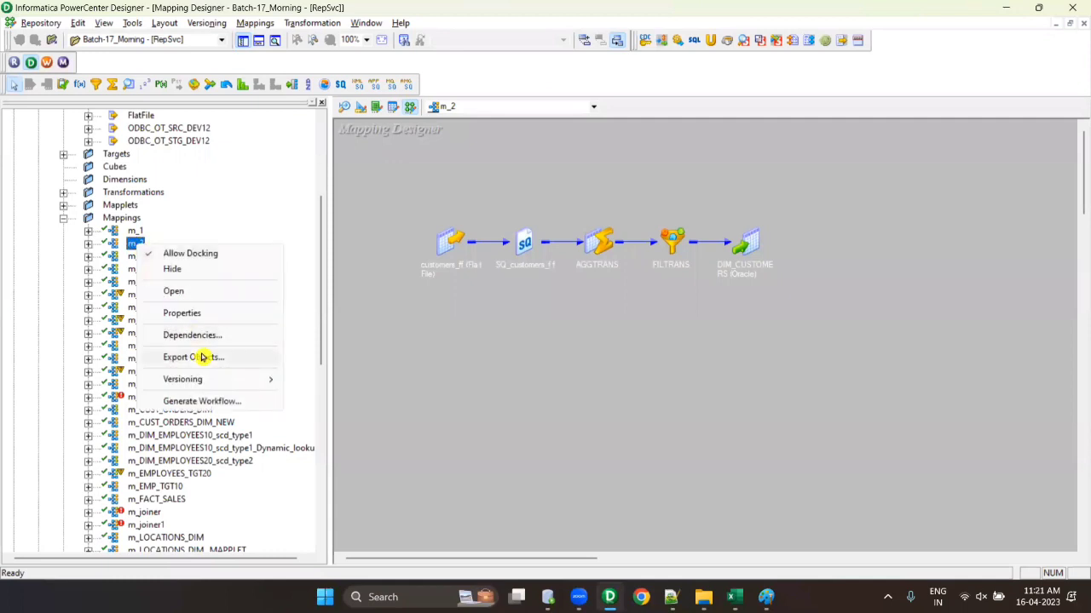
pyautogui.moveTo(261, 384)
pyautogui.click(343, 378)
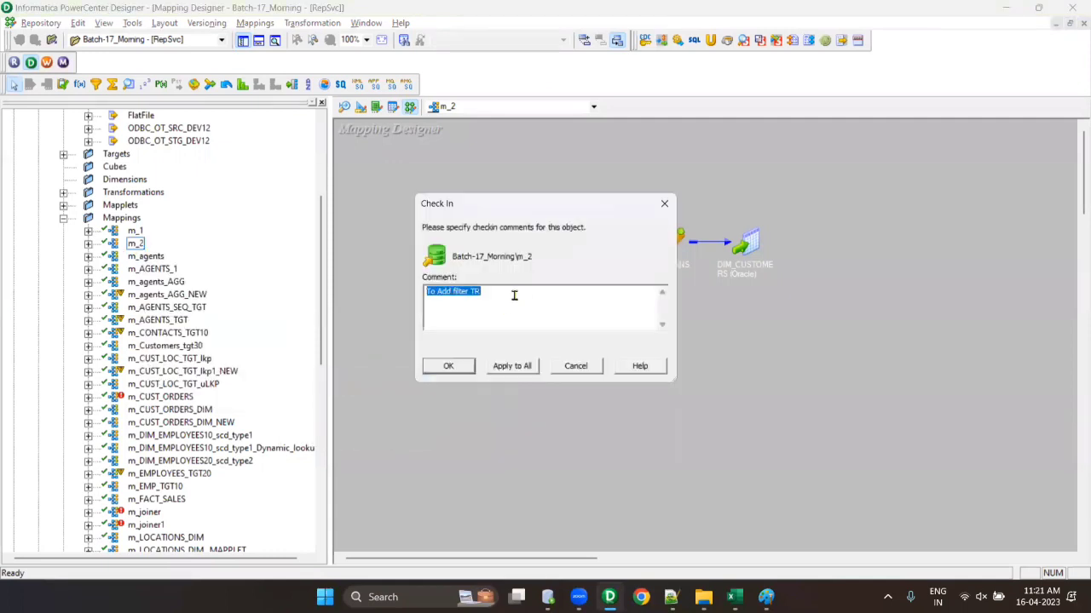
pyautogui.write('Ad')
pyautogui.click(448, 365)
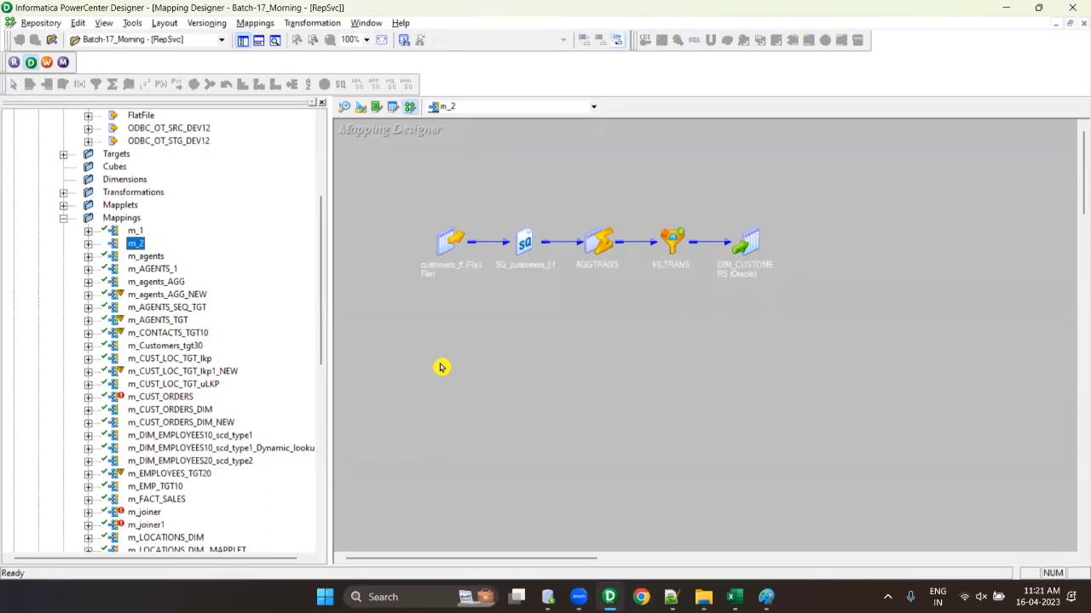
# - Check out m_2 again with the comment 'To Add Sorter'
pyautogui.rightClick(136, 244)
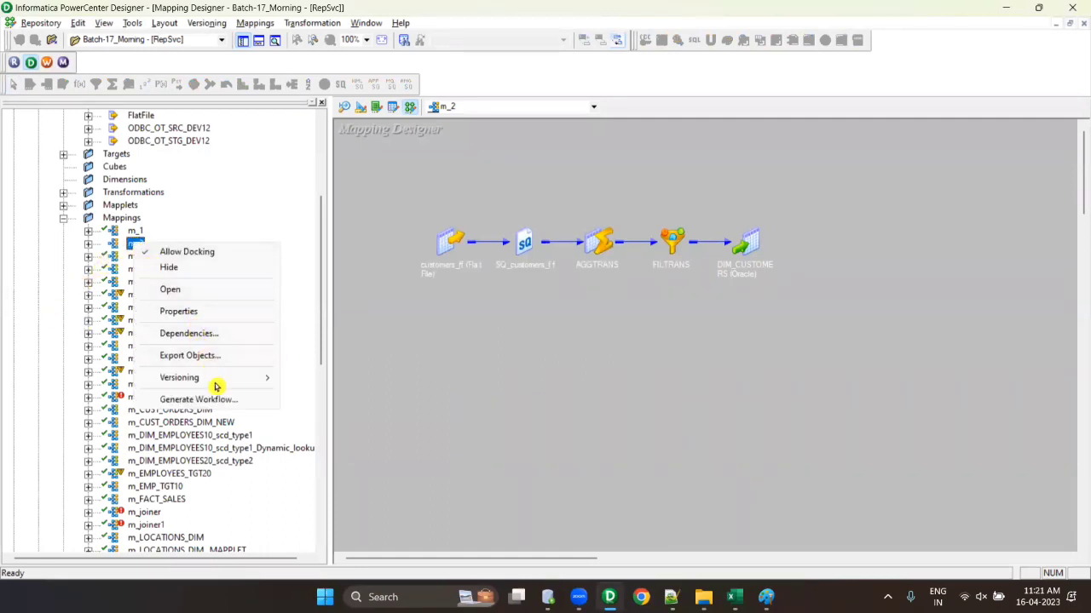
pyautogui.moveTo(213, 382)
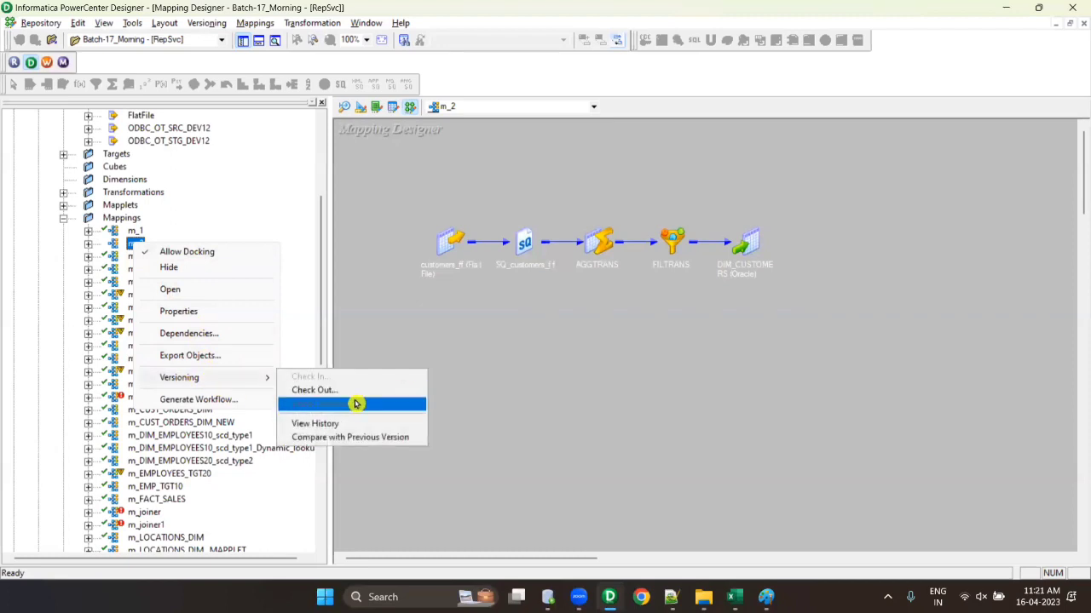
pyautogui.click(349, 390)
pyautogui.write('To Add Sorter TR')
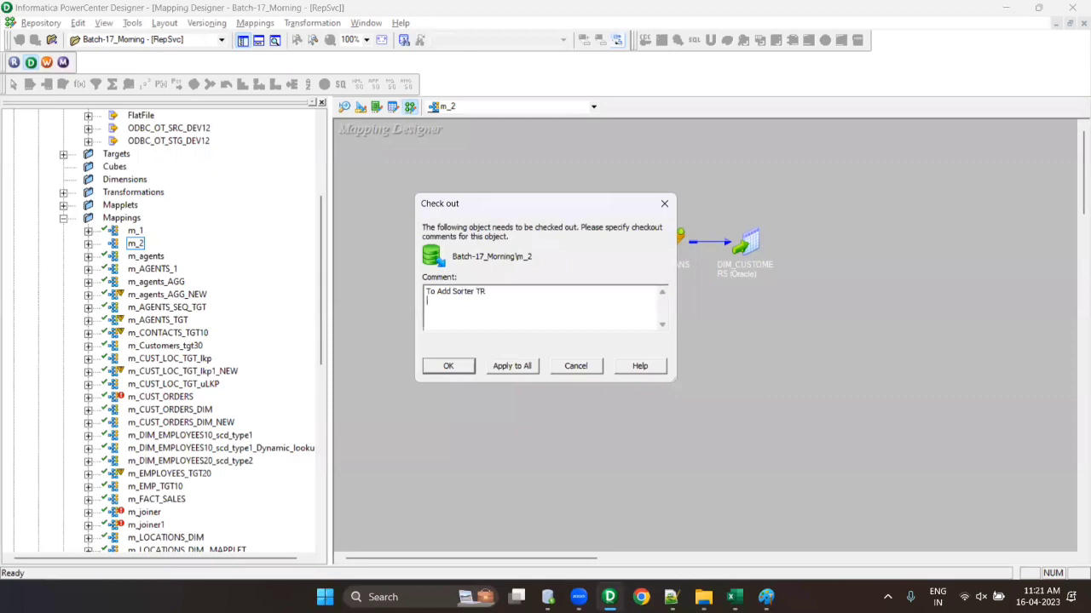
pyautogui.click(449, 365)
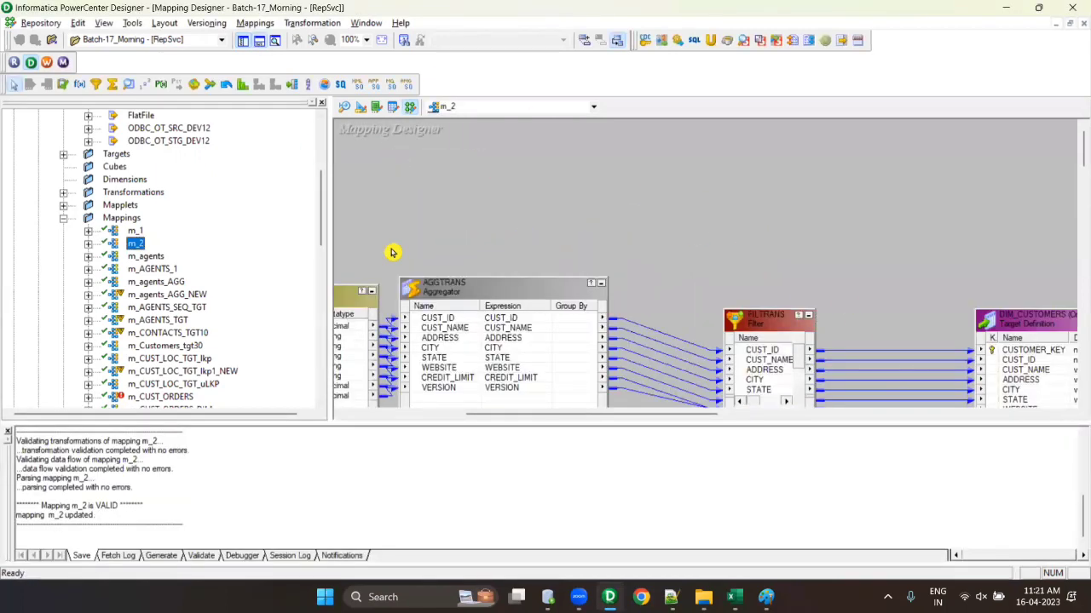
# - Move DIM_CUSTOMERS right and place a new Sorter between FILTRANS and the target
pyautogui.click(259, 40)
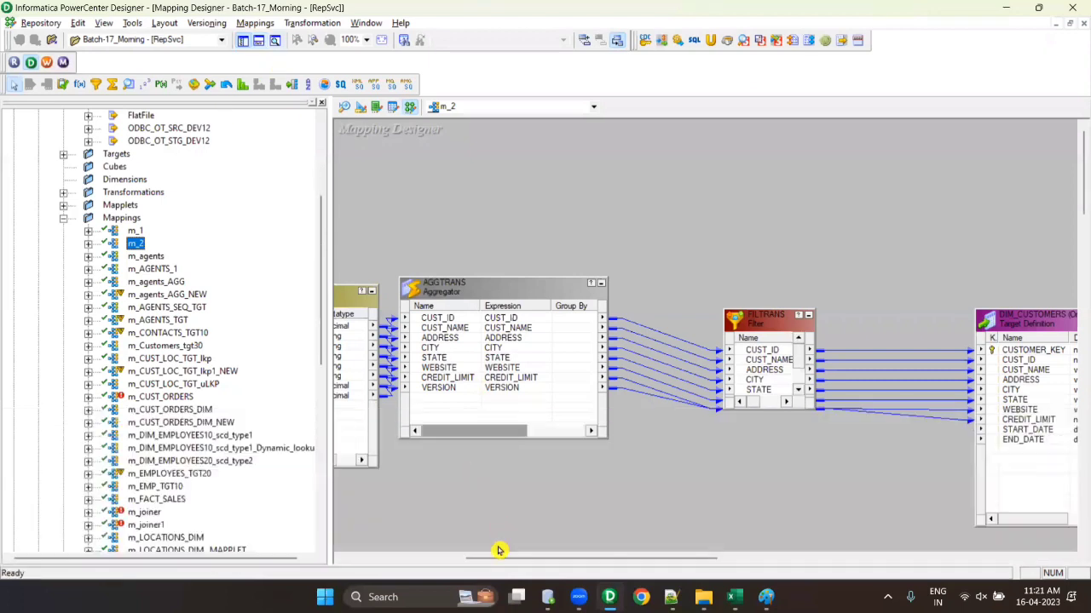
pyautogui.moveTo(499, 556); pyautogui.dragTo(576, 558)
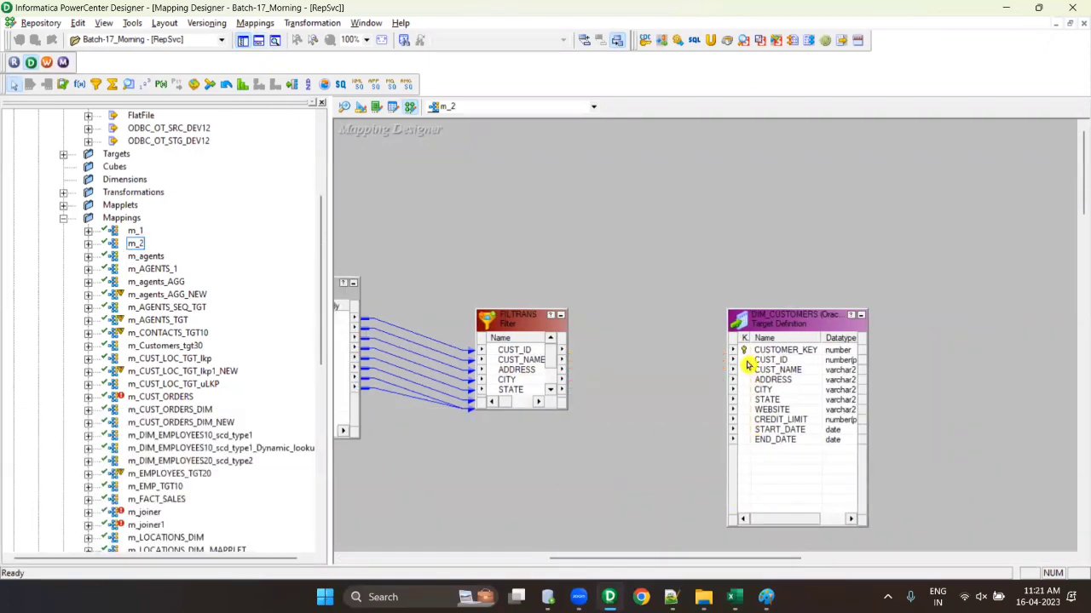
pyautogui.moveTo(754, 324); pyautogui.dragTo(902, 335)
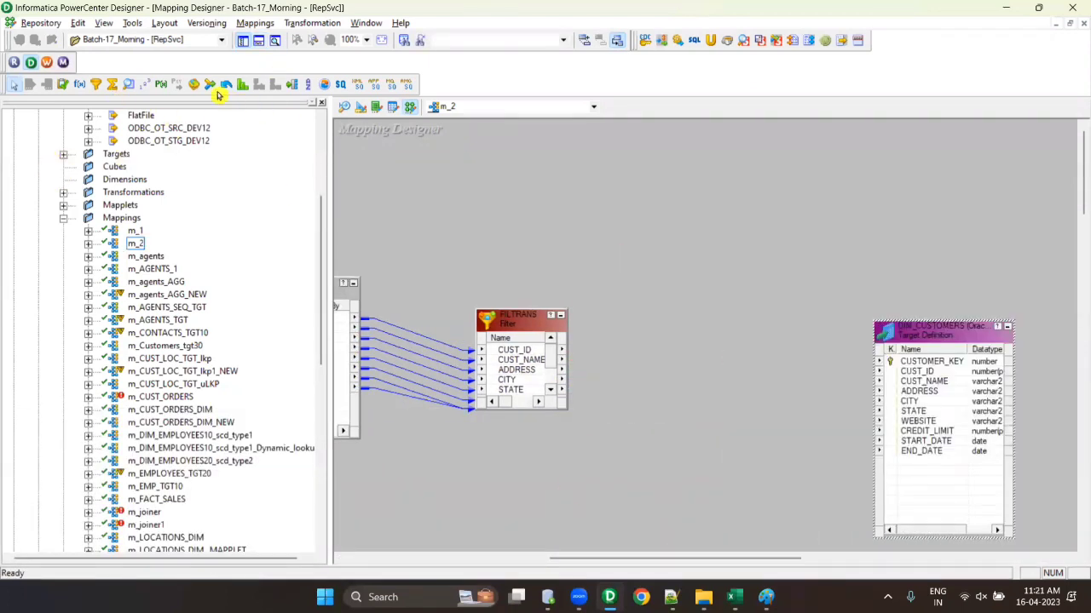
pyautogui.click(295, 85)
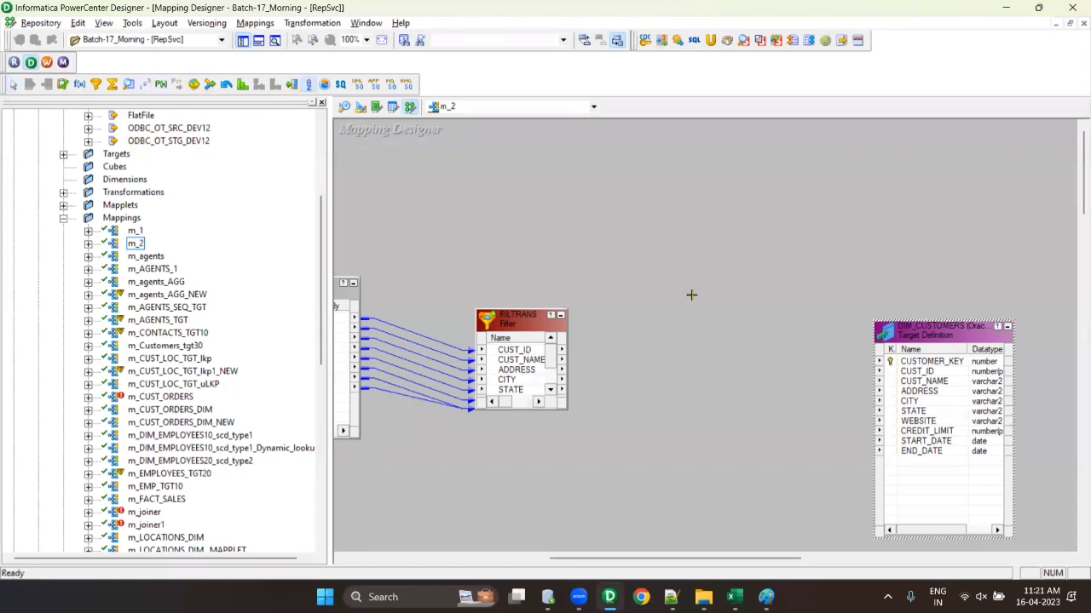
pyautogui.click(691, 295)
# - Link all FILTRANS ports into SRTTRANS and all SRTTRANS ports to DIM_CUSTOMERS, then save
pyautogui.rightClick(511, 360)
pyautogui.click(556, 365)
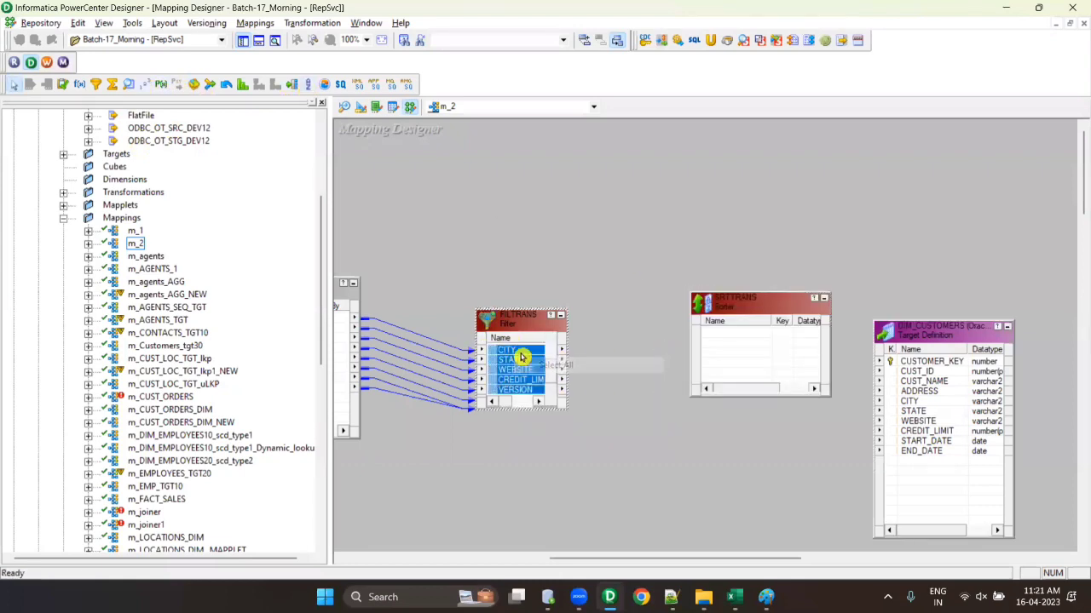
pyautogui.moveTo(499, 375); pyautogui.dragTo(726, 345)
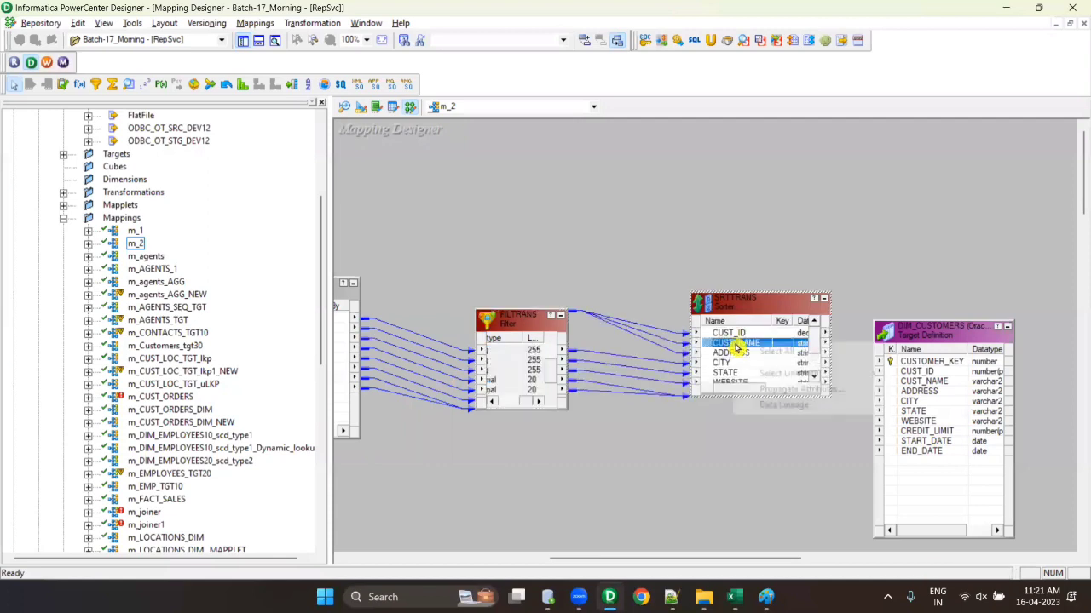
pyautogui.rightClick(733, 343)
pyautogui.click(777, 355)
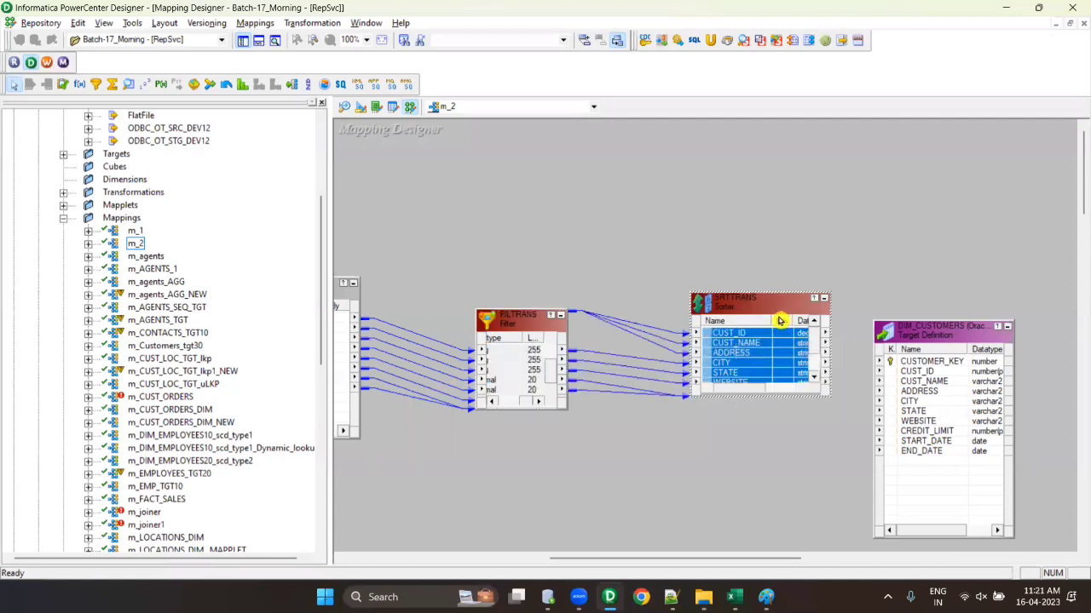
pyautogui.moveTo(754, 338); pyautogui.dragTo(955, 363)
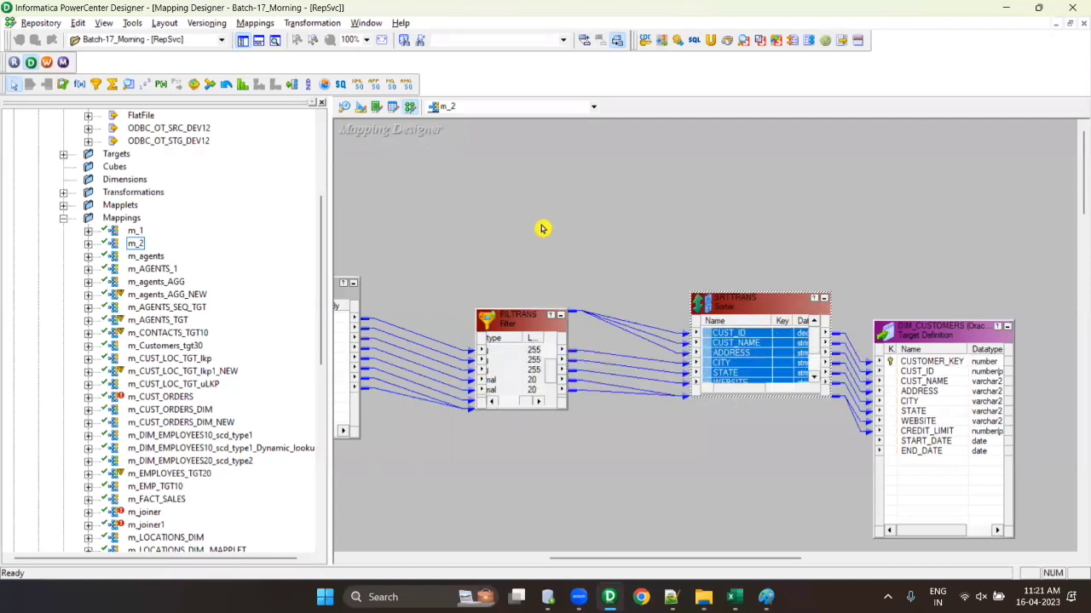
pyautogui.hotkey('ctrl', 's')
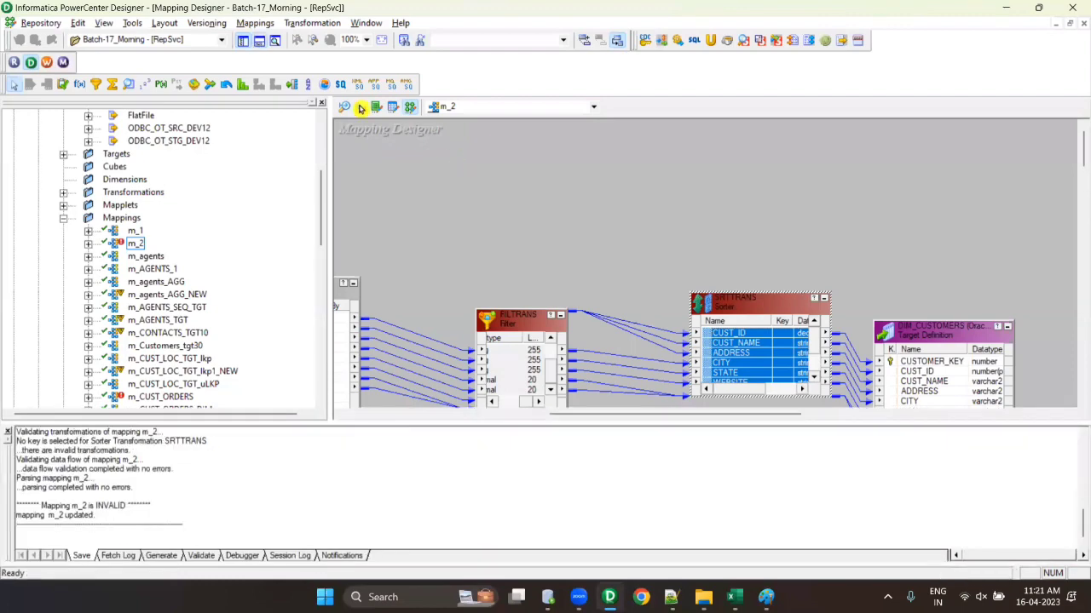
pyautogui.press('Escape')
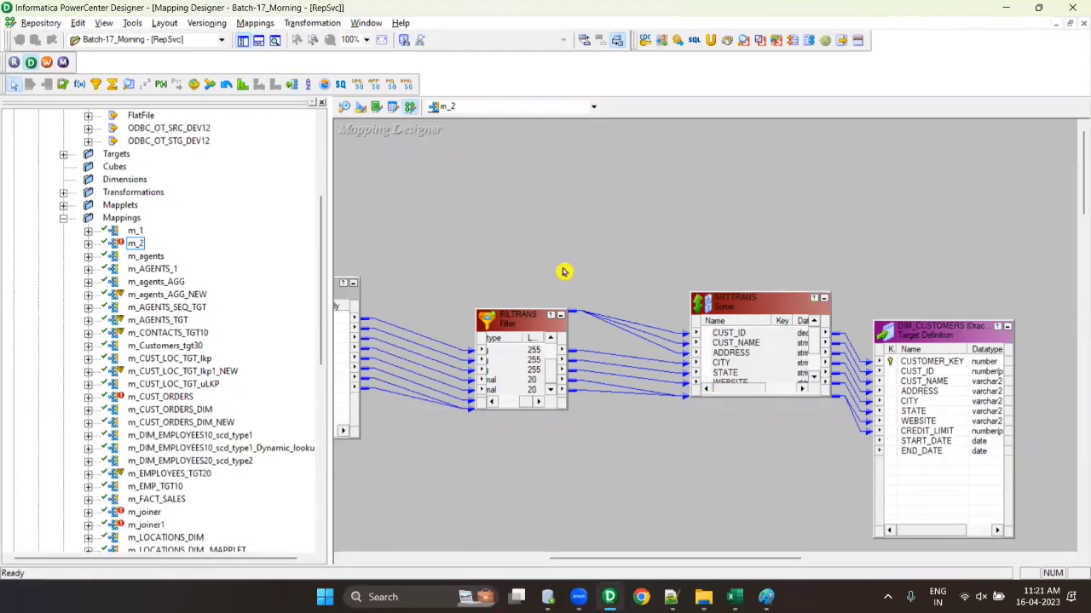
# - Make CUST_NAME the ascending sort key on the SRTTRANS Ports tab and confirm
pyautogui.doubleClick(774, 369)
pyautogui.click(394, 317)
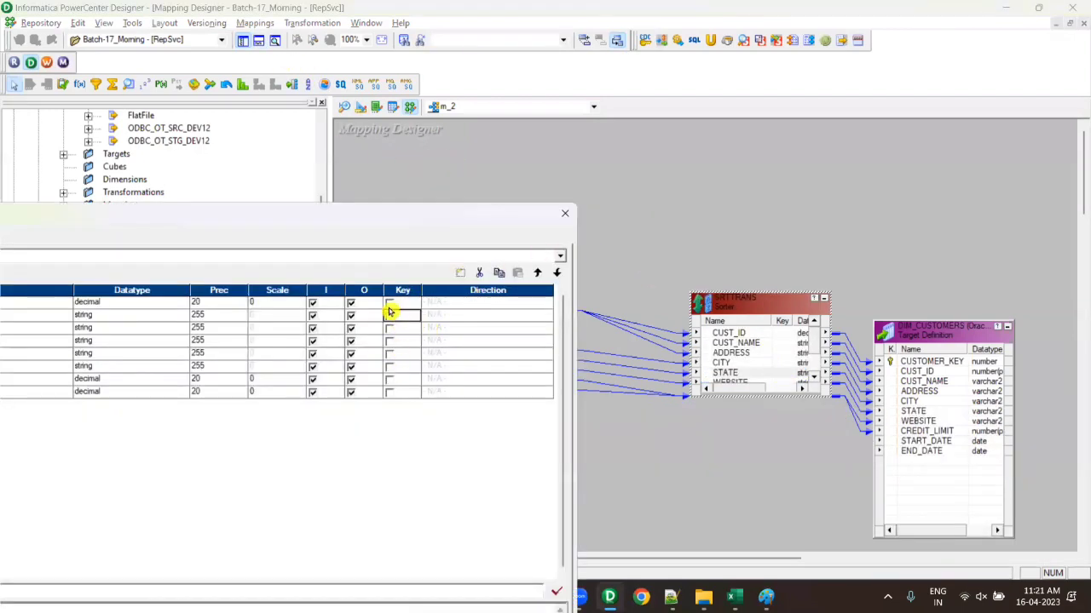
pyautogui.click(390, 316)
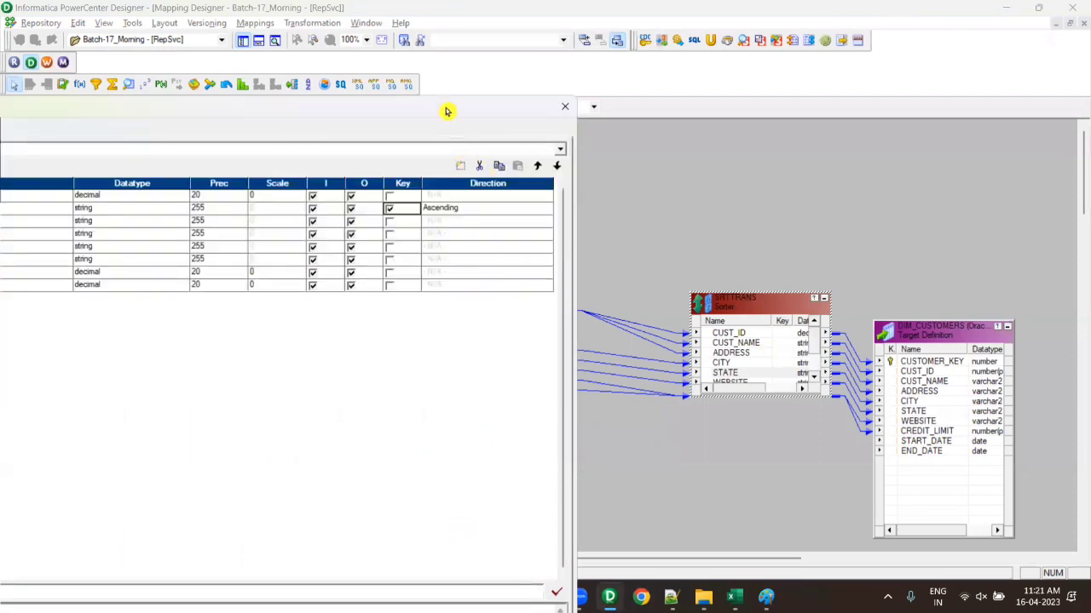
pyautogui.moveTo(443, 97); pyautogui.dragTo(528, 272)
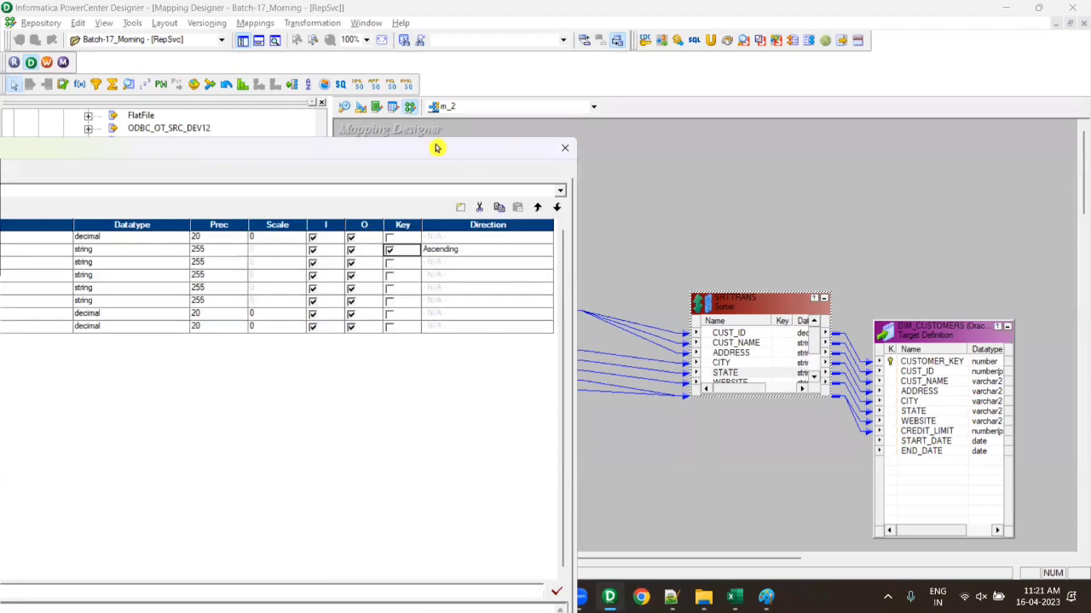
pyautogui.moveTo(443, 150); pyautogui.dragTo(564, 108)
pyautogui.click(506, 602)
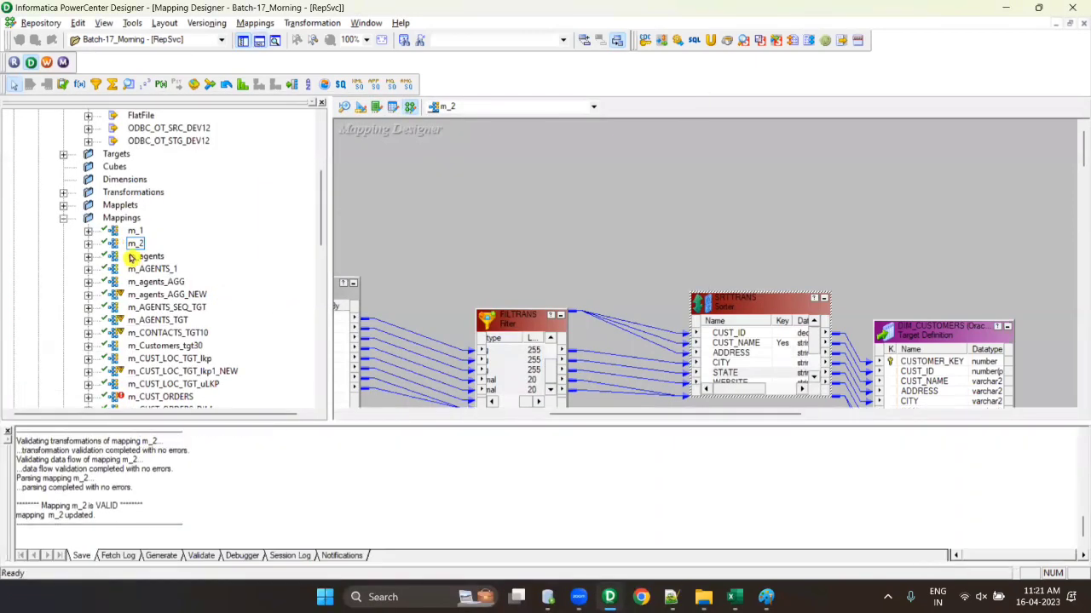
pyautogui.rightClick(135, 244)
# - Check in m_2 with the sorter added under a short comment and dismiss the resulting message
pyautogui.moveTo(207, 383)
pyautogui.click(352, 381)
pyautogui.write('a')
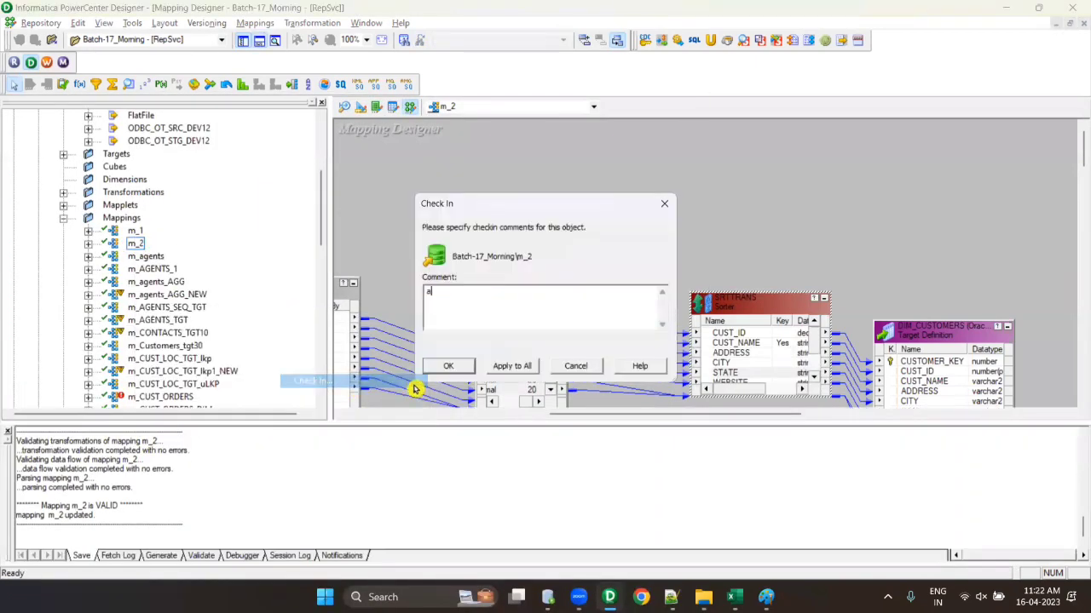
pyautogui.write('Added Sorter TR')
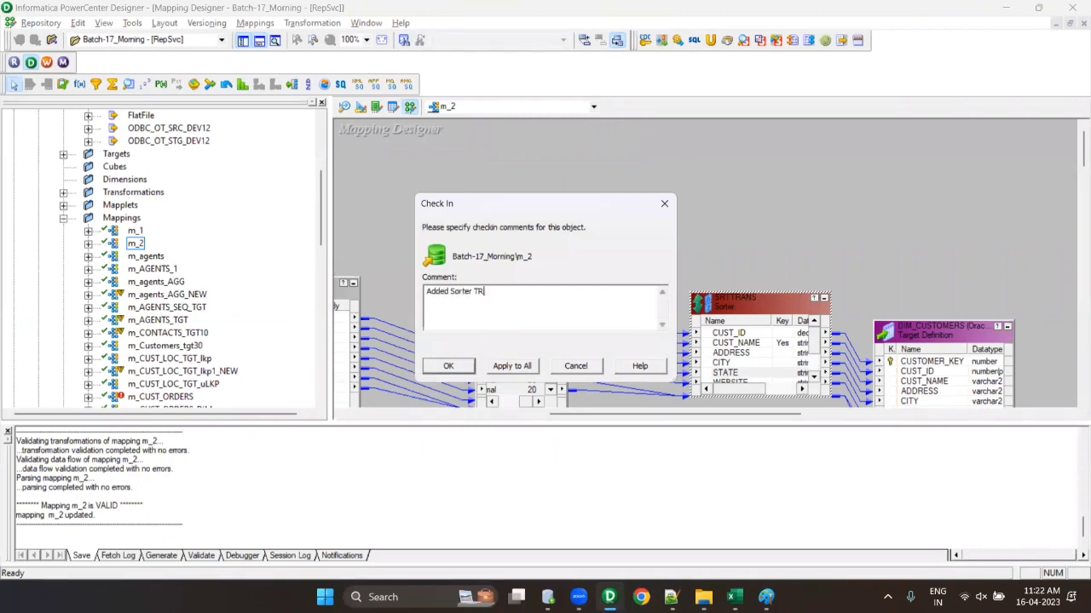
pyautogui.click(447, 366)
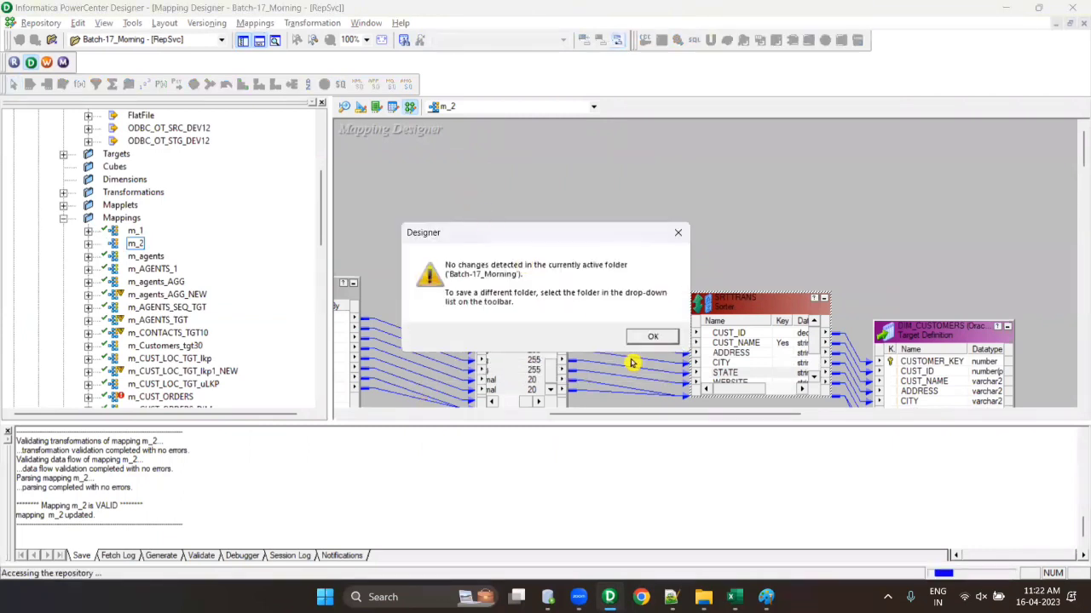
pyautogui.click(653, 336)
# - Arrange all mapping objects as icons and hide the Output window
pyautogui.rightClick(490, 166)
pyautogui.click(548, 266)
pyautogui.click(259, 41)
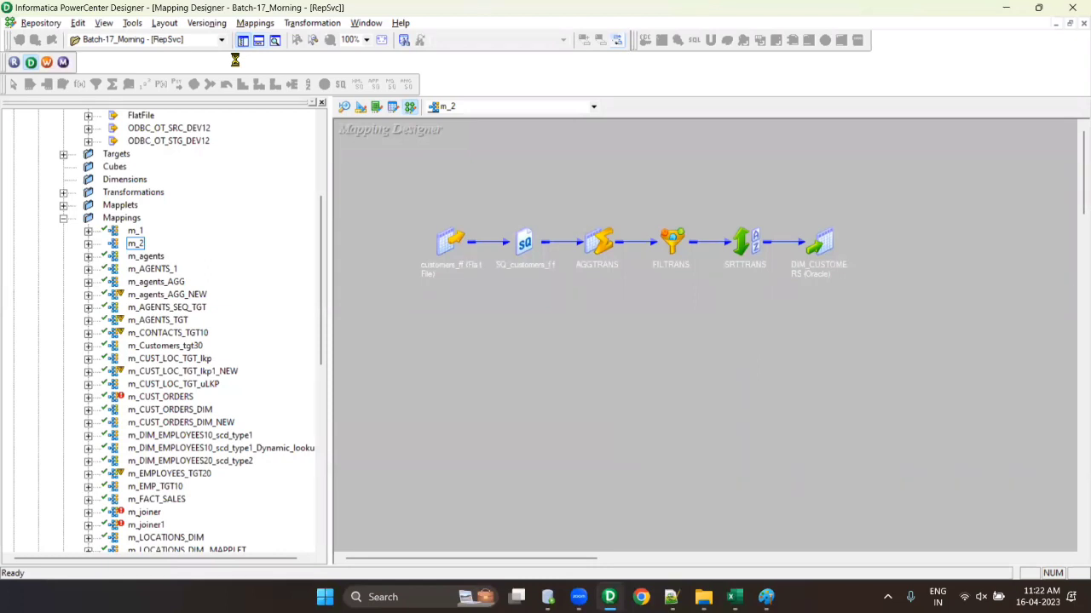
# - Open m_2's version history and review the comments for versions 1, 2 and 3
pyautogui.rightClick(136, 245)
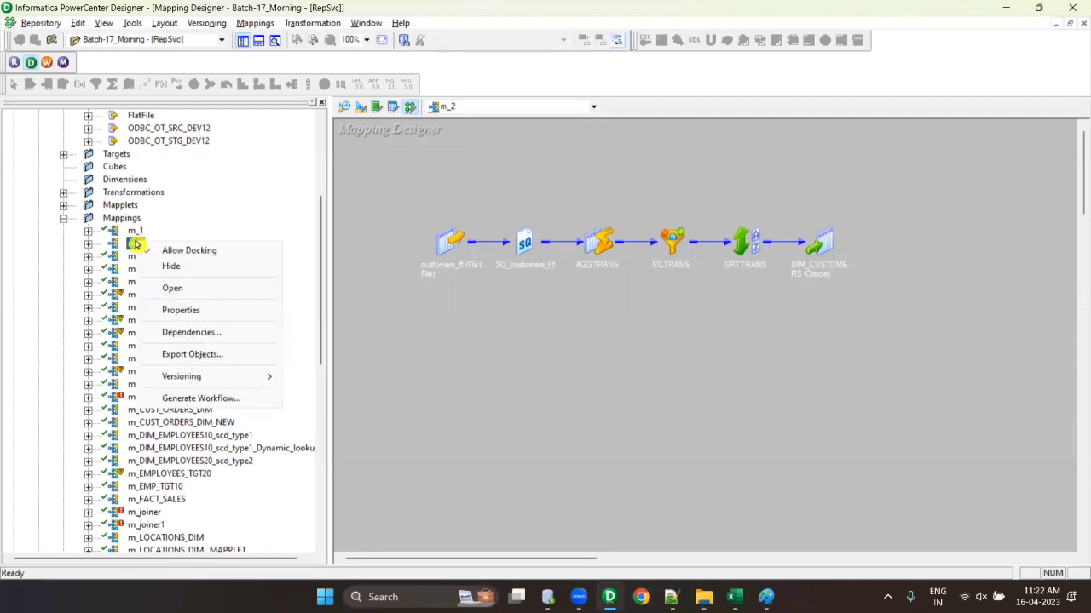
pyautogui.moveTo(195, 376)
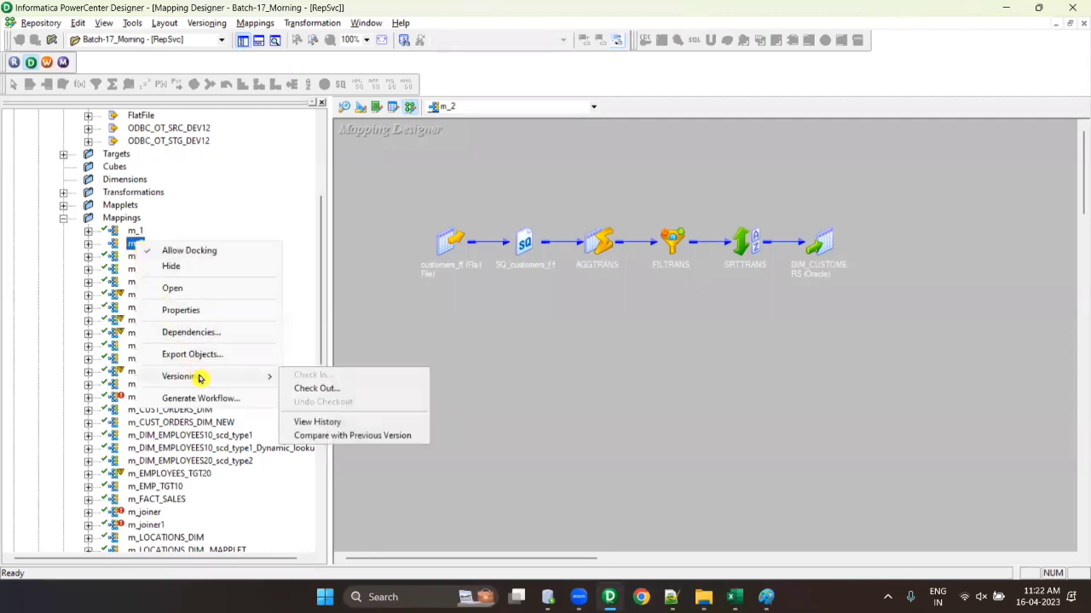
pyautogui.click(337, 423)
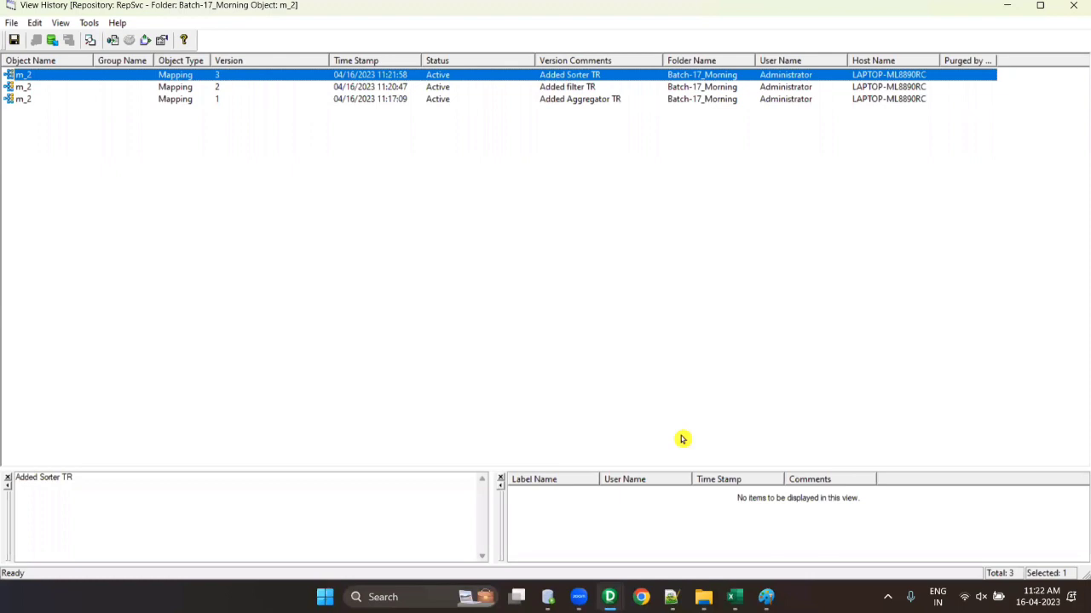
pyautogui.click(56, 100)
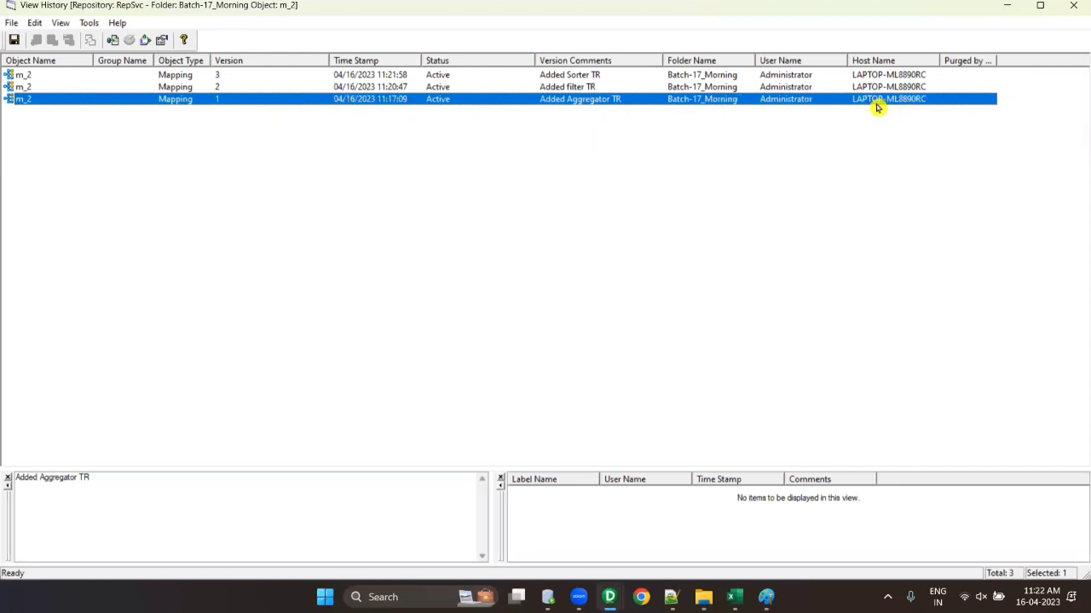
pyautogui.click(352, 88)
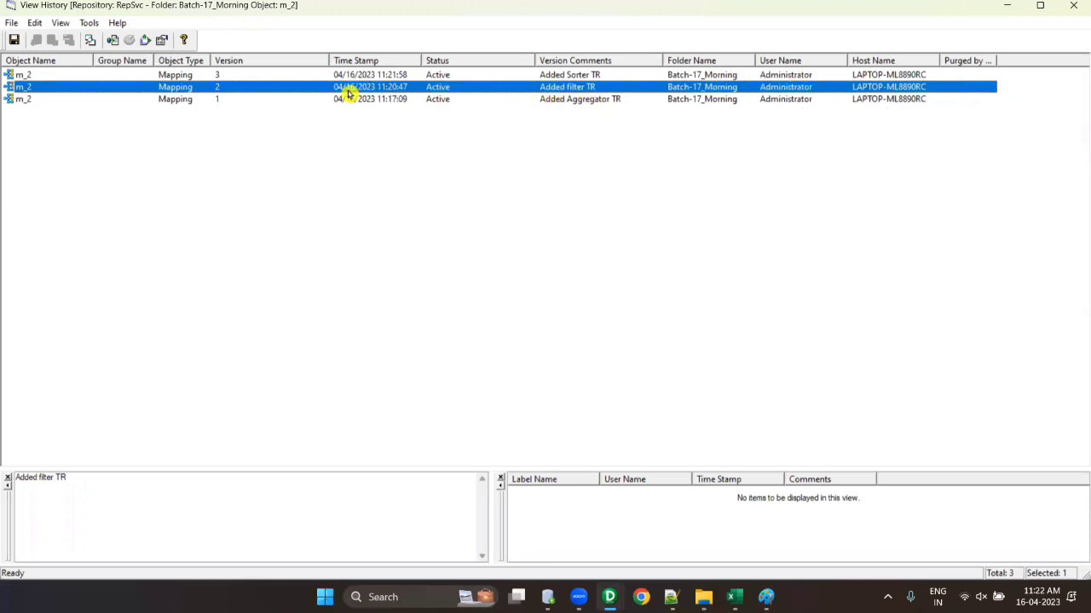
pyautogui.click(148, 76)
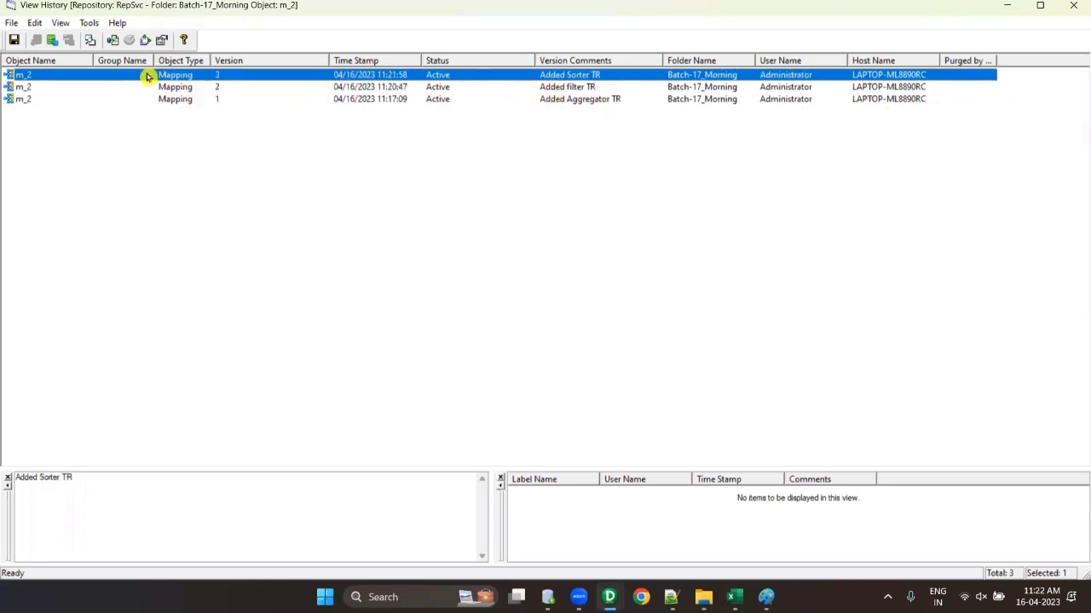
# - Open version 1 of m_2 in the workspace
pyautogui.click(193, 102)
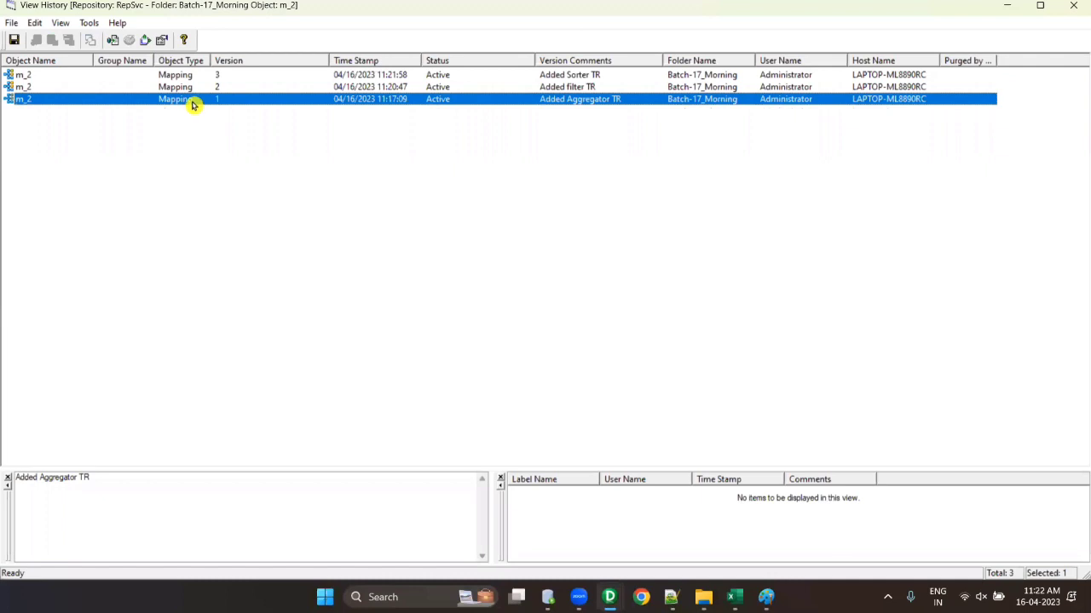
pyautogui.rightClick(186, 100)
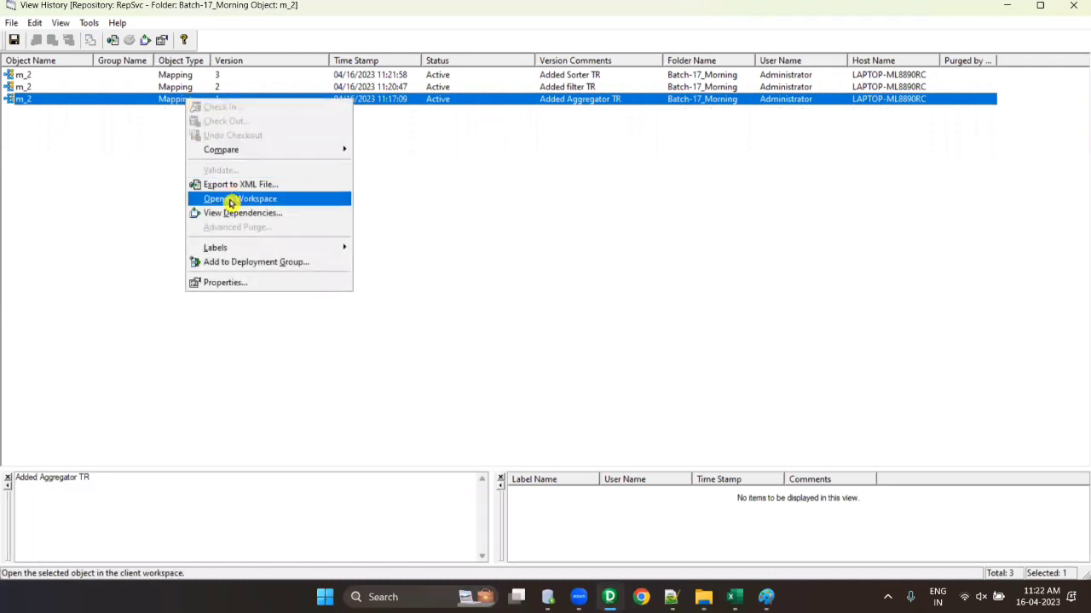
pyautogui.rightClick(110, 102)
pyautogui.click(167, 200)
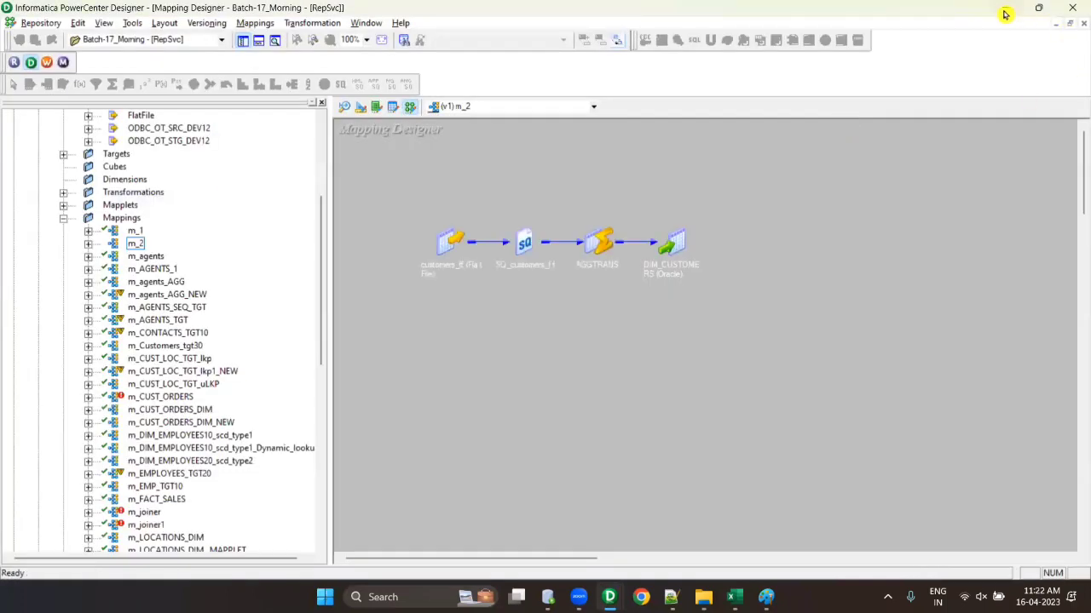
# - Expand all mapping objects to full size, then collapse them back to icons
pyautogui.rightClick(831, 165)
pyautogui.click(869, 246)
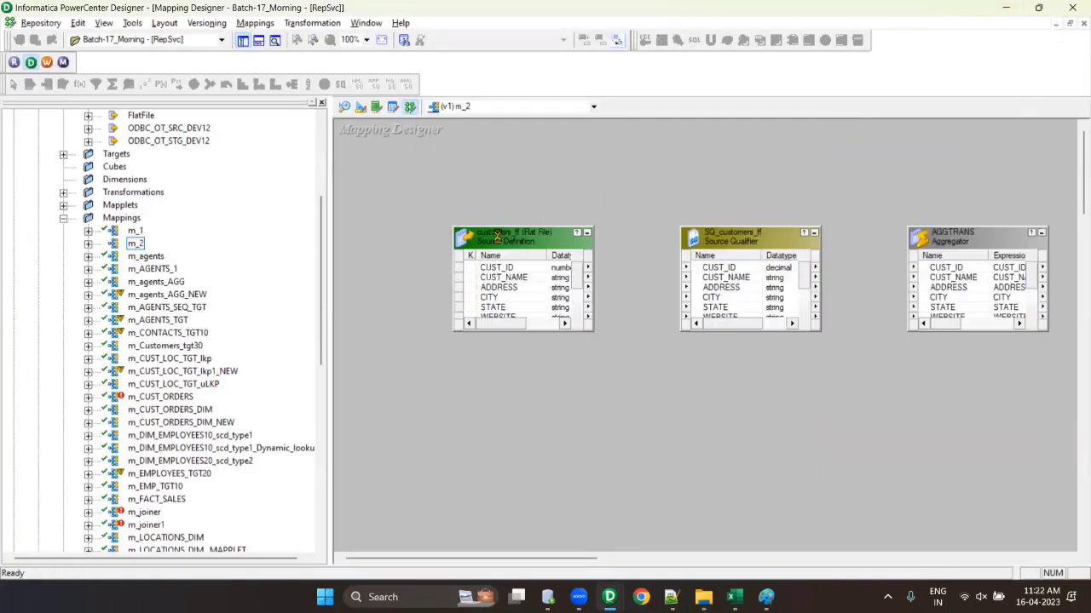
pyautogui.rightClick(474, 134)
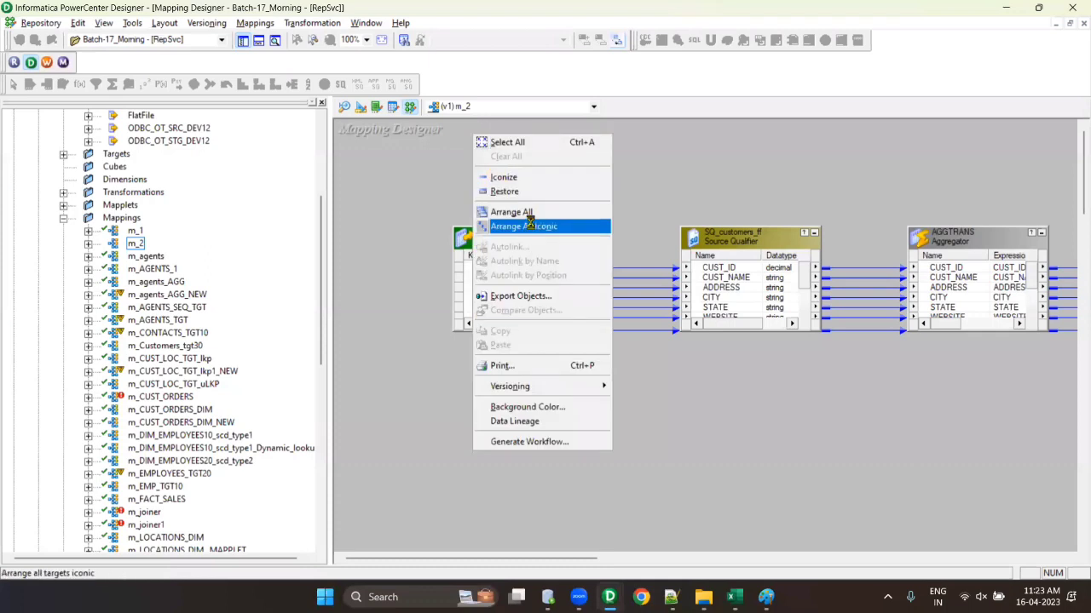
pyautogui.click(520, 225)
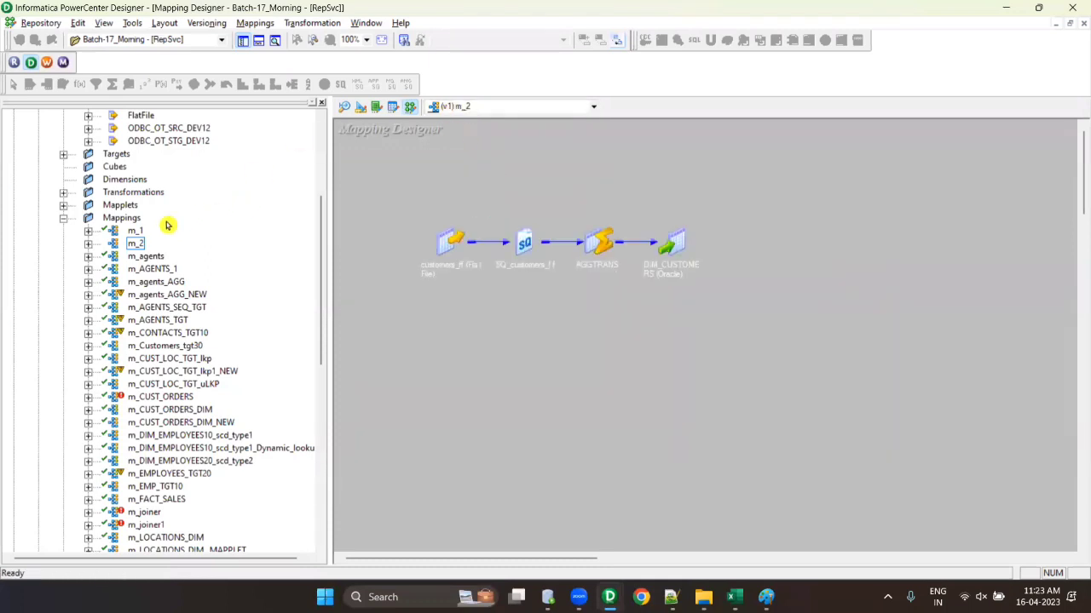
# - Open version 2 of m_2 from its history, then reopen the current m_2
pyautogui.rightClick(135, 245)
pyautogui.moveTo(215, 387)
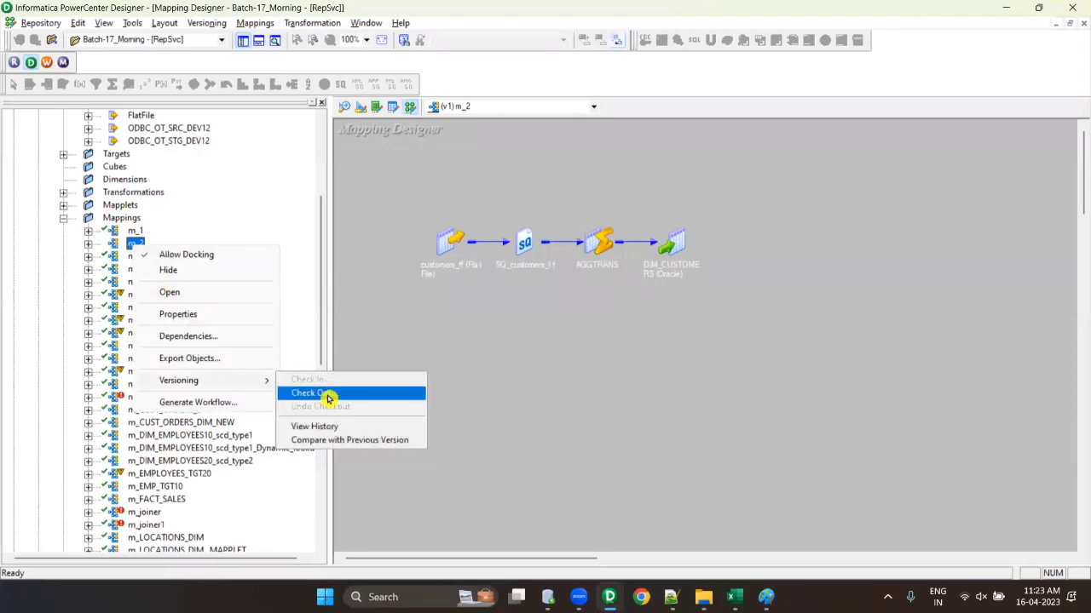
pyautogui.click(340, 426)
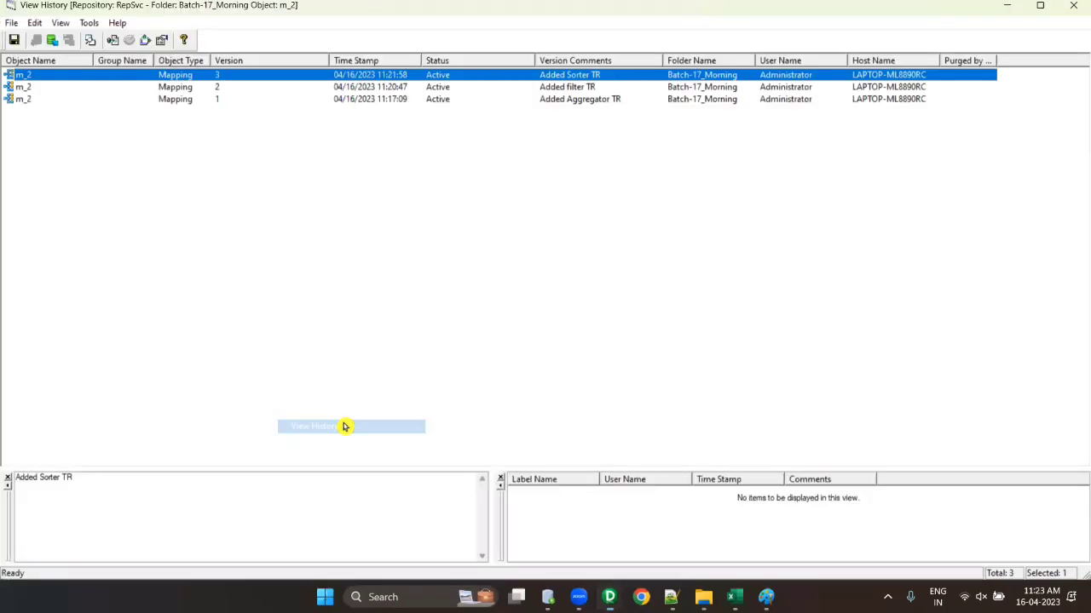
pyautogui.rightClick(175, 89)
pyautogui.click(224, 194)
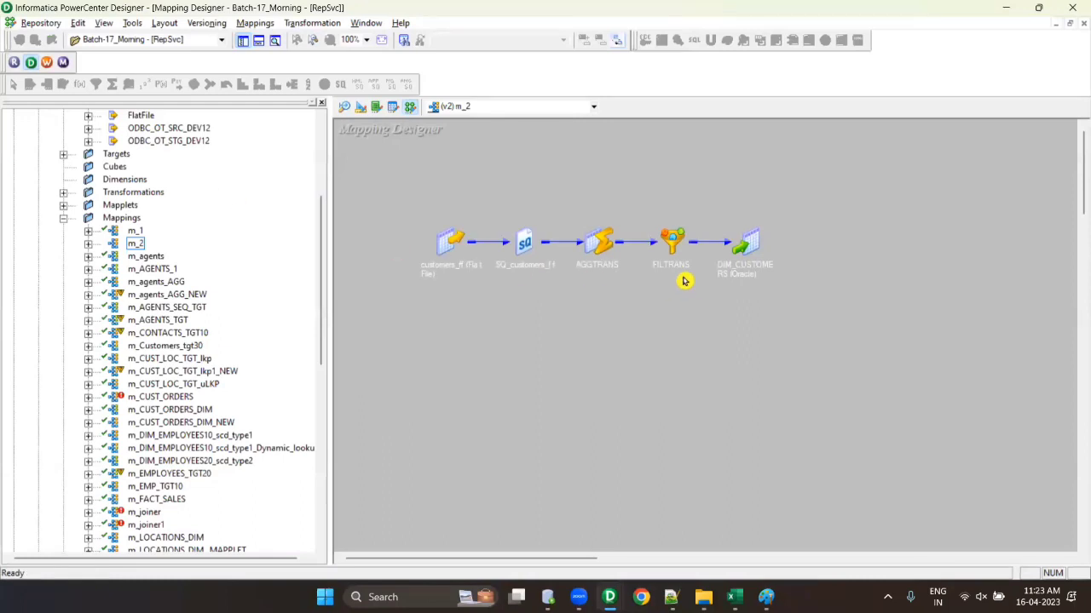
pyautogui.rightClick(141, 246)
pyautogui.click(181, 293)
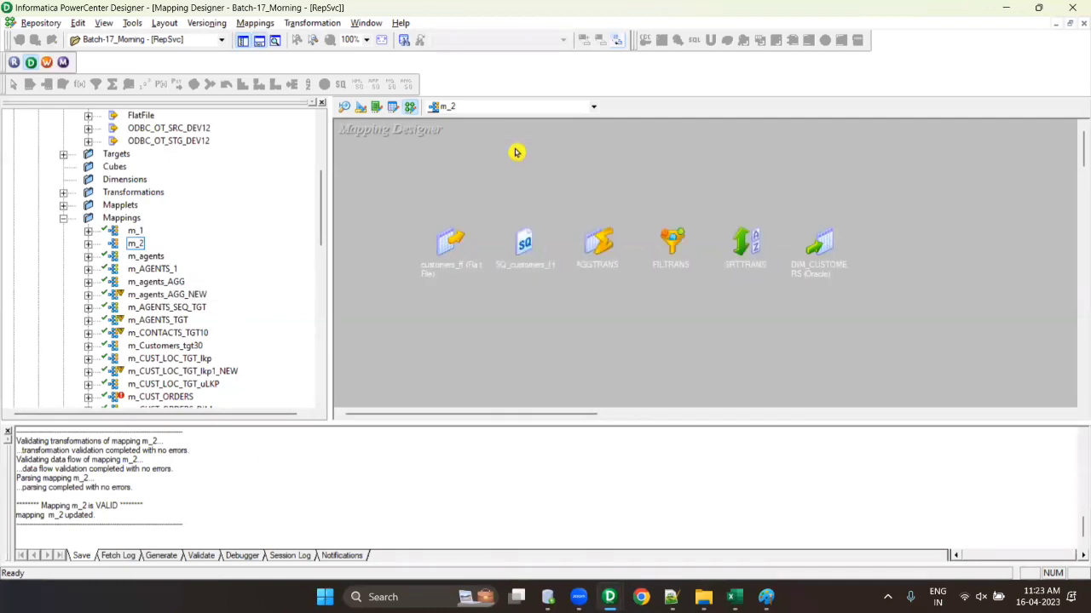
# - Toggle off the Output window so the current m_2 mapping fills the workspace
pyautogui.click(259, 41)
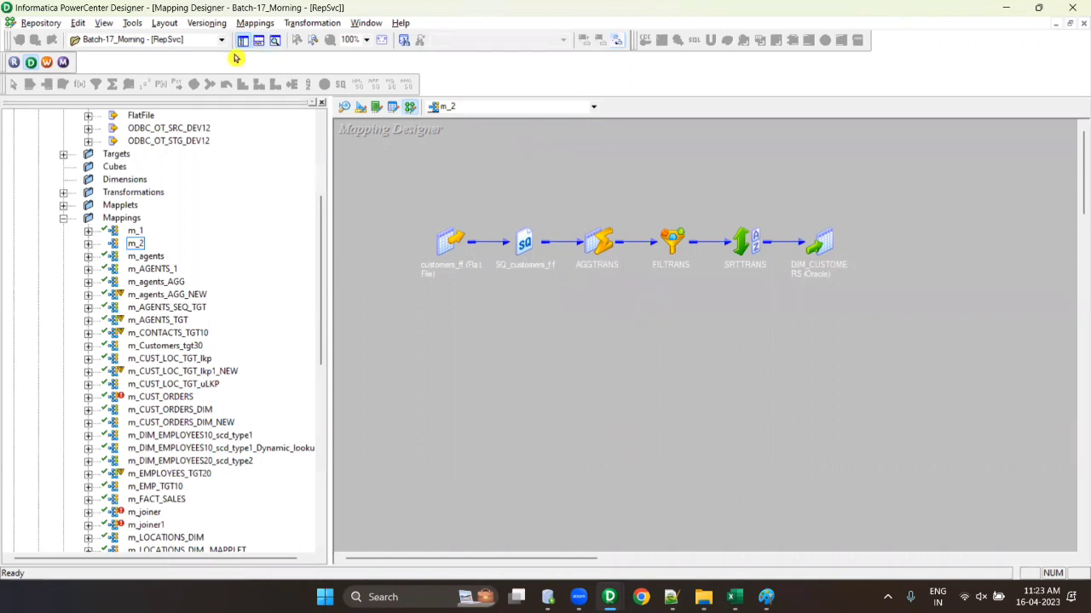
# - Check out m_2 with the comment 'To Add joiner'
pyautogui.rightClick(136, 245)
pyautogui.moveTo(217, 378)
pyautogui.click(321, 391)
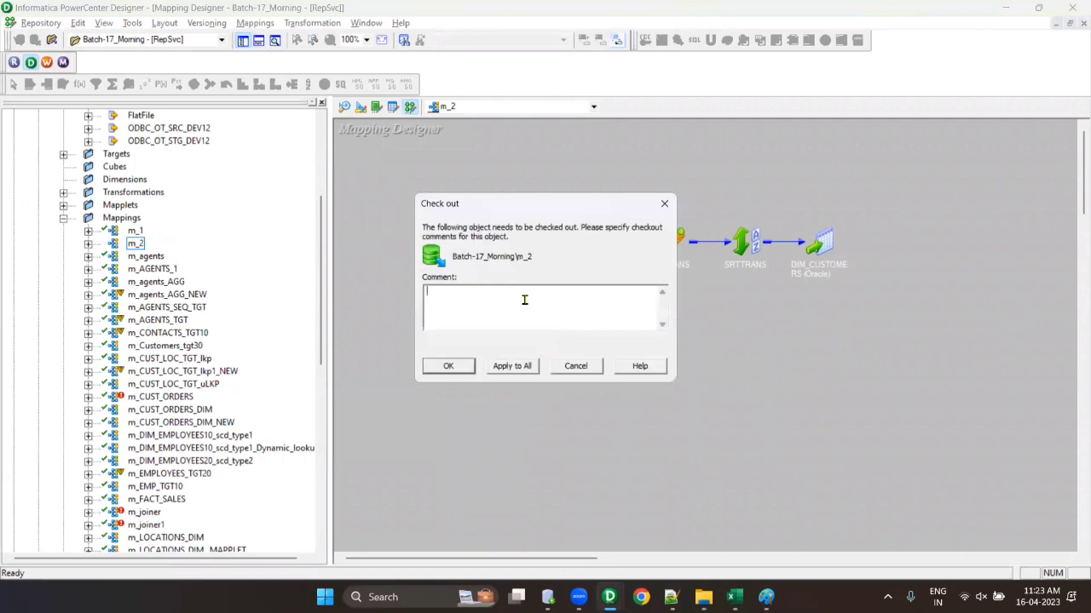
pyautogui.write('To Add joiner')
pyautogui.click(448, 365)
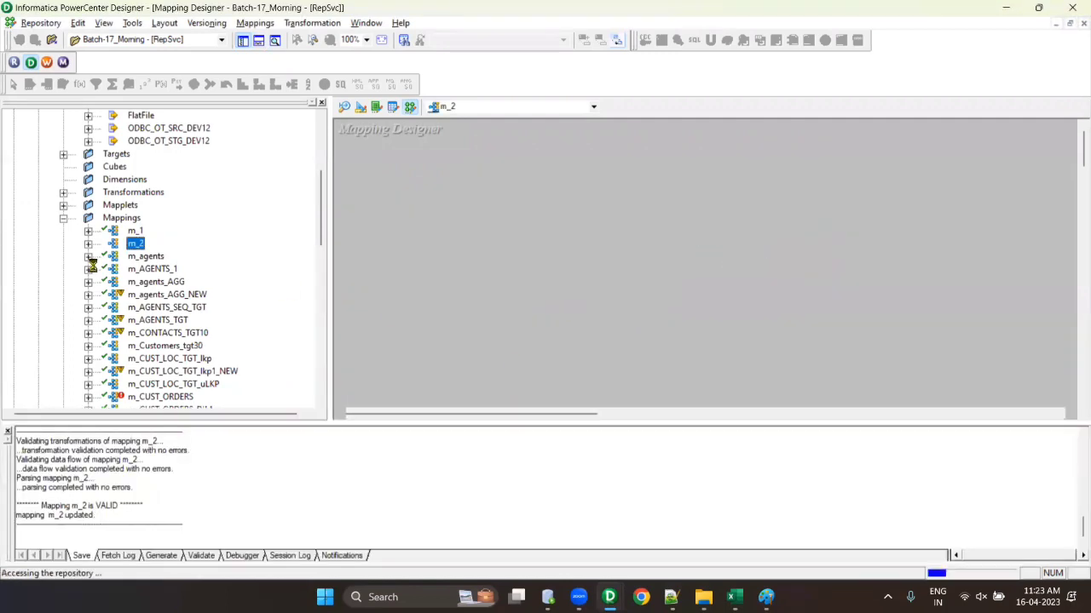
# - Hide the Output window and cancel the prompt to delete m_2
pyautogui.click(265, 40)
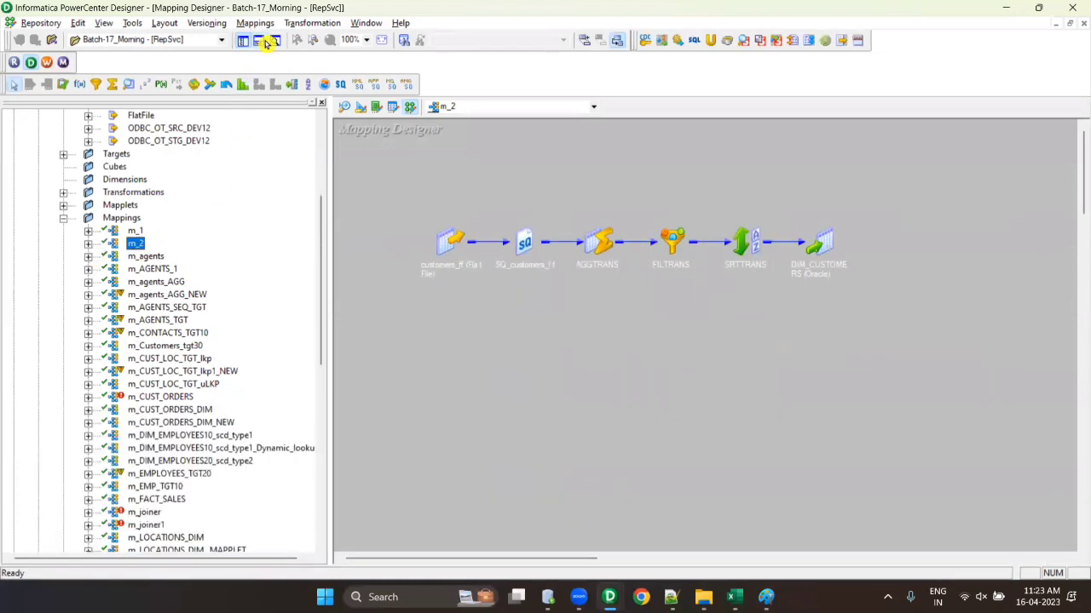
pyautogui.press('Delete')
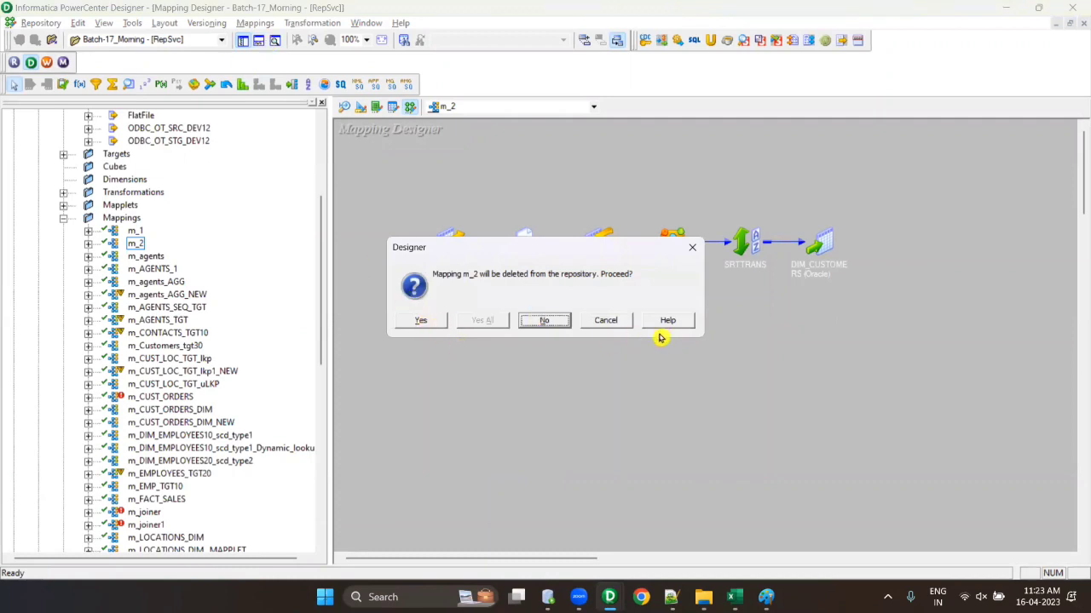
pyautogui.click(612, 320)
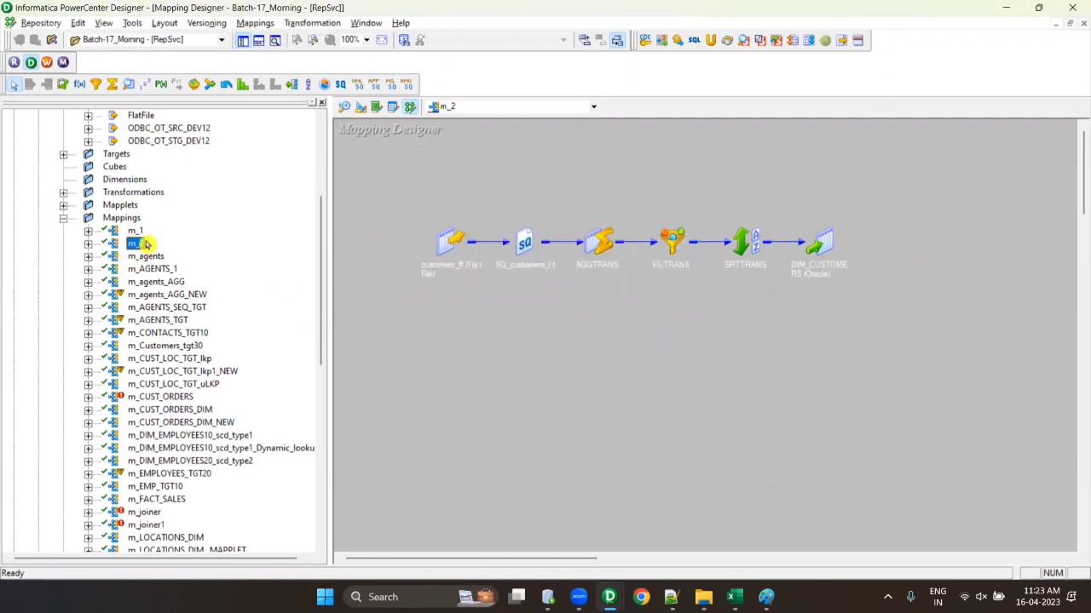
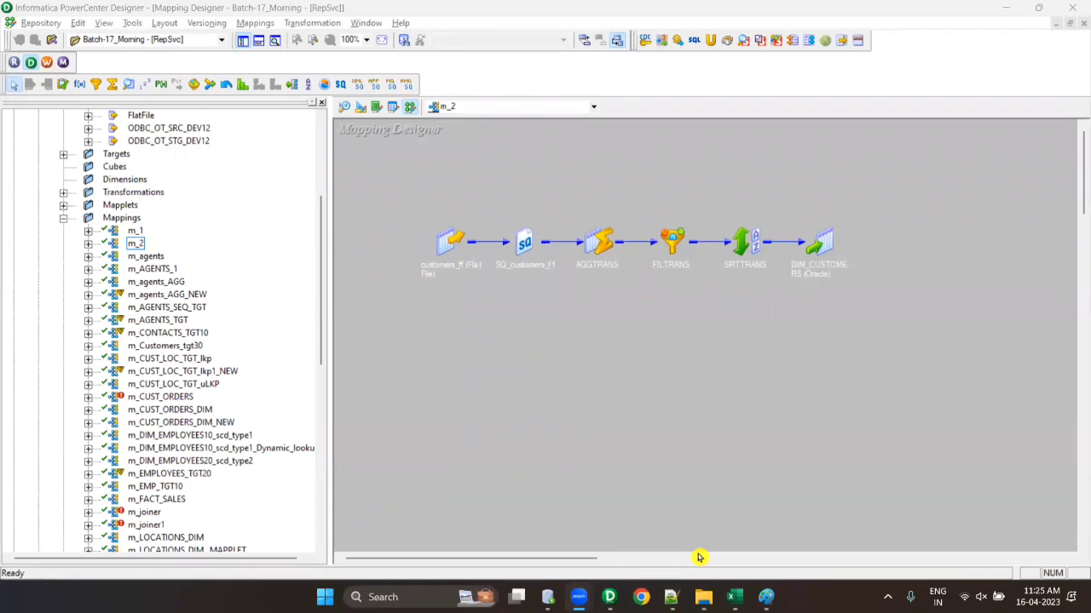
# - Open mapping m_AGENTS_1 in the Mapping Designer and hide the Output window
pyautogui.click(443, 317)
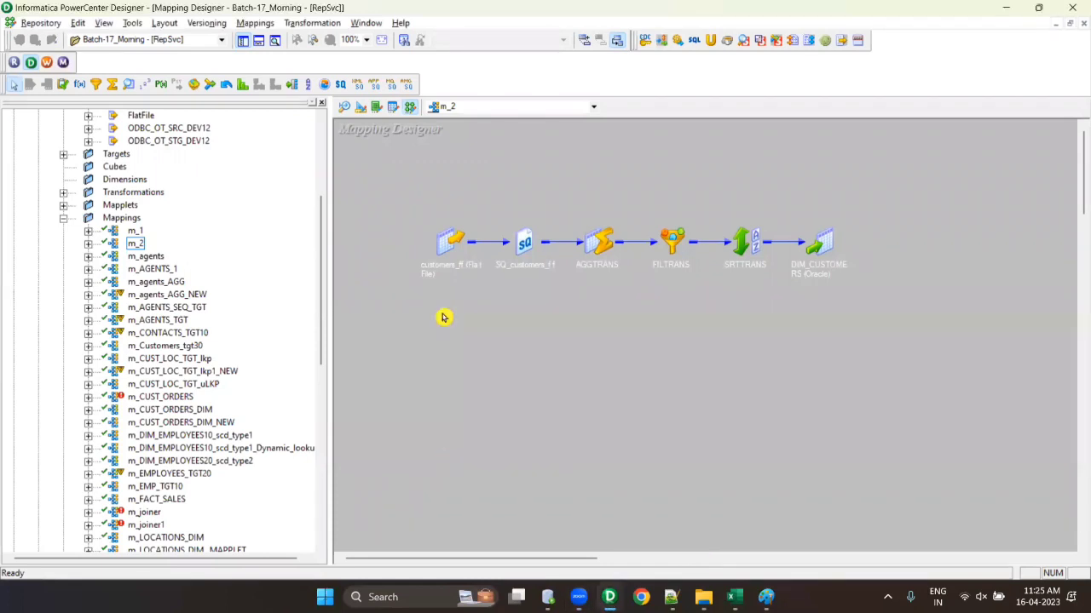
pyautogui.rightClick(150, 269)
pyautogui.click(183, 316)
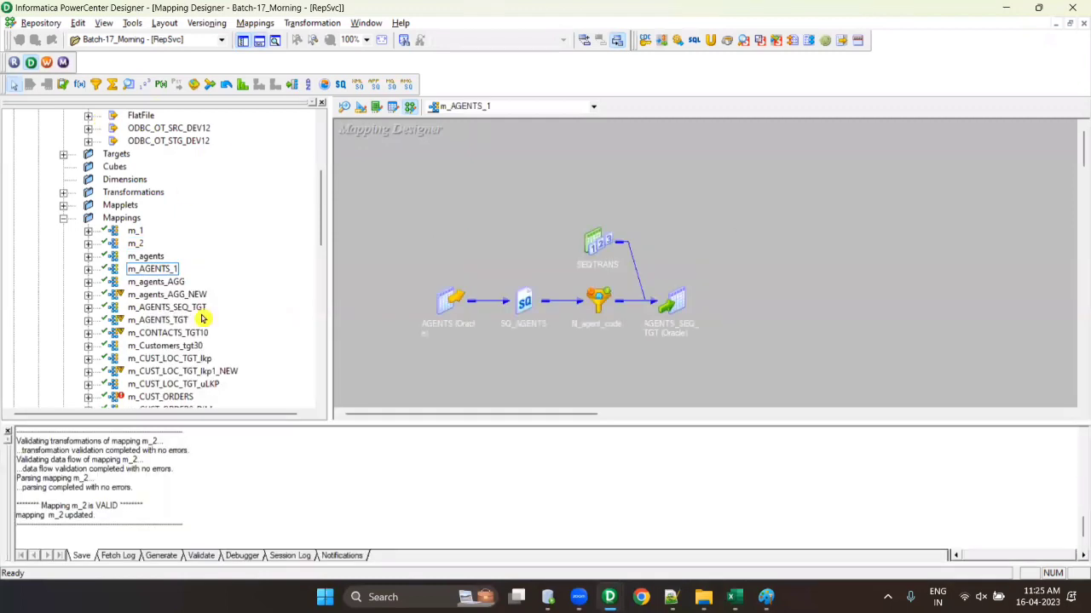
pyautogui.click(258, 40)
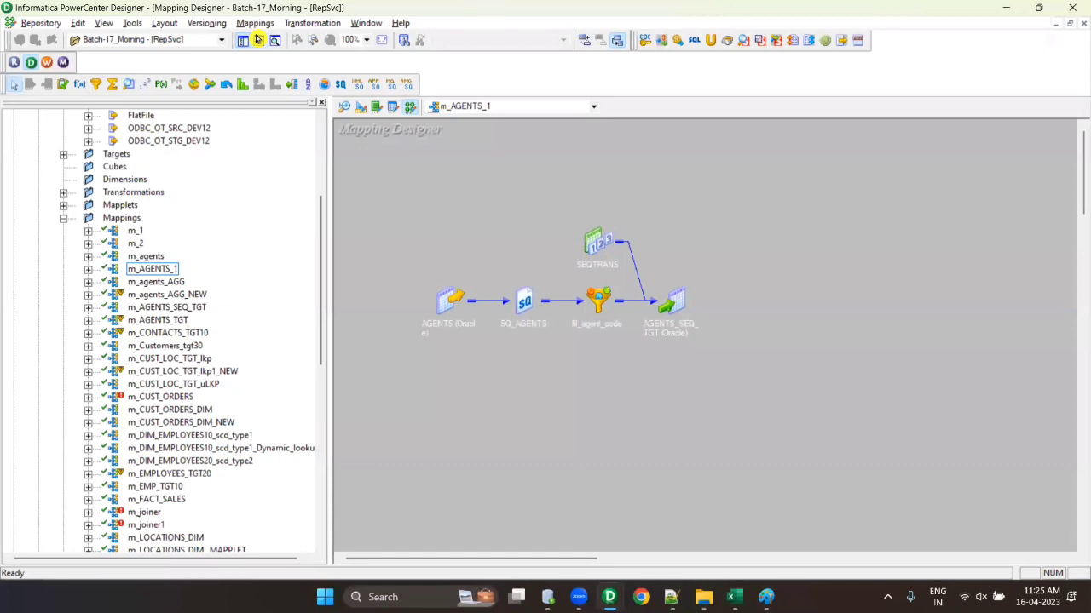
pyautogui.click(145, 270)
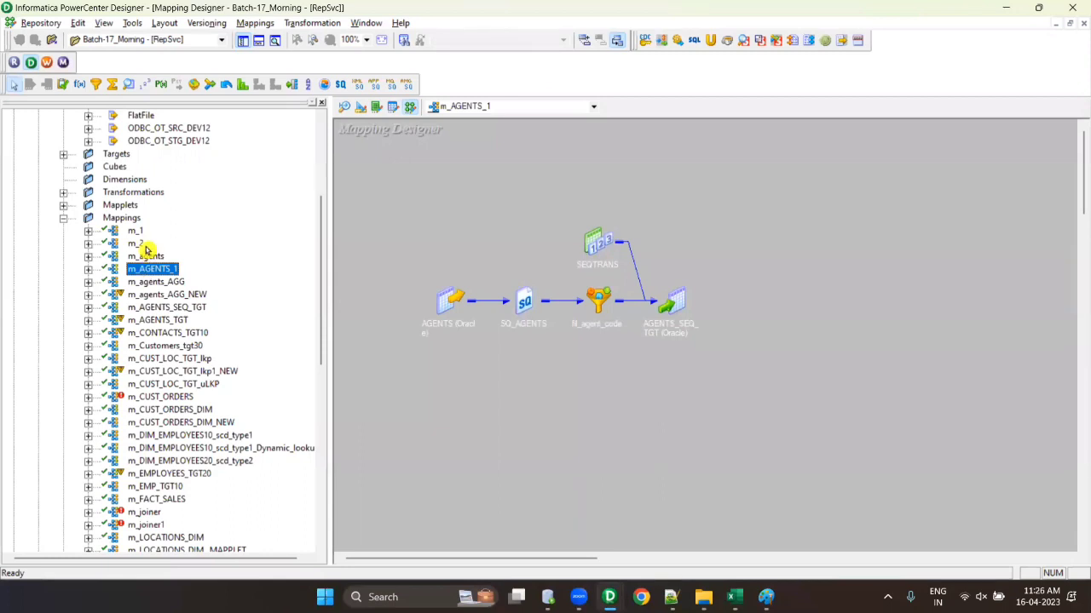
# - Check in mapping m_2 with the comment 'd'
pyautogui.rightClick(135, 243)
pyautogui.moveTo(226, 385)
pyautogui.click(345, 381)
pyautogui.write('d')
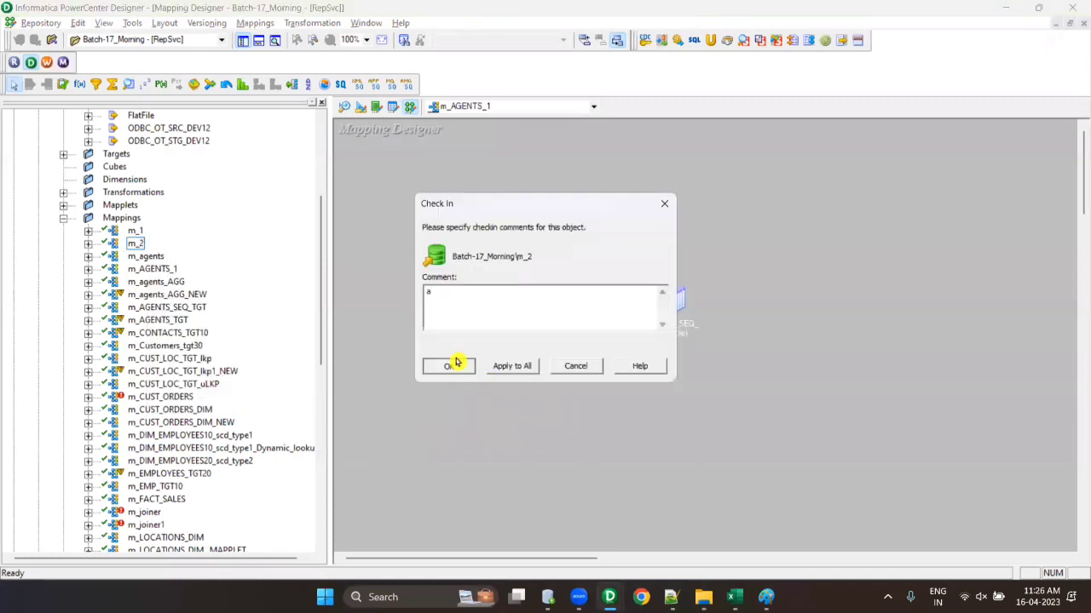
pyautogui.click(454, 364)
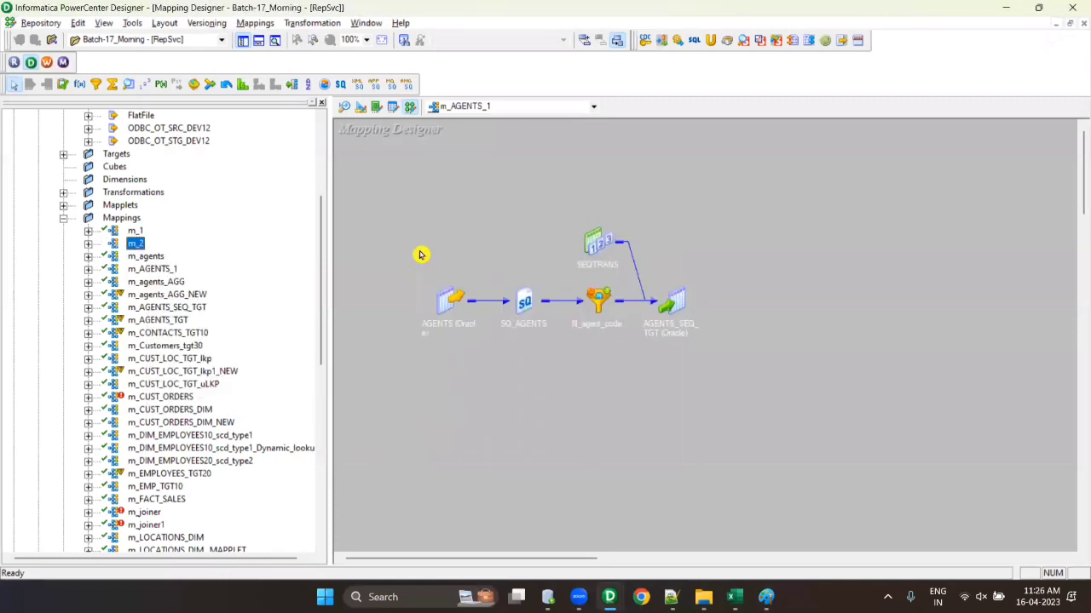
pyautogui.rightClick(135, 243)
pyautogui.moveTo(204, 383)
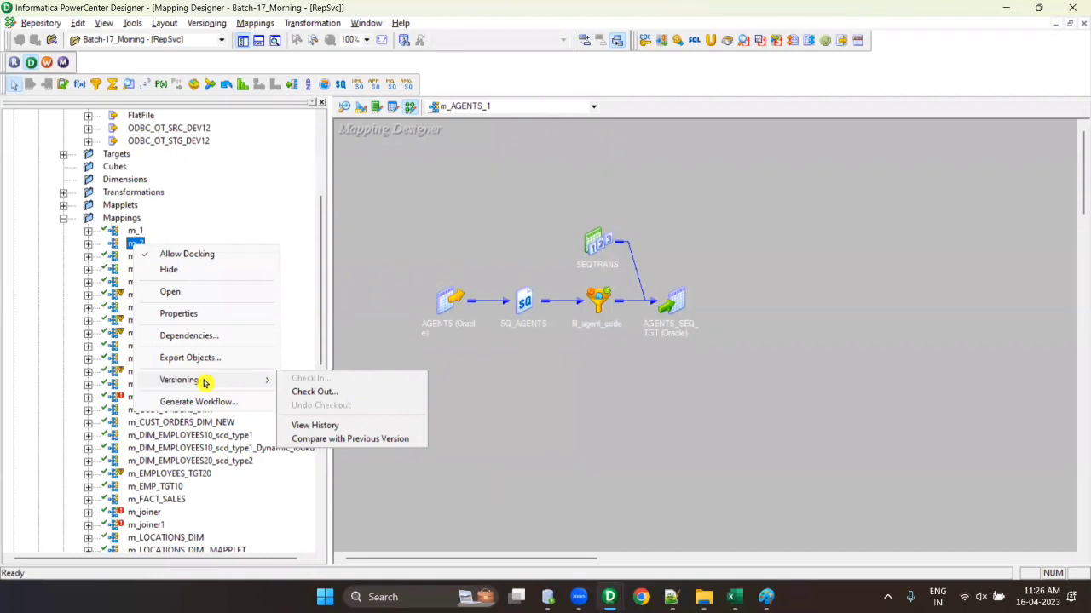
# - Check out mapping m_2 with the comment 'sd'
pyautogui.click(724, 398)
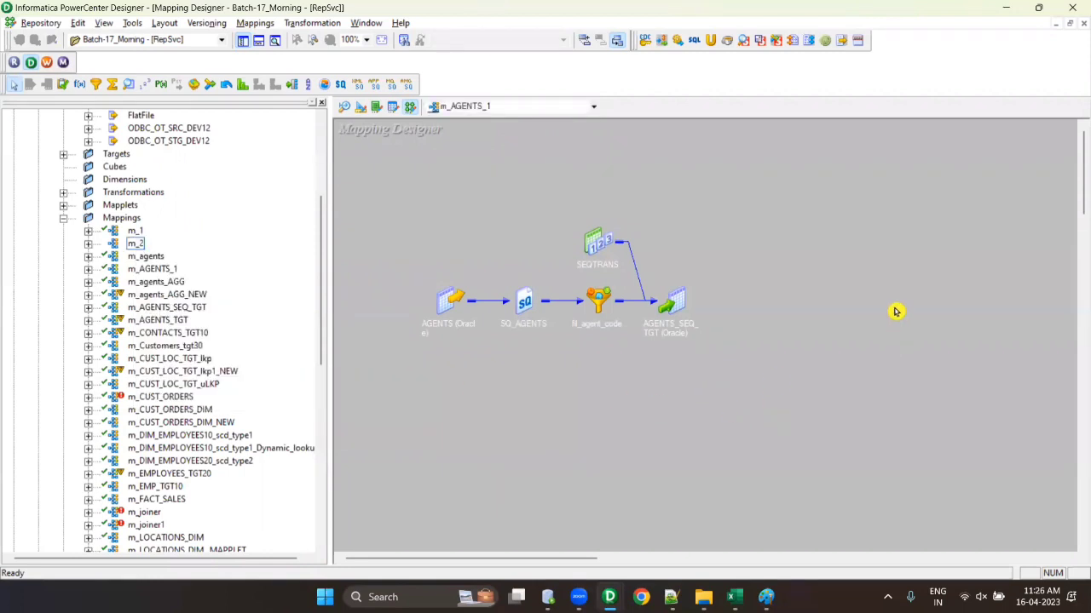
pyautogui.click(136, 243)
pyautogui.rightClick(135, 244)
pyautogui.click(377, 394)
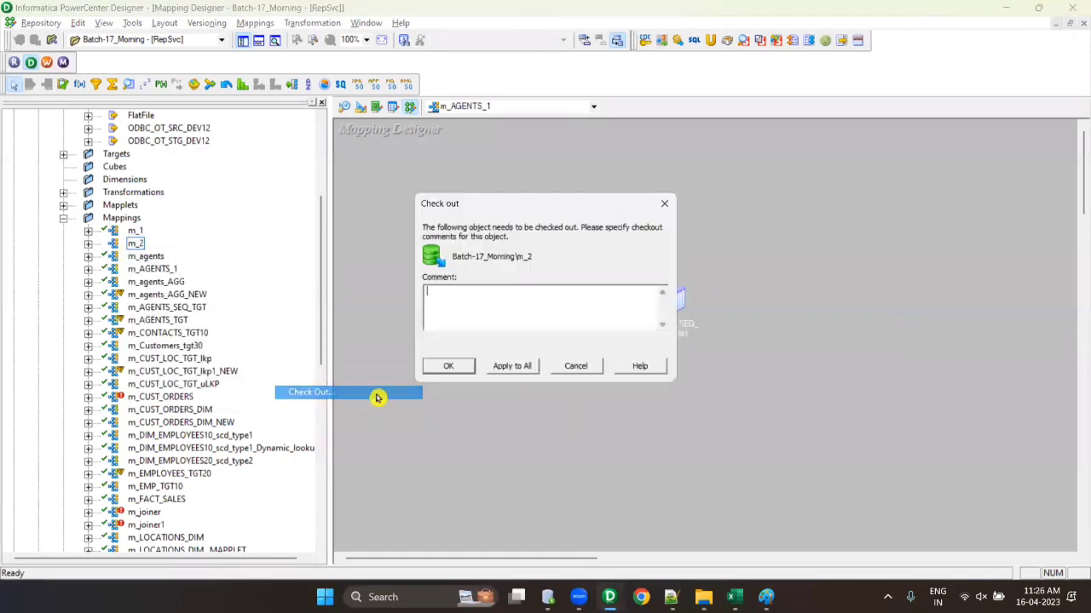
pyautogui.write('sd')
pyautogui.click(450, 366)
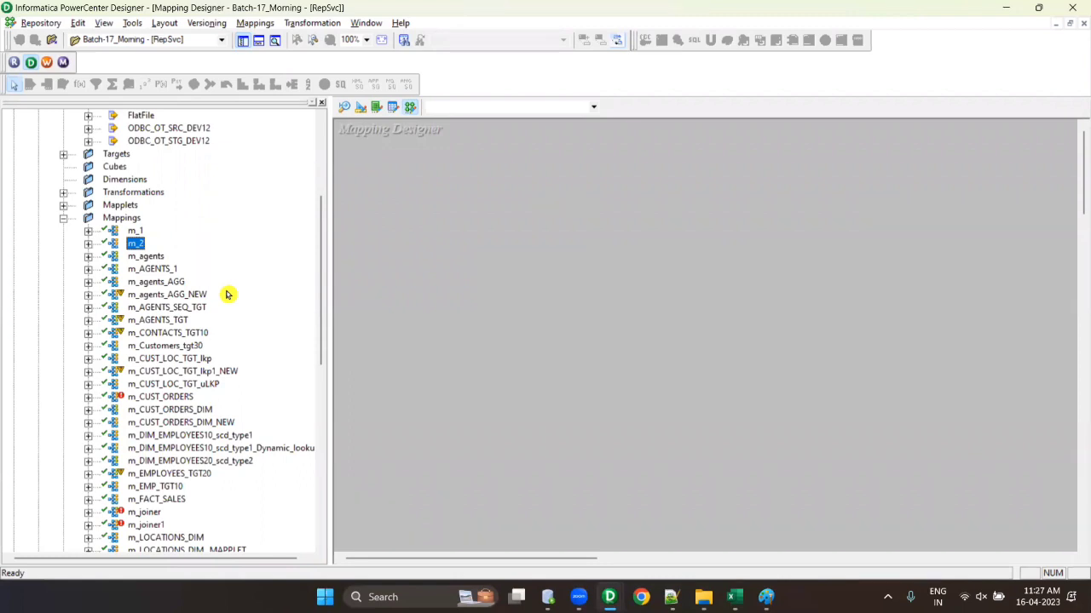
# - Display m_2 on the canvas from the mapping list and hide the Output window
pyautogui.scroll(-5, 397, 281)
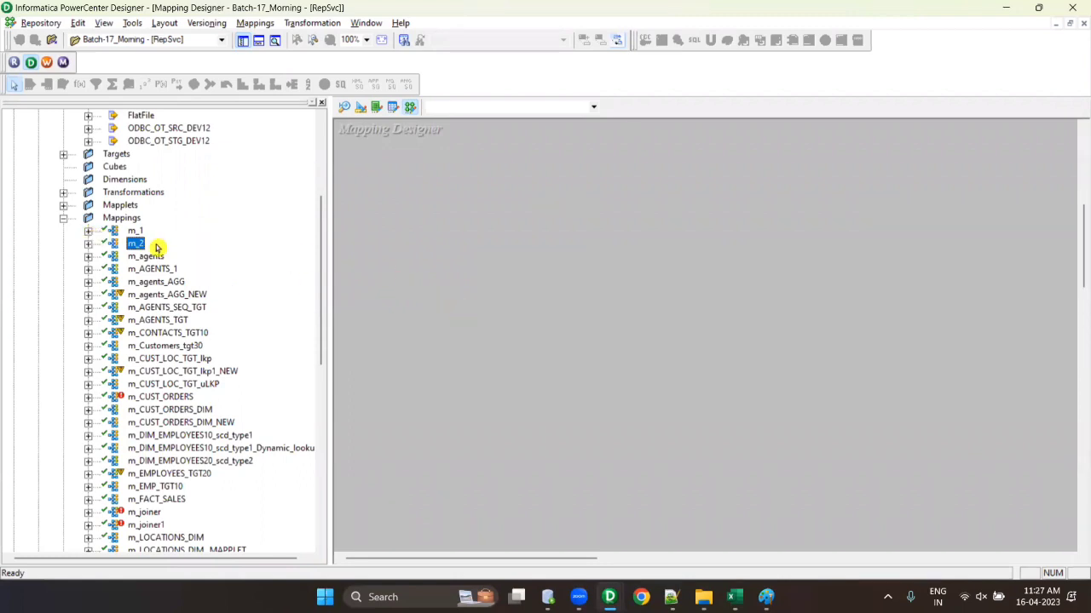
pyautogui.click(503, 107)
pyautogui.click(480, 156)
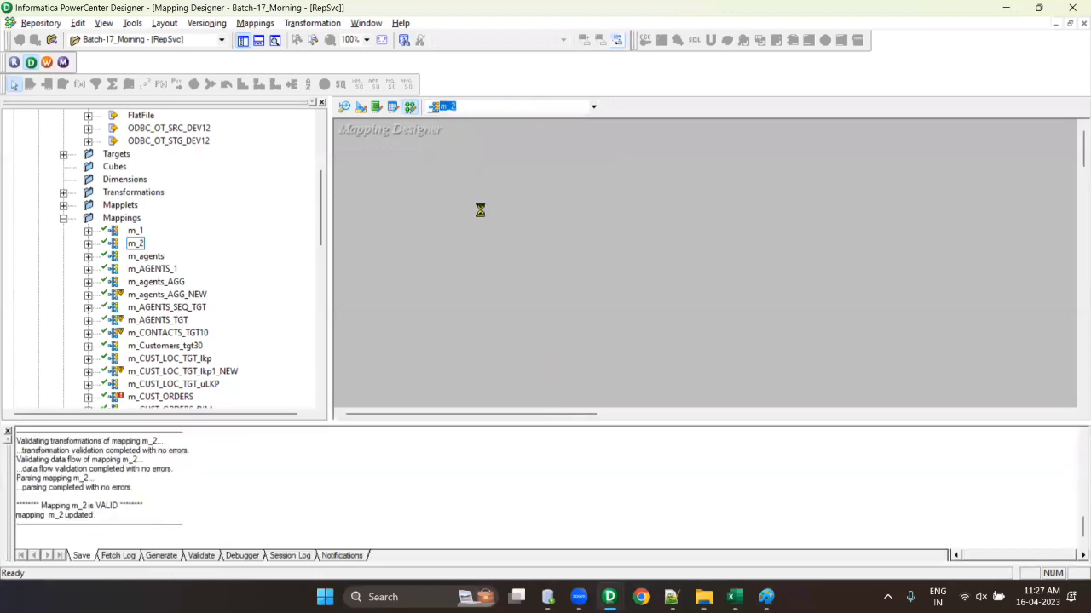
pyautogui.click(257, 41)
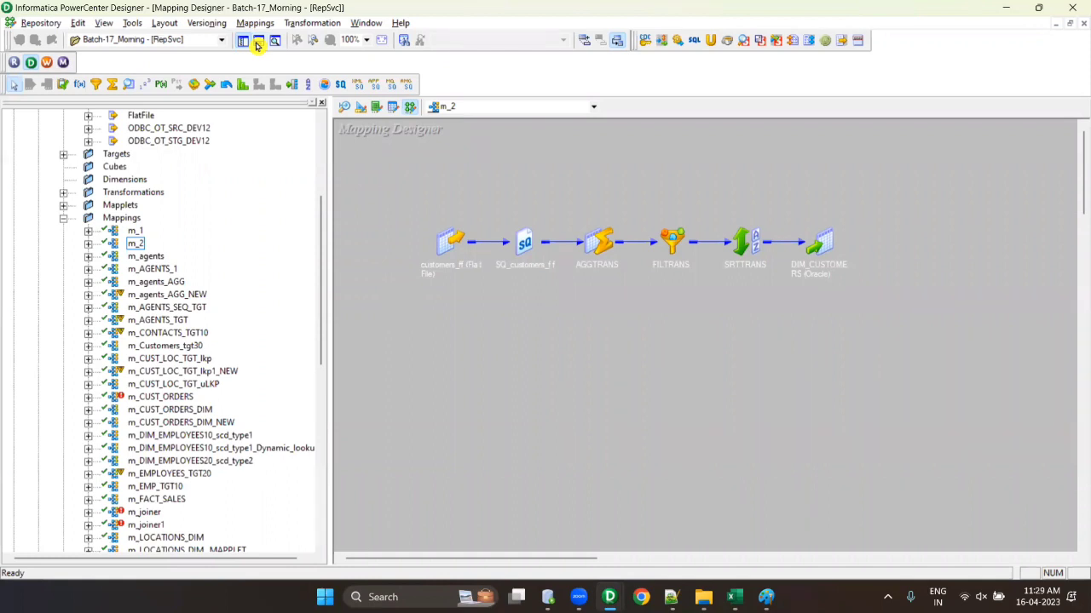
# - Expand the Mapplets, Transformations and ODBC_OT_STG_DEV12 folders in the Navigator
pyautogui.click(64, 205)
pyautogui.click(65, 192)
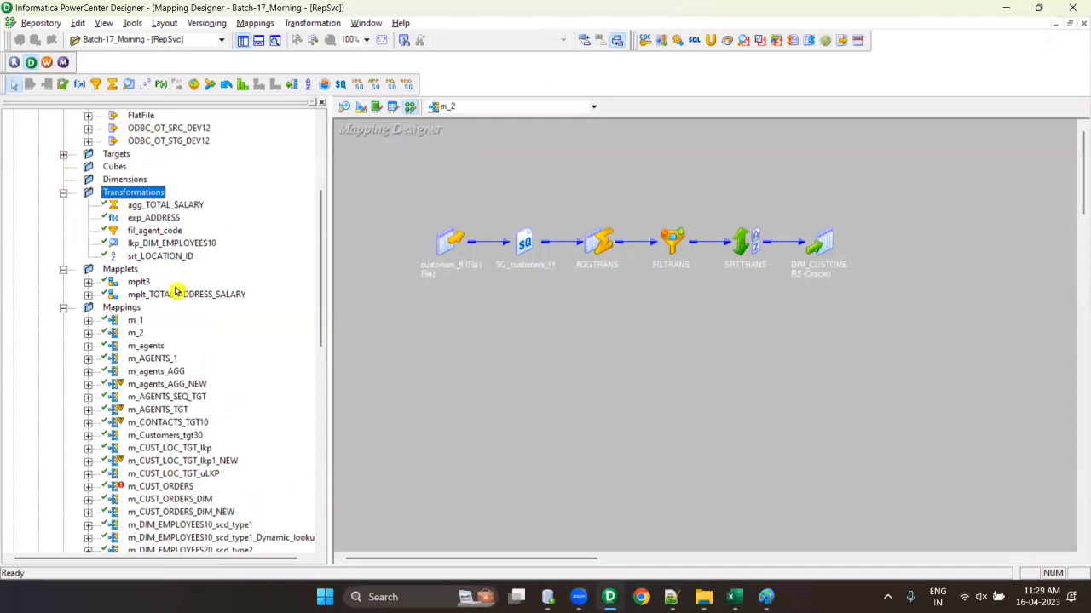
pyautogui.scroll(3, 171, 271)
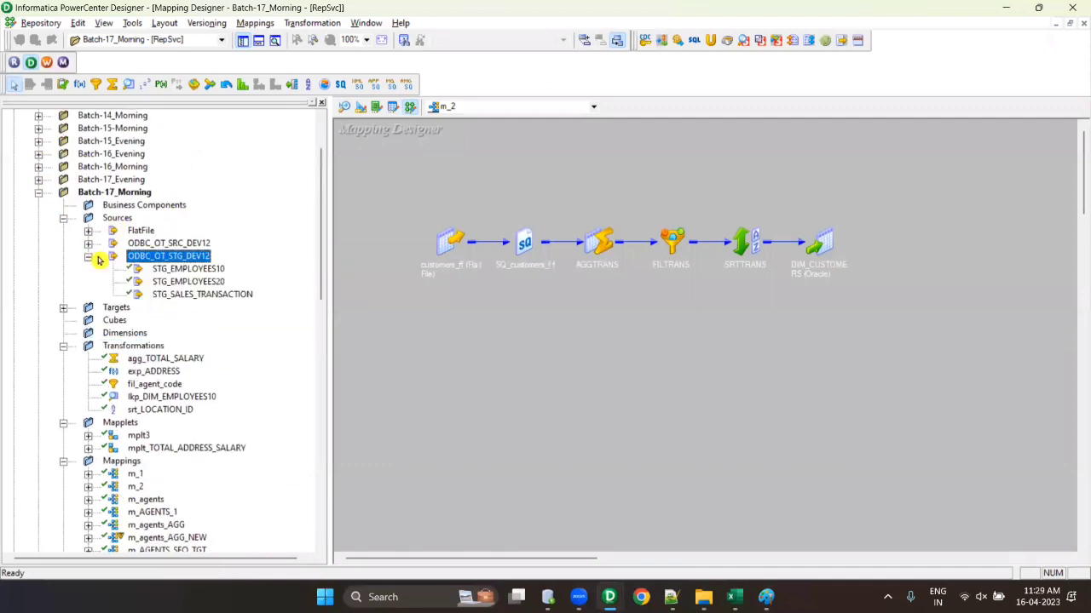
pyautogui.doubleClick(100, 257)
# - Check in sources STG_EMPLOYEES10 and STG_EMPLOYEES20
pyautogui.rightClick(173, 269)
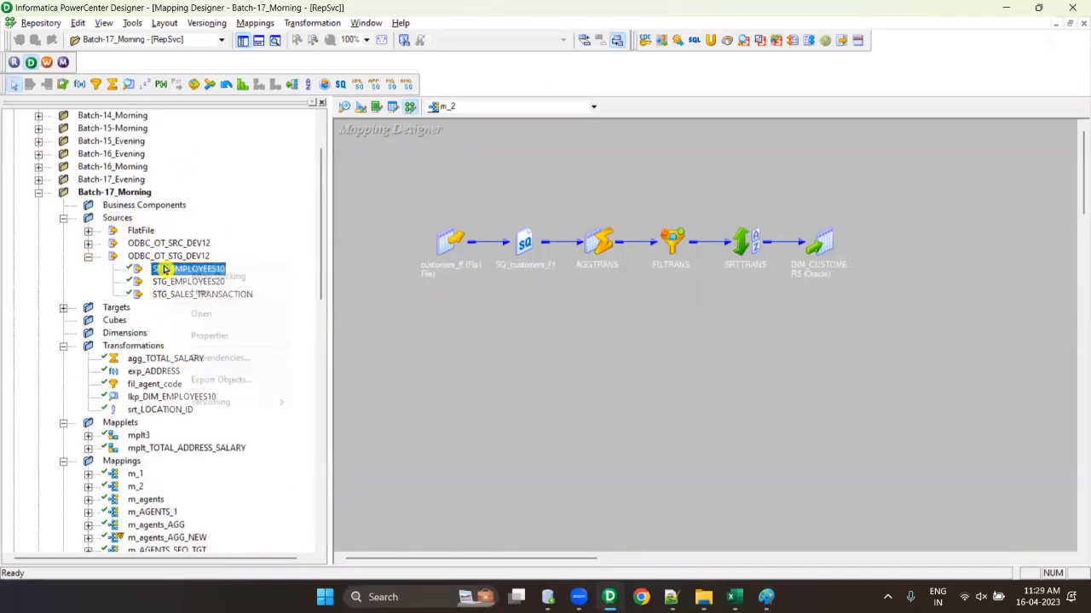
pyautogui.moveTo(238, 402)
pyautogui.click(325, 400)
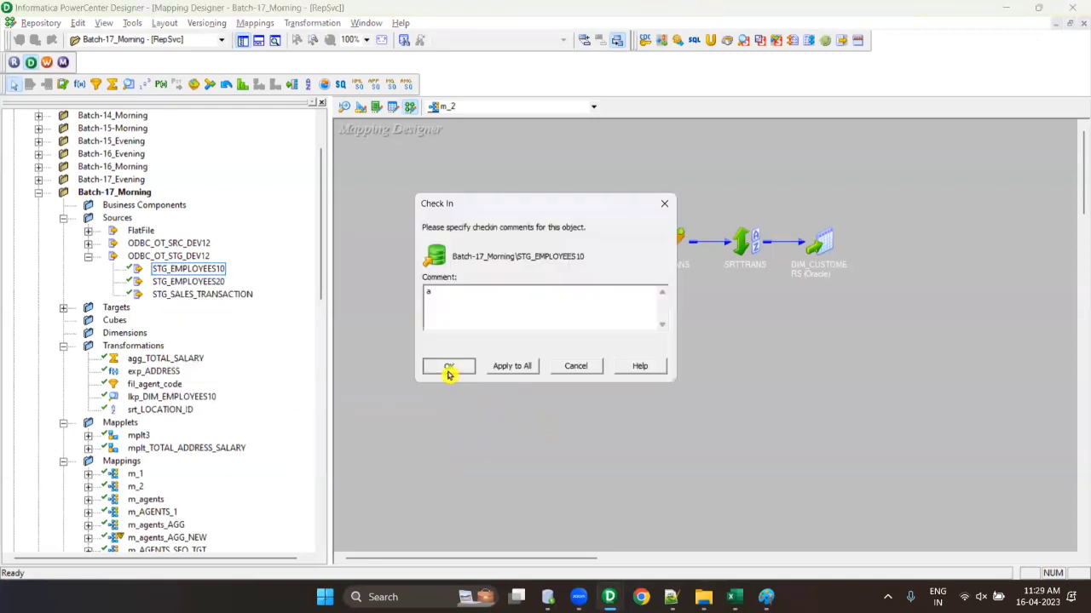
pyautogui.click(447, 368)
pyautogui.rightClick(219, 283)
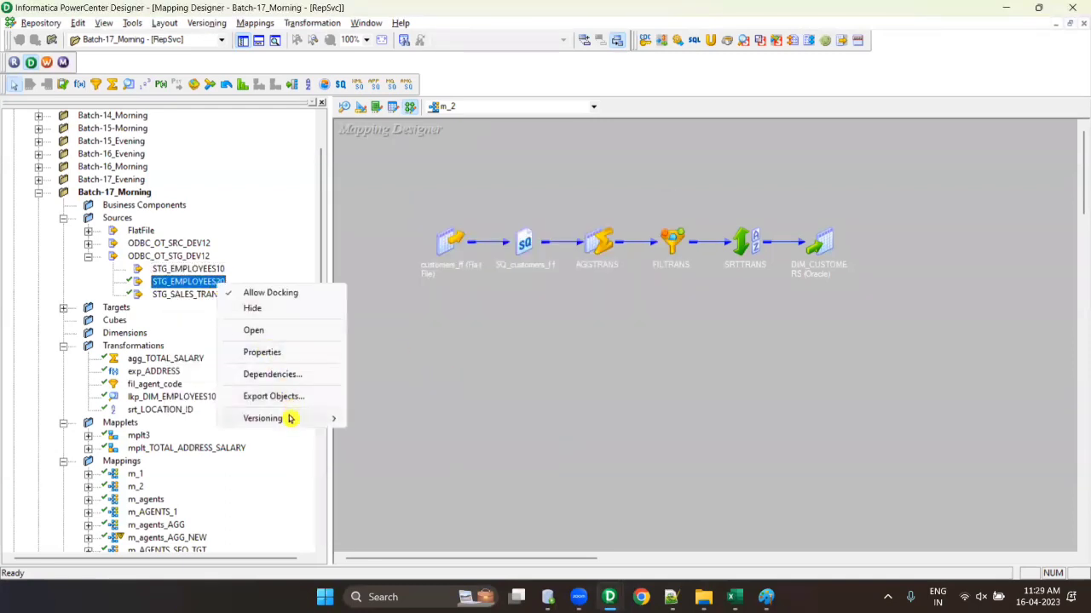
pyautogui.moveTo(290, 419)
pyautogui.click(390, 418)
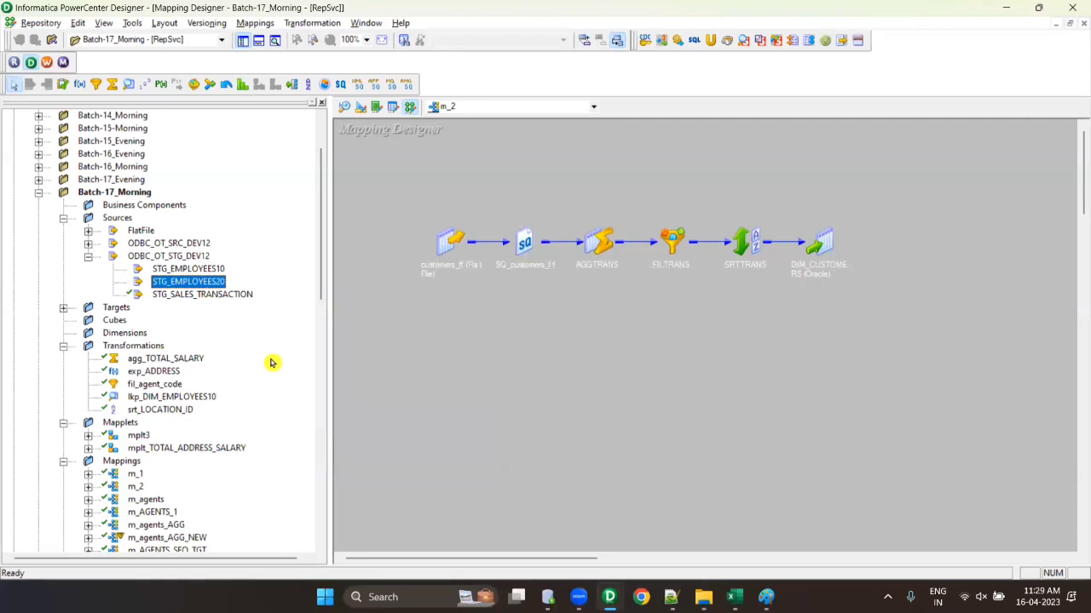
pyautogui.scroll(-1, 222, 379)
pyautogui.scroll(-9, 220, 380)
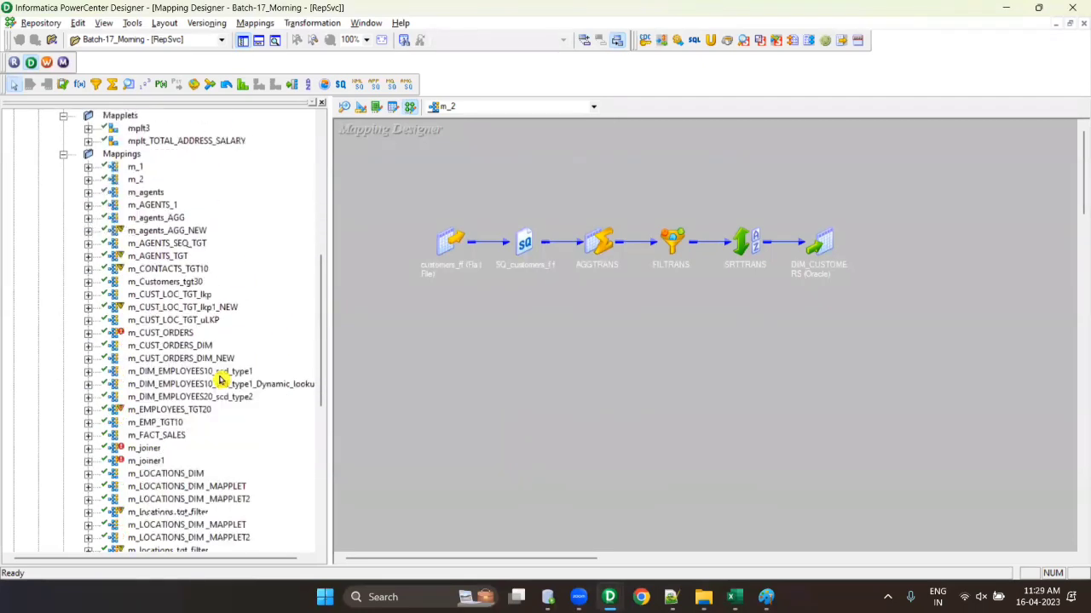
pyautogui.scroll(-4, 230, 368)
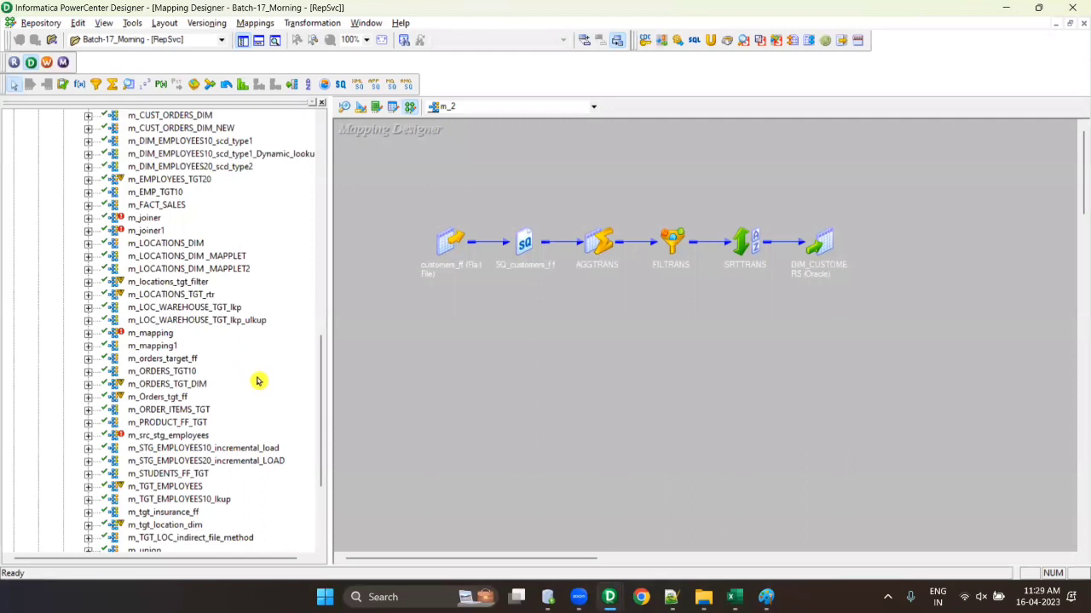
pyautogui.scroll(12, 258, 381)
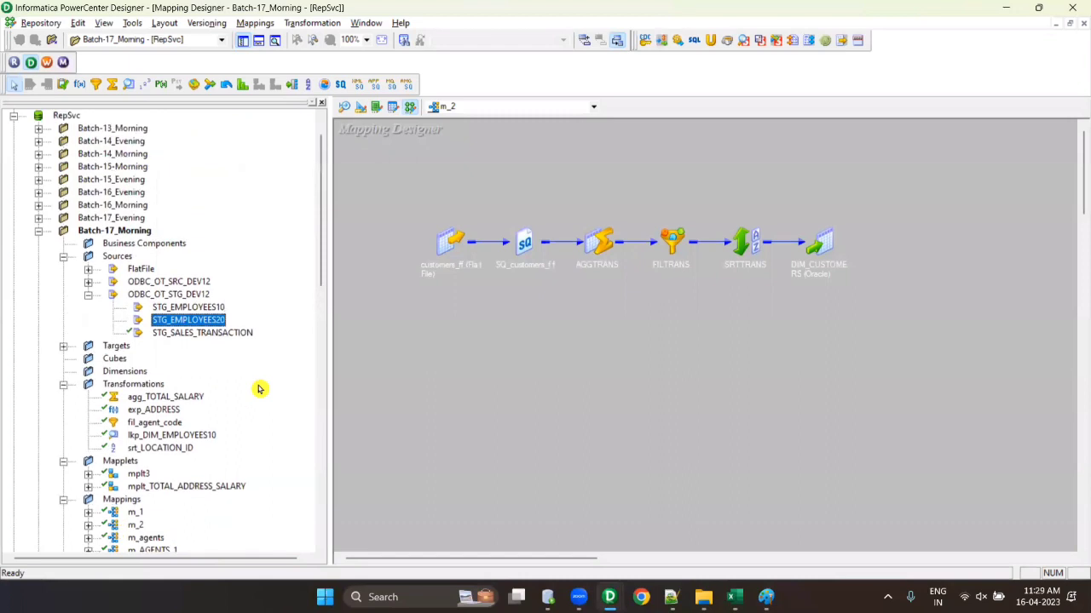
# - Check in transformations agg_TOTAL_SALARY and exp_ADDRESS, the latter with comment 'a'
pyautogui.rightClick(116, 233)
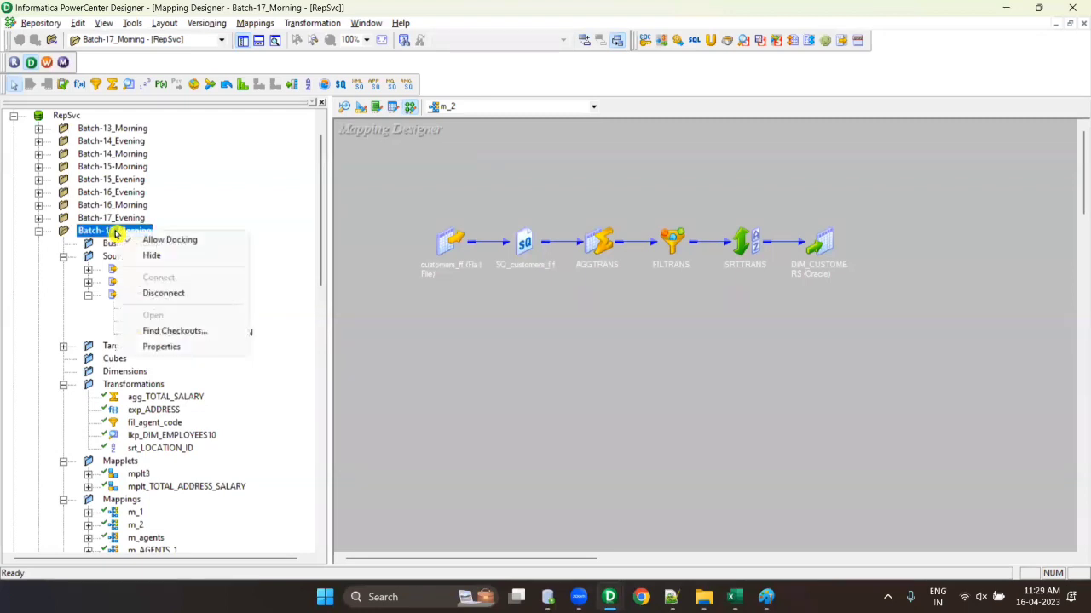
pyautogui.rightClick(96, 232)
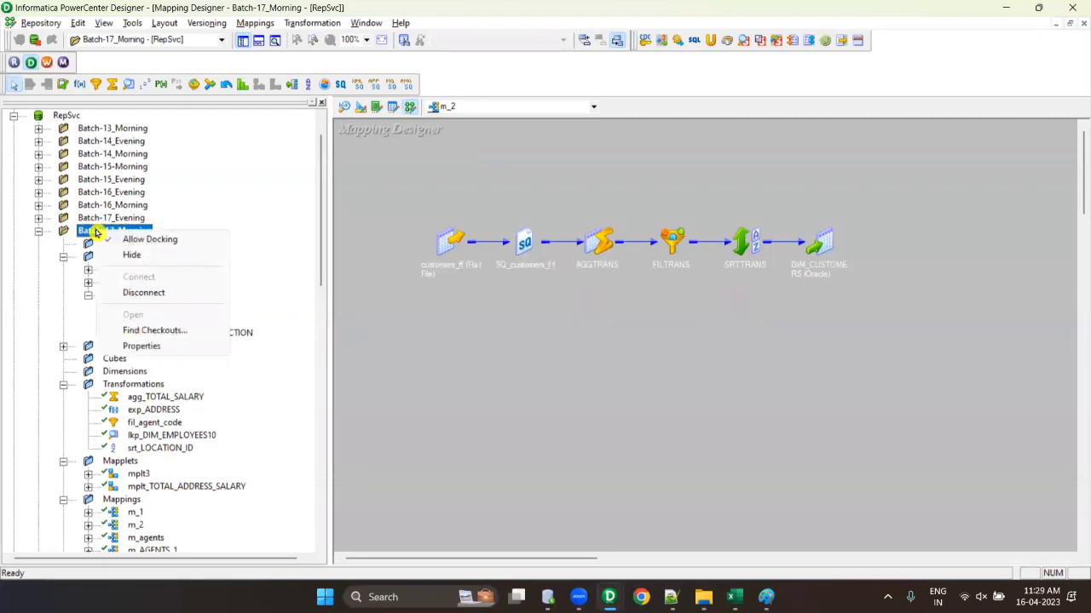
pyautogui.rightClick(168, 398)
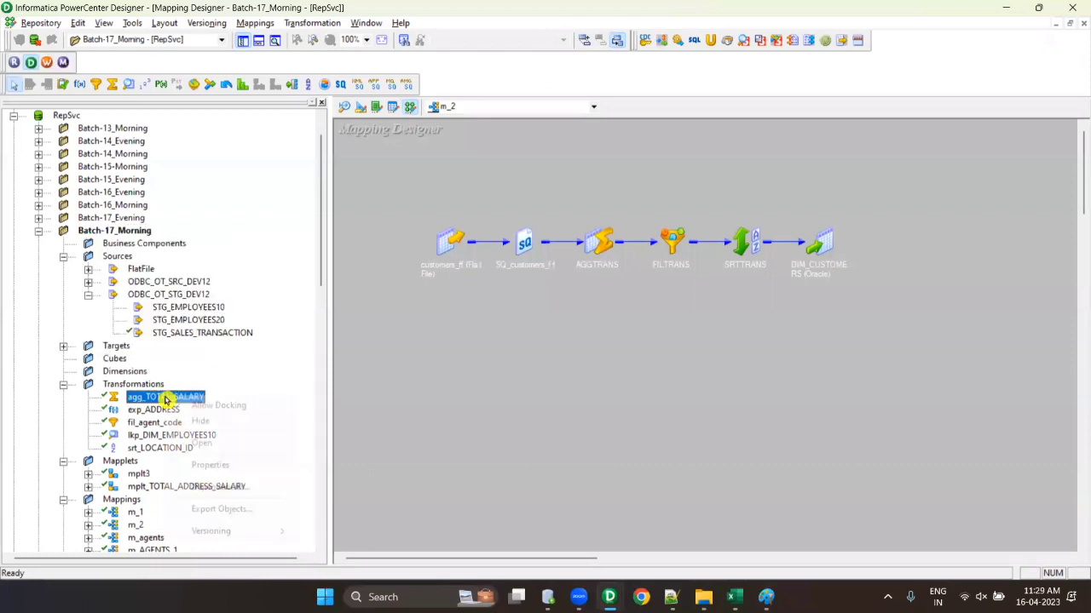
pyautogui.moveTo(255, 530)
pyautogui.click(358, 531)
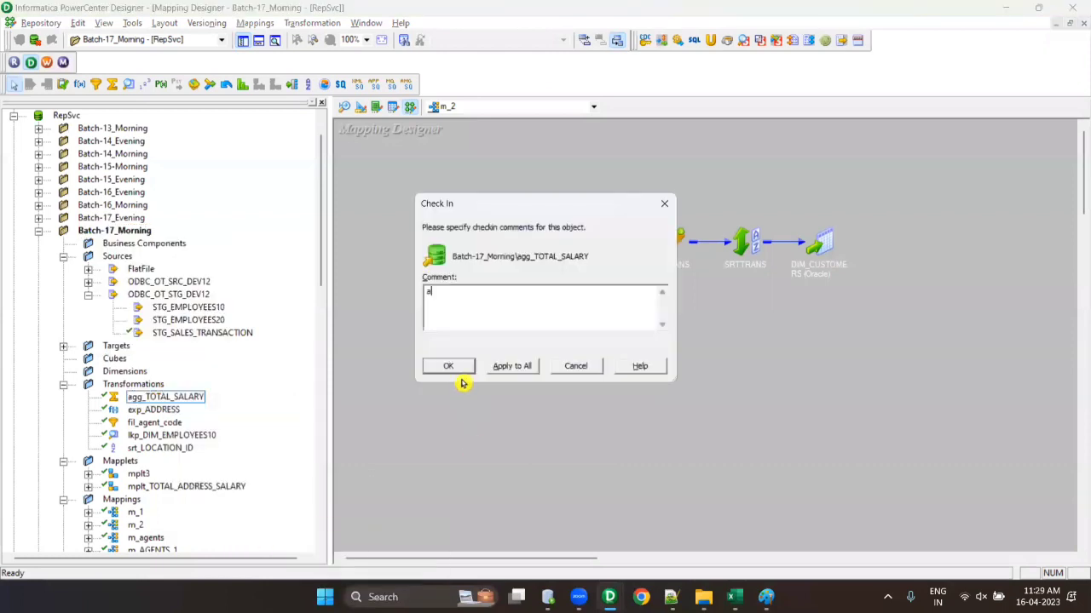
pyautogui.click(459, 368)
pyautogui.click(167, 412)
pyautogui.rightClick(167, 412)
pyautogui.moveTo(263, 549)
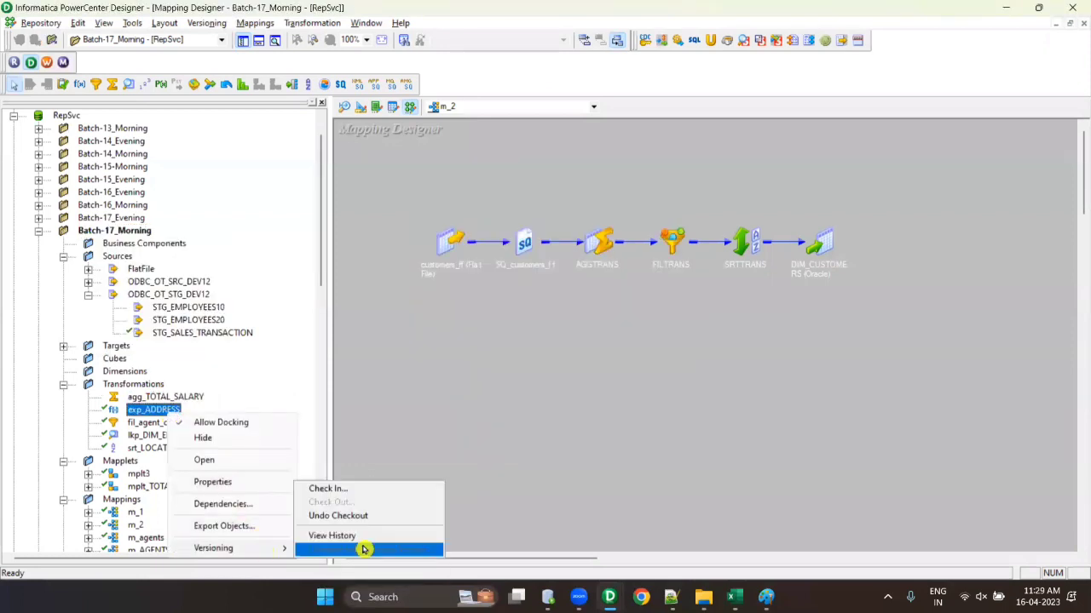
pyautogui.click(352, 490)
pyautogui.write('a')
pyautogui.click(448, 367)
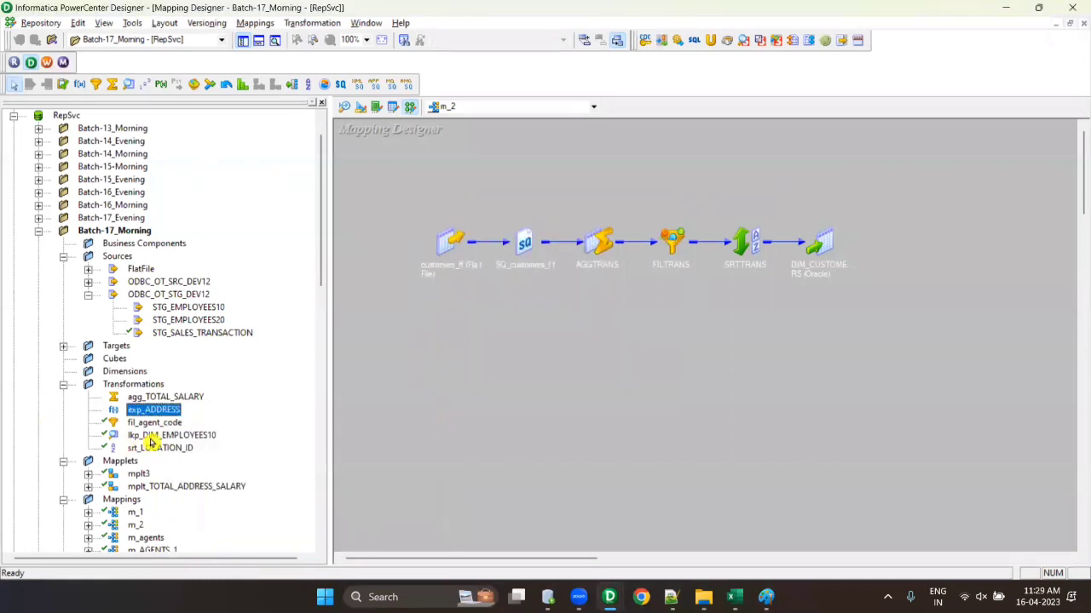
# - Check in transformations fil_agent_code and lkp_DIM_EMPLOYEES10, the latter with comment 'a'
pyautogui.click(155, 423)
pyautogui.rightClick(154, 423)
pyautogui.moveTo(253, 563)
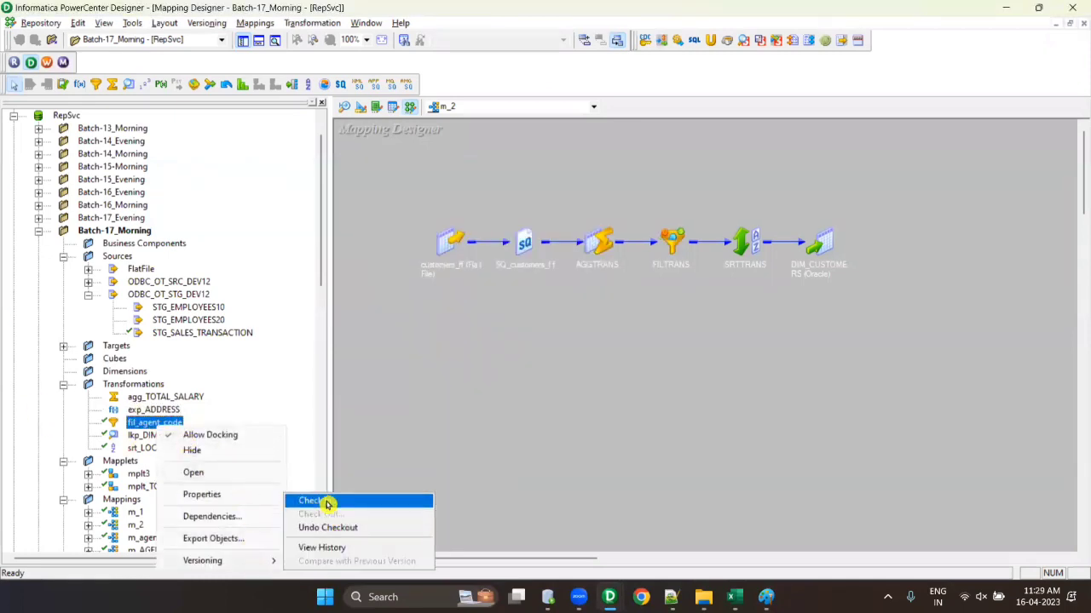
pyautogui.click(326, 504)
pyautogui.click(443, 367)
pyautogui.scroll(-2, 251, 365)
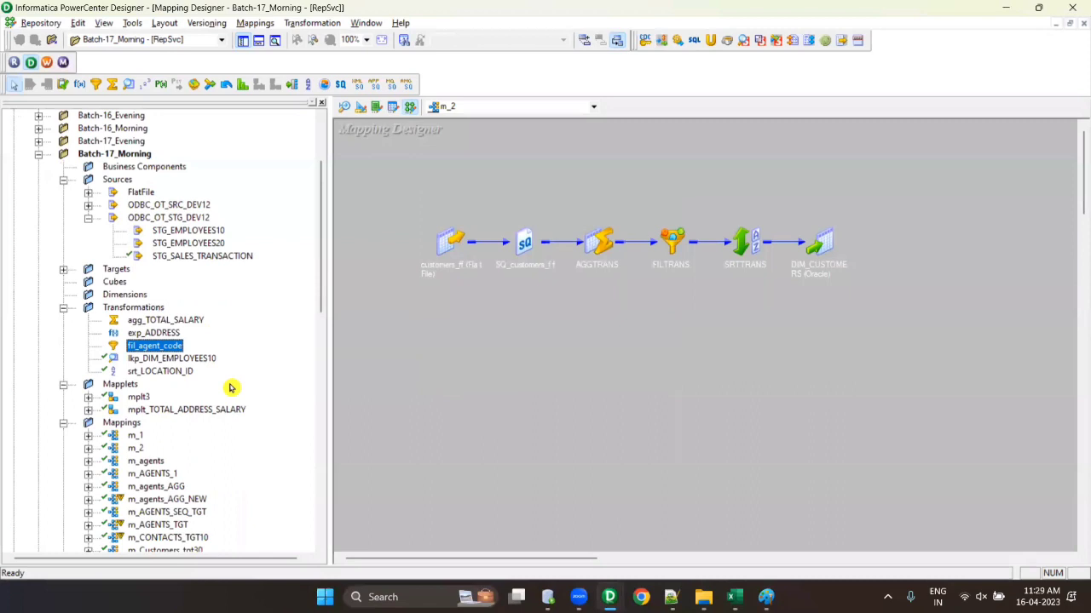
pyautogui.rightClick(170, 358)
pyautogui.moveTo(256, 496)
pyautogui.click(333, 496)
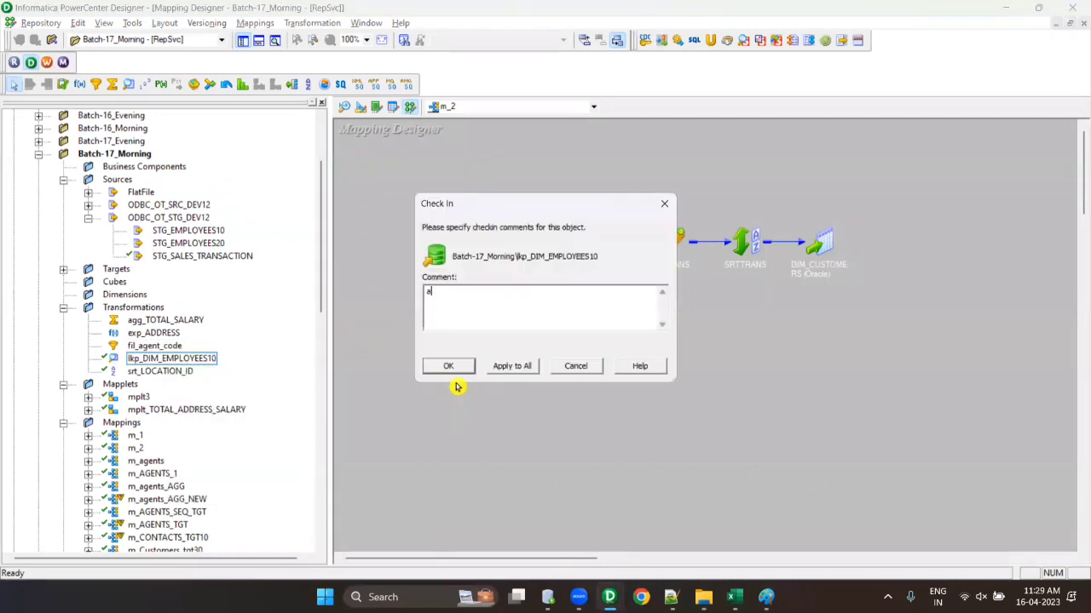
pyautogui.write('a')
pyautogui.click(448, 367)
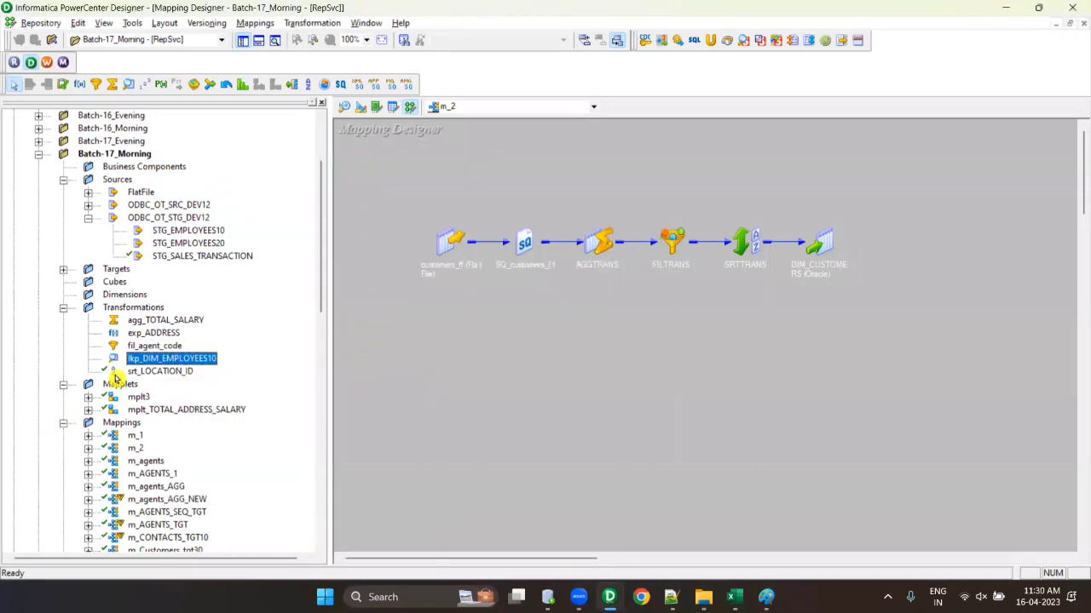
# - Choose Find Checkouts for the Batch-17_Morning folder
pyautogui.scroll(3, 109, 381)
pyautogui.rightClick(127, 270)
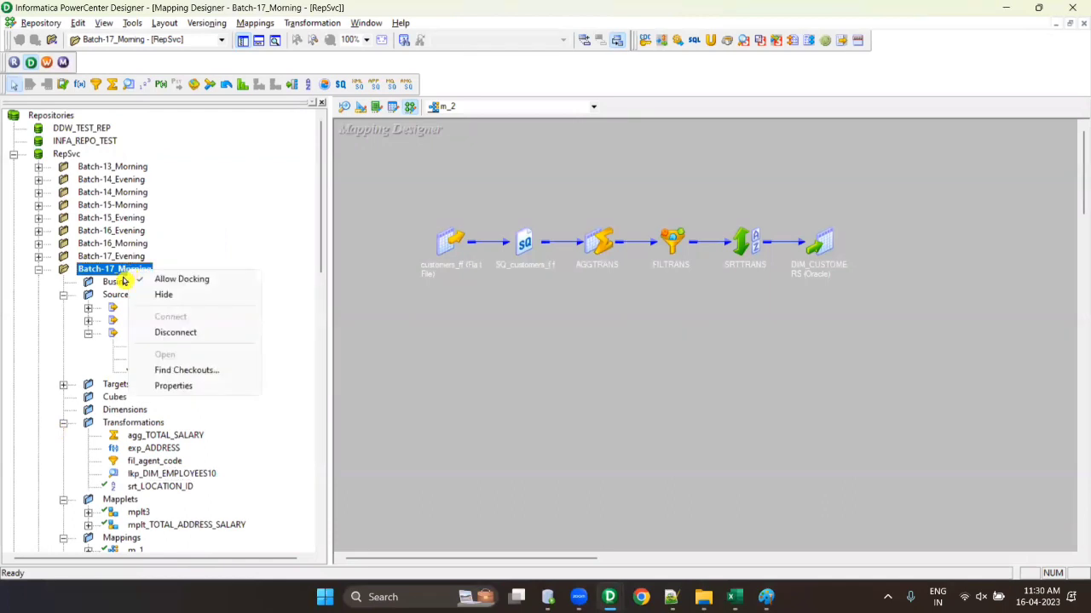
pyautogui.rightClick(118, 274)
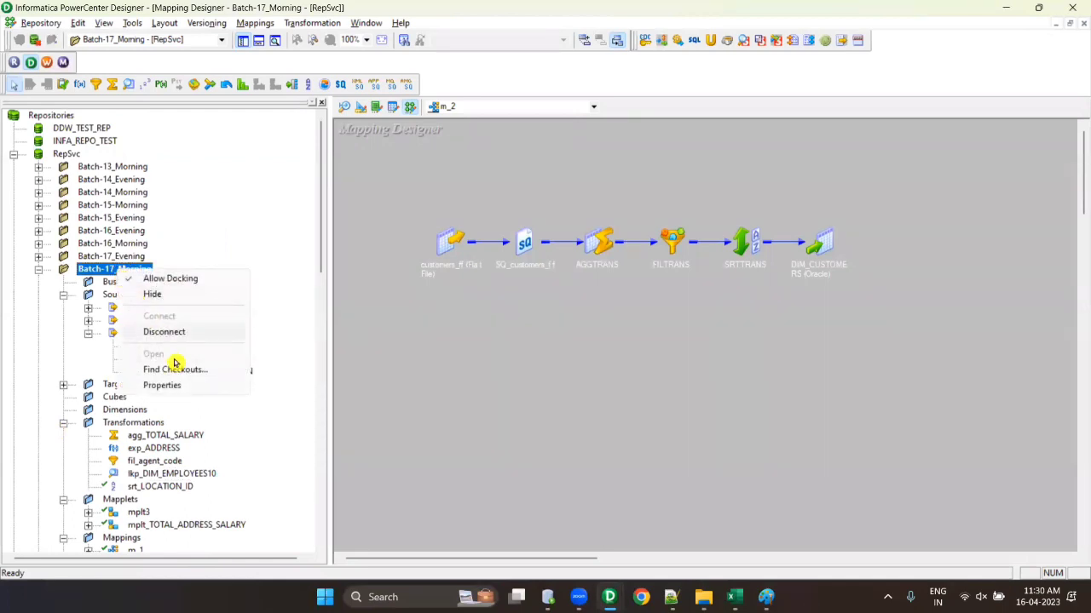
pyautogui.click(179, 370)
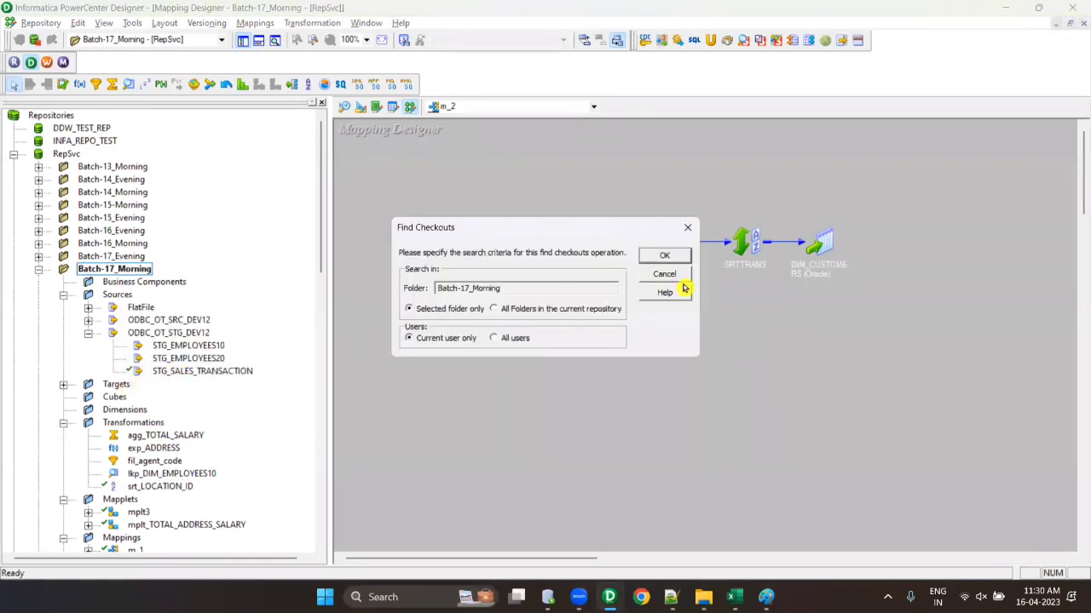
# - Run the checkout search for Batch-17_Morning and review the checked-out objects list
pyautogui.click(684, 258)
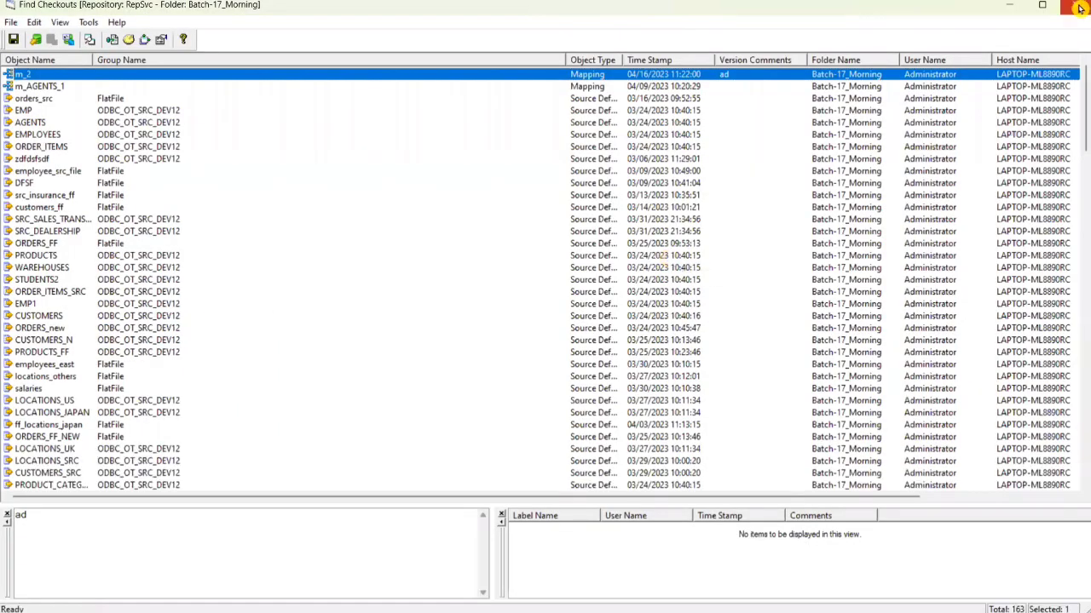
pyautogui.click(1077, 7)
pyautogui.rightClick(115, 270)
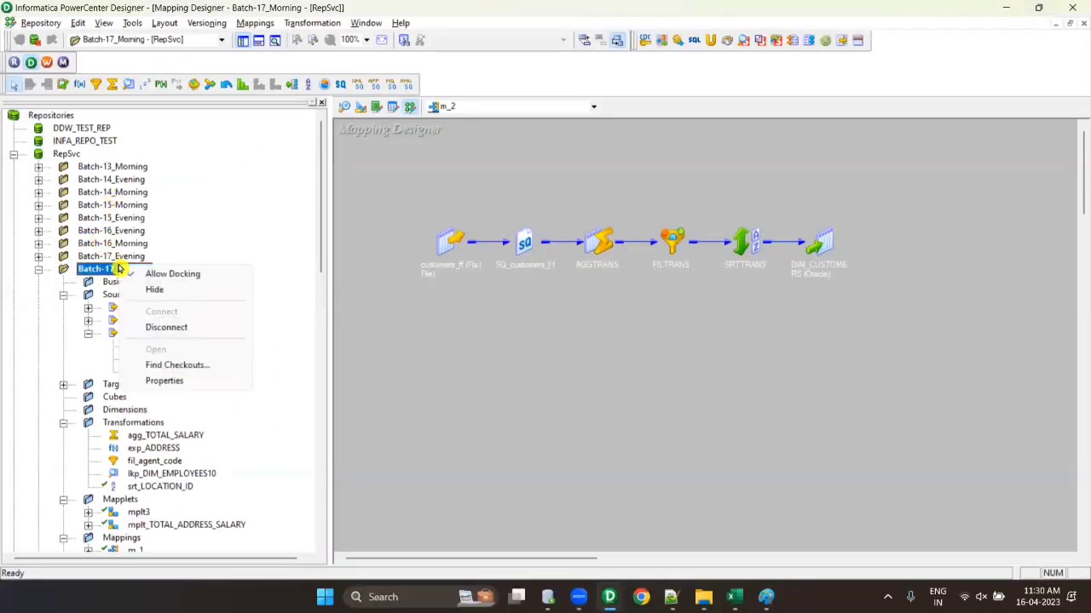
pyautogui.click(175, 366)
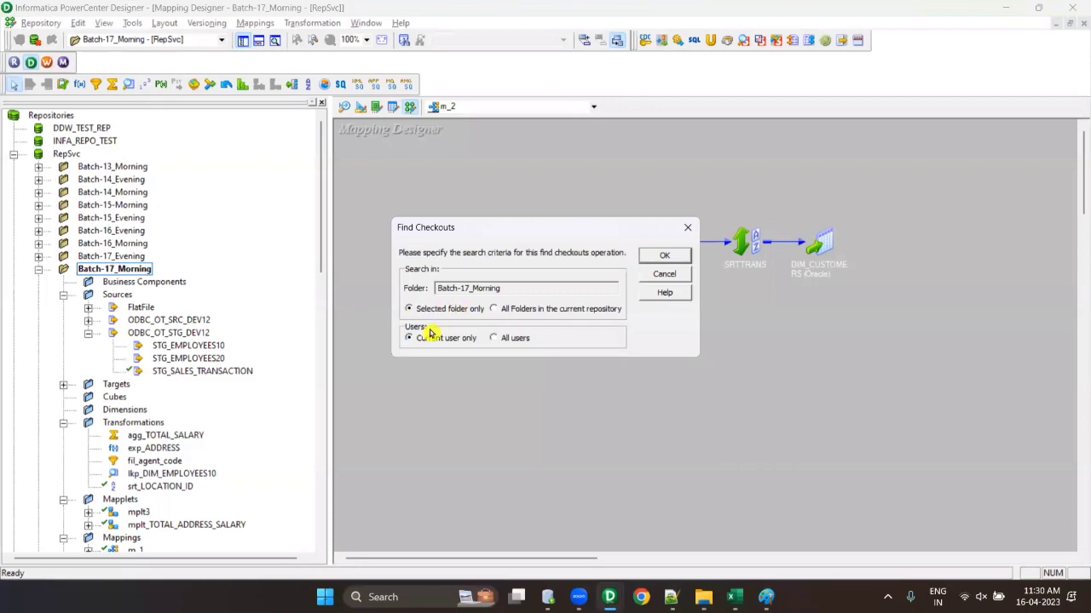
pyautogui.click(664, 255)
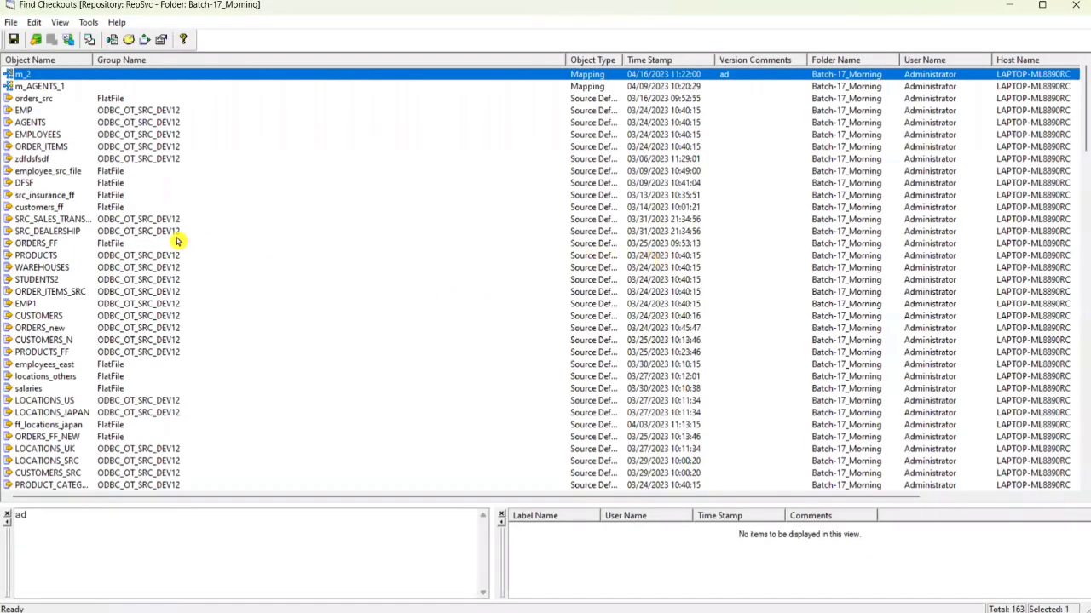
pyautogui.press('Down')
pyautogui.click(39, 75)
pyautogui.scroll(-9, 76, 222)
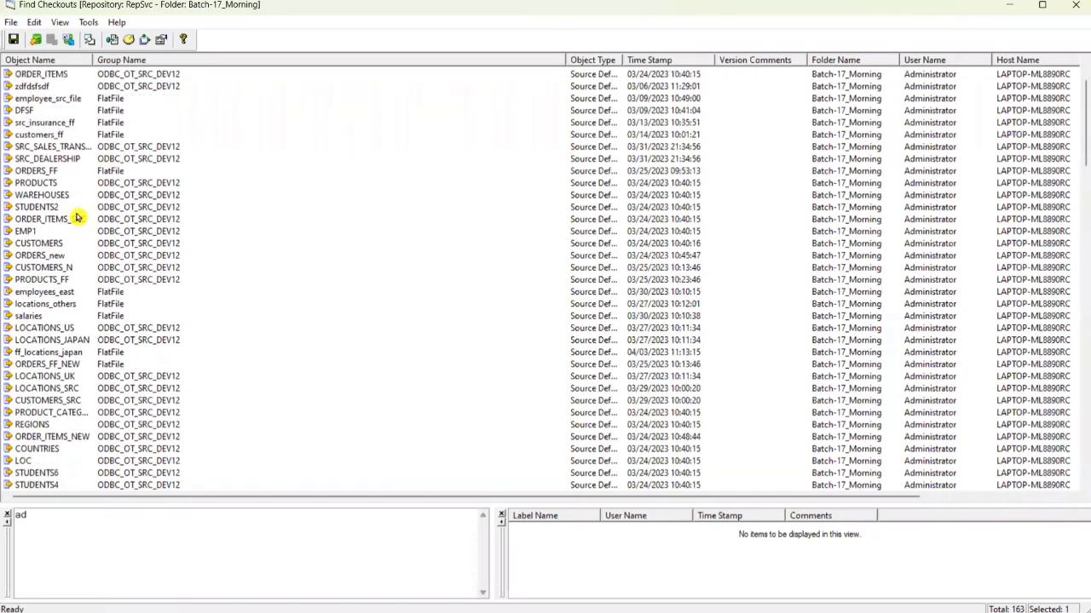
pyautogui.scroll(-20, 76, 228)
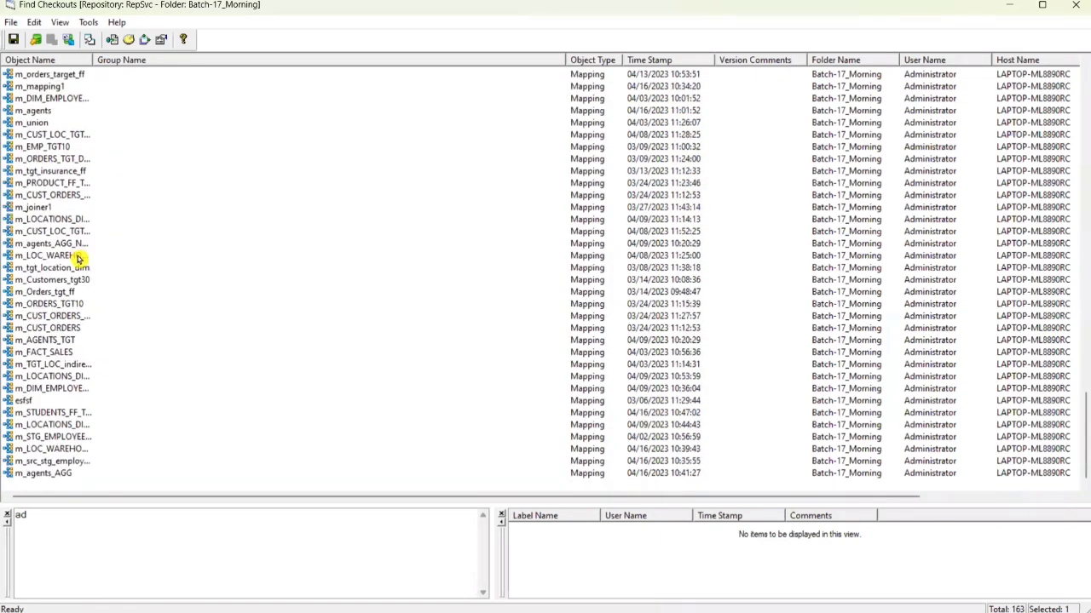
# - Select all 163 checked-out objects and check them in with comment 'a' applied to all
pyautogui.keyDown('shift'); pyautogui.click(67, 475); pyautogui.keyUp('shift')
pyautogui.hotkey('ctrl', 'a')
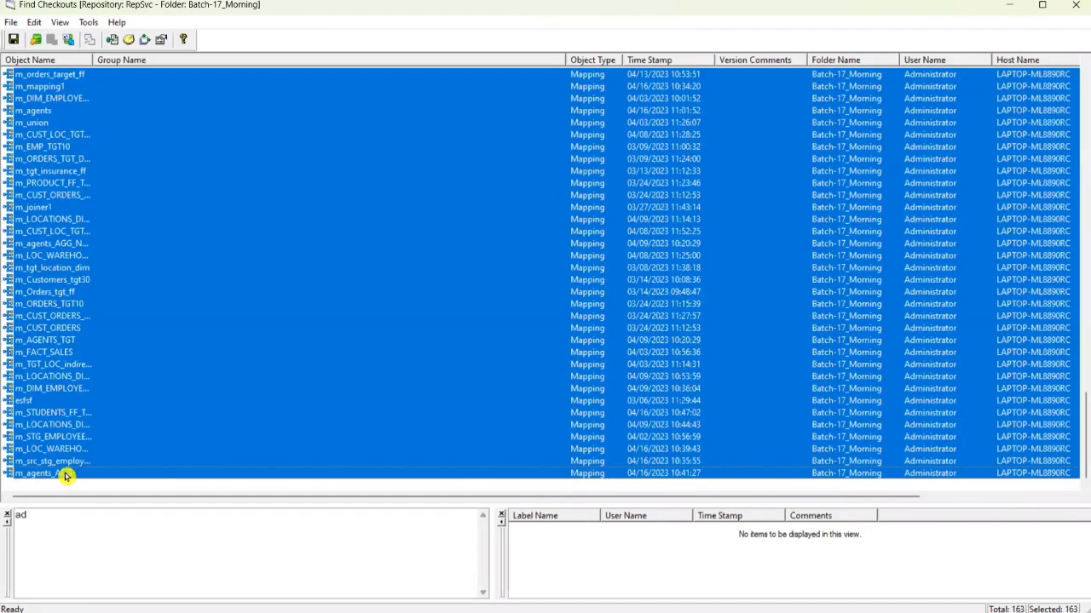
pyautogui.click(36, 40)
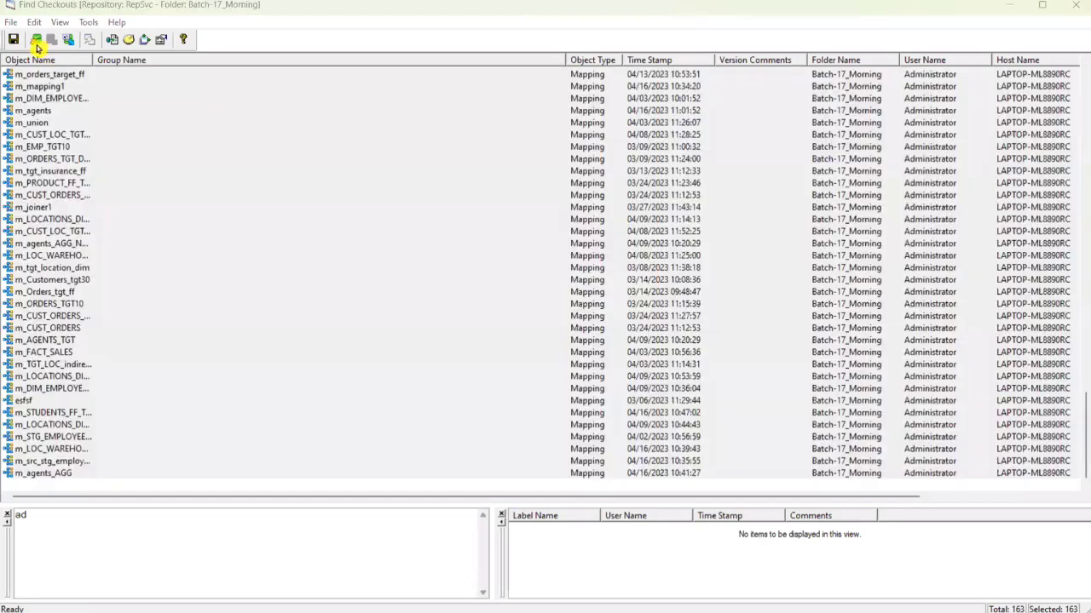
pyautogui.click(594, 345)
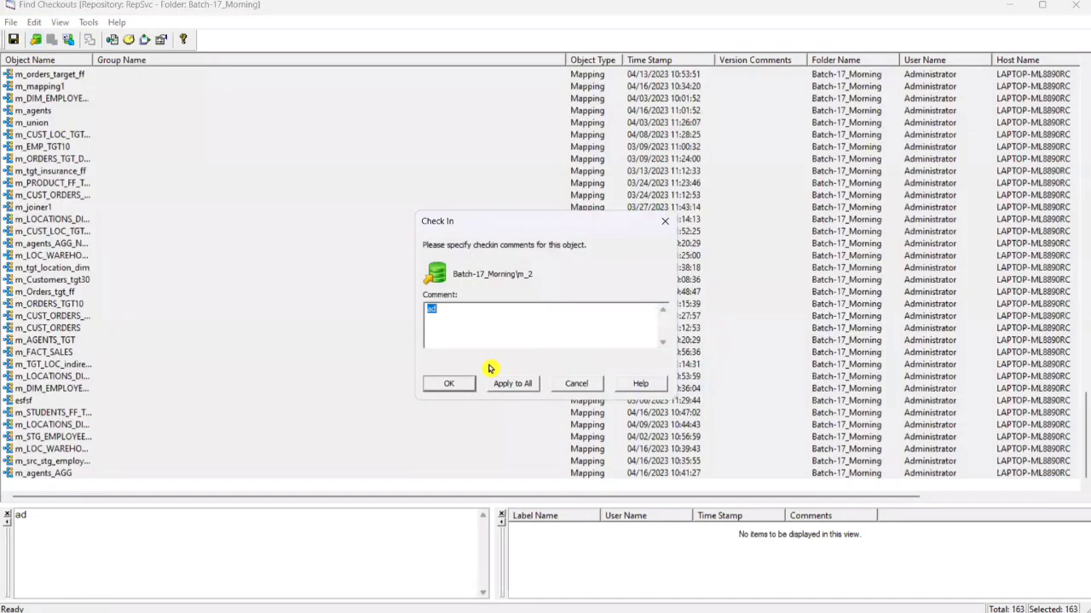
pyautogui.write('a')
pyautogui.click(505, 385)
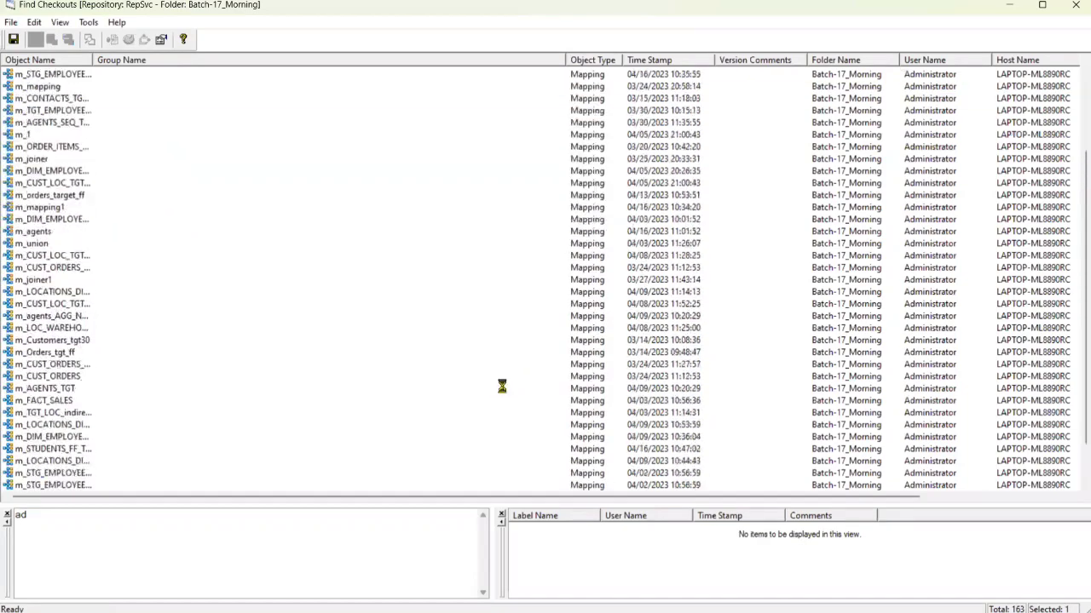
pyautogui.click(1075, 7)
# - Launch Workflow Manager from the Designer toolbar's orange W button
pyautogui.scroll(-6, 178, 341)
pyautogui.scroll(-14, 178, 341)
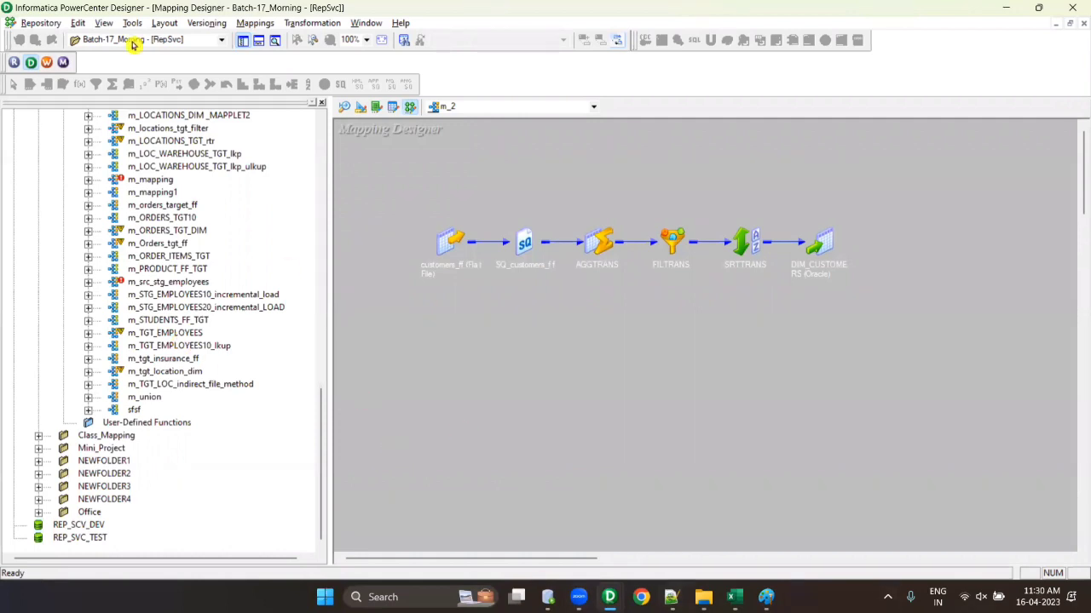
pyautogui.click(44, 64)
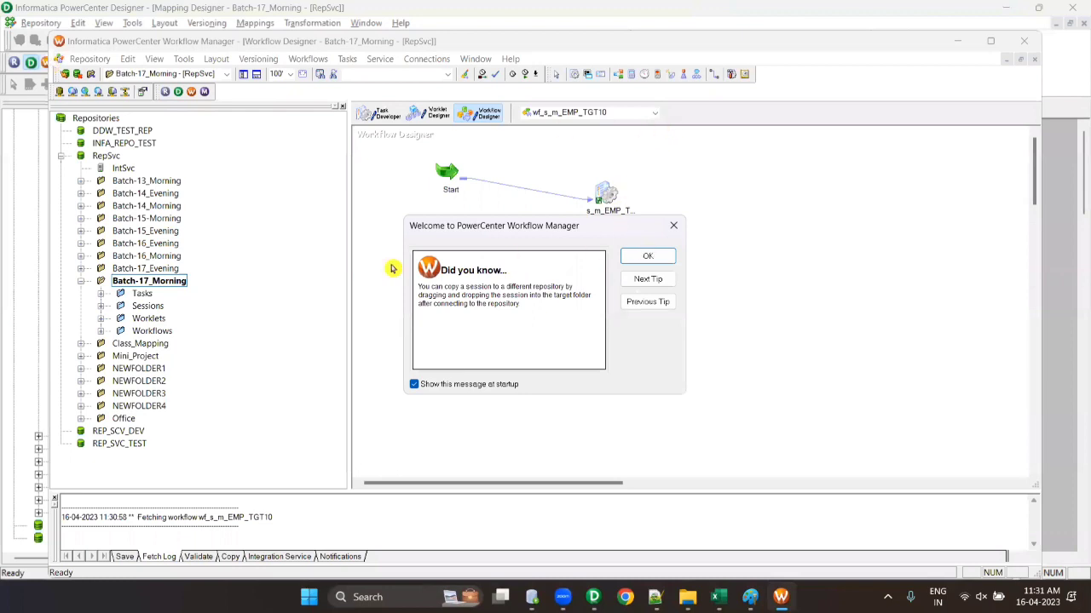
# - Maximize Workflow Manager and expand the Tasks, Sessions, Worklets and Workflows folders
pyautogui.click(645, 256)
pyautogui.doubleClick(733, 42)
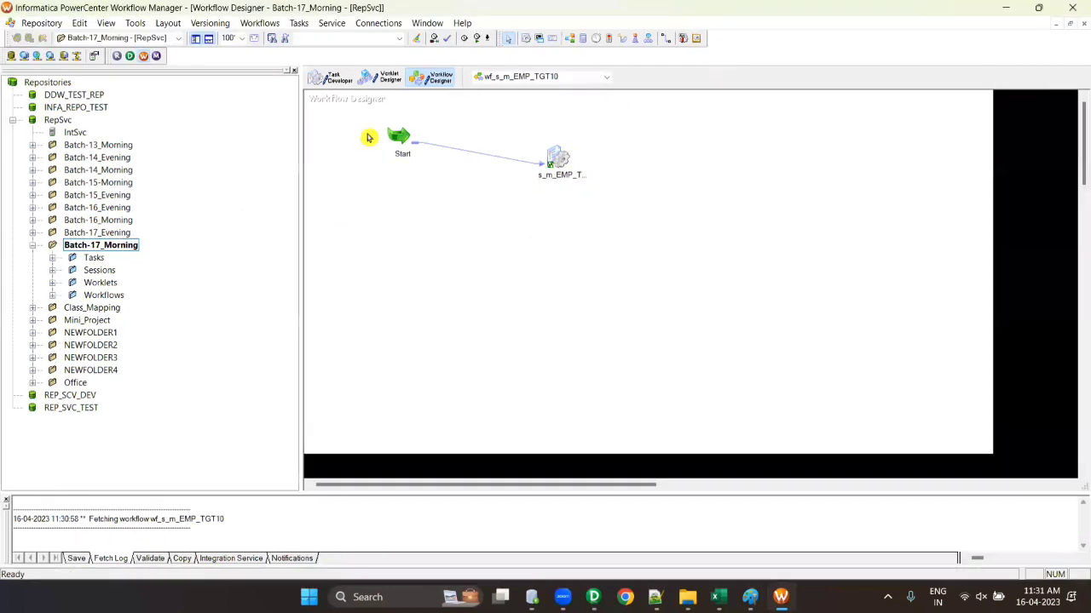
pyautogui.doubleClick(62, 257)
pyautogui.click(55, 321)
pyautogui.scroll(-4, 117, 274)
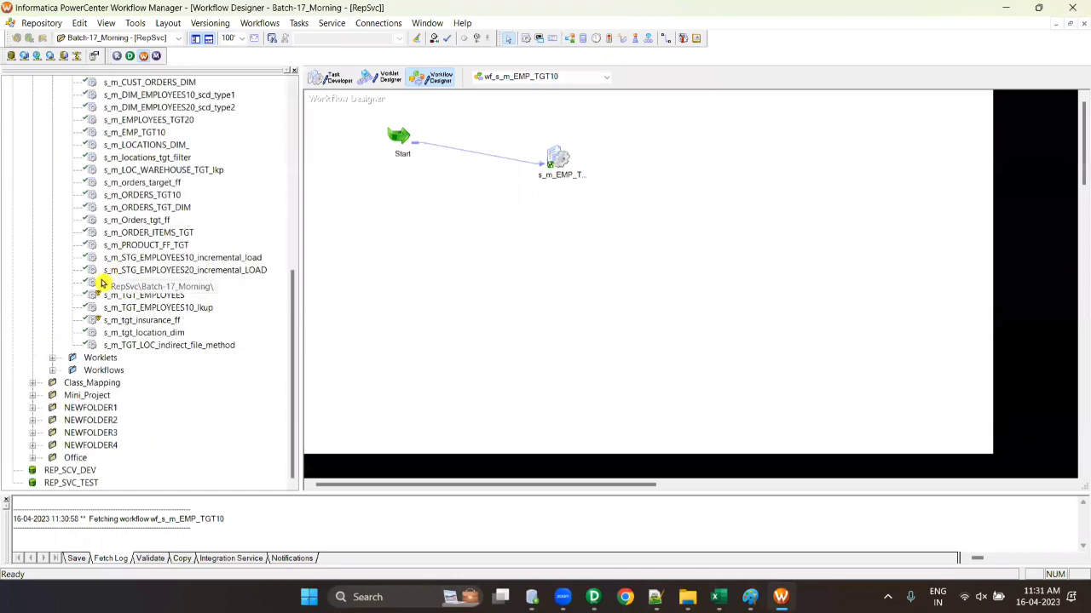
pyautogui.click(53, 359)
pyautogui.click(52, 396)
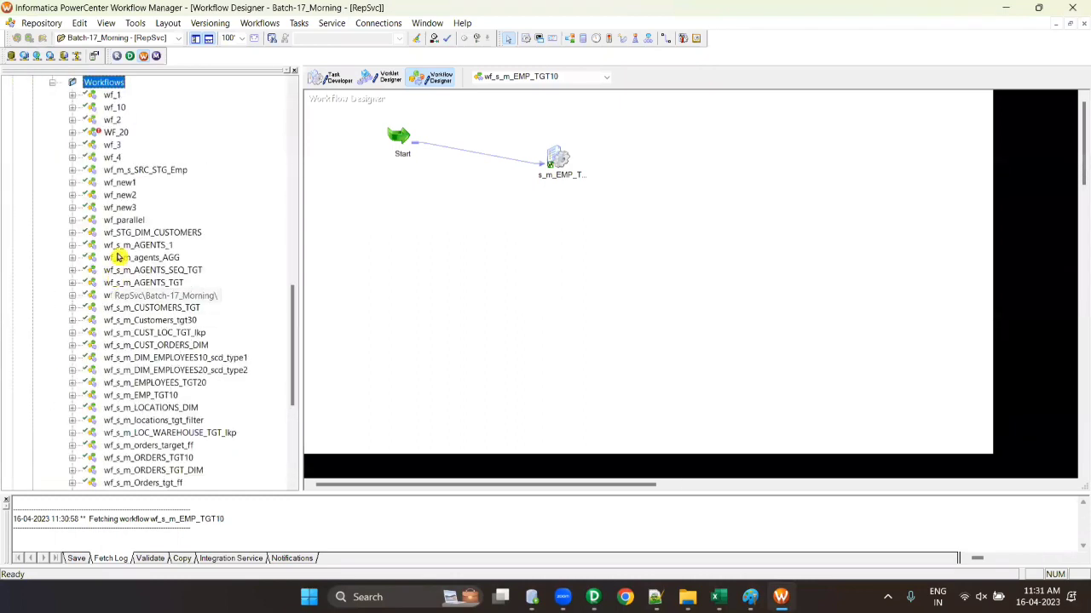
pyautogui.scroll(5, 113, 221)
pyautogui.scroll(10, 114, 209)
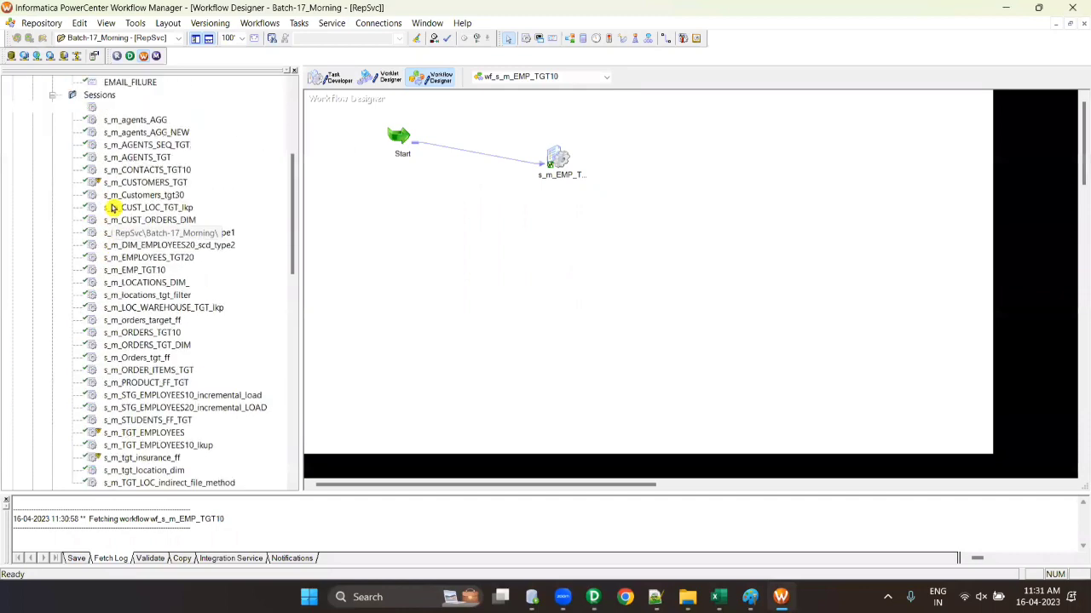
# - Find all checkouts in Batch-17_Morning and check them in with one comment applied to all
pyautogui.rightClick(102, 244)
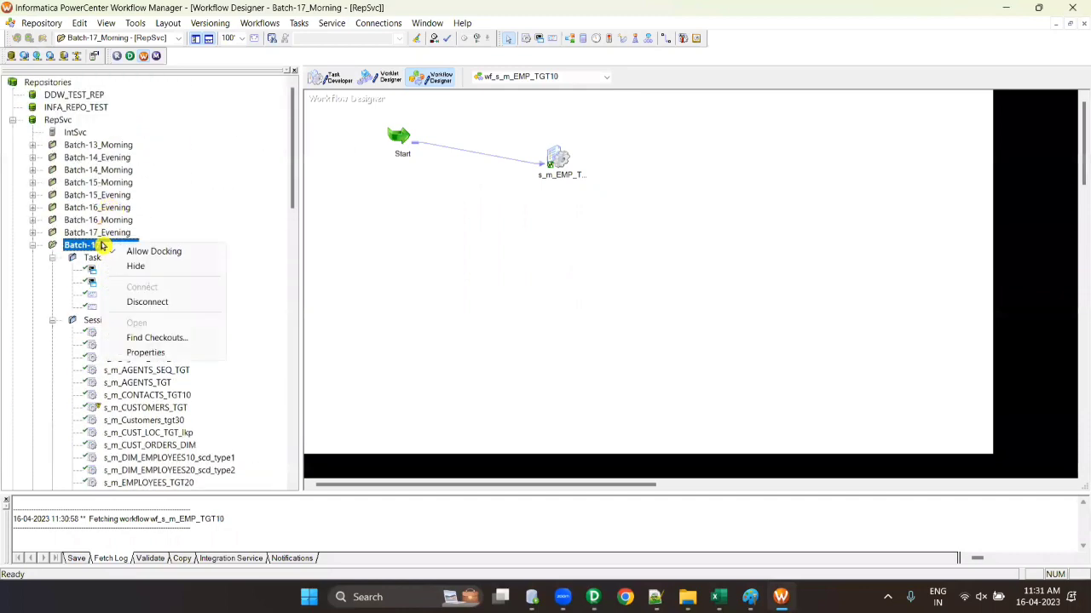
pyautogui.click(145, 340)
pyautogui.click(654, 259)
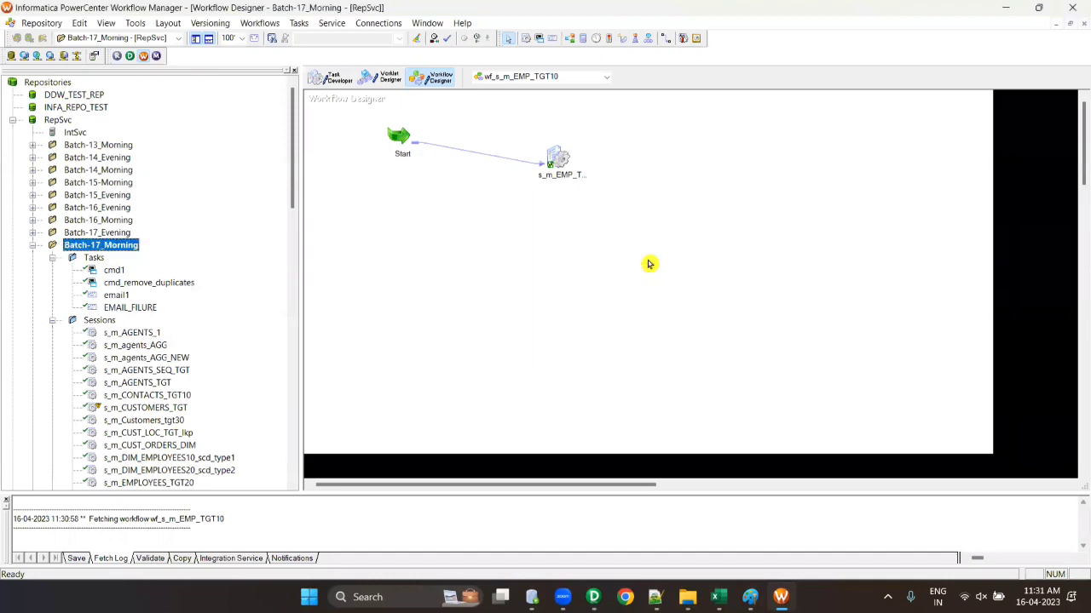
pyautogui.scroll(-6, 83, 171)
pyautogui.scroll(-10, 83, 170)
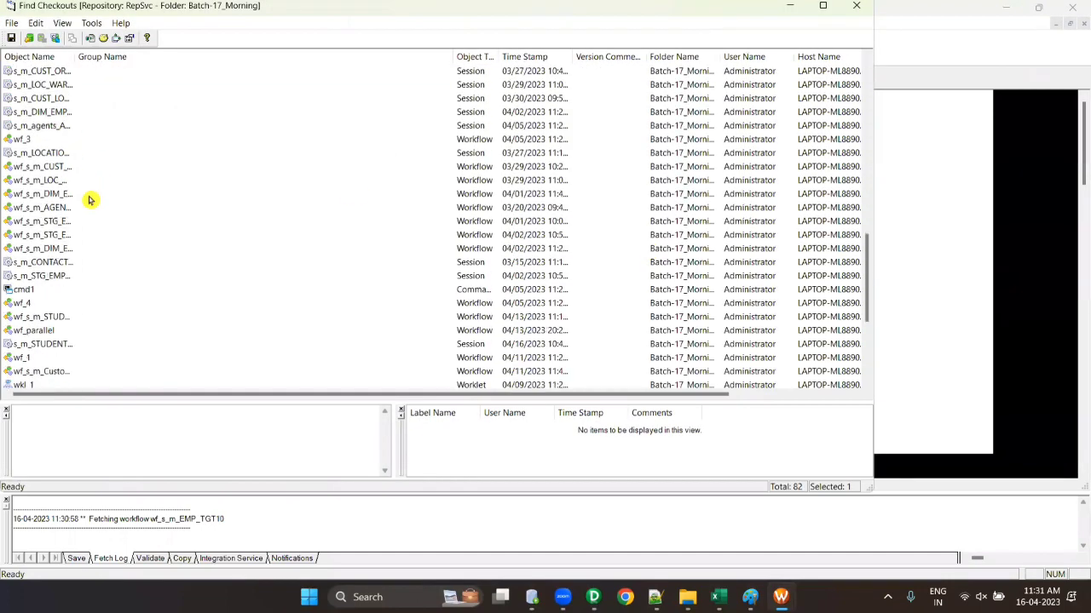
pyautogui.hotkey('ctrl', 'a')
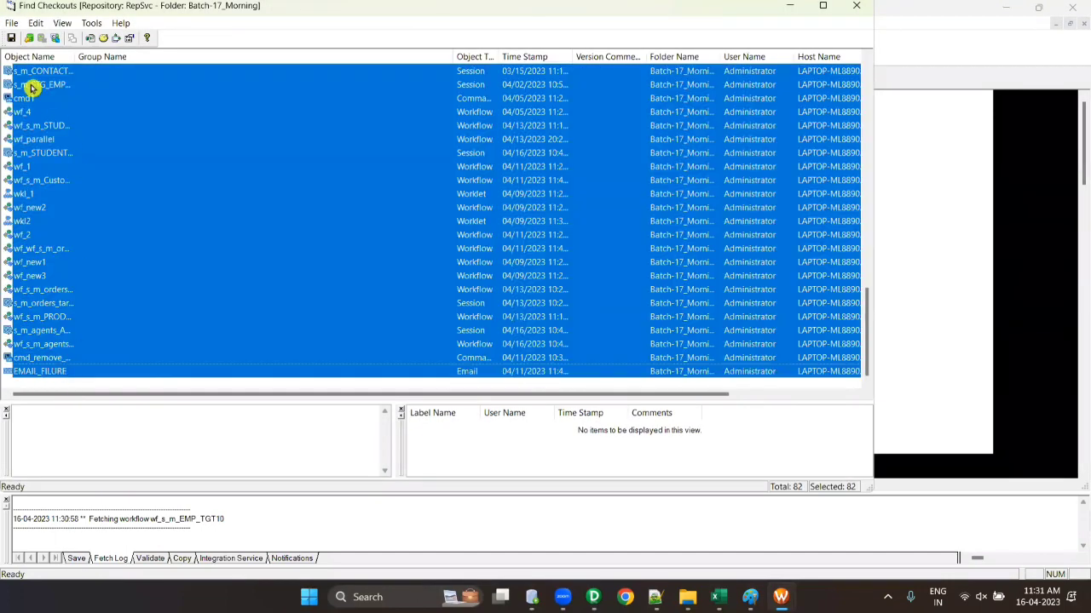
pyautogui.click(29, 38)
pyautogui.click(471, 289)
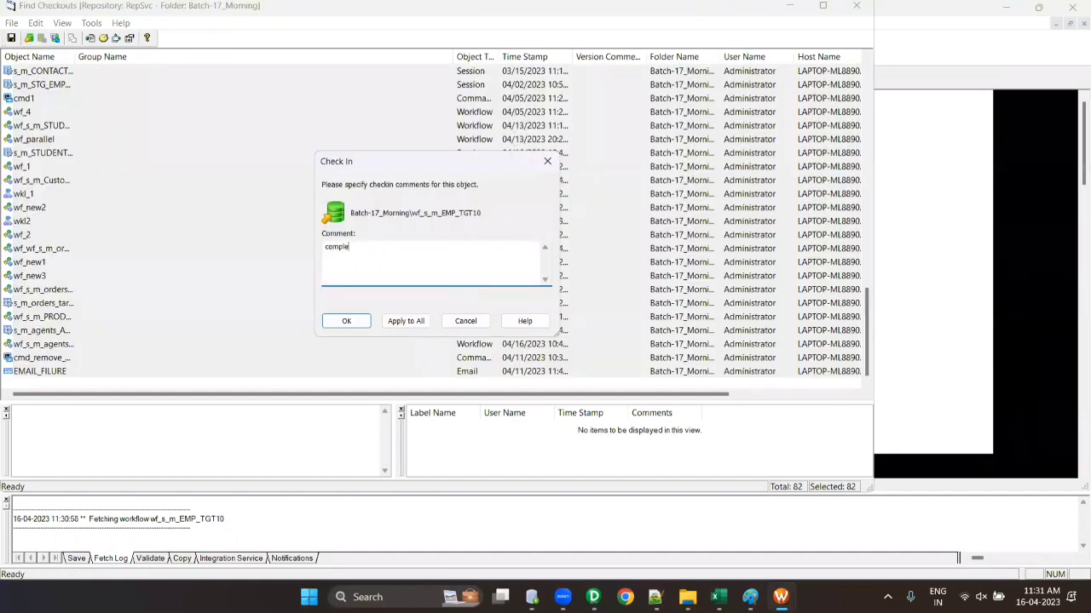
pyautogui.click(405, 322)
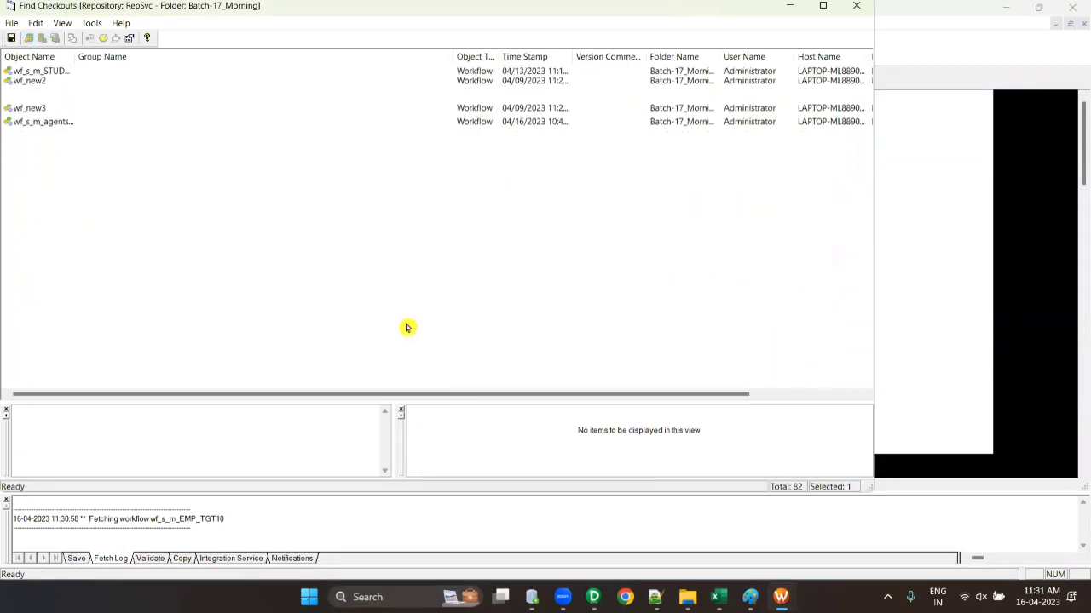
pyautogui.click(856, 5)
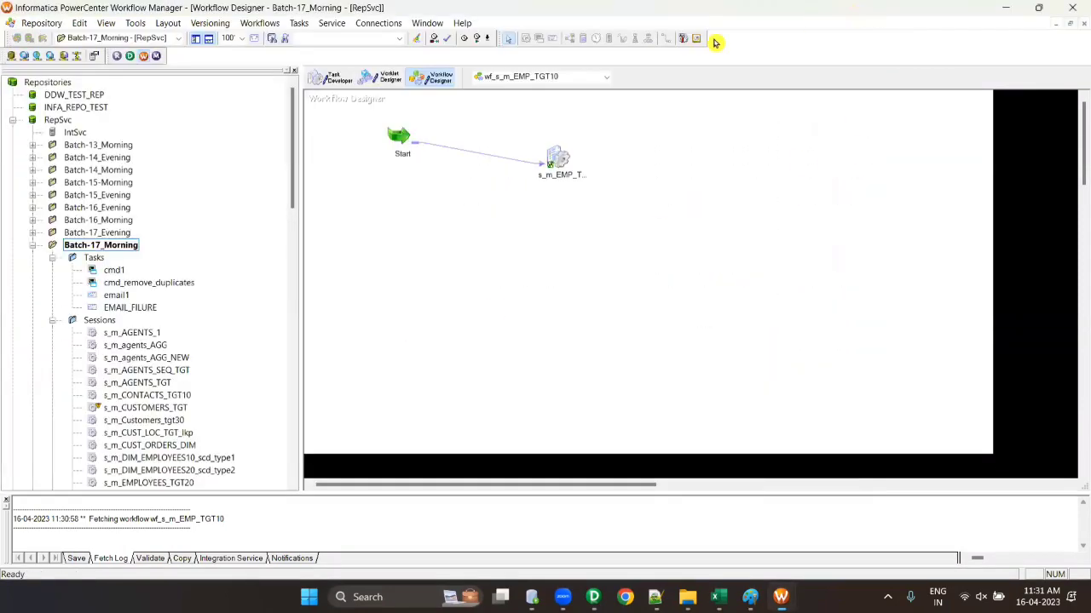
# - Cancel an initial check-out attempt on the STG_EMPLOYEES10 incremental session
pyautogui.scroll(-8, 188, 293)
pyautogui.scroll(-3, 187, 295)
pyautogui.rightClick(153, 244)
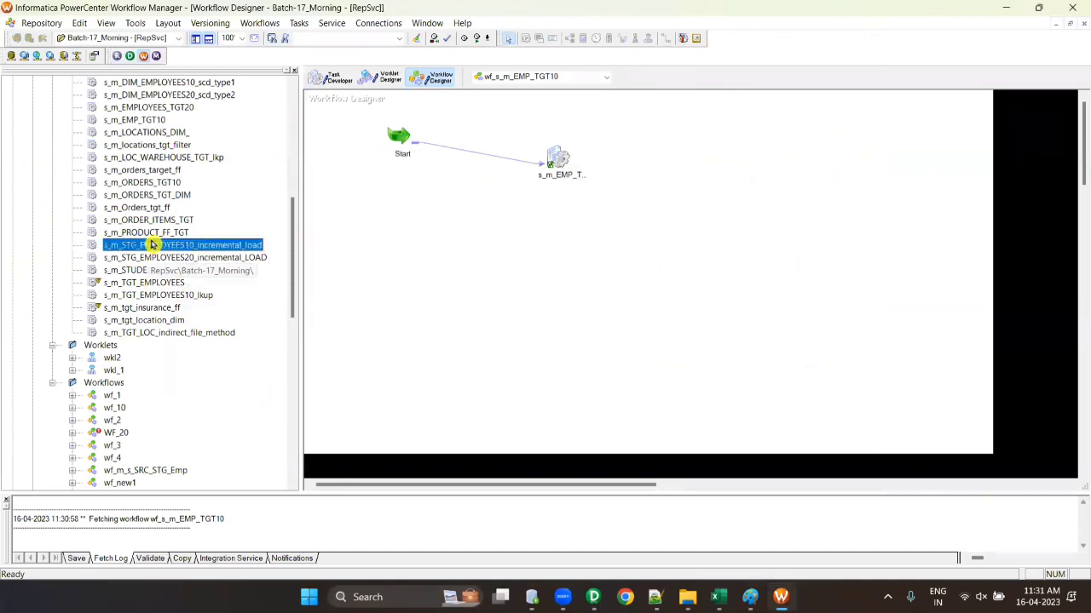
pyautogui.moveTo(260, 396)
pyautogui.click(336, 406)
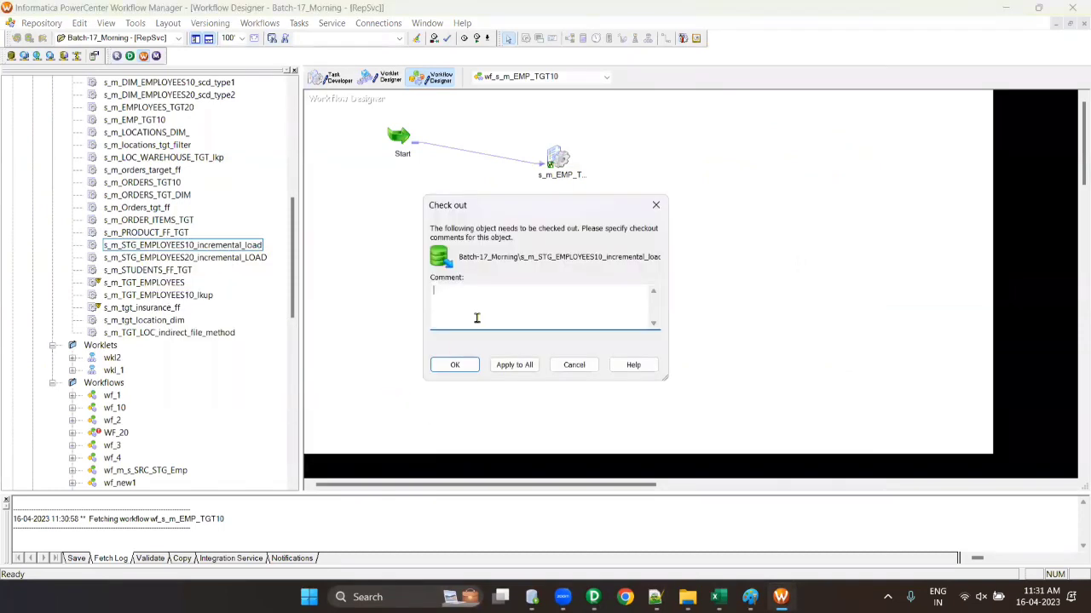
pyautogui.click(576, 366)
pyautogui.keyDown('ctrl'); pyautogui.click(165, 233); pyautogui.keyUp('ctrl')
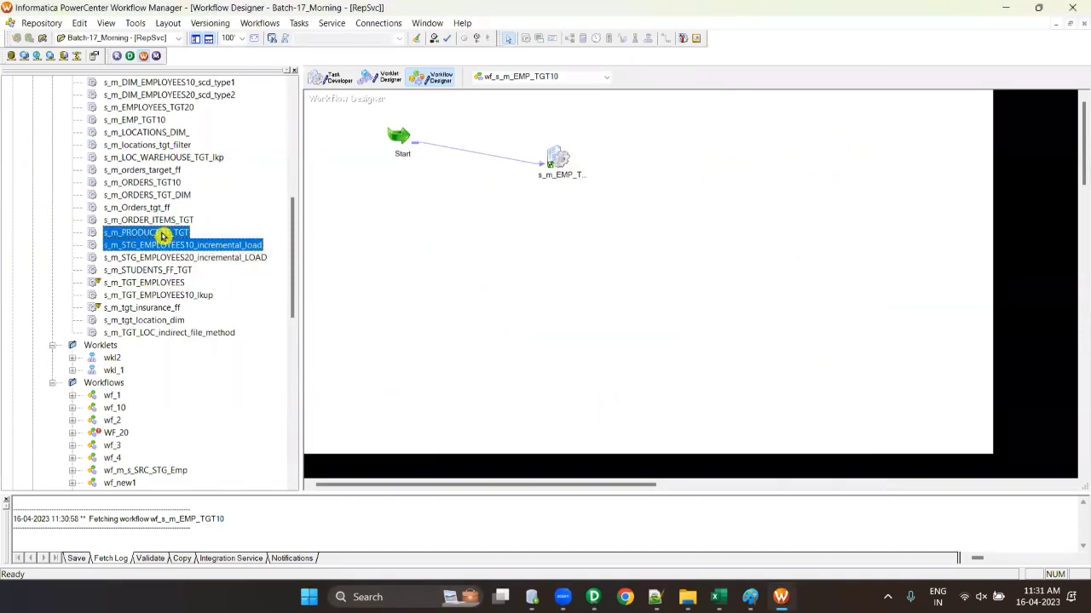
pyautogui.rightClick(165, 233)
pyautogui.click(143, 235)
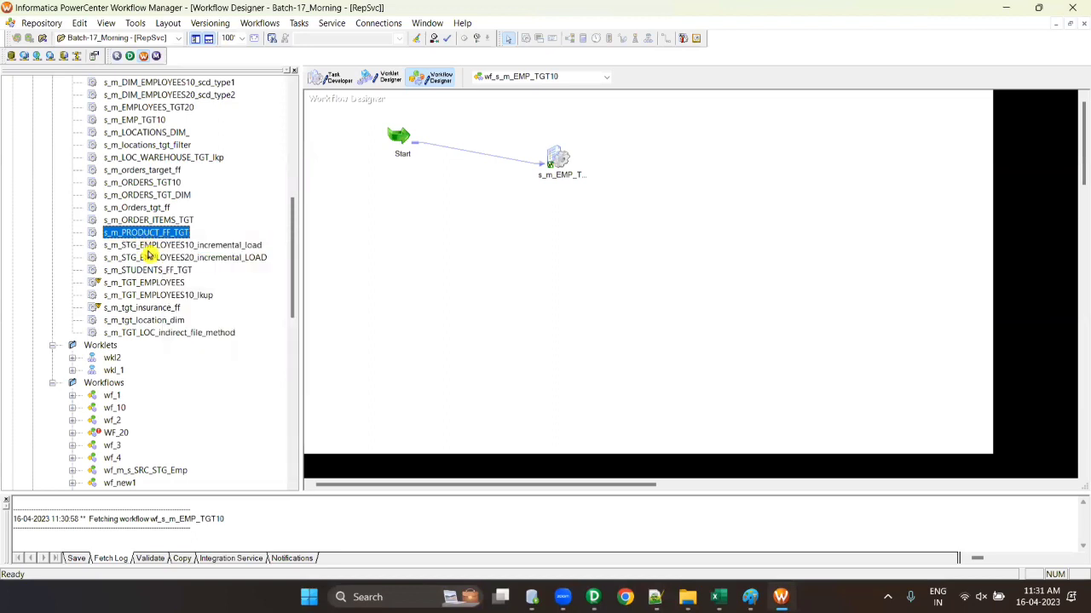
# - Check out sessions s_m_STG_EMPLOYEES10_incremental_load and s_m_ORDER_ITEMS_TGT
pyautogui.rightClick(150, 246)
pyautogui.moveTo(213, 398)
pyautogui.click(299, 409)
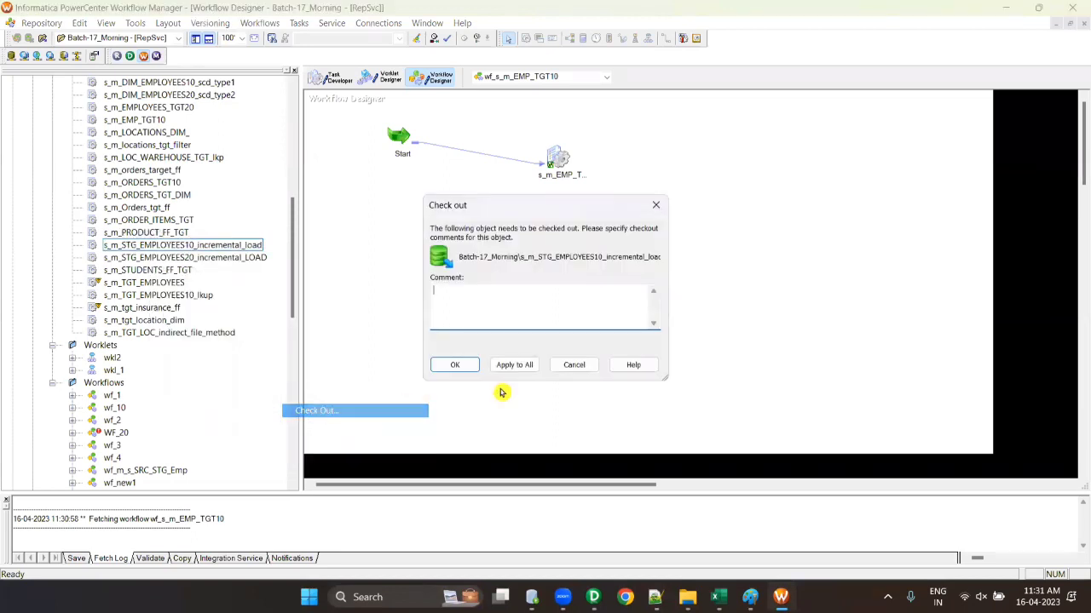
pyautogui.click(450, 364)
pyautogui.rightClick(155, 220)
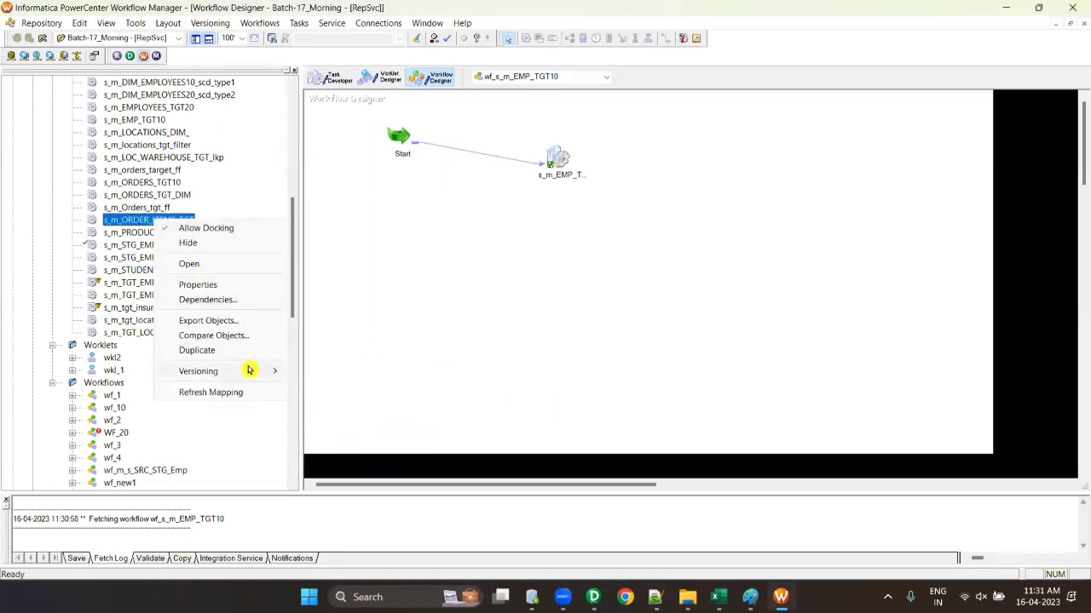
pyautogui.moveTo(250, 370)
pyautogui.click(318, 382)
pyautogui.click(454, 365)
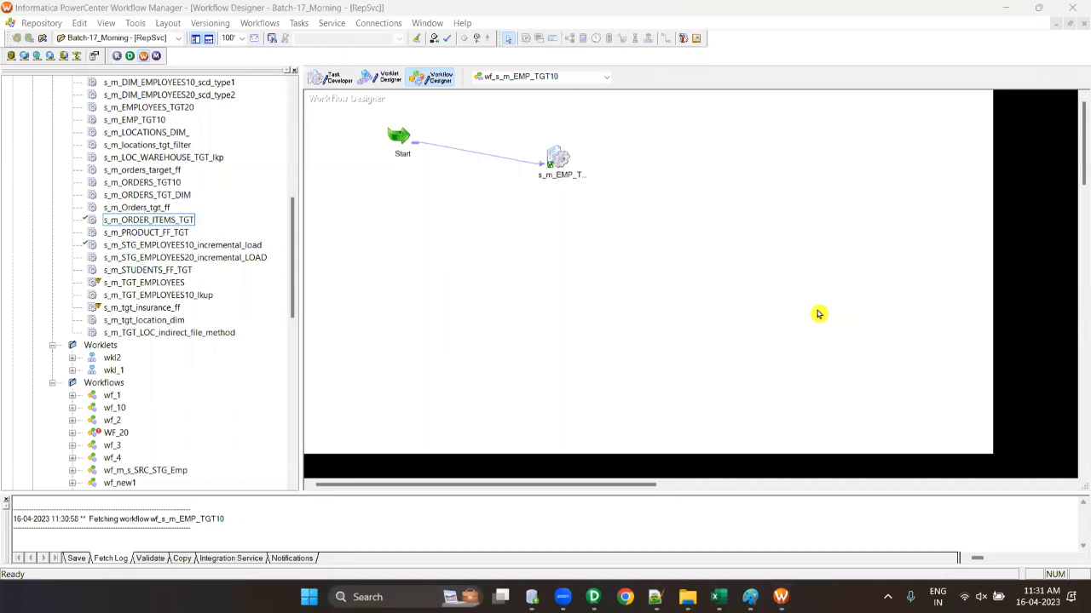
pyautogui.click(564, 256)
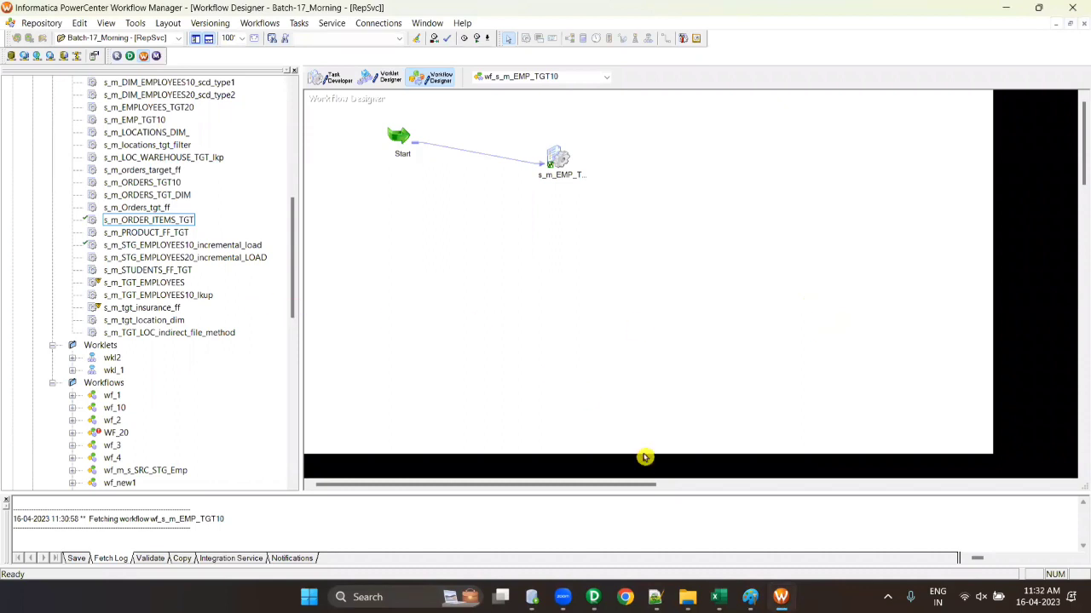
# - Bring Designer forward and close both View History windows and the Chrome profile window
pyautogui.click(594, 598)
pyautogui.click(565, 489)
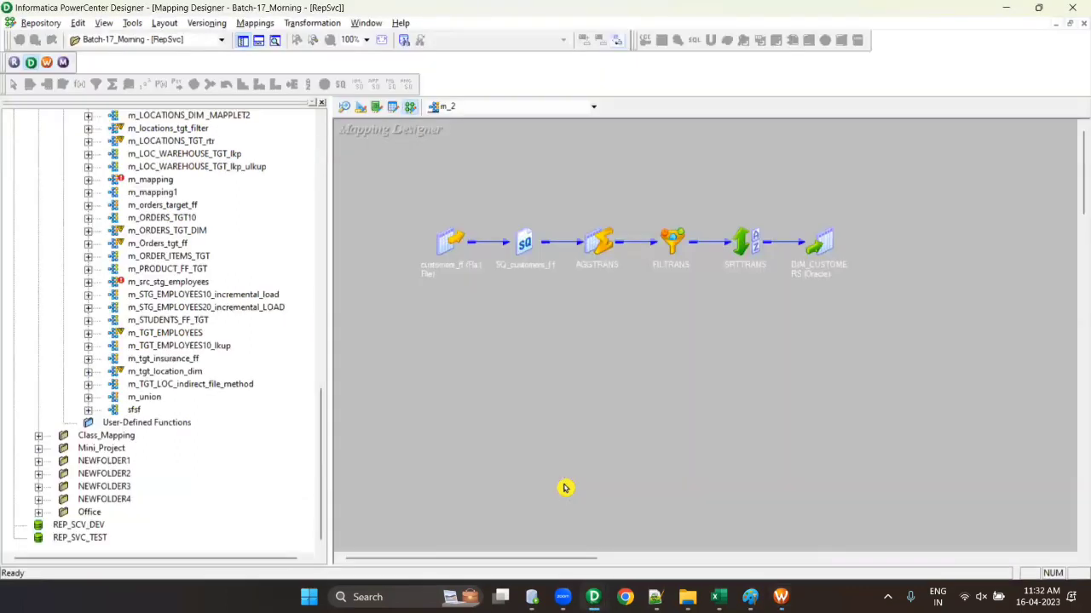
pyautogui.click(625, 598)
pyautogui.moveTo(596, 596)
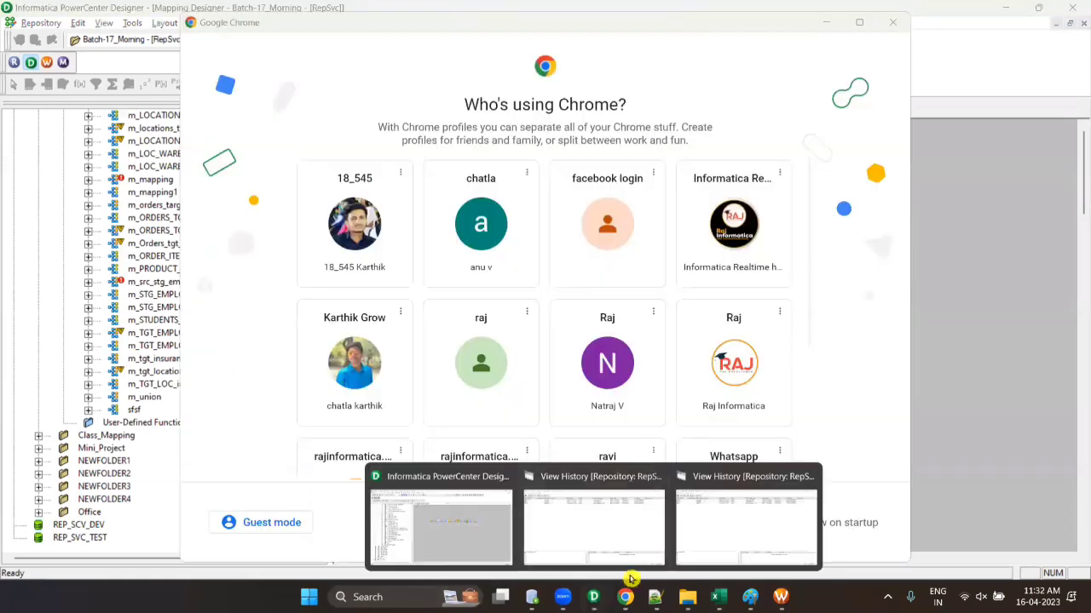
pyautogui.click(659, 479)
pyautogui.click(732, 477)
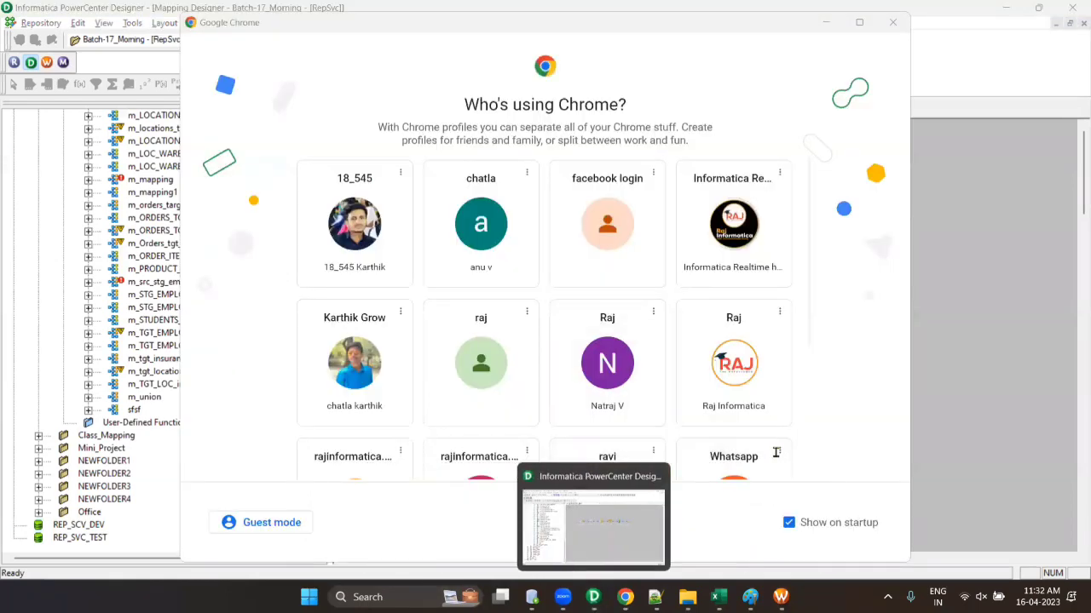
pyautogui.click(892, 23)
pyautogui.scroll(20, 213, 311)
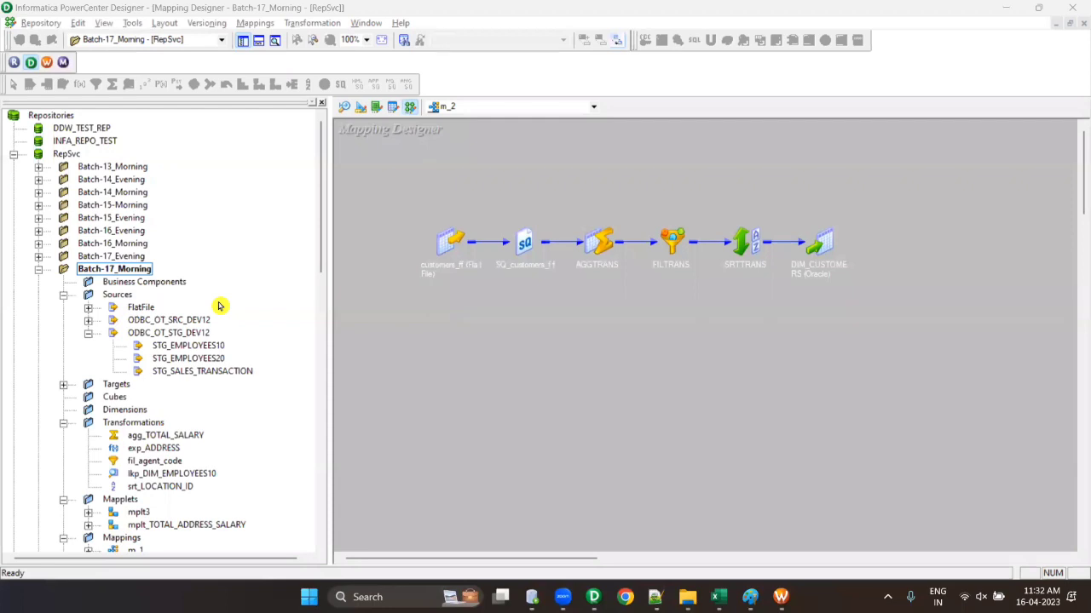
pyautogui.scroll(-3, 218, 307)
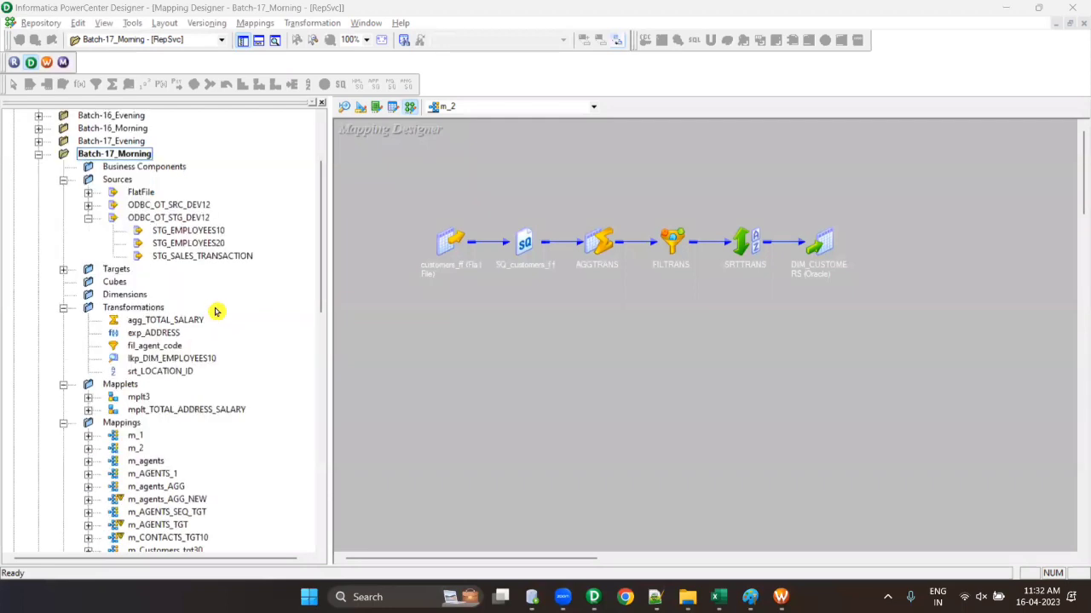
pyautogui.scroll(-3, 162, 397)
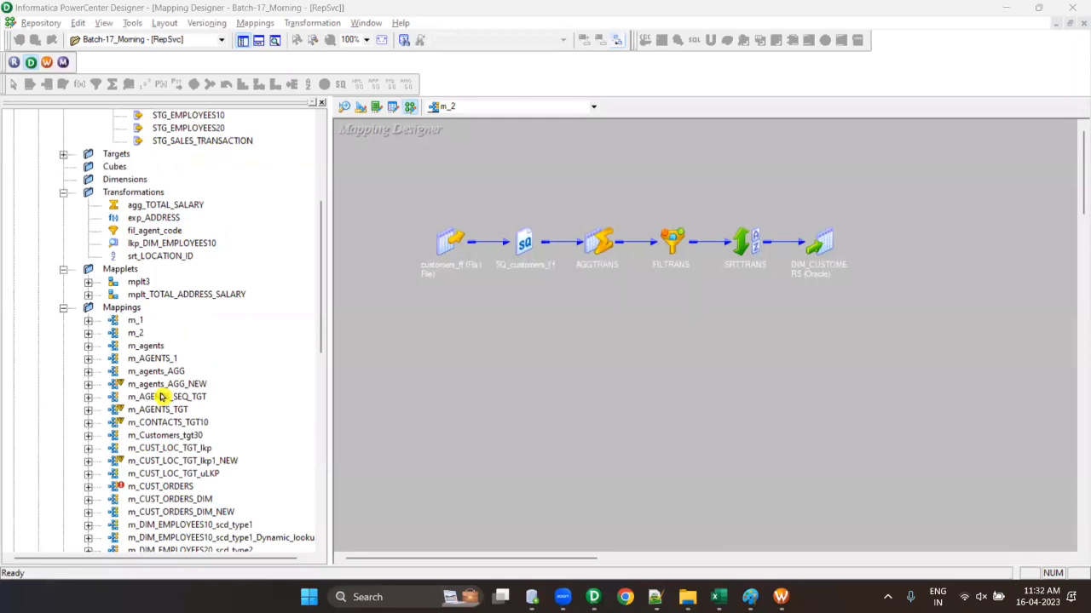
pyautogui.scroll(-8, 161, 397)
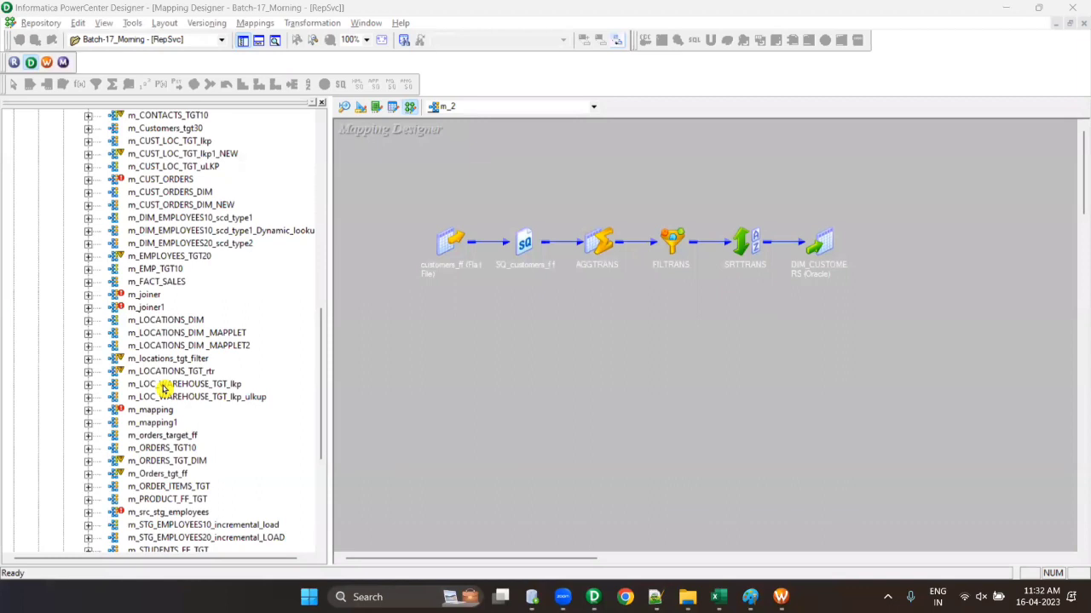
pyautogui.rightClick(163, 321)
# - Check out the mapping m_LOCATIONS_DIM through Versioning and confirm
pyautogui.moveTo(217, 453)
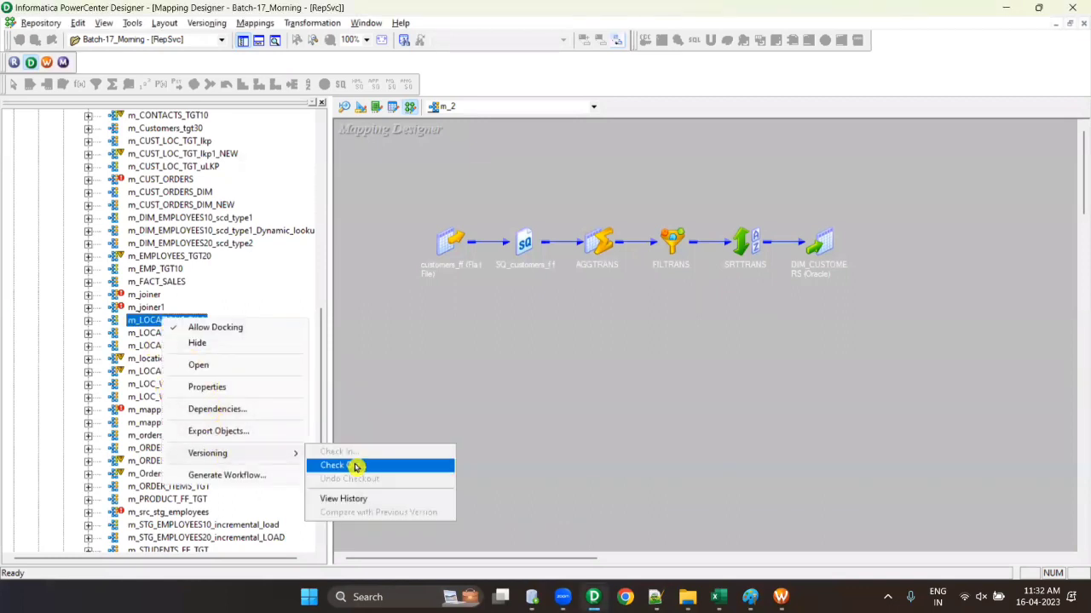
pyautogui.click(355, 466)
pyautogui.click(440, 365)
# - Open m_LOCATIONS_DIM in the Mapping Designer and hide the Output window to enlarge the canvas
pyautogui.rightClick(153, 324)
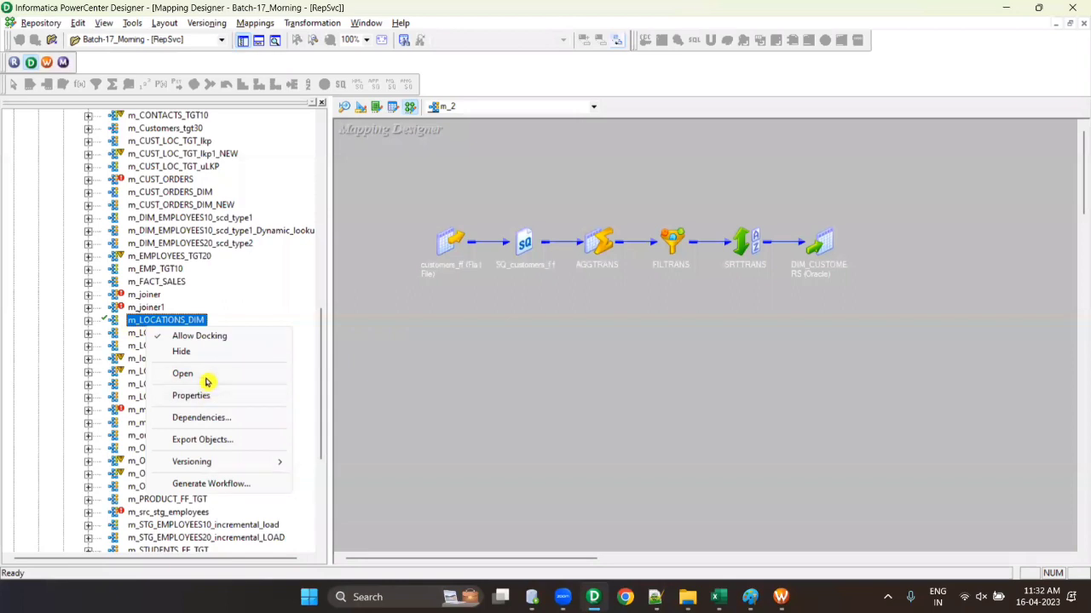
pyautogui.click(183, 374)
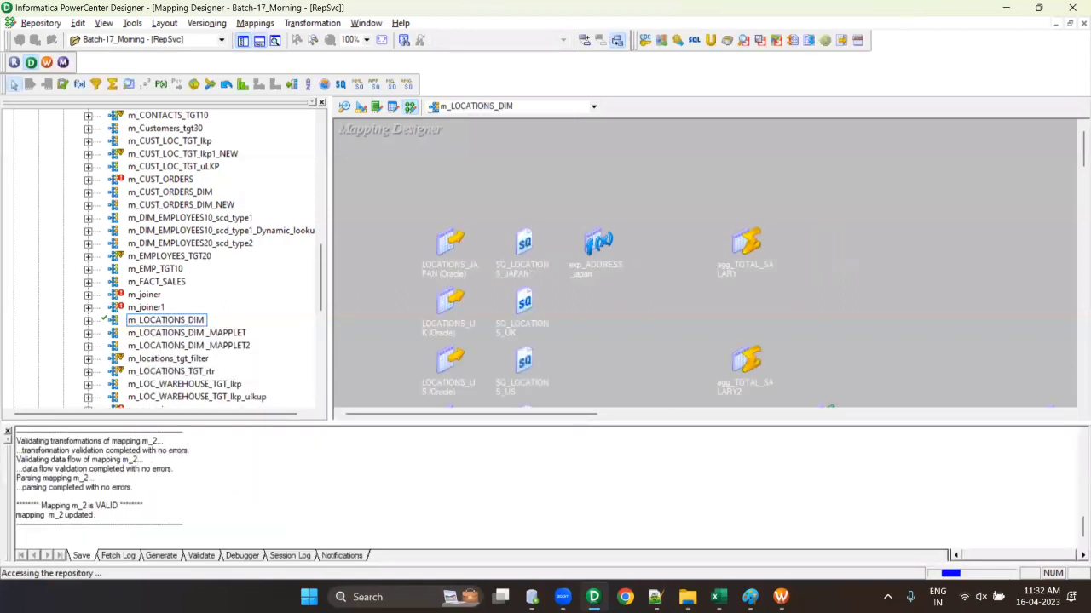
pyautogui.click(259, 40)
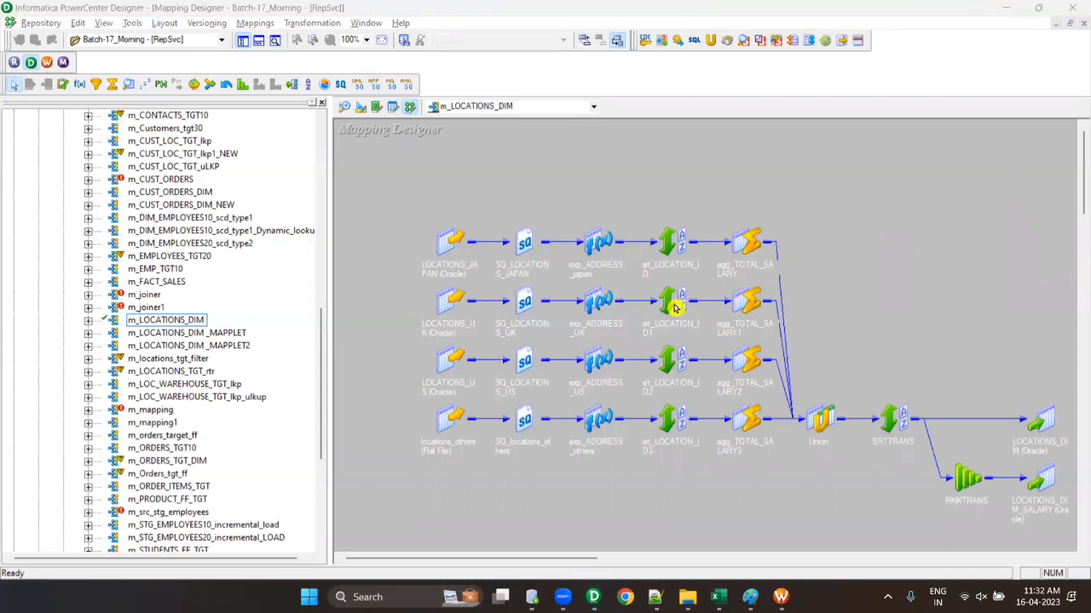
pyautogui.click(174, 323)
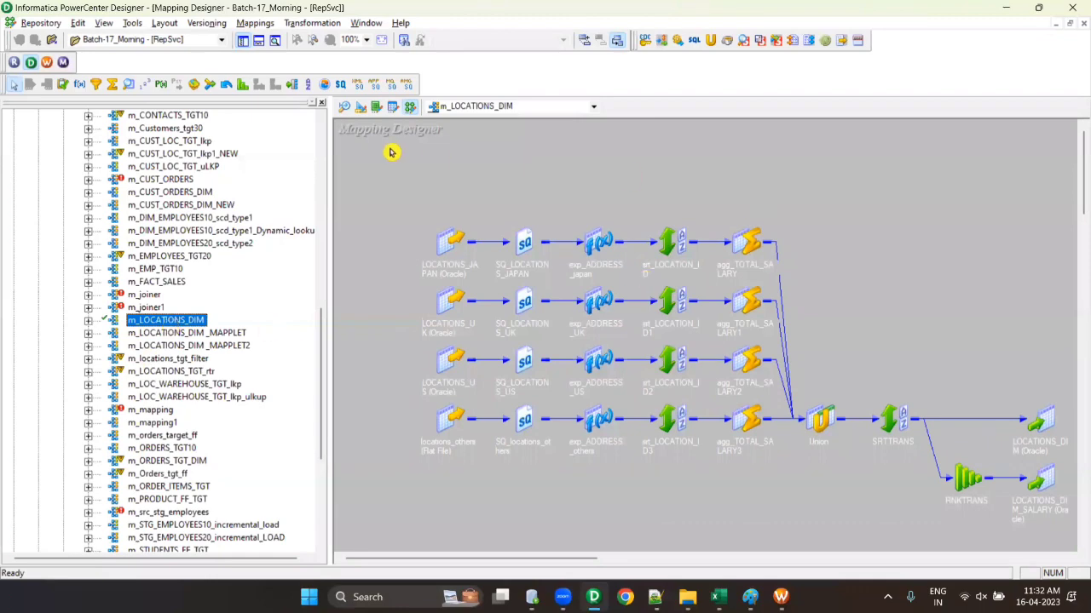
# - Place a LKPTRANS Lookup, an Aggregator and a Filter above the four pipelines, then select all three
pyautogui.click(130, 84)
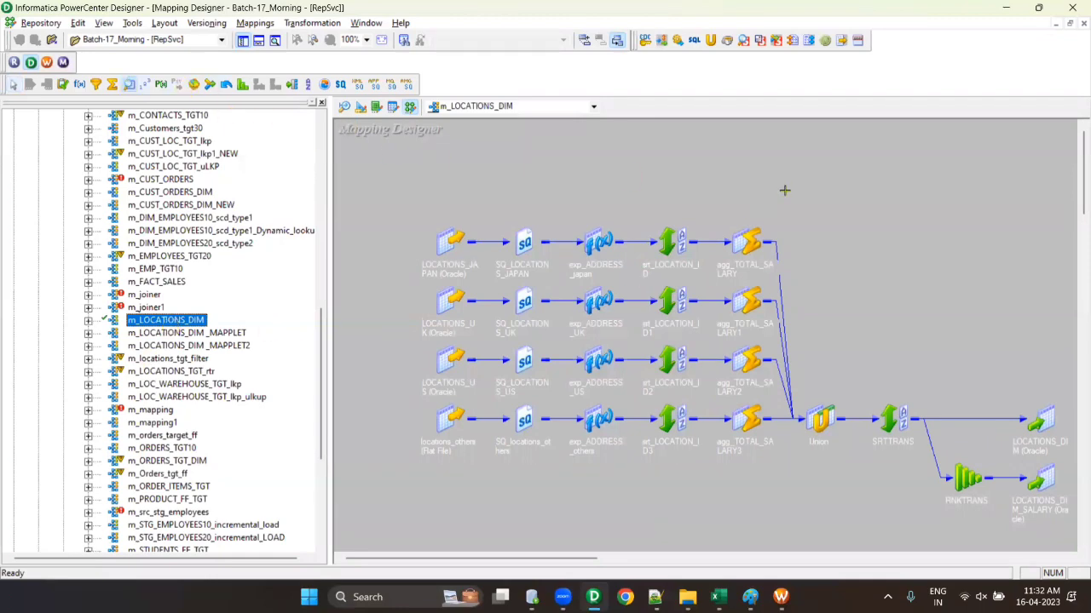
pyautogui.click(785, 185)
pyautogui.click(685, 216)
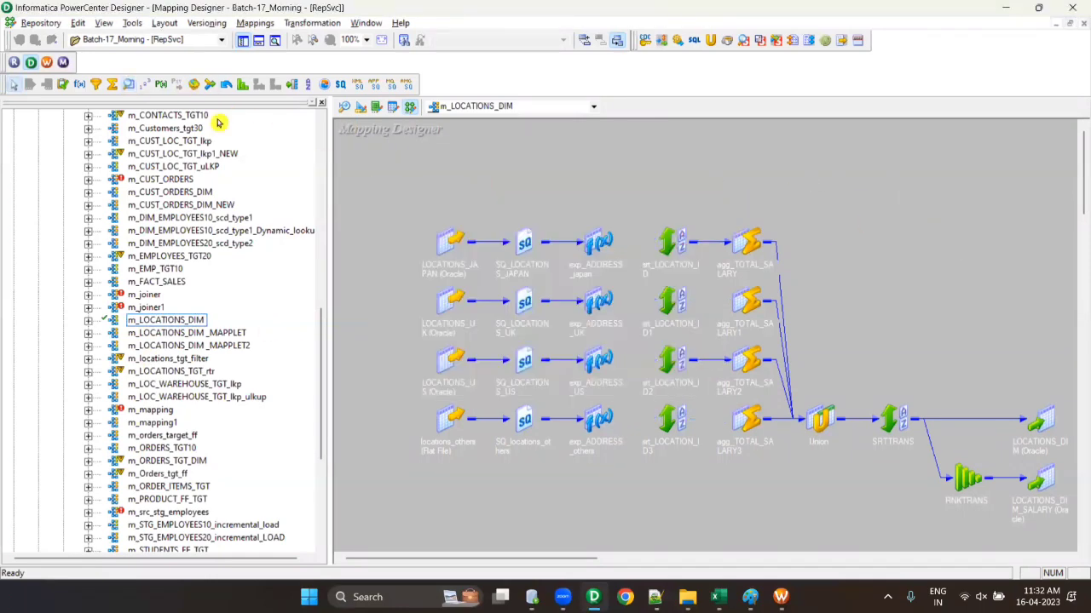
pyautogui.click(112, 84)
pyautogui.moveTo(639, 176); pyautogui.dragTo(708, 210)
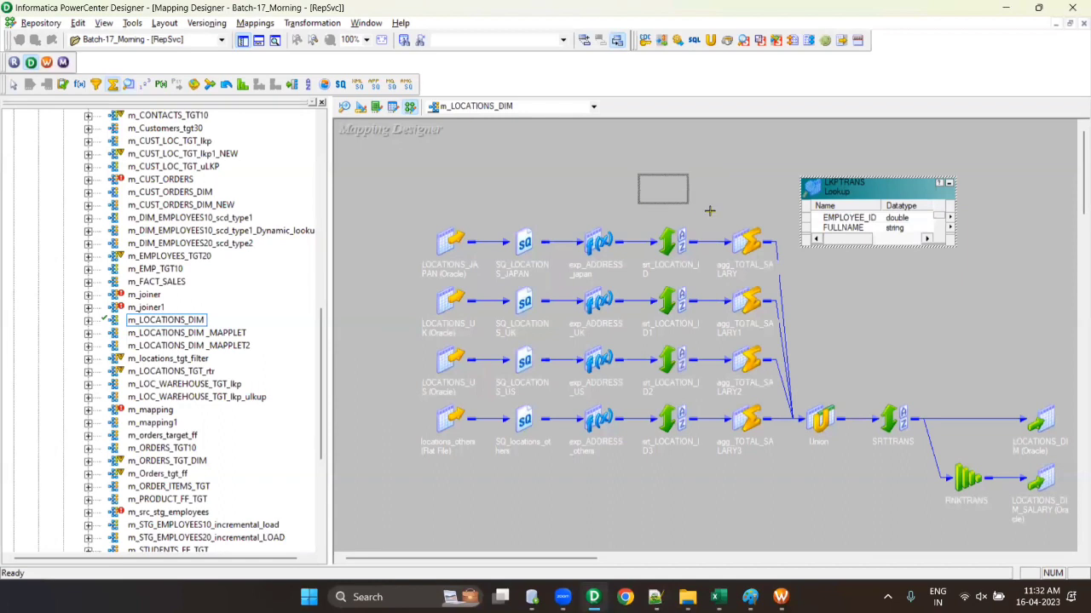
pyautogui.click(96, 84)
pyautogui.moveTo(477, 167); pyautogui.dragTo(566, 209)
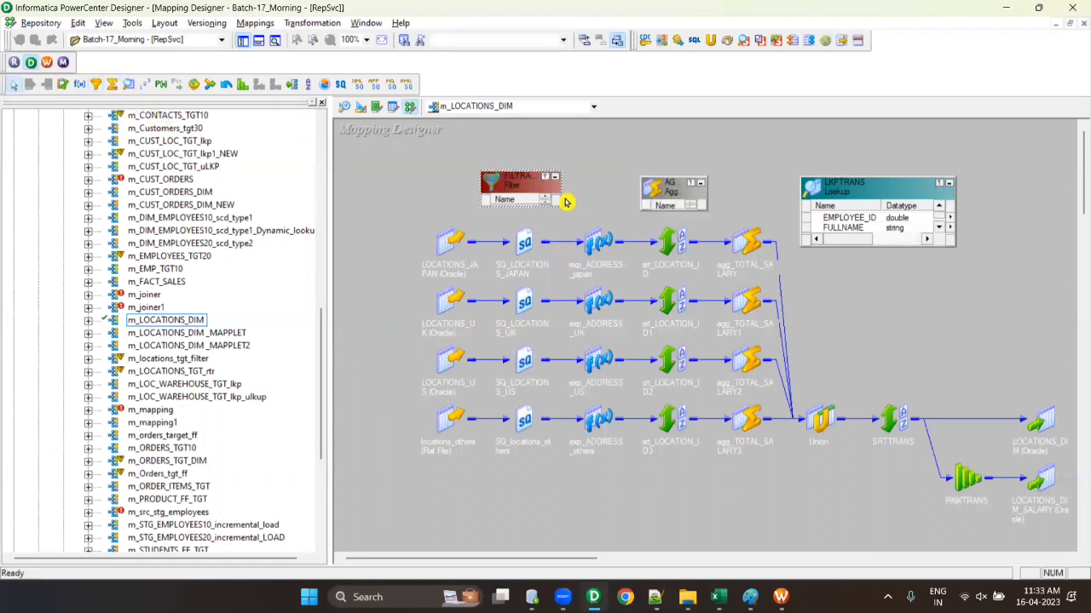
pyautogui.moveTo(503, 135); pyautogui.dragTo(927, 224)
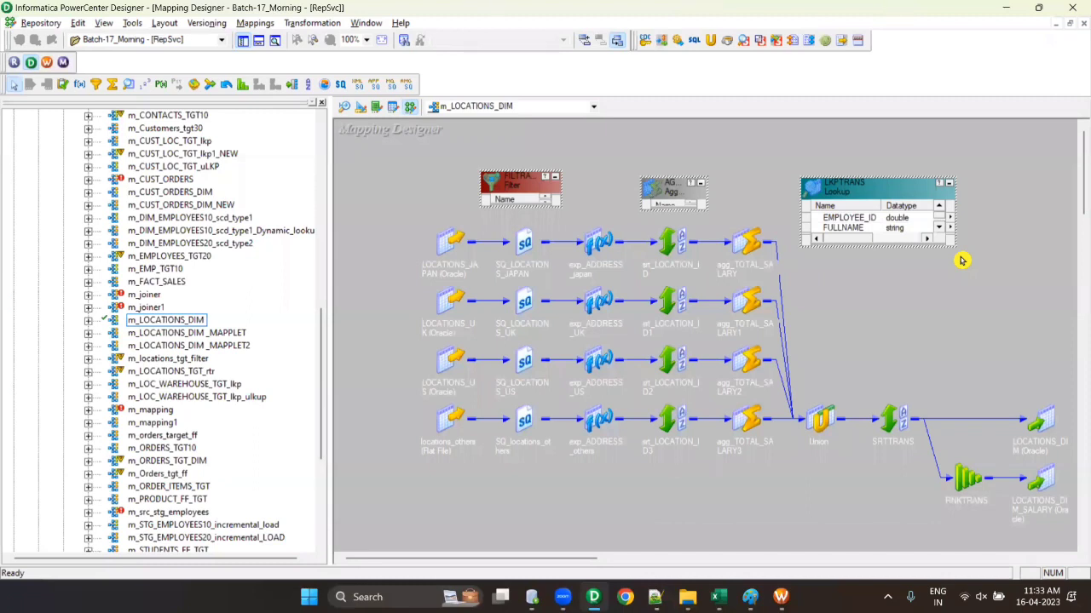
# - Undo the m_LOCATIONS_DIM checkout, discarding the added Lookup, Aggregator and Filter, and close the Output window
pyautogui.rightClick(178, 323)
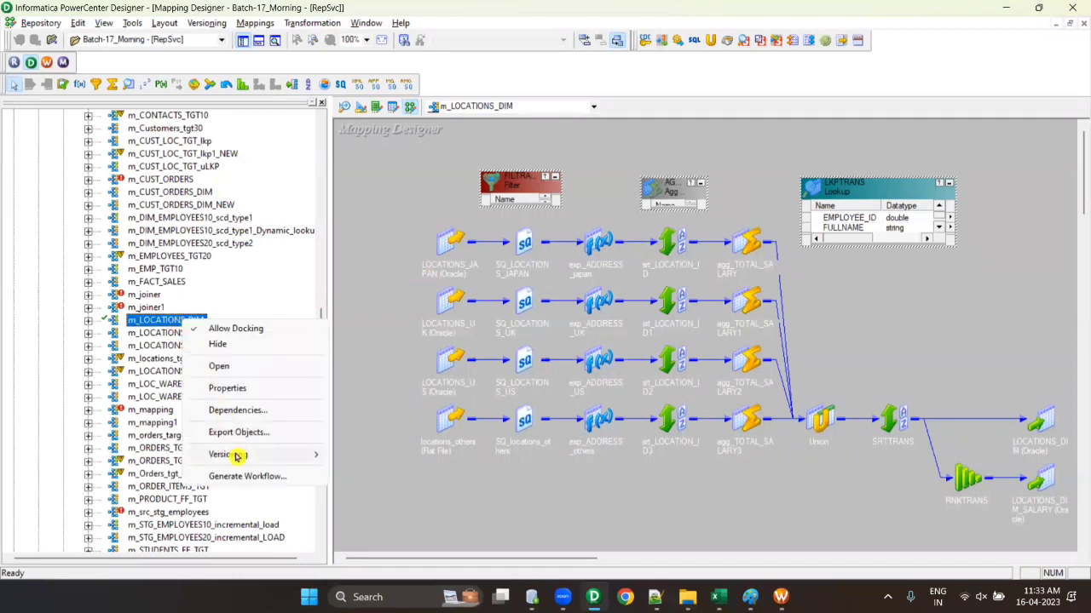
pyautogui.moveTo(233, 455)
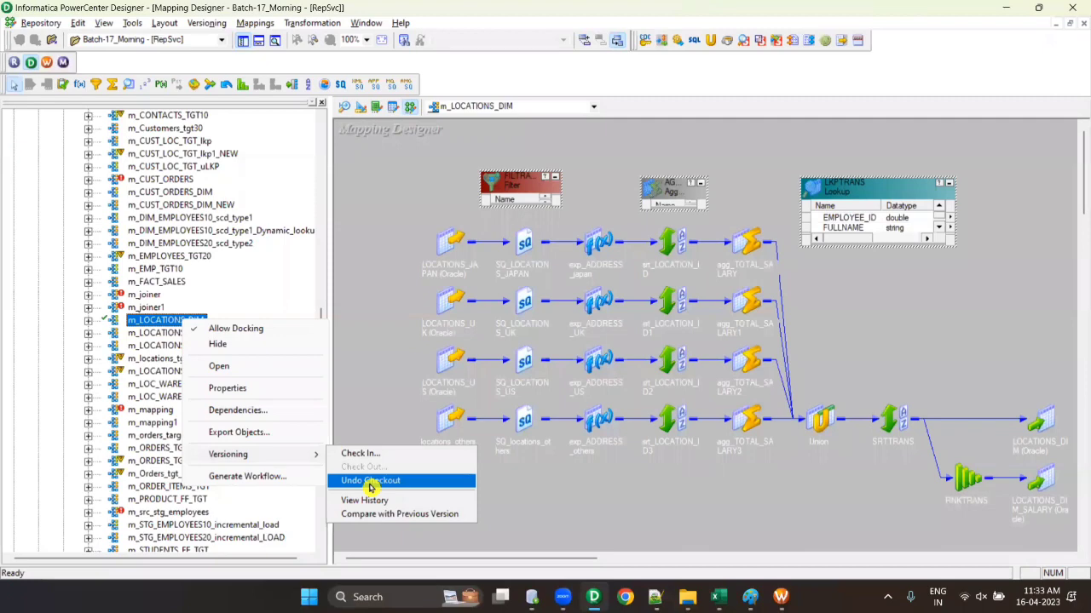
pyautogui.click(371, 483)
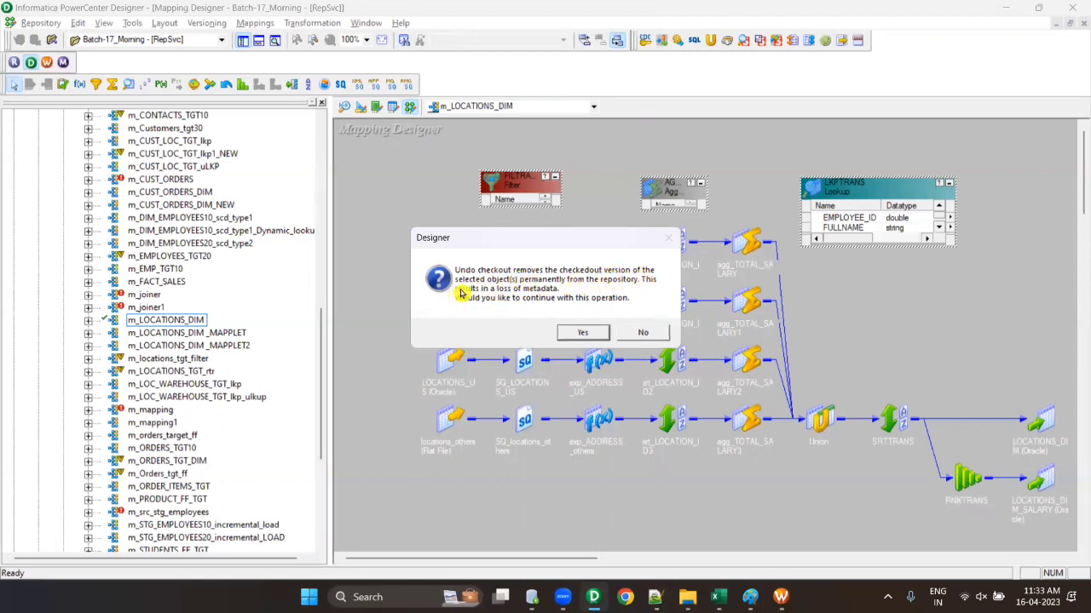
pyautogui.click(581, 333)
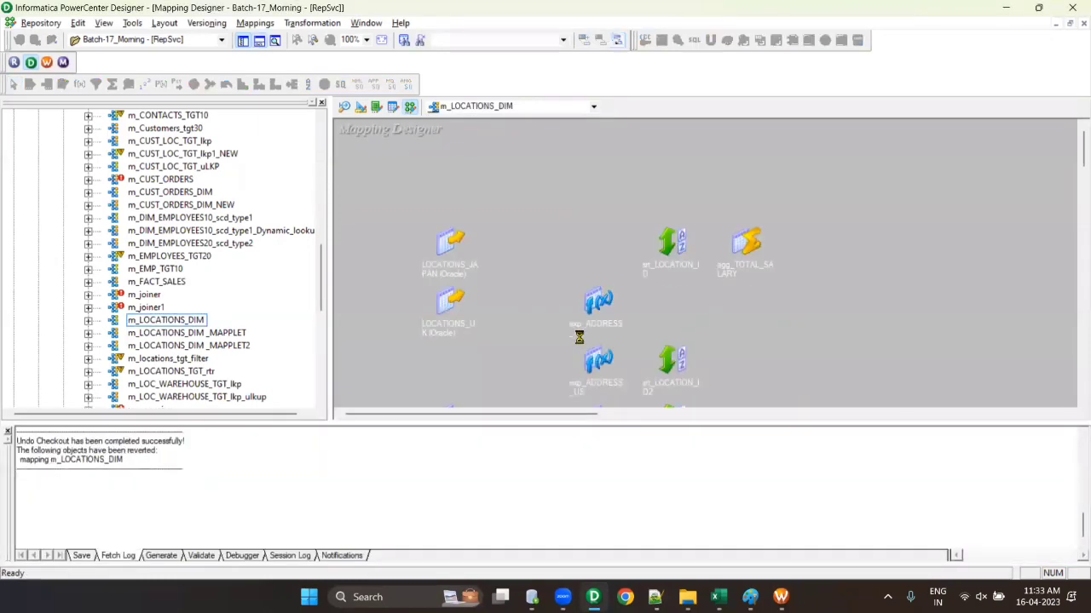
pyautogui.click(263, 44)
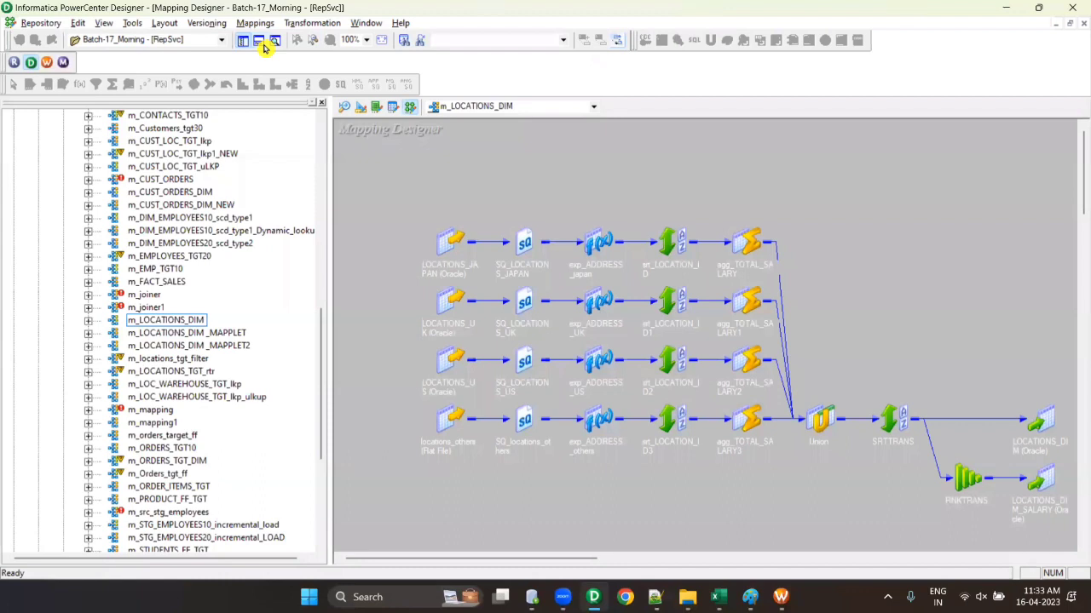
# - Check out m_LOCATIONS_DIM again through Versioning and confirm
pyautogui.rightClick(175, 322)
pyautogui.moveTo(232, 459)
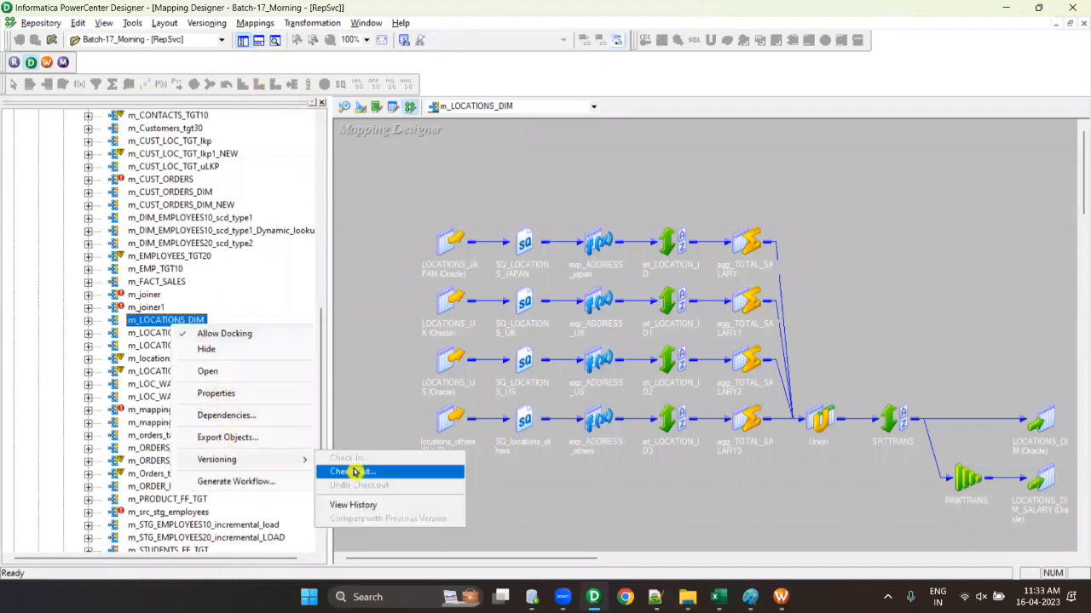
pyautogui.click(355, 471)
pyautogui.click(455, 366)
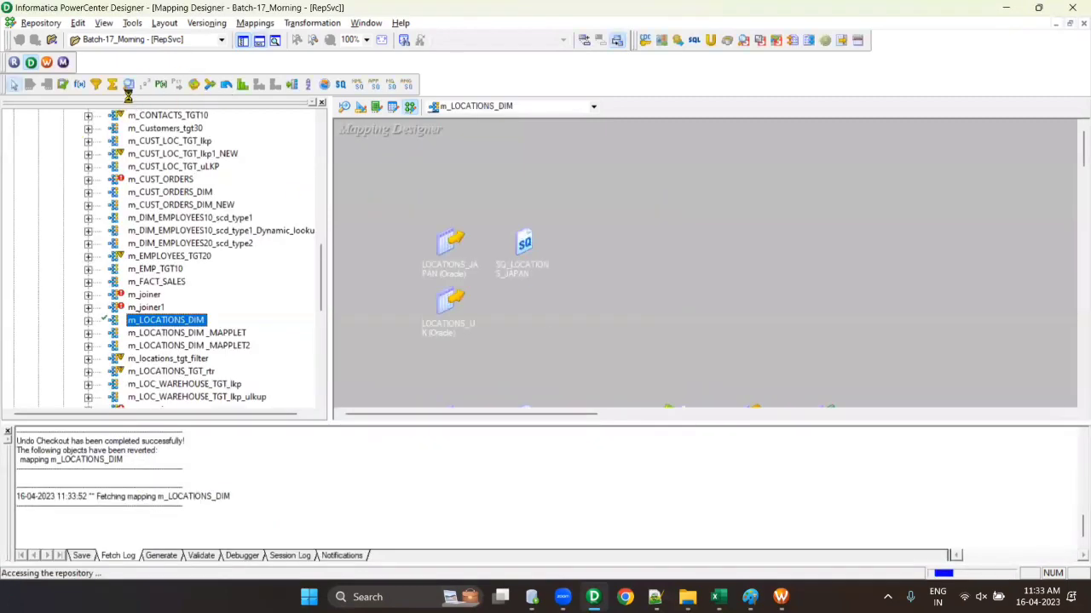
# - Add a Lookup, an Aggregator, a Filter and an Expression transformation above the pipelines
pyautogui.moveTo(565, 155); pyautogui.dragTo(645, 194)
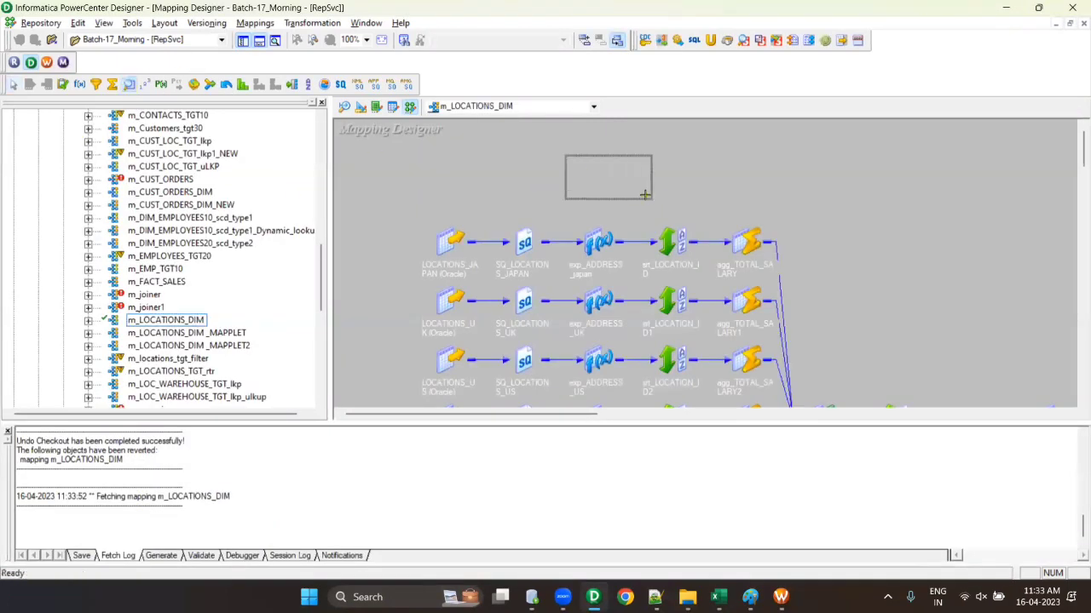
pyautogui.click(486, 298)
pyautogui.click(686, 215)
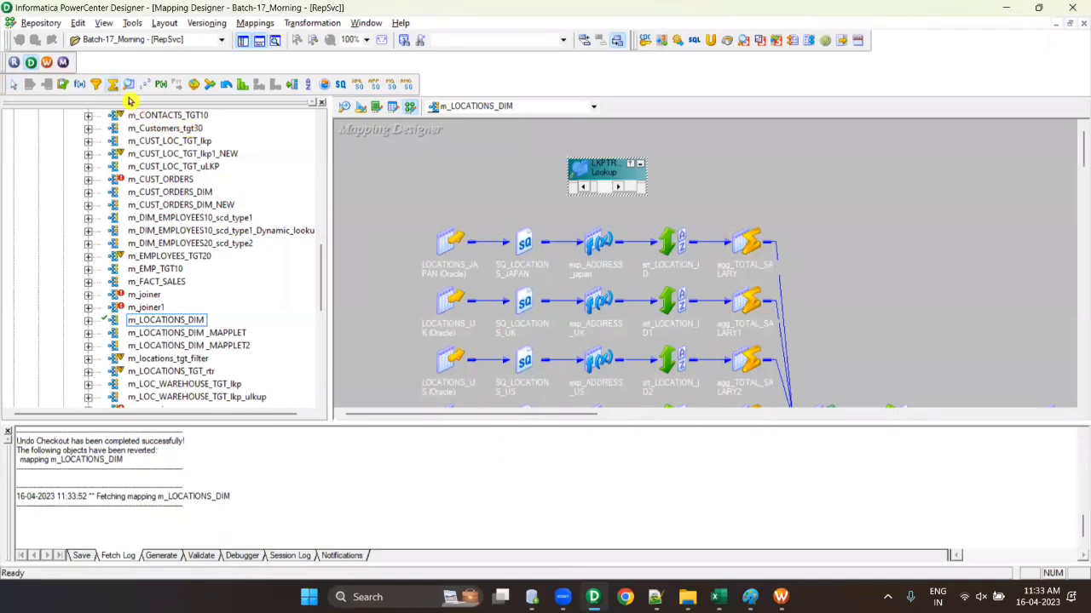
pyautogui.moveTo(436, 169); pyautogui.dragTo(521, 213)
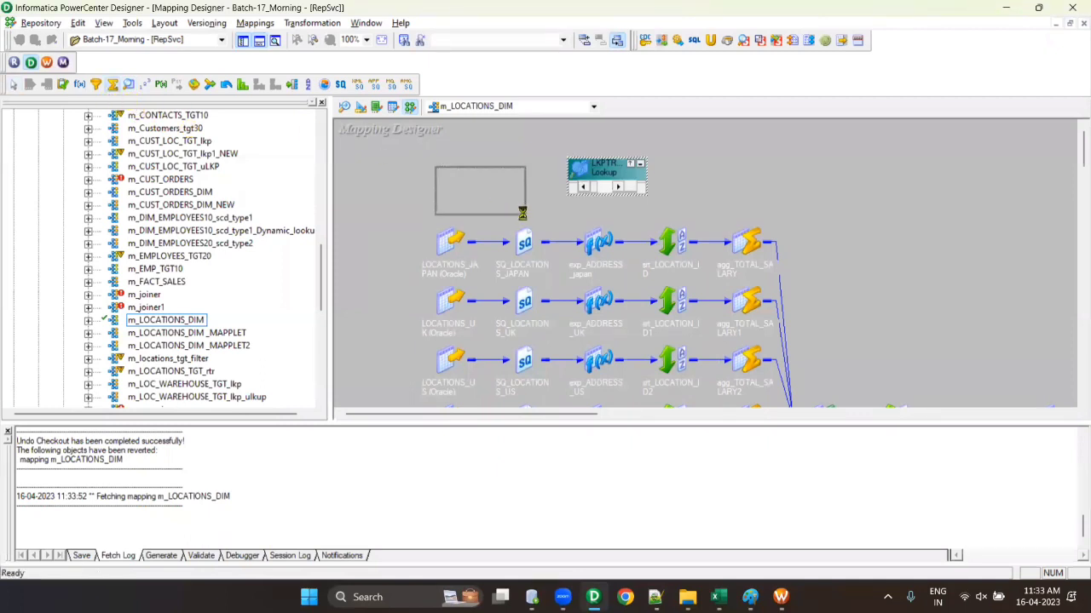
pyautogui.click(96, 85)
pyautogui.moveTo(771, 194); pyautogui.dragTo(871, 247)
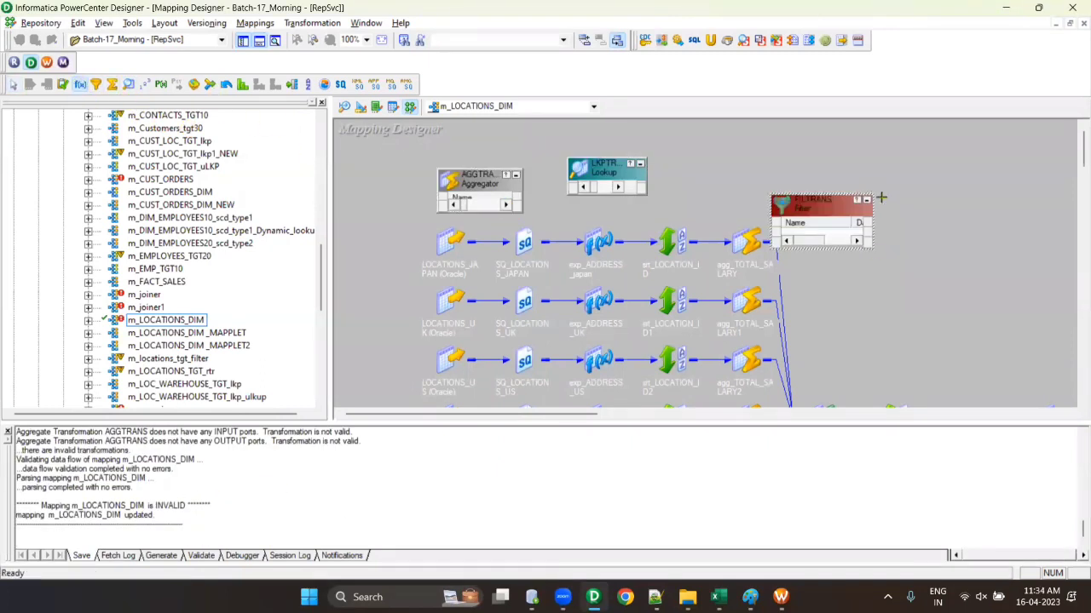
pyautogui.moveTo(872, 188); pyautogui.dragTo(981, 259)
# - Add a second Lookup on STUDENTS_ff_tgt and a Joiner, cancel a Custom transformation, and save
pyautogui.click(131, 87)
pyautogui.moveTo(402, 156); pyautogui.dragTo(487, 221)
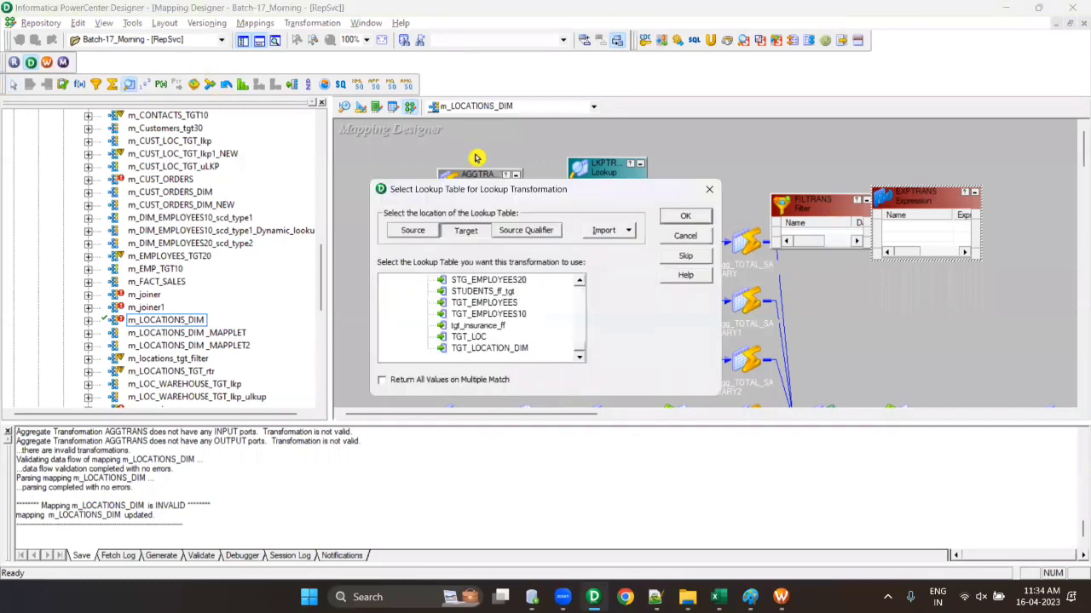
pyautogui.click(479, 290)
pyautogui.click(685, 215)
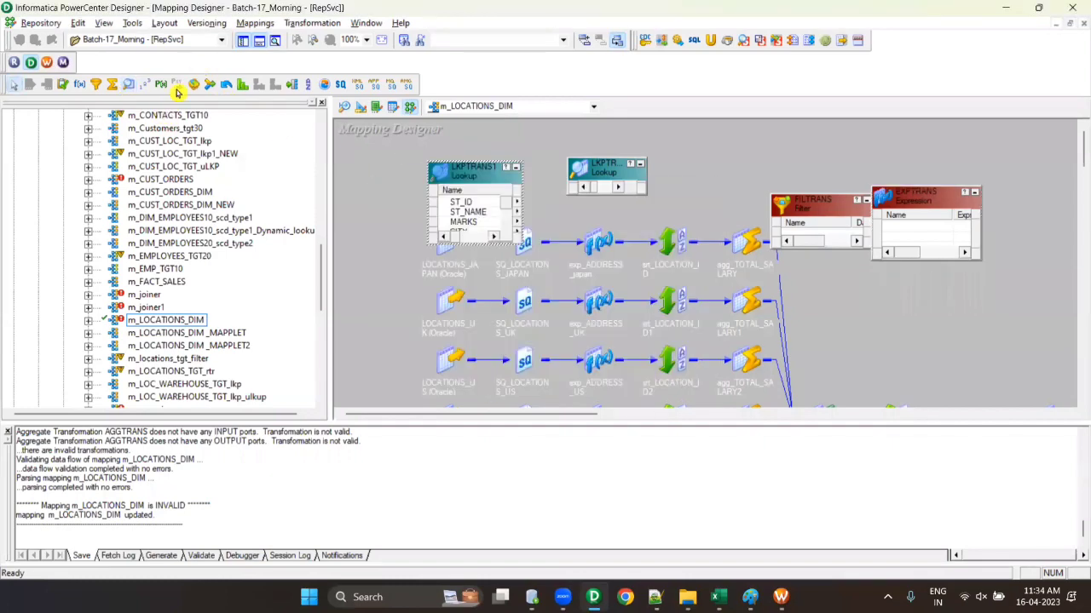
pyautogui.click(273, 89)
pyautogui.moveTo(748, 147); pyautogui.dragTo(867, 210)
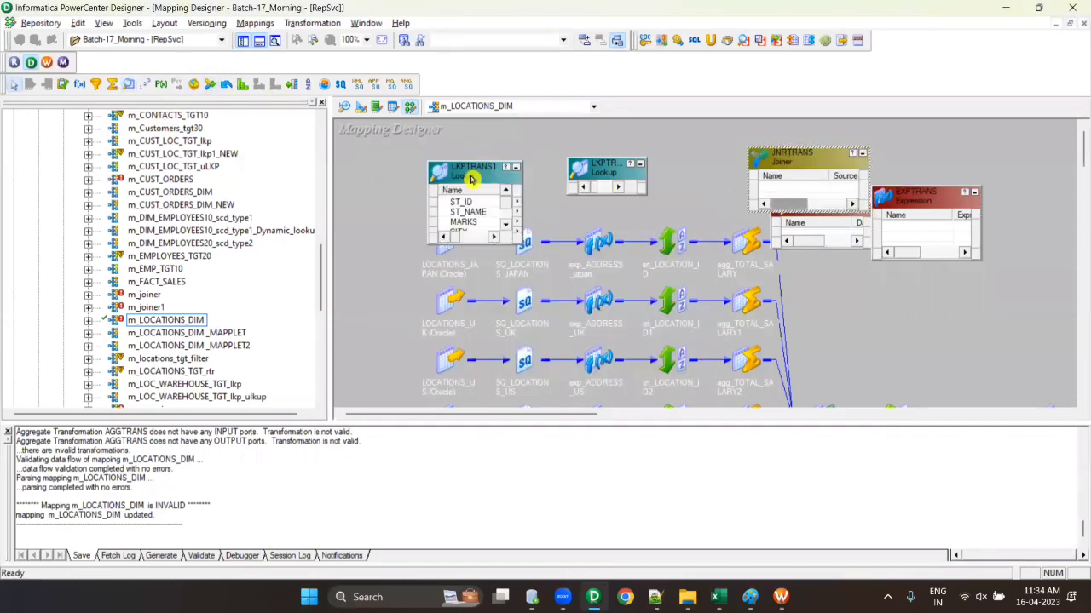
pyautogui.click(194, 85)
pyautogui.click(358, 189)
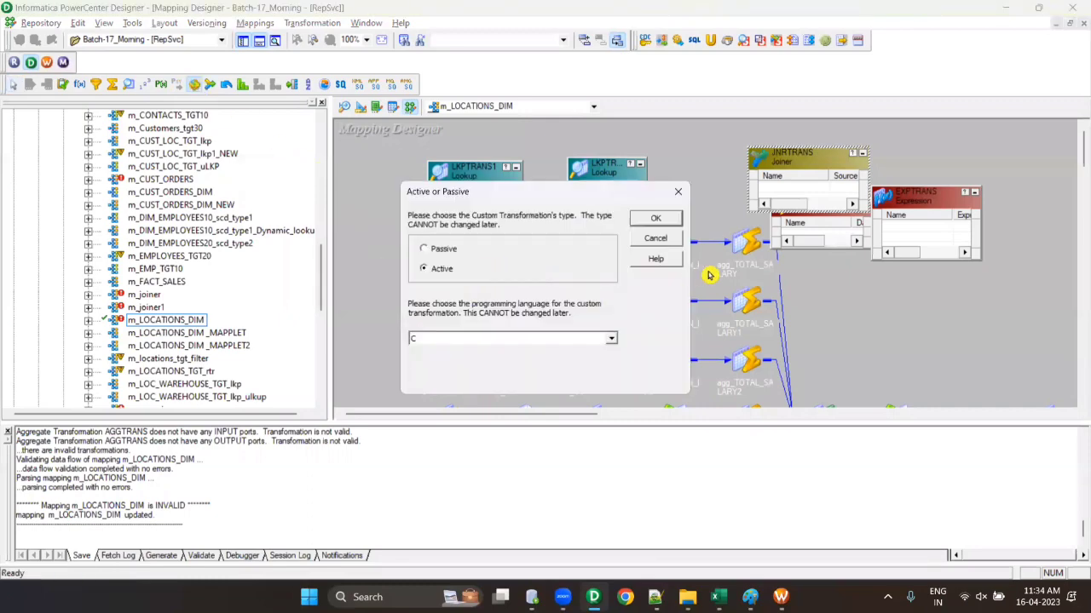
pyautogui.click(659, 241)
pyautogui.hotkey('ctrl', 's')
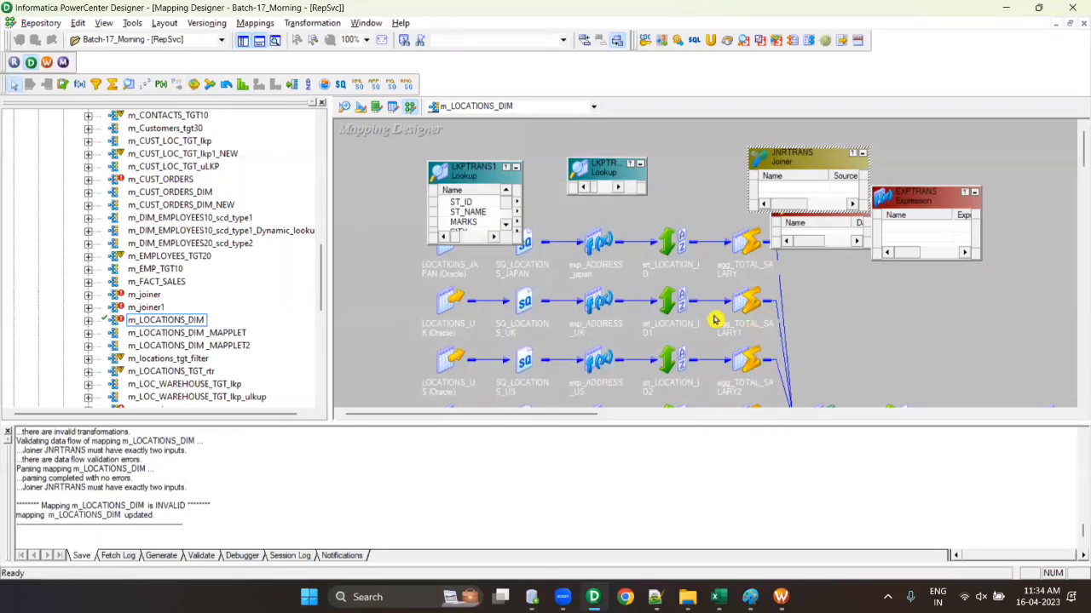
# - Undo the m_LOCATIONS_DIM checkout, discarding the added Lookups, Filter, Expression and Joiner, and close the Output window
pyautogui.rightClick(166, 321)
pyautogui.press('Escape')
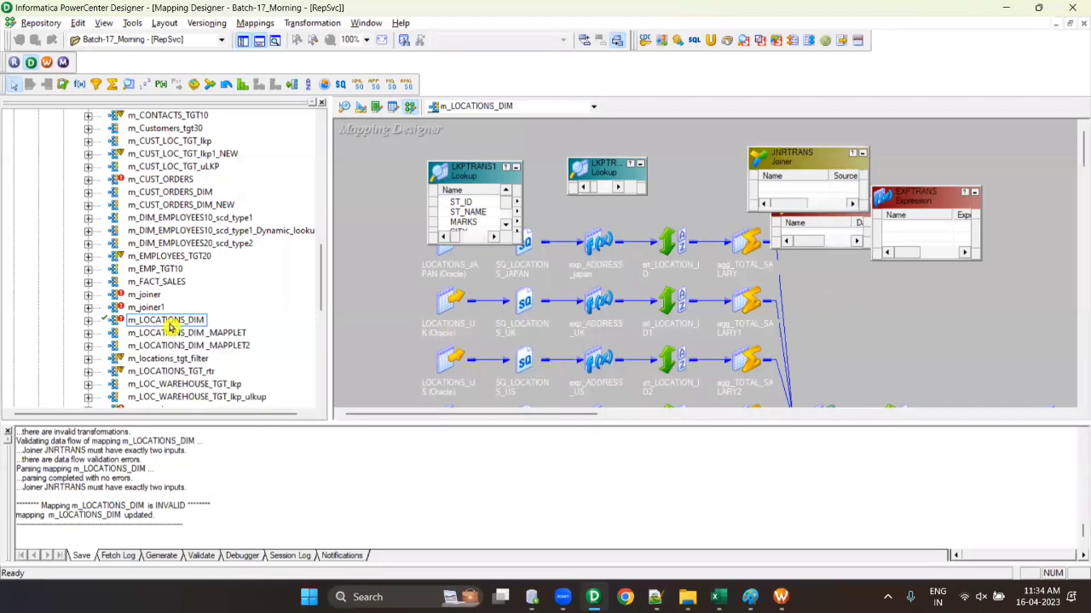
pyautogui.rightClick(169, 326)
pyautogui.moveTo(247, 456)
pyautogui.click(360, 485)
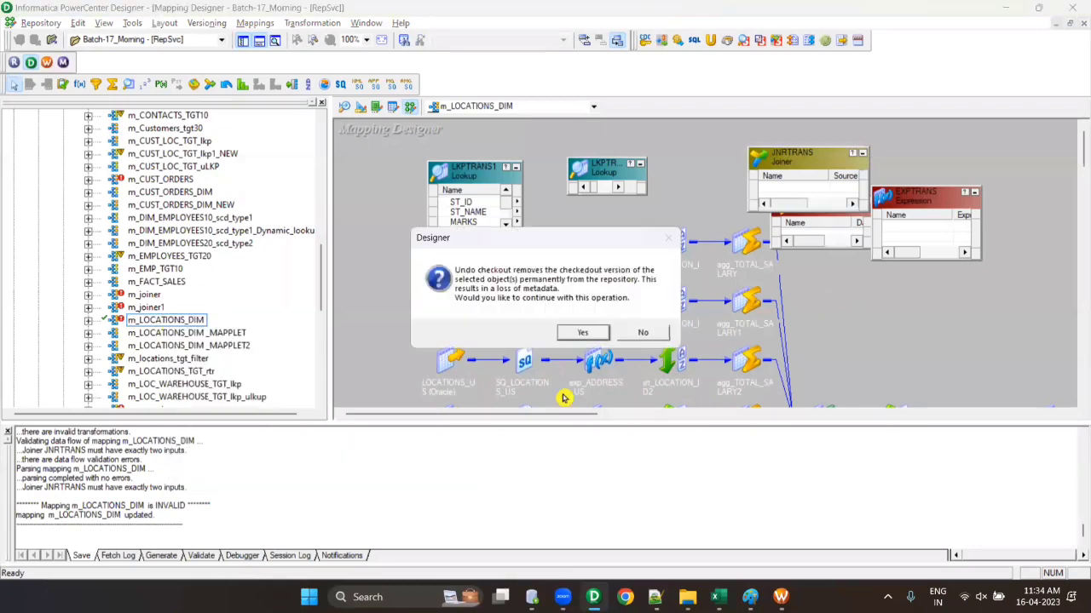
pyautogui.click(583, 332)
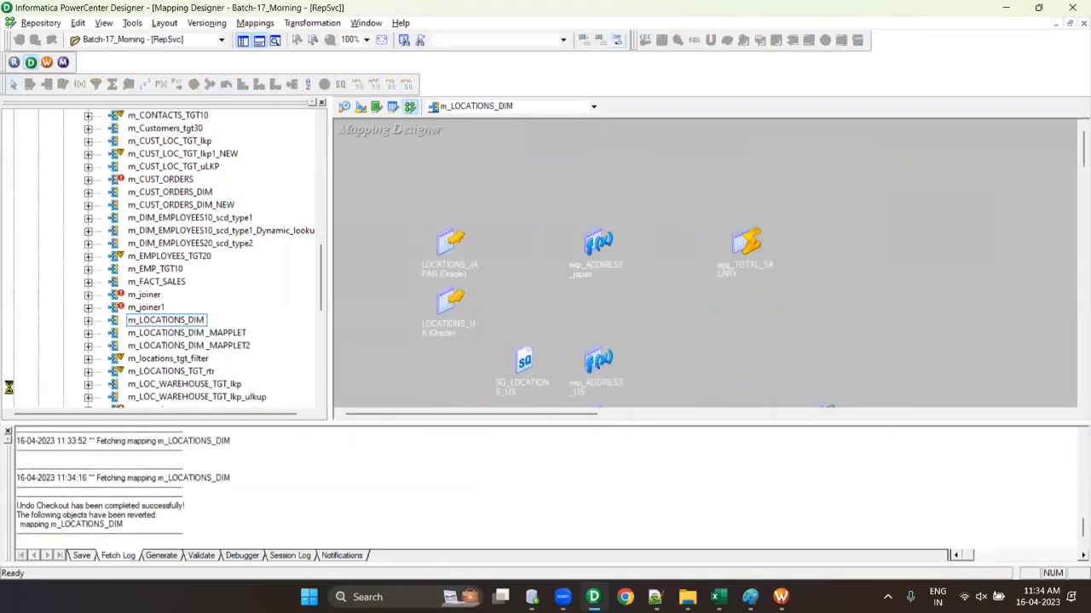
pyautogui.click(260, 43)
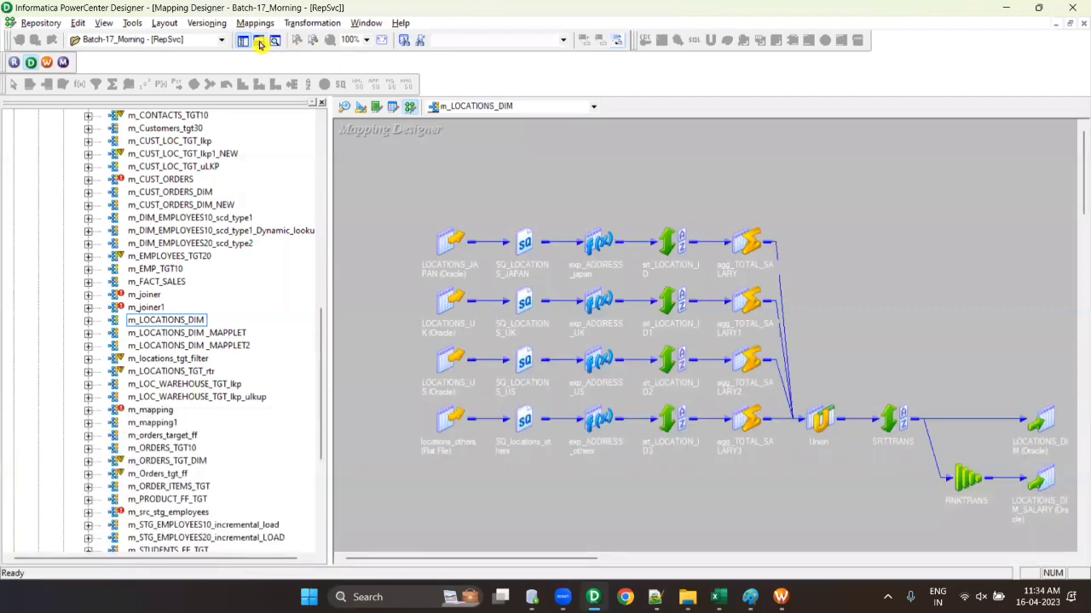